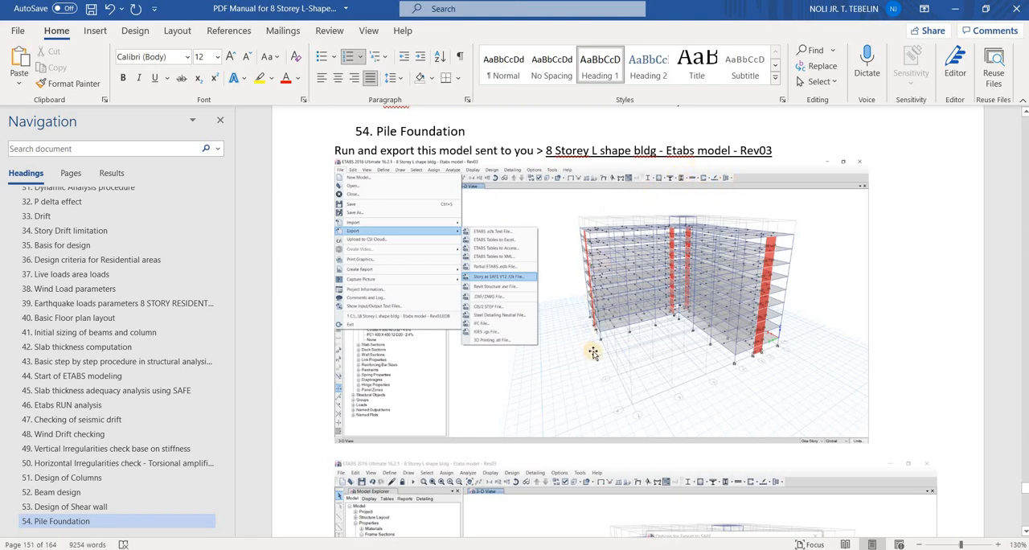
Read the Pile Foundation section's instructions on exporting from ETABS, importing into SAFE, displaying the loads and saving the model
scroll(593, 354, down, 5)
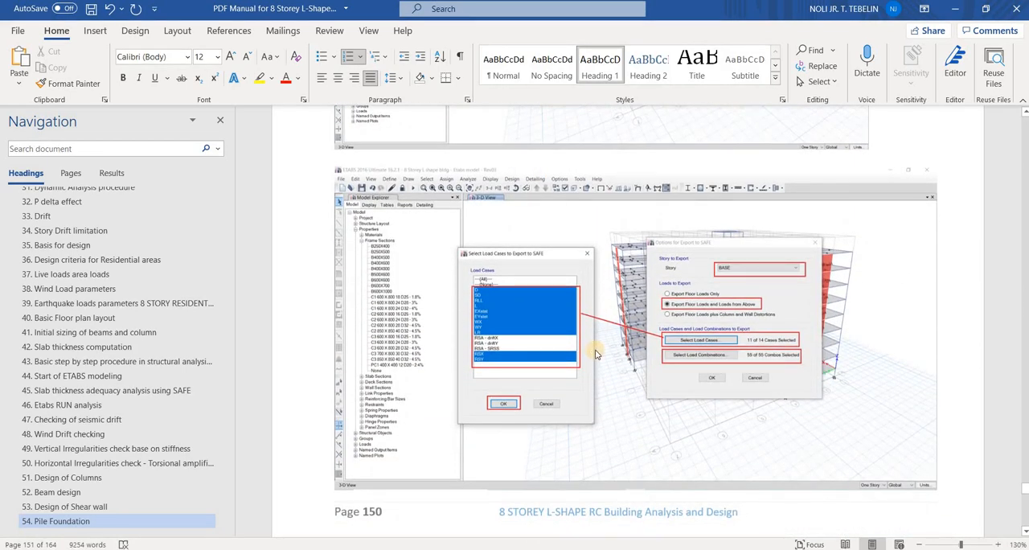
scroll(596, 352, down, 10)
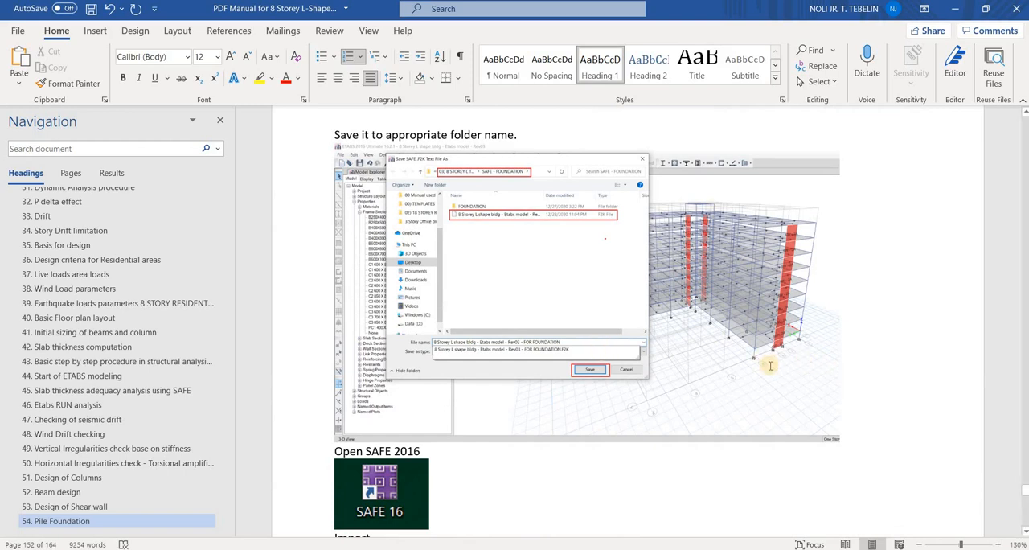
scroll(723, 357, down, 3)
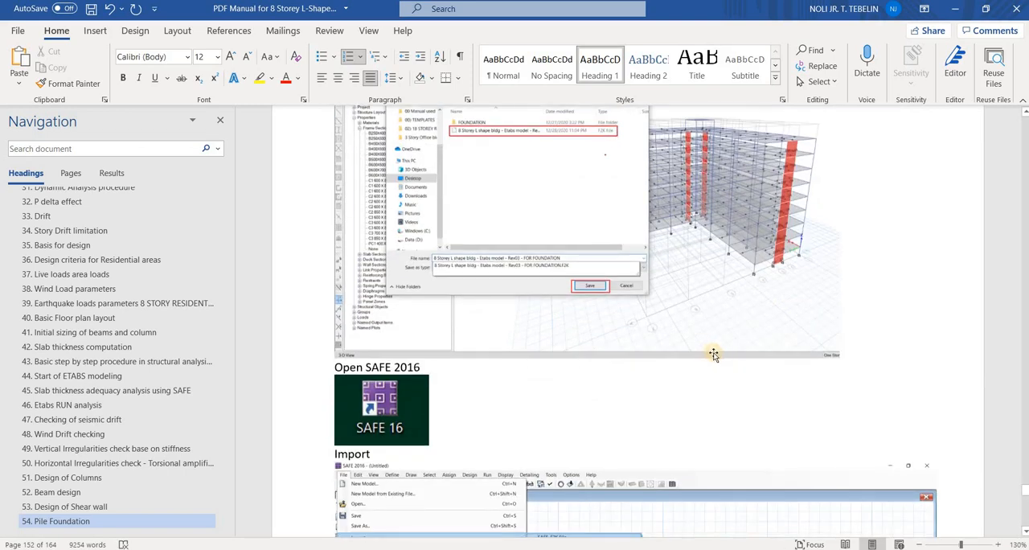
scroll(713, 354, down, 12)
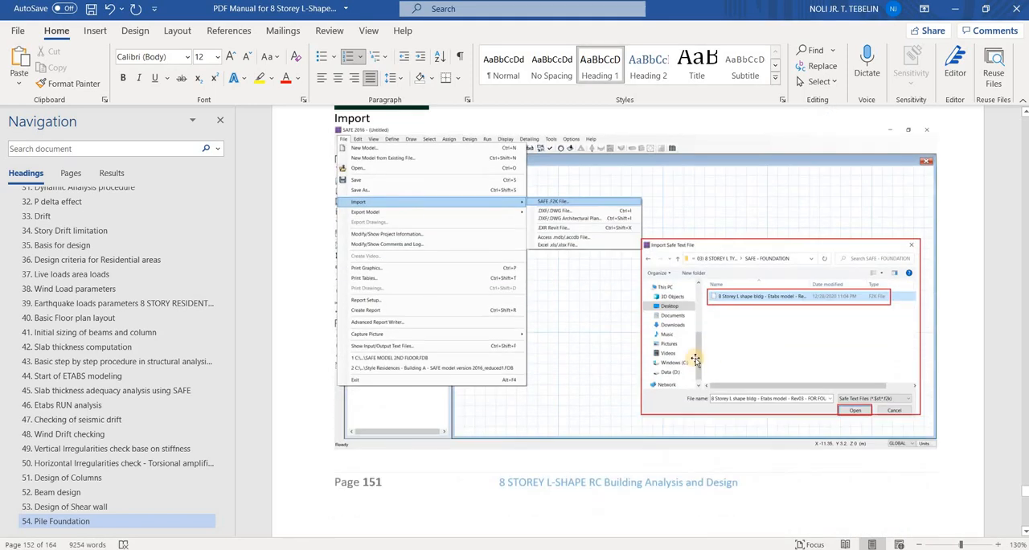
scroll(695, 359, down, 13)
scroll(747, 354, down, 2)
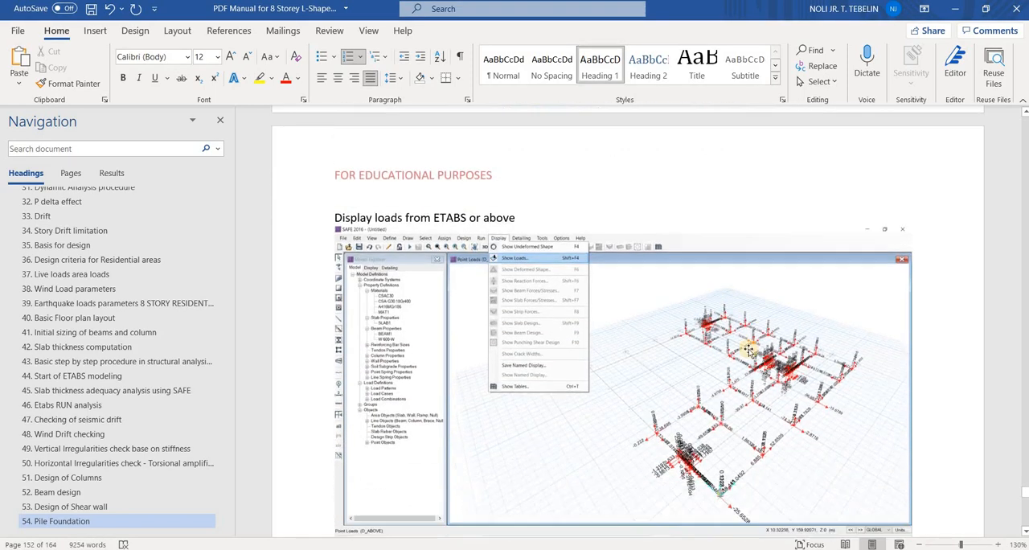
scroll(747, 351, down, 2)
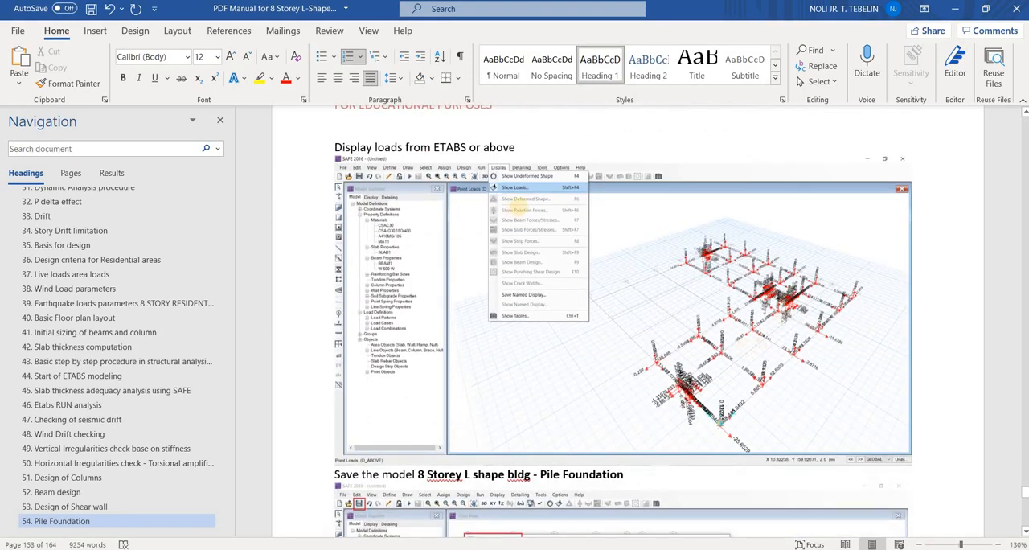
mouse_move(553, 150)
mouse_down()
mouse_move(330, 153)
mouse_move(566, 165)
mouse_move(554, 149)
mouse_up()
scroll(596, 272, down, 5)
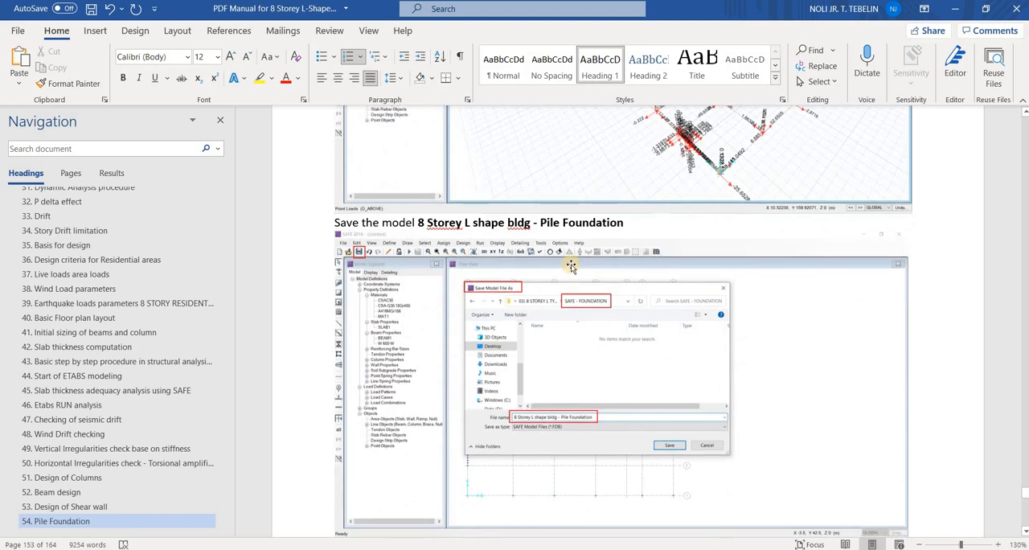
Read the manual's material property definitions and the precast pile parameters with axial capacity, tensile capacity and point spring
scroll(576, 270, down, 14)
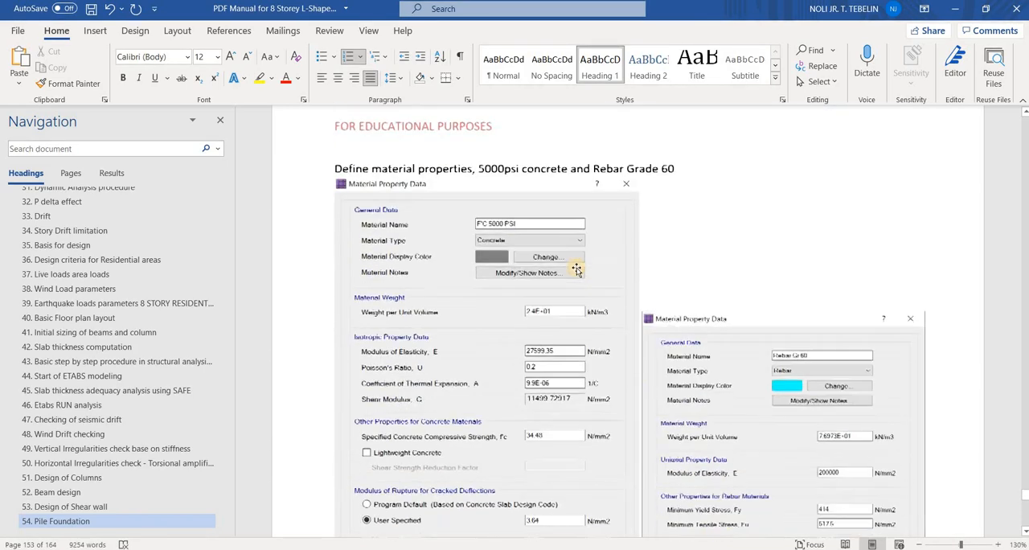
scroll(587, 301, down, 1)
scroll(577, 283, up, 2)
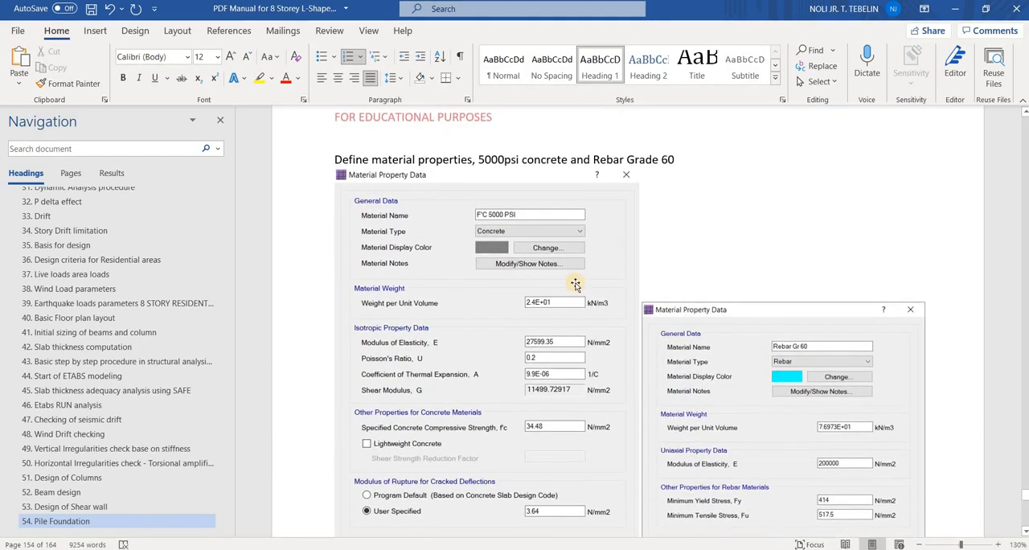
scroll(576, 284, down, 2)
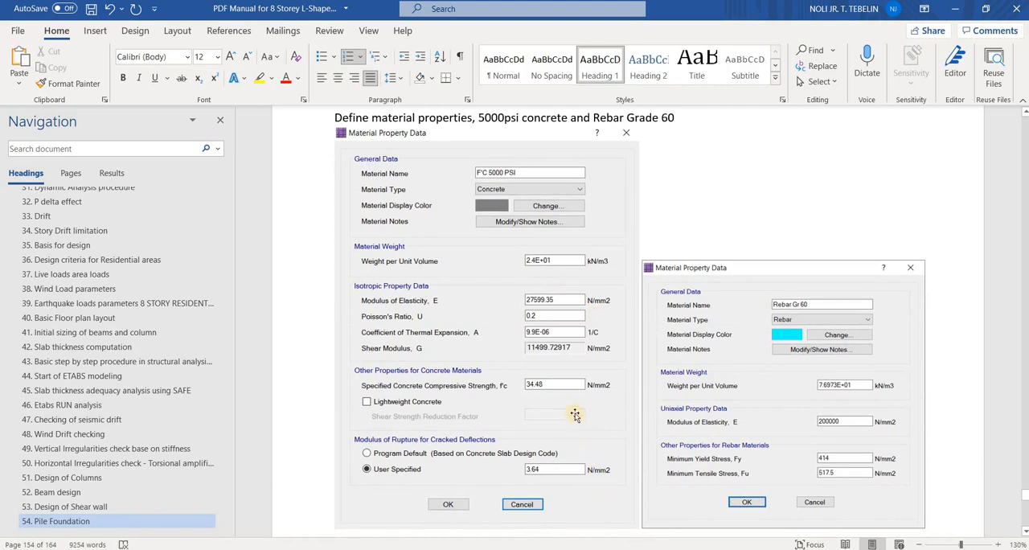
scroll(565, 405, down, 8)
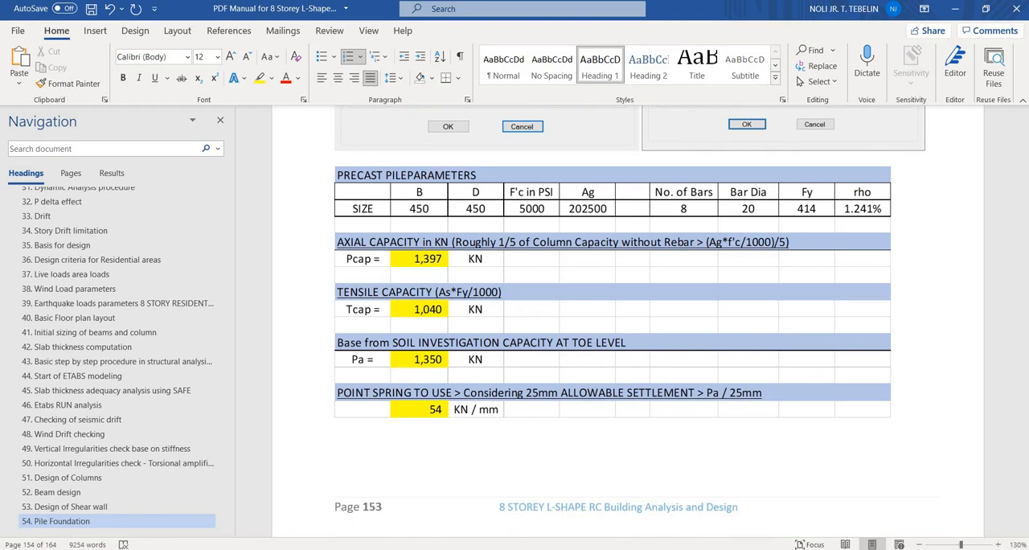
Switch to the ETABS model's ground floor plan, and from there to the Load combination Rev 02 workbook in Excel
mouse_move(612, 546)
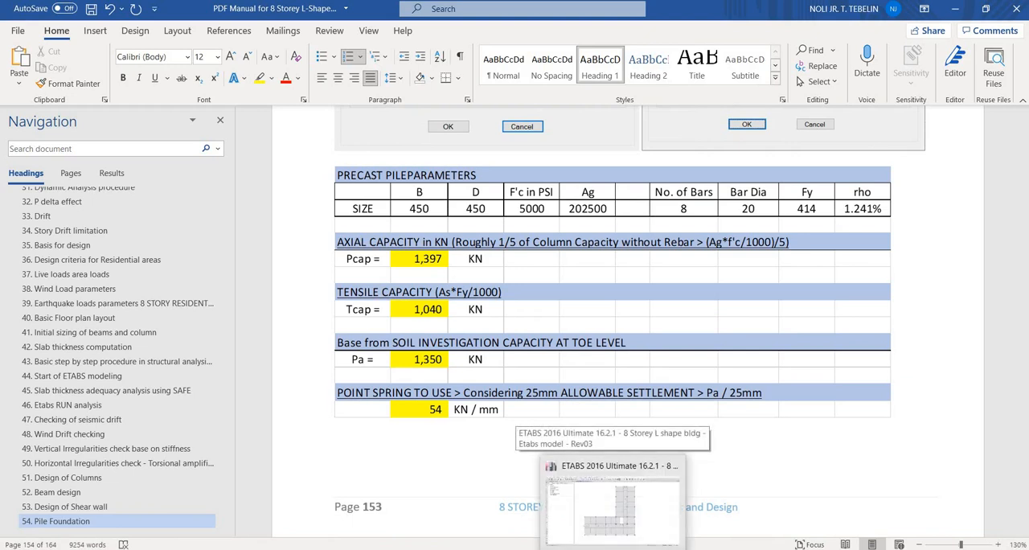
click(612, 506)
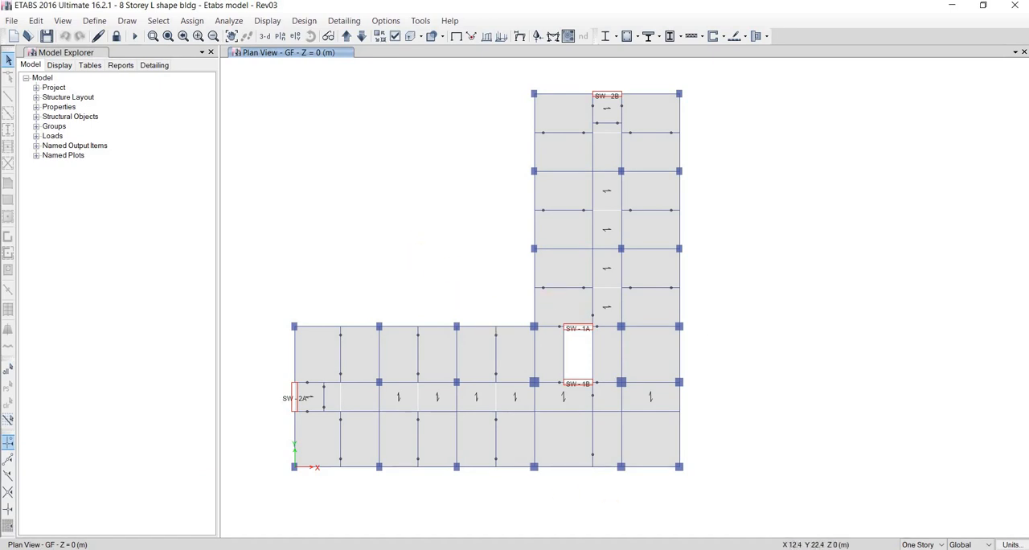
click(604, 537)
mouse_move(607, 537)
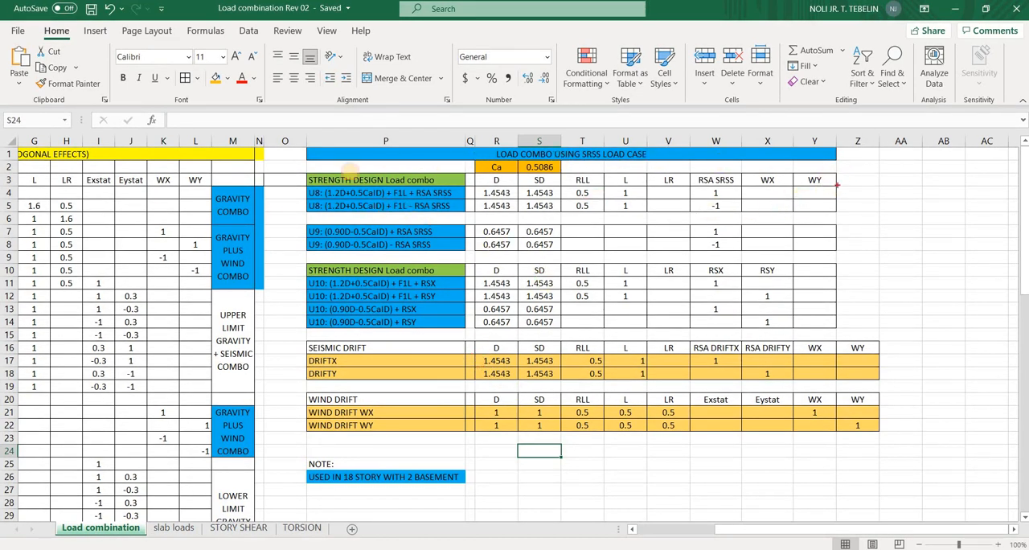
Circle and tick the SRSS strength design combinations and the gravity and wind combinations with the screen pen, and clear the markup
mouse_move(849, 176)
mouse_down()
mouse_move(740, 164)
mouse_move(358, 169)
mouse_move(321, 320)
mouse_move(723, 182)
mouse_up()
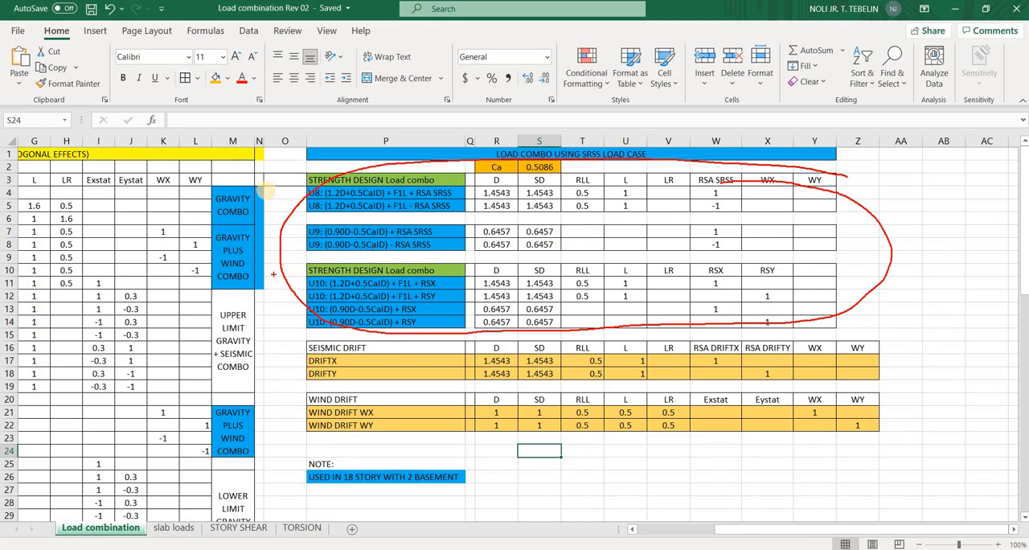
drag(266, 189, 250, 190)
mouse_move(107, 193)
mouse_down()
mouse_move(47, 267)
mouse_move(217, 285)
mouse_up()
drag(463, 282, 467, 283)
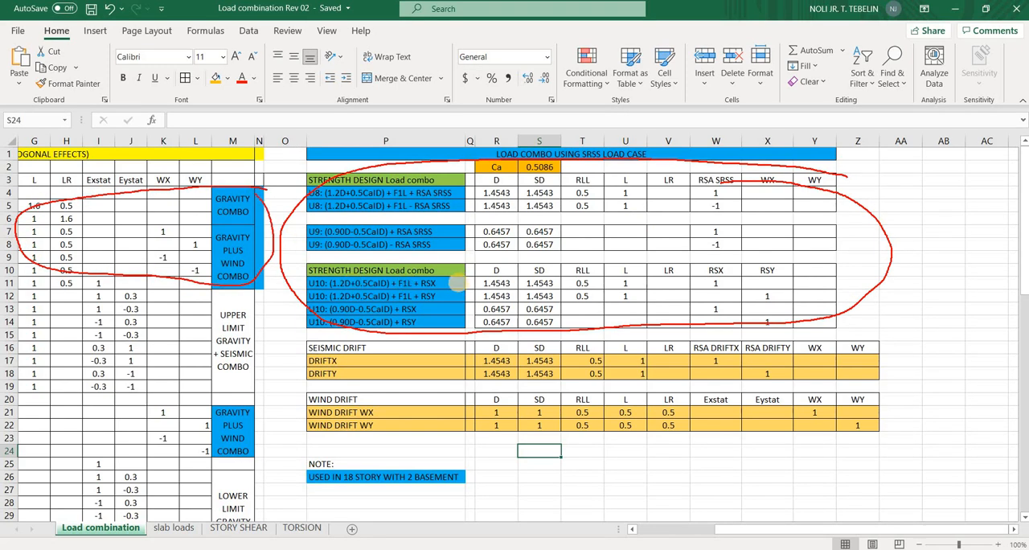
drag(927, 252, 953, 232)
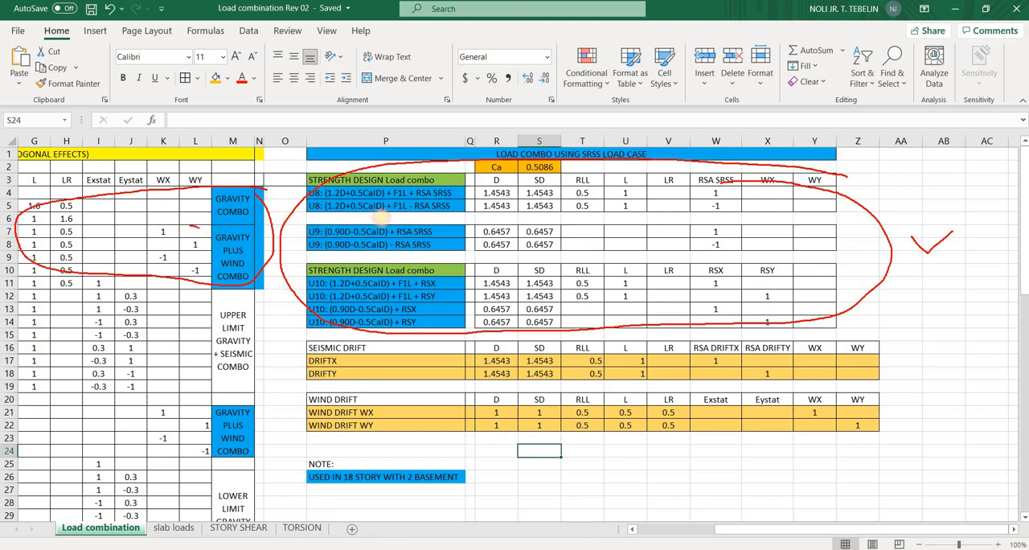
drag(381, 217, 196, 228)
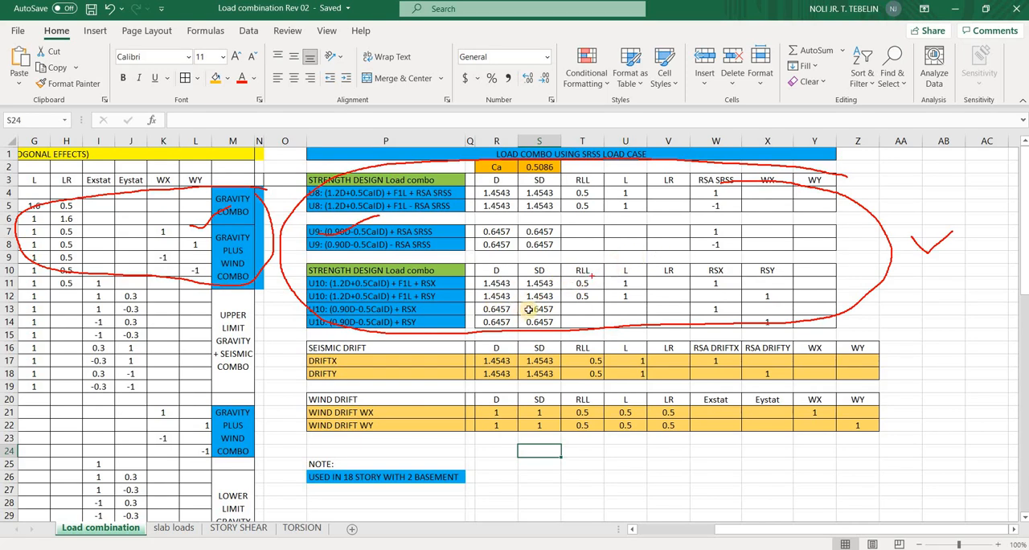
key(Escape)
Go to the Allowable Stress table and shift the section 203.4 code excerpt picture beside it slightly to the right
scroll(533, 312, down, 9)
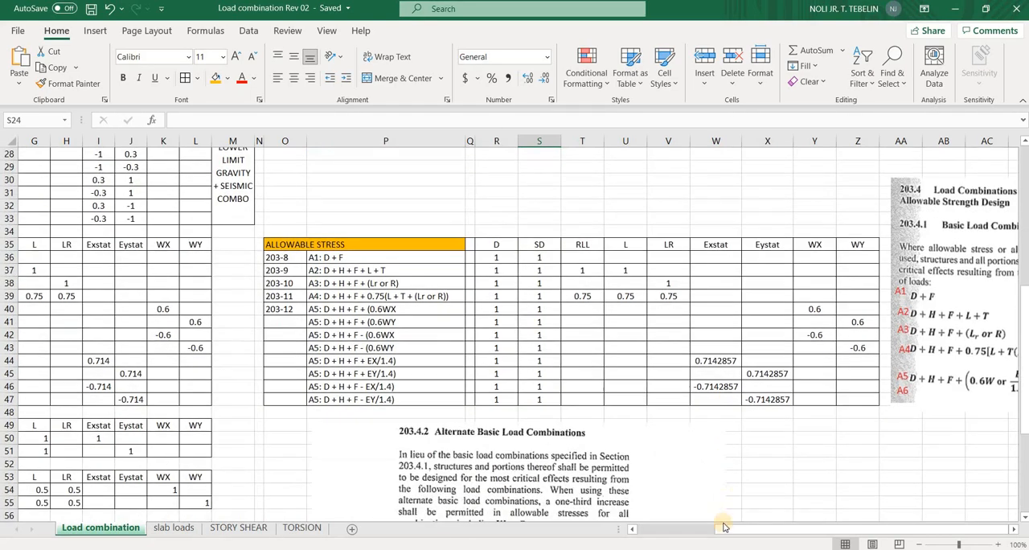
click(1013, 533)
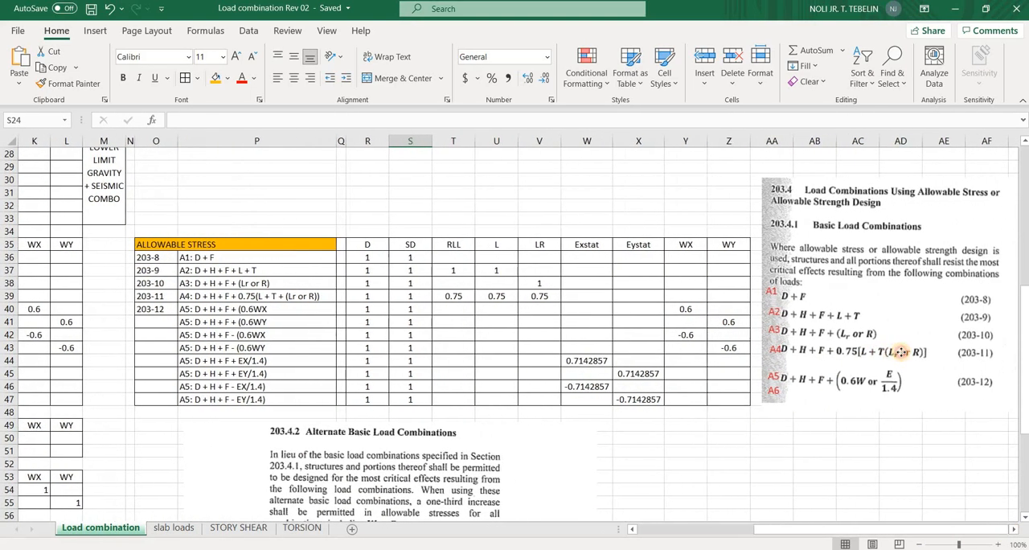
click(868, 311)
drag(857, 269, 864, 270)
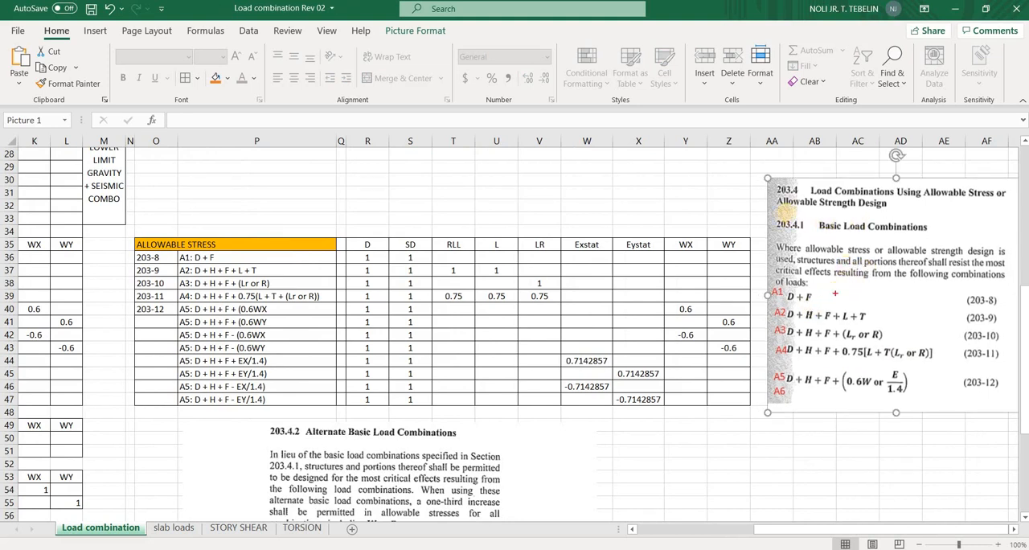
Circle the Allowable Strength Design title in the code excerpt and draw arrows to formulas A1 through A5
mouse_move(913, 207)
mouse_down()
mouse_move(805, 199)
mouse_move(912, 209)
mouse_up()
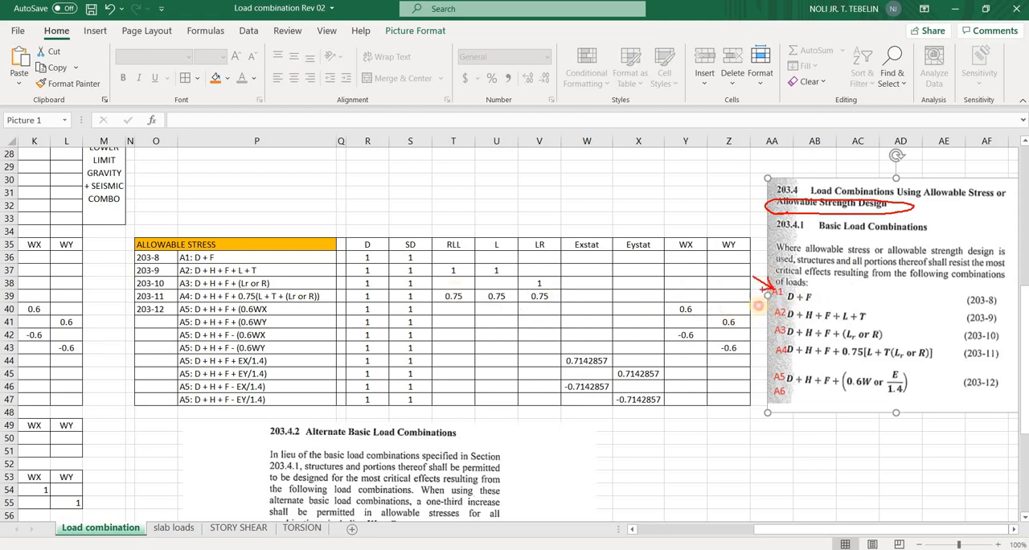
drag(772, 310, 757, 305)
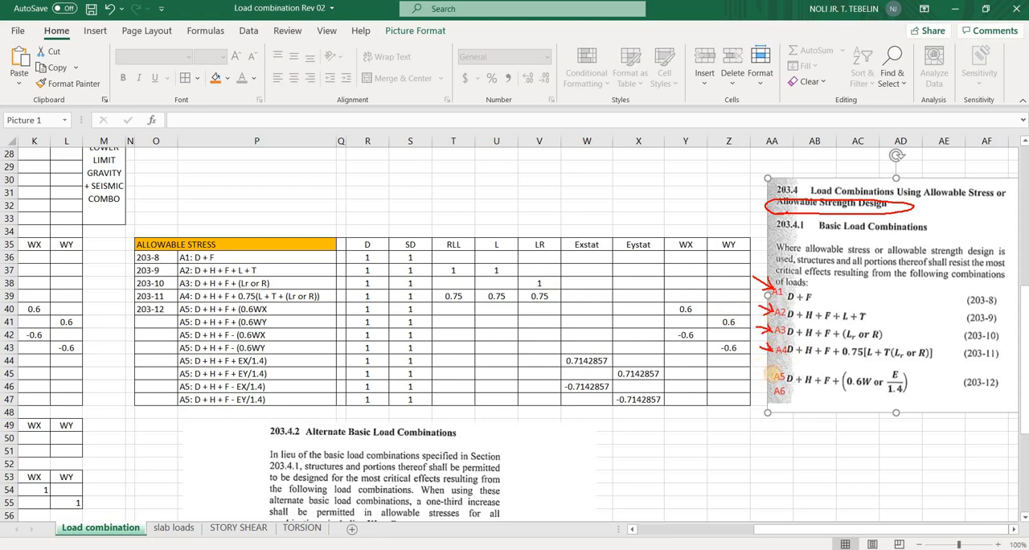
drag(770, 375, 756, 371)
Tick formula A1 in the excerpt and table, circle its D term, and circle the D and SD factors in the A1 row
drag(818, 299, 826, 290)
drag(789, 292, 794, 291)
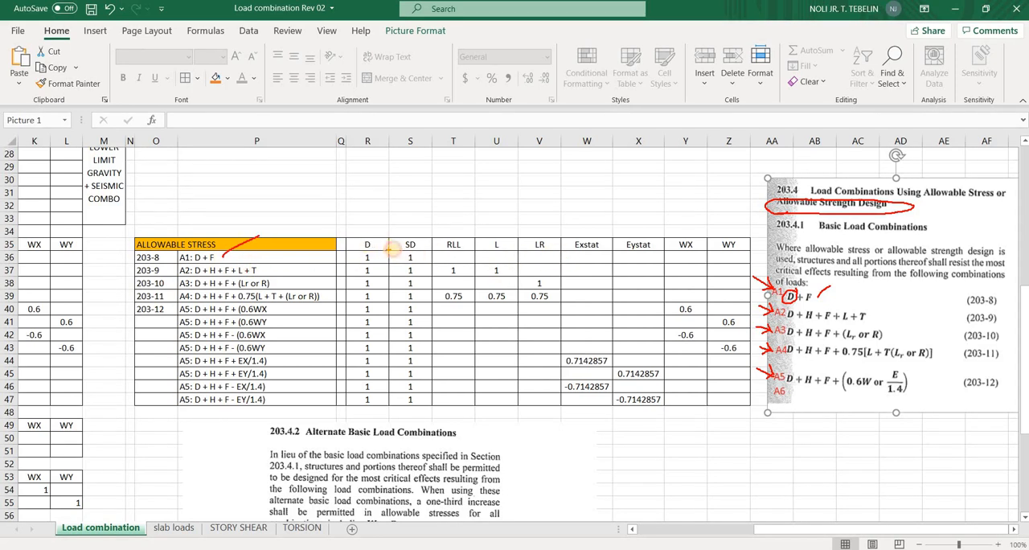
mouse_move(369, 244)
mouse_down()
mouse_move(357, 257)
mouse_move(374, 247)
mouse_up()
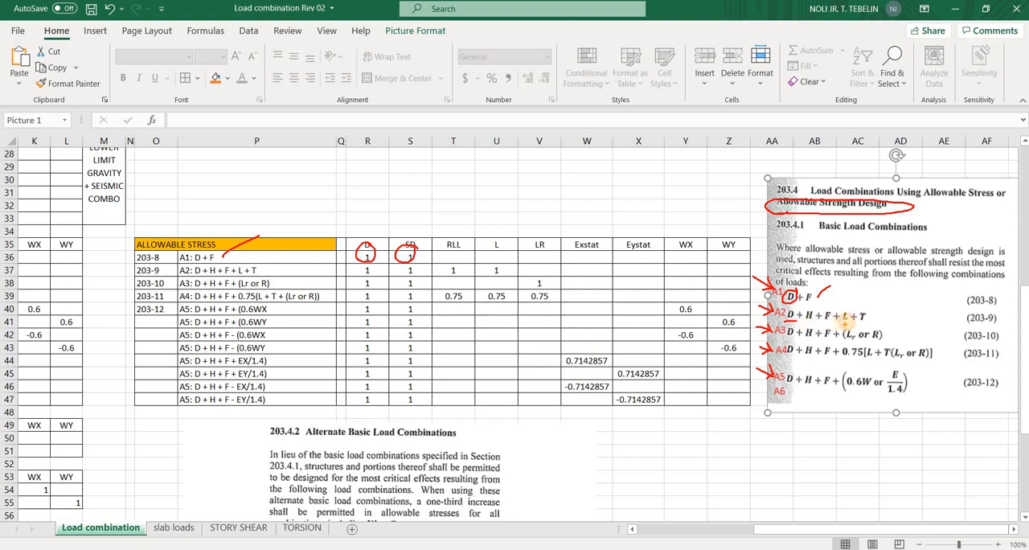
Underline the L and T terms of formula A2 in the excerpt and tick the D, SD, RLL and L factors in its table row
drag(842, 324, 851, 326)
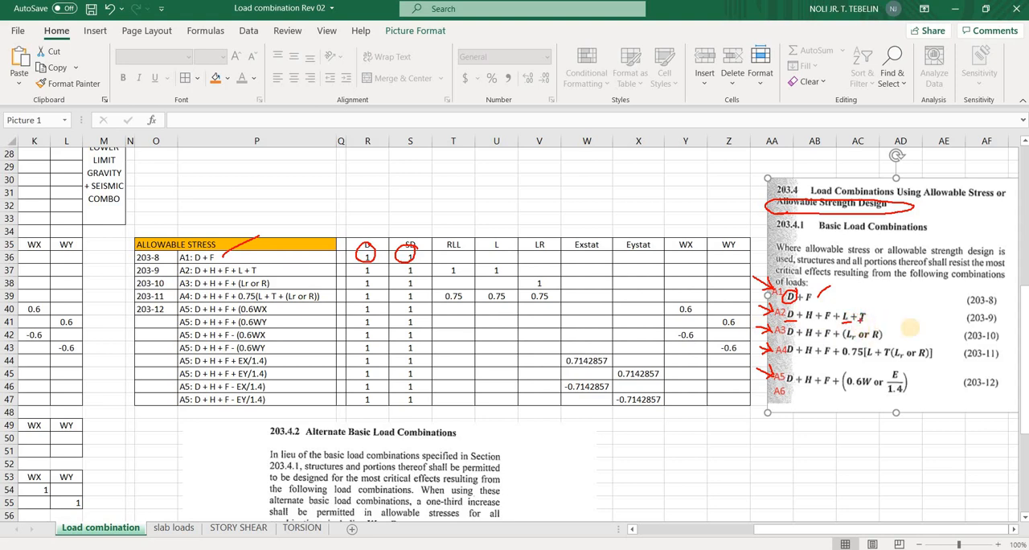
mouse_move(857, 327)
mouse_down()
mouse_move(870, 326)
mouse_move(840, 318)
mouse_up()
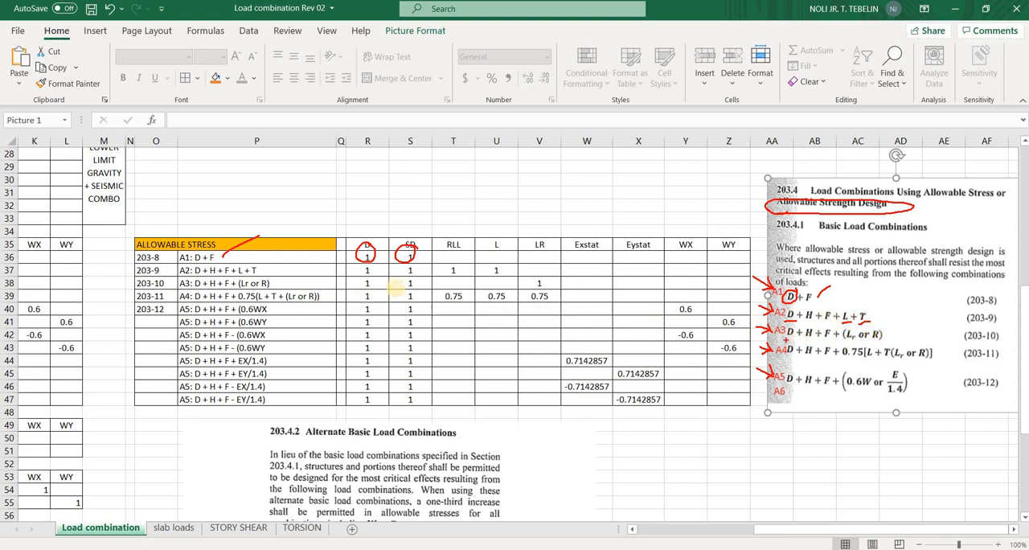
drag(374, 275, 515, 262)
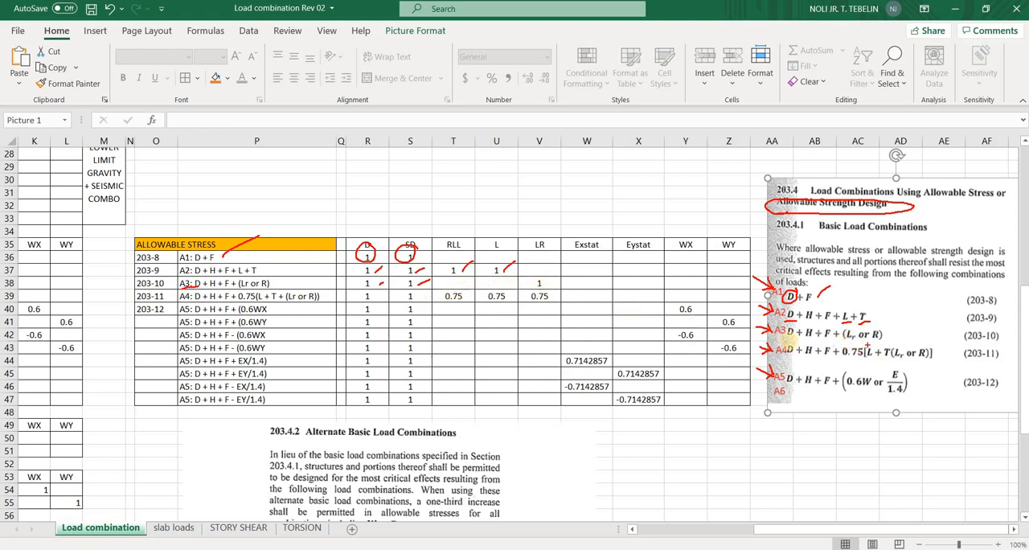
Tick the LR factor in the A3 row, underline A4, and tick the A4 row's D, SD, RLL, L and LR factors
drag(546, 282, 557, 277)
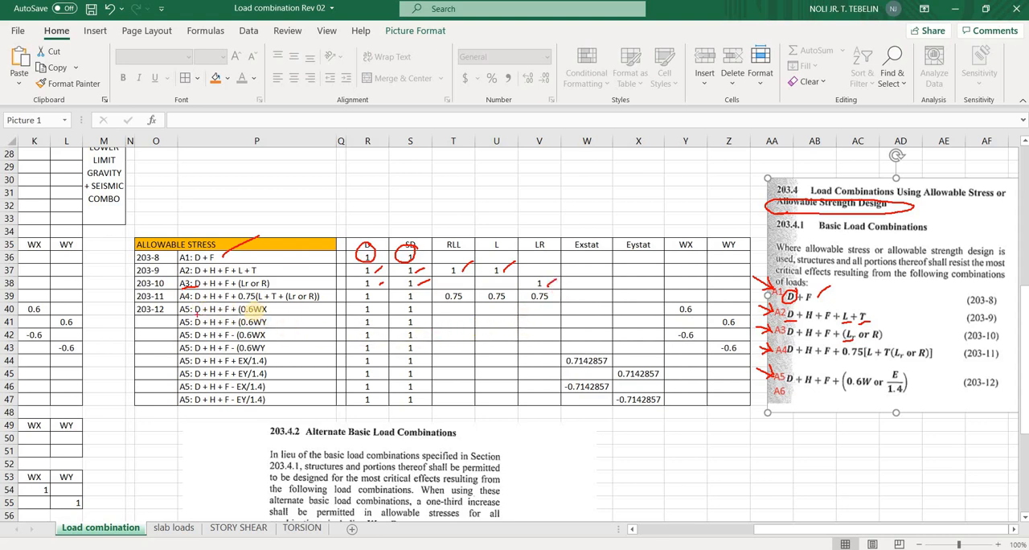
drag(193, 299, 196, 301)
drag(380, 299, 423, 295)
drag(468, 300, 474, 294)
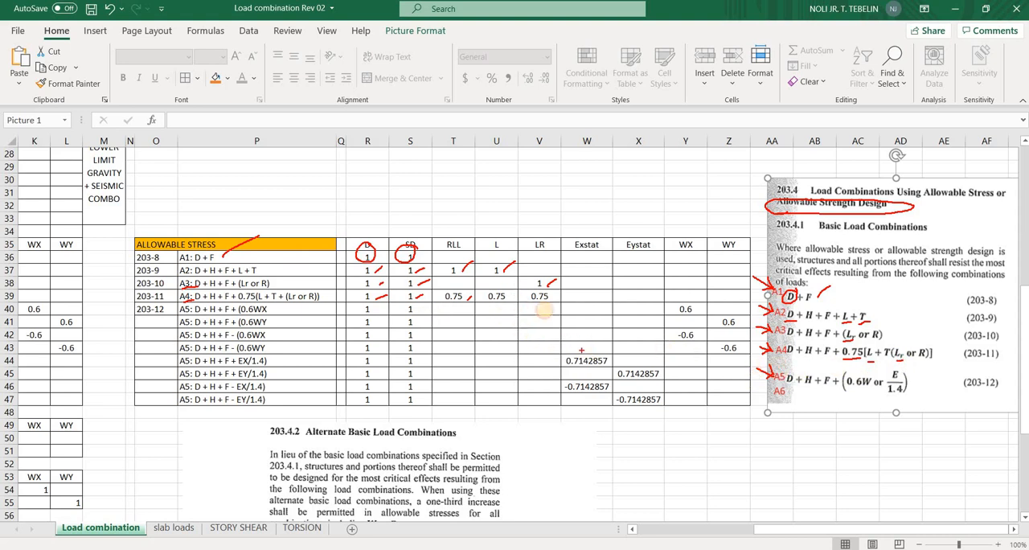
drag(497, 299, 509, 293)
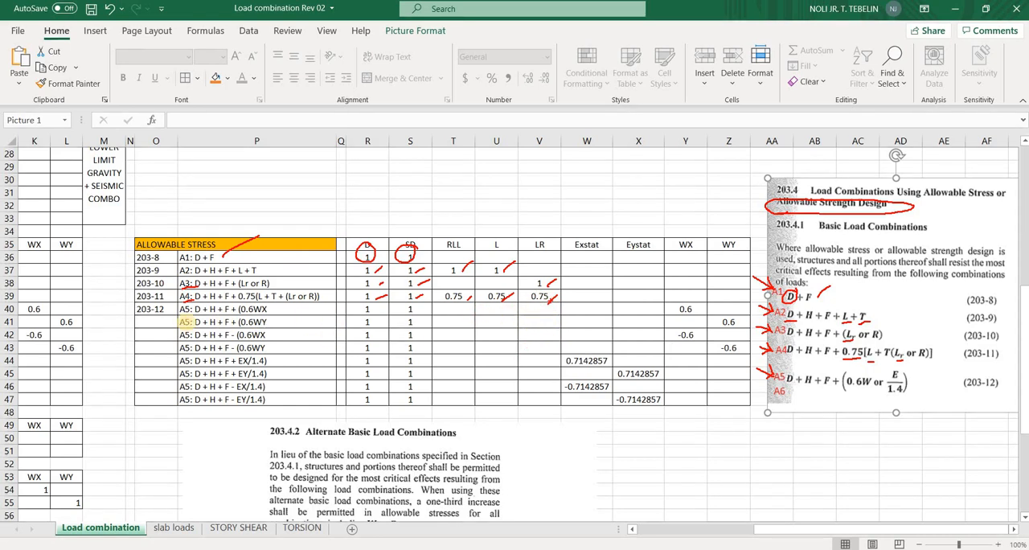
Bracket the four A5 wind rows, circle 0.6W in the code excerpt, and tick the first wind row's D, SD and WX factors
drag(157, 315, 179, 308)
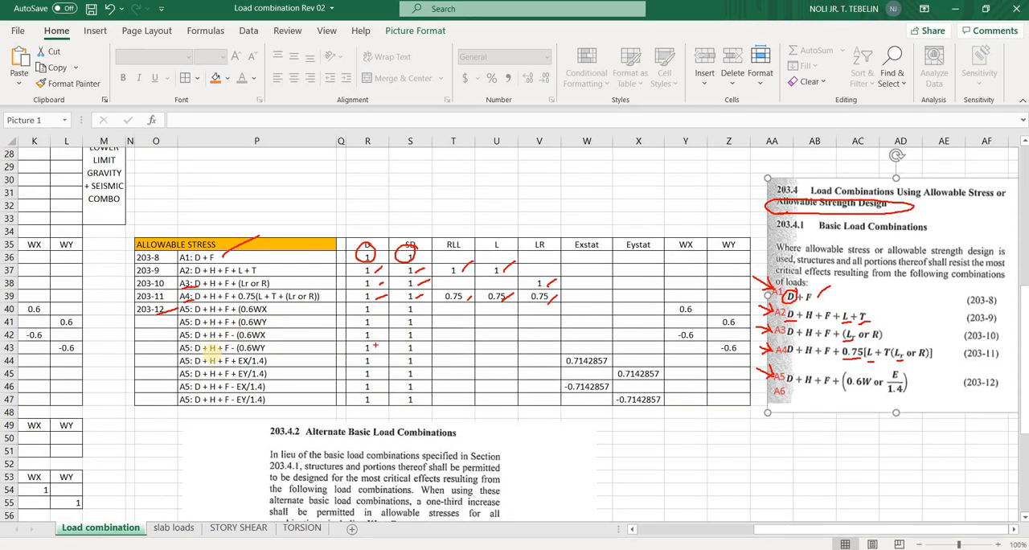
drag(271, 309, 271, 347)
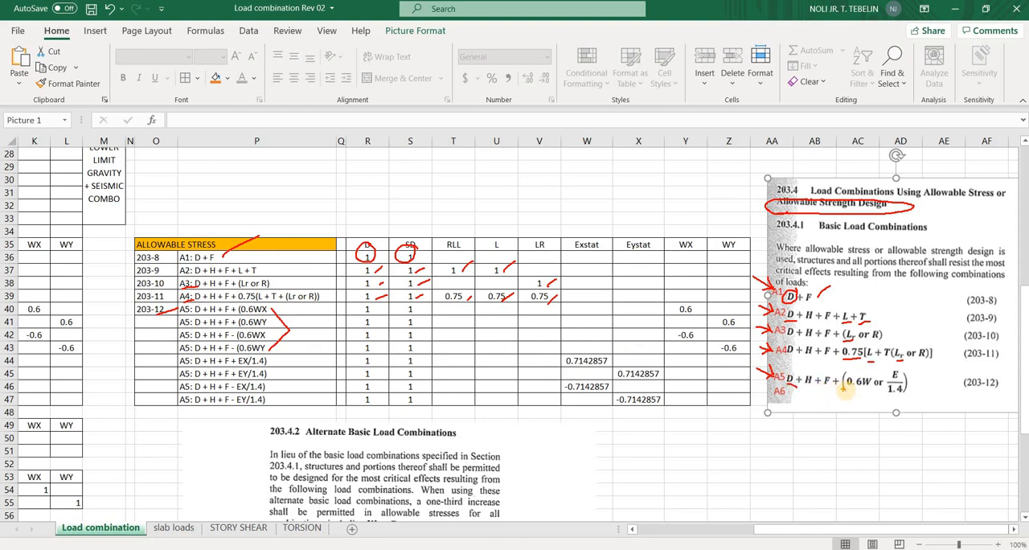
mouse_move(865, 375)
mouse_down()
mouse_move(846, 390)
mouse_move(868, 371)
mouse_up()
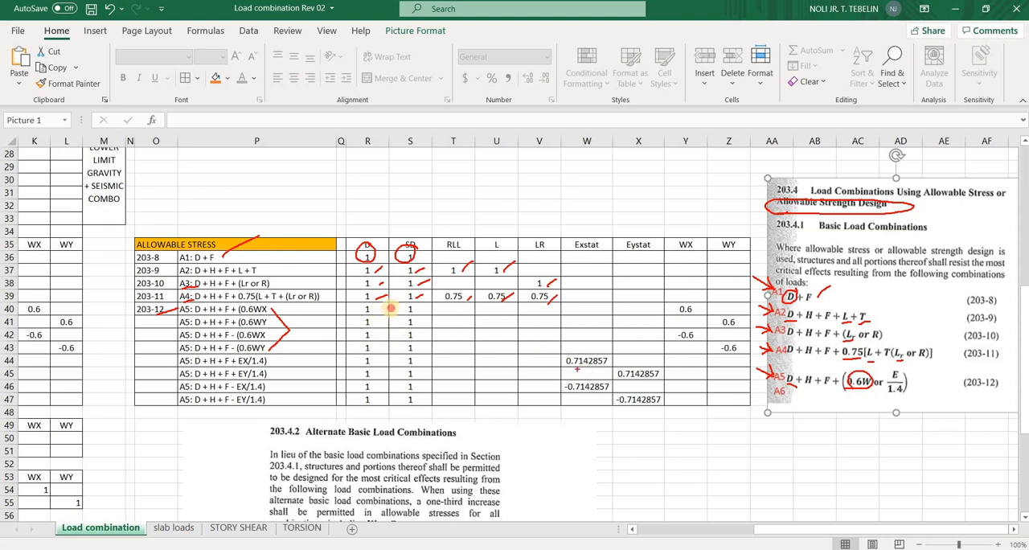
mouse_move(377, 312)
mouse_down()
mouse_move(392, 306)
mouse_move(400, 320)
mouse_up()
drag(401, 311, 426, 307)
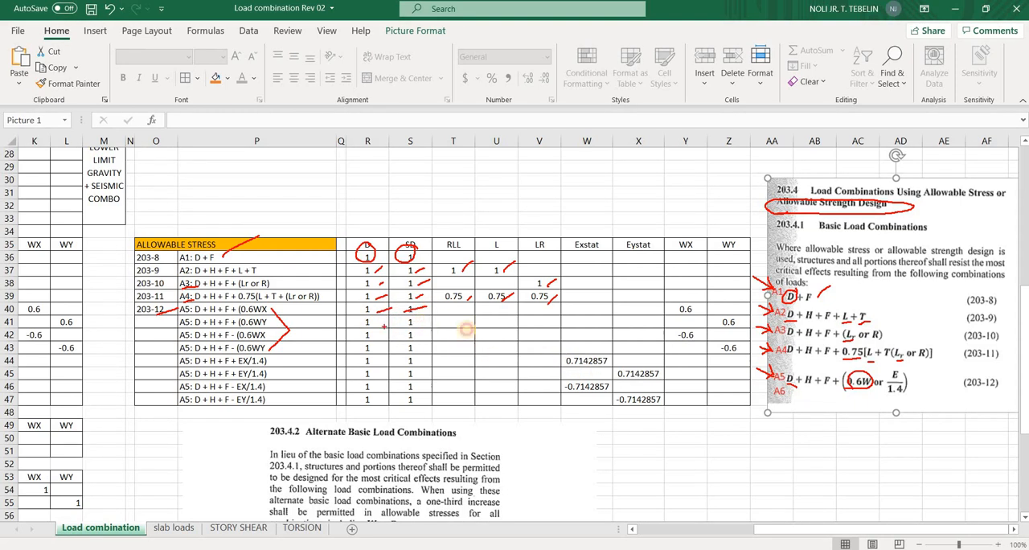
drag(689, 311, 704, 304)
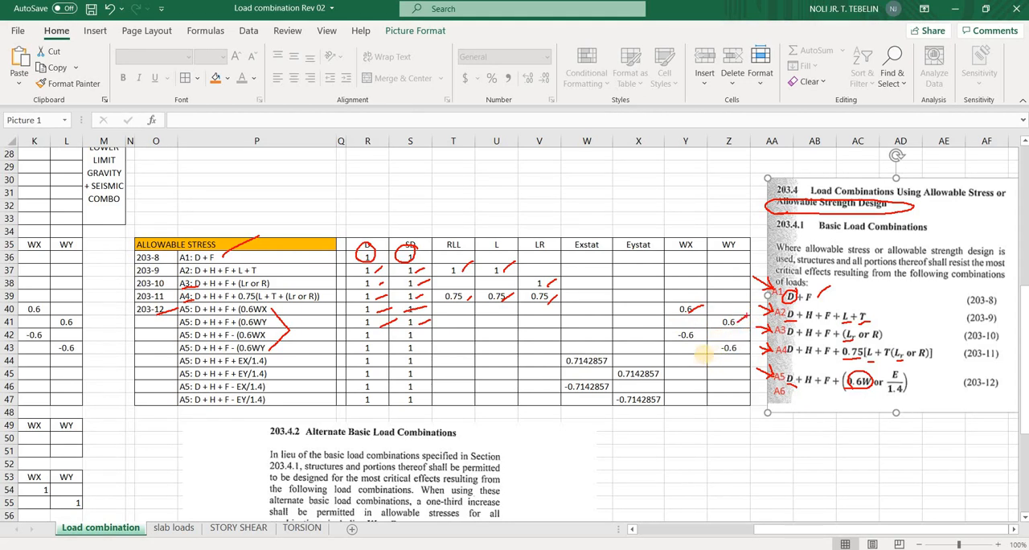
Tick the D, SD, WX and WY factors in the remaining A5 wind rows of the allowable stress table
mouse_move(412, 324)
mouse_down()
mouse_move(429, 319)
mouse_move(391, 333)
mouse_up()
drag(380, 346, 394, 345)
drag(417, 336, 435, 339)
drag(694, 336, 708, 332)
drag(737, 352, 747, 345)
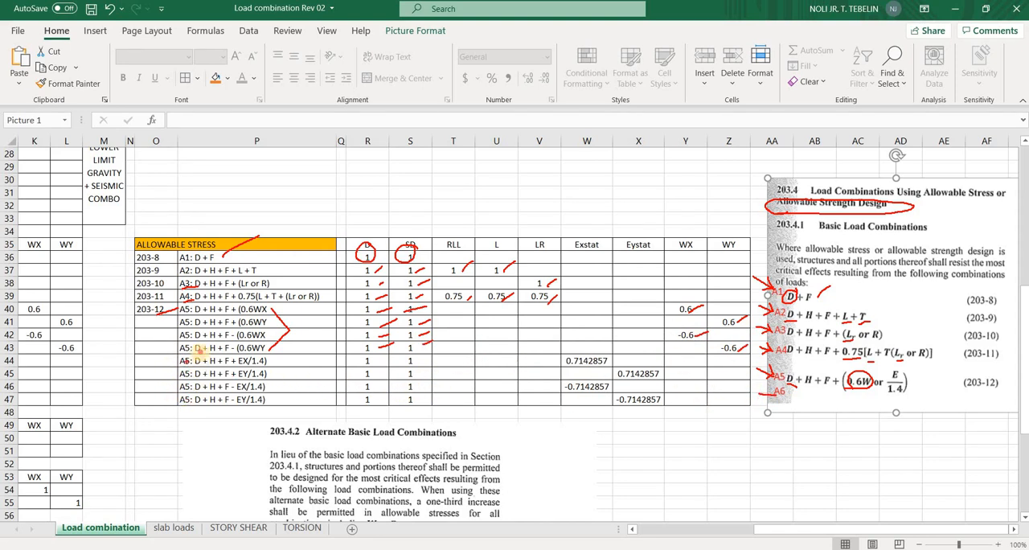
Annotate the seismic A5 rows as A6, circle E and 1.4 in the excerpt, and mark the first seismic row's D, SD and Exstat factors
mouse_move(193, 356)
mouse_down()
mouse_move(171, 385)
mouse_move(201, 352)
mouse_up()
mouse_move(126, 389)
mouse_down()
mouse_move(149, 368)
mouse_move(155, 385)
mouse_up()
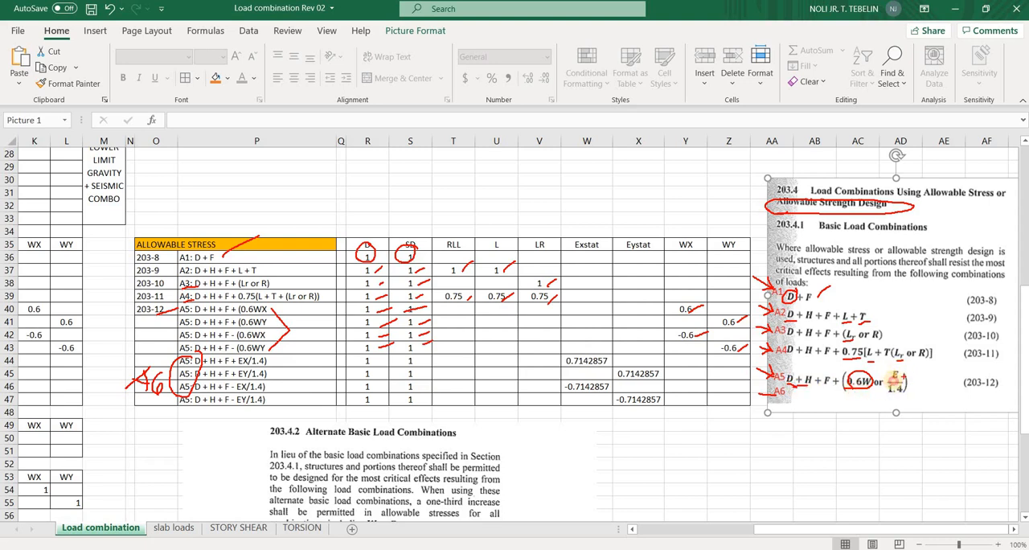
mouse_move(898, 367)
mouse_down()
mouse_move(889, 381)
mouse_move(906, 383)
mouse_up()
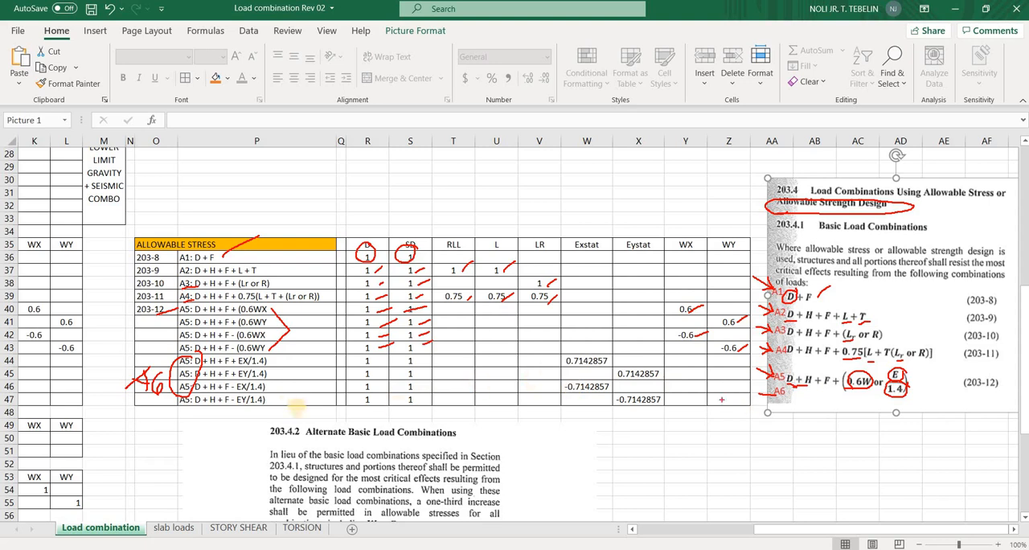
drag(377, 365, 396, 356)
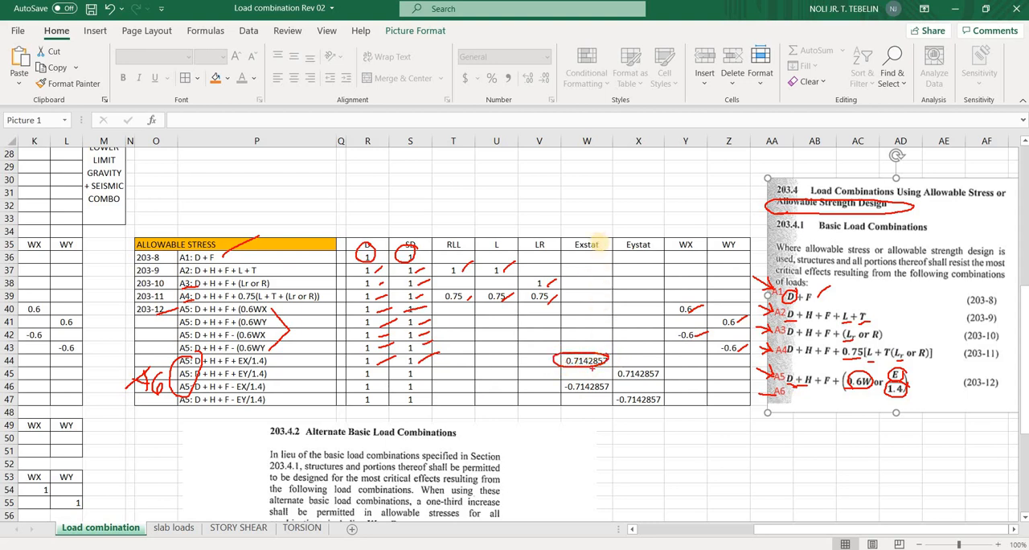
mouse_move(597, 238)
mouse_down()
mouse_move(622, 253)
mouse_move(648, 239)
mouse_up()
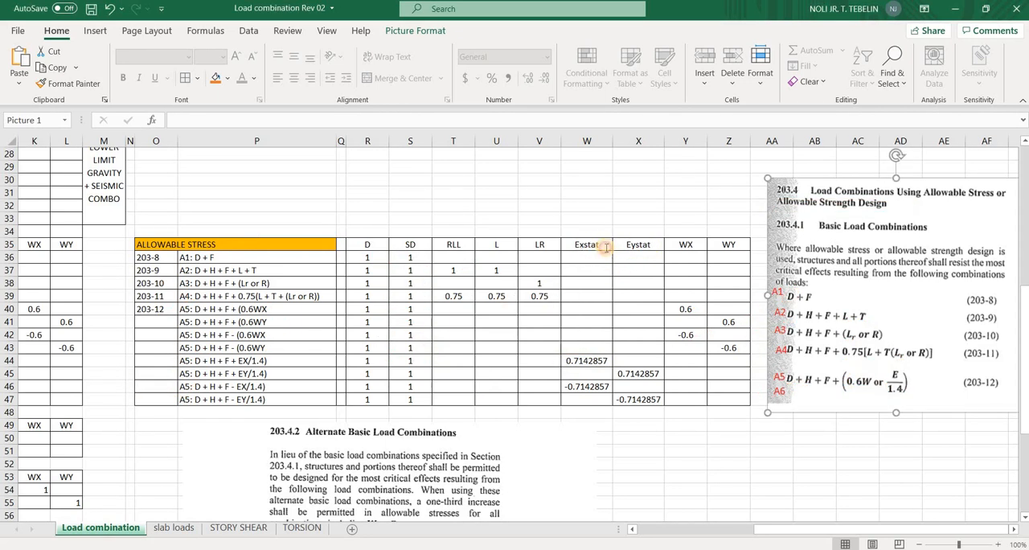
Rename the Exstat and Eystat column headings of the allowable stress table as RSX and RSY
click(592, 248)
double_click(592, 246)
drag(596, 247, 577, 244)
click(591, 244)
click(592, 245)
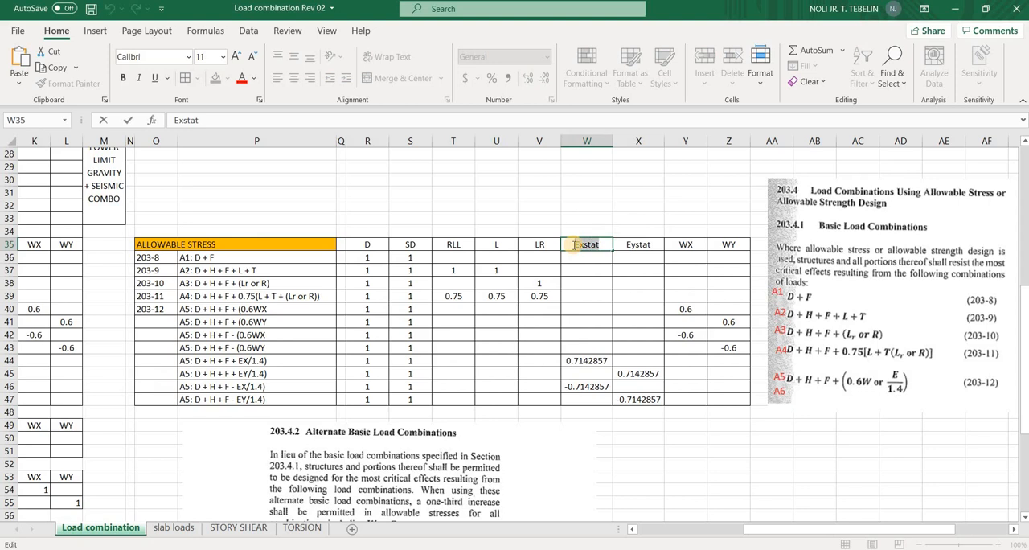
key(Caps_Lock)
text(RS)
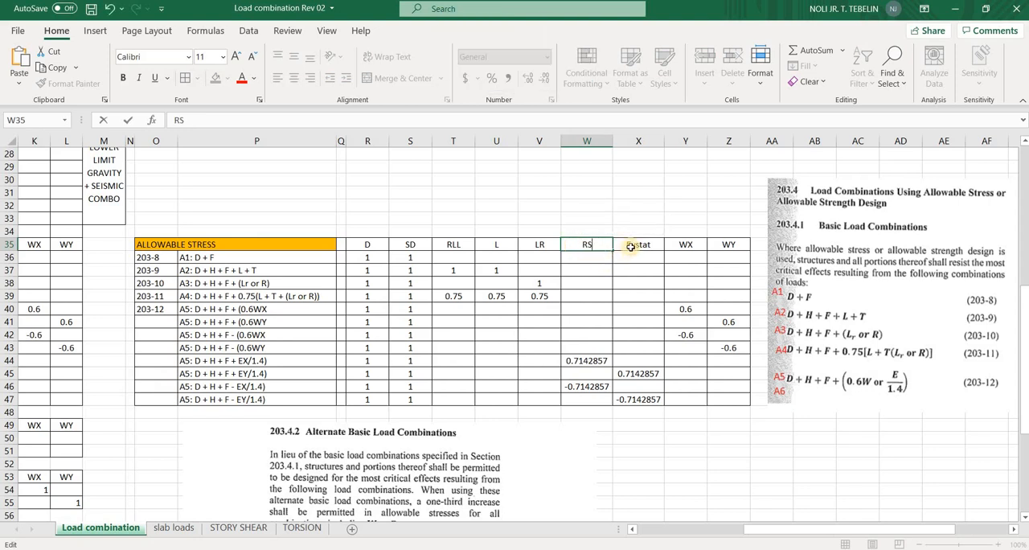
text(X)
key(Tab)
text(RSY)
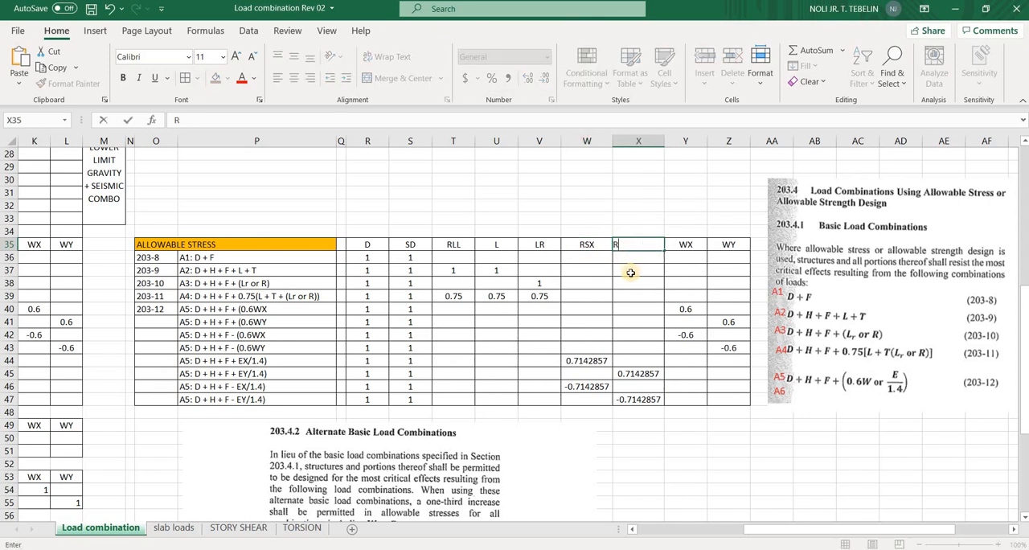
key(Down)
key(Down)
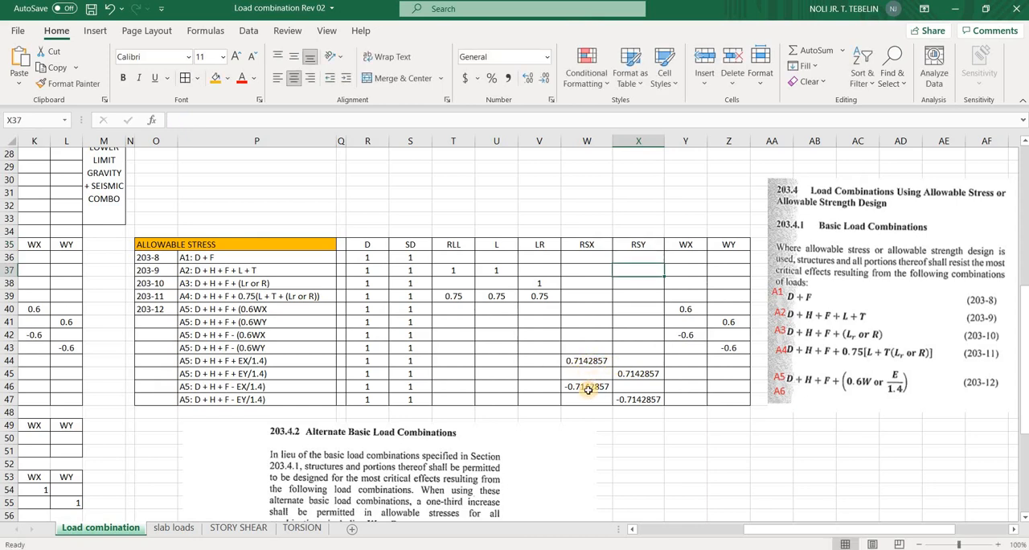
Check the formulas behind the negative RSX and RSY factors and save the workbook
click(595, 386)
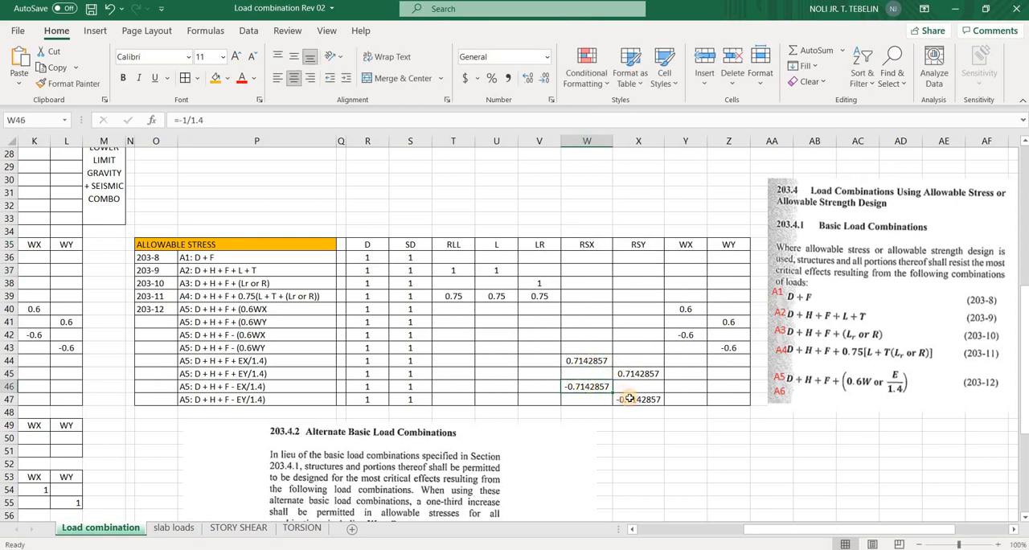
key(Down)
key(Right)
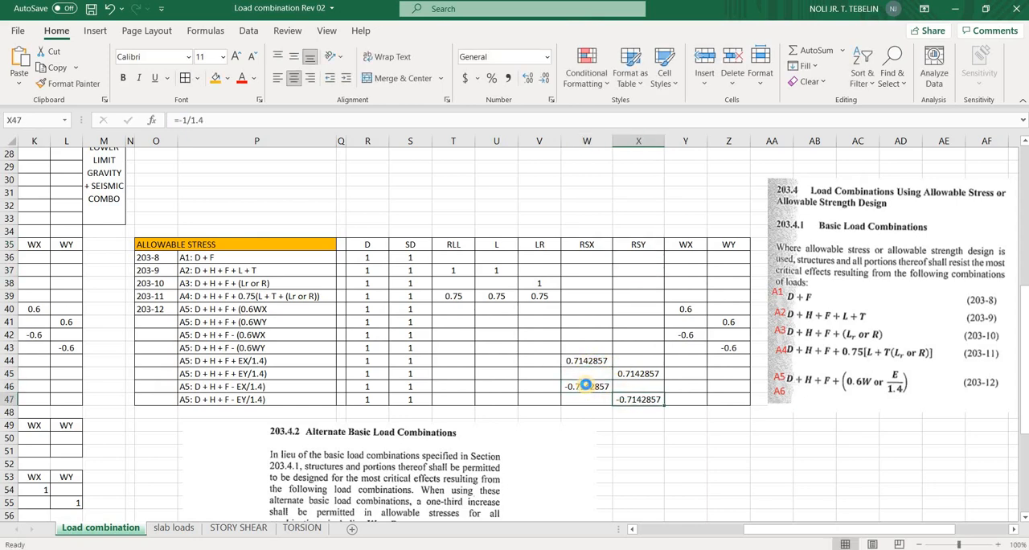
key(ctrl+s)
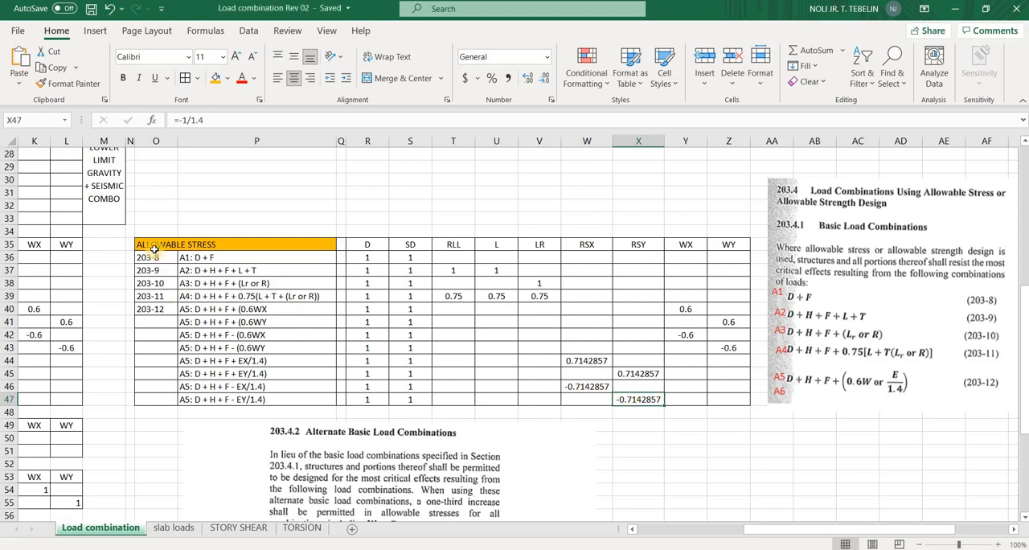
Select the whole allowable stress table from its title through the WY column to review it
drag(154, 245, 603, 386)
mouse_move(719, 398)
mouse_down()
mouse_move(578, 381)
mouse_move(715, 395)
mouse_up()
scroll(715, 367, down, 5)
scroll(757, 365, up, 5)
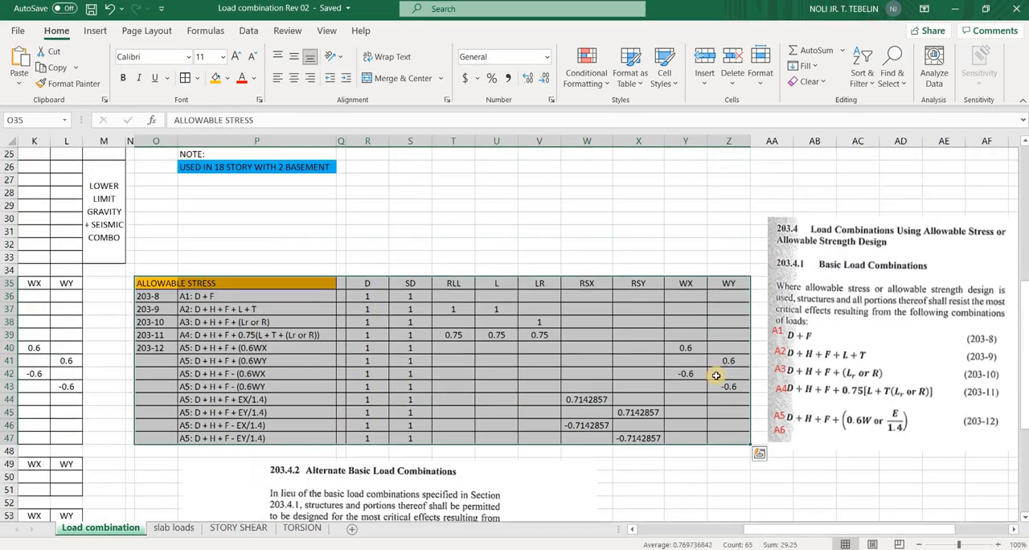
Move the Alternate Basic Load Combinations excerpt about two columns to the right below the allowable stress table
scroll(724, 366, down, 1)
scroll(394, 379, down, 2)
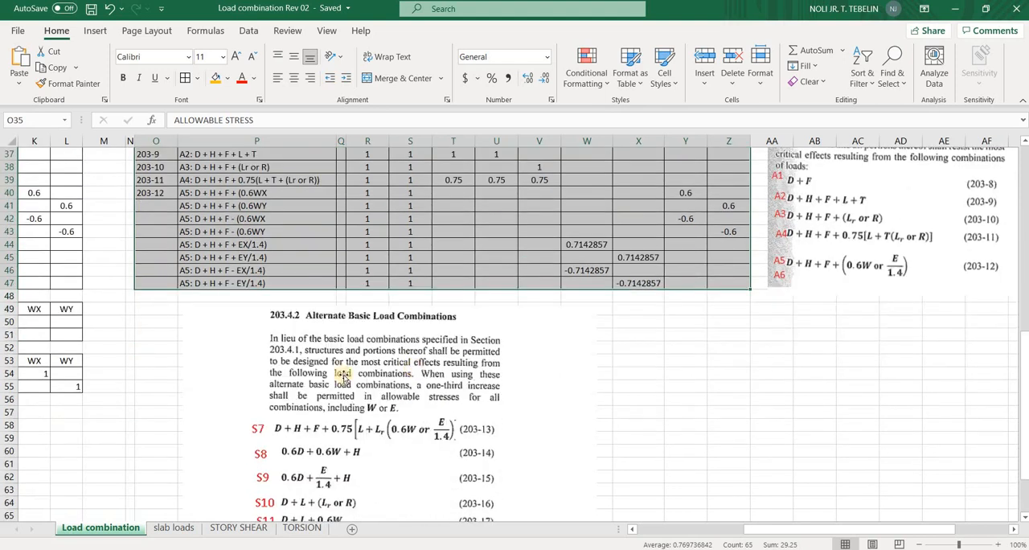
scroll(343, 386, down, 1)
drag(278, 375, 362, 368)
scroll(362, 368, down, 2)
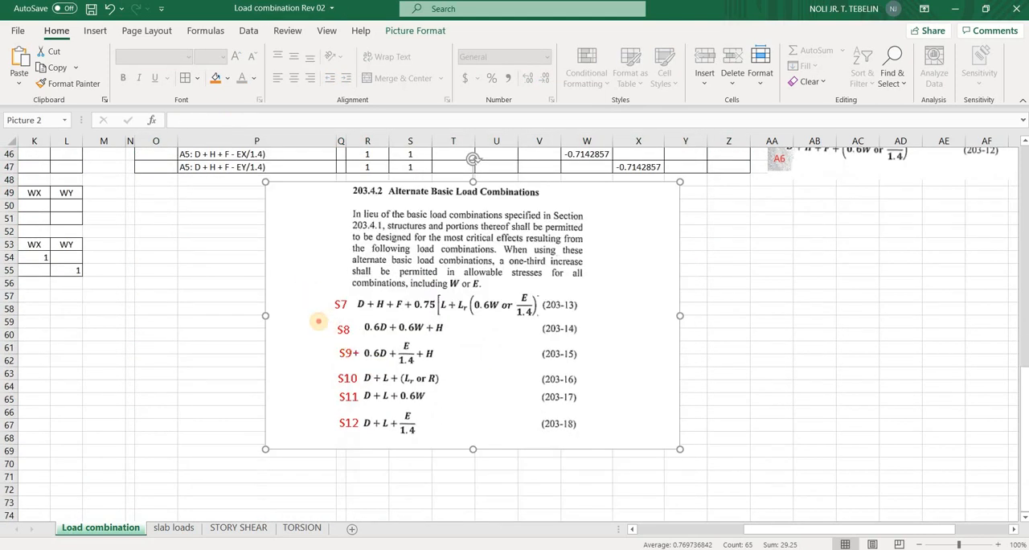
Draw a pointer stroke beside each of the alternate combination formulas S7 to S12
drag(325, 306, 305, 287)
drag(328, 327, 296, 308)
drag(330, 357, 298, 340)
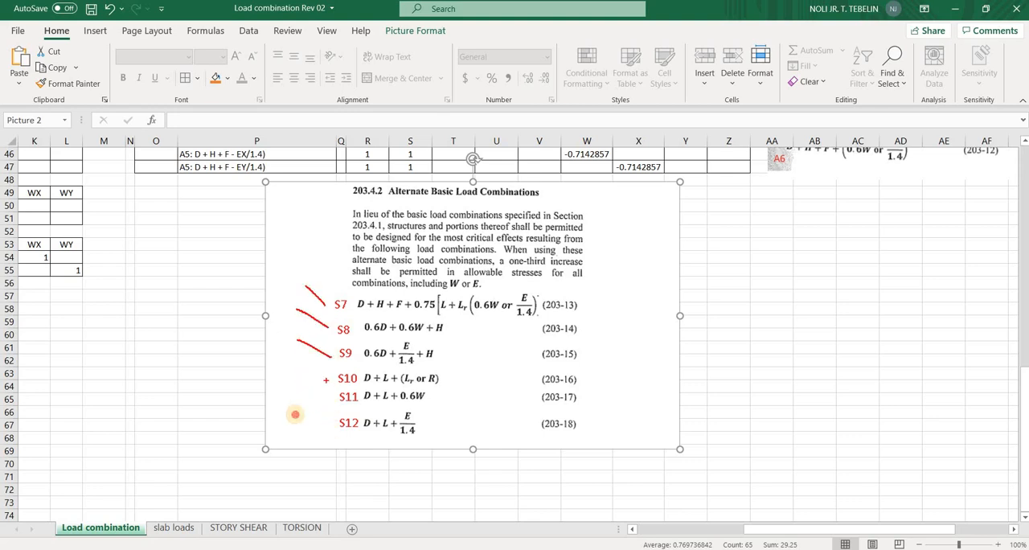
mouse_move(326, 380)
mouse_down()
mouse_move(310, 372)
mouse_move(303, 388)
mouse_up()
drag(330, 430, 308, 419)
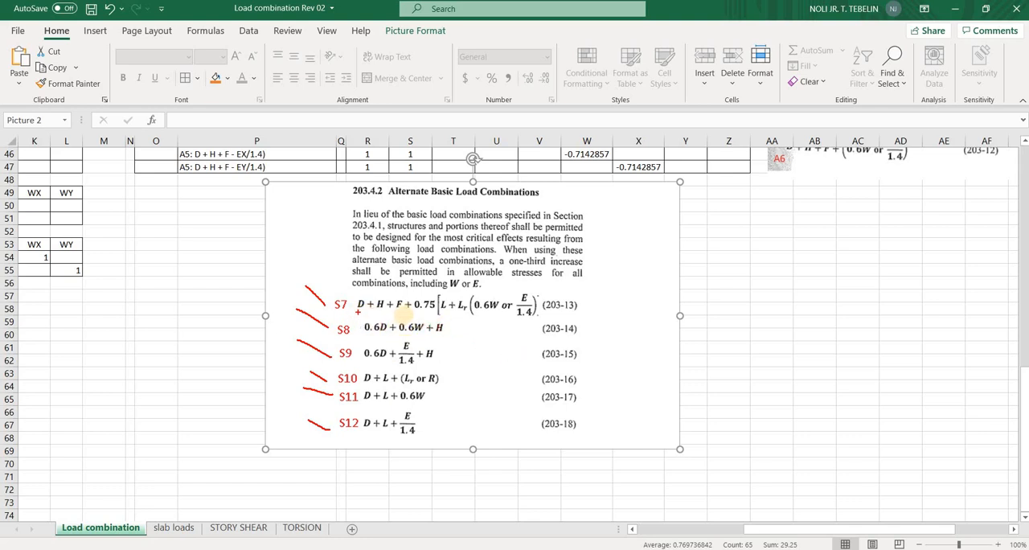
Underline the S7 terms, circle 0.75, E and 1.4, write 0.75/1.4 = 0.535 beside the formula, and clear the annotations
drag(355, 313, 438, 315)
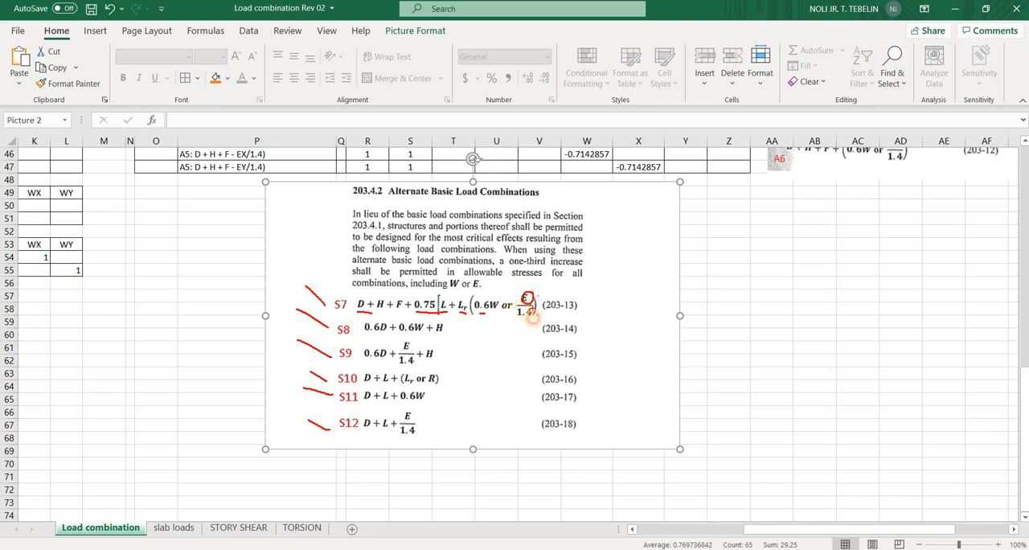
drag(537, 319, 537, 309)
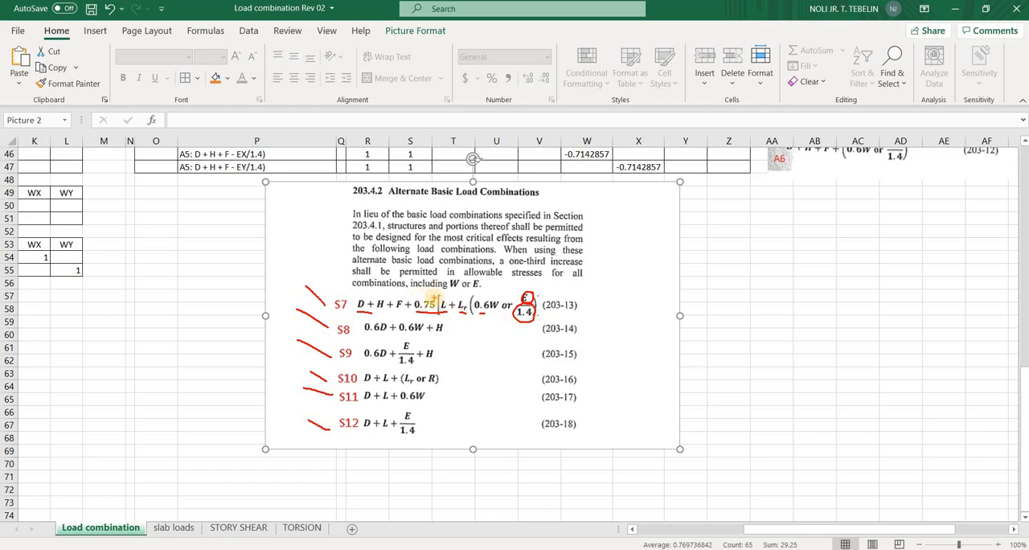
drag(435, 299, 597, 283)
mouse_move(607, 278)
mouse_down()
mouse_move(649, 294)
mouse_move(611, 325)
mouse_move(687, 296)
mouse_move(699, 311)
mouse_move(714, 295)
mouse_move(715, 312)
mouse_move(735, 316)
mouse_move(748, 294)
mouse_up()
click(695, 305)
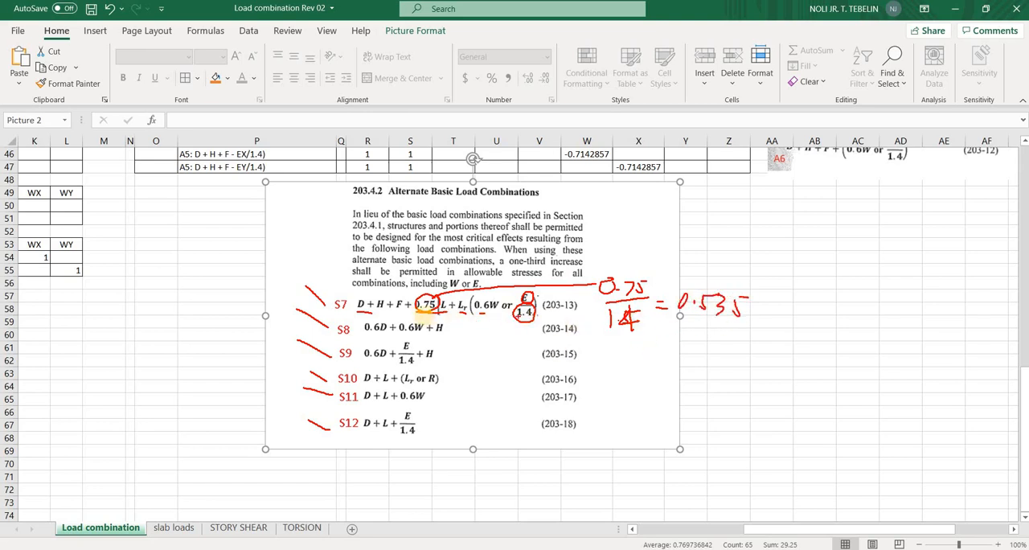
key(Escape)
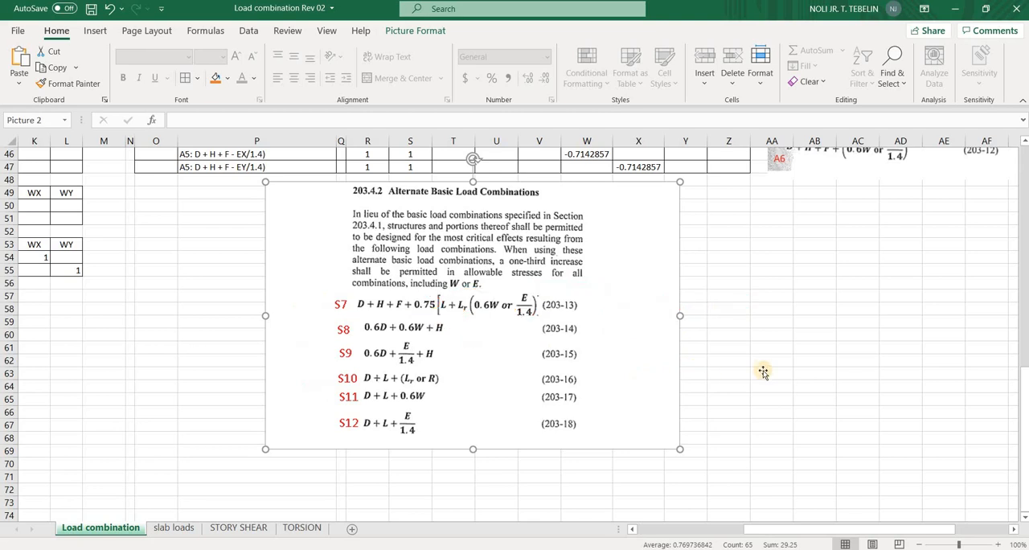
Circle the A5 formula and its E term in the Basic Load Combinations excerpt
scroll(763, 371, up, 8)
scroll(880, 391, down, 2)
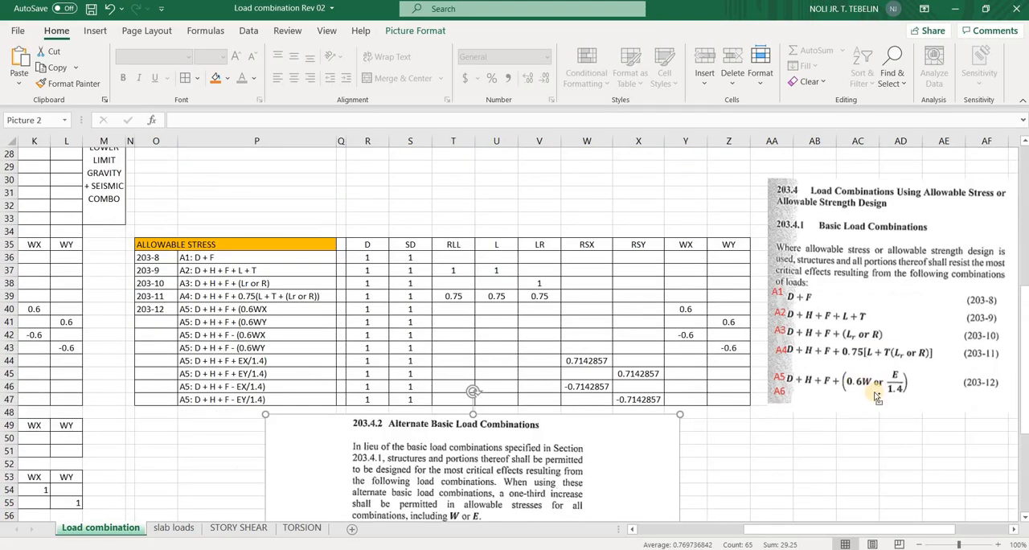
click(877, 398)
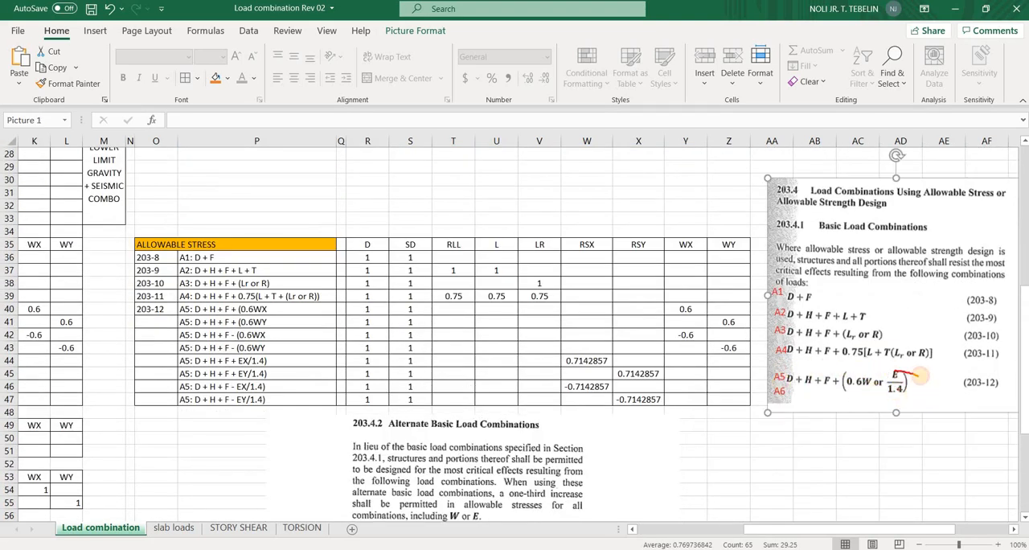
drag(919, 375, 884, 406)
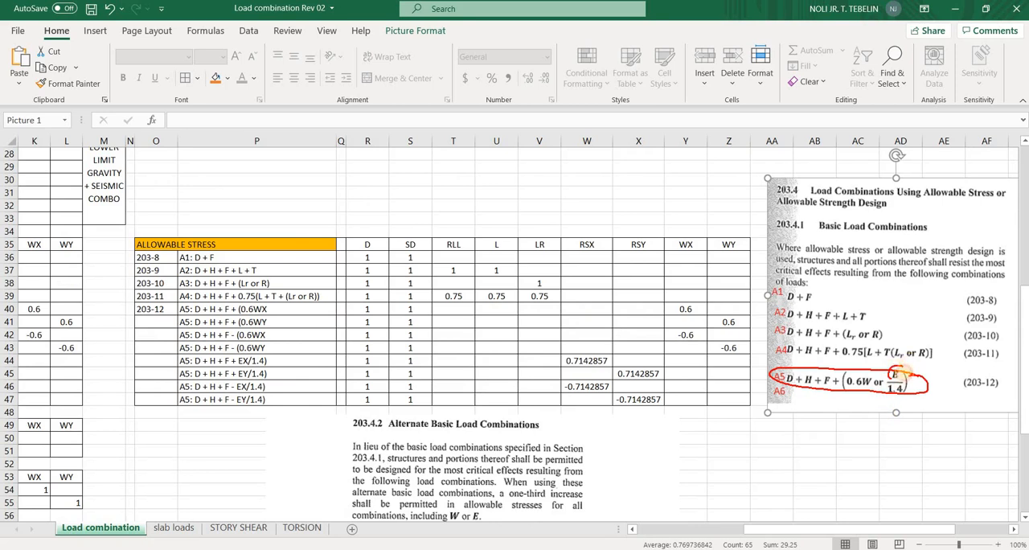
drag(903, 371, 904, 368)
Underline the sentence permitting a one-third increase in allowable stresses in the Alternate Basic Load Combinations excerpt
scroll(718, 272, down, 3)
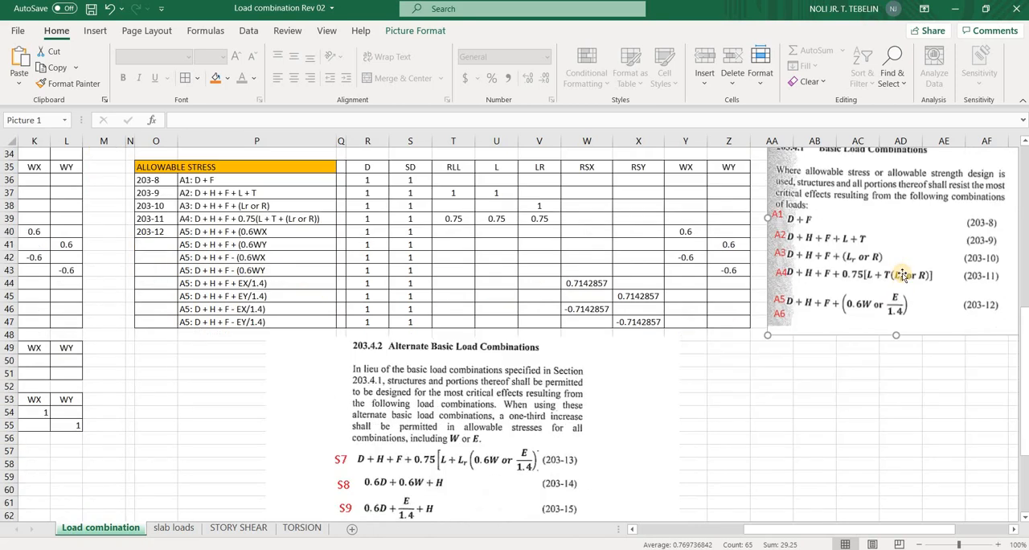
scroll(523, 344, down, 2)
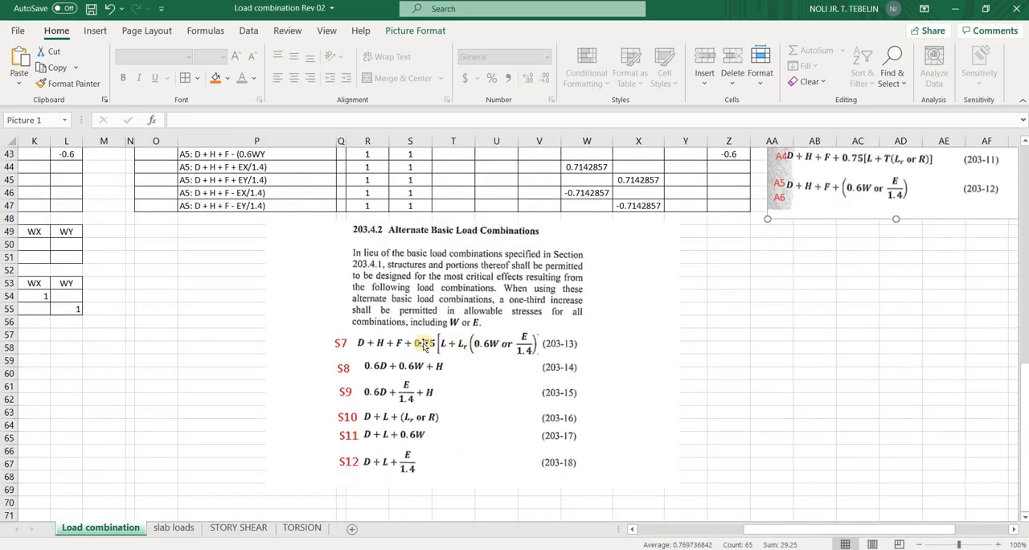
click(522, 354)
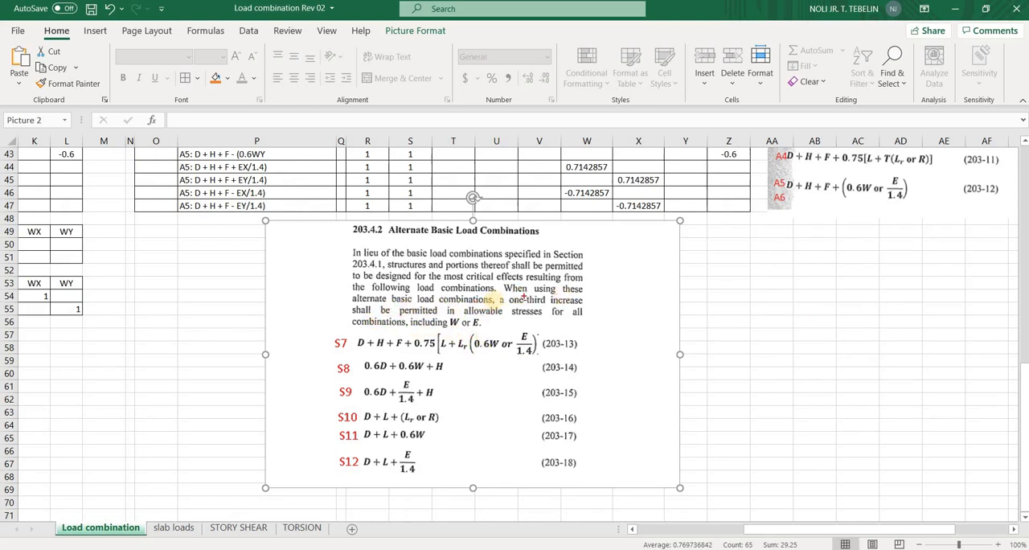
mouse_move(504, 295)
mouse_down()
mouse_move(588, 294)
mouse_move(507, 300)
mouse_up()
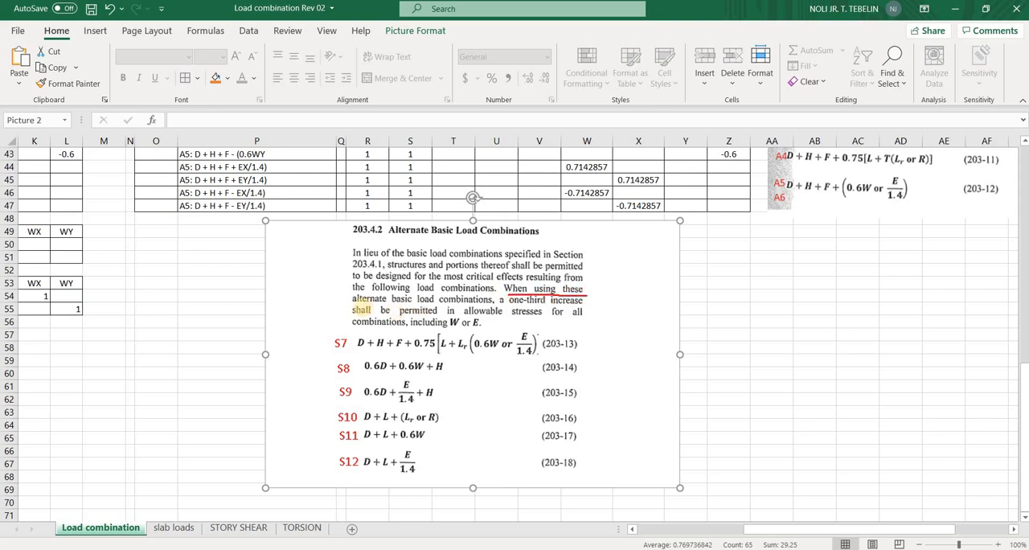
drag(413, 307, 484, 307)
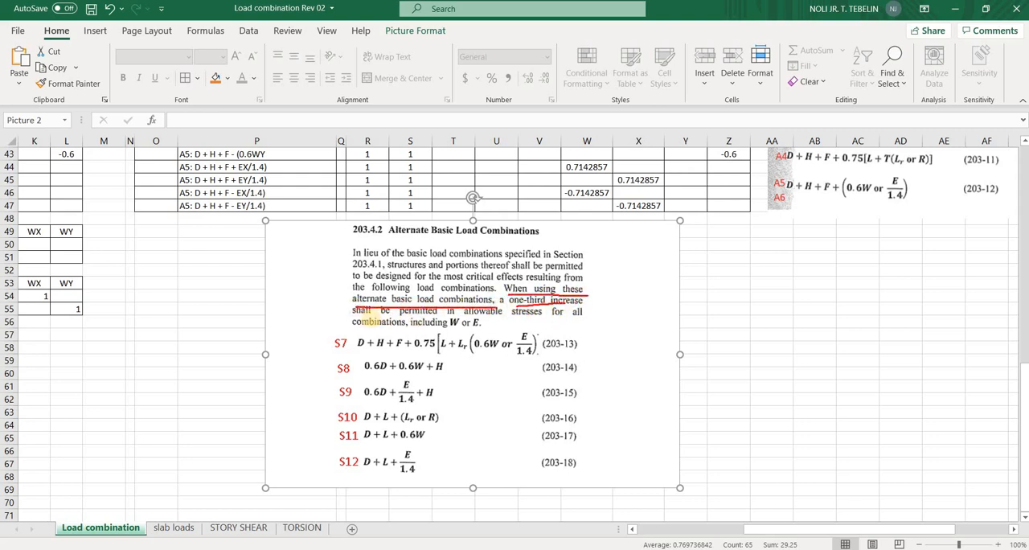
drag(470, 321, 547, 317)
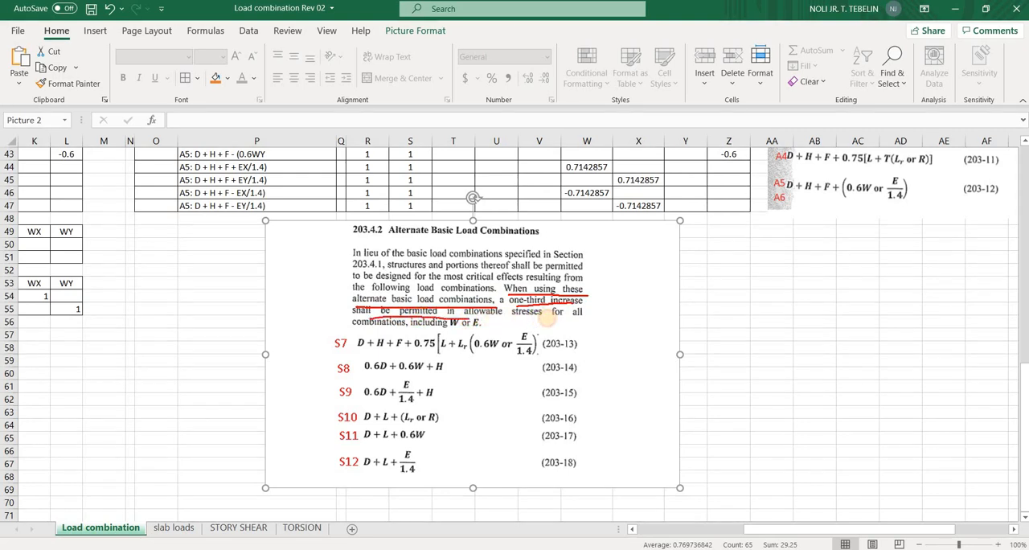
Finish underlining the sentence through "including W or E", clear the underlines, and shift the Alternate Basic Load Combinations excerpt slightly down and left
drag(378, 328, 486, 328)
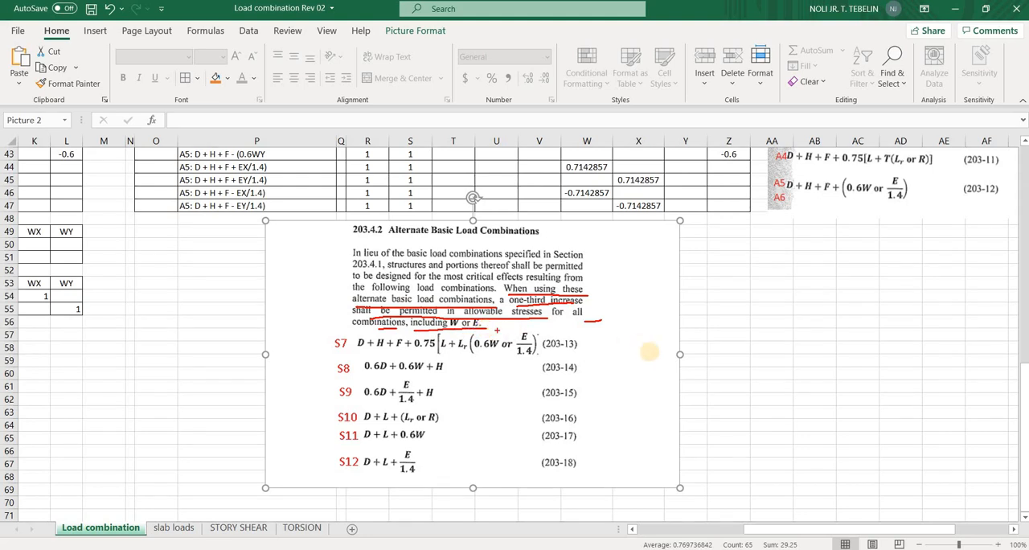
key(Escape)
mouse_move(566, 354)
mouse_down()
mouse_move(542, 368)
mouse_move(573, 368)
mouse_up()
scroll(617, 369, up, 2)
scroll(618, 369, down, 2)
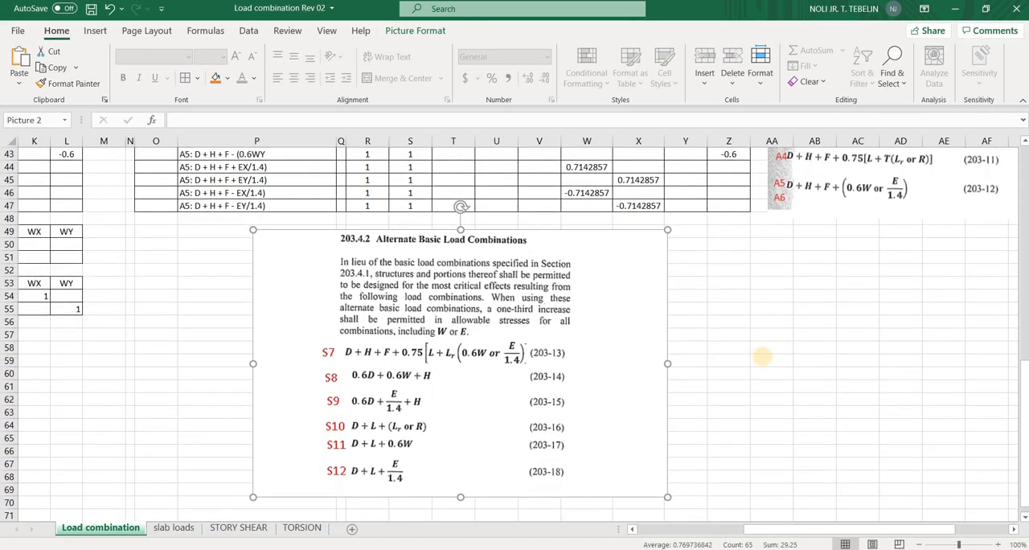
Write 100 kPa in red beside the excerpt, with an arrow pointing down to the factor (1 + 1/3)
mouse_move(726, 283)
mouse_down()
mouse_move(725, 313)
mouse_move(749, 287)
mouse_move(758, 309)
mouse_move(766, 287)
mouse_move(792, 311)
mouse_move(815, 305)
mouse_up()
drag(826, 275, 826, 303)
drag(825, 275, 828, 291)
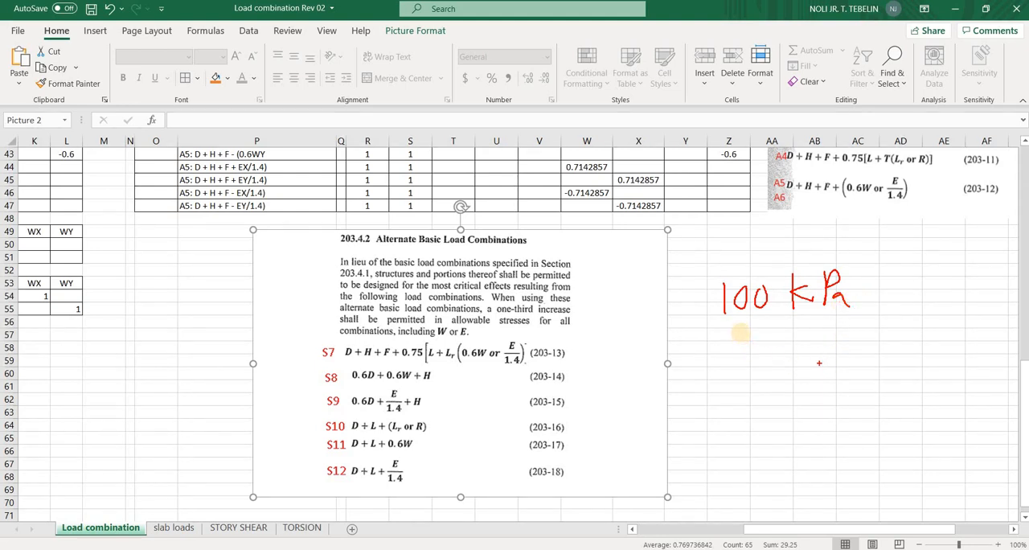
mouse_move(740, 332)
mouse_down()
mouse_move(738, 370)
mouse_move(730, 356)
mouse_up()
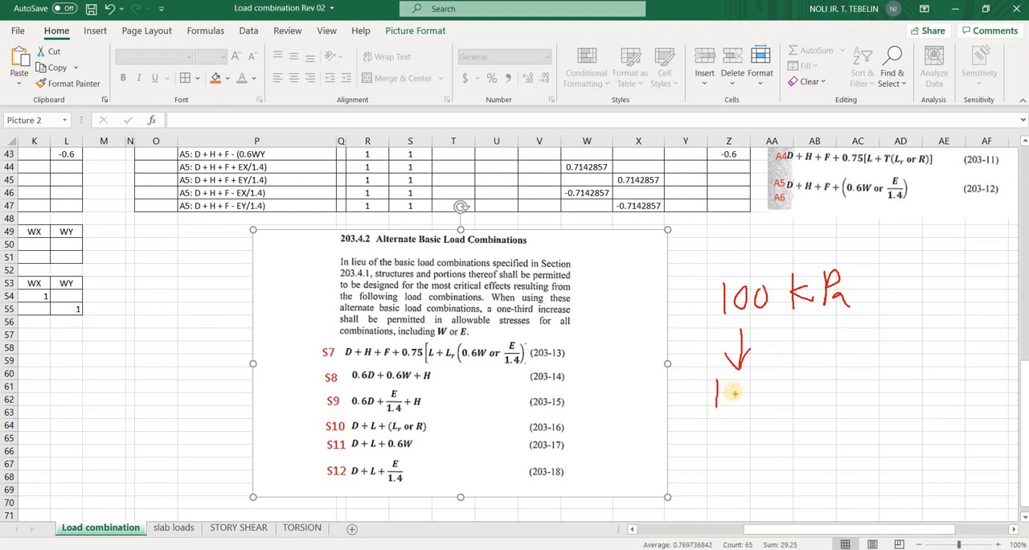
mouse_move(734, 381)
mouse_down()
mouse_move(736, 401)
mouse_move(746, 391)
mouse_up()
drag(757, 378, 761, 417)
drag(788, 368, 784, 418)
drag(708, 372, 736, 422)
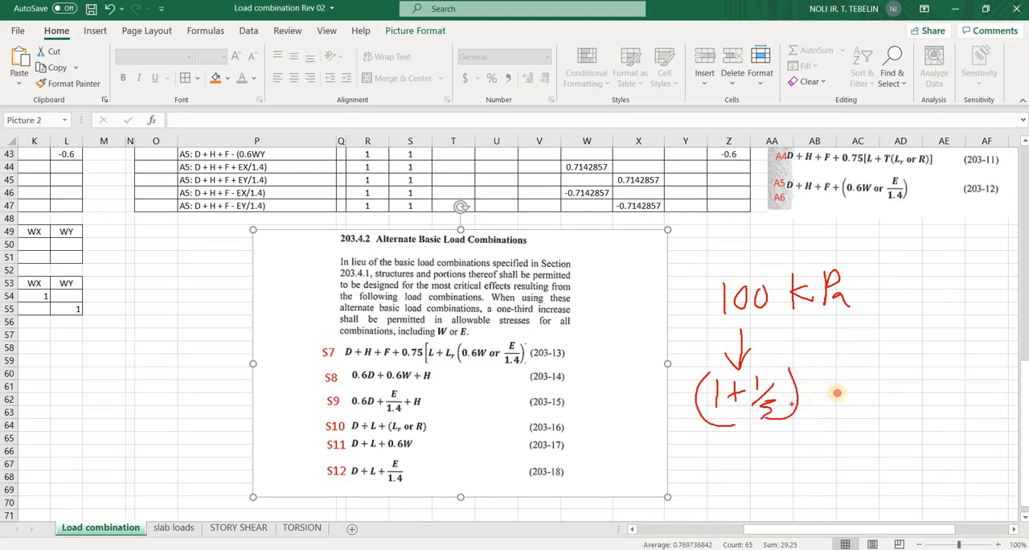
Multiply the handwritten factor by a boxed 100 and write the result as 133 kPa
mouse_move(804, 373)
mouse_down()
mouse_move(807, 406)
mouse_move(836, 381)
mouse_move(822, 414)
mouse_up()
mouse_move(822, 364)
mouse_down()
mouse_move(855, 372)
mouse_move(825, 414)
mouse_up()
mouse_move(864, 384)
mouse_down()
mouse_move(883, 383)
mouse_move(882, 402)
mouse_up()
mouse_move(921, 369)
mouse_down()
mouse_move(919, 392)
mouse_move(959, 368)
mouse_move(950, 392)
mouse_move(969, 393)
mouse_up()
mouse_move(980, 372)
mouse_down()
mouse_move(979, 390)
mouse_move(989, 362)
mouse_move(998, 384)
mouse_up()
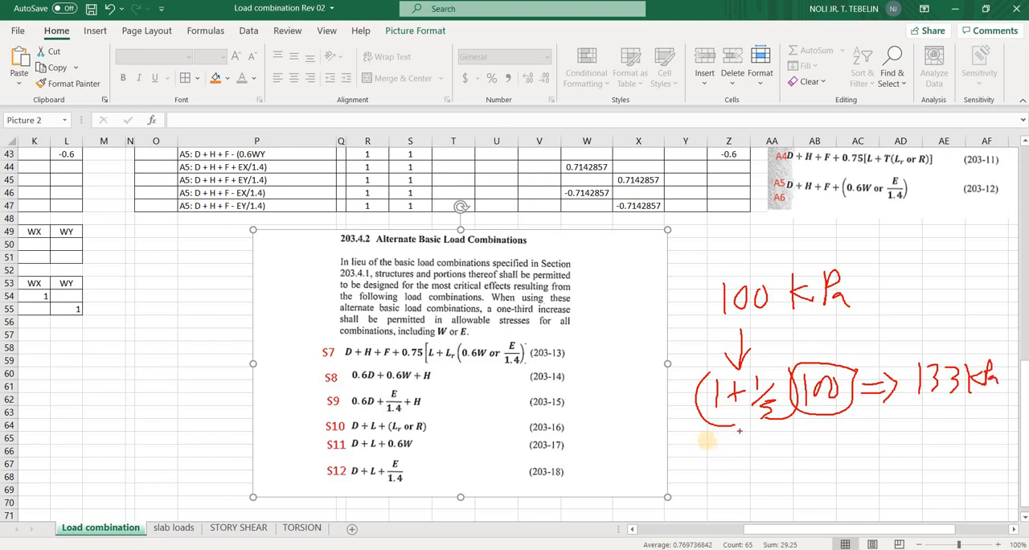
Write Pa = 1000 kN below the calculation and circle "including W or E" in the excerpt
drag(707, 440, 731, 466)
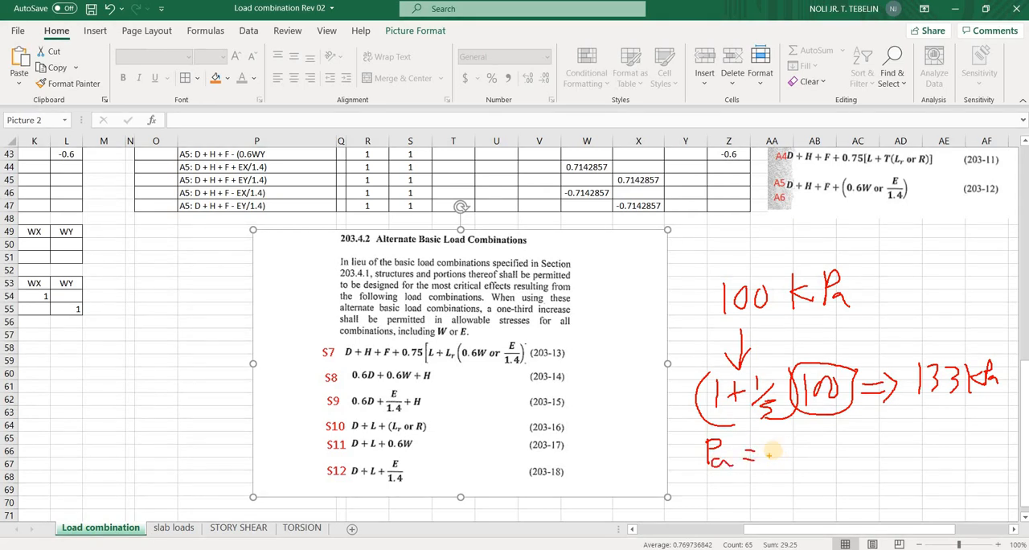
drag(768, 441, 768, 461)
drag(791, 440, 831, 440)
mouse_move(849, 435)
mouse_down()
mouse_move(849, 460)
mouse_move(873, 458)
mouse_move(890, 438)
mouse_up()
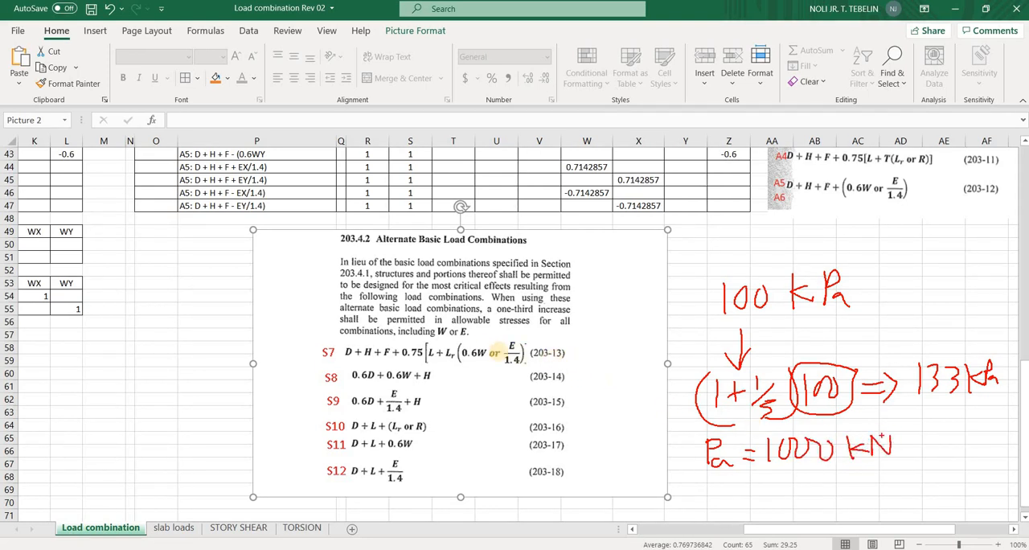
drag(394, 336, 479, 328)
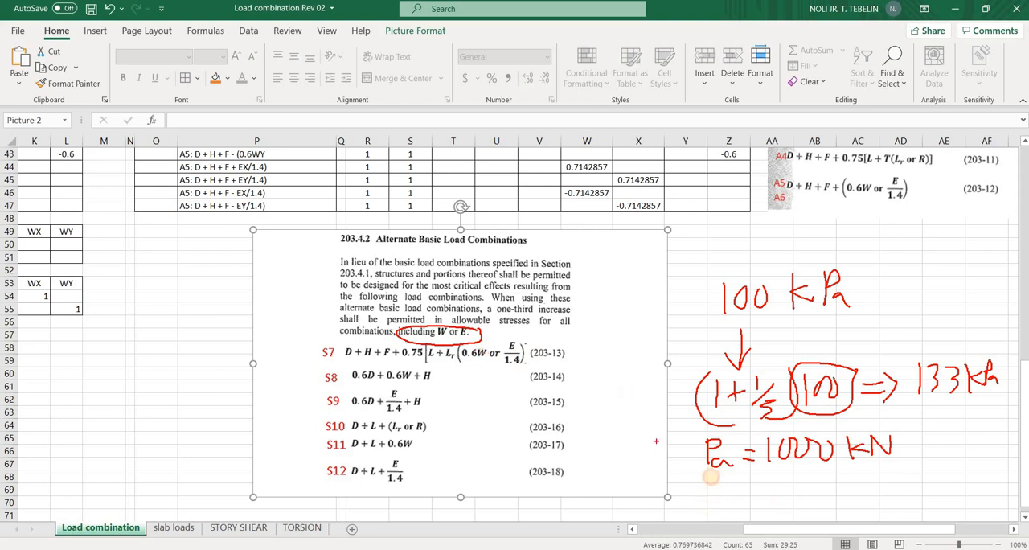
Write the increased capacity of 1333 kN below Pa = 1000 kN, and clear all annotations
mouse_move(711, 479)
mouse_down()
mouse_move(759, 493)
mouse_move(738, 499)
mouse_up()
mouse_move(777, 478)
mouse_down()
mouse_move(812, 500)
mouse_move(830, 486)
mouse_move(820, 500)
mouse_up()
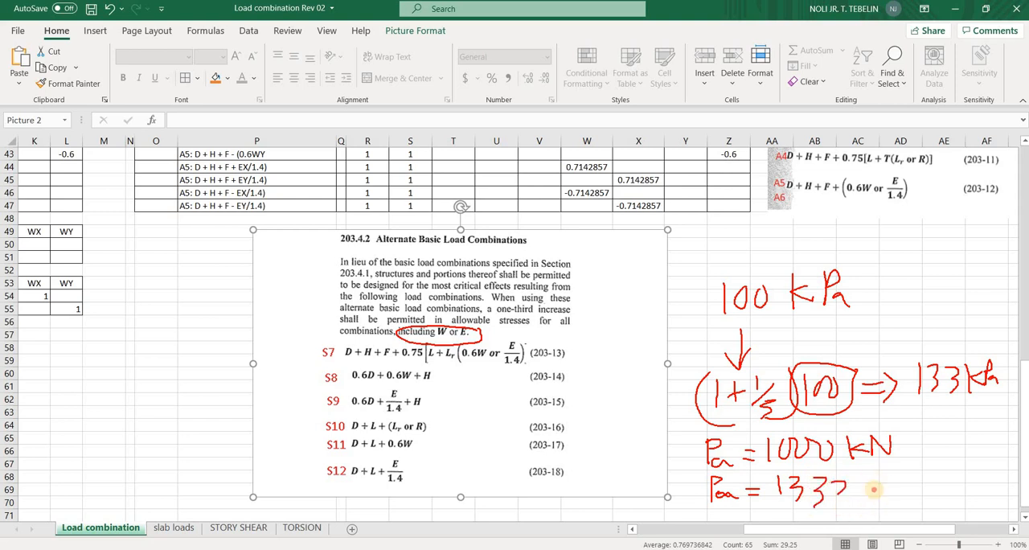
mouse_move(874, 472)
mouse_down()
mouse_move(873, 500)
mouse_move(887, 499)
mouse_up()
mouse_move(892, 499)
mouse_down()
mouse_move(894, 476)
mouse_move(906, 478)
mouse_up()
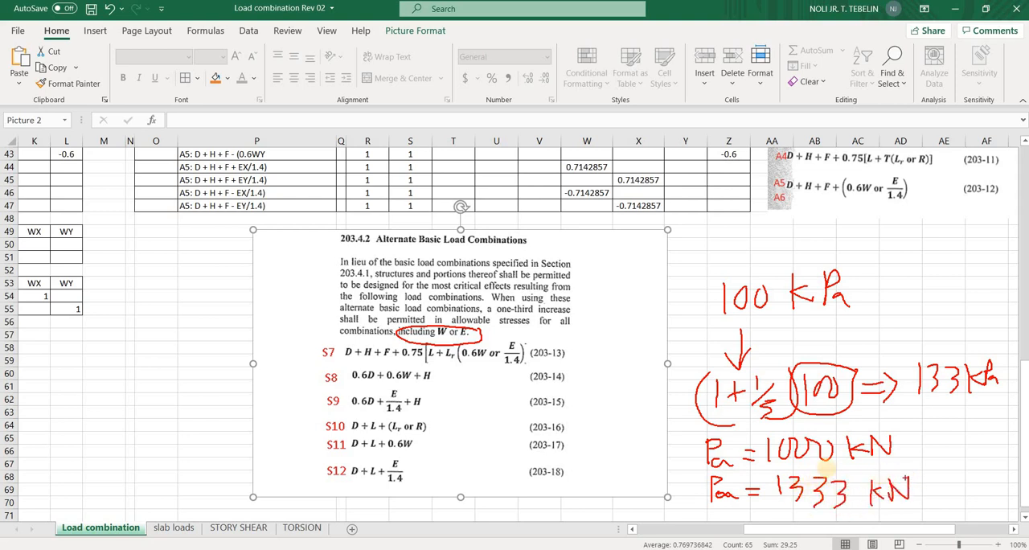
key(e)
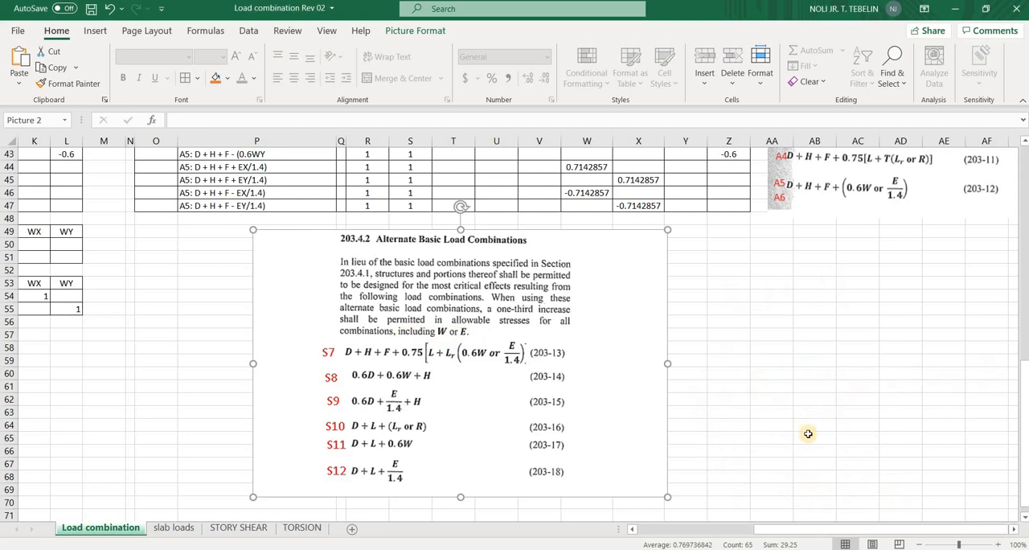
Move the Basic Load Combinations excerpt slightly down beside the ALLOWABLE STRESS table
scroll(849, 397, up, 8)
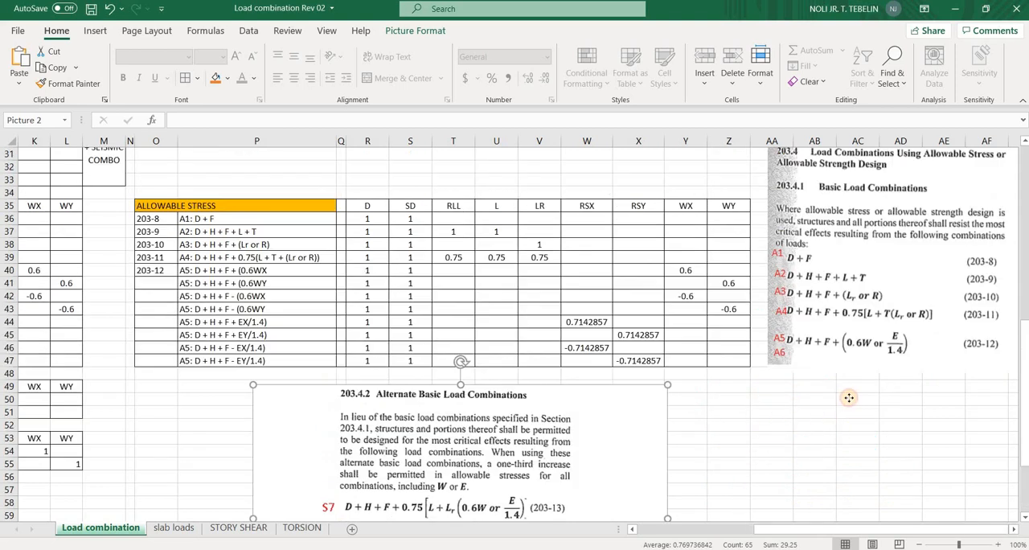
mouse_move(811, 399)
mouse_down()
mouse_move(837, 385)
mouse_move(823, 384)
mouse_up()
scroll(758, 381, down, 3)
drag(812, 322, 806, 361)
key(Down)
key(Left)
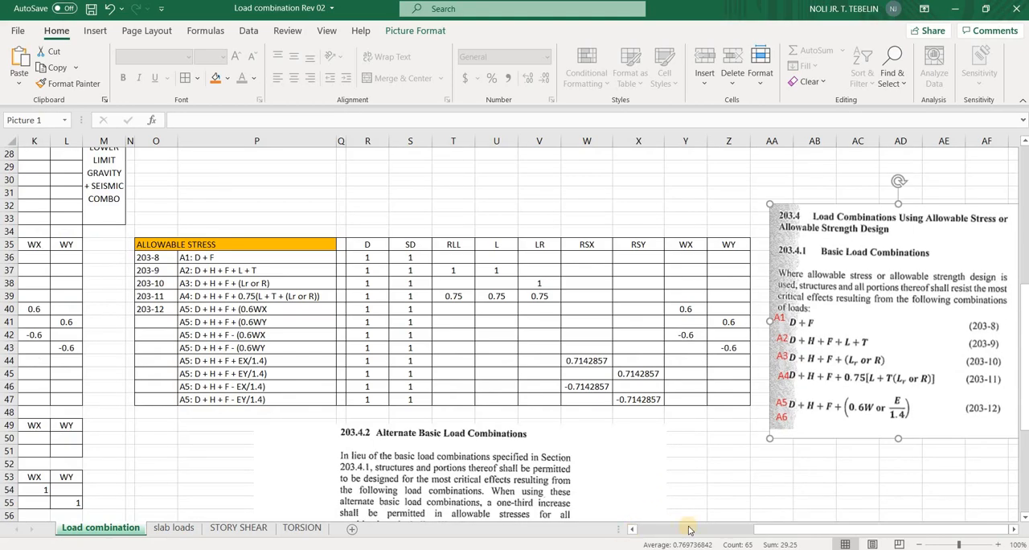
Switch to ETABS, open the load combinations, and view the definition of A4: D + H + F + 0.75(L + T + (Lr or R))
key(alt+Tab)
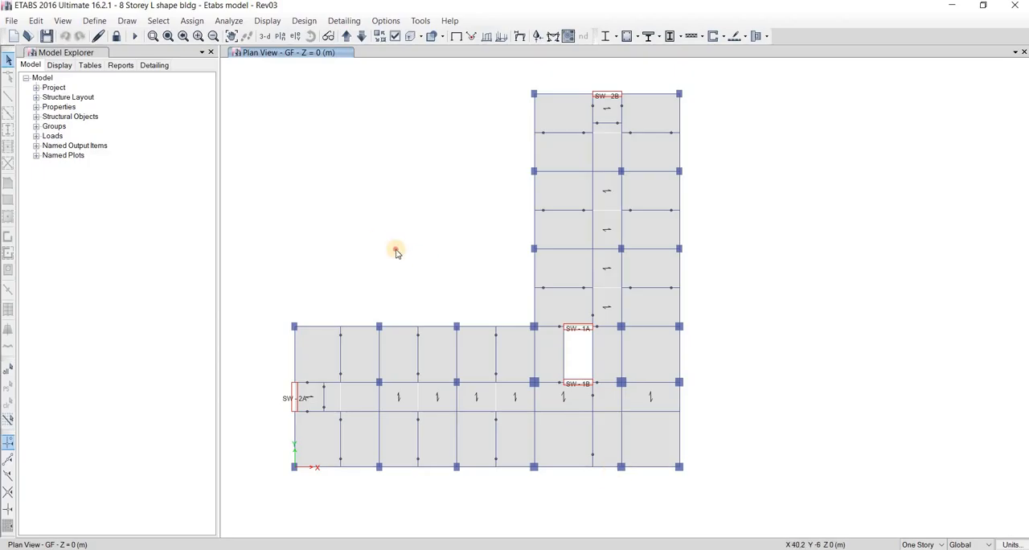
click(94, 20)
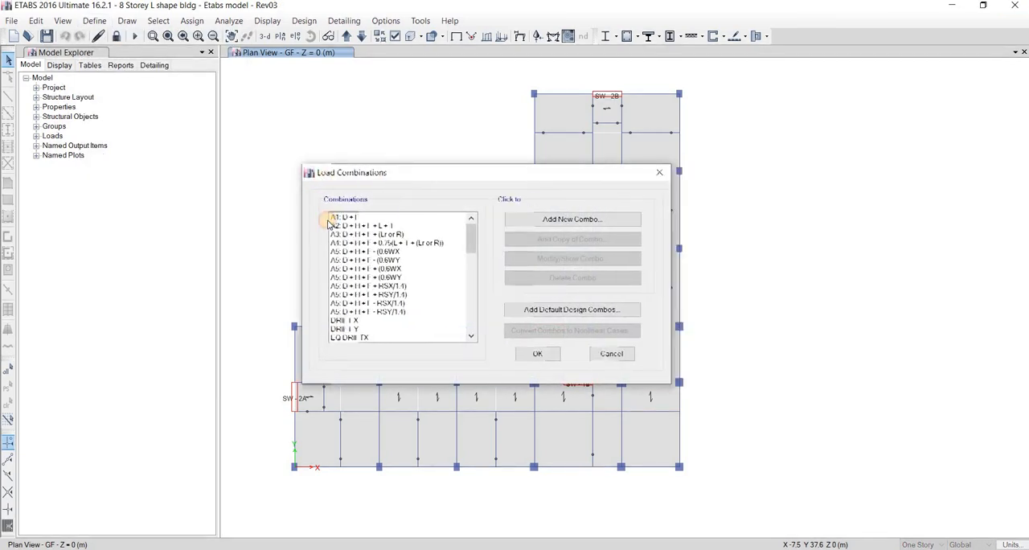
click(327, 225)
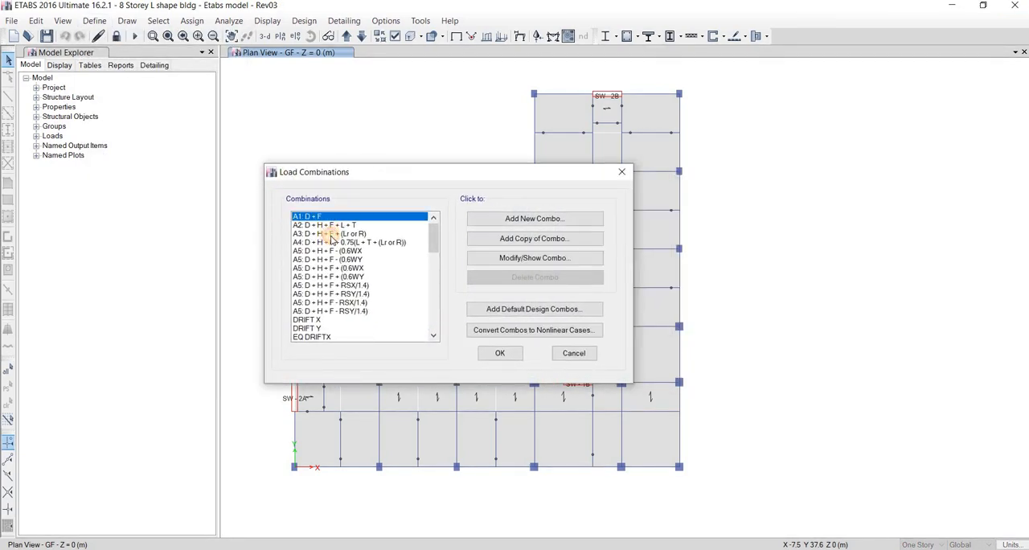
click(402, 242)
click(484, 258)
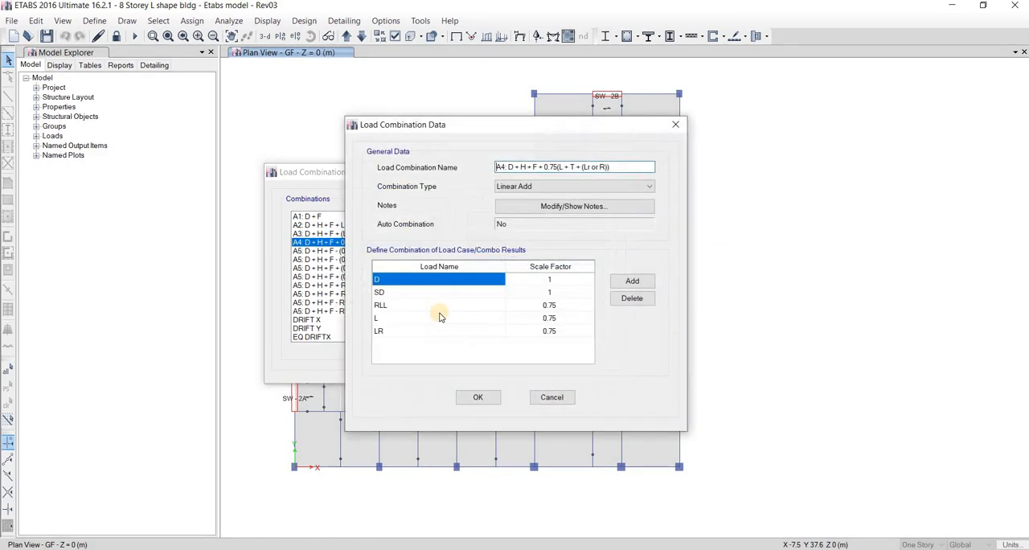
key(Escape)
Check the A5 wind combinations and view the definition of A5: D + H + F + (0.6WY
click(329, 253)
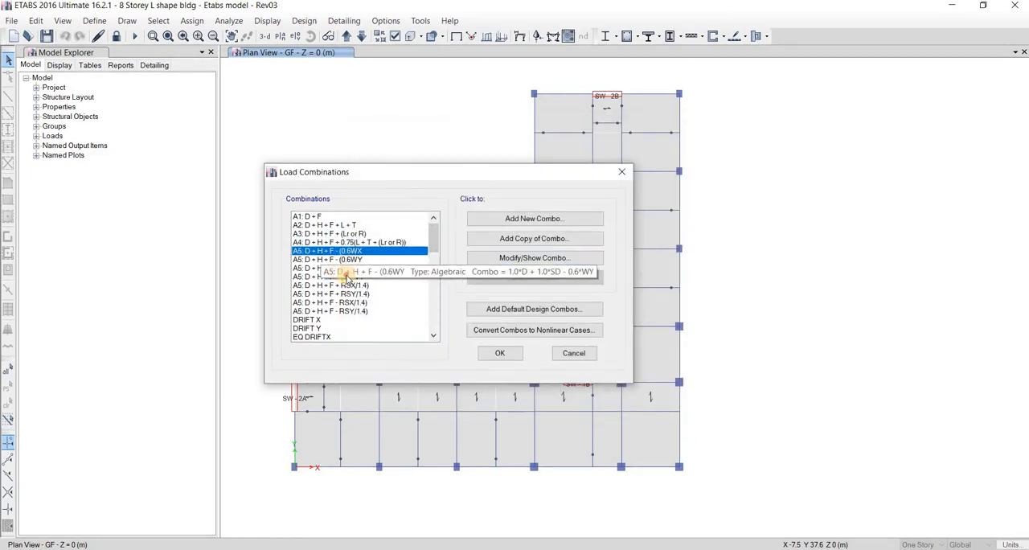
click(343, 269)
double_click(314, 277)
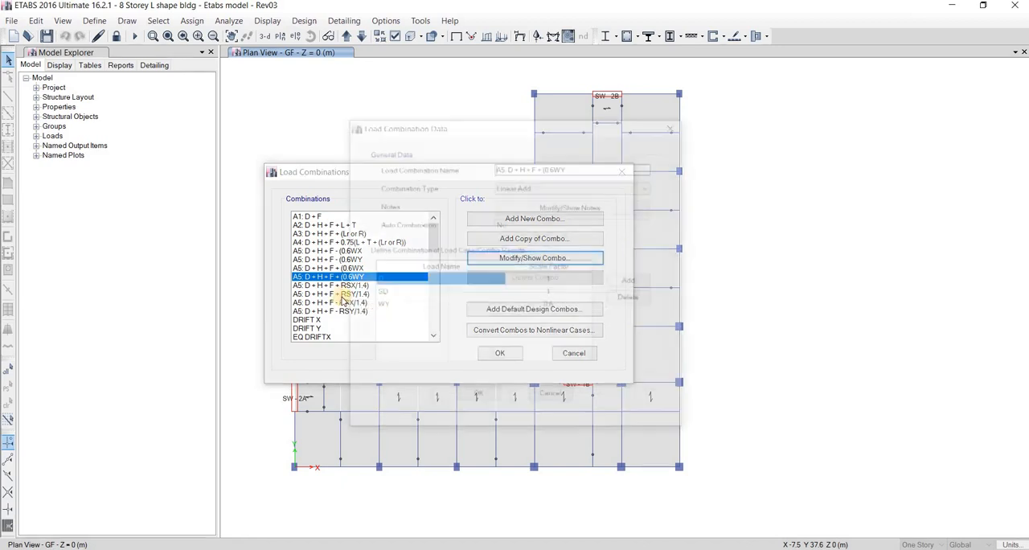
key(Escape)
Rename the A5 combination with positive RSX as A6: D + H + F + RSX/1.4)
click(315, 286)
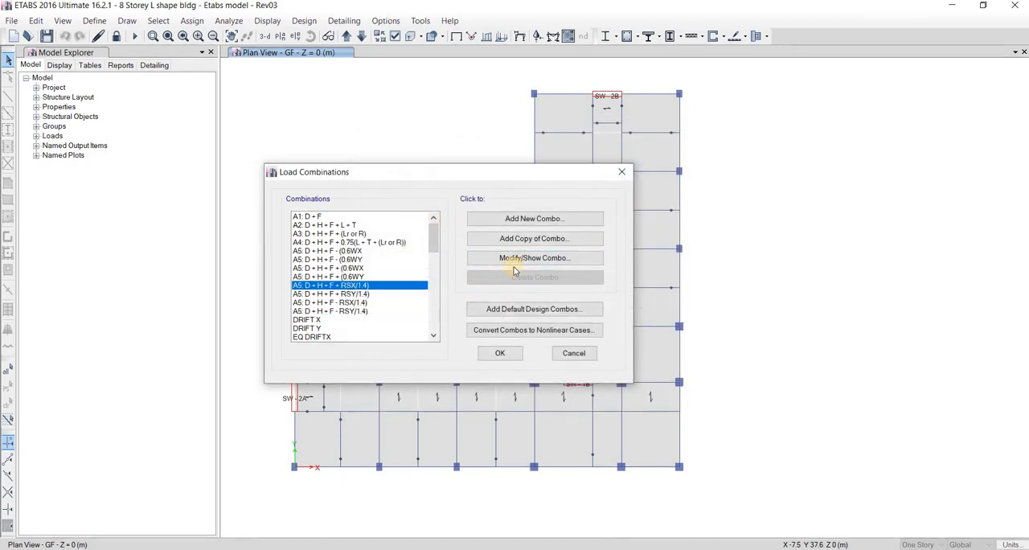
click(494, 260)
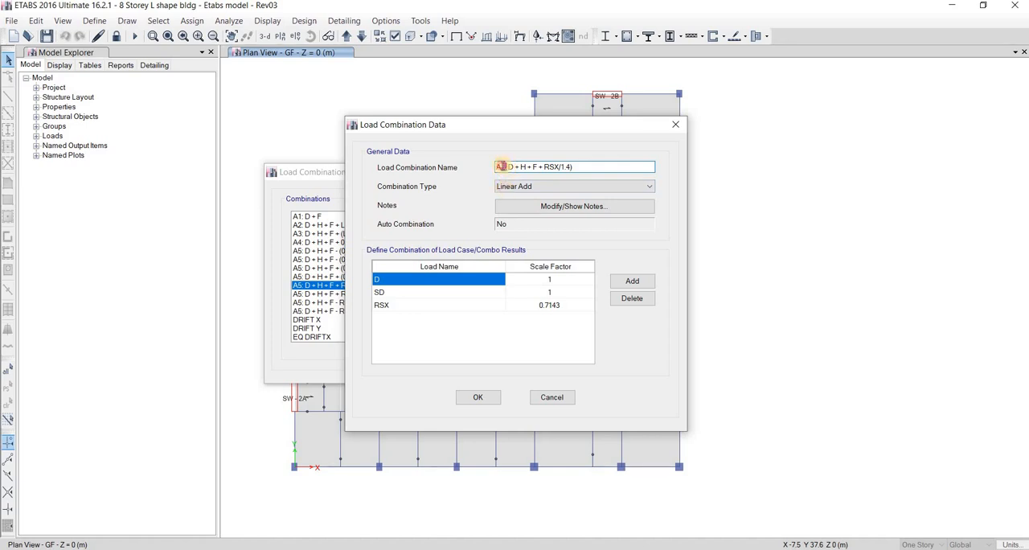
drag(503, 167, 506, 167)
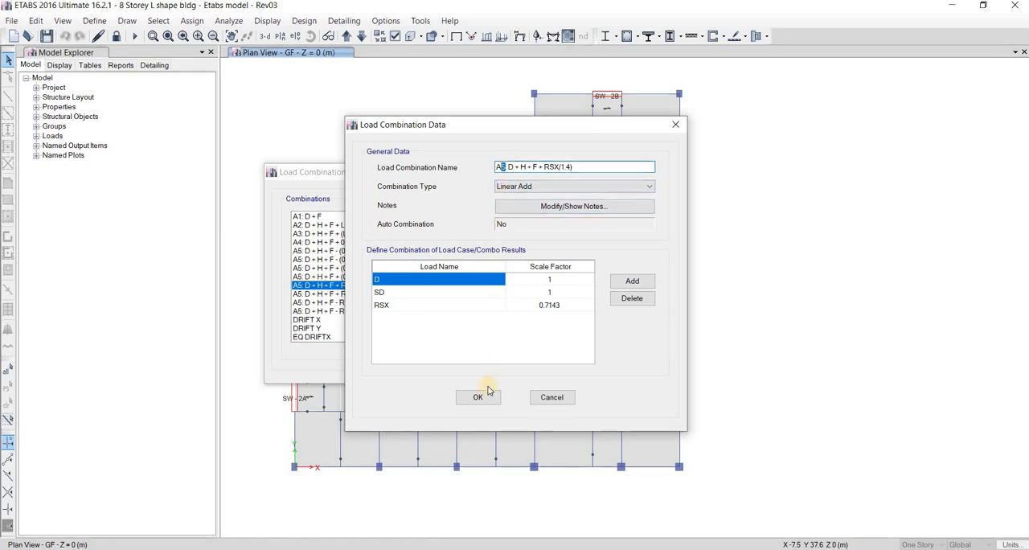
text(6)
Rename the A5 combination with positive RSY as A6: D + H + F + RSY/1.4)
click(341, 293)
click(495, 259)
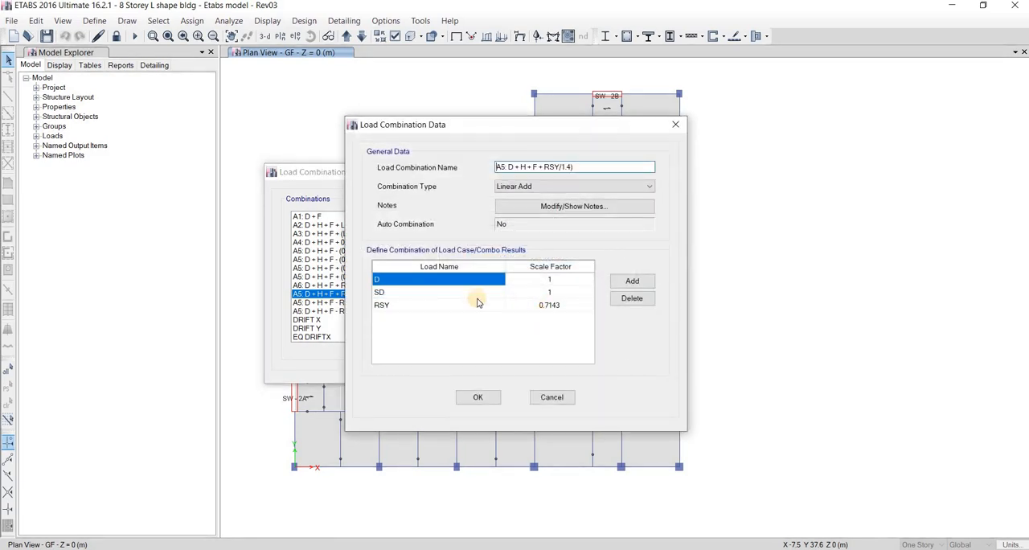
click(414, 310)
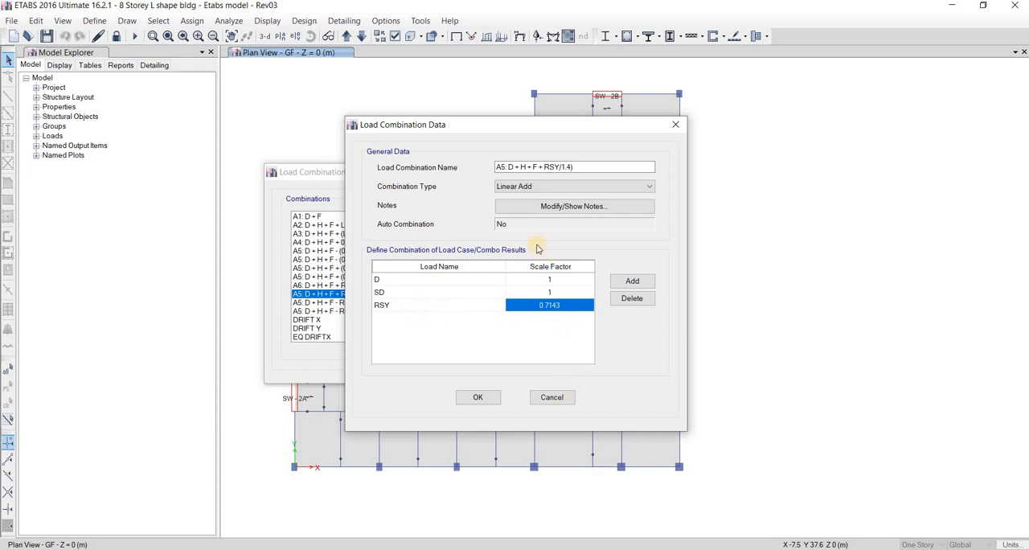
click(506, 169)
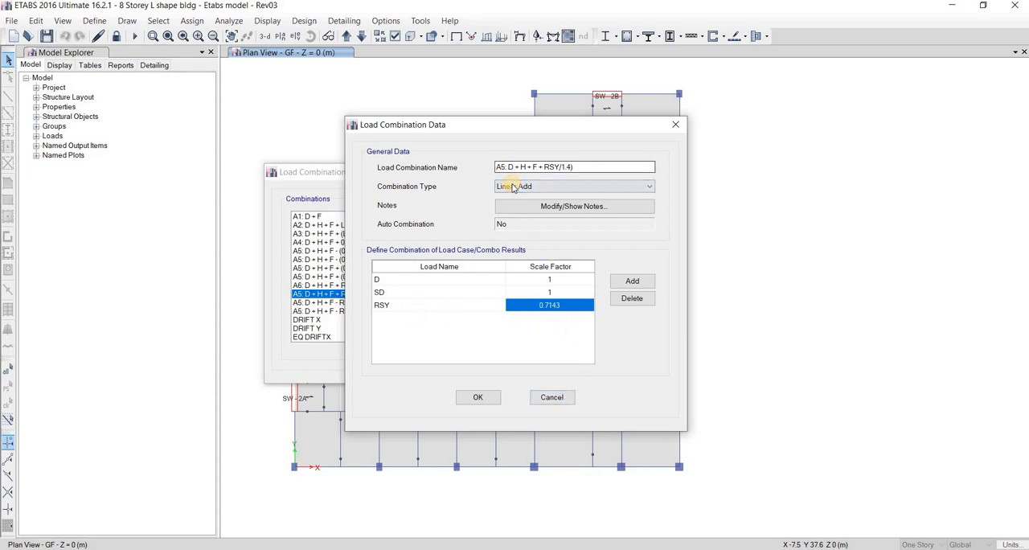
key(BackSpace)
text(6)
click(493, 397)
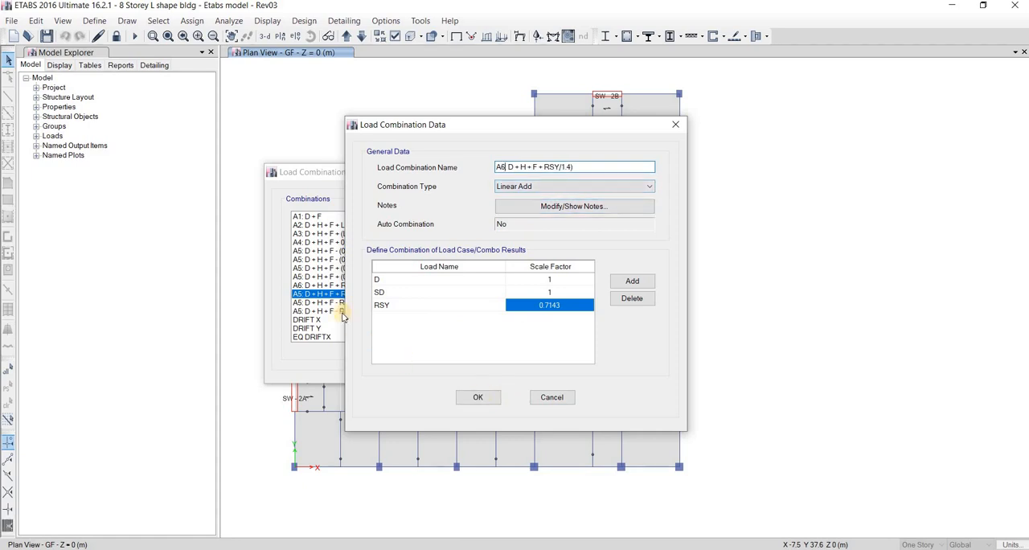
Rename the A5 combination with negative RSX as A6: D + H + F - RSX/1.4)
key(Down)
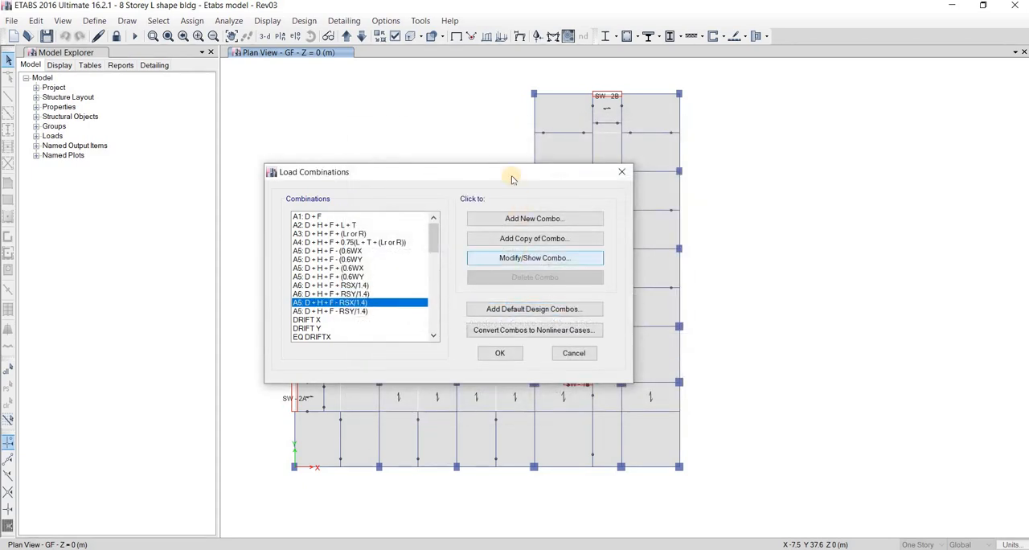
click(531, 258)
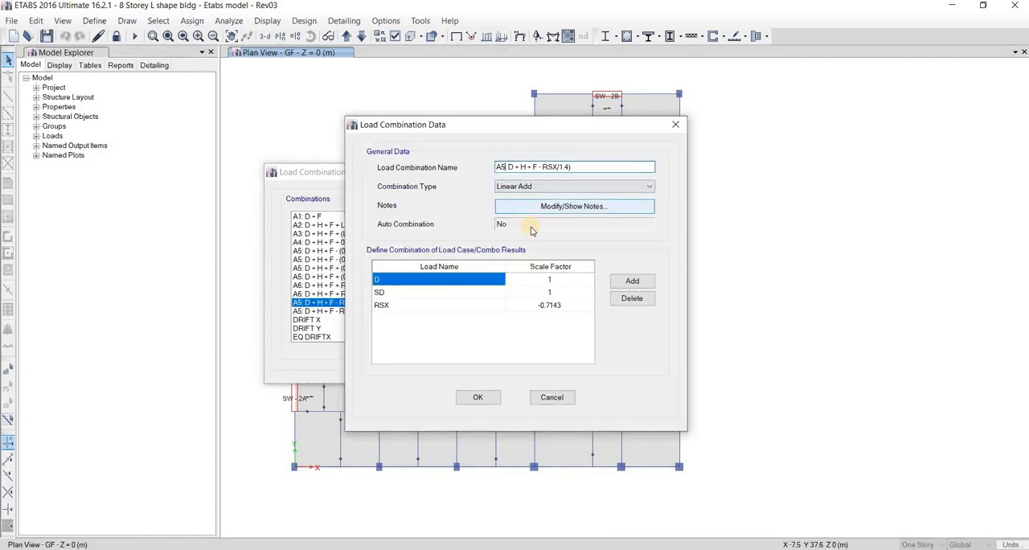
key(BackSpace)
text(6)
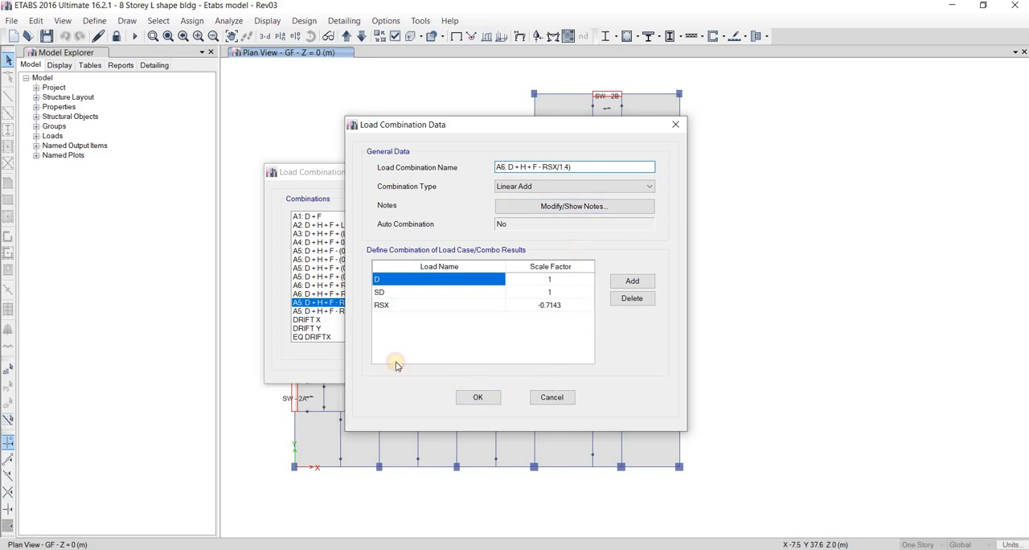
key(Return)
Rename the A5 combination with negative RSY as A6: D + H + F - RSY/1.4)
click(345, 312)
click(508, 262)
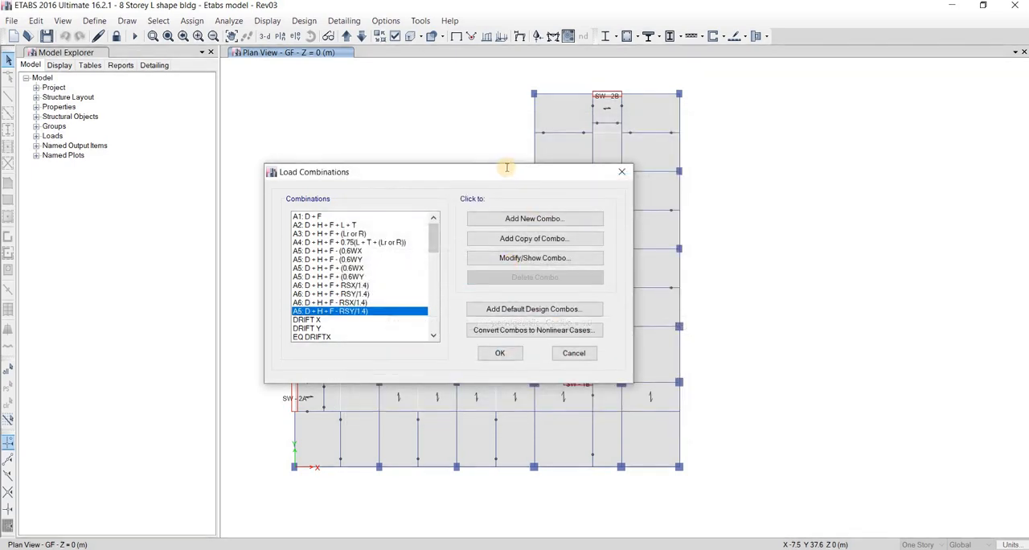
text(6: D + H + F - RSY/1.4))
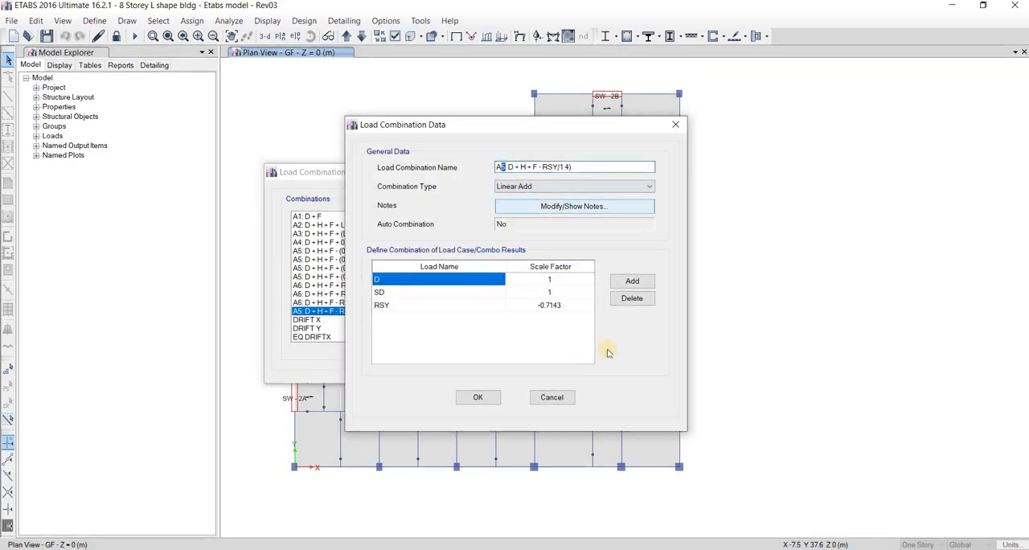
click(477, 397)
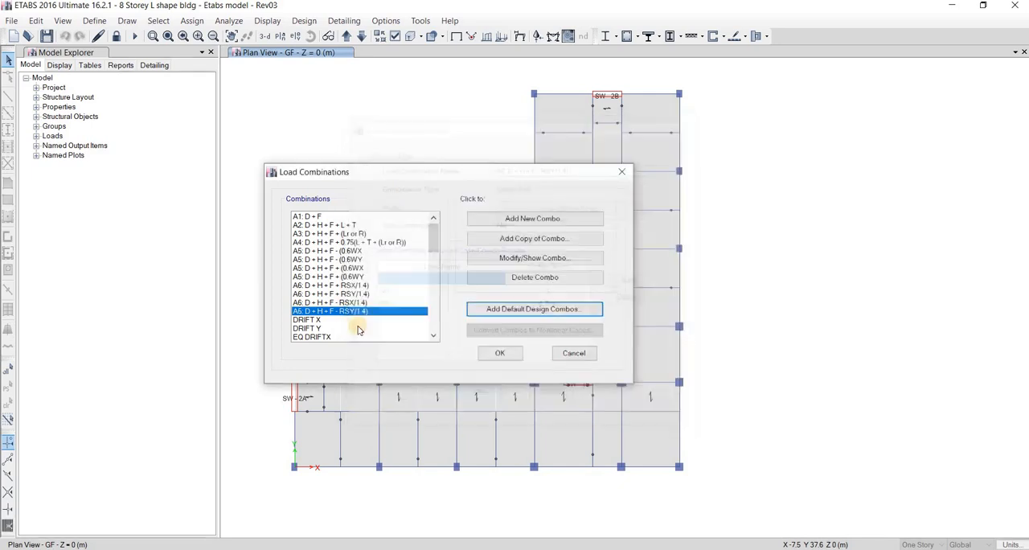
Open the SERVICE ENVELOPE combination and review its included load combinations and combination type
scroll(356, 331, down, 2)
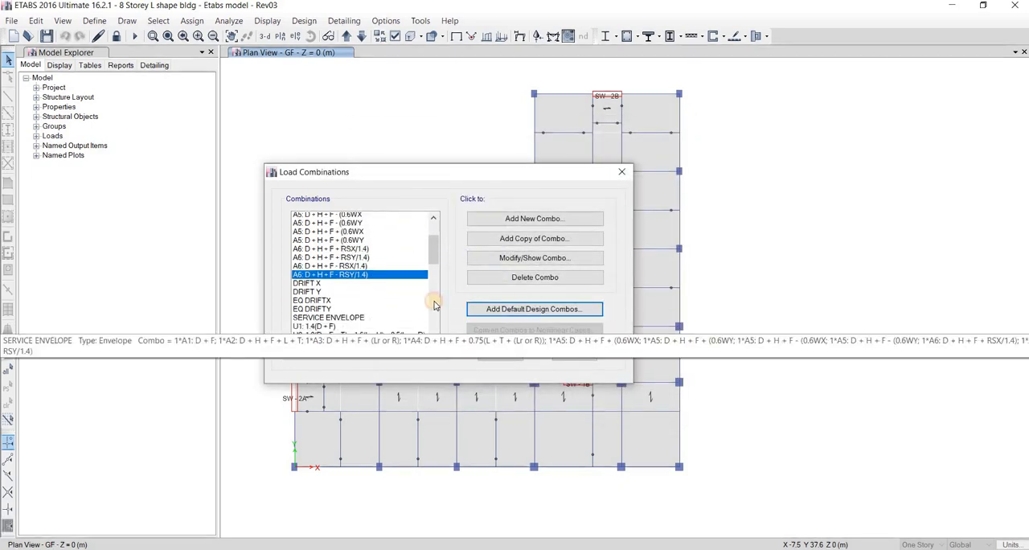
click(362, 302)
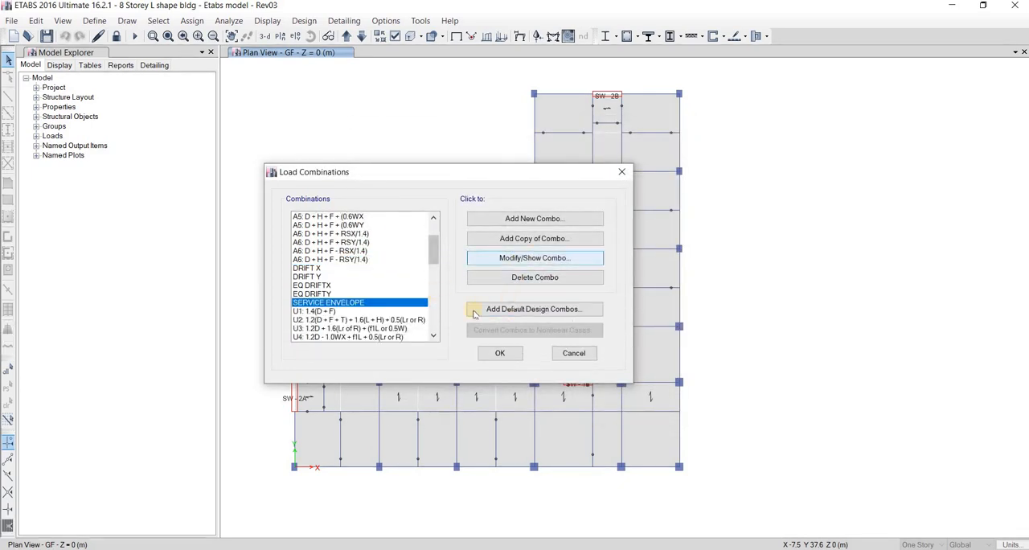
click(527, 258)
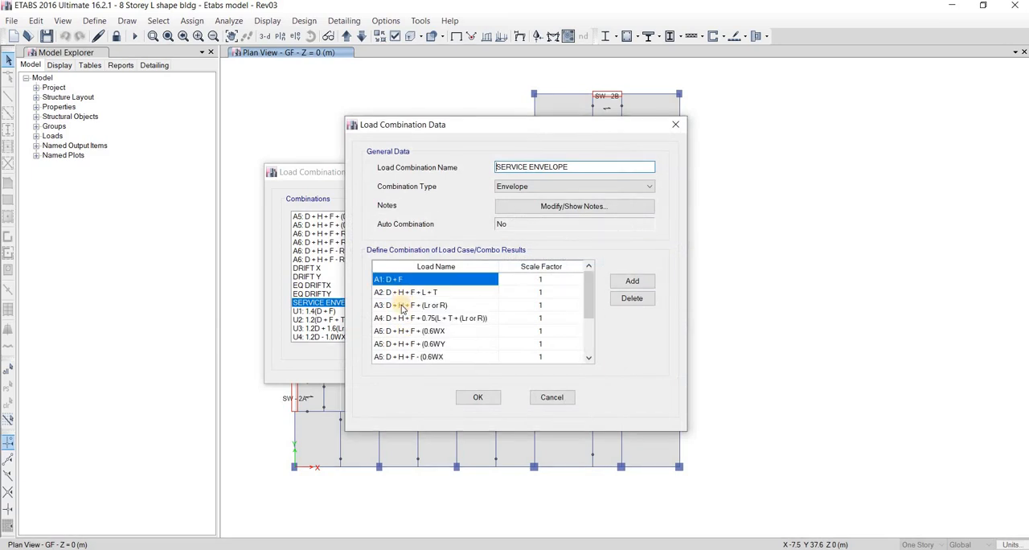
scroll(414, 317, down, 2)
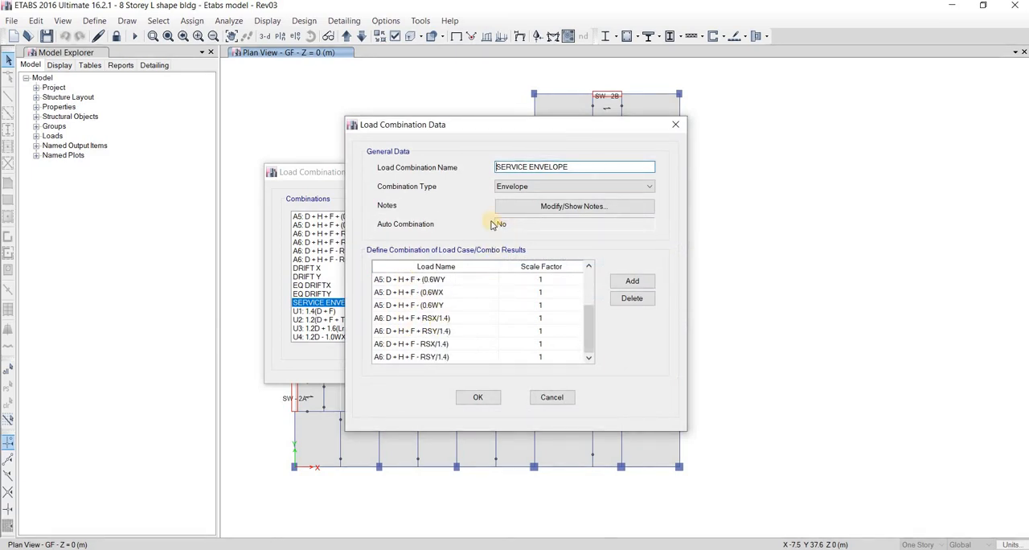
click(524, 187)
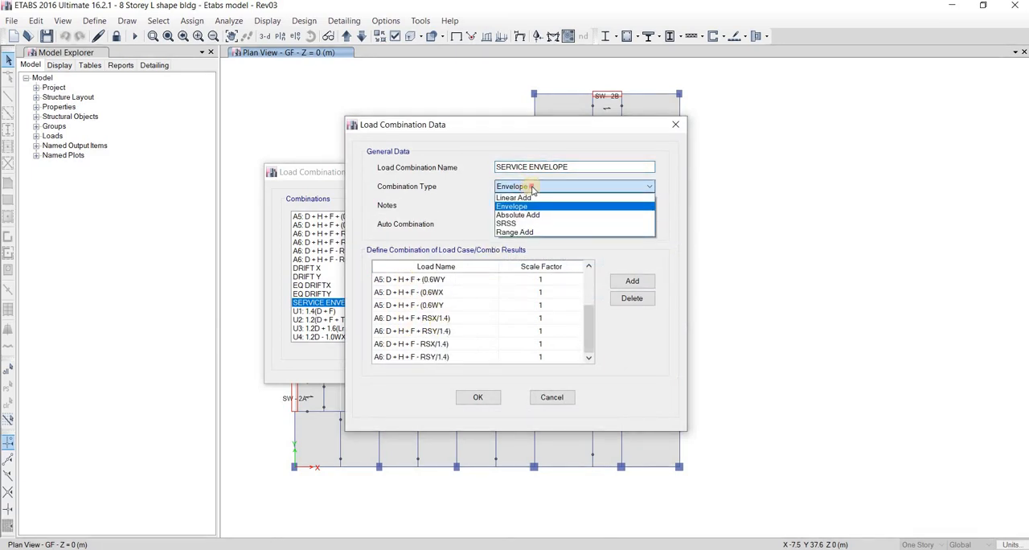
click(531, 188)
Check the Allowable Strength Design heading in the 02B Load Combinations workbook and rename the envelope as SERVICE ENVELOPE (ASD)
click(571, 169)
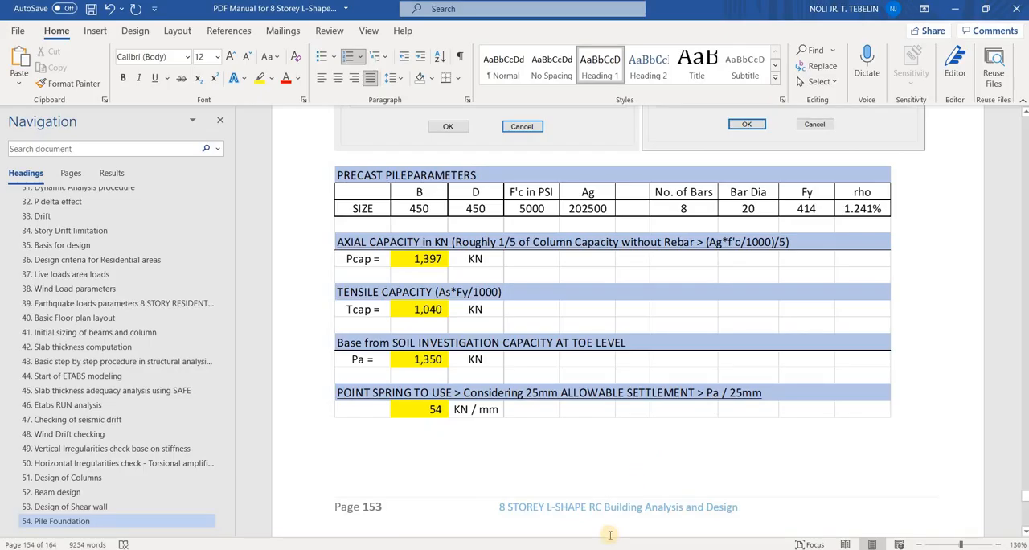
scroll(611, 533, up, 5)
scroll(563, 534, down, 4)
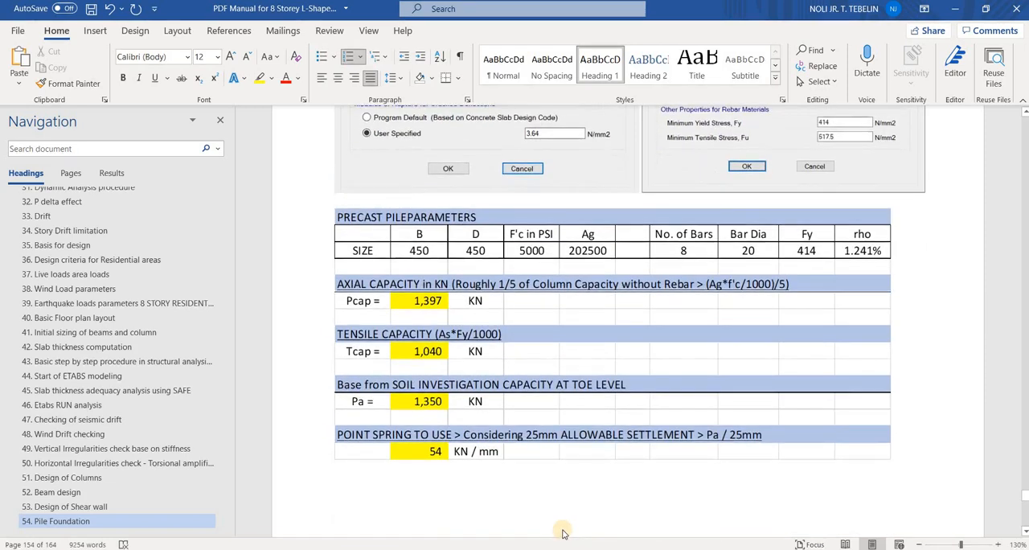
click(581, 548)
click(704, 497)
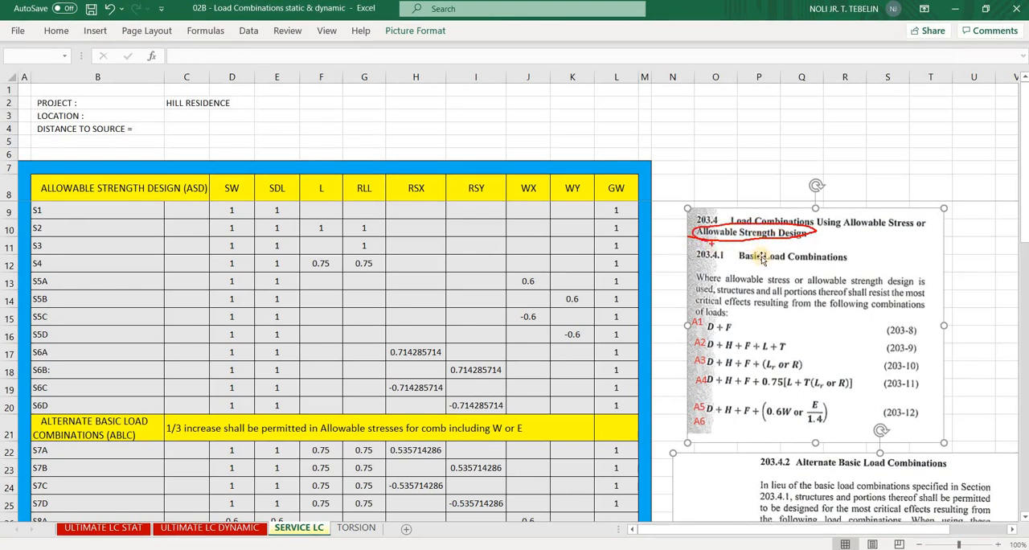
key(alt+Tab)
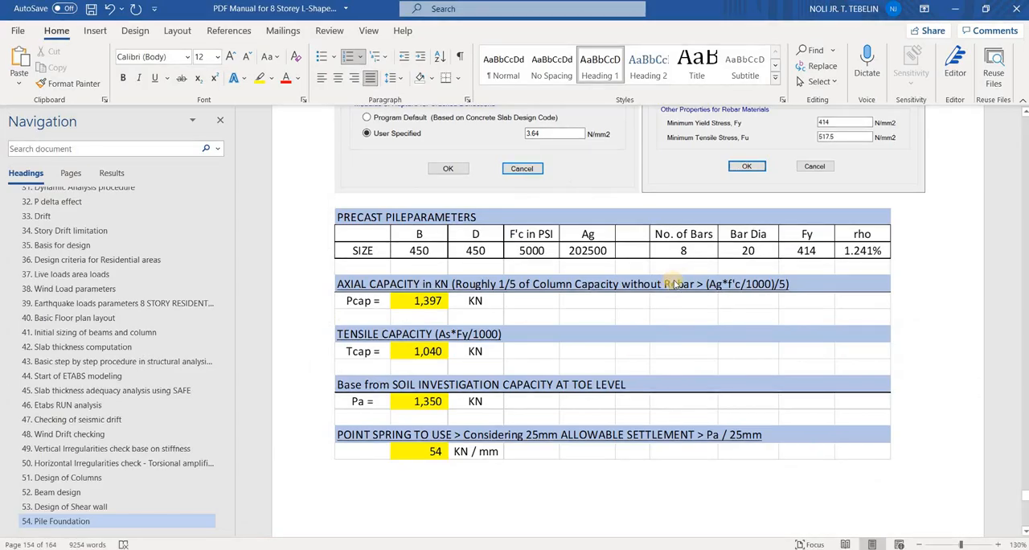
key(alt+Tab)
key(alt+Tab)
key(alt+Tab)
click(431, 248)
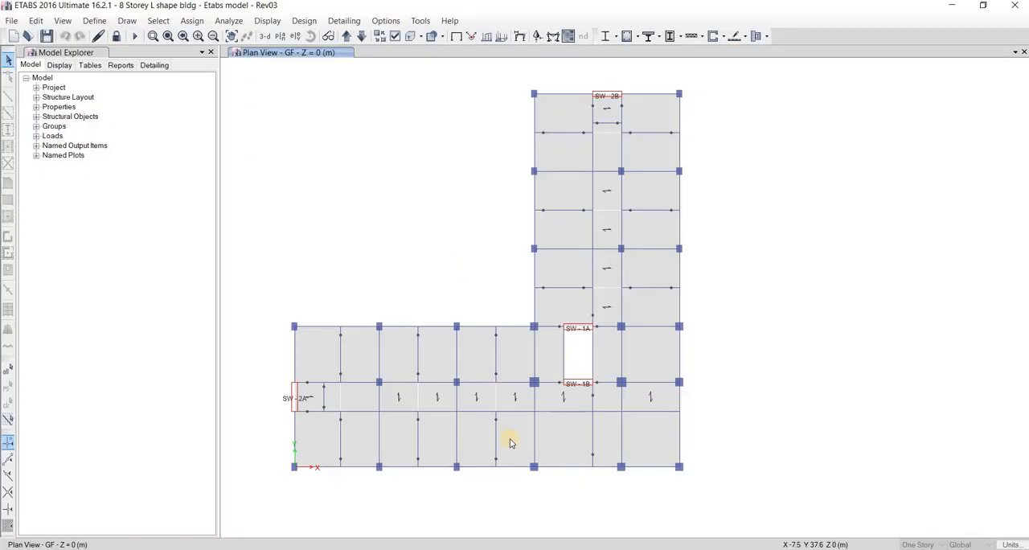
key(alt+Tab)
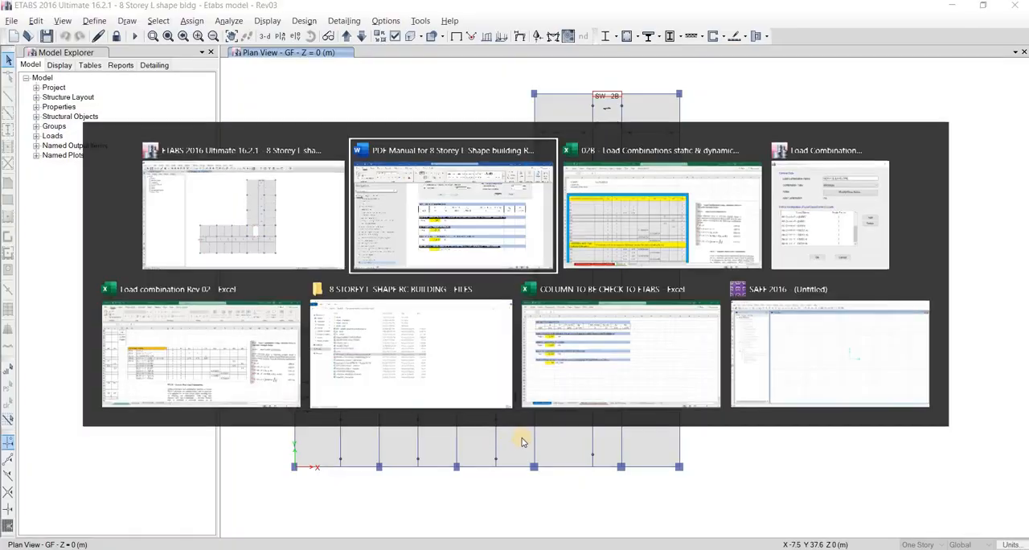
key(alt+Tab)
key(alt+Tab)
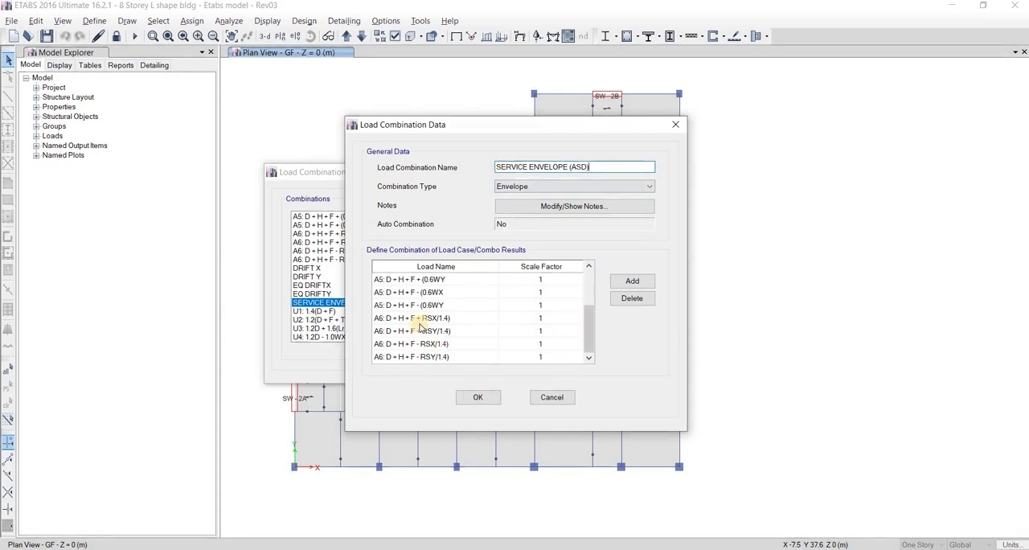
click(478, 397)
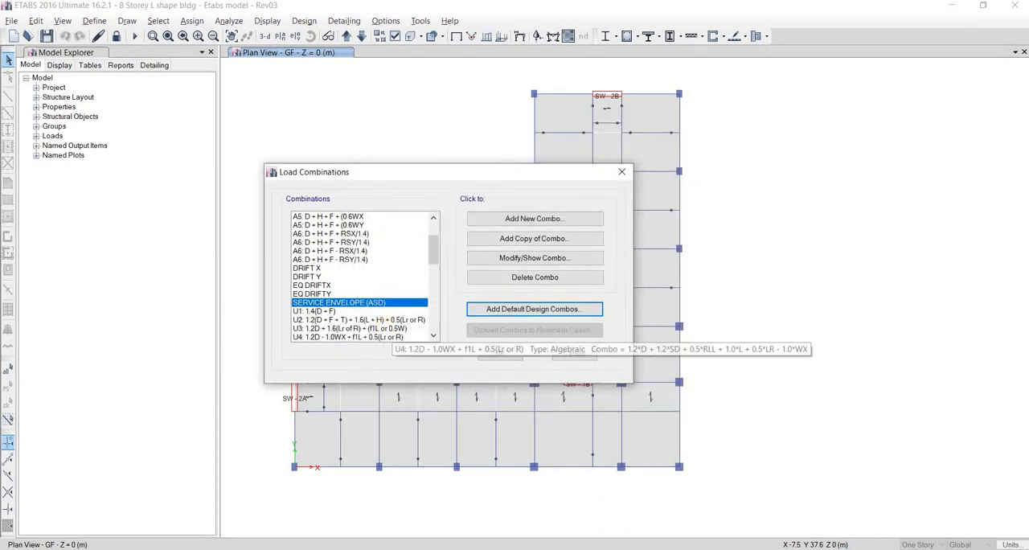
Switch to the Load combination Rev 02 workbook and examine section 203.4.2, Alternate Basic Load Combinations
mouse_move(586, 518)
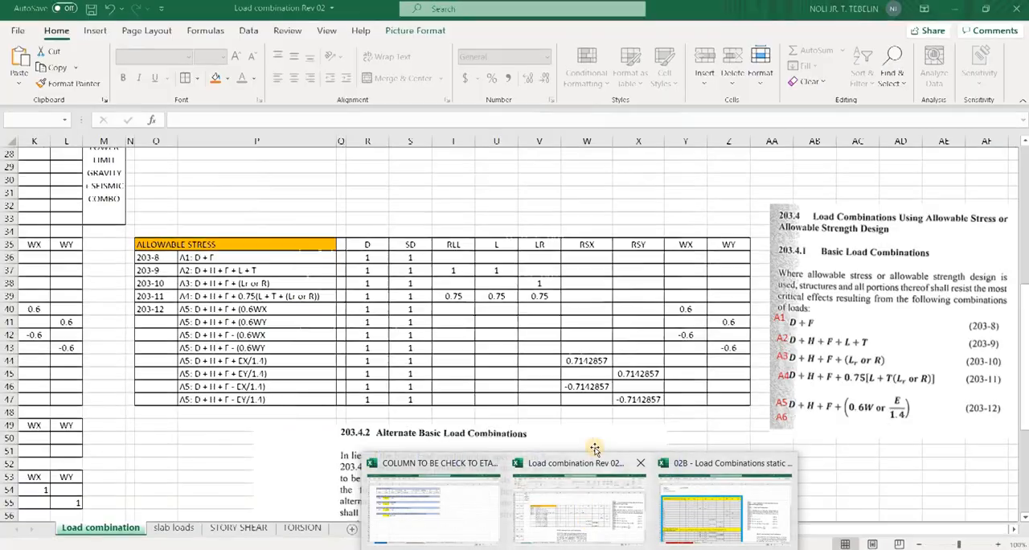
click(595, 447)
scroll(430, 259, down, 6)
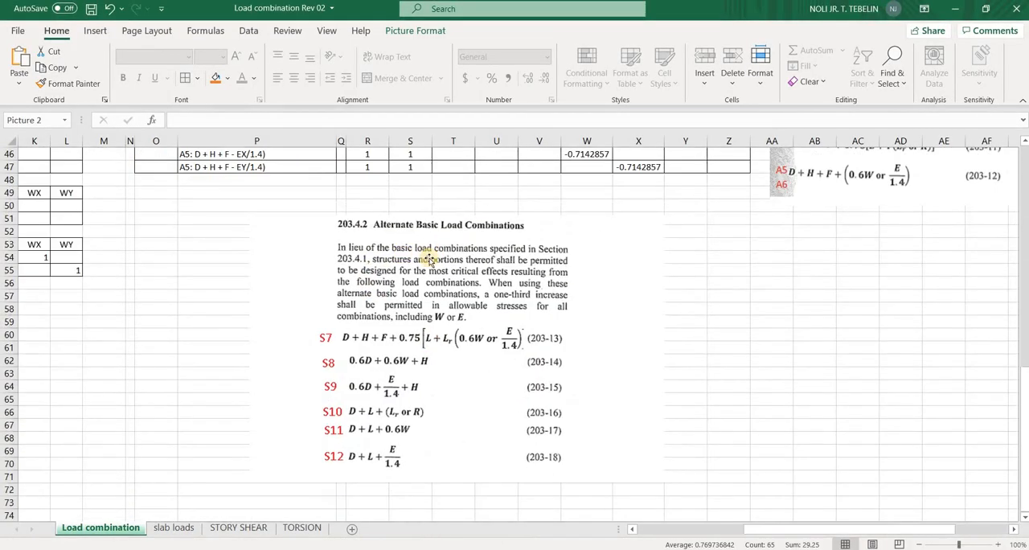
click(439, 328)
drag(439, 327, 419, 331)
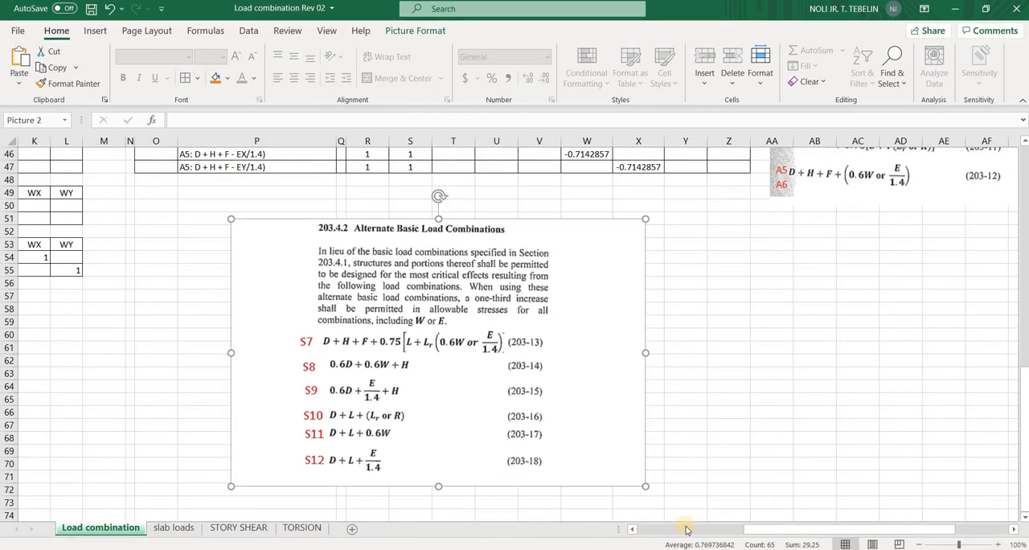
Switch to the 02B Load Combinations workbook and examine the alternate basic load combinations S7A to S12D against the code excerpt
click(893, 482)
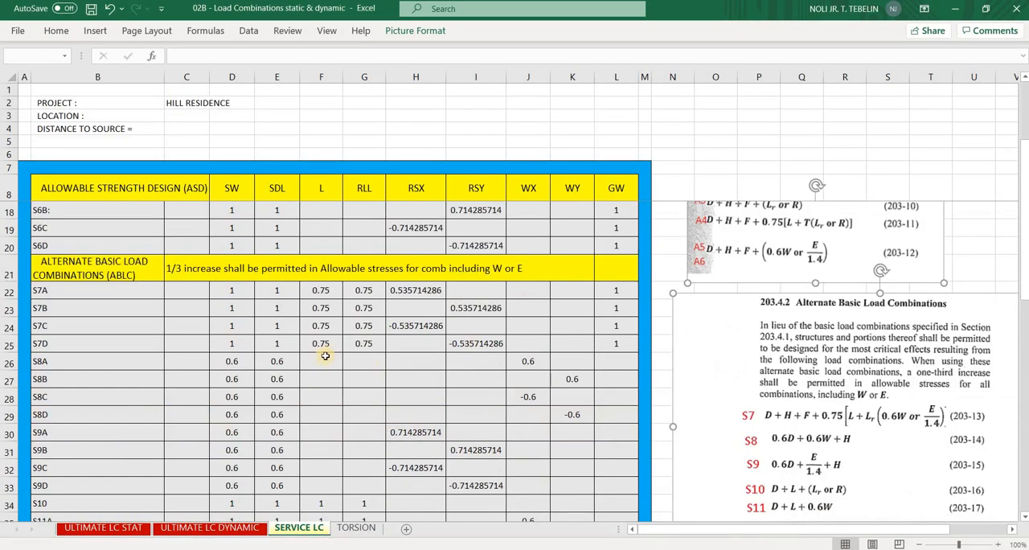
scroll(330, 360, down, 2)
scroll(137, 291, up, 2)
click(127, 275)
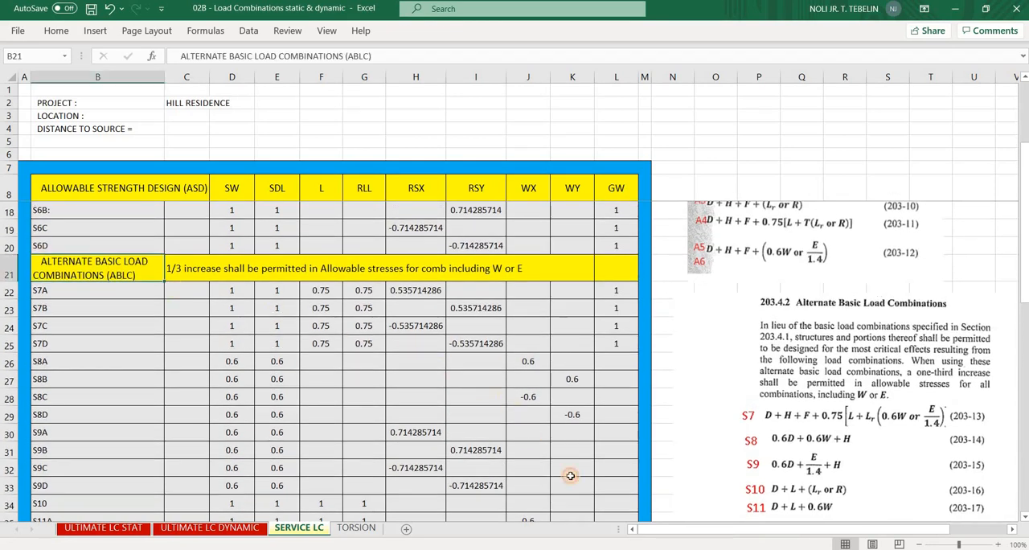
drag(570, 475, 614, 423)
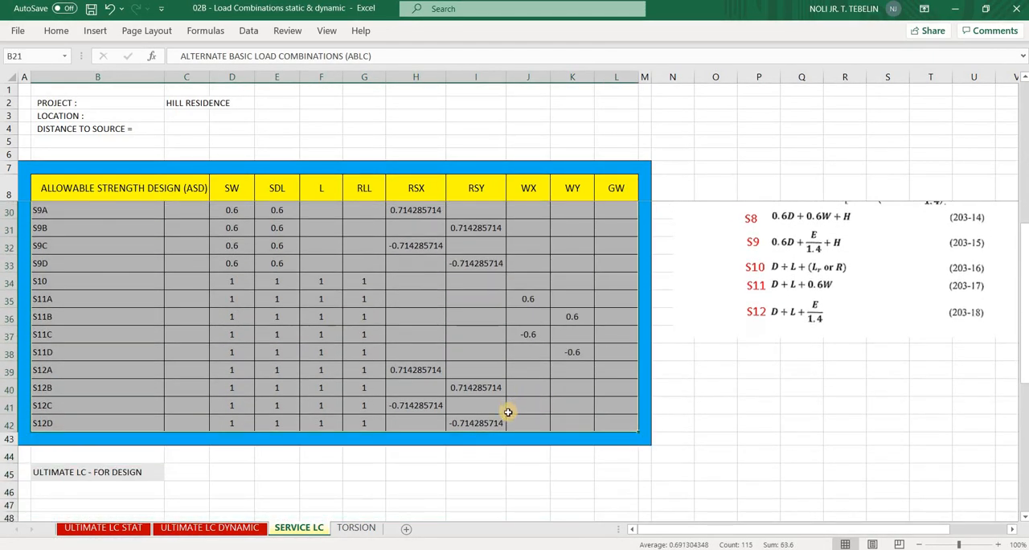
scroll(395, 395, up, 4)
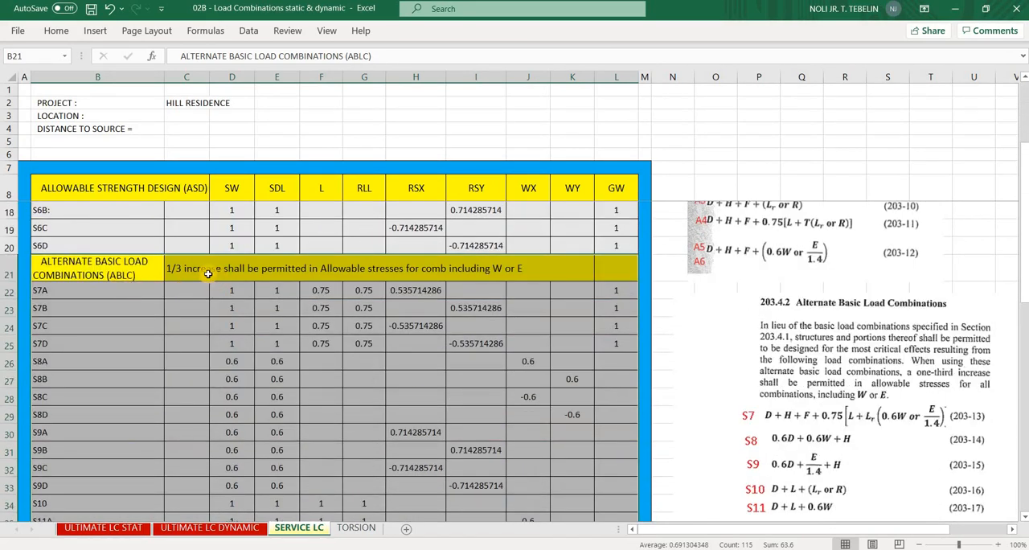
click(208, 275)
click(349, 276)
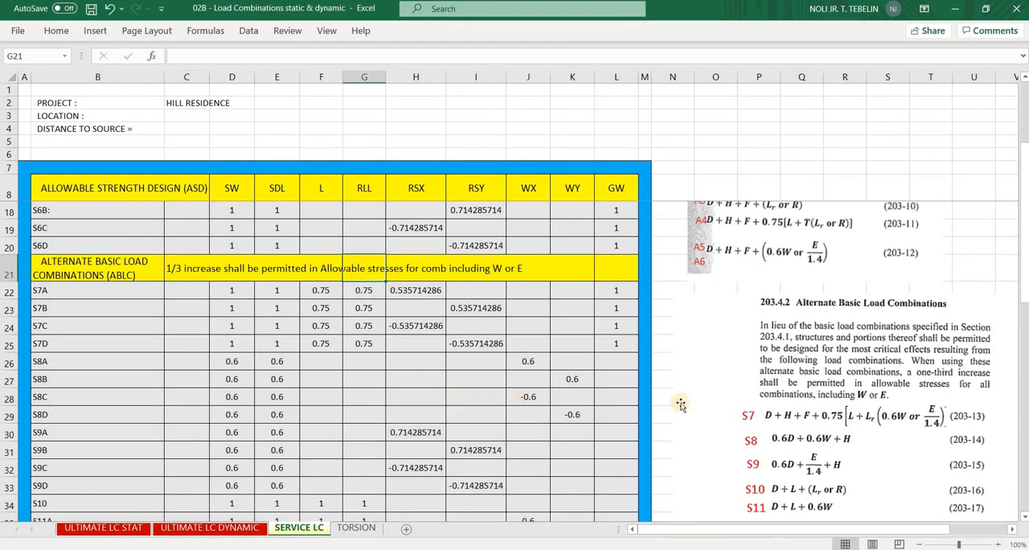
scroll(752, 395, down, 2)
scroll(760, 393, up, 1)
drag(750, 395, 731, 403)
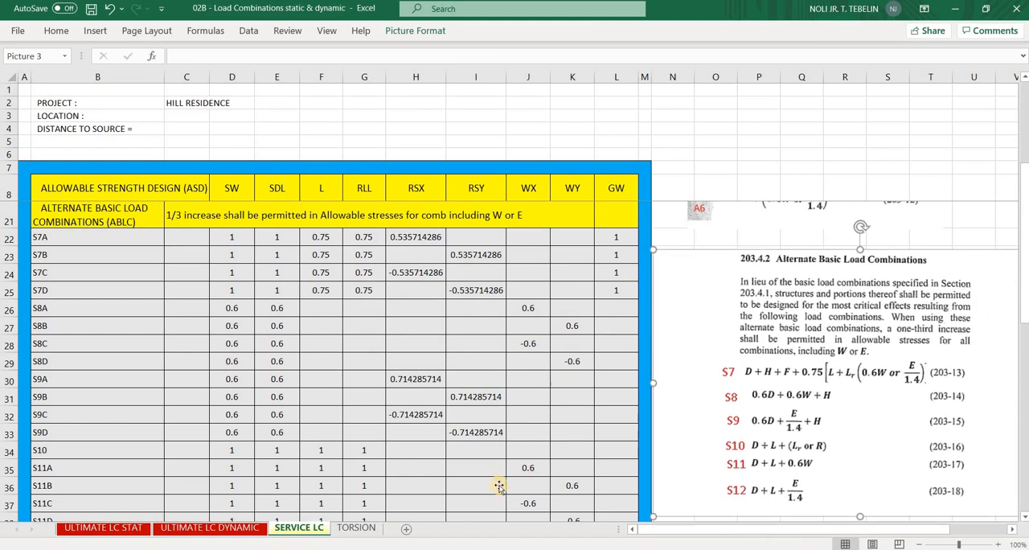
Compare the ETABS combination list with the alternate basic load combination factors in the SERVICE LC sheet
key(alt+Tab)
key(alt+Tab)
key(alt+Tab)
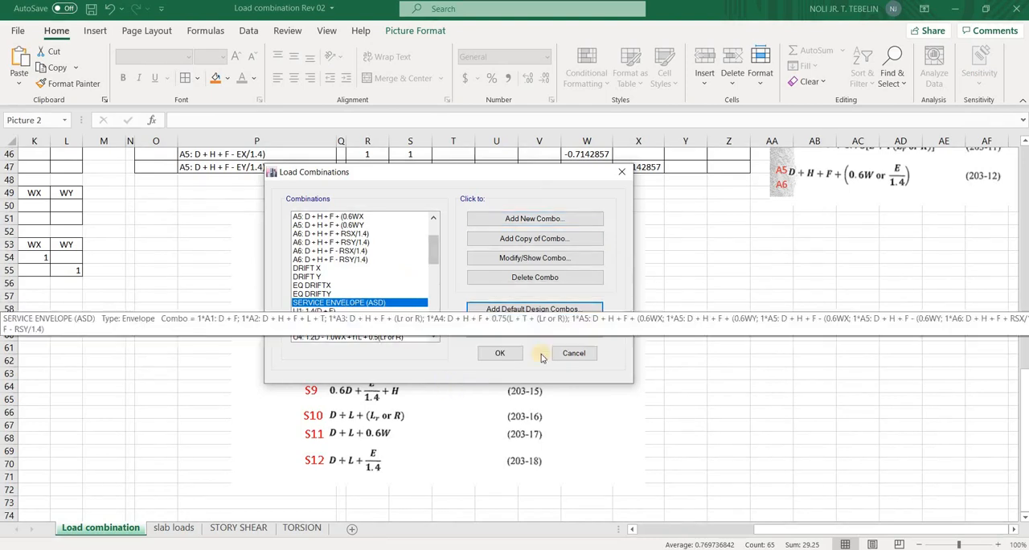
key(alt+Tab)
key(alt+Tab)
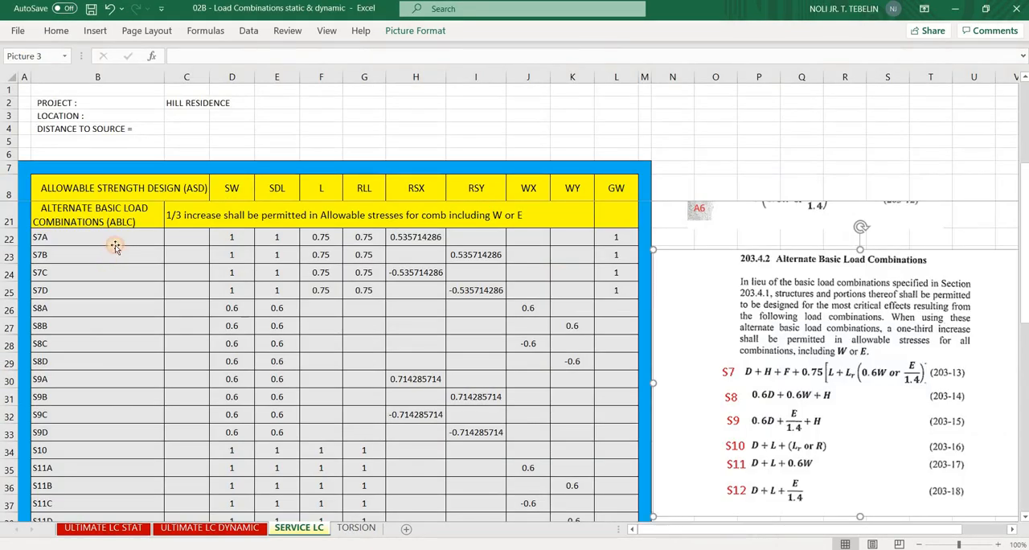
click(118, 257)
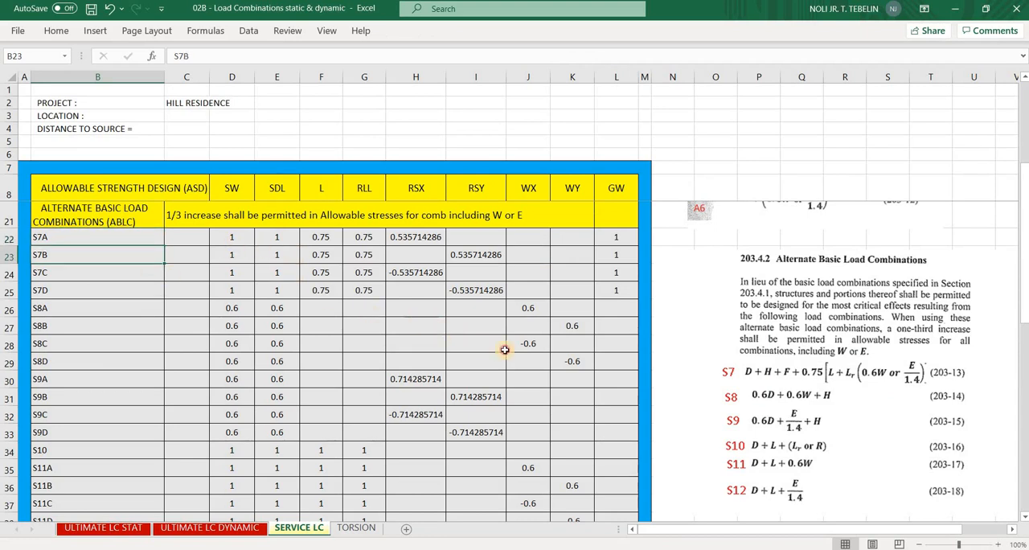
drag(232, 238, 508, 352)
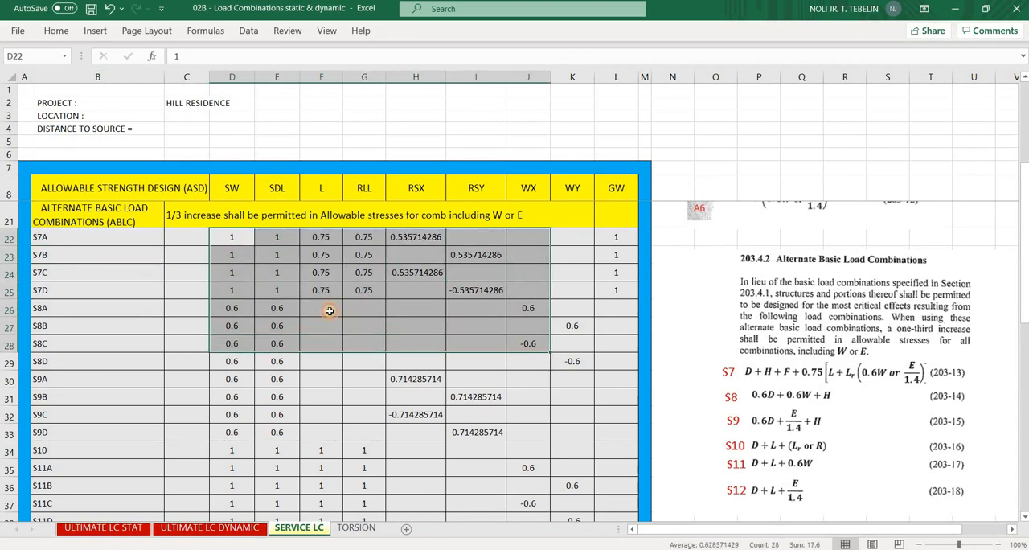
drag(570, 432, 373, 354)
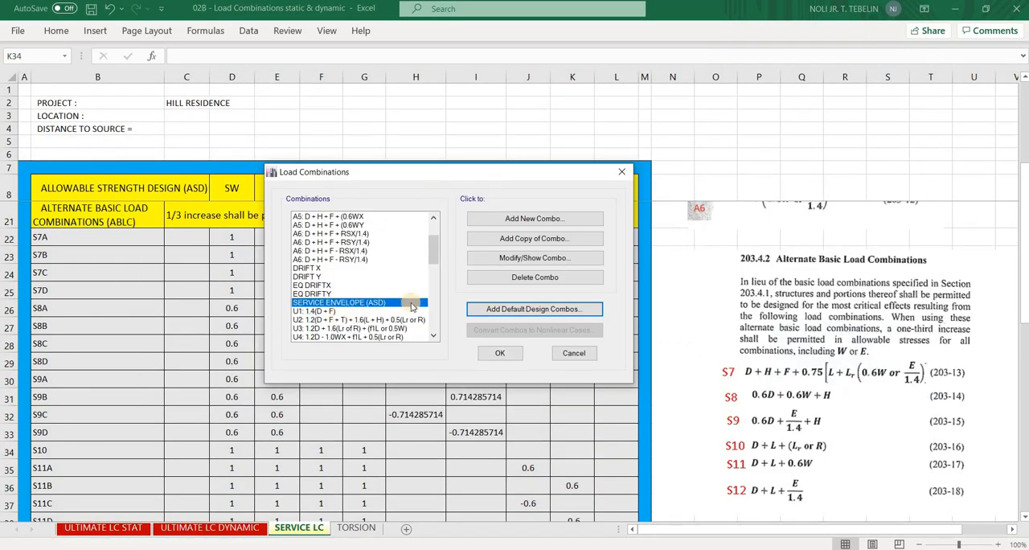
Switch to ETABS, recheck the combinations included in SERVICE ENVELOPE (ASD), and accept the load combinations
click(523, 257)
click(480, 399)
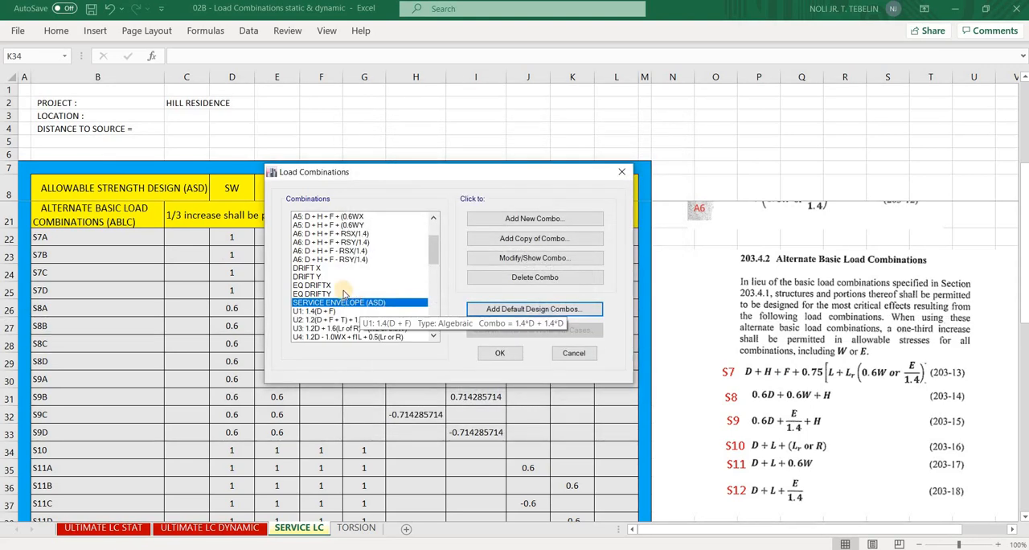
scroll(354, 283, down, 1)
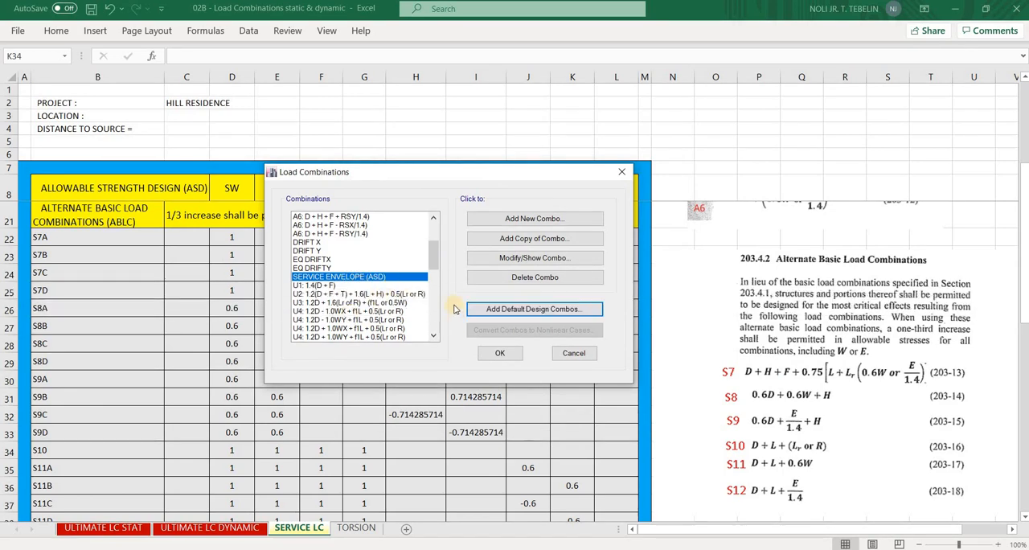
click(318, 268)
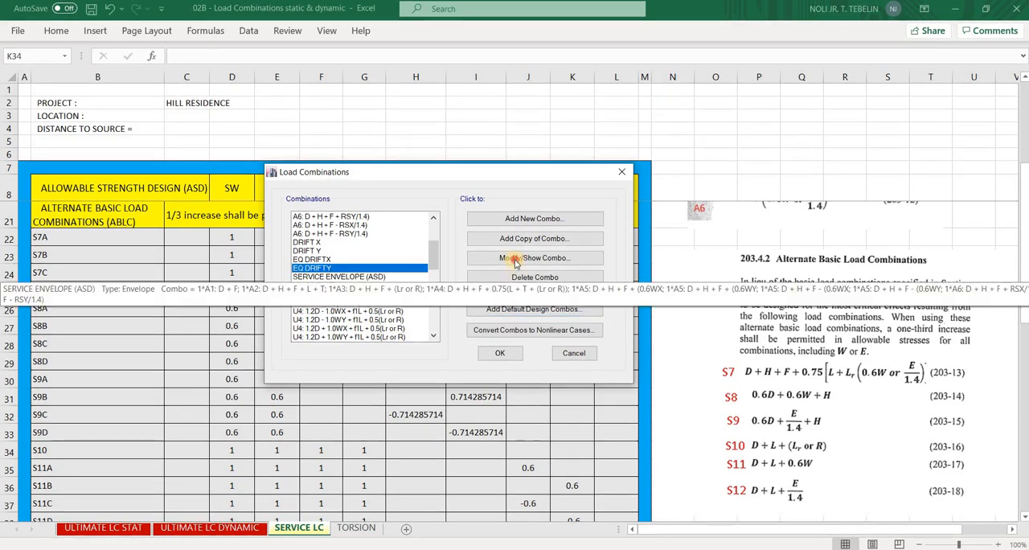
click(522, 258)
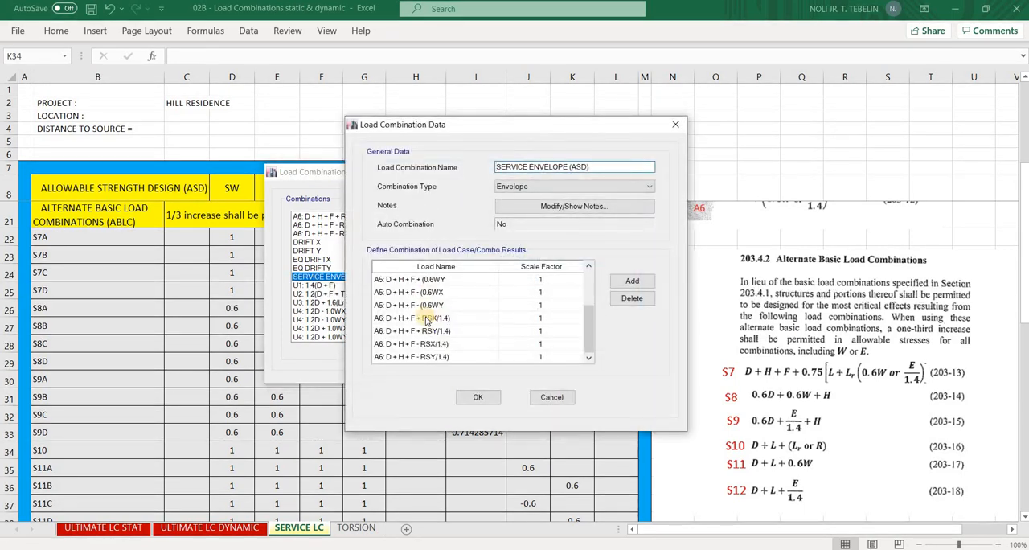
click(480, 398)
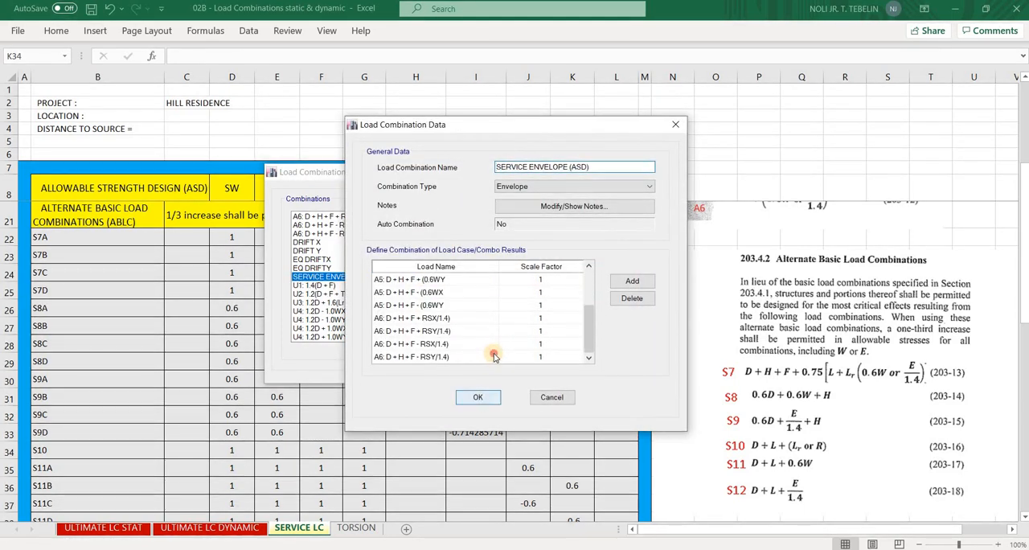
click(477, 397)
click(533, 351)
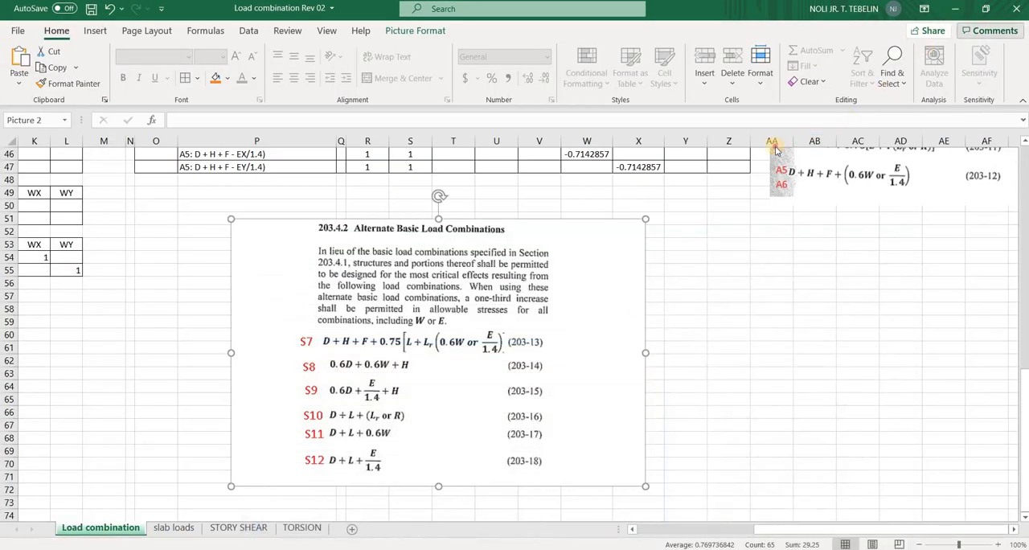
Switch to ETABS and display the plan view of the BASE level
click(956, 9)
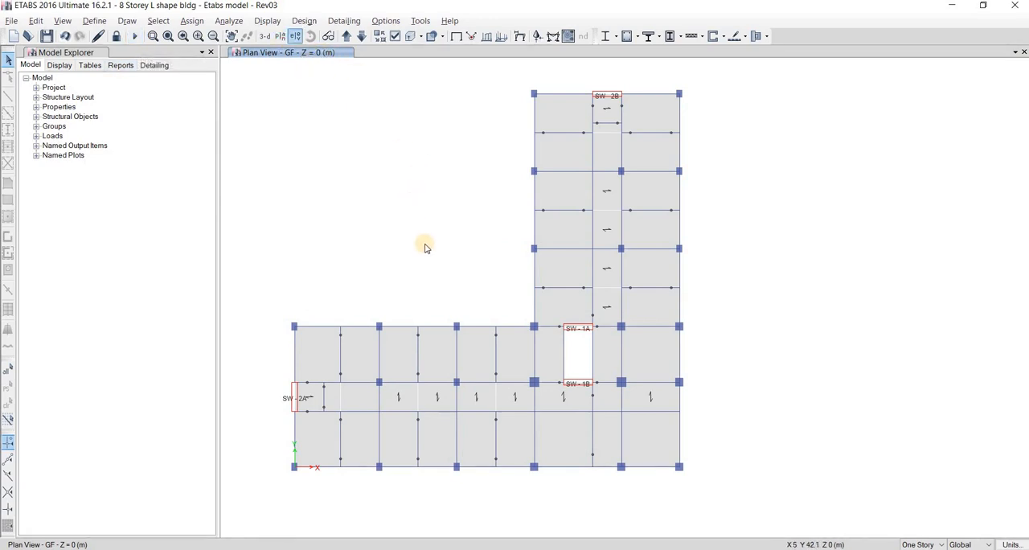
click(482, 363)
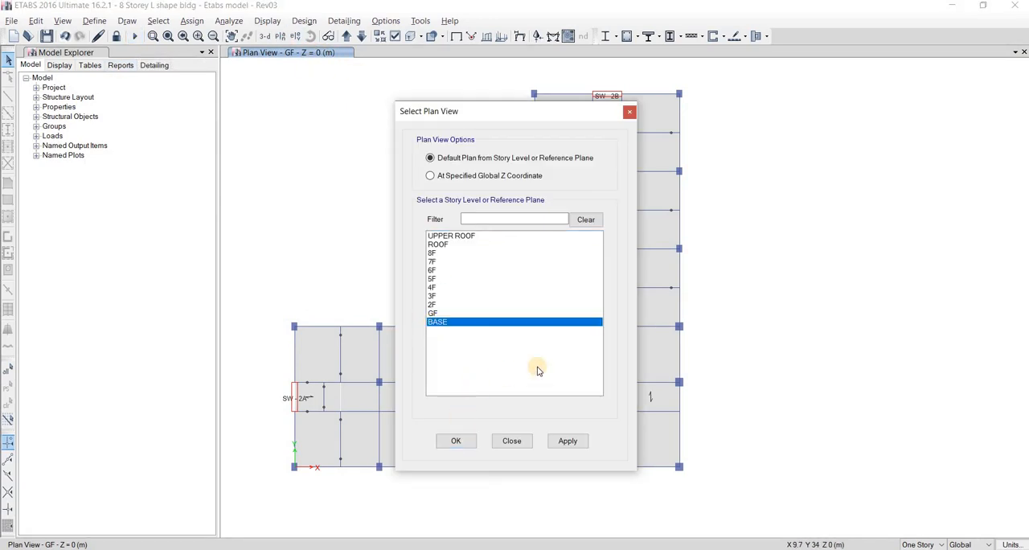
click(456, 441)
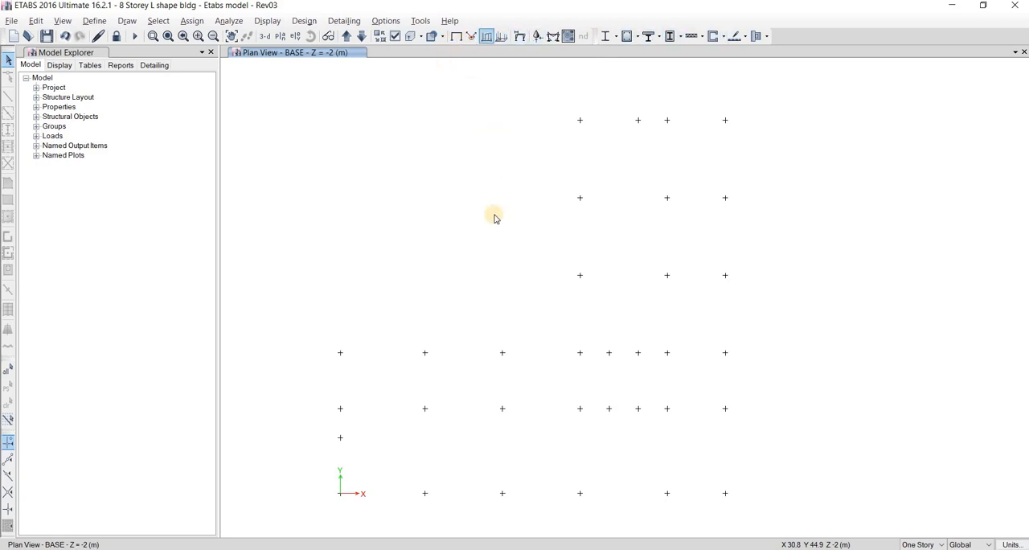
middle_drag(479, 215, 462, 201)
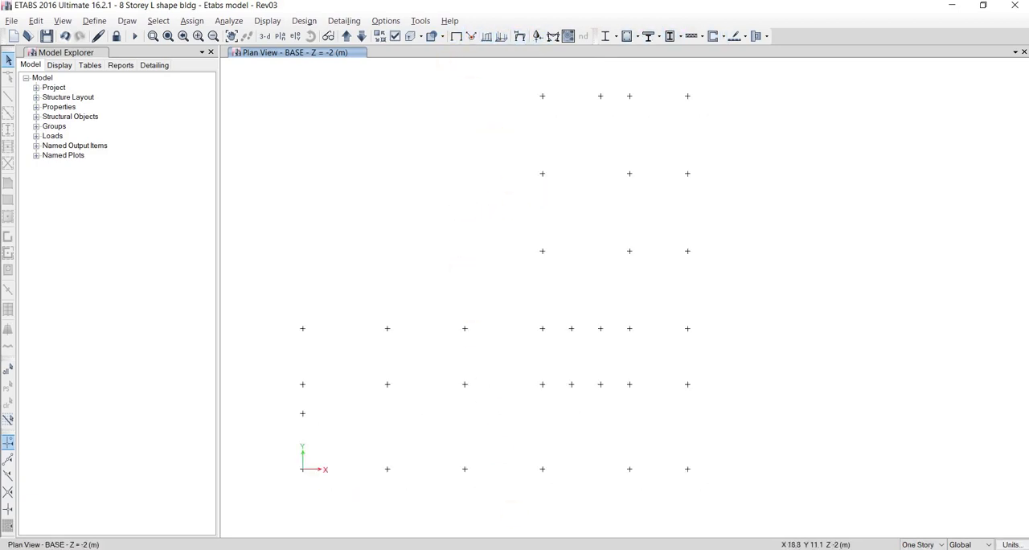
Switch to the 8-storey PDF manual in Word and examine the precast pile parameters and soil investigation capacity Pa at toe level
key(alt+Tab)
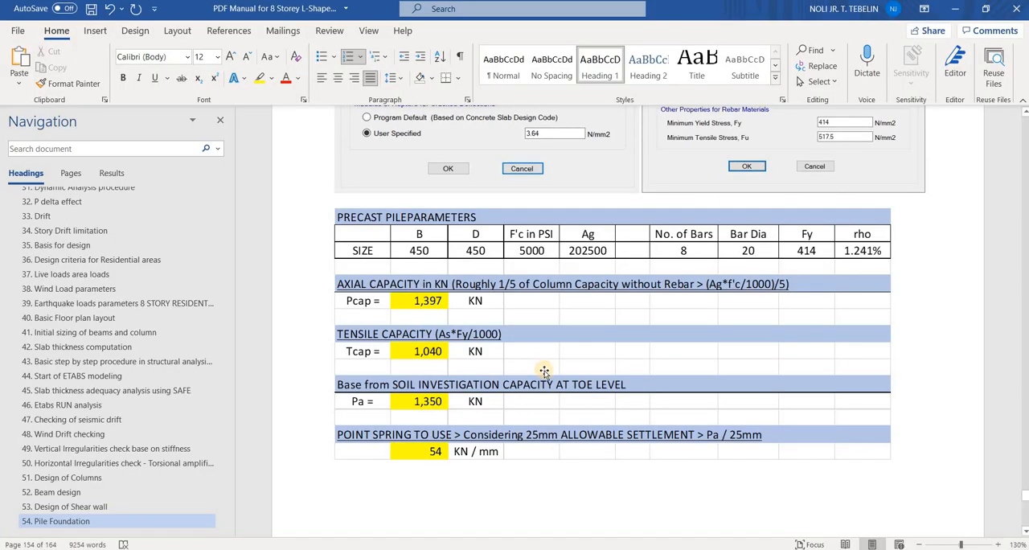
scroll(544, 371, up, 1)
scroll(478, 356, down, 1)
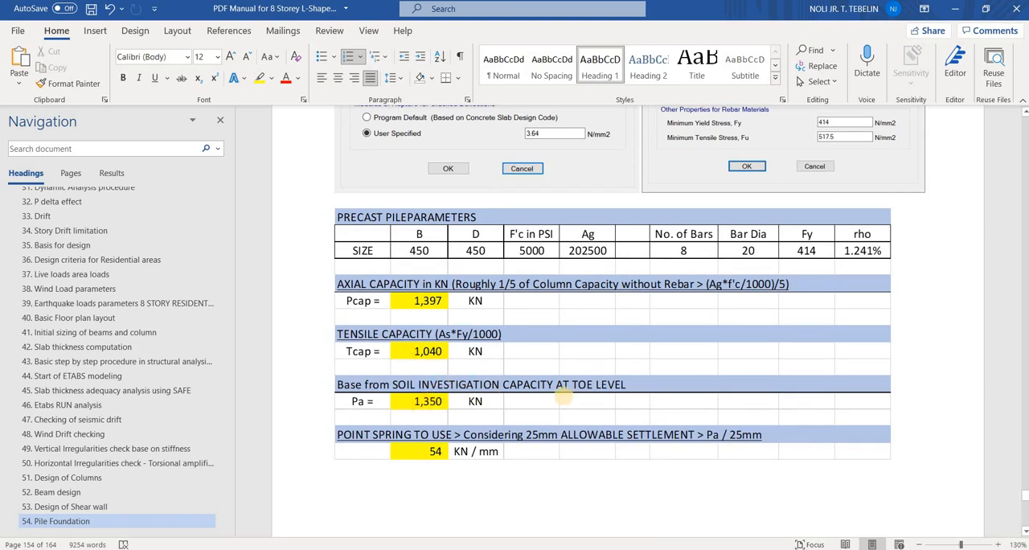
mouse_move(648, 376)
mouse_down()
mouse_move(325, 373)
mouse_move(436, 398)
mouse_move(582, 400)
mouse_move(653, 376)
mouse_move(589, 387)
mouse_move(603, 373)
mouse_up()
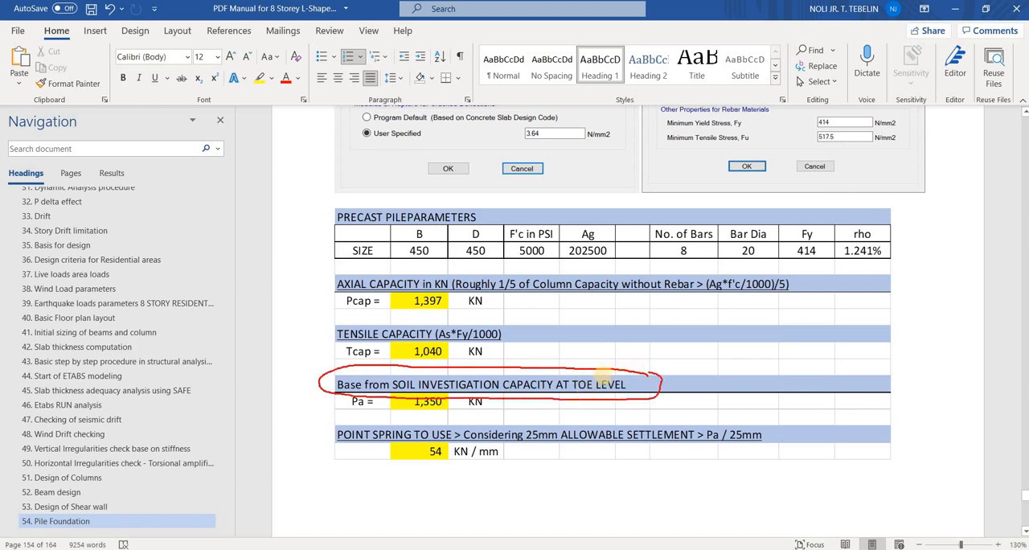
key(Escape)
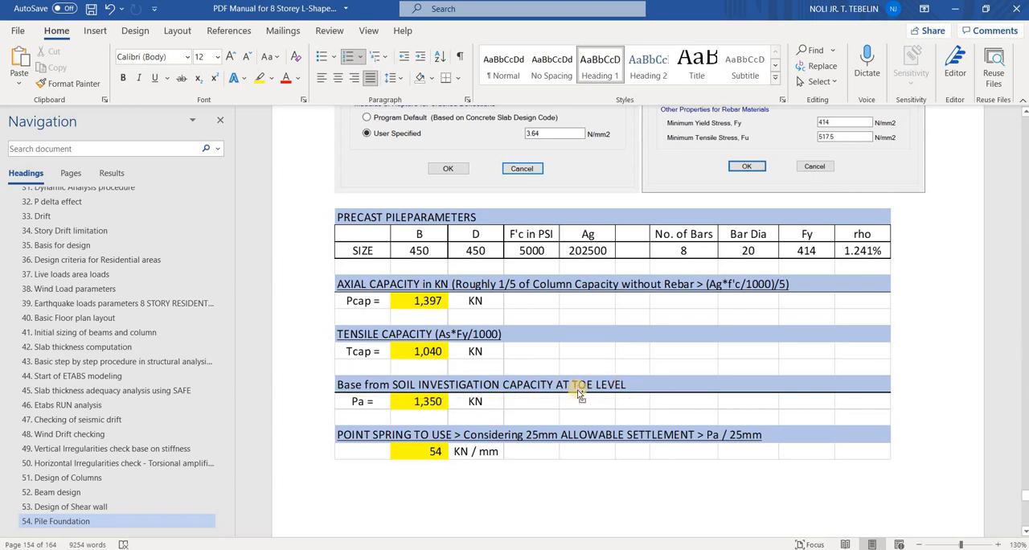
drag(634, 385, 679, 369)
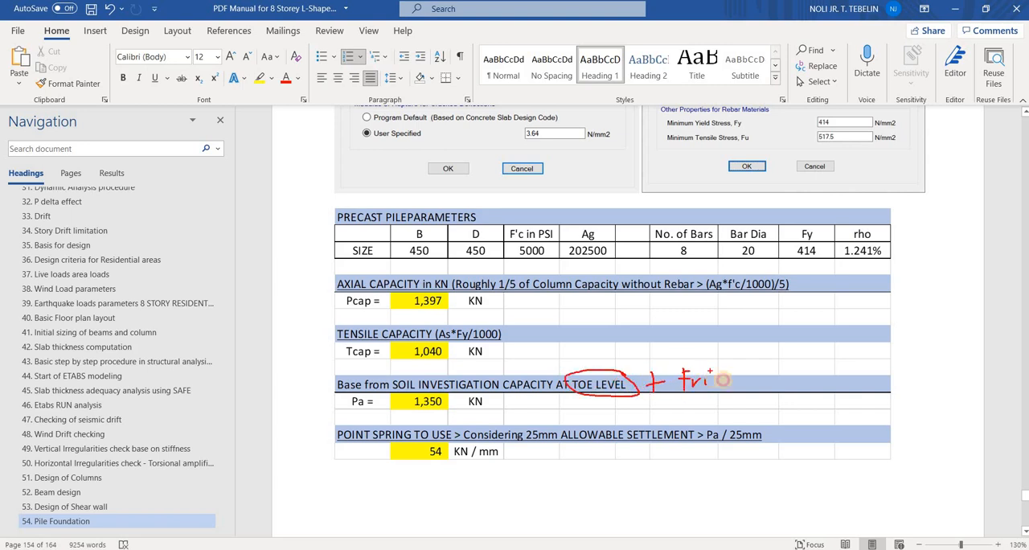
drag(724, 385, 731, 373)
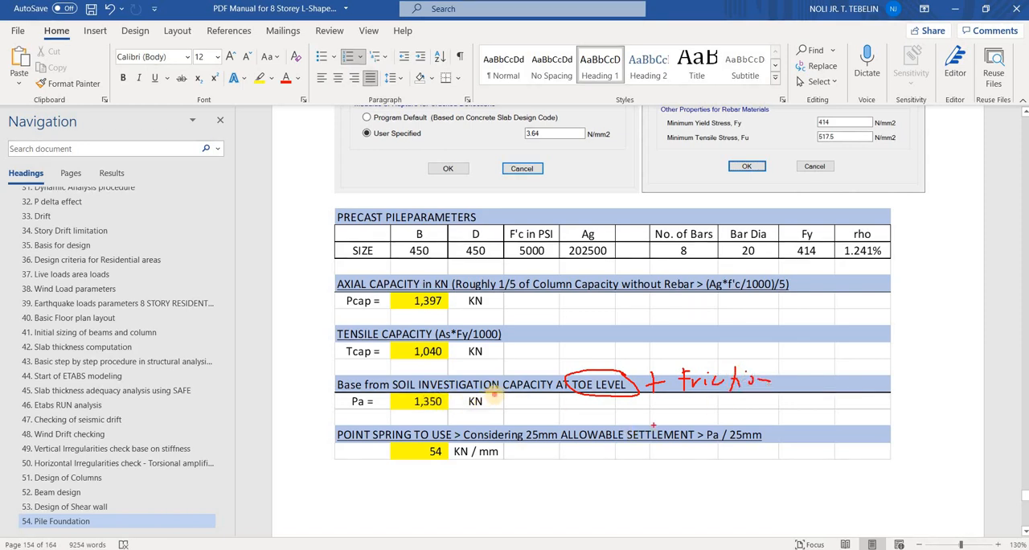
mouse_move(494, 394)
mouse_down()
mouse_move(332, 397)
mouse_move(502, 401)
mouse_up()
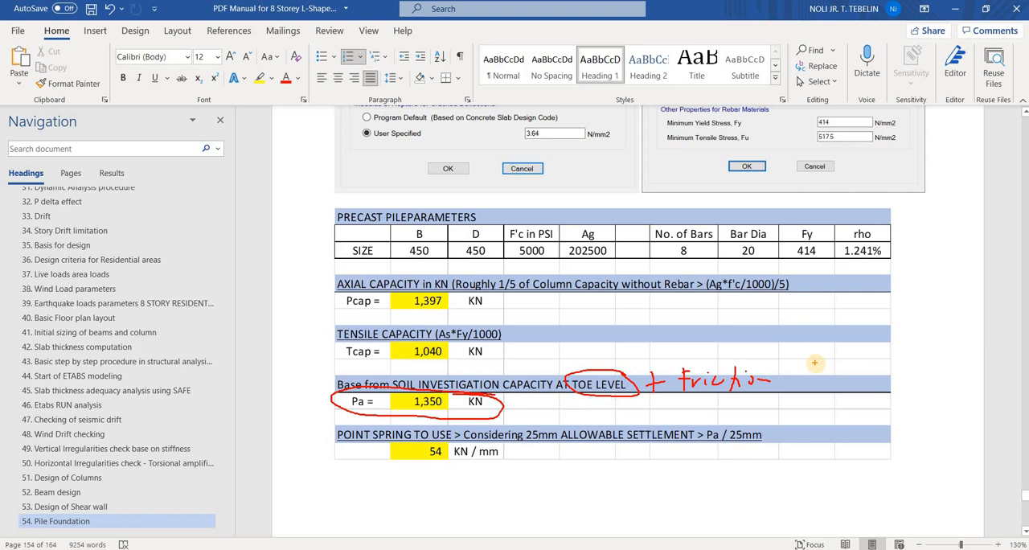
mouse_move(442, 386)
mouse_down()
mouse_move(426, 417)
mouse_move(430, 391)
mouse_move(406, 394)
mouse_up()
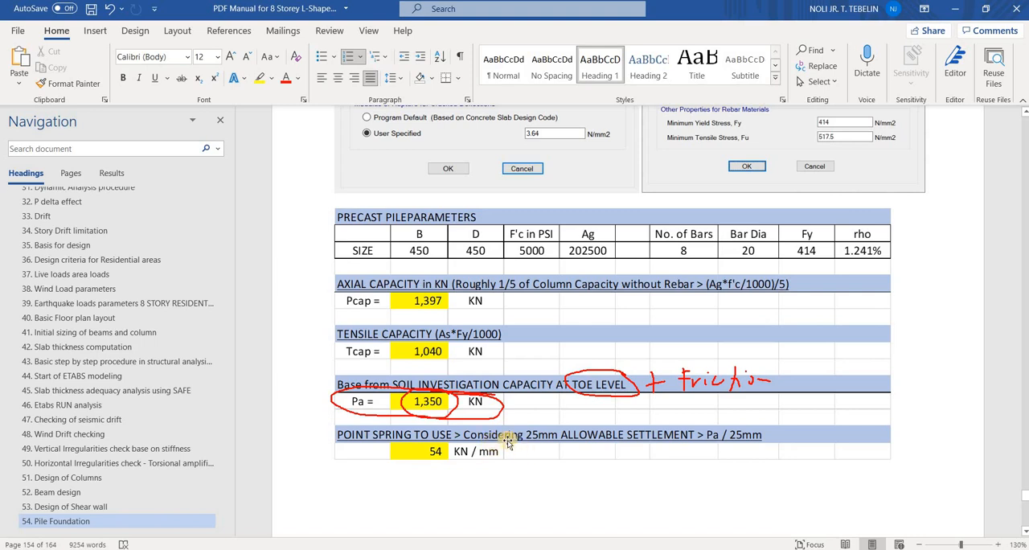
key(Escape)
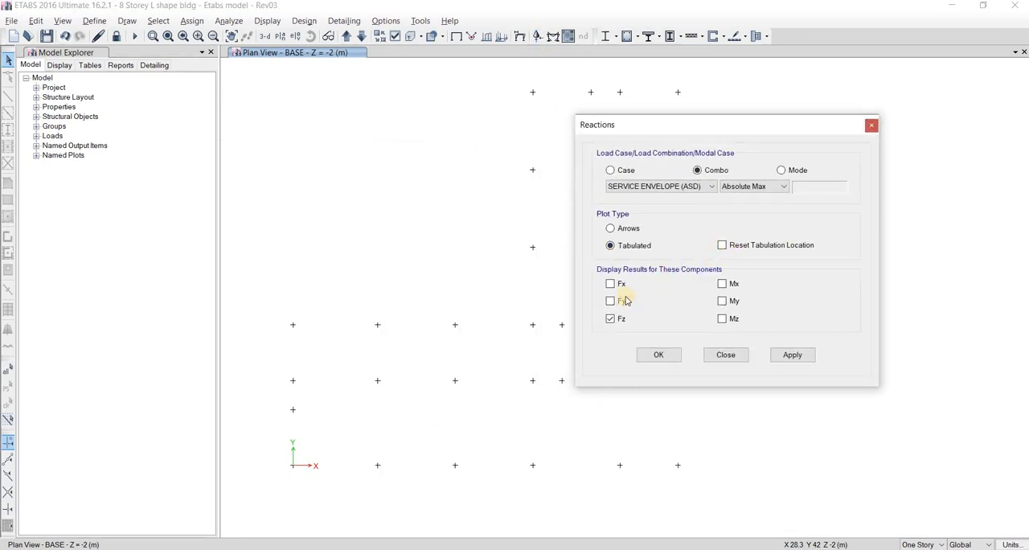
Display tabulated Fz base reactions in ETABS for the SERVICE ENVELOPE (ASD) combo with Absolute Max values, and examine joint 638
click(670, 186)
click(709, 187)
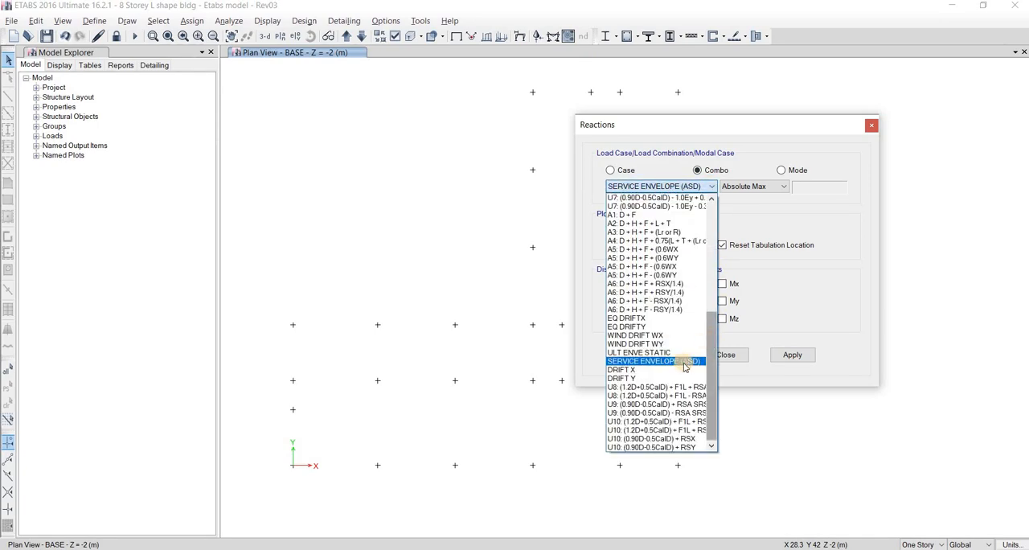
click(764, 186)
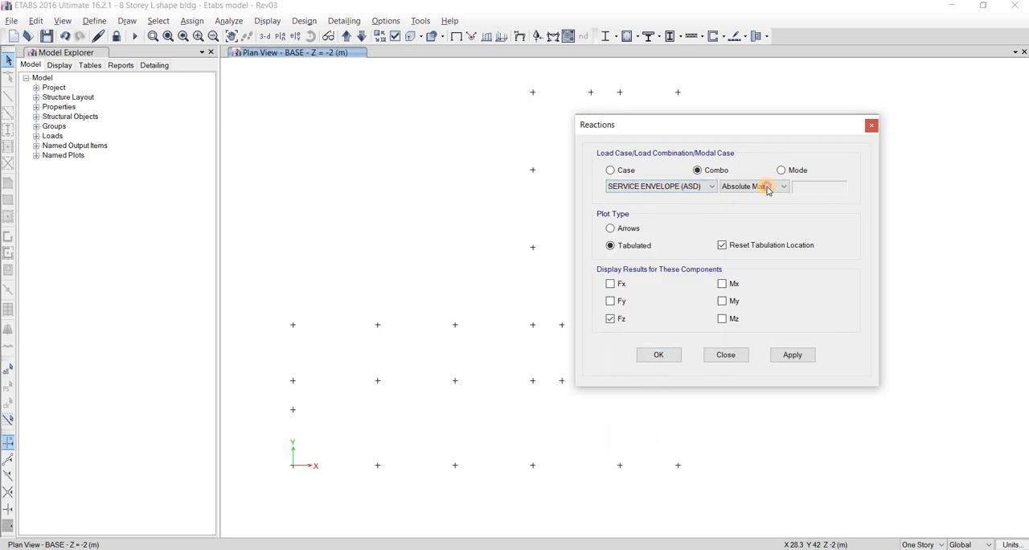
click(792, 354)
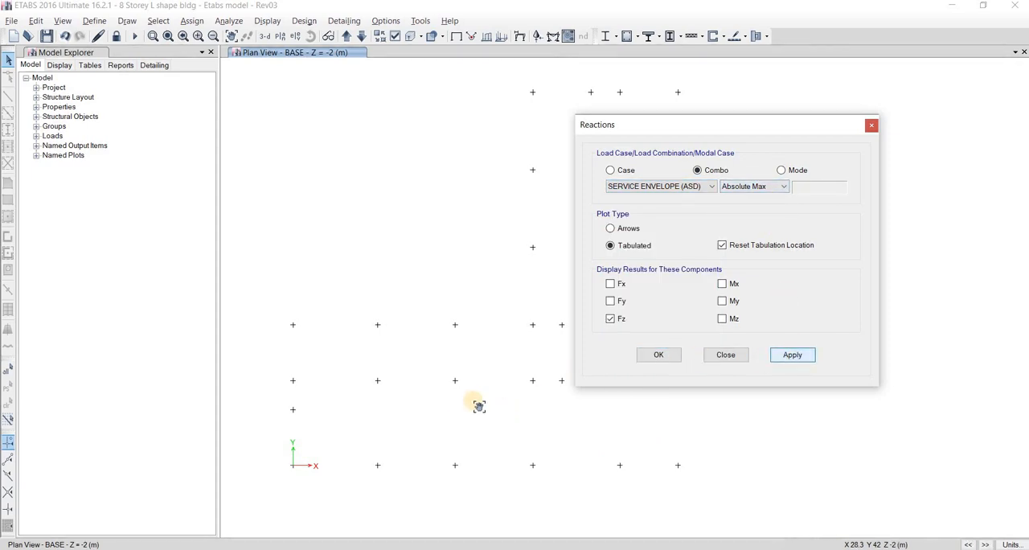
drag(654, 126, 734, 140)
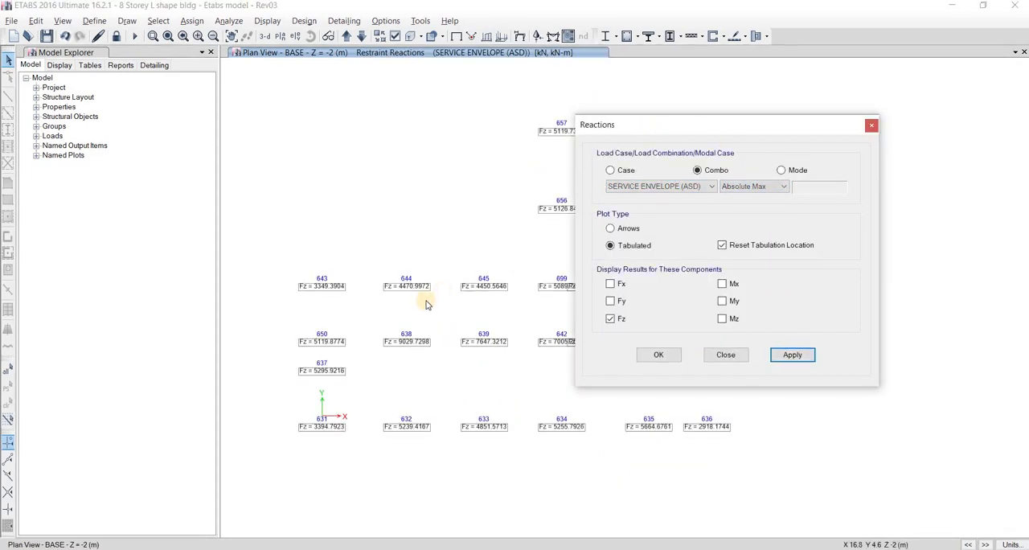
scroll(514, 284, up, 2)
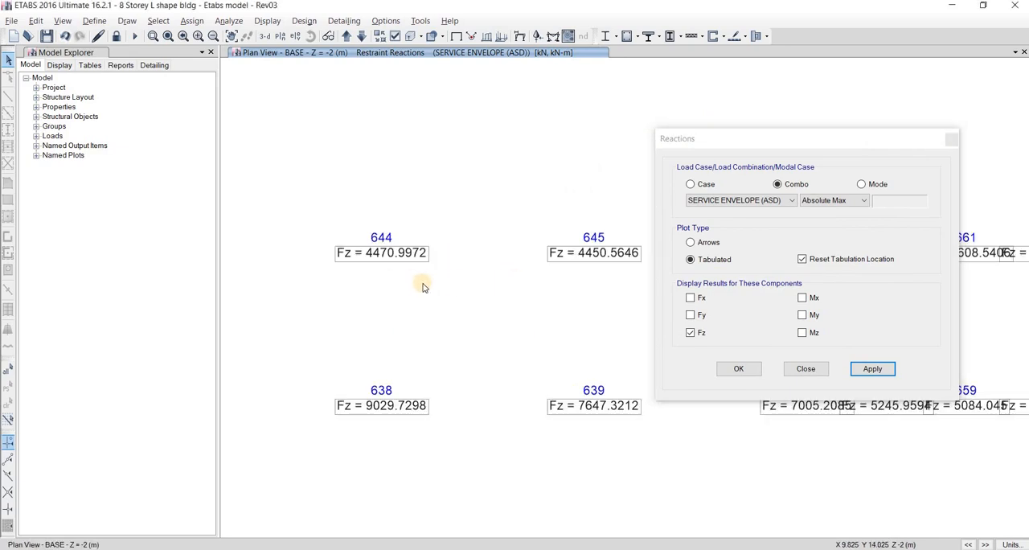
scroll(462, 334, up, 2)
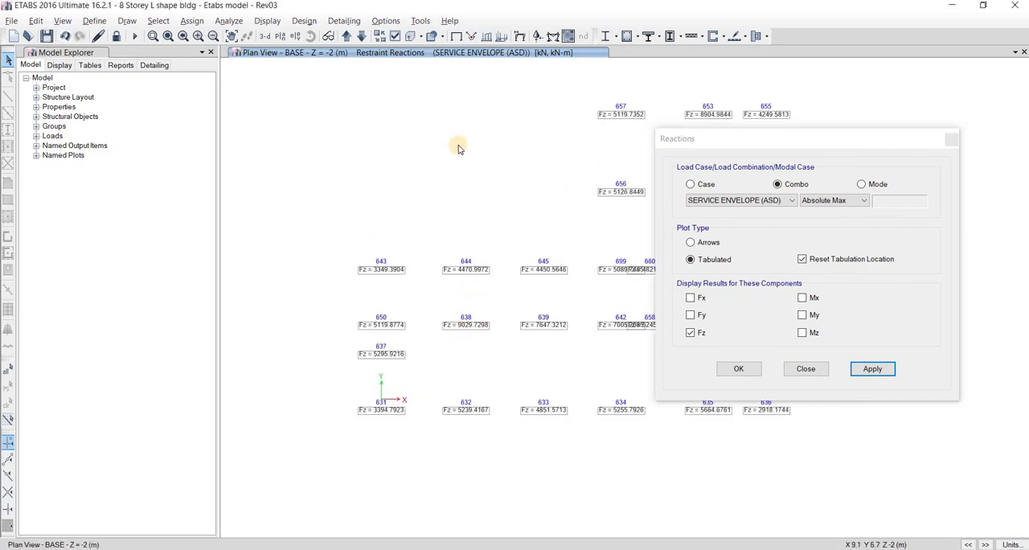
click(346, 37)
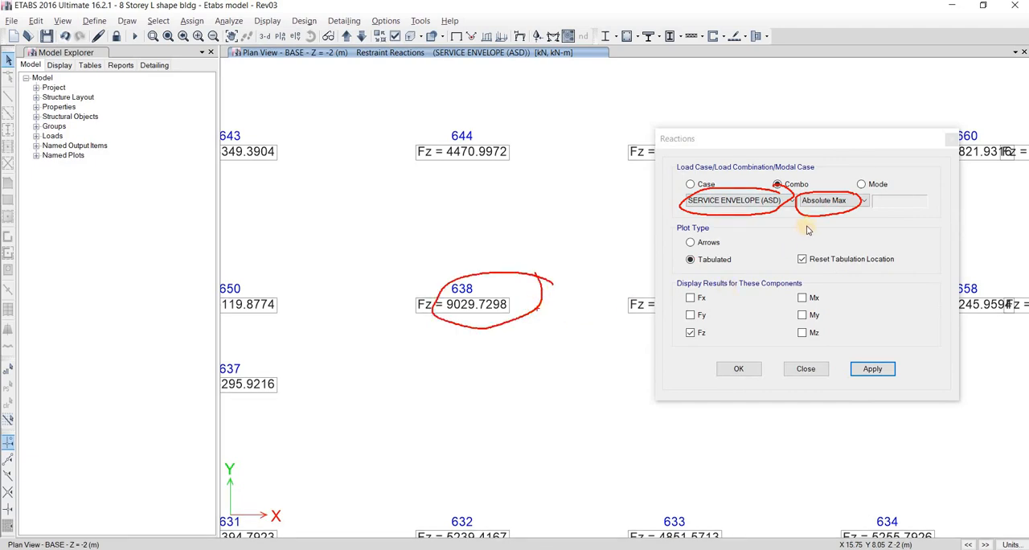
Check the envelope's Min Fz reactions, and set the displayed reactions to the Max values
click(830, 201)
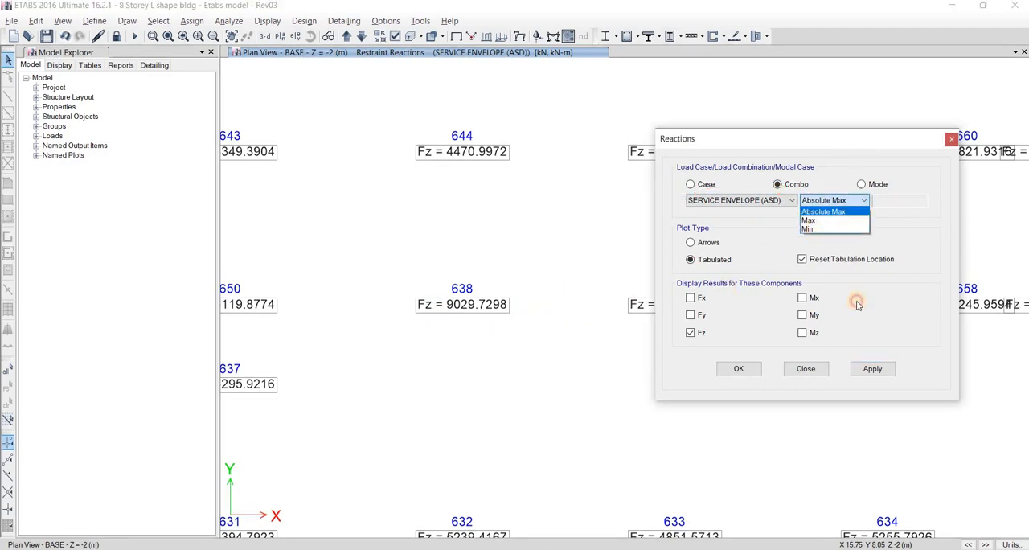
click(828, 229)
click(873, 371)
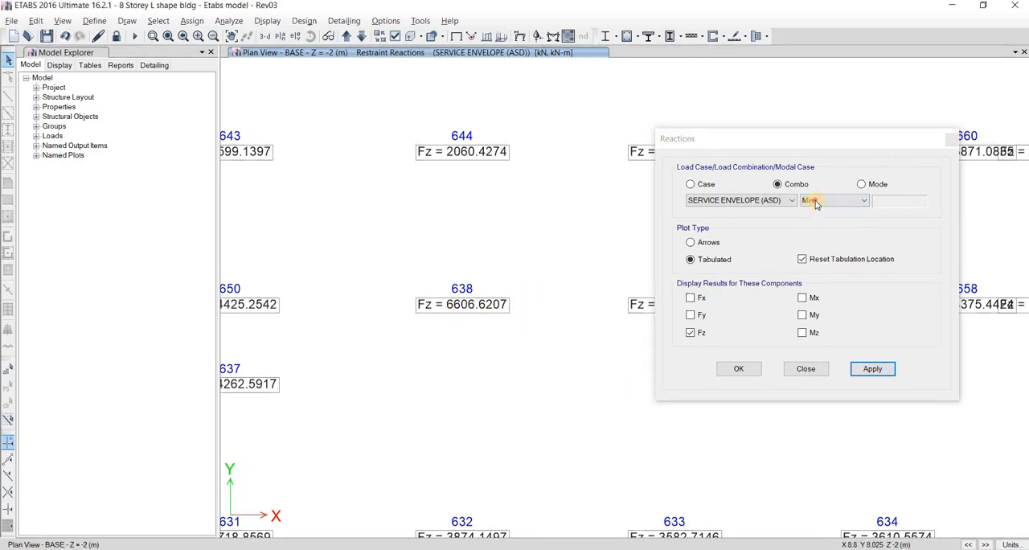
click(827, 201)
click(823, 223)
click(877, 369)
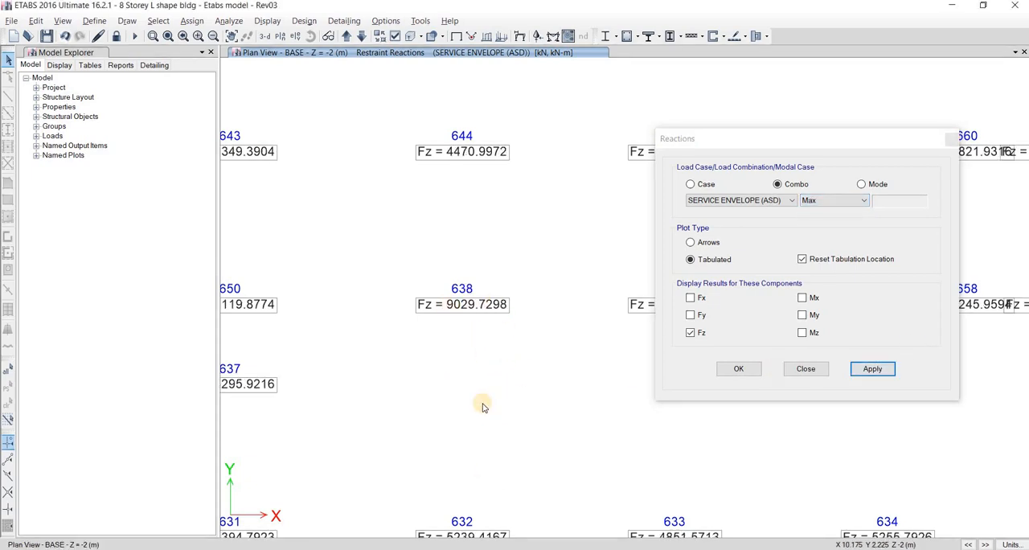
Switch to Calculator and divide joint 638's rounded reaction, 9030, by the pile capacity of 1350
key(super)
key(super)
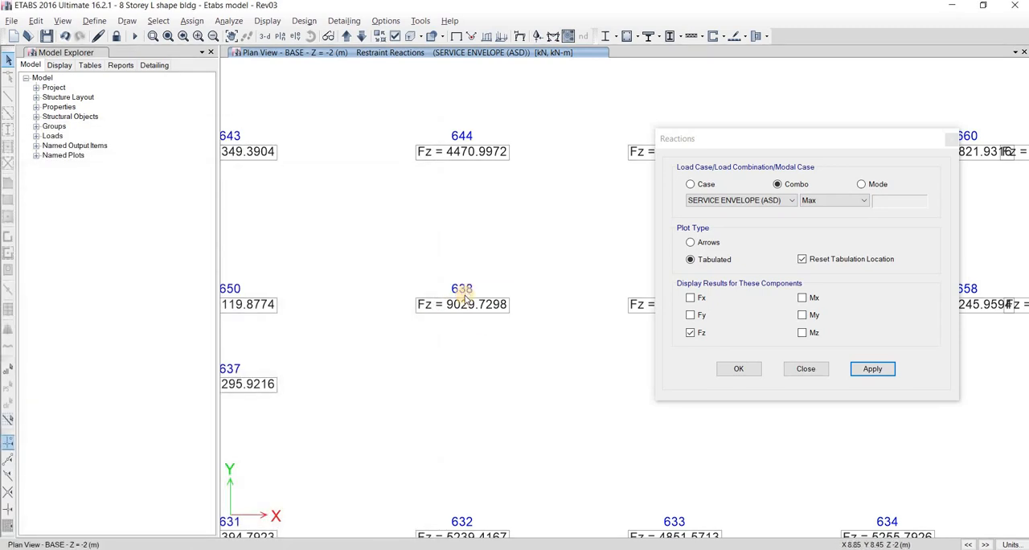
key(super)
text(cal)
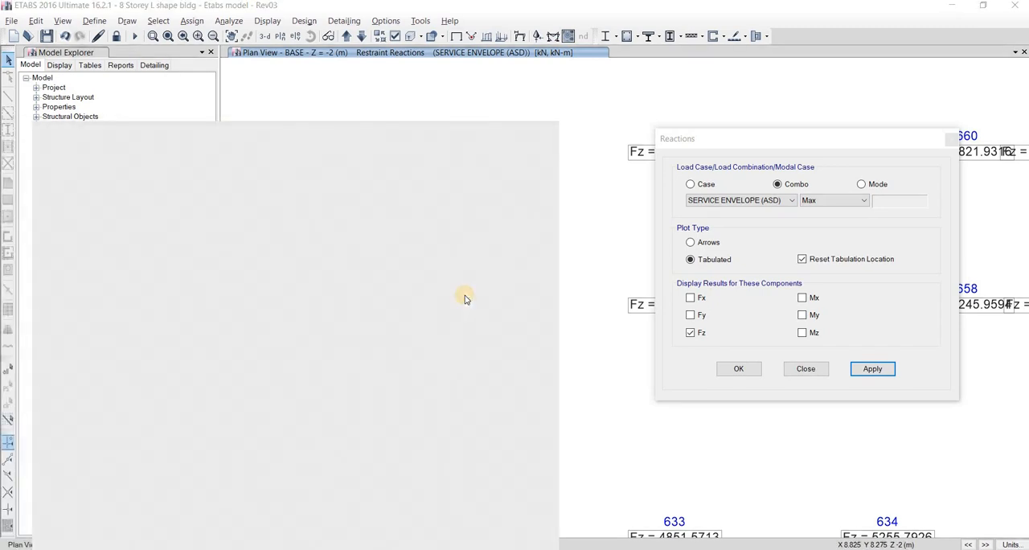
key(Return)
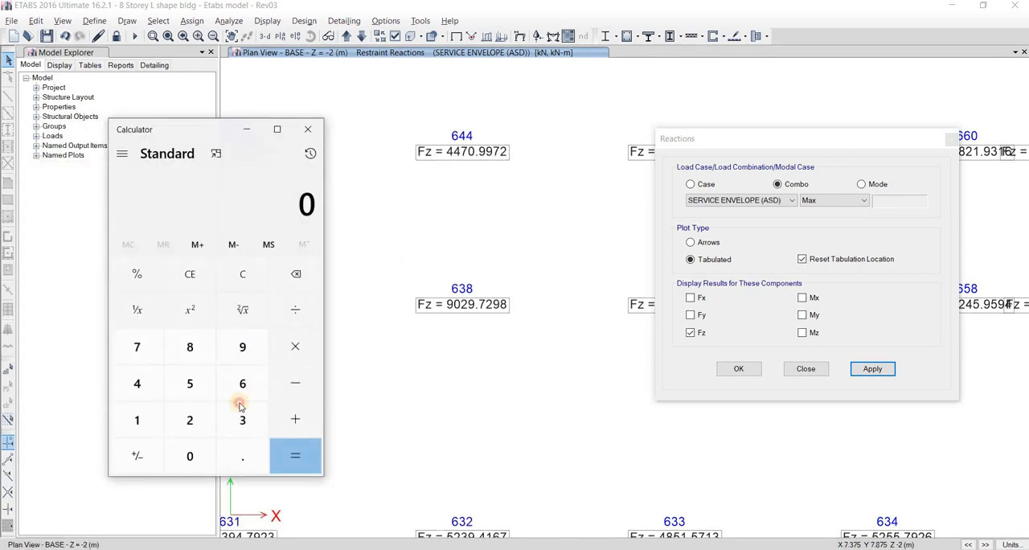
click(243, 346)
click(193, 455)
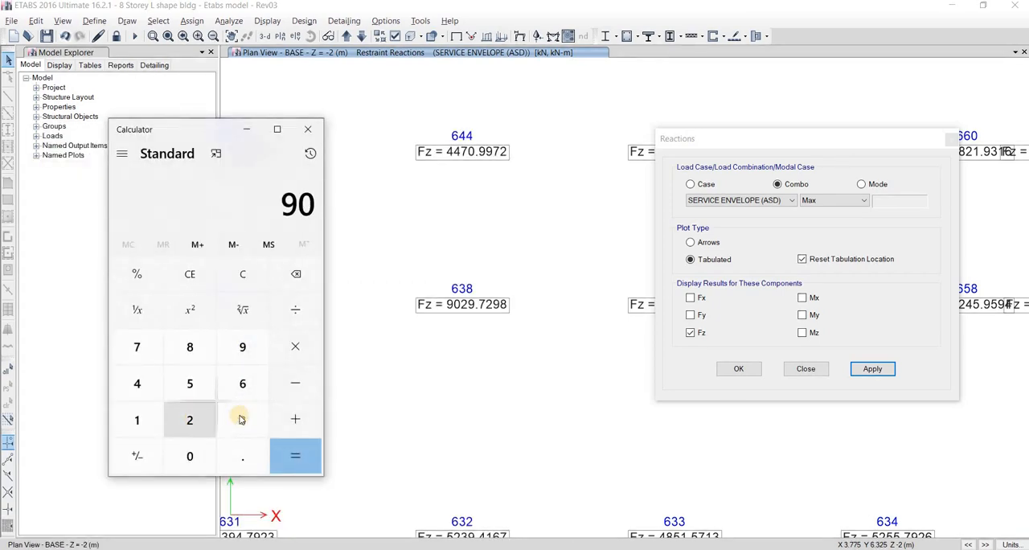
click(242, 420)
click(190, 456)
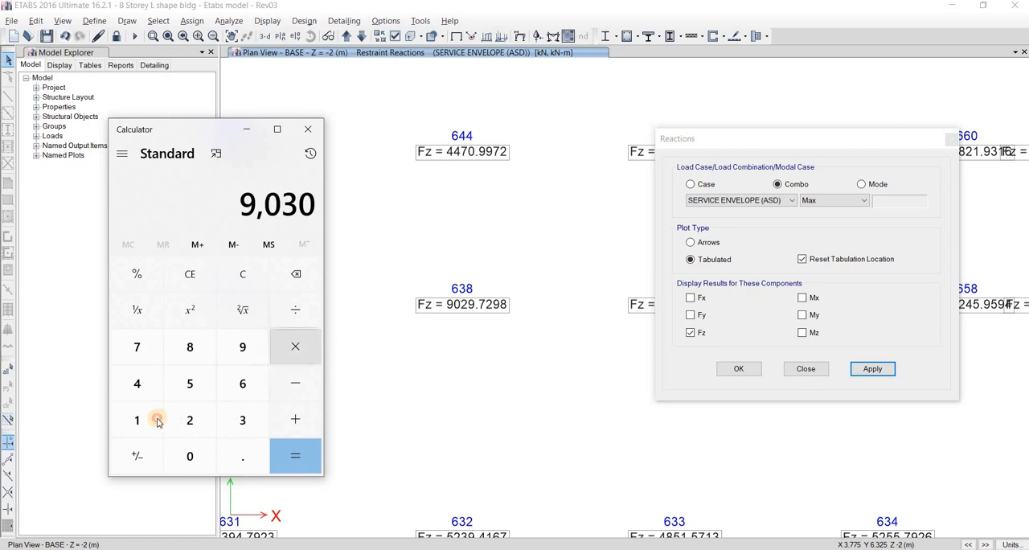
click(295, 310)
click(136, 420)
click(241, 420)
click(190, 384)
click(190, 456)
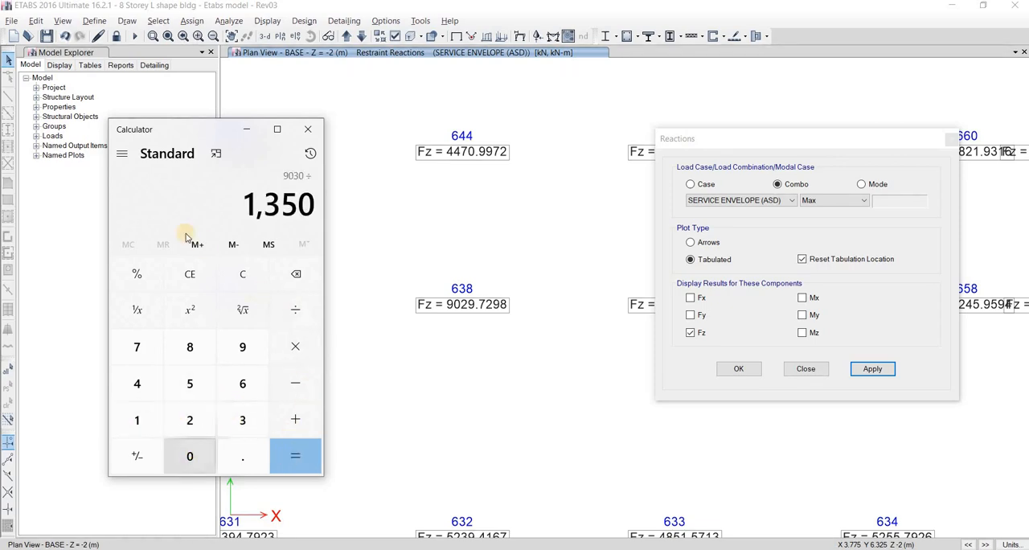
click(295, 456)
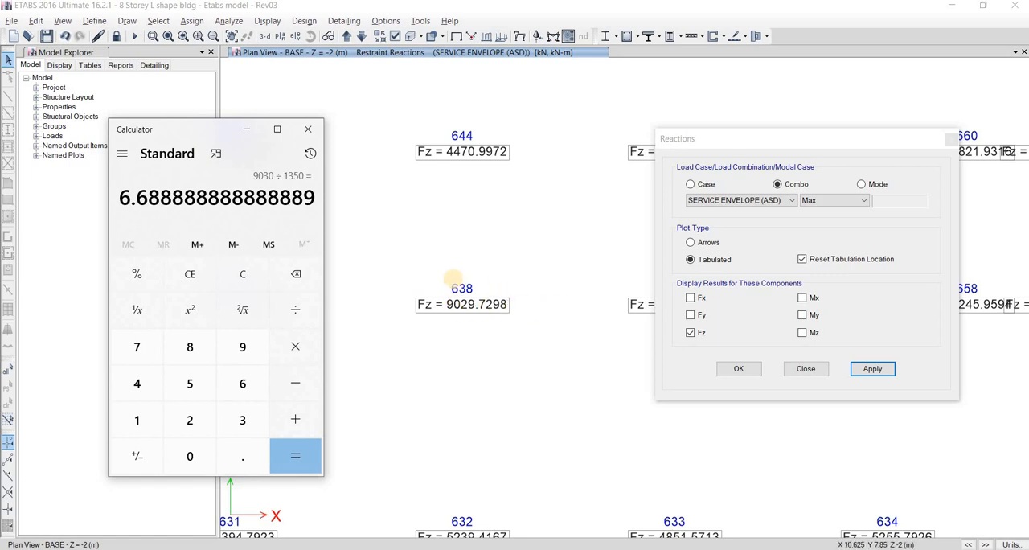
mouse_move(403, 251)
mouse_down()
mouse_move(426, 368)
mouse_move(496, 244)
mouse_move(390, 255)
mouse_move(417, 261)
mouse_up()
drag(445, 252, 451, 253)
mouse_move(447, 250)
mouse_down()
mouse_move(453, 261)
mouse_move(482, 261)
mouse_up()
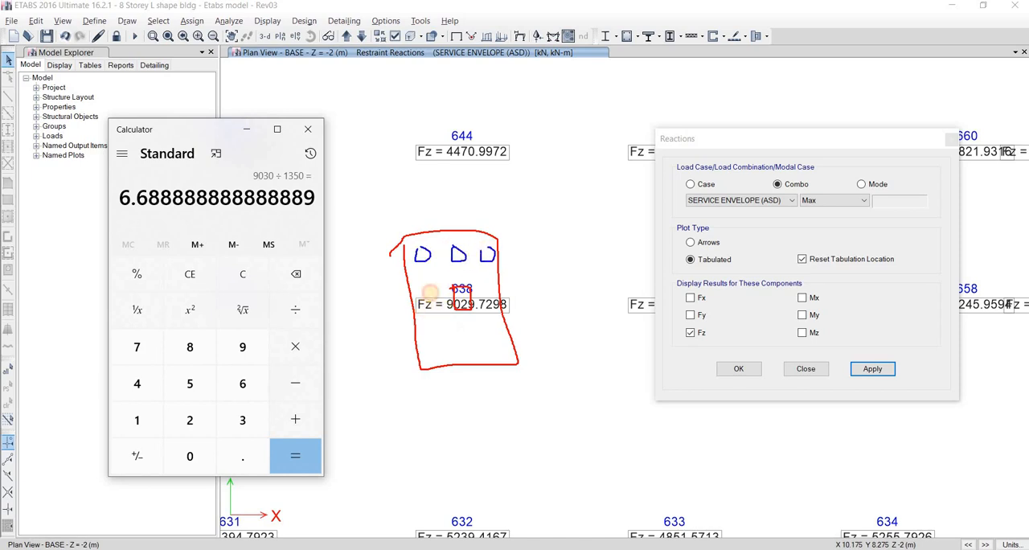
drag(458, 296, 494, 299)
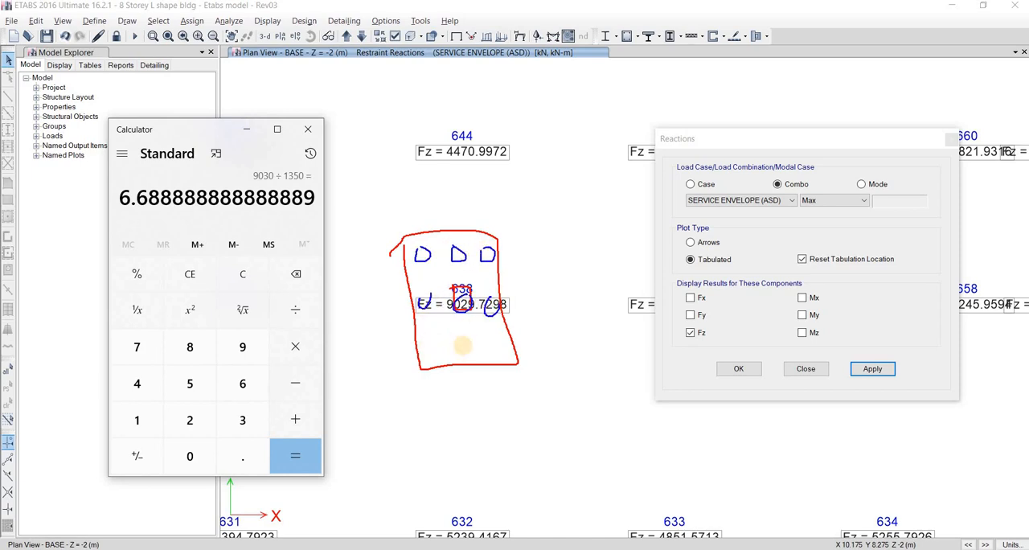
drag(428, 344, 506, 342)
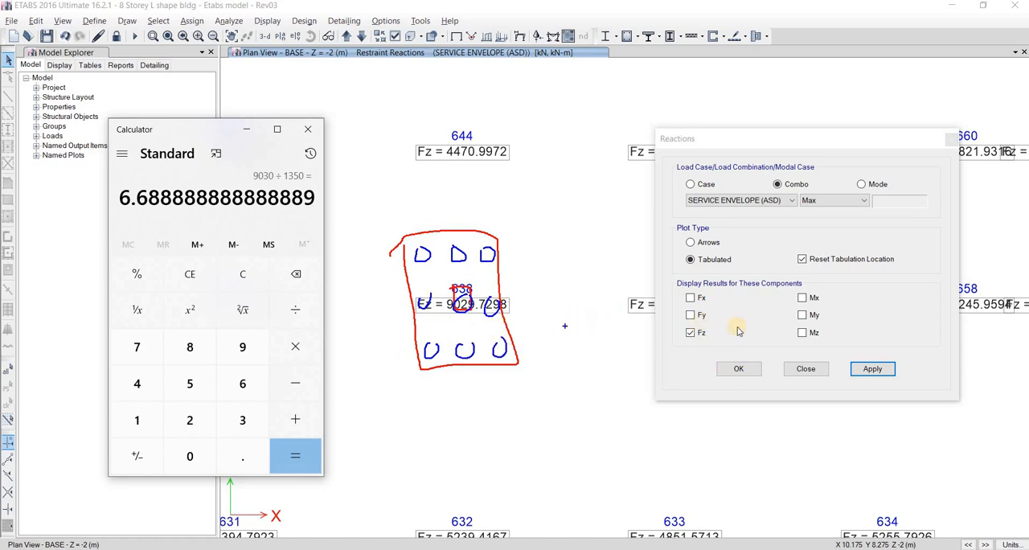
key(Escape)
Switch back to ETABS and add the Mx and My components to the displayed base reactions
key(alt+Tab)
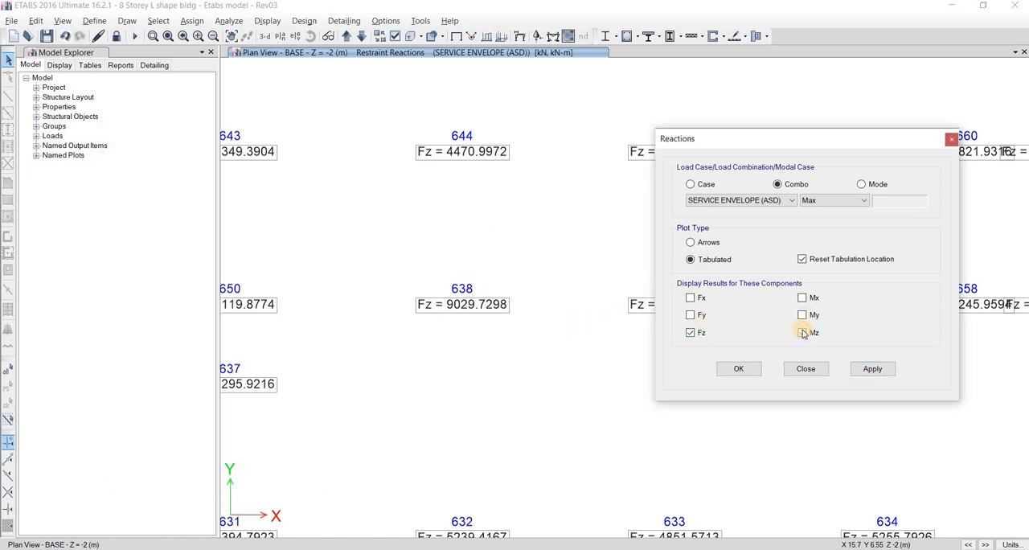
click(856, 375)
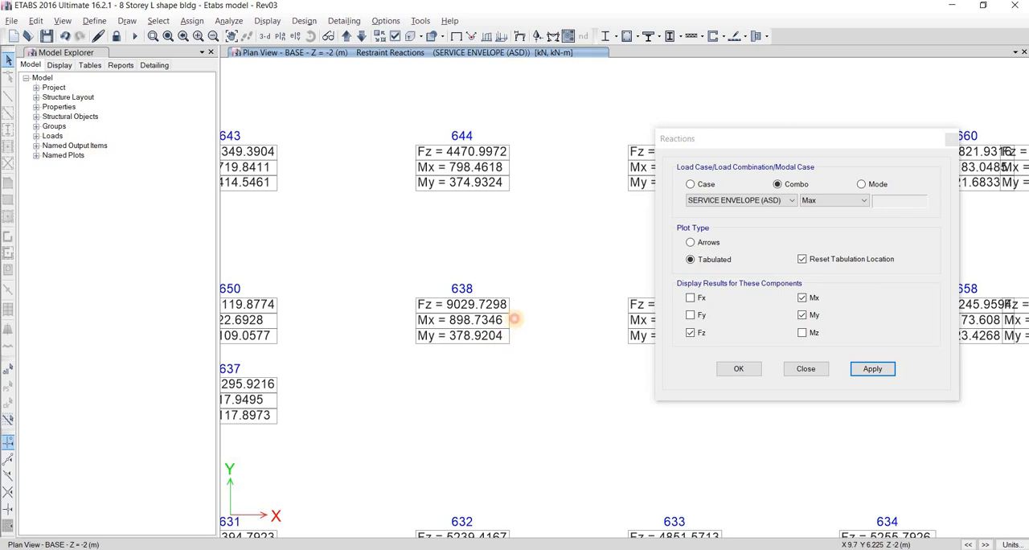
drag(398, 320, 521, 323)
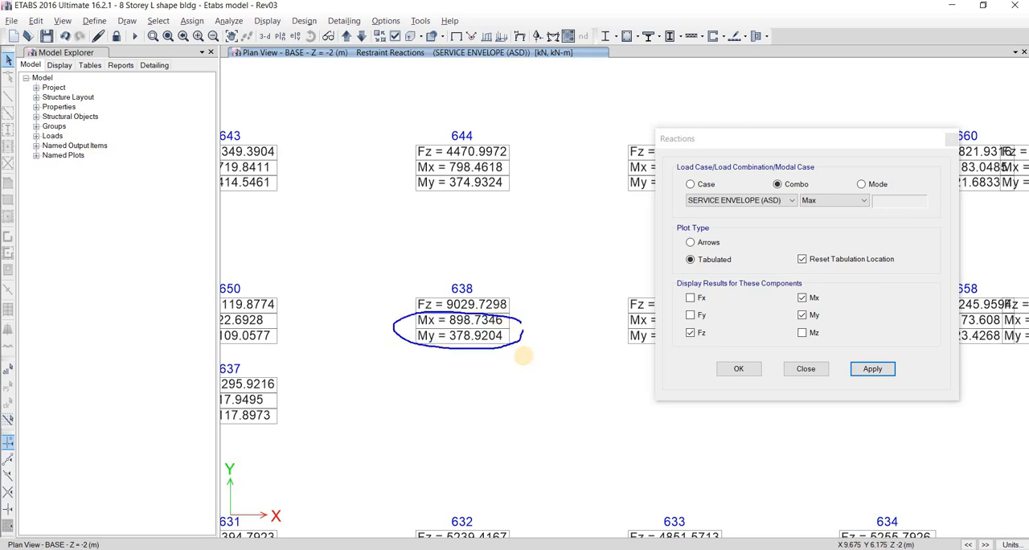
key(e)
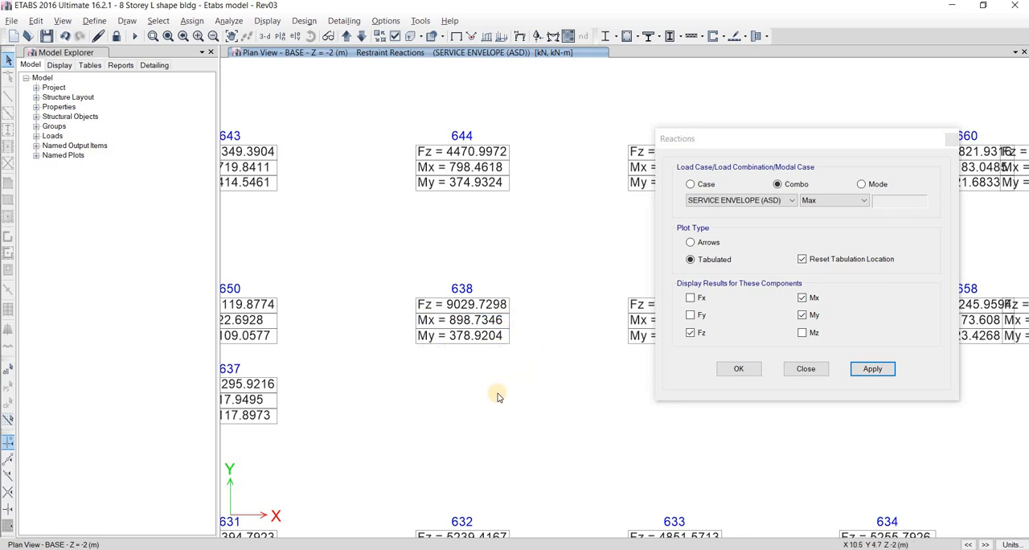
mouse_move(450, 358)
mouse_down()
mouse_move(456, 423)
mouse_move(474, 429)
mouse_up()
drag(447, 424, 487, 425)
mouse_move(411, 422)
mouse_down()
mouse_move(554, 432)
mouse_move(432, 451)
mouse_move(412, 415)
mouse_up()
mouse_move(467, 389)
mouse_down()
mouse_move(459, 404)
mouse_move(456, 369)
mouse_move(447, 414)
mouse_move(516, 395)
mouse_up()
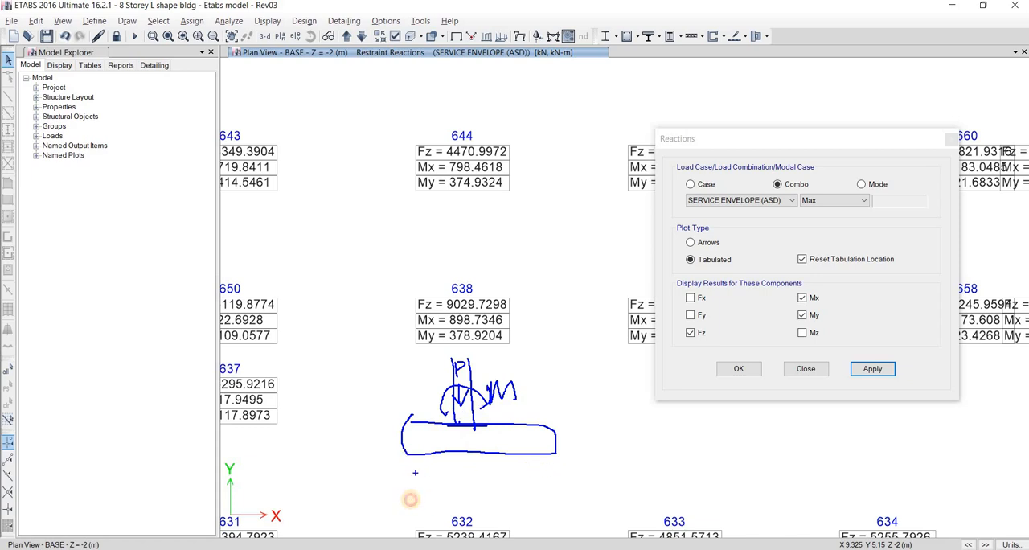
drag(408, 459, 408, 500)
mouse_move(394, 486)
mouse_down()
mouse_move(408, 500)
mouse_move(420, 480)
mouse_up()
drag(539, 463, 542, 507)
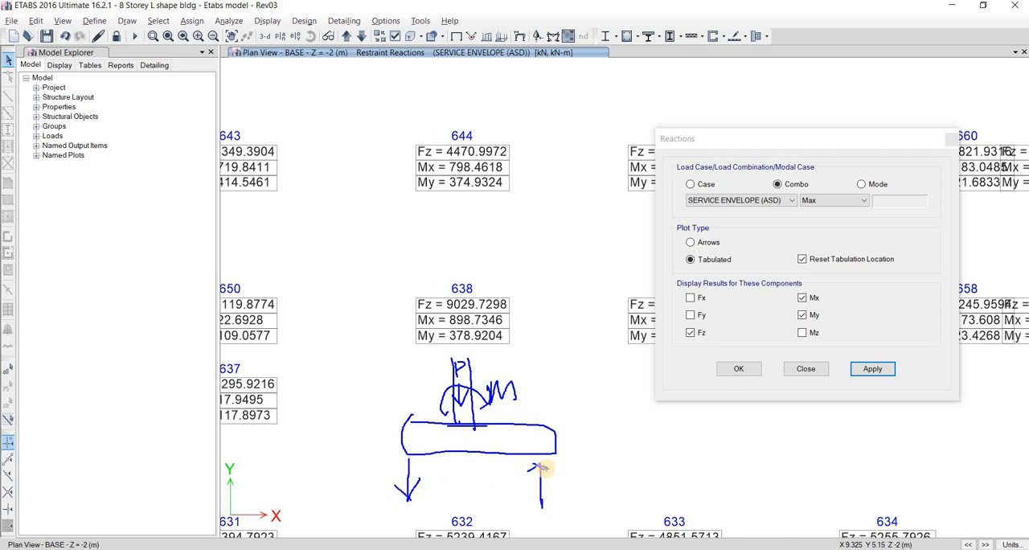
drag(542, 467, 550, 473)
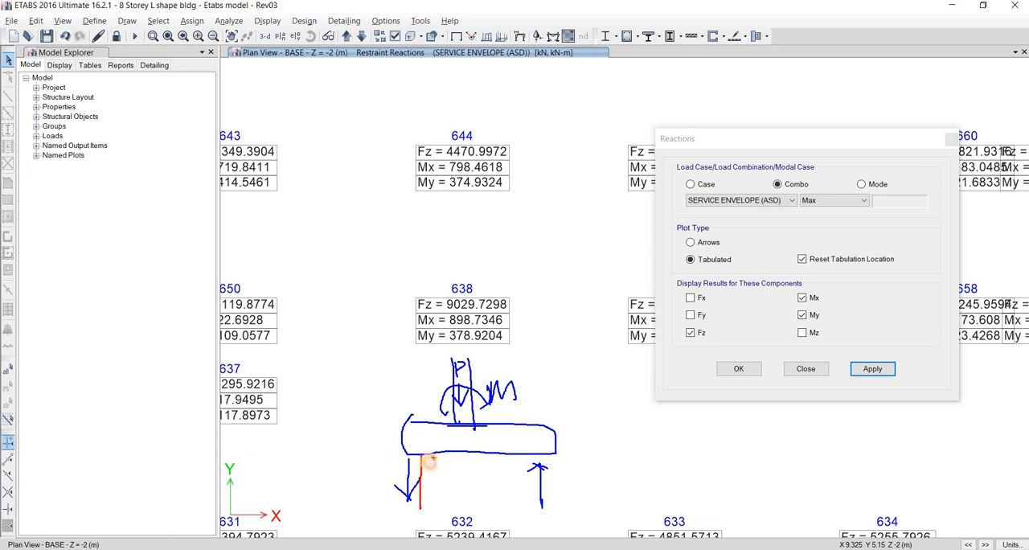
drag(526, 456, 529, 508)
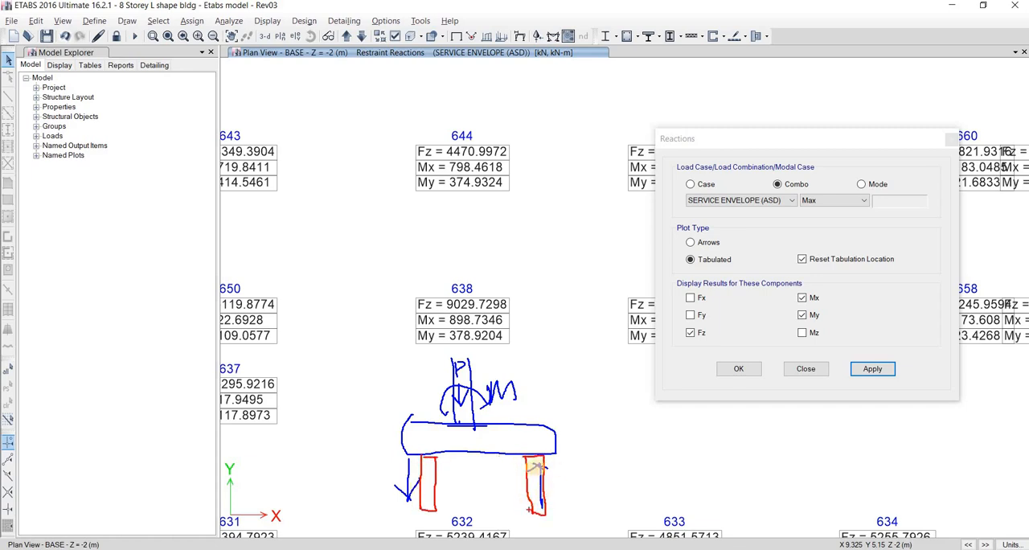
drag(532, 469, 544, 468)
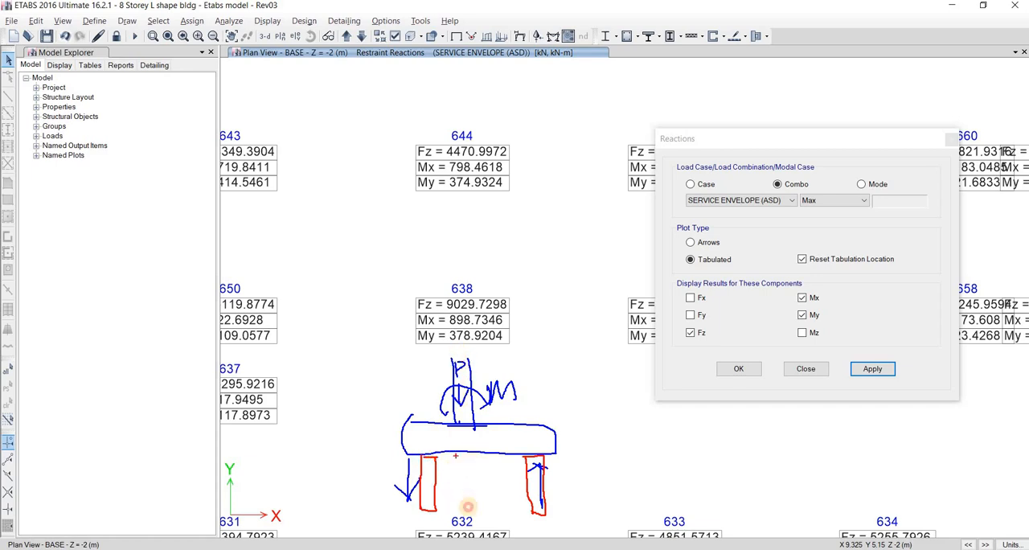
mouse_move(455, 456)
mouse_down()
mouse_move(456, 495)
mouse_move(468, 511)
mouse_up()
drag(494, 456, 497, 514)
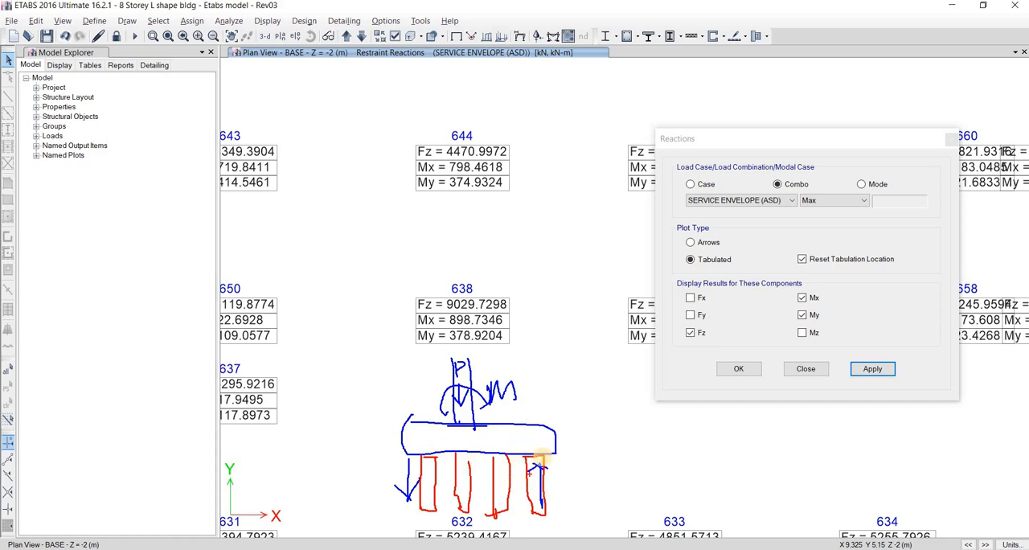
key(Escape)
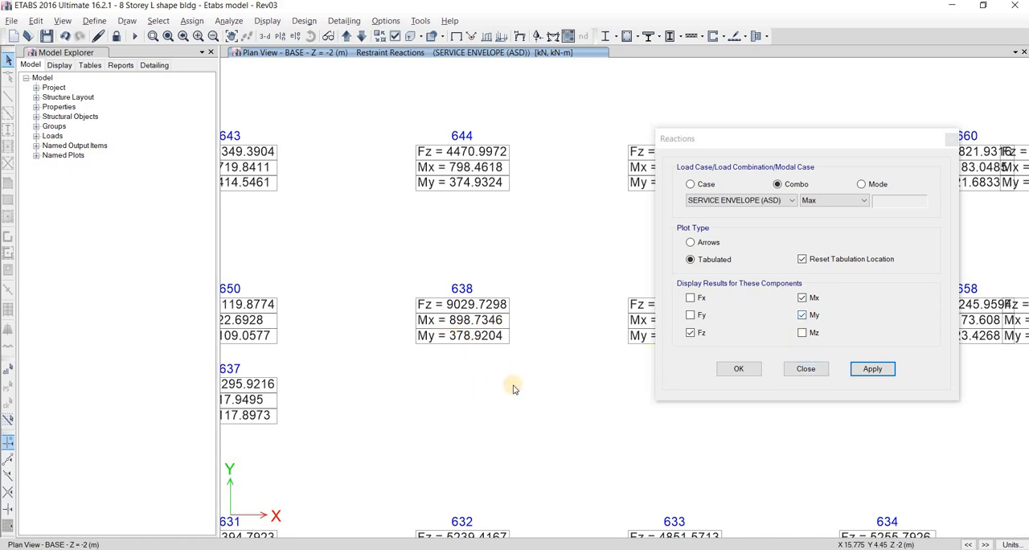
Move the Reactions dialog clear of the base plan and examine the tabulated reactions around joints 652 and 654
scroll(402, 378, down, 2)
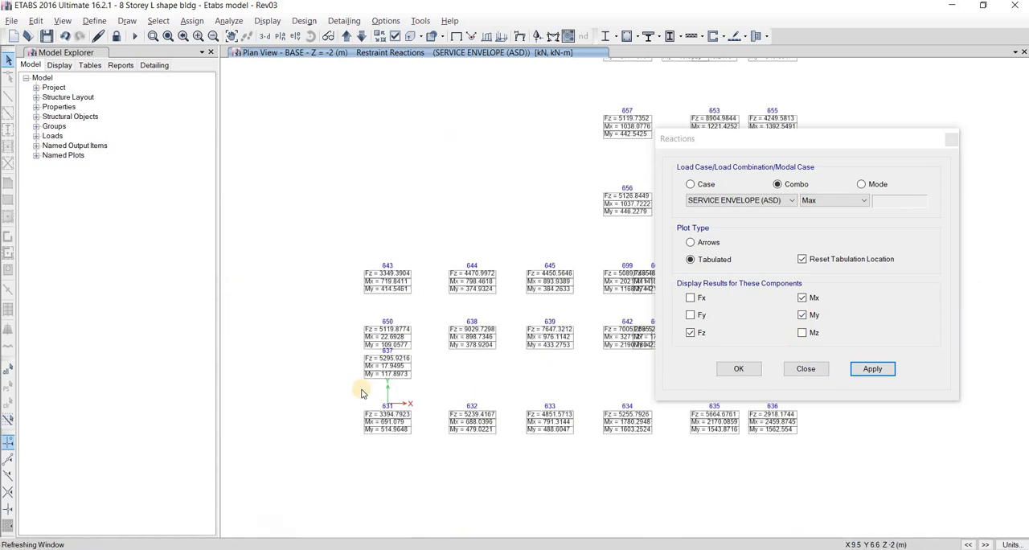
scroll(434, 377, up, 3)
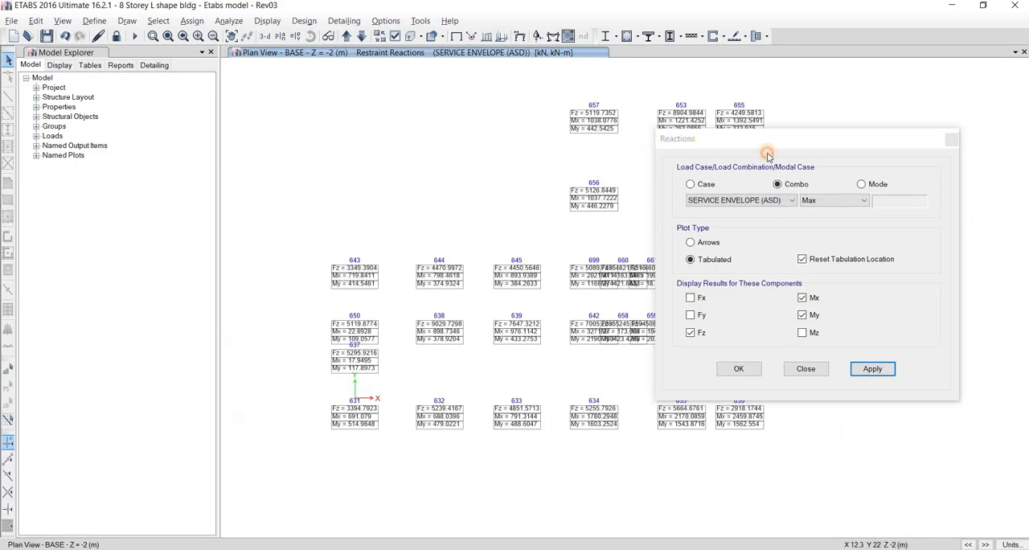
drag(843, 141, 997, 138)
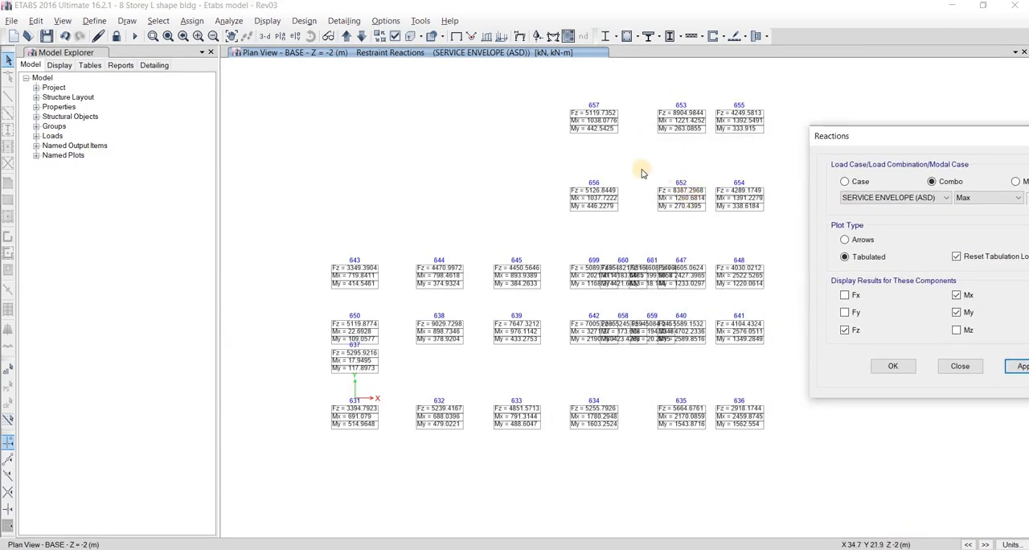
scroll(664, 168, up, 3)
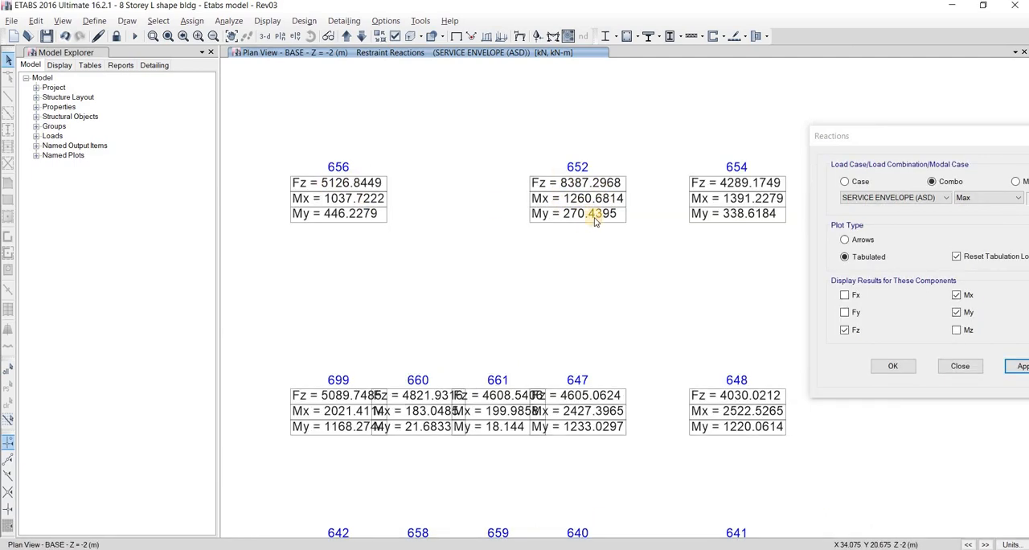
scroll(470, 360, up, 2)
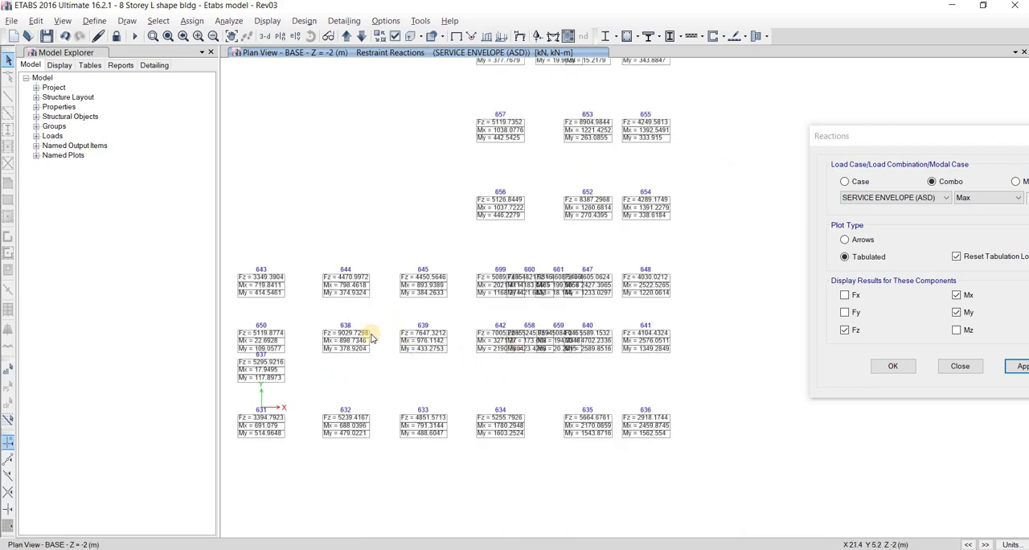
Compare the Fz, Mx and My reactions across the base plan, including joints 638, 639, 650 and 637
middle_drag(372, 341, 420, 336)
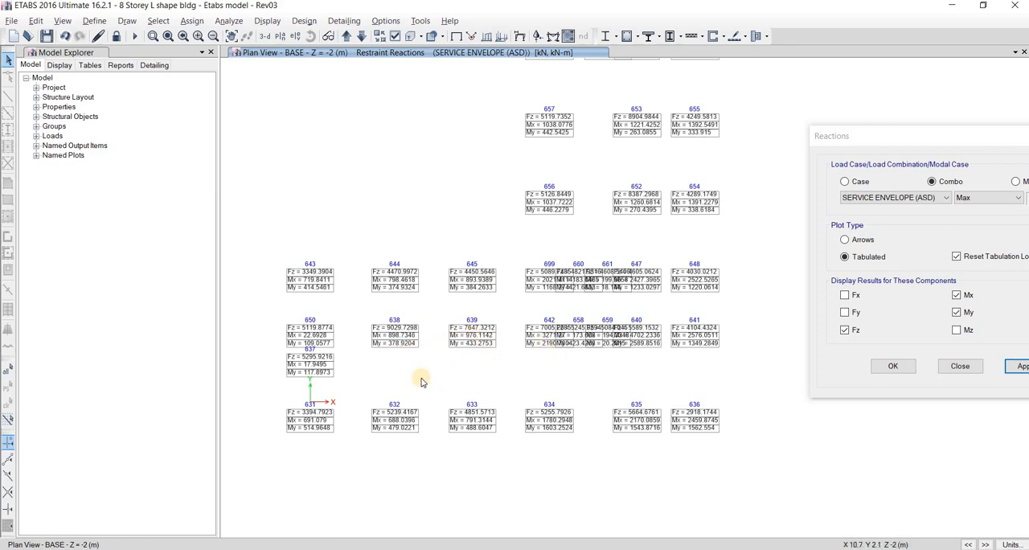
middle_drag(382, 390, 407, 371)
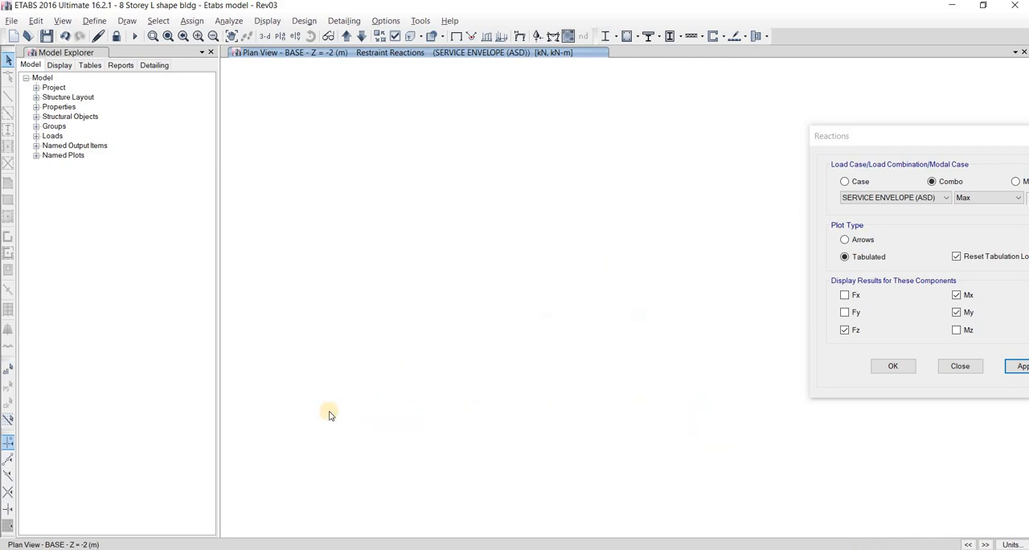
scroll(430, 376, up, 2)
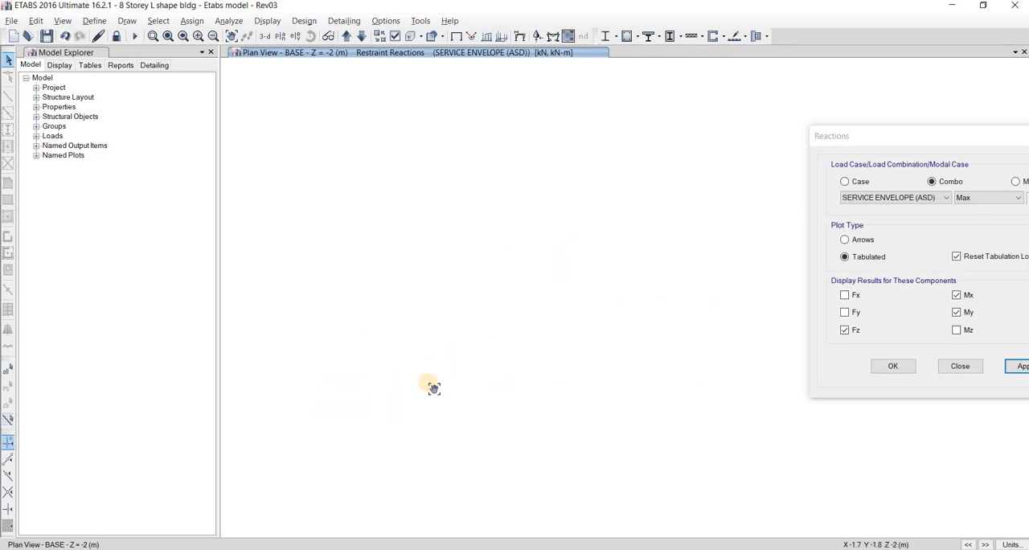
middle_drag(362, 378, 302, 447)
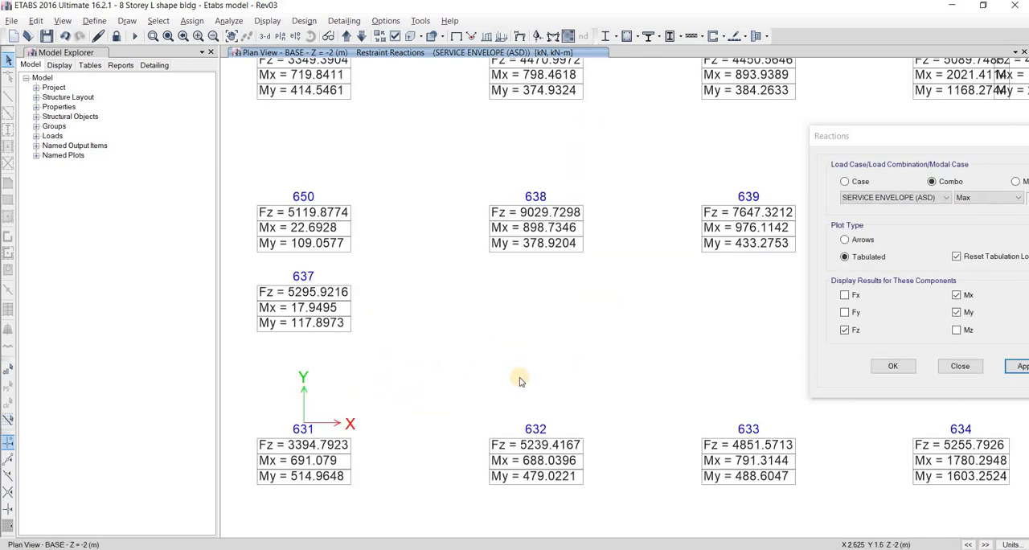
middle_drag(520, 378, 648, 359)
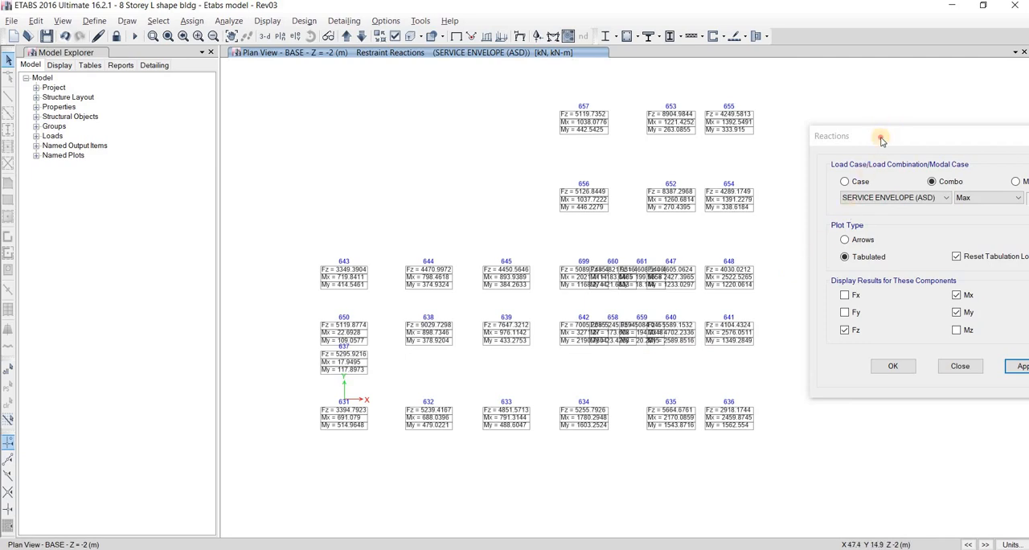
middle_drag(623, 221, 533, 234)
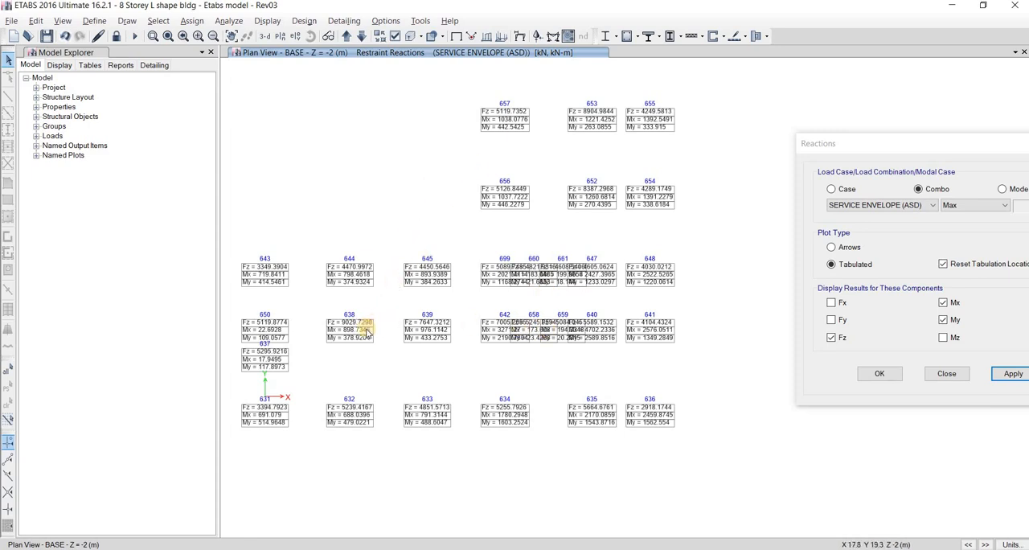
middle_drag(413, 312, 392, 321)
scroll(356, 299, up, 3)
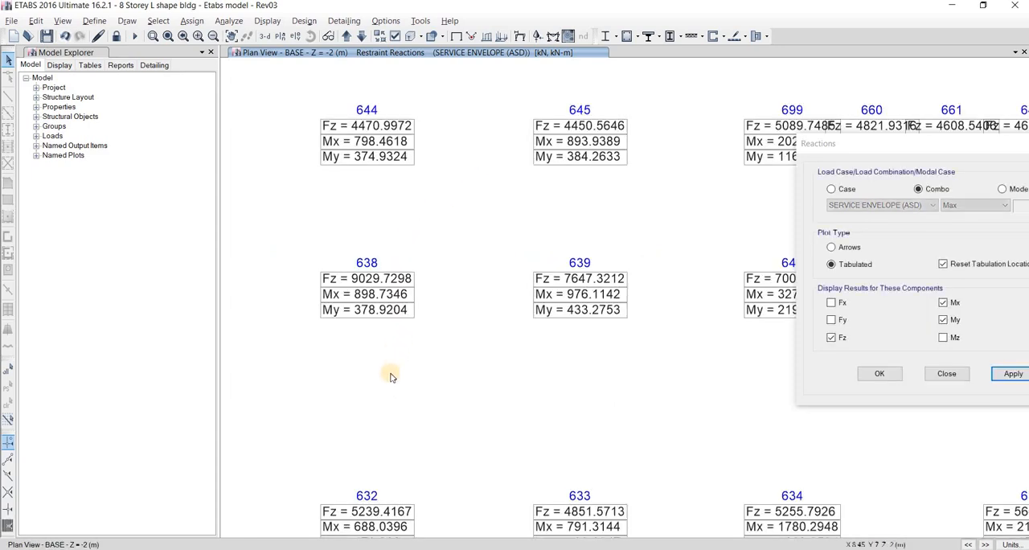
scroll(260, 354, down, 3)
scroll(362, 319, up, 3)
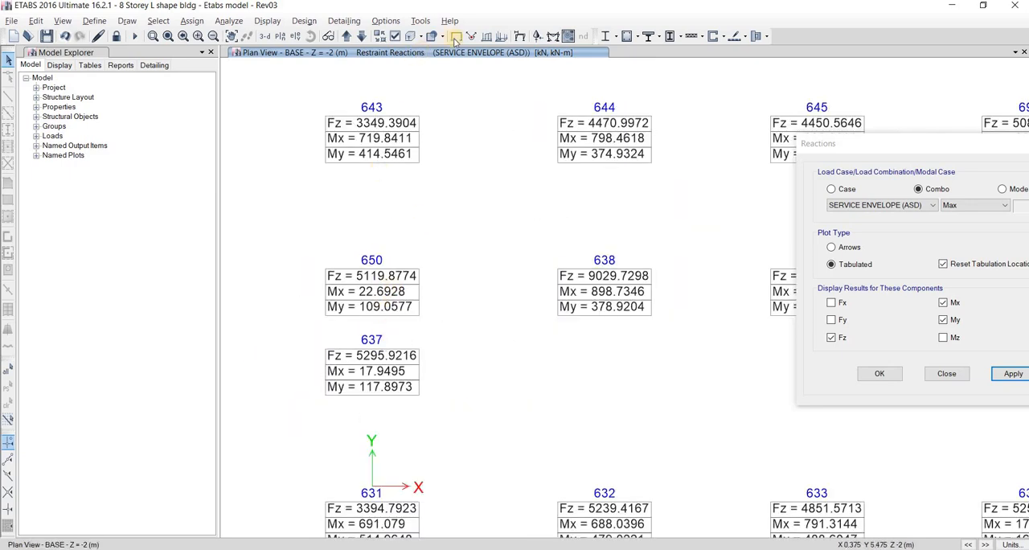
Return the base plan to its undeformed display and examine the wall's end joints along the Y axis
key(F4)
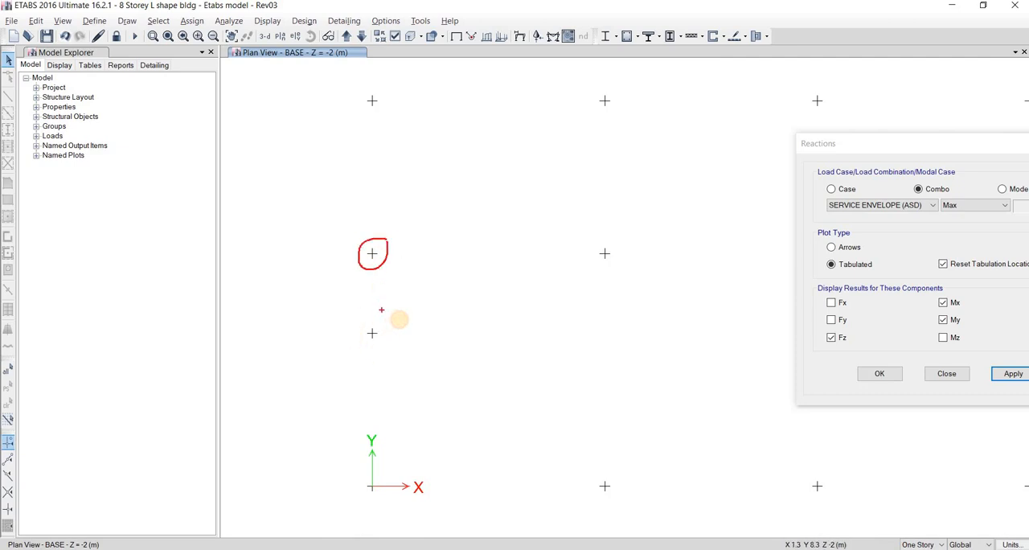
key(Escape)
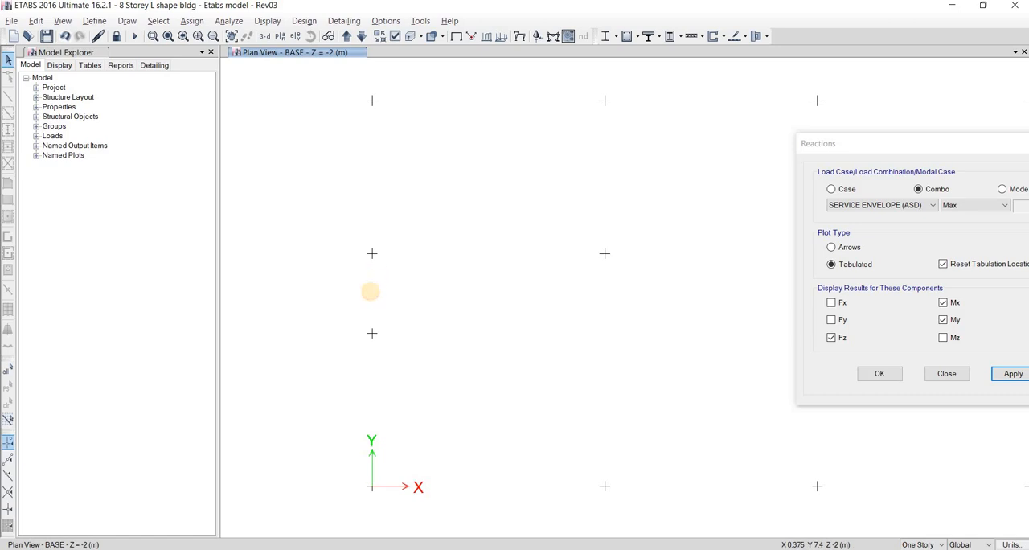
key(ctrl+2)
drag(371, 286, 375, 291)
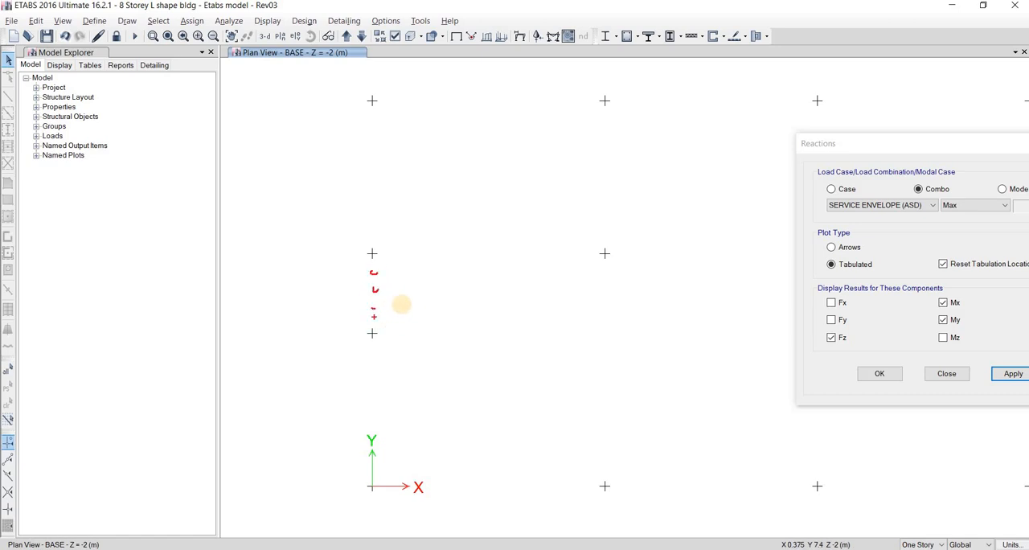
mouse_move(394, 241)
mouse_down()
mouse_move(339, 267)
mouse_move(392, 251)
mouse_move(374, 254)
mouse_move(394, 239)
mouse_up()
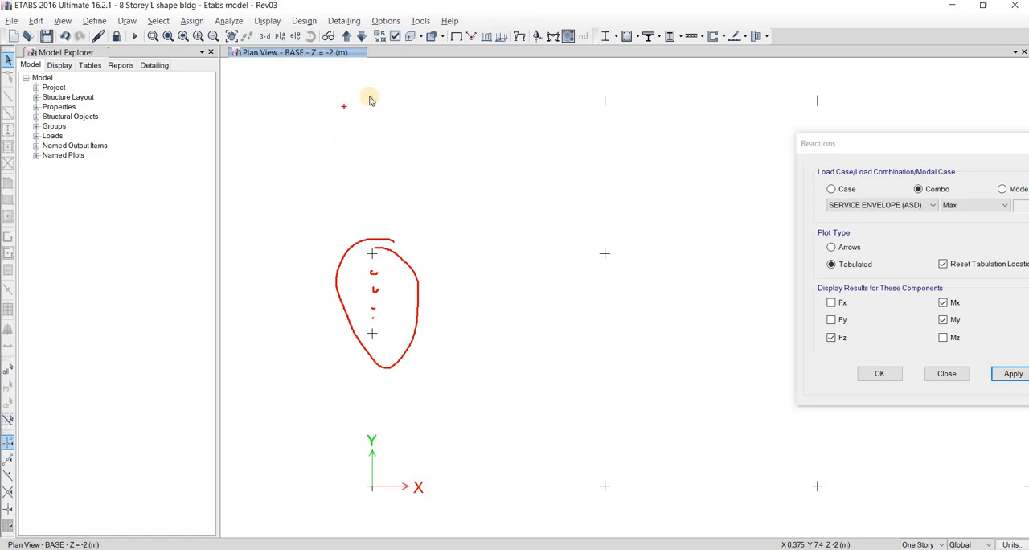
key(Escape)
Switch to the 3-D view, orbit to wall SW-2A, and display the tabulated SERVICE ENVELOPE (ASD) Max reactions
click(265, 37)
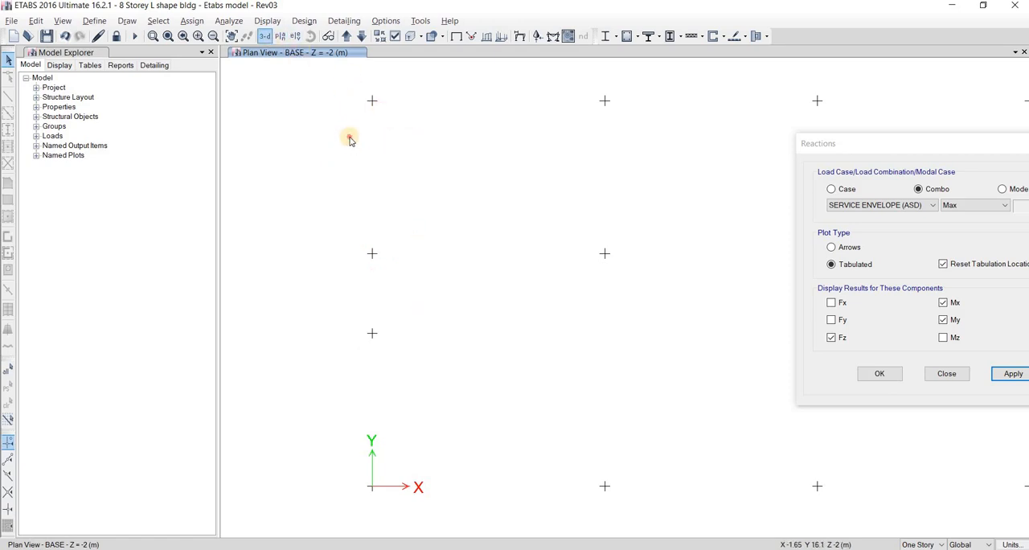
click(310, 37)
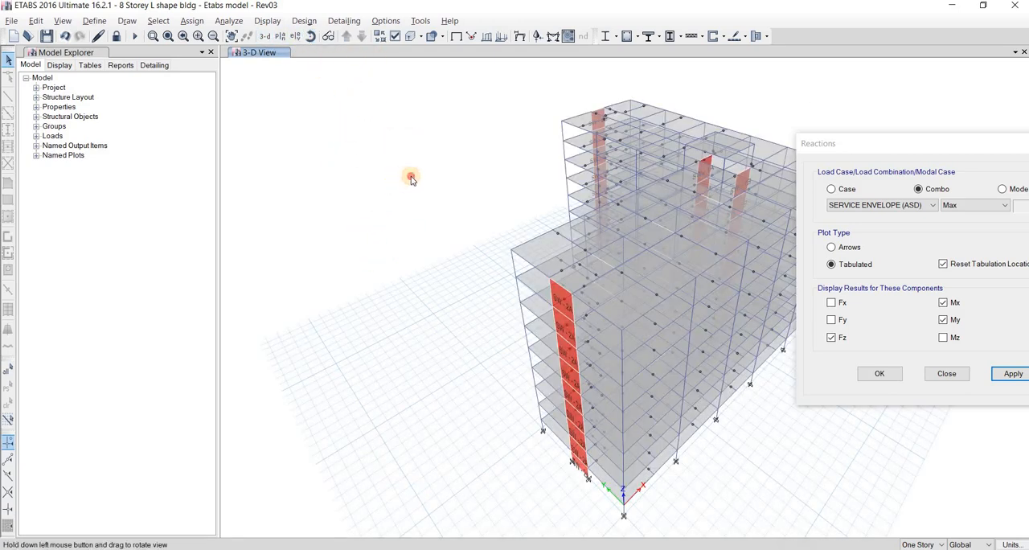
drag(523, 275, 659, 450)
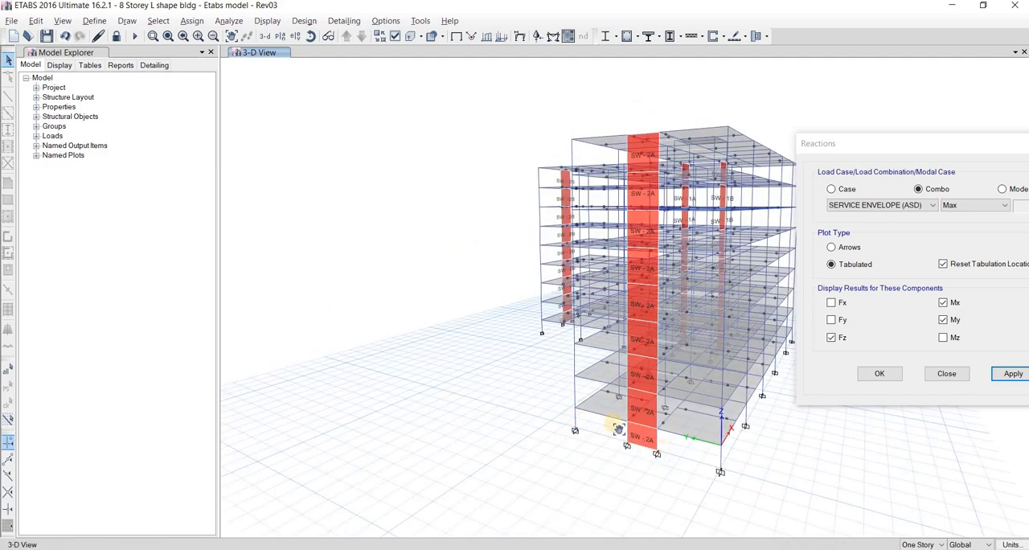
scroll(627, 466, up, 5)
click(1015, 377)
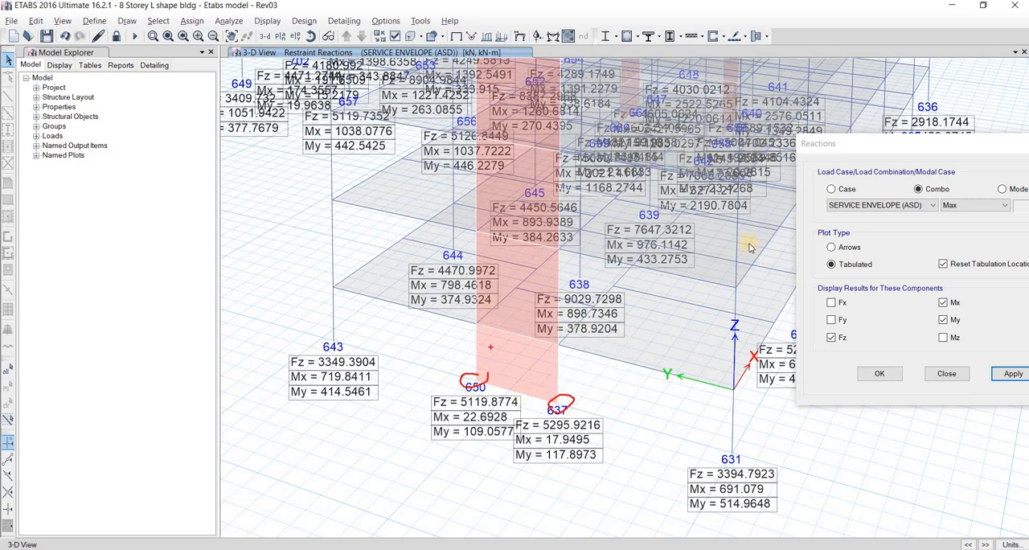
Plot the reactions as arrows with only the Fz component, and compare the values at both ends of wall SW-2A's base
click(998, 373)
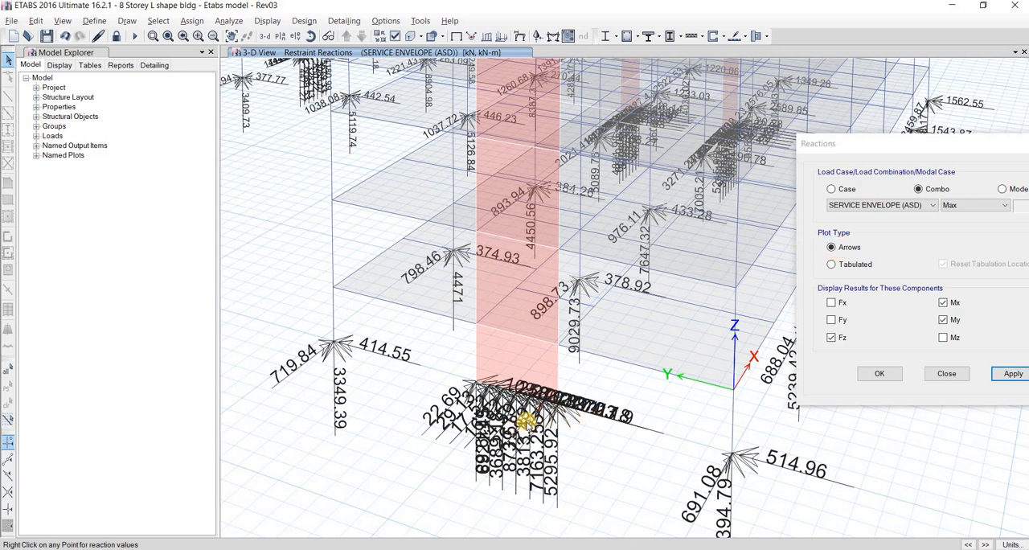
scroll(523, 402, up, 5)
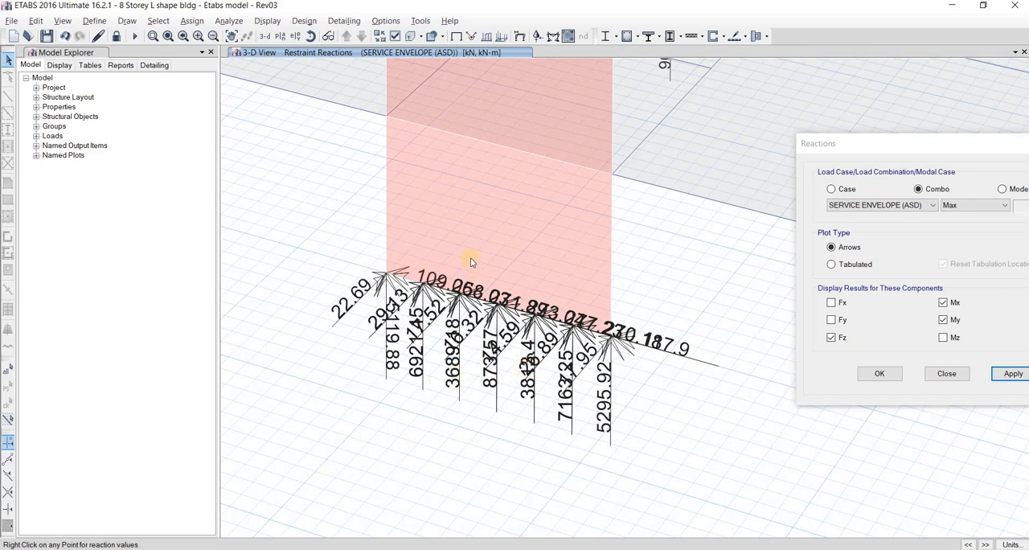
drag(957, 143, 771, 127)
click(790, 299)
click(853, 355)
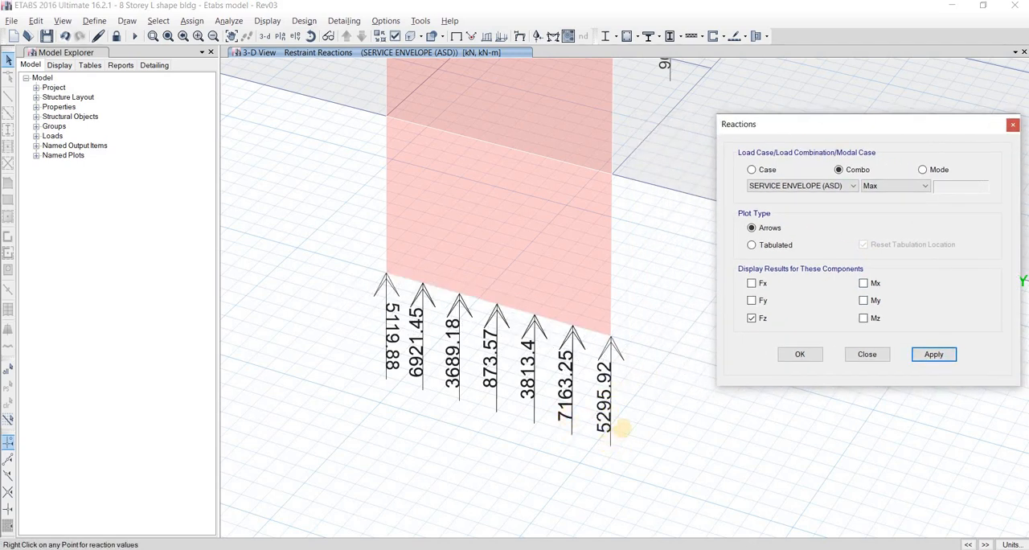
mouse_move(623, 428)
mouse_down()
mouse_move(595, 437)
mouse_move(554, 430)
mouse_up()
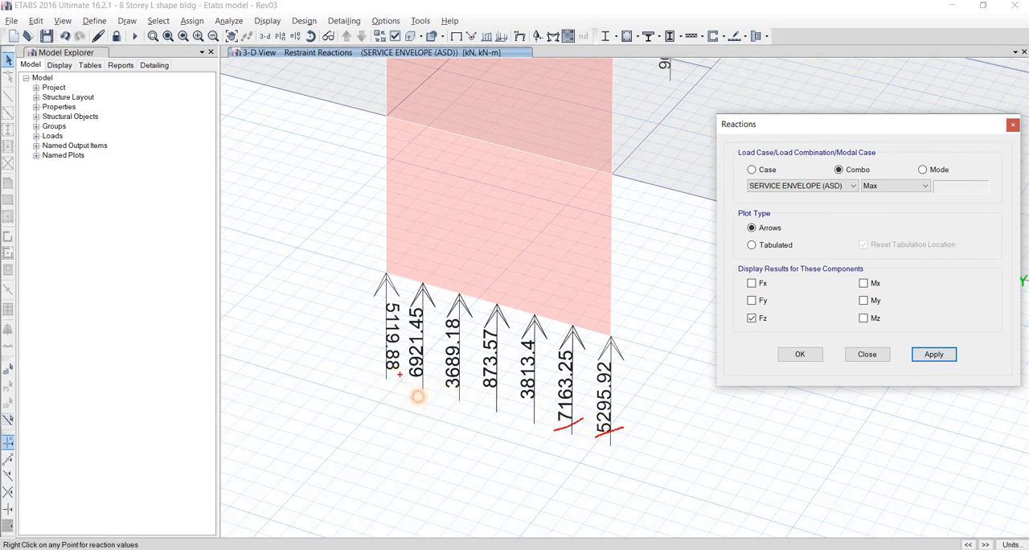
drag(398, 375, 361, 384)
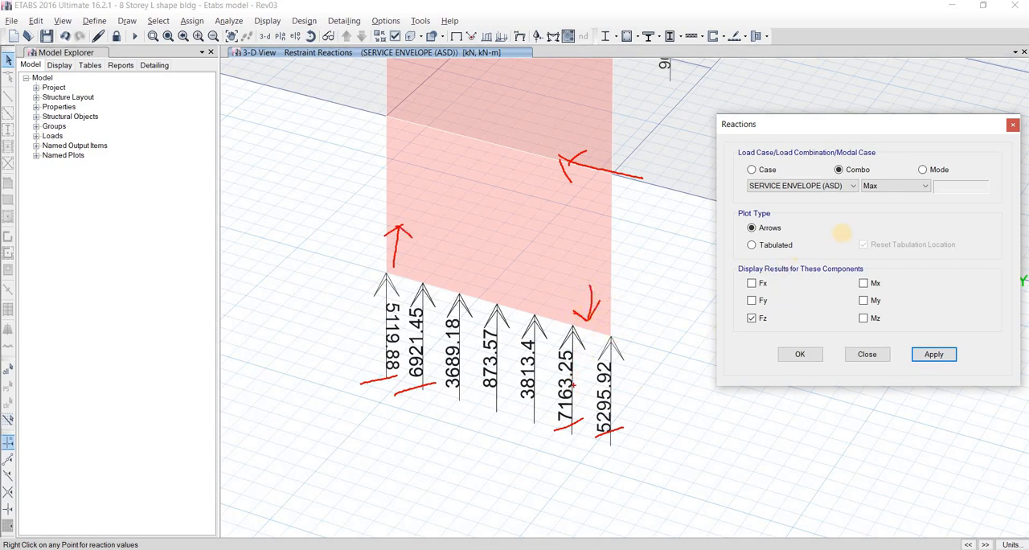
Plot the Fz reaction arrows at the base of wall SW-2A for load case RSY
key(Escape)
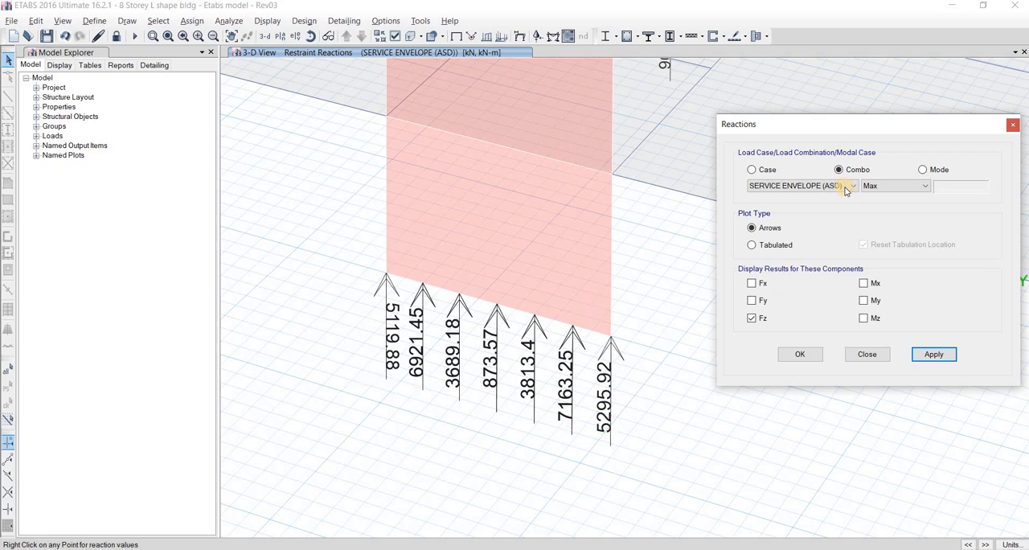
click(846, 188)
click(832, 190)
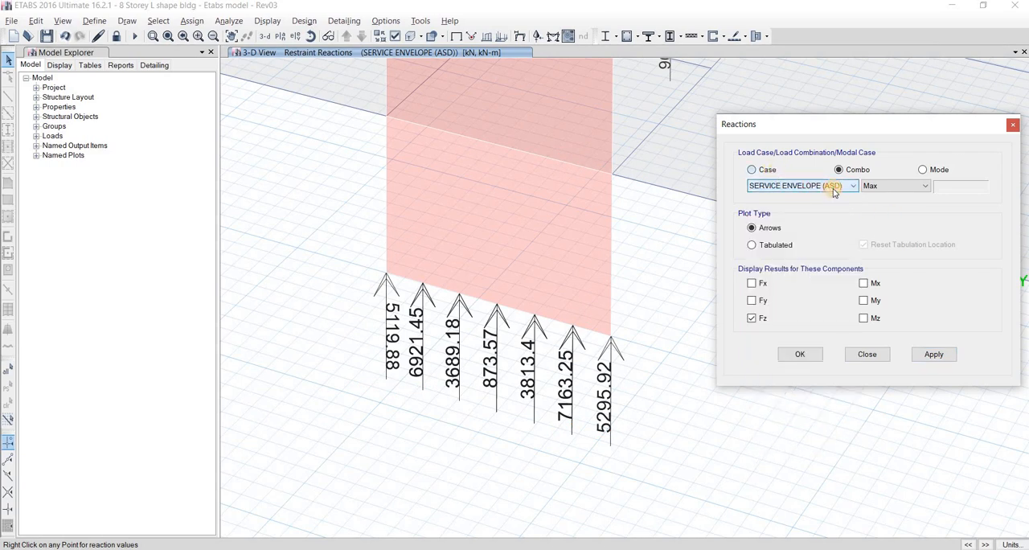
click(751, 170)
click(804, 186)
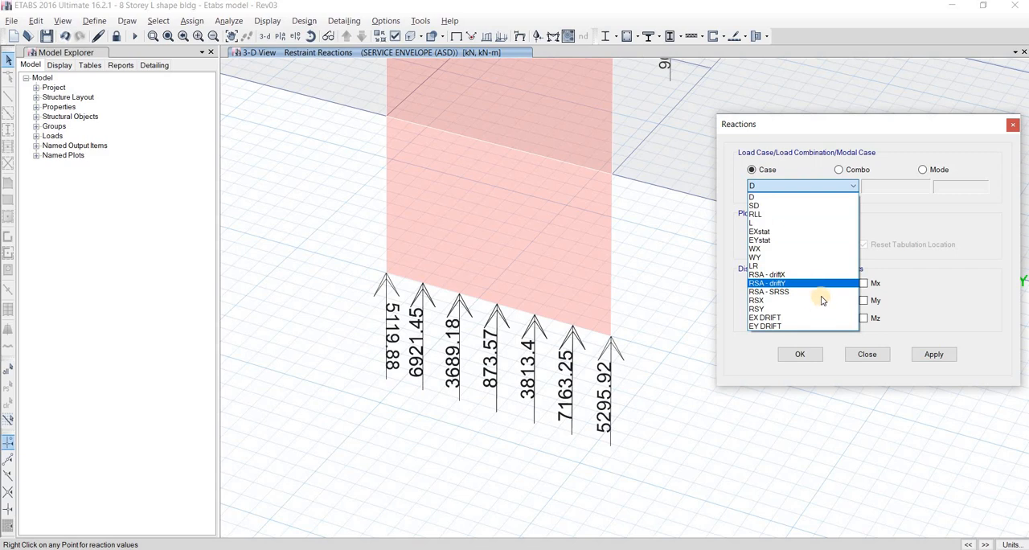
click(792, 309)
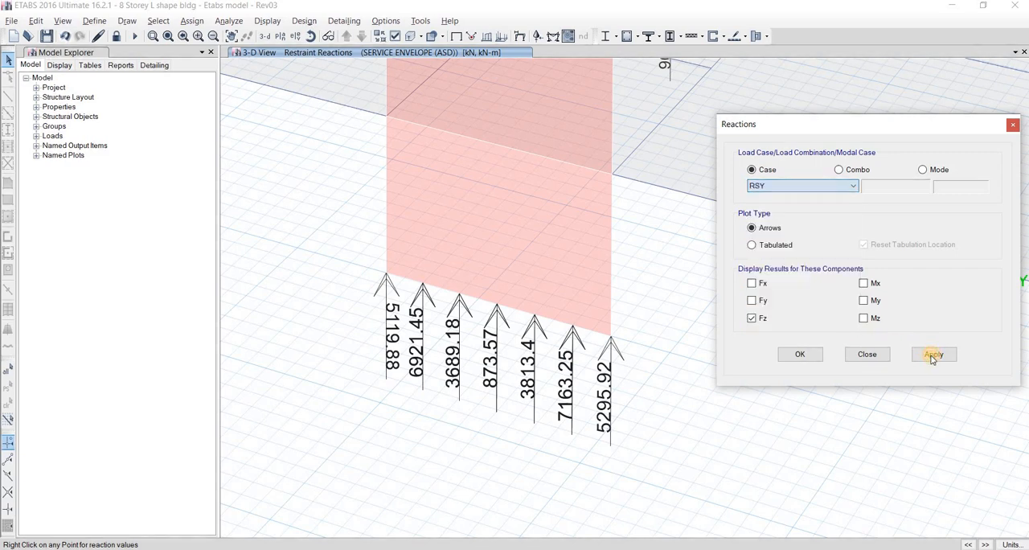
click(933, 354)
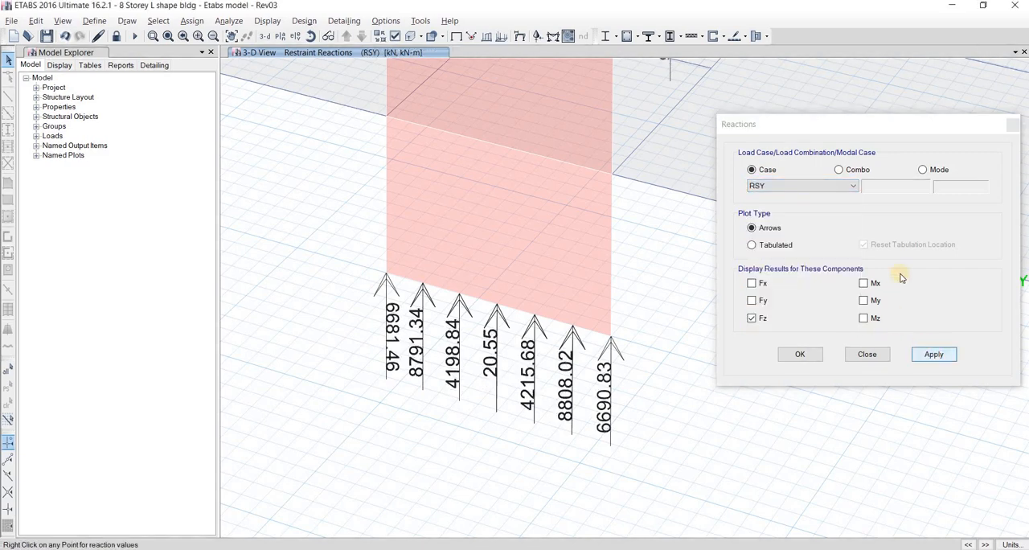
Plot the Fz reaction arrows for wind case WY and compare their directions at both ends of the wall
click(805, 186)
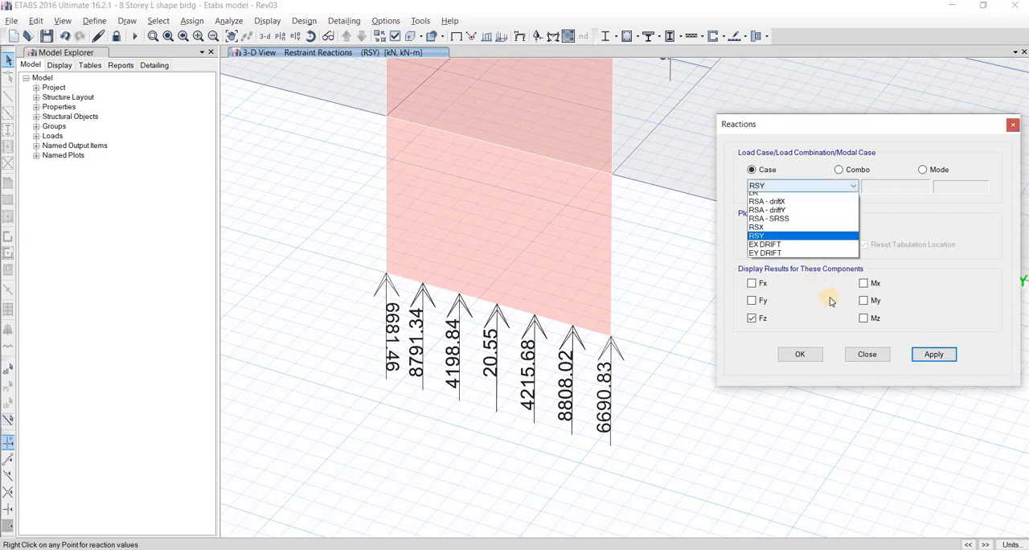
click(817, 259)
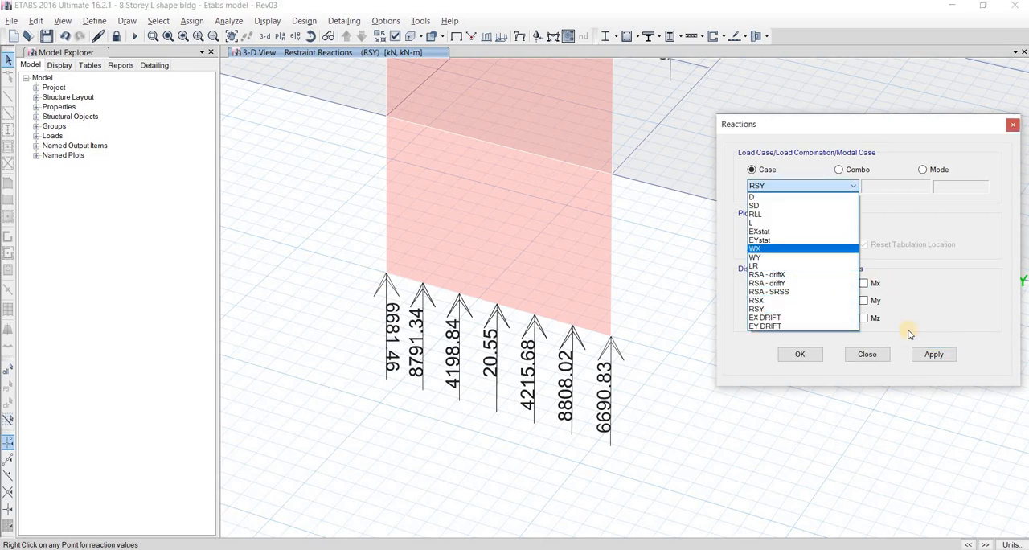
click(932, 353)
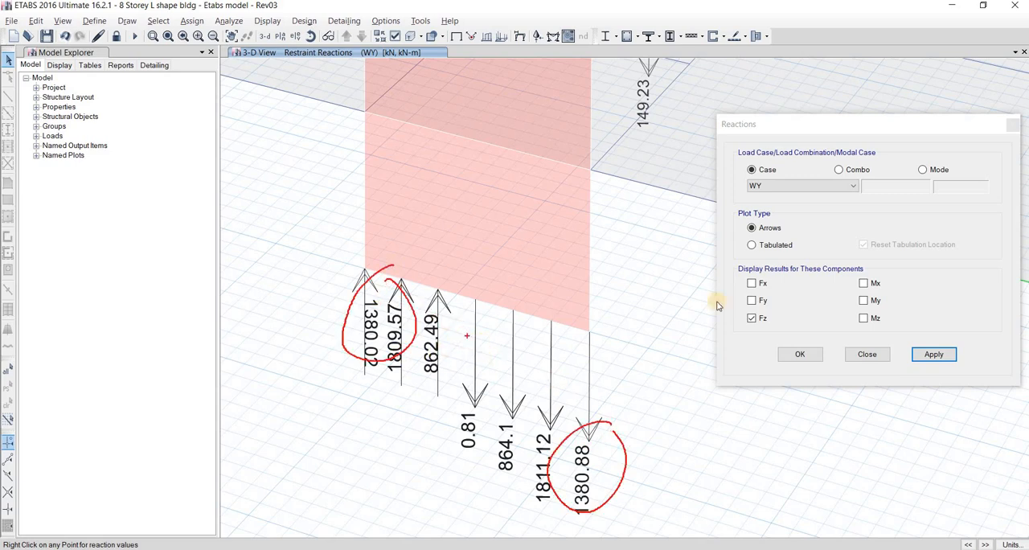
Plot the Fz reactions for combination ULT ENVE STATIC with Absolute Max, close the reaction settings and view the whole building
click(850, 190)
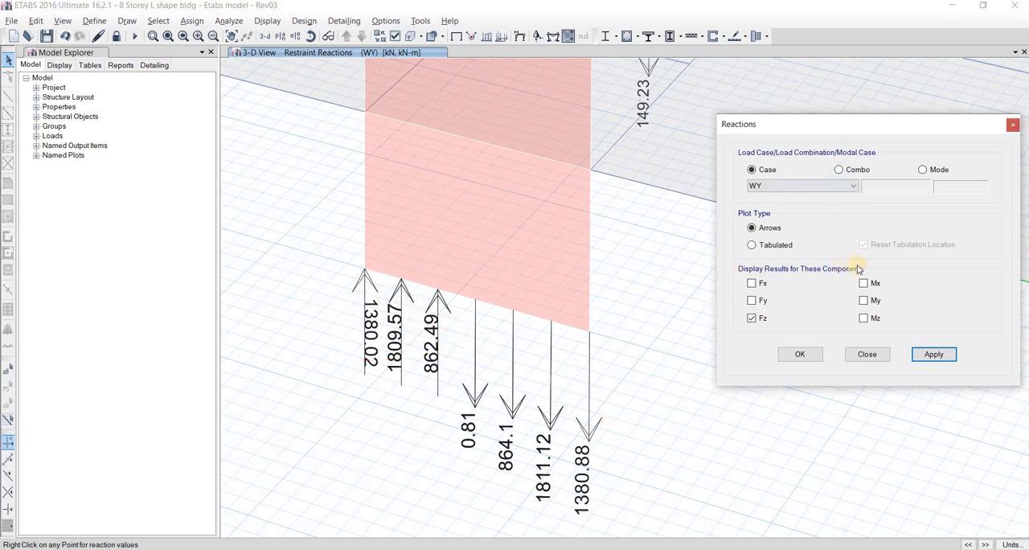
scroll(802, 363, down, 8)
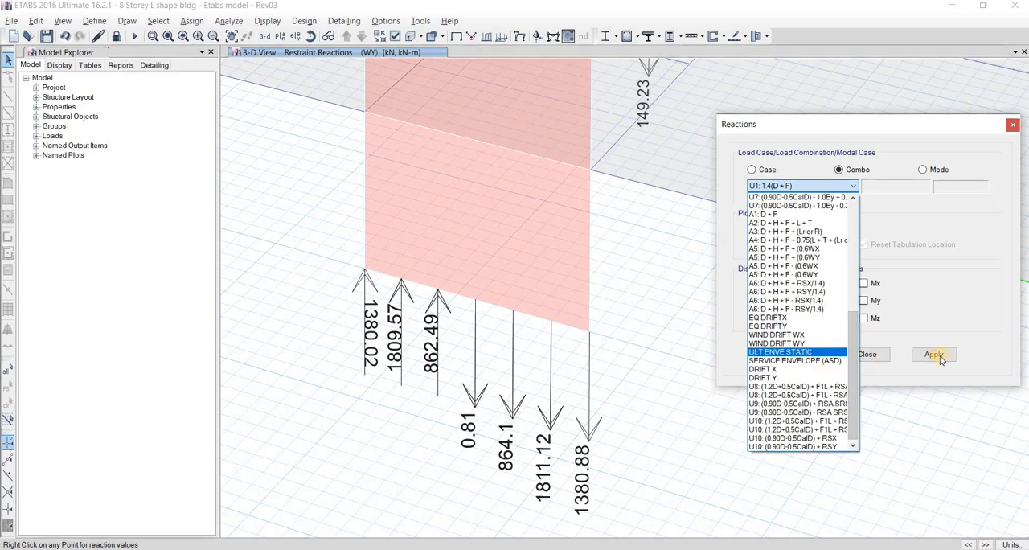
click(650, 378)
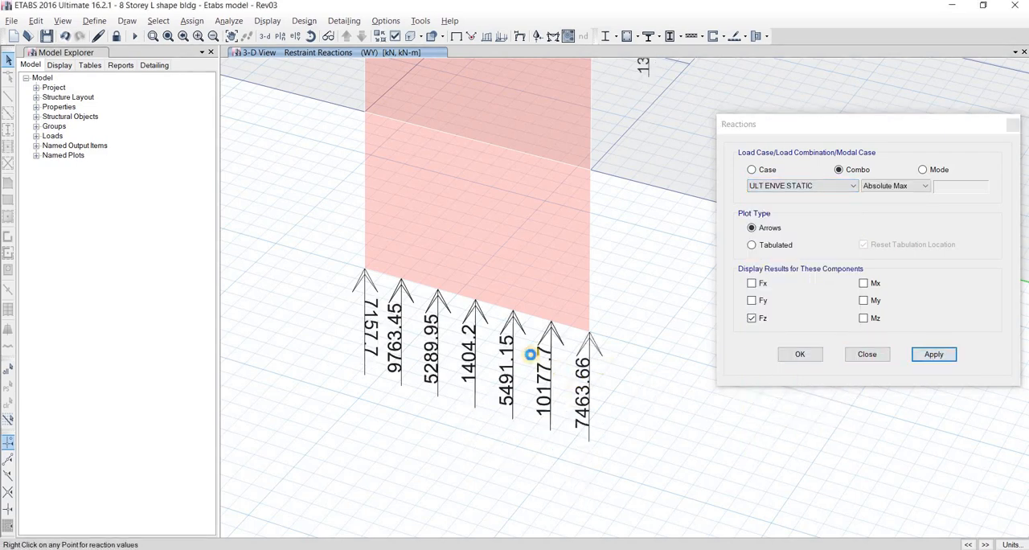
middle_drag(520, 343, 509, 336)
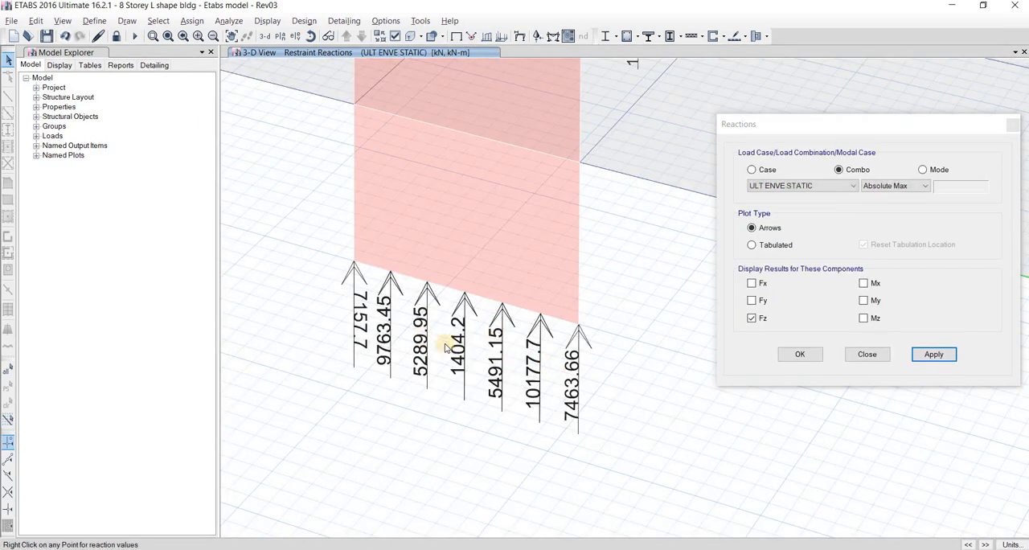
click(861, 363)
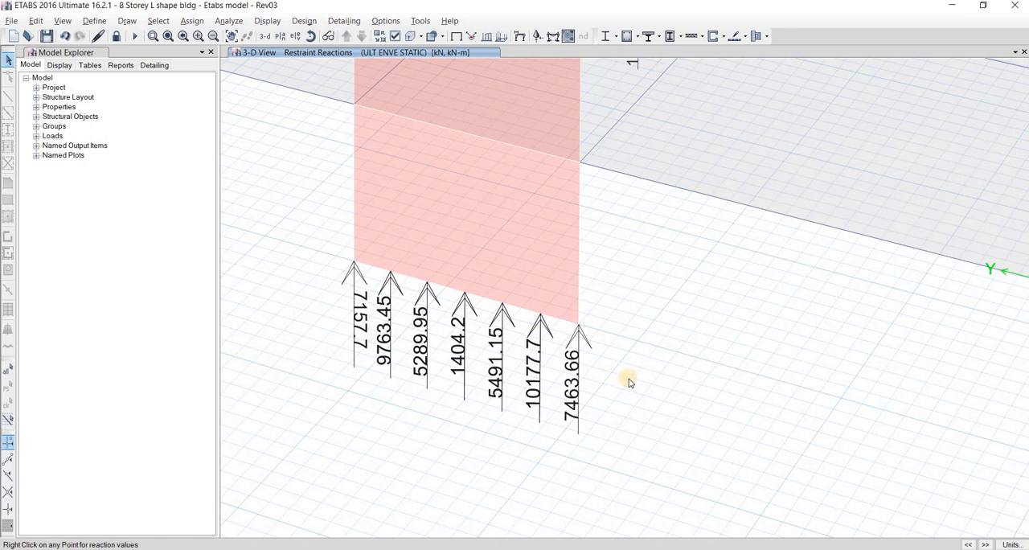
scroll(625, 379, down, 5)
middle_drag(595, 297, 519, 318)
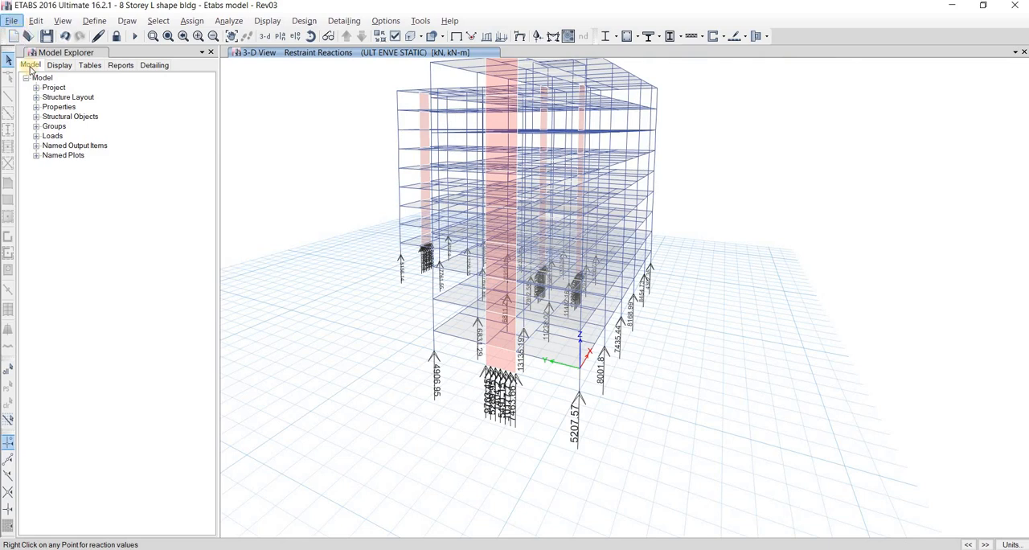
Start exporting the BASE story as a SAFE V12 .f2k file, including floor loads and loads from above
click(14, 22)
mouse_move(229, 138)
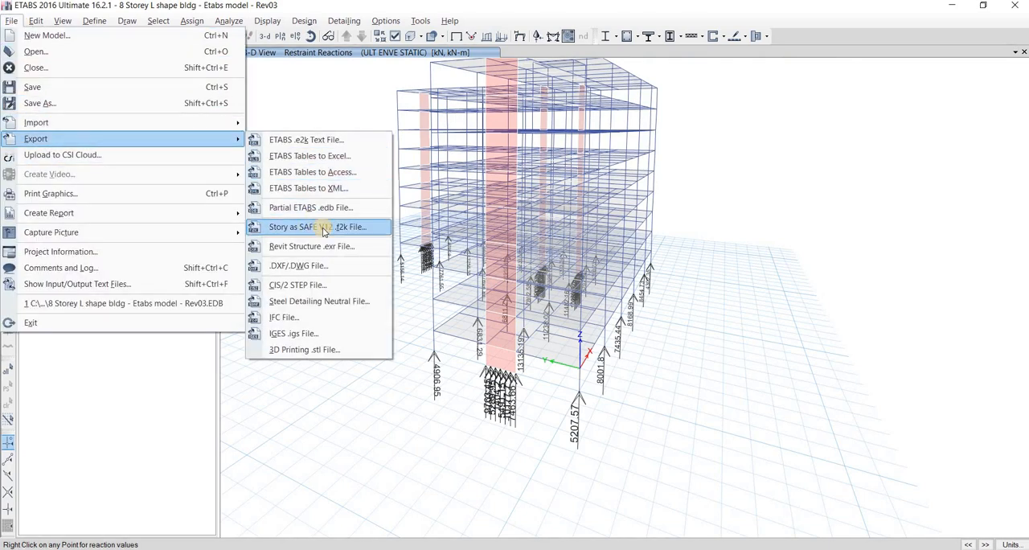
click(529, 188)
click(423, 254)
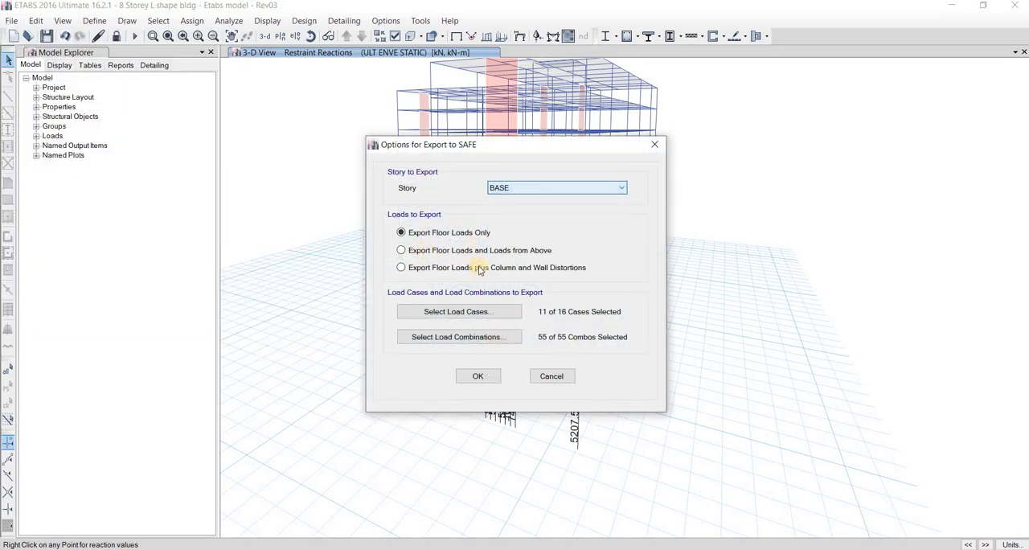
Select load cases D, SD, RLL, L, WX, WY, LR, RSX and RSY for the SAFE export
click(454, 311)
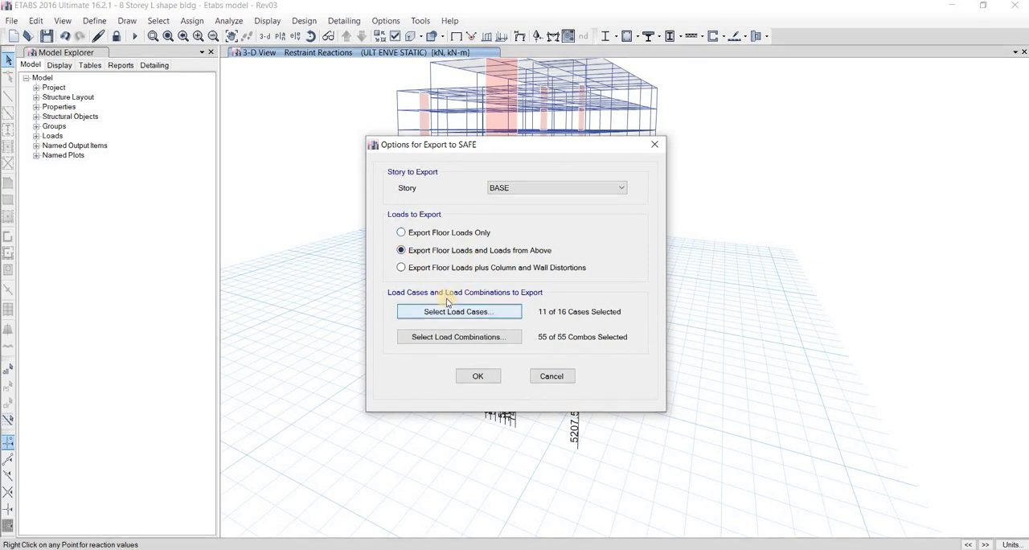
drag(440, 196, 454, 223)
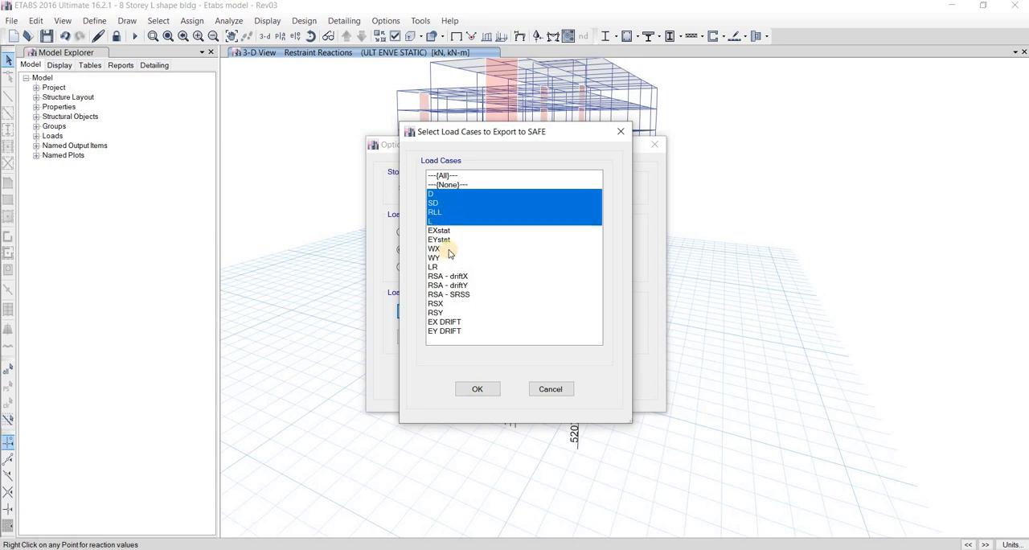
ctrl+click(451, 250)
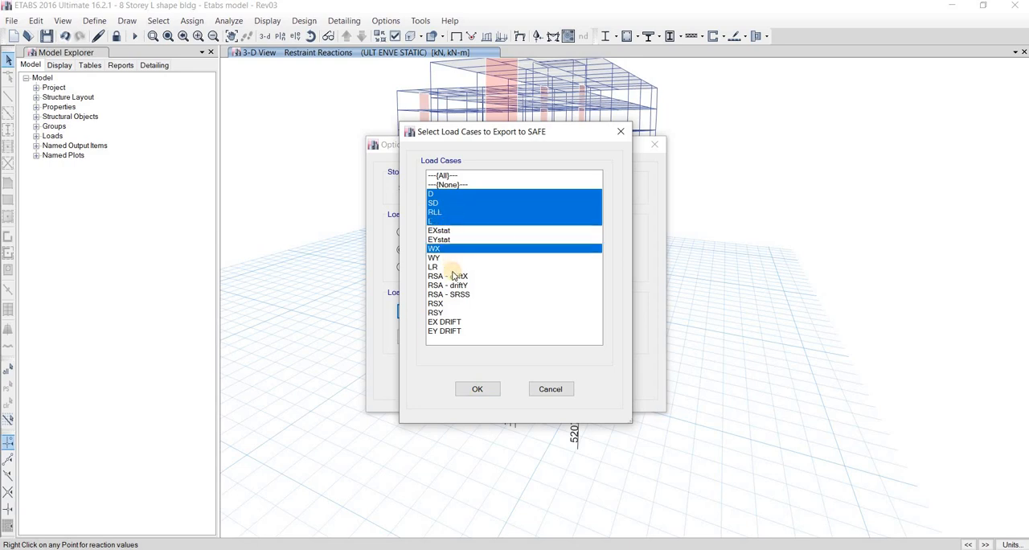
ctrl+click(465, 258)
ctrl+click(492, 267)
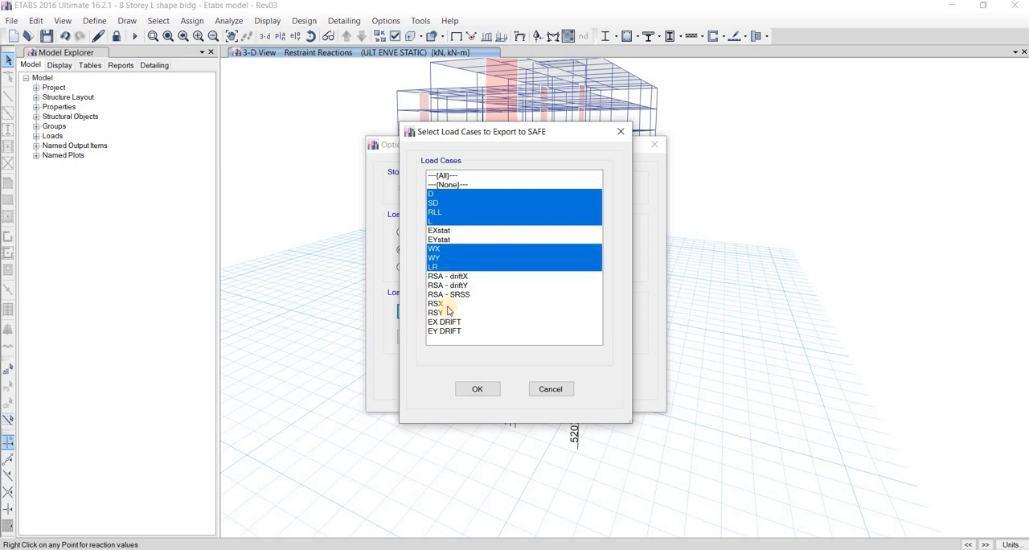
ctrl+click(481, 304)
ctrl+click(471, 312)
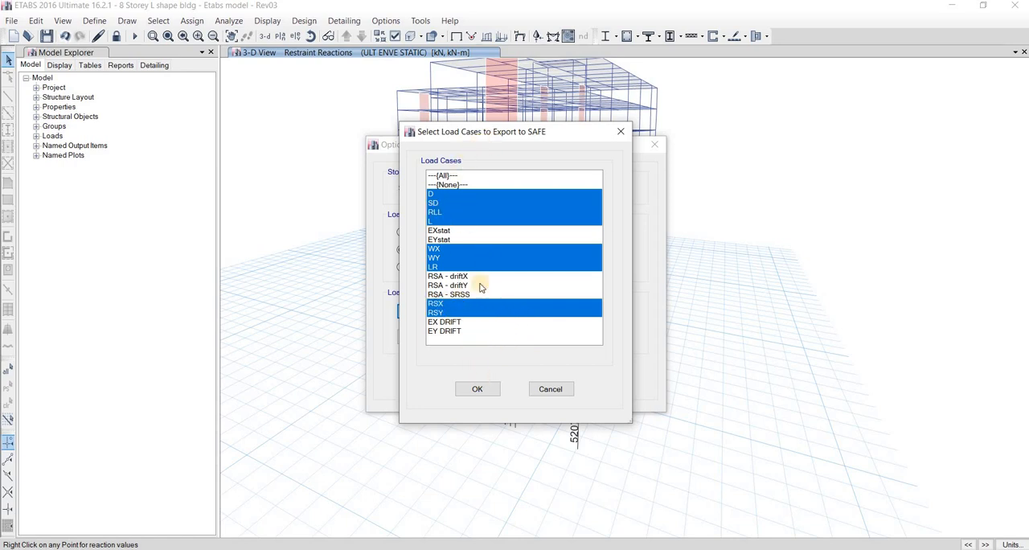
click(481, 391)
Include all load combinations in the SAFE export and accept the export options
click(459, 337)
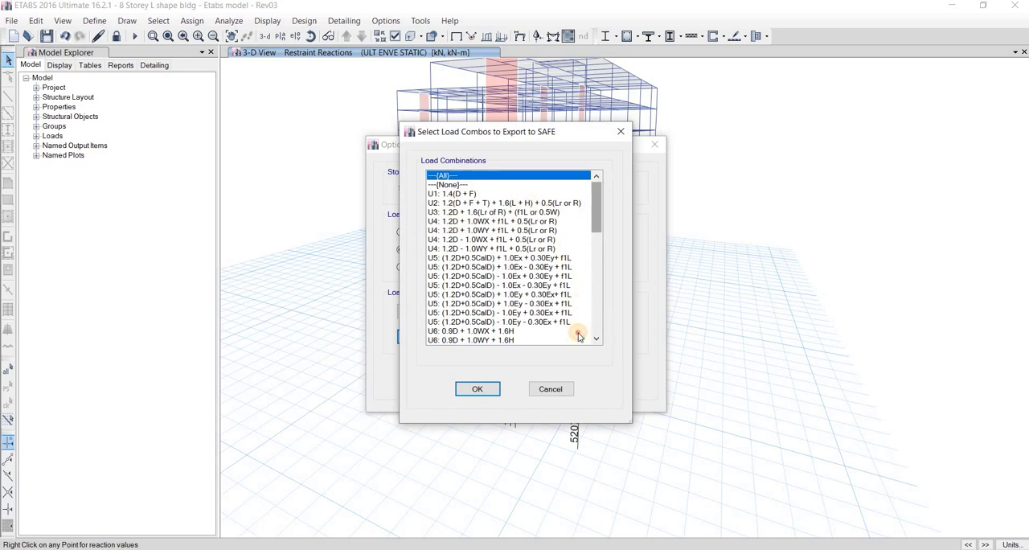
scroll(571, 239, down, 13)
scroll(475, 212, up, 11)
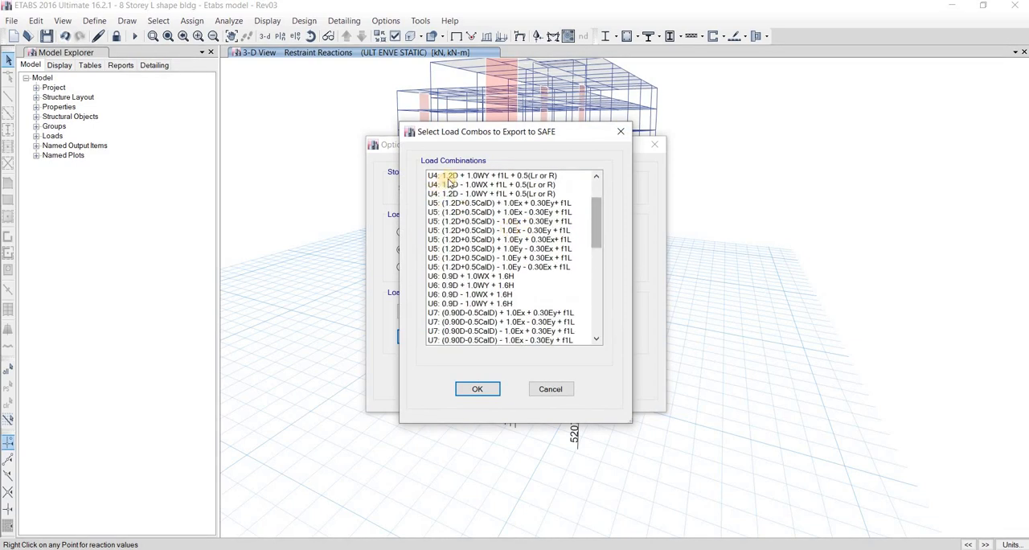
scroll(462, 207, up, 3)
click(452, 184)
key(Up)
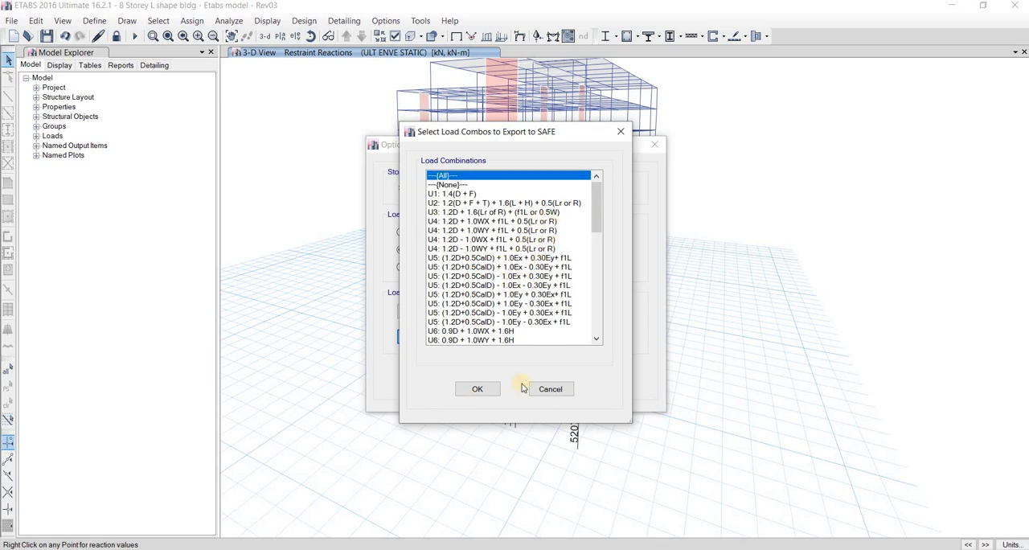
click(480, 390)
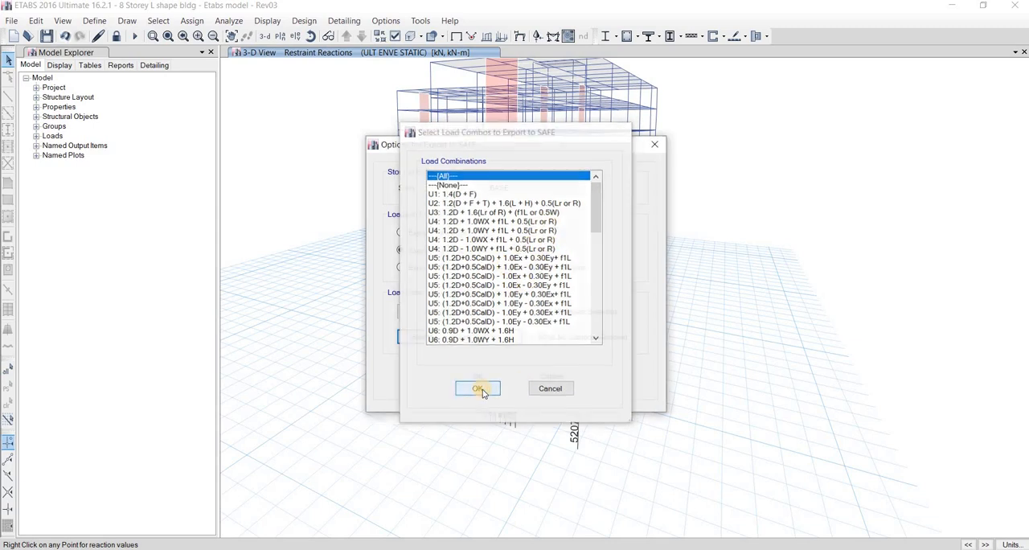
click(477, 376)
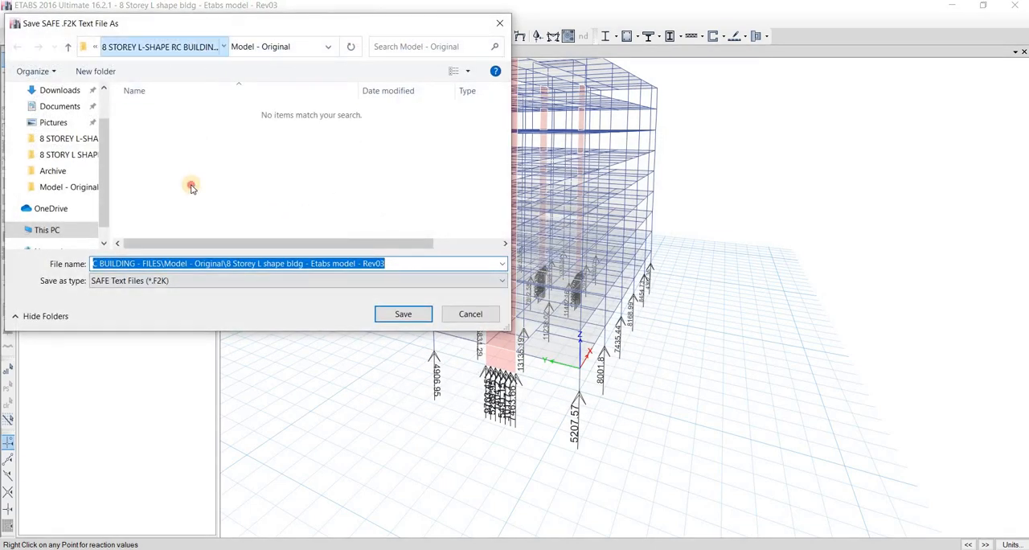
Create and open a folder named "Safe model - for foundation analysis & design" inside 8 STOREY L-SHAPE RC BUILDING - FILES
click(147, 47)
key(ctrl+shift+n)
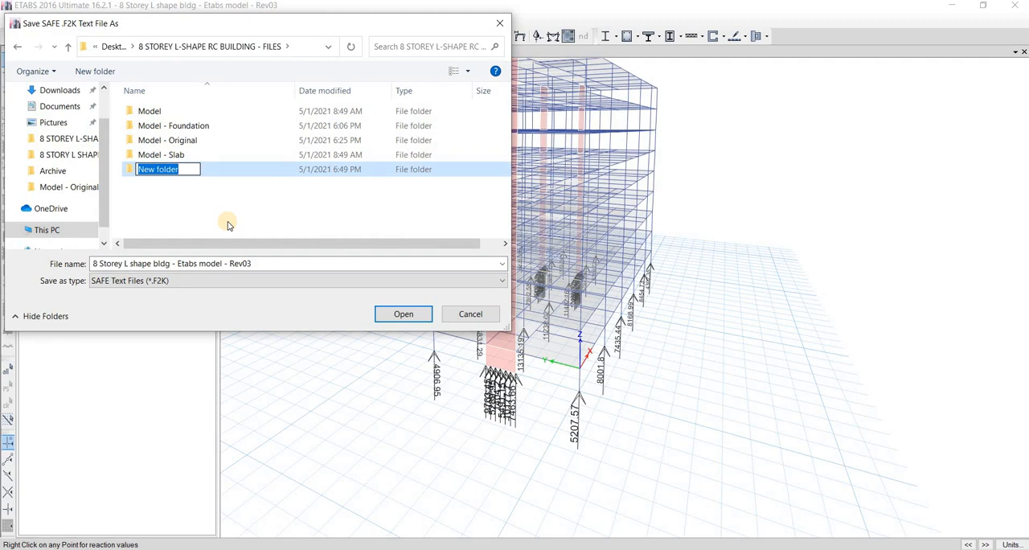
key(Caps_Lock)
text(Sa)
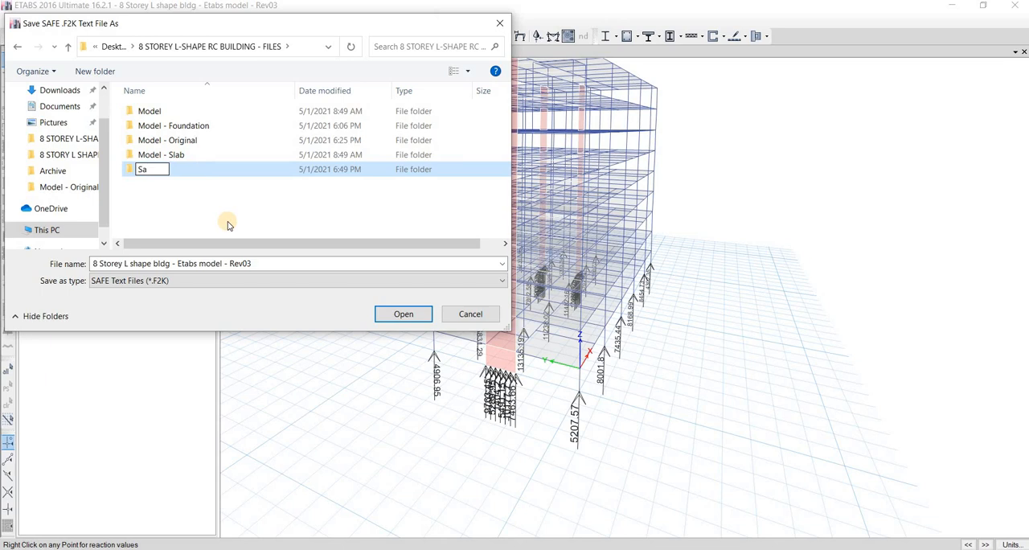
text(fe model - for fou)
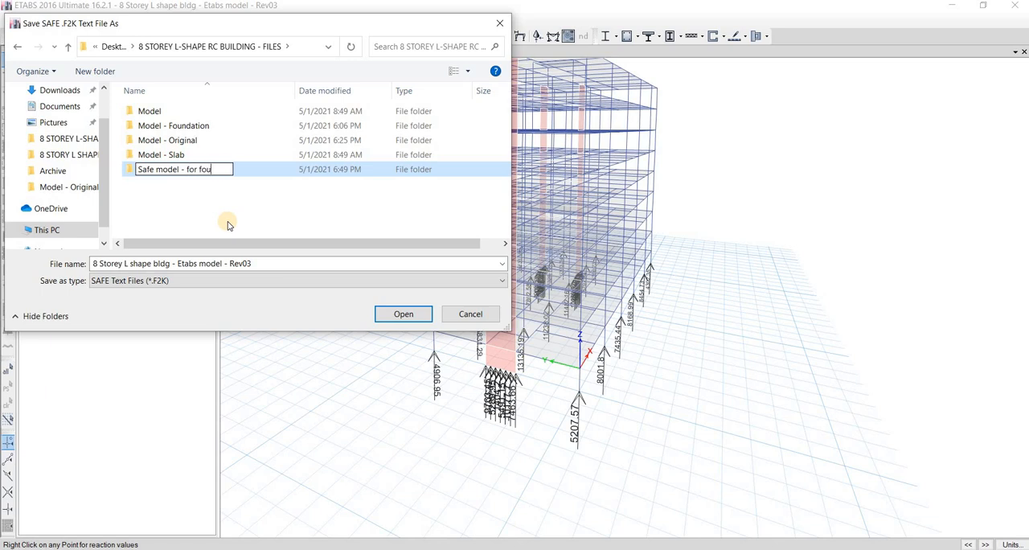
text(ndation analysis &)
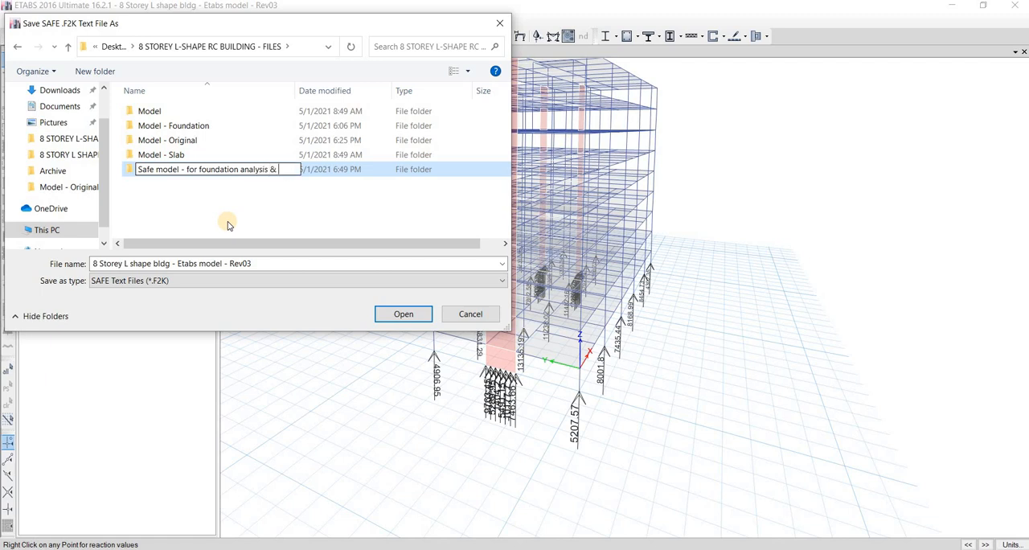
text(gn)
key(Return)
key(Return)
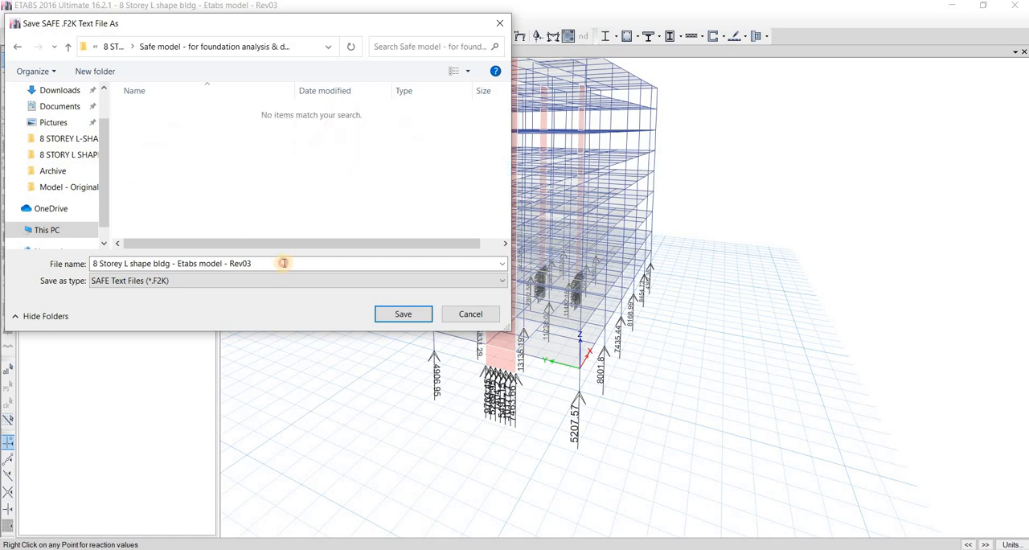
Save the SAFE text file as "8 Storey L shape bldg - Etabs model - Rev03" and return the 3-D view to its undeformed display
click(298, 263)
click(270, 264)
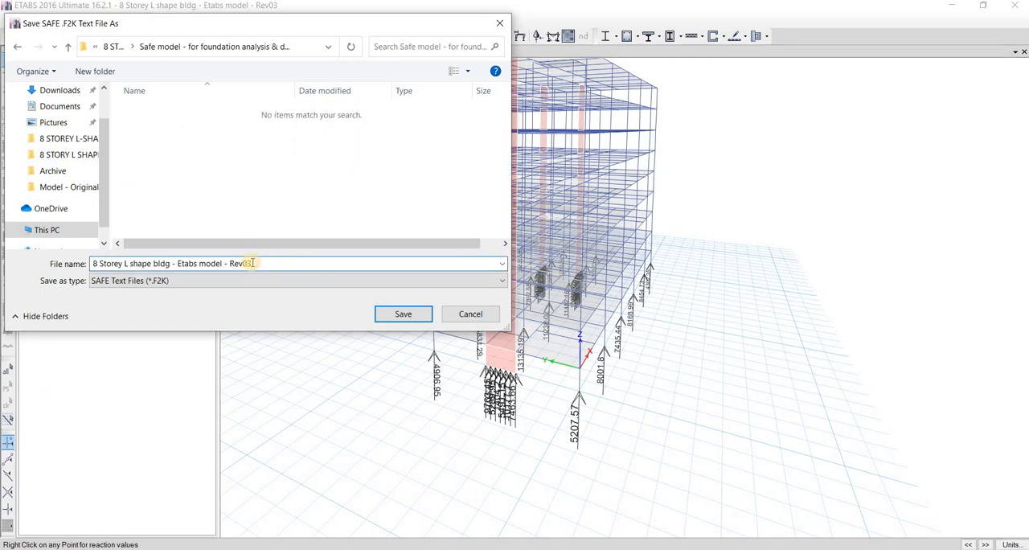
click(404, 315)
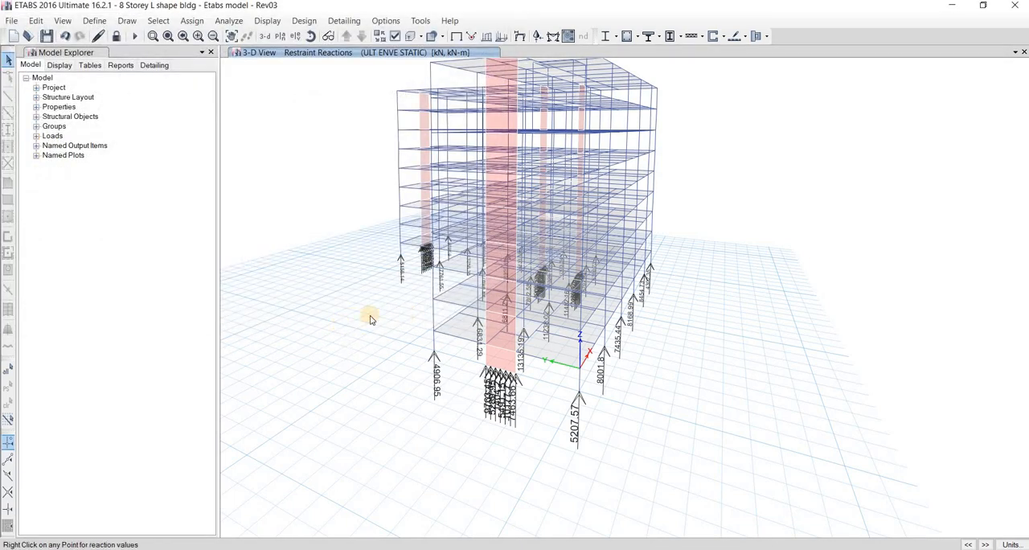
middle_drag(398, 204, 397, 224)
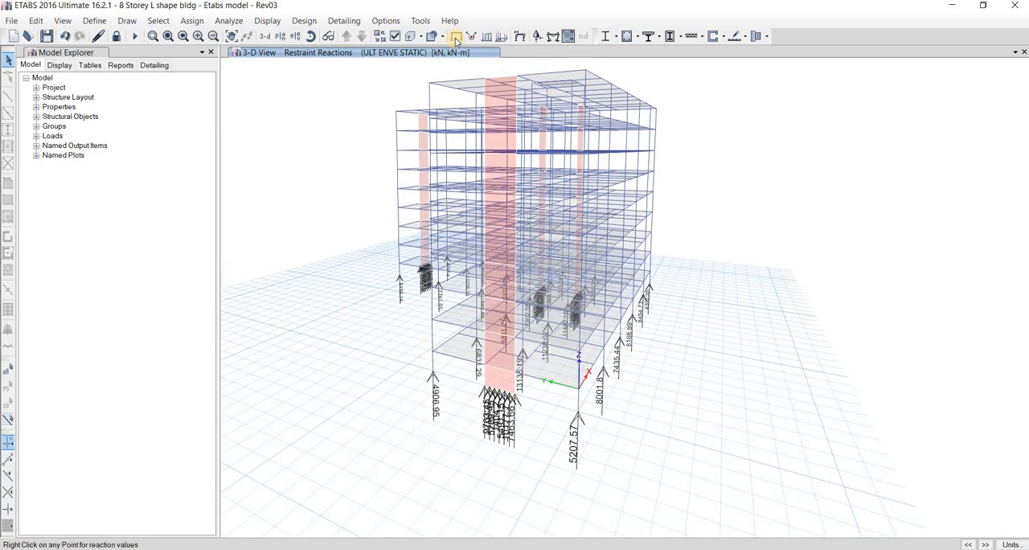
key(F4)
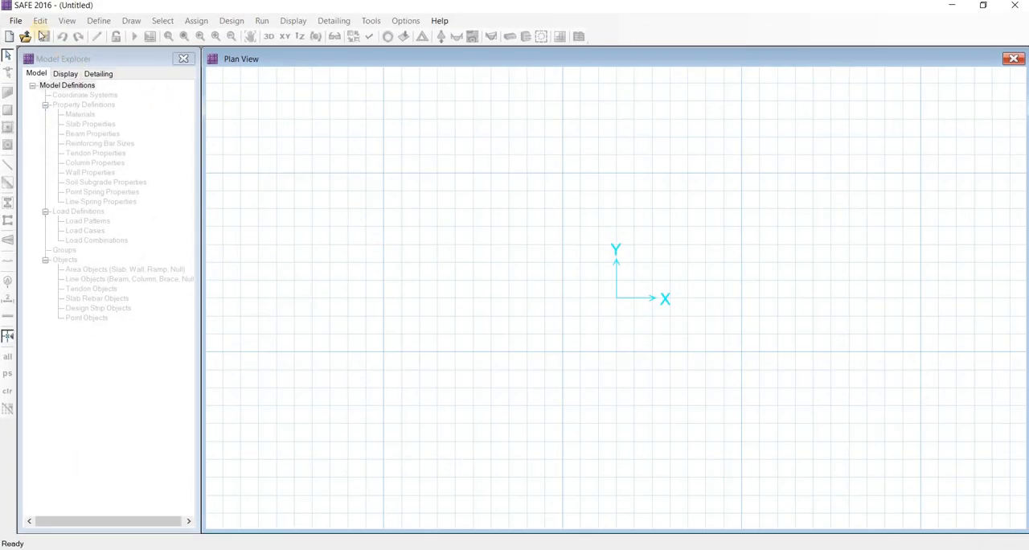
In SAFE 2016, import "8 Storey L shape bldg - Etabs model - Rev03.F2K" from the folder for foundation analysis and design
click(17, 24)
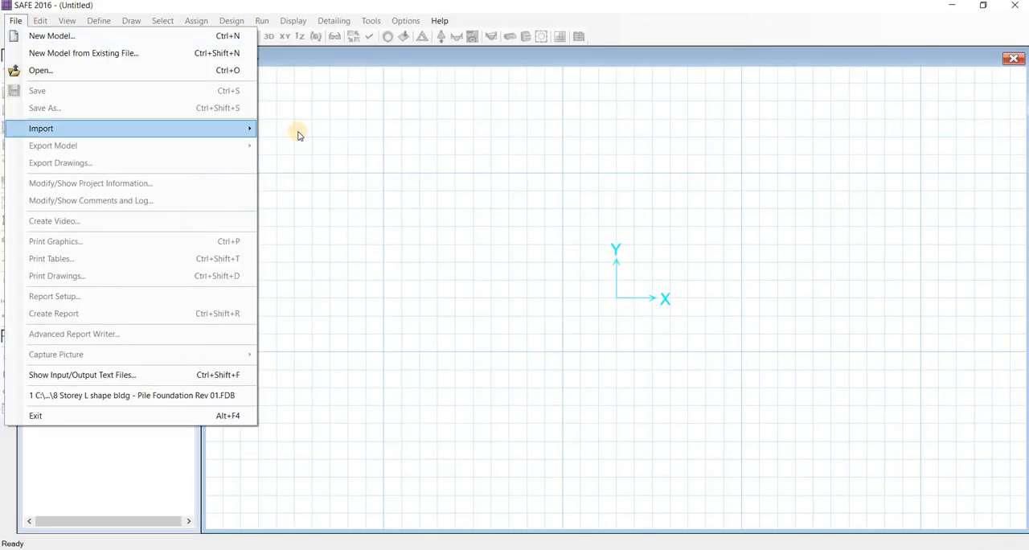
mouse_move(174, 131)
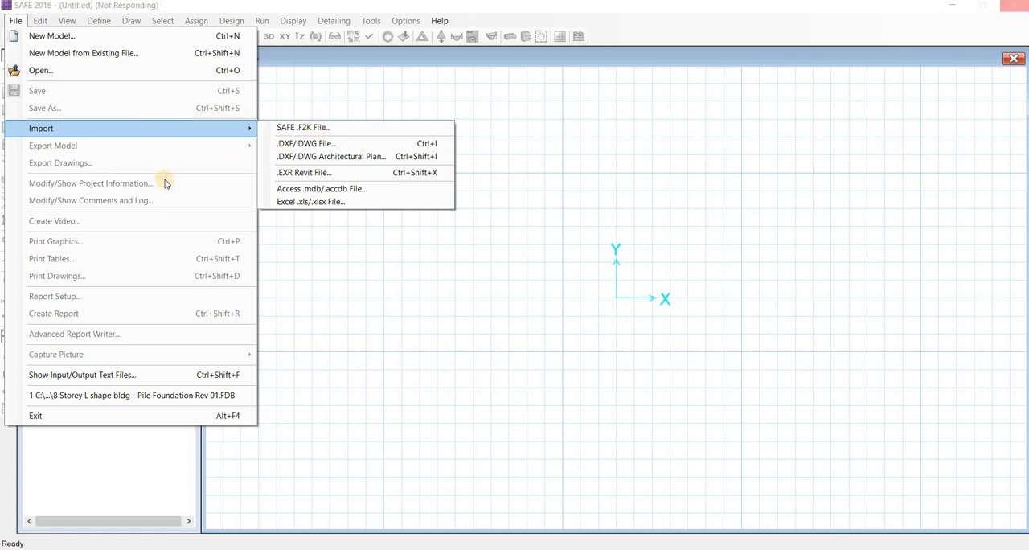
click(149, 47)
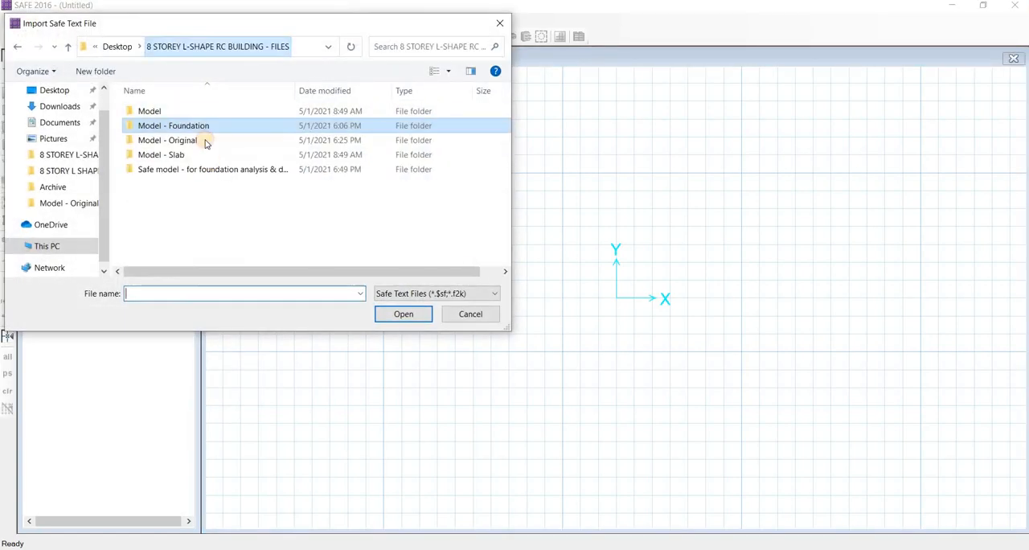
click(215, 169)
click(395, 314)
click(213, 112)
click(394, 312)
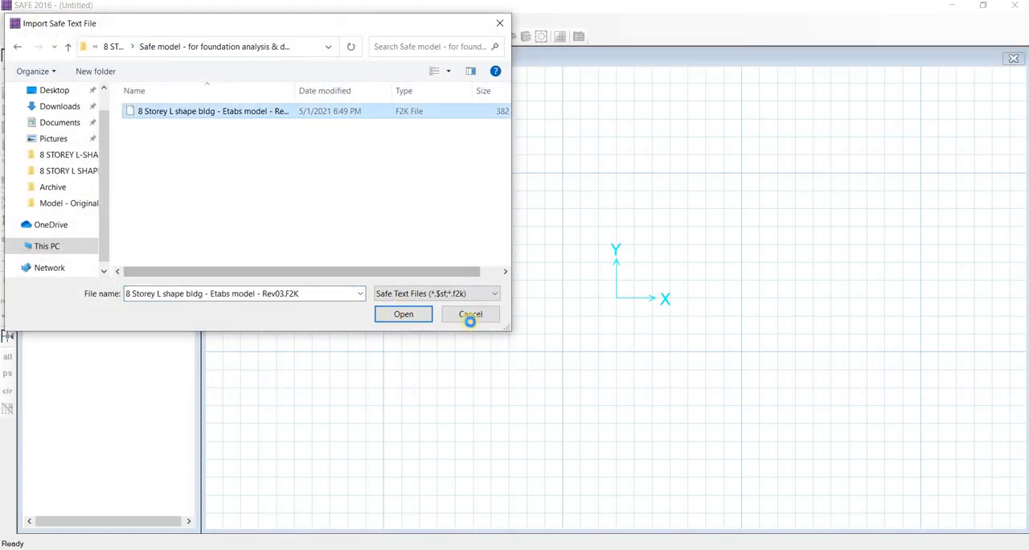
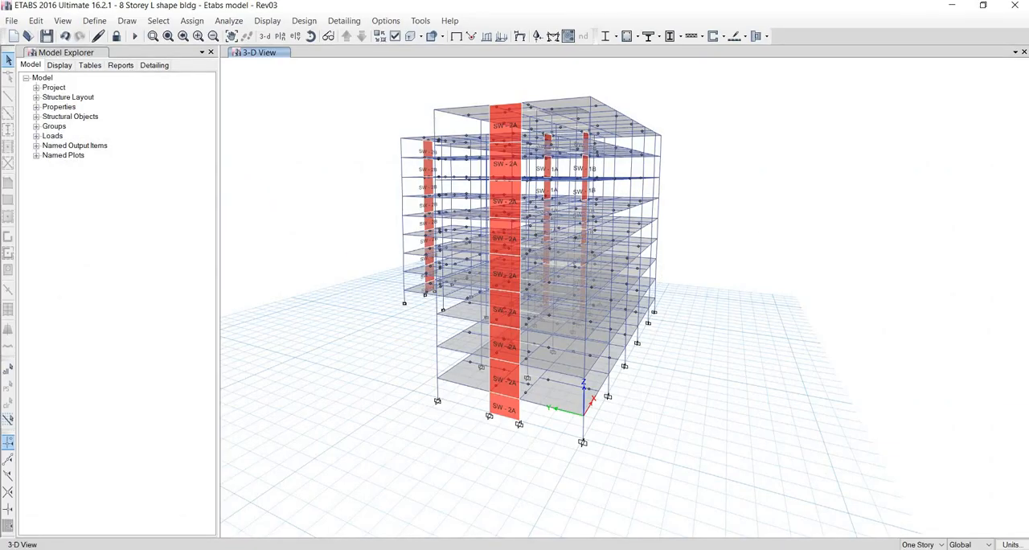
mouse_move(580, 548)
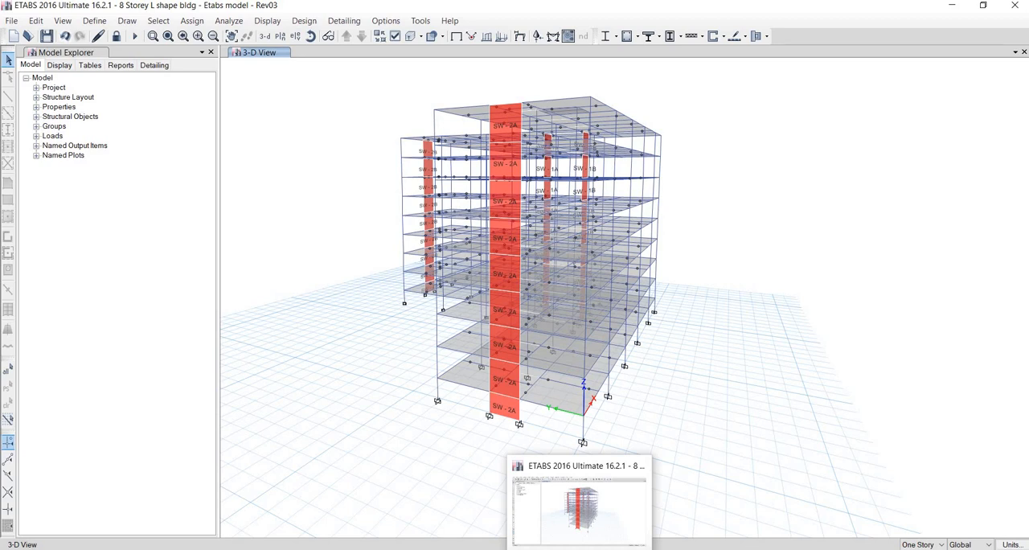
key(super)
text(pro)
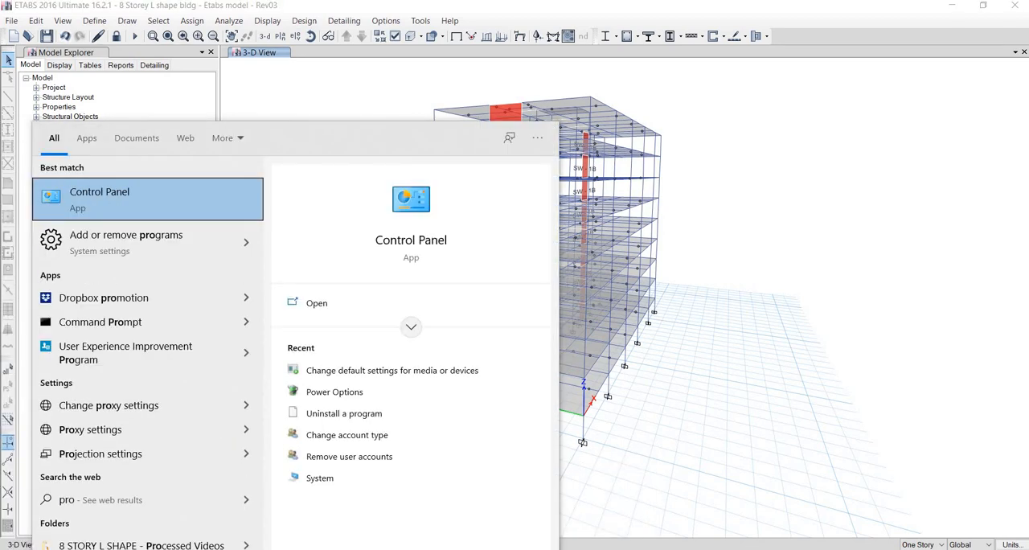
Switch to SAFE 2016 and import the text file "8 Storey L shape bldg - Etabs model - Rev03.F2K"
click(418, 457)
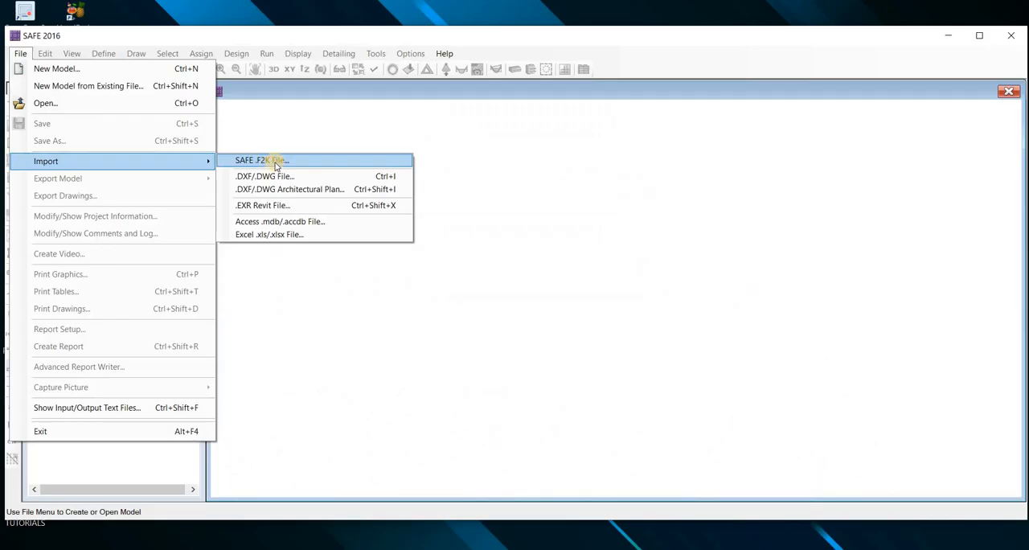
click(277, 163)
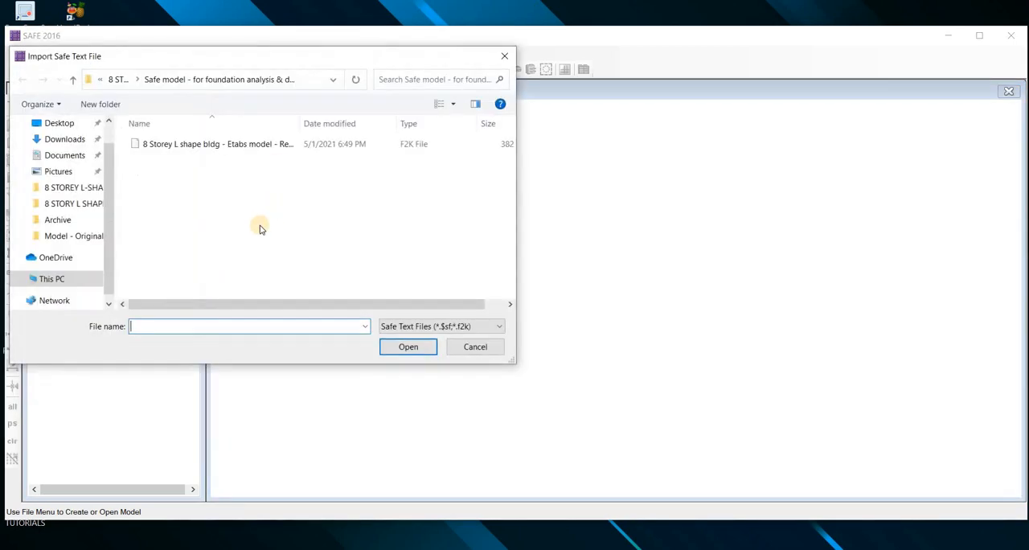
click(213, 150)
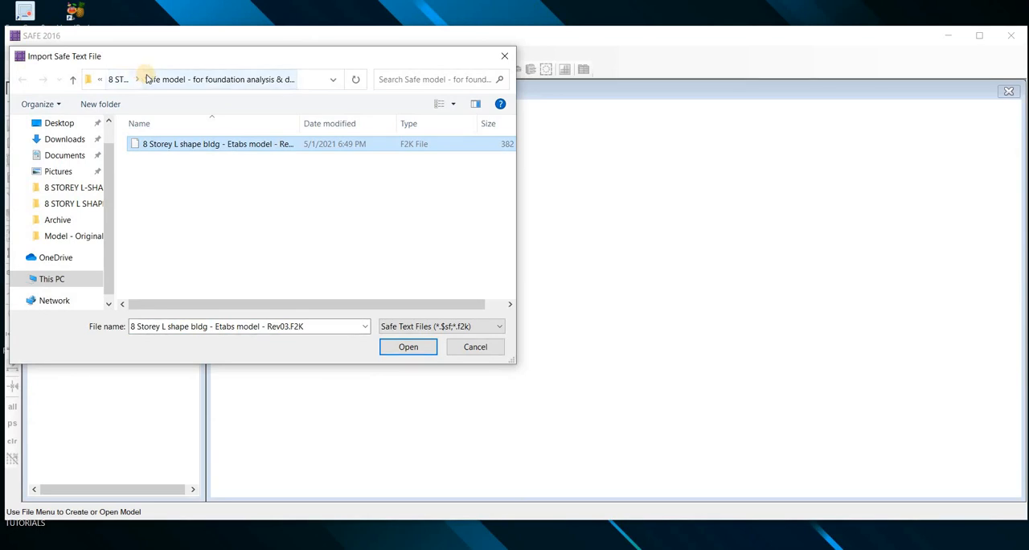
drag(515, 374, 657, 396)
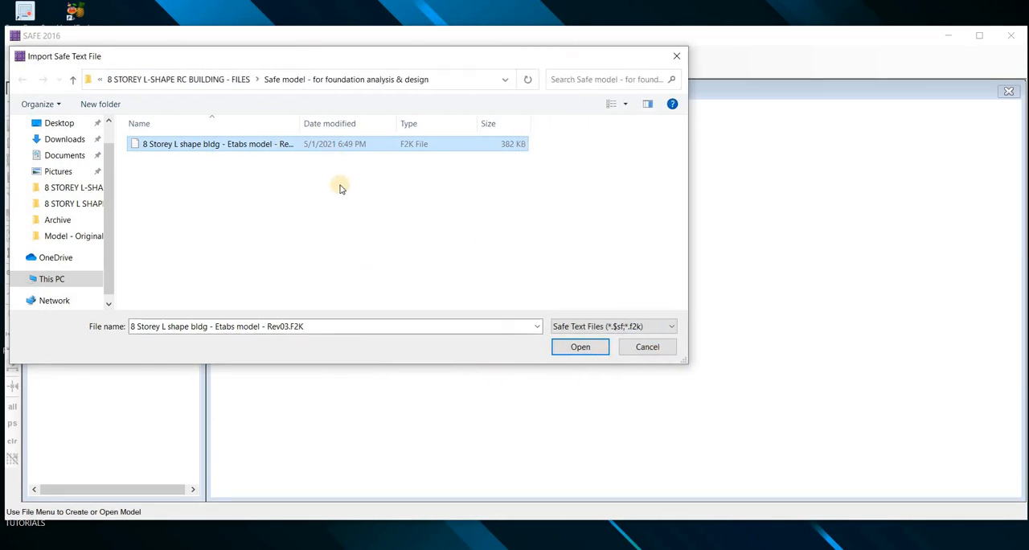
click(193, 226)
click(195, 79)
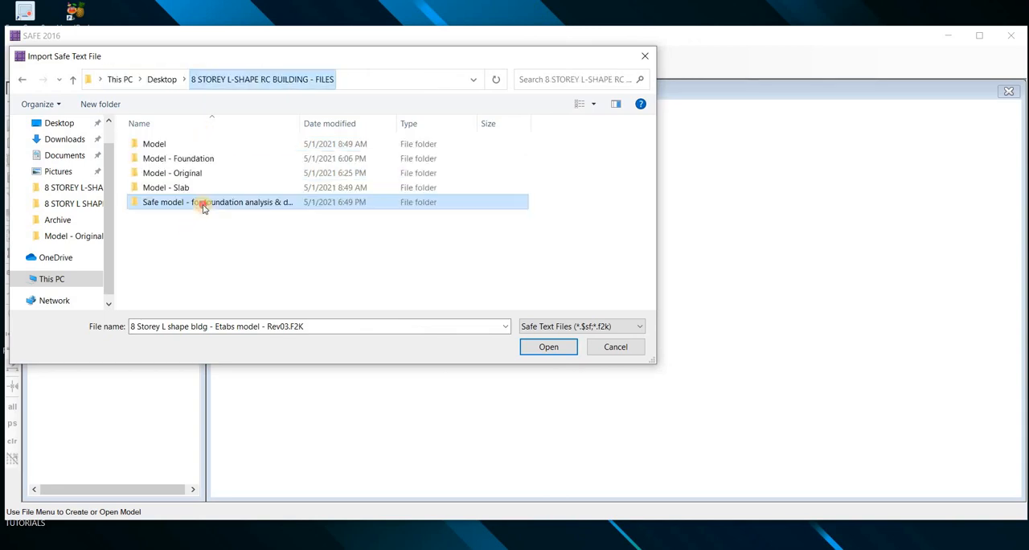
double_click(314, 202)
click(531, 348)
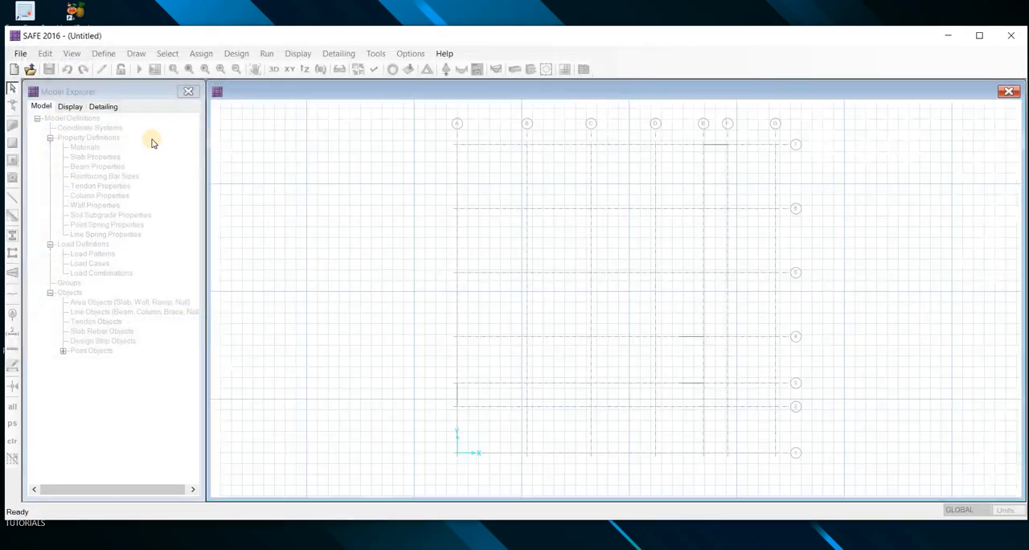
Save the imported model as "Pile Foundation" in the "Safe model - for foundation analysis & design" folder
click(49, 70)
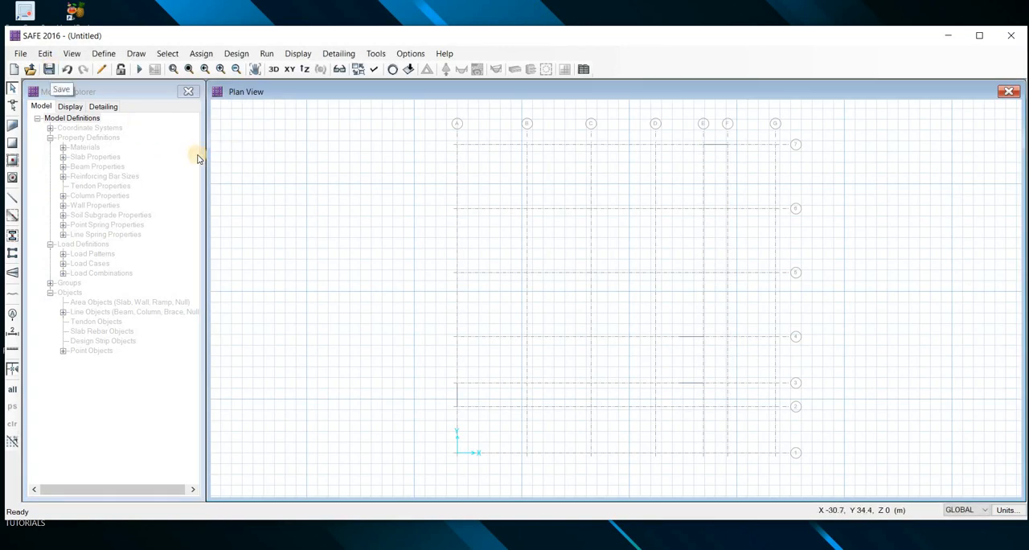
click(178, 79)
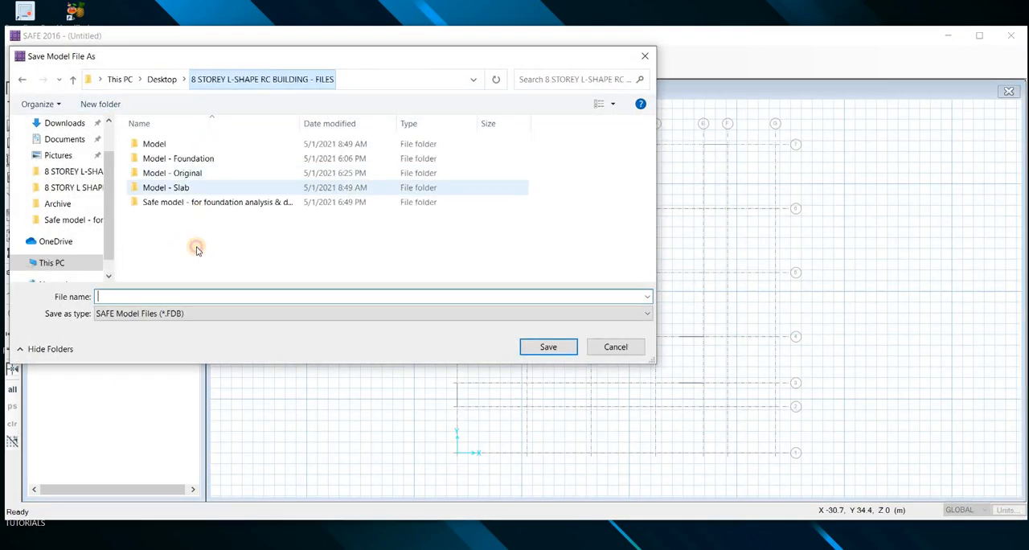
double_click(198, 206)
click(177, 296)
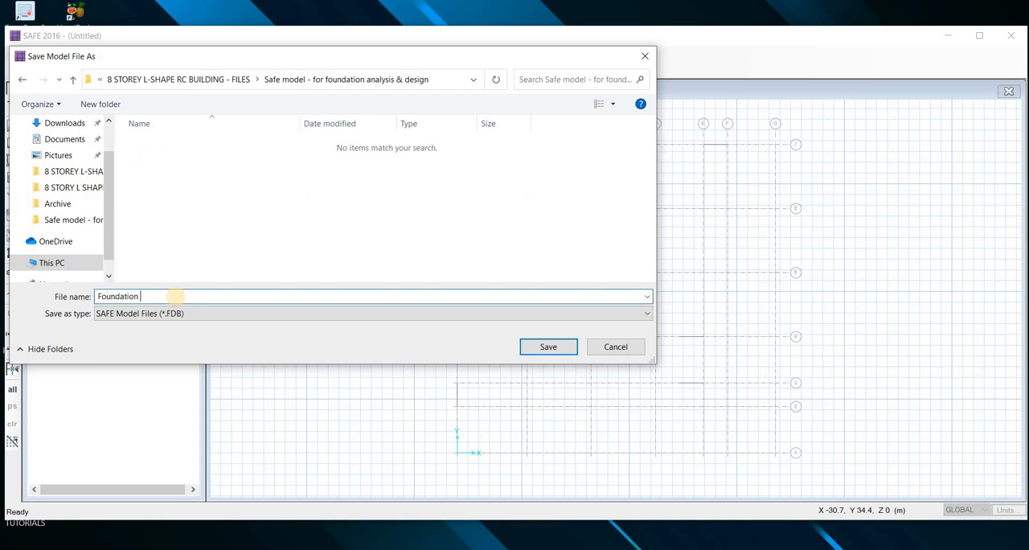
text(Pile)
key(Return)
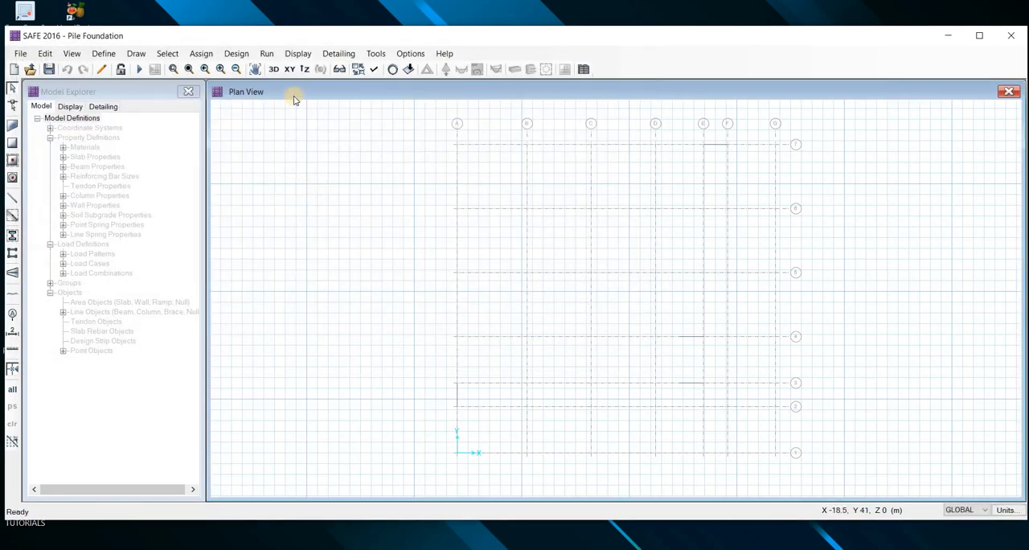
Show the point loads of load pattern D_ABOVE with their loading values in the 3-D view
click(275, 71)
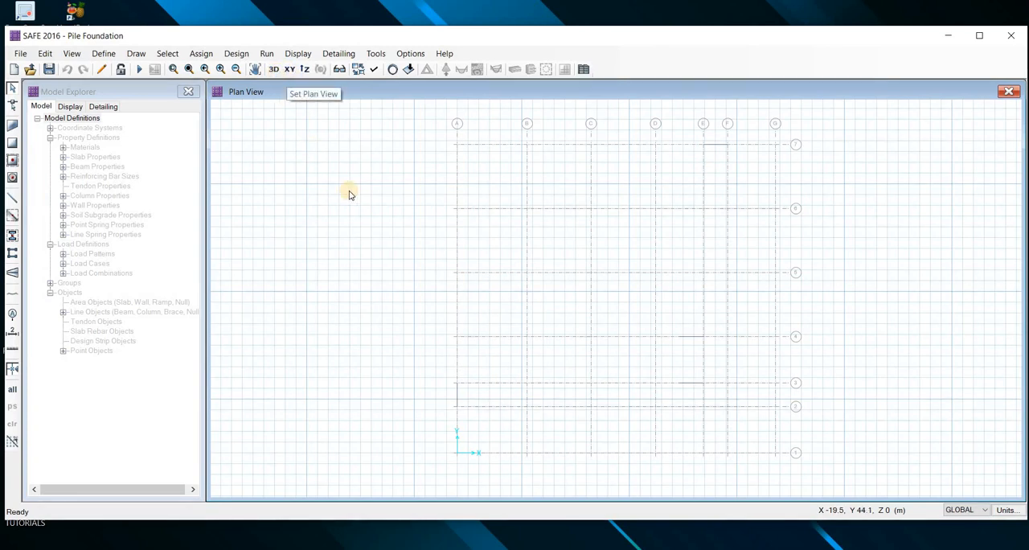
middle_drag(320, 261, 267, 301)
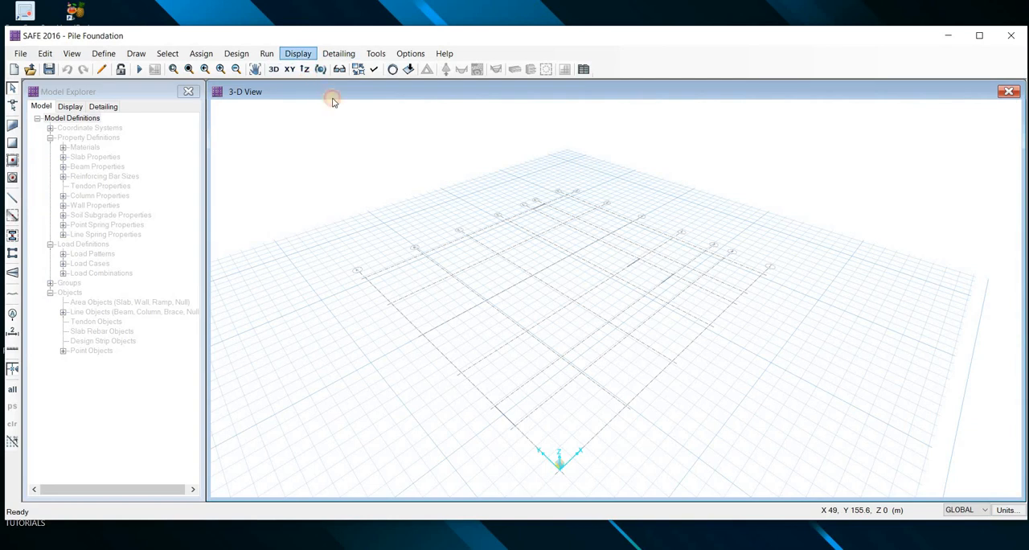
click(298, 53)
click(322, 87)
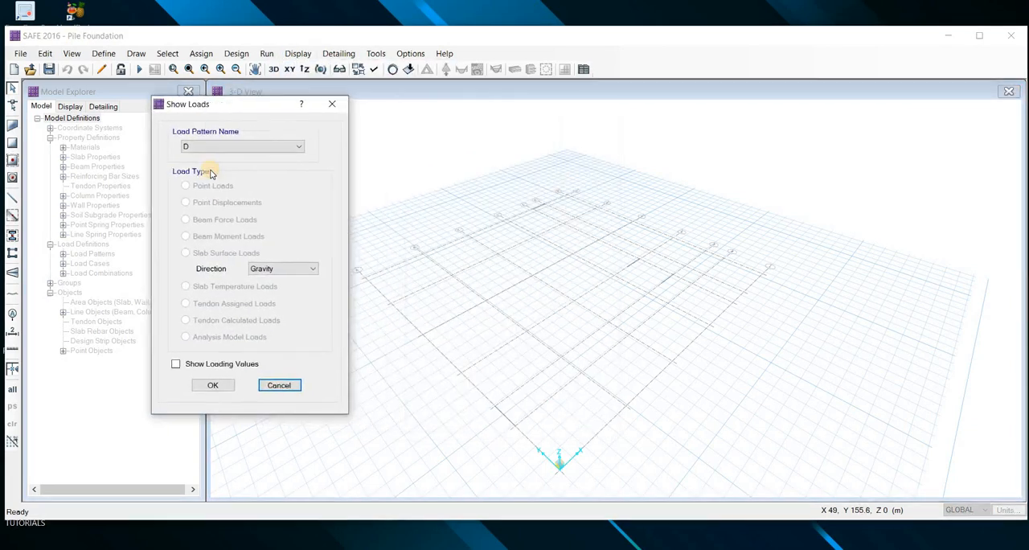
click(211, 152)
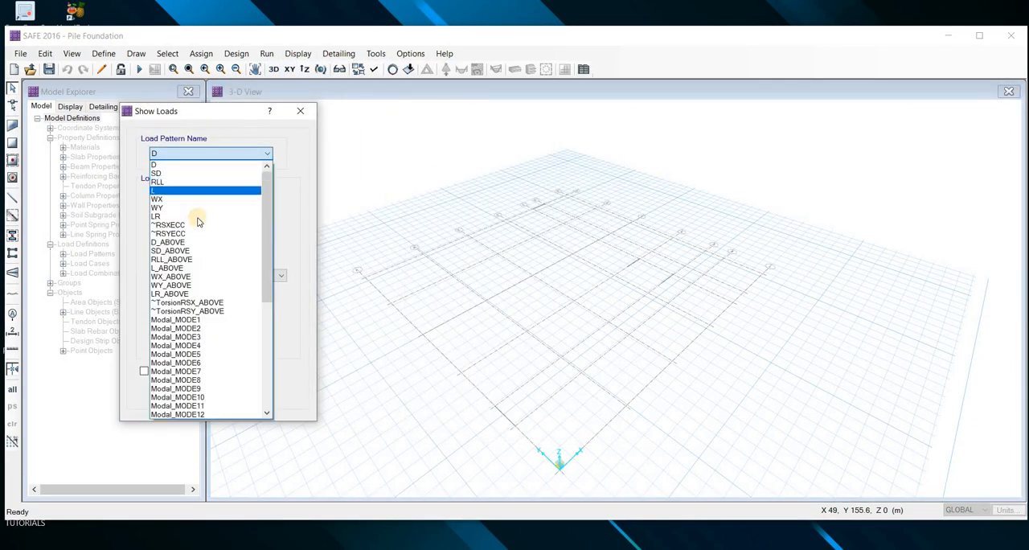
scroll(199, 220, down, 1)
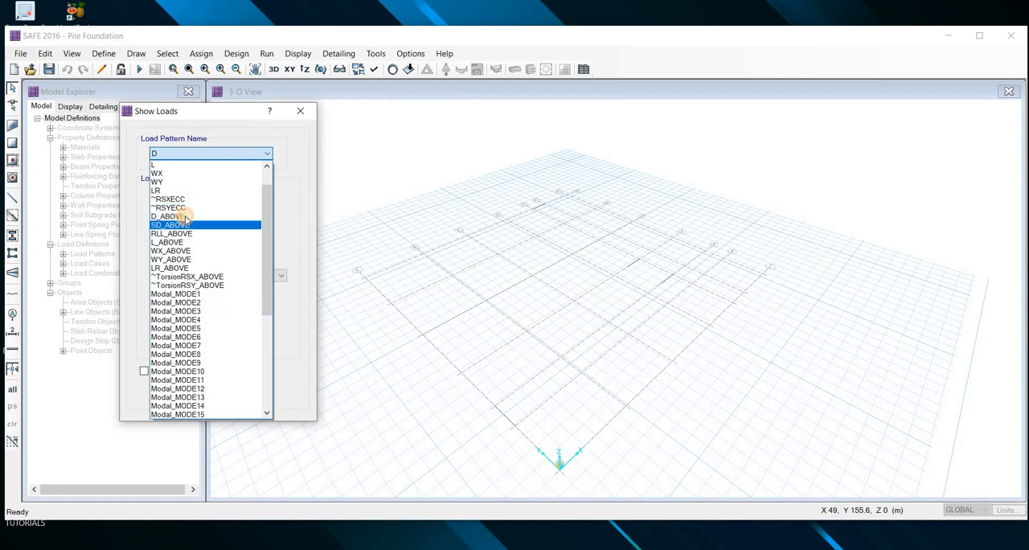
click(177, 158)
click(145, 371)
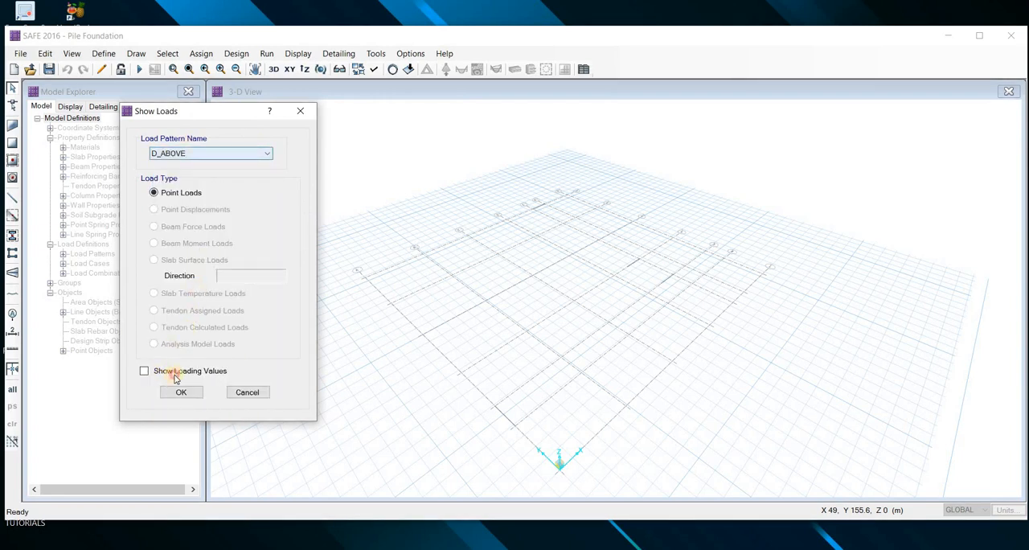
key(Return)
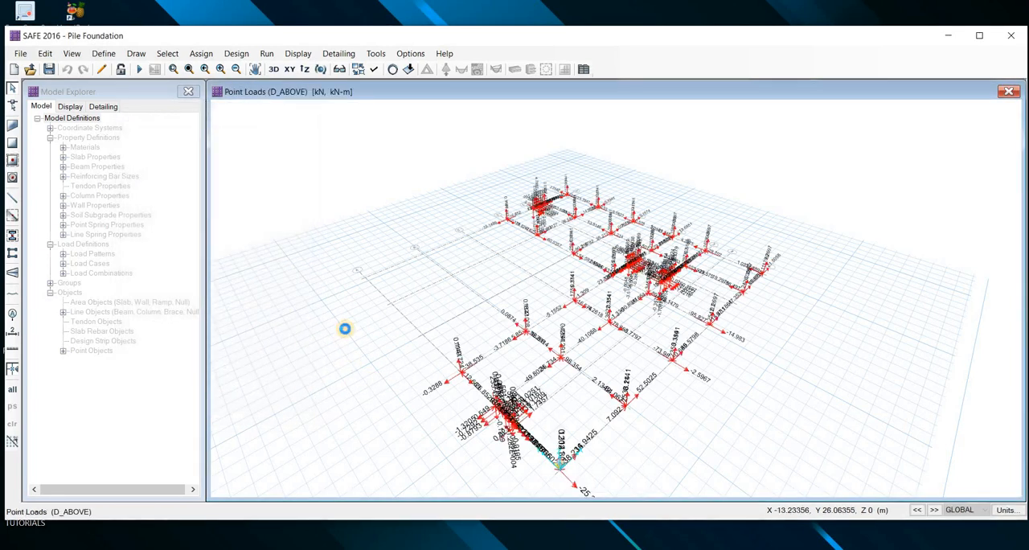
Examine the D_ABOVE forces and moments at the column and wall points in the 3-D view
scroll(596, 344, up, 5)
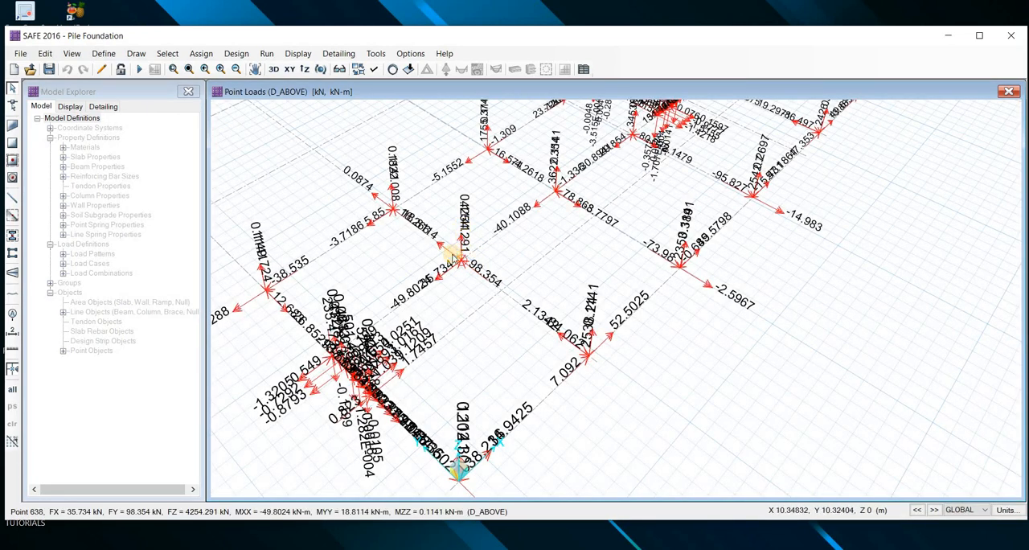
scroll(459, 246, up, 2)
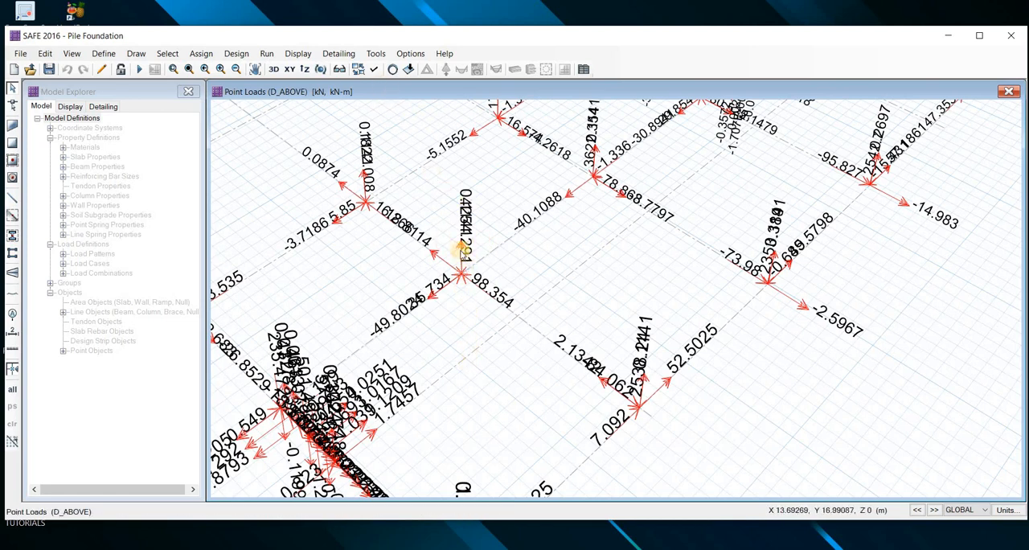
click(322, 70)
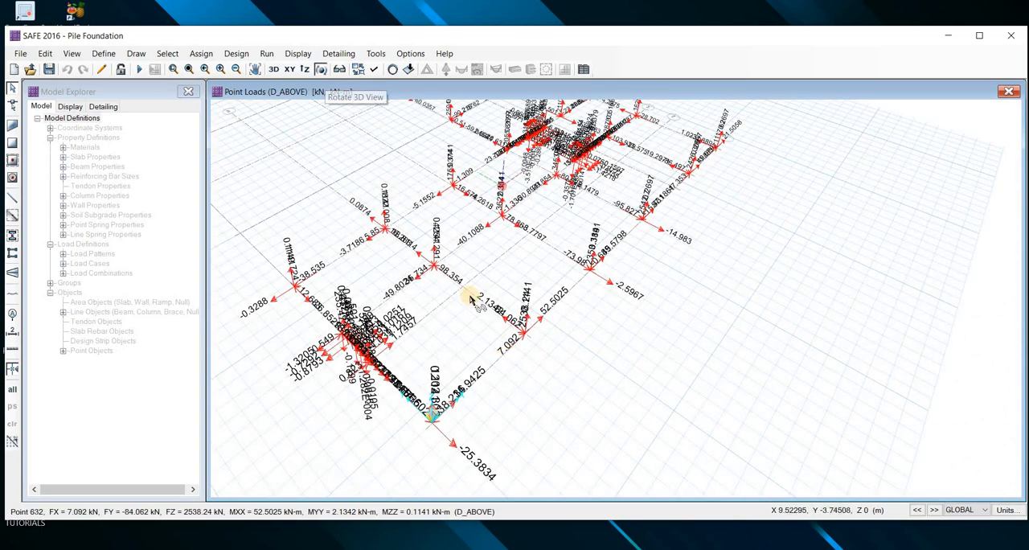
drag(403, 295, 374, 312)
scroll(384, 296, up, 2)
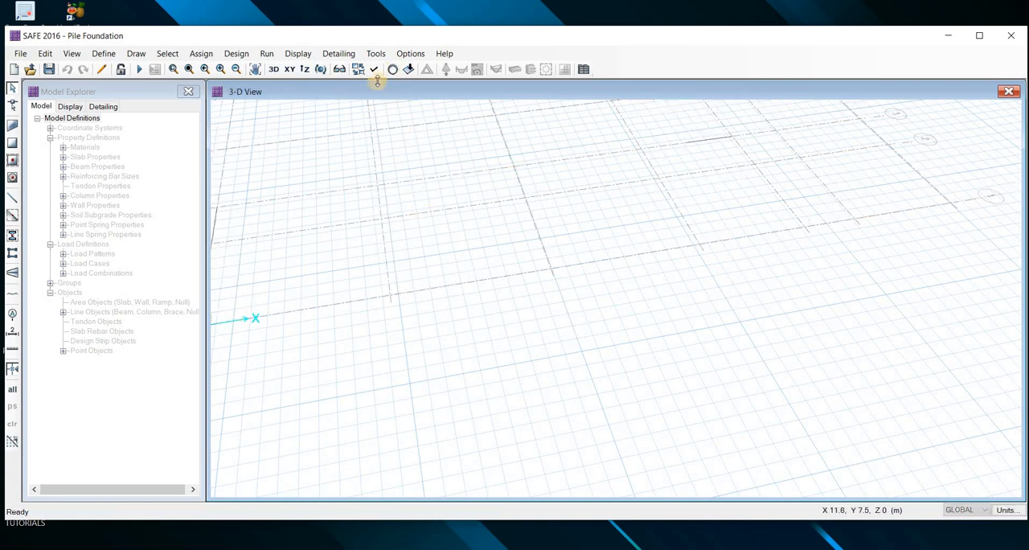
Set the display options to show the invisible points and turn off the horizon
key(ctrl+w)
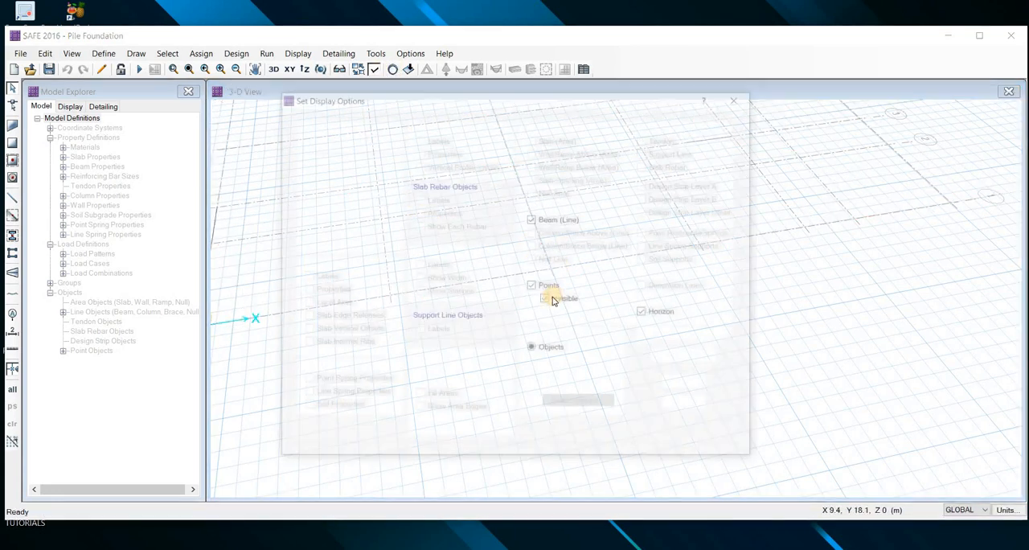
click(679, 386)
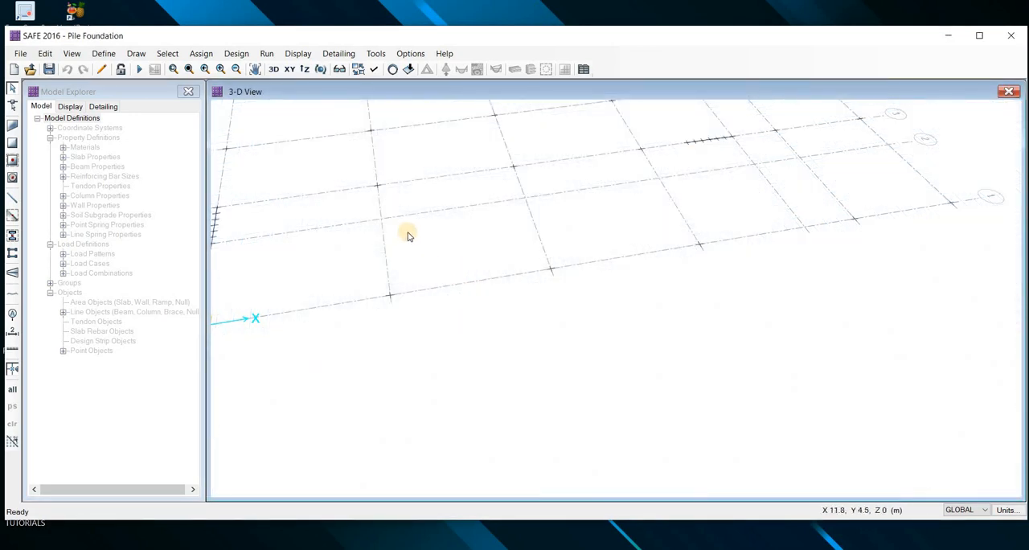
middle_drag(407, 233, 451, 340)
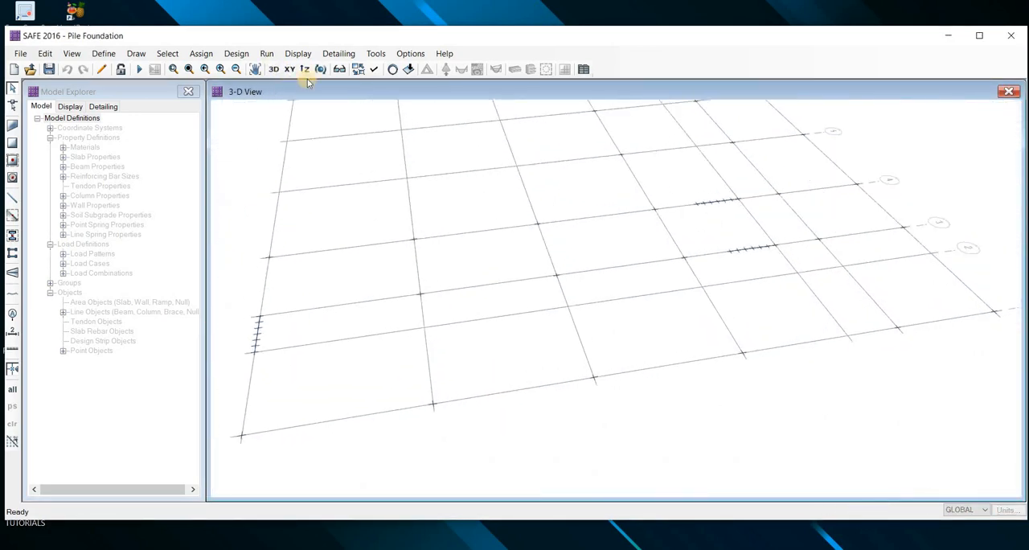
In plan view, open the information of the point at grid B-3 and check its D_ABOVE gravity load
click(290, 70)
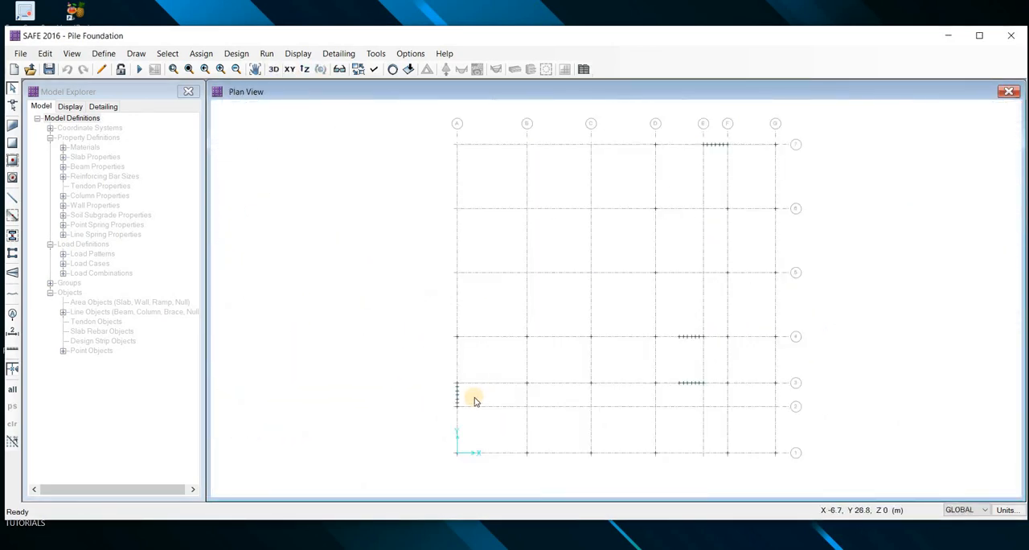
middle_drag(527, 451, 472, 406)
scroll(473, 405, up, 2)
scroll(472, 214, up, 2)
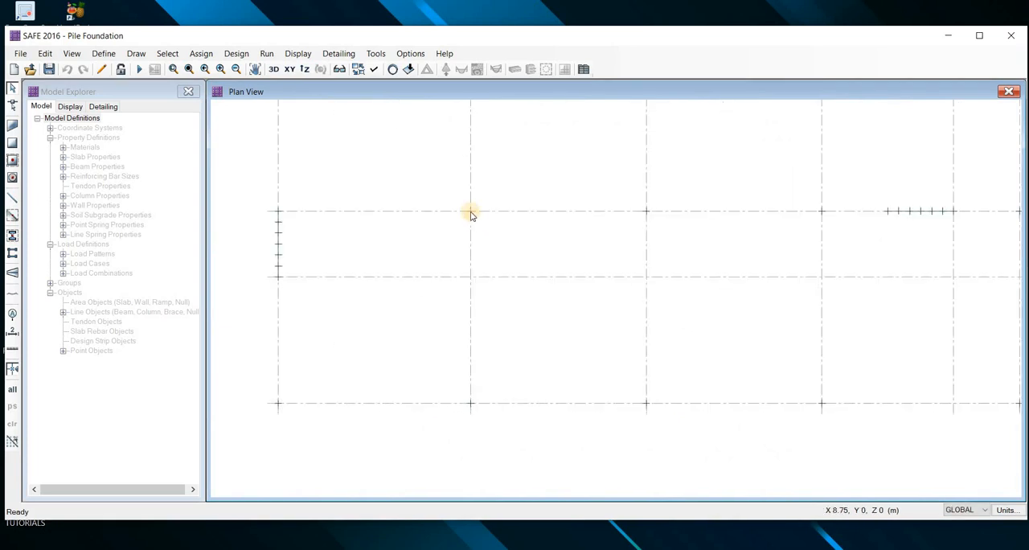
mouse_move(506, 90)
mouse_down()
mouse_move(748, 73)
mouse_move(738, 77)
mouse_up()
click(687, 145)
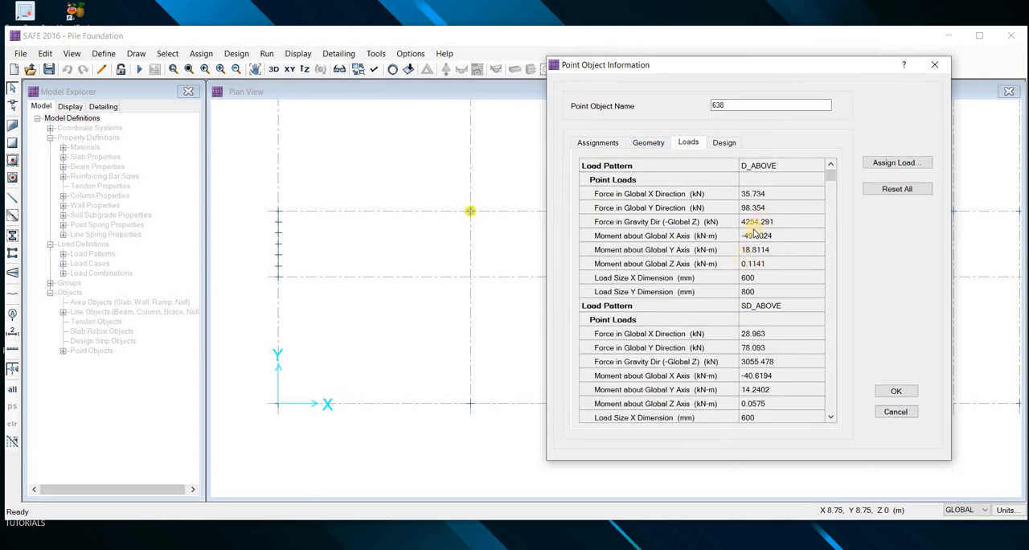
click(452, 209)
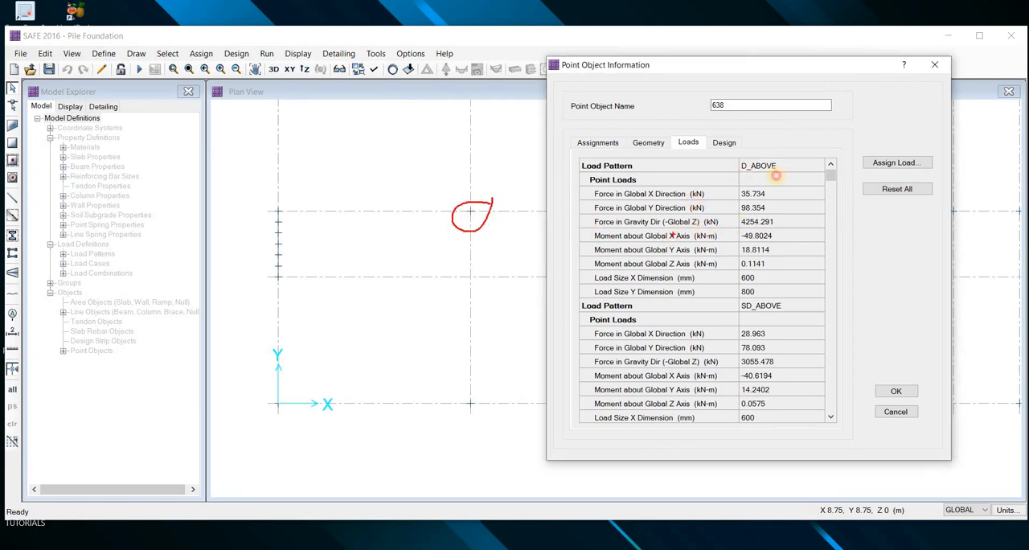
drag(775, 174, 738, 172)
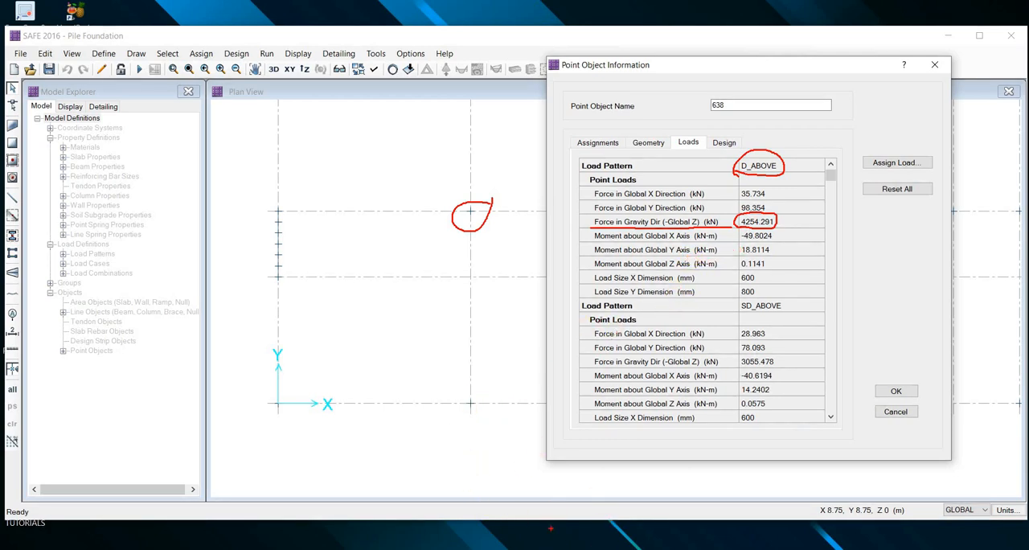
key(Escape)
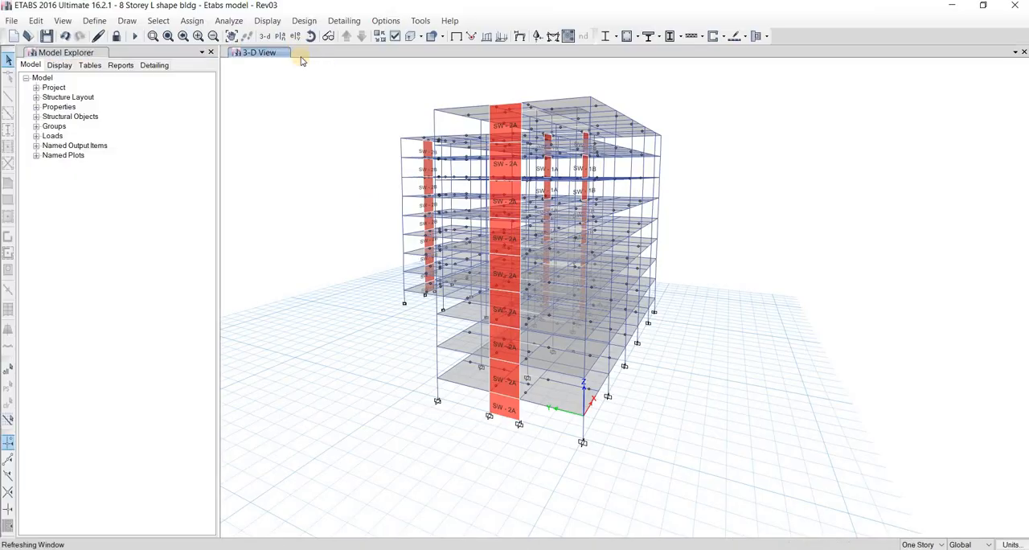
Switch to ETABS and show the plan view of the BASE story level
click(280, 36)
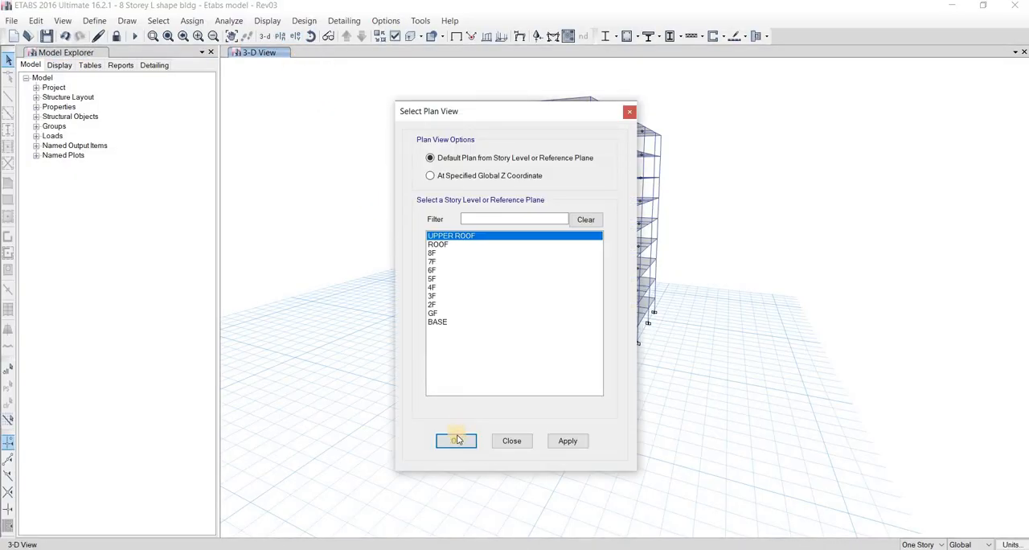
click(440, 322)
click(456, 440)
middle_drag(496, 343, 506, 157)
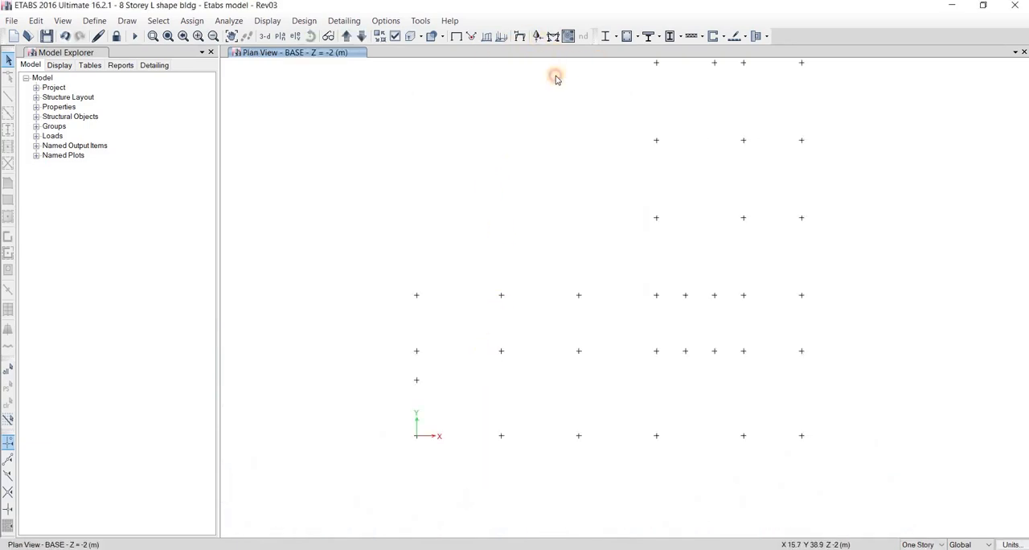
Display the tabulated Fz base reactions for load case D on the BASE plan and check joint 638
click(537, 36)
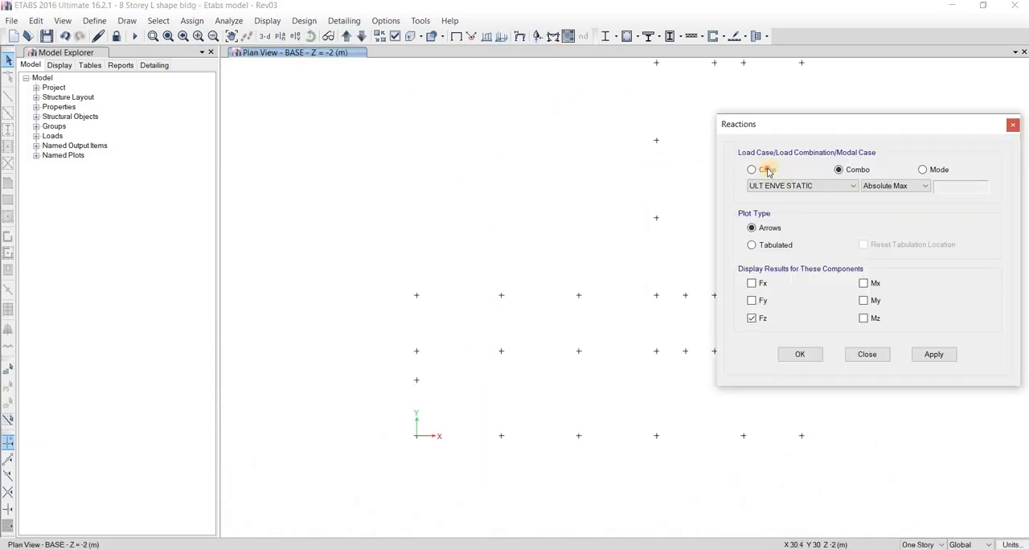
click(752, 169)
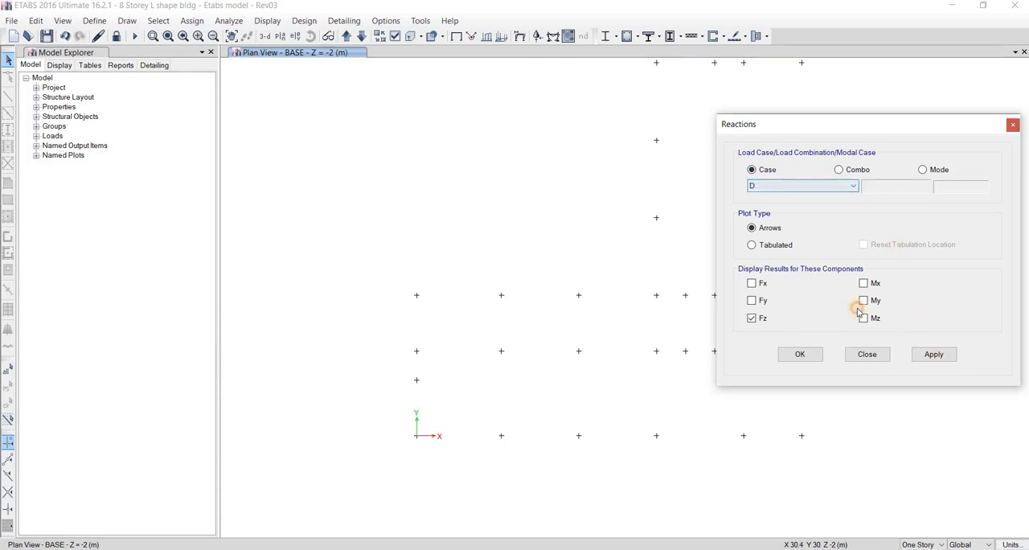
click(932, 354)
click(932, 357)
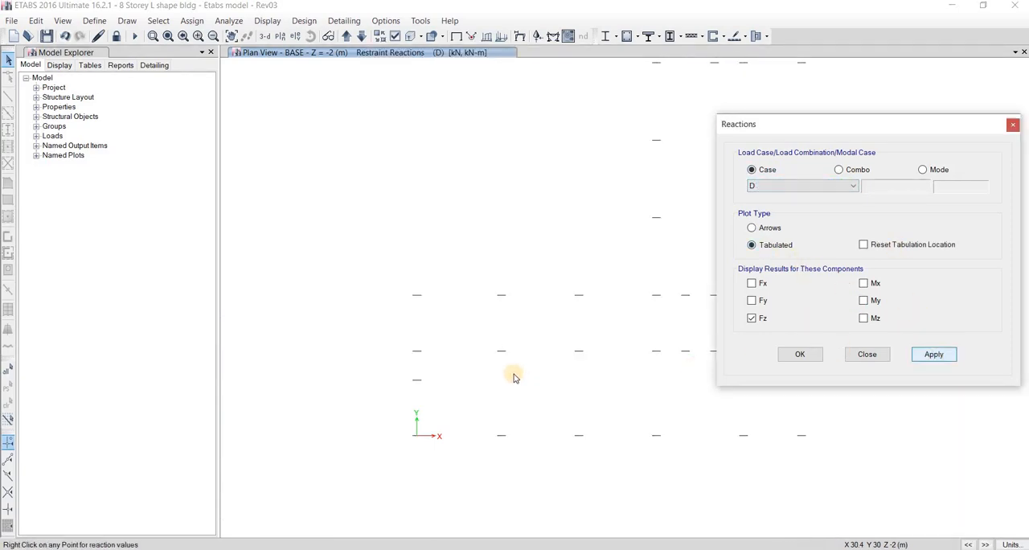
scroll(495, 362, up, 3)
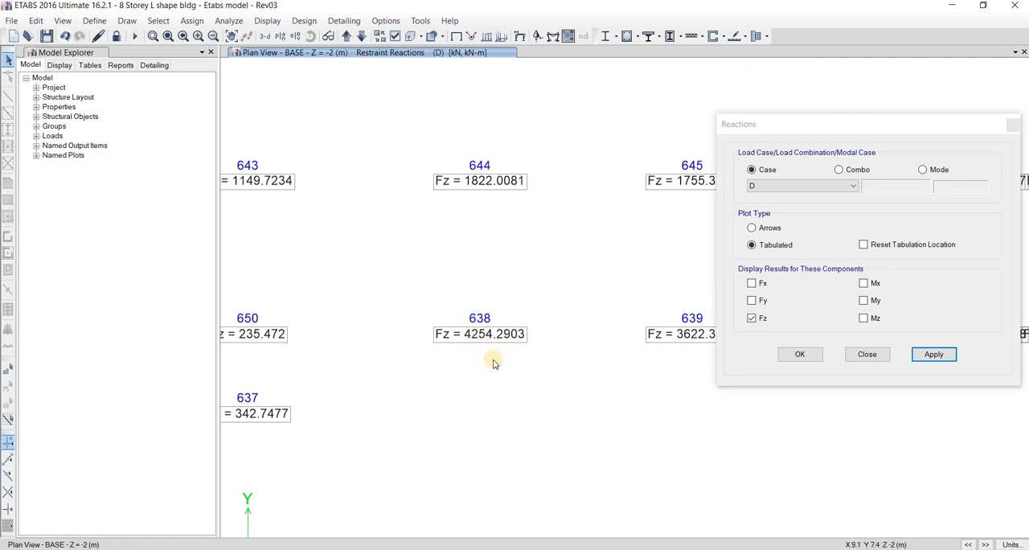
Switch to SAFE, compare the D_ABOVE gravity load at point 638, and close the point information
key(alt+Tab)
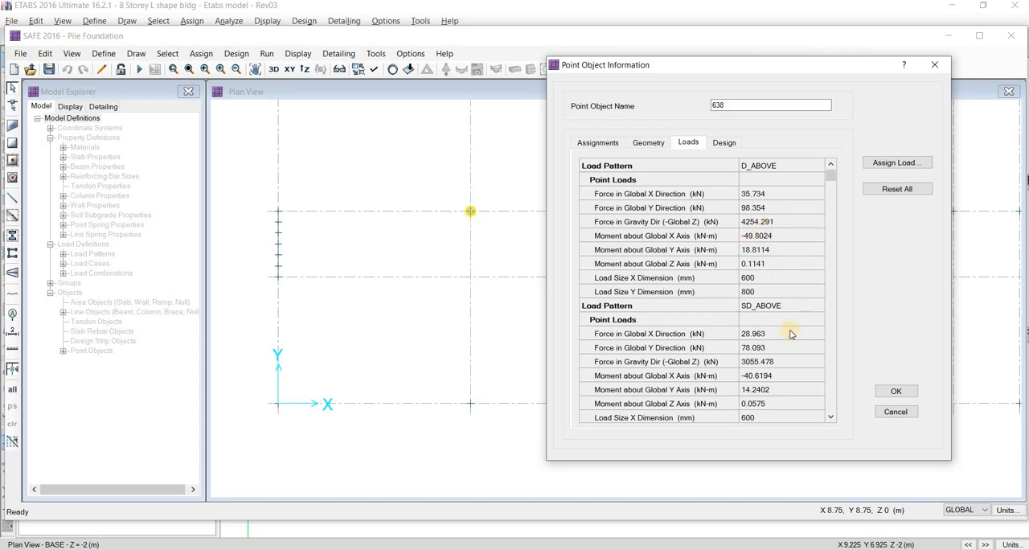
key(Escape)
scroll(452, 362, down, 1)
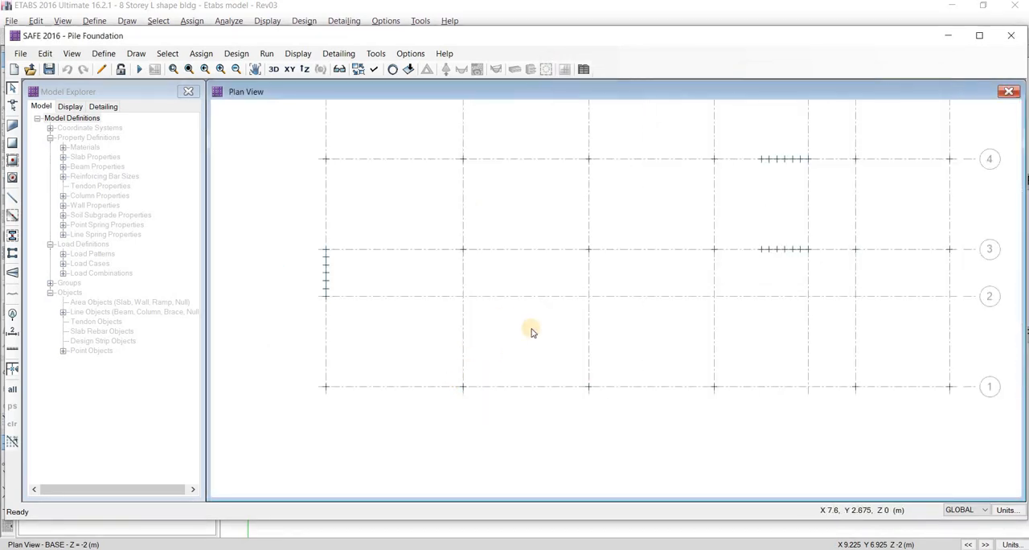
middle_drag(579, 267, 498, 312)
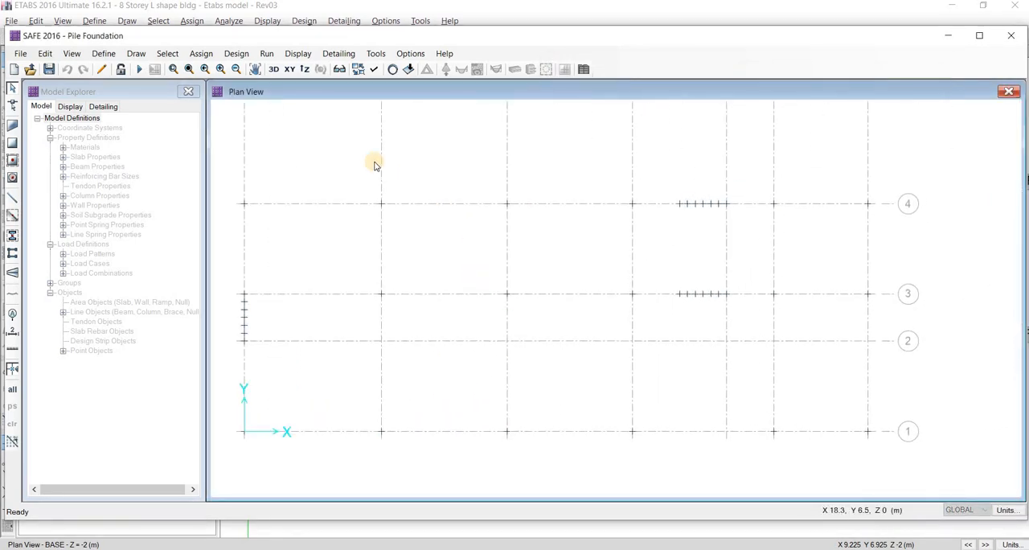
Show the D_ABOVE point loads with their values in the 3-D view and inspect point 638
click(274, 69)
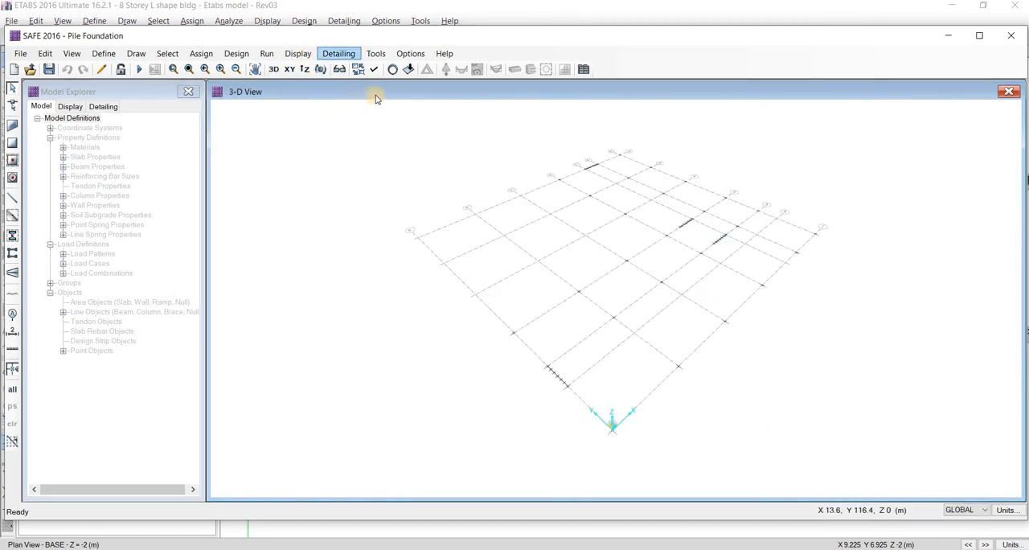
click(297, 53)
click(337, 87)
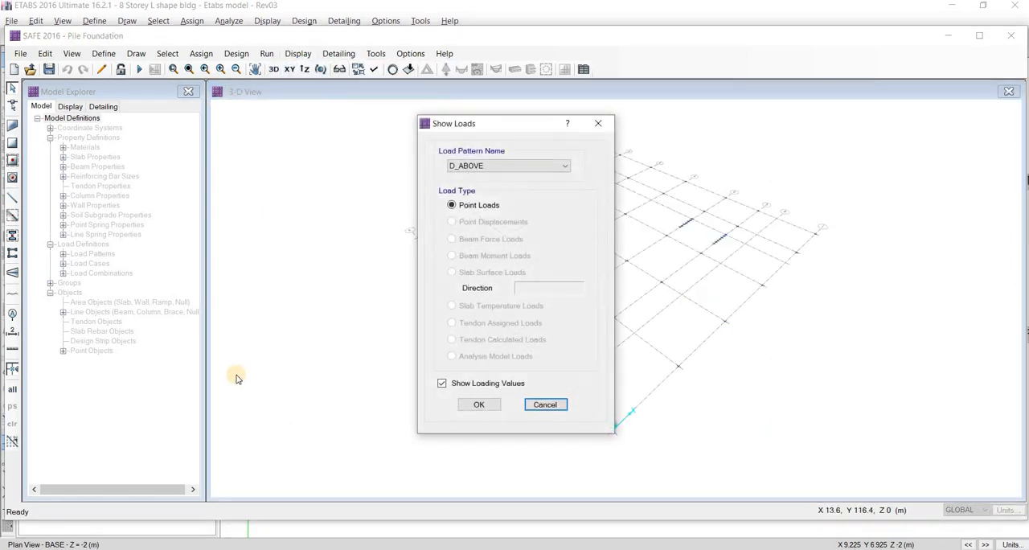
drag(499, 123, 237, 96)
click(236, 376)
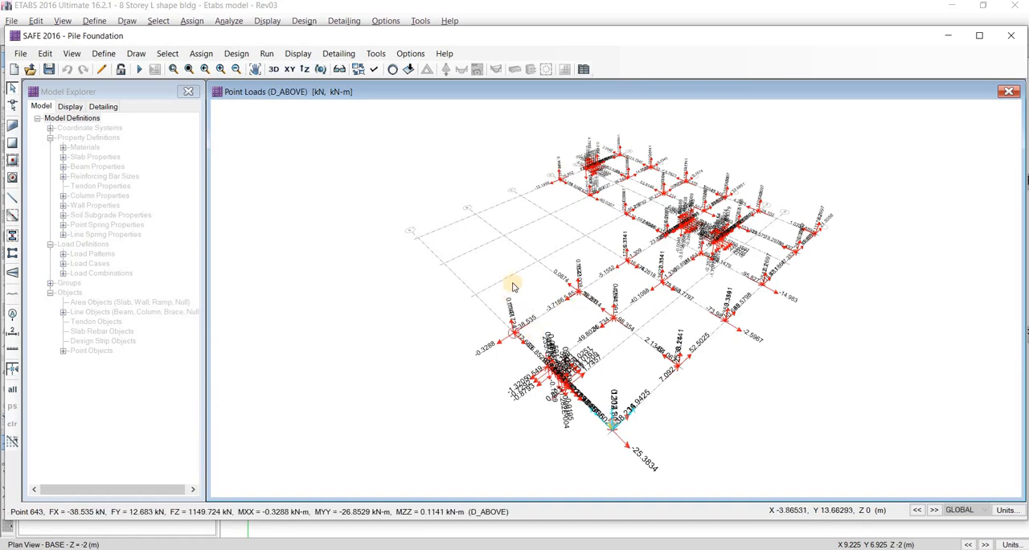
scroll(513, 286, up, 3)
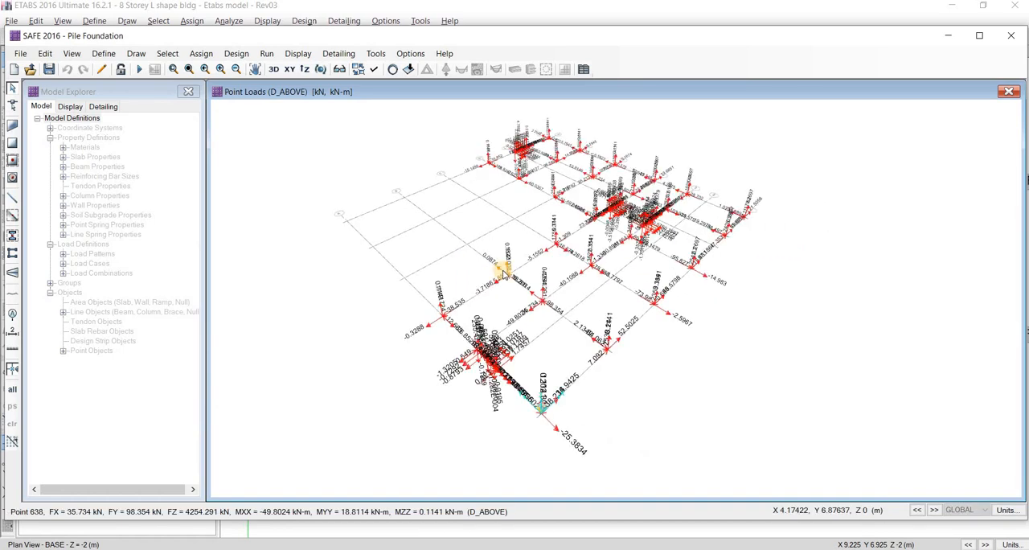
Clear the load display and return to the plan view around grid B-3
click(394, 71)
scroll(503, 288, down, 3)
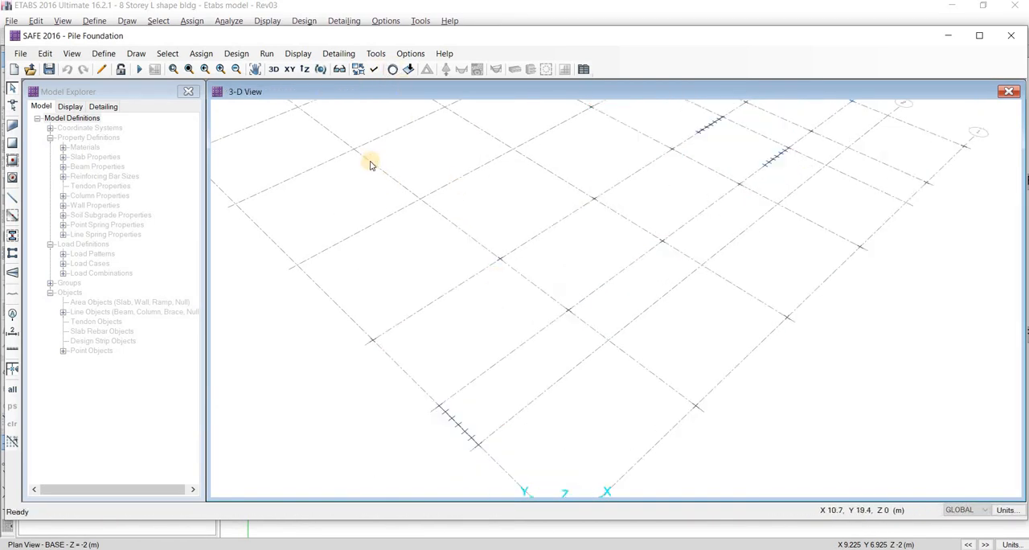
click(291, 70)
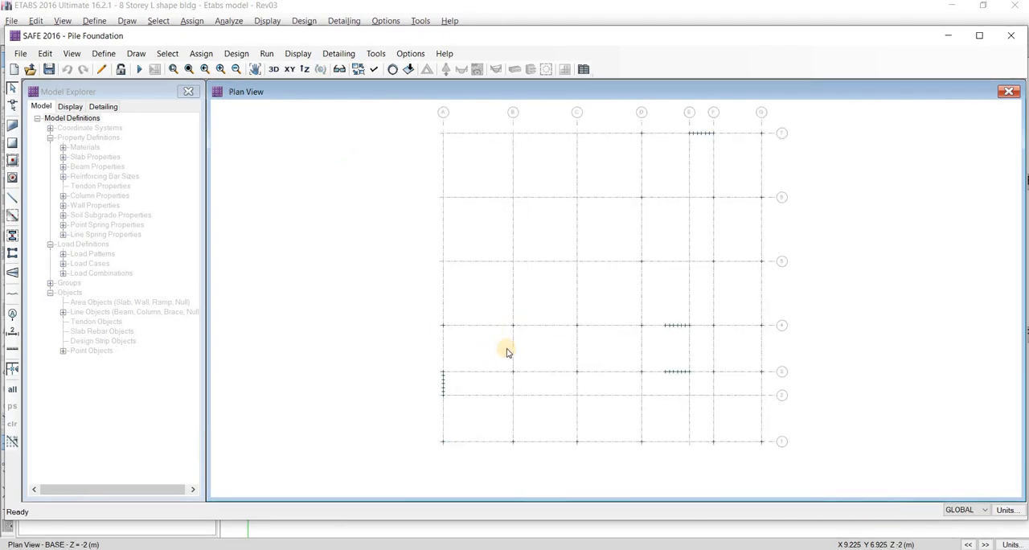
scroll(513, 362, up, 2)
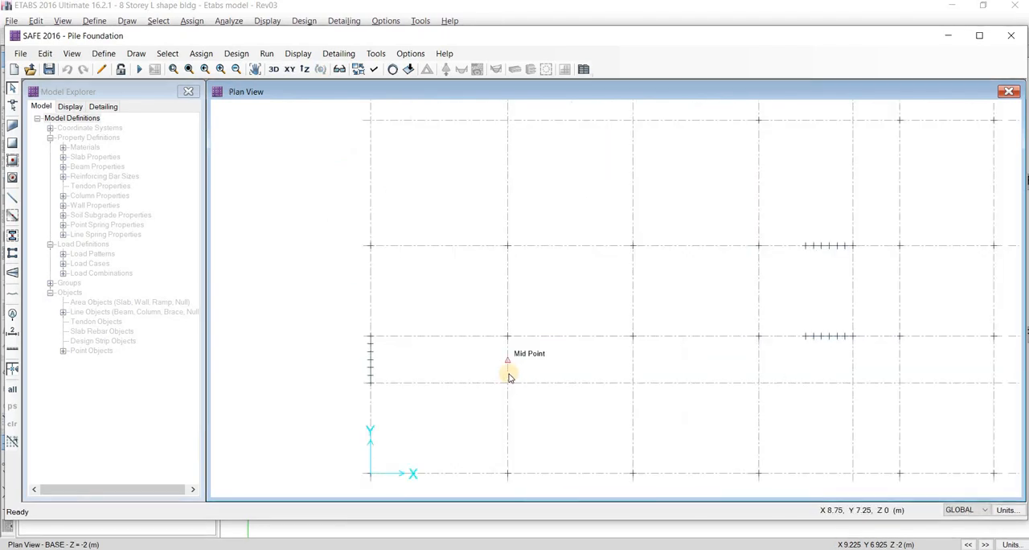
scroll(515, 354, up, 1)
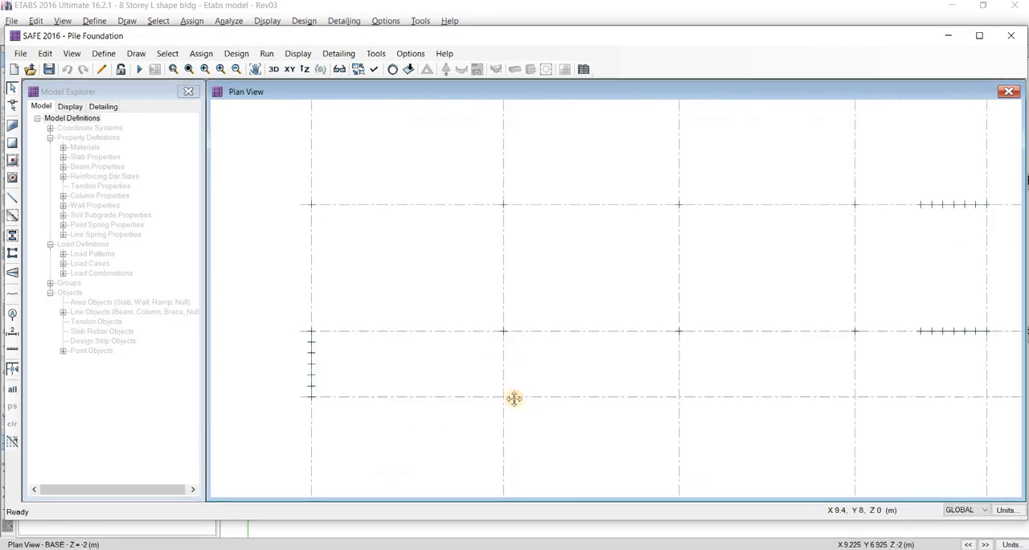
middle_drag(514, 397, 436, 348)
Switch to the Word manual and examine the Pile Foundation section on pile capacity, initial pile count, and precast pile point layout
scroll(450, 368, down, 1)
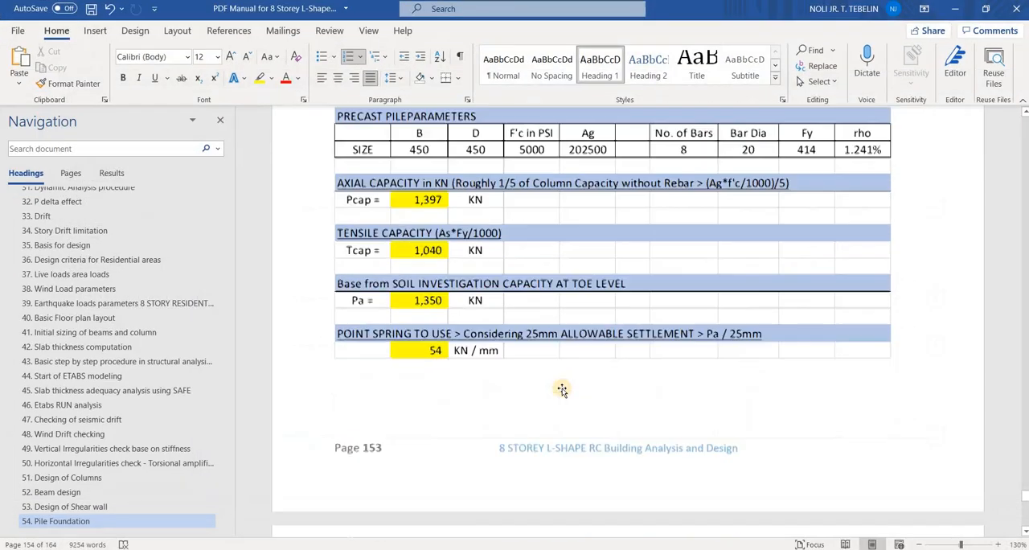
scroll(562, 389, down, 6)
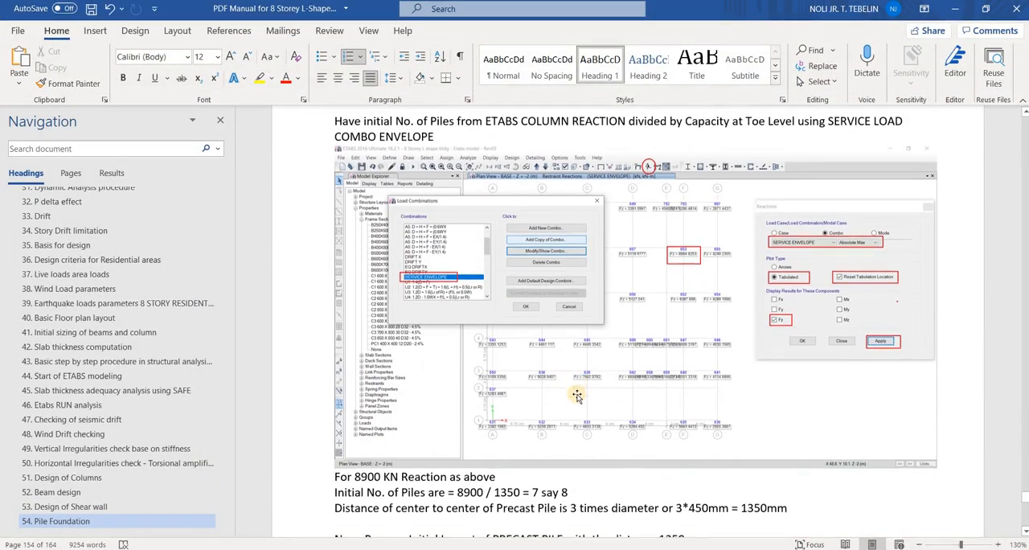
scroll(576, 395, down, 10)
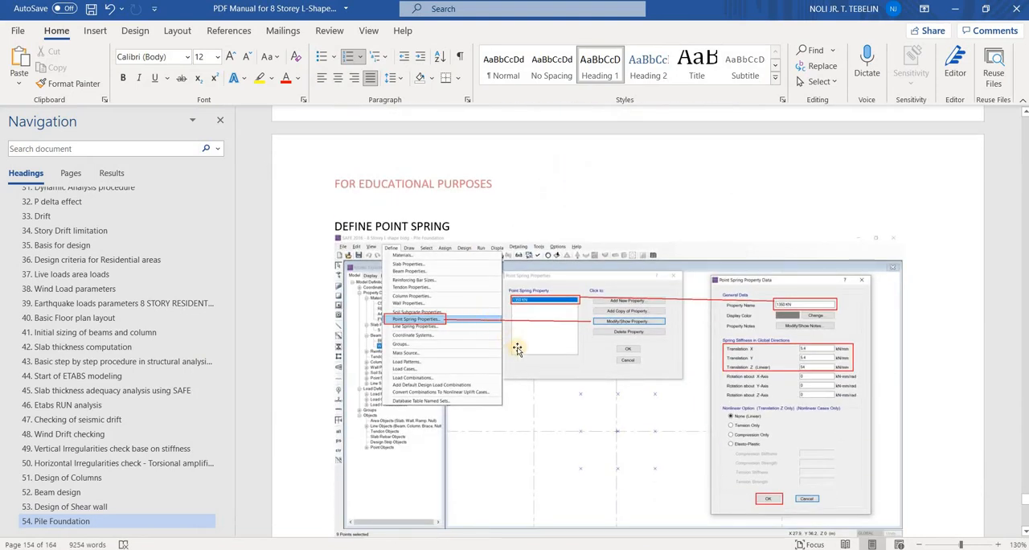
scroll(517, 348, down, 4)
scroll(519, 349, up, 12)
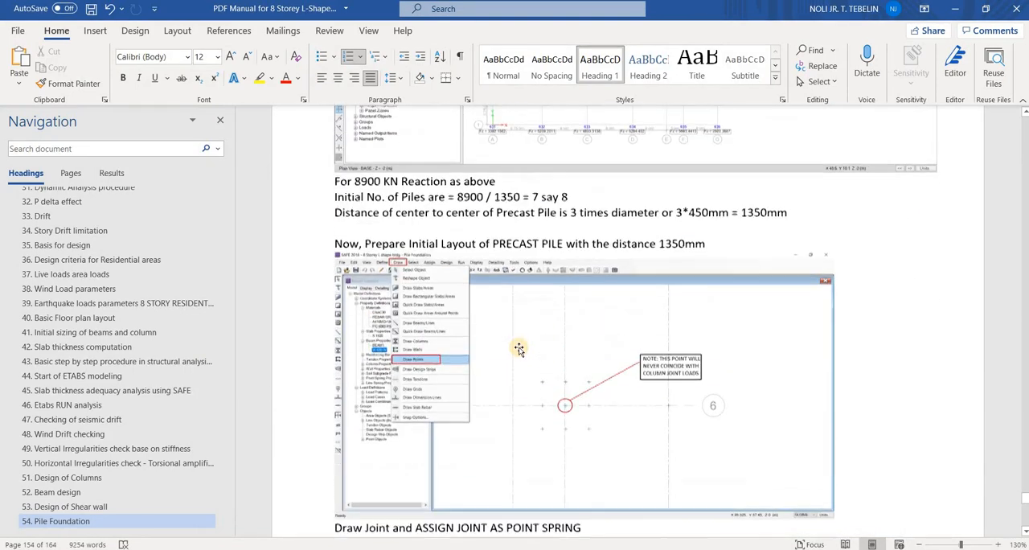
scroll(519, 348, up, 1)
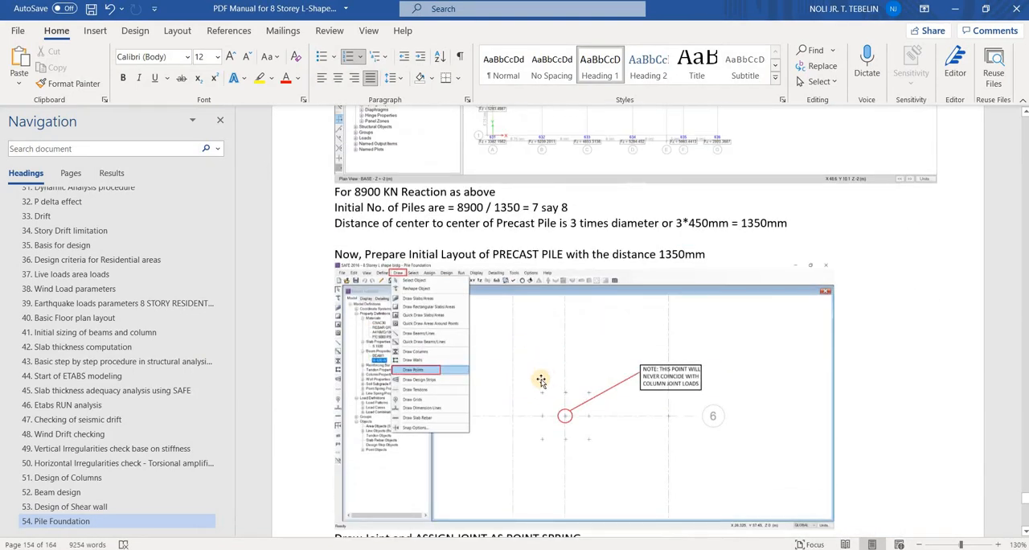
scroll(567, 348, down, 3)
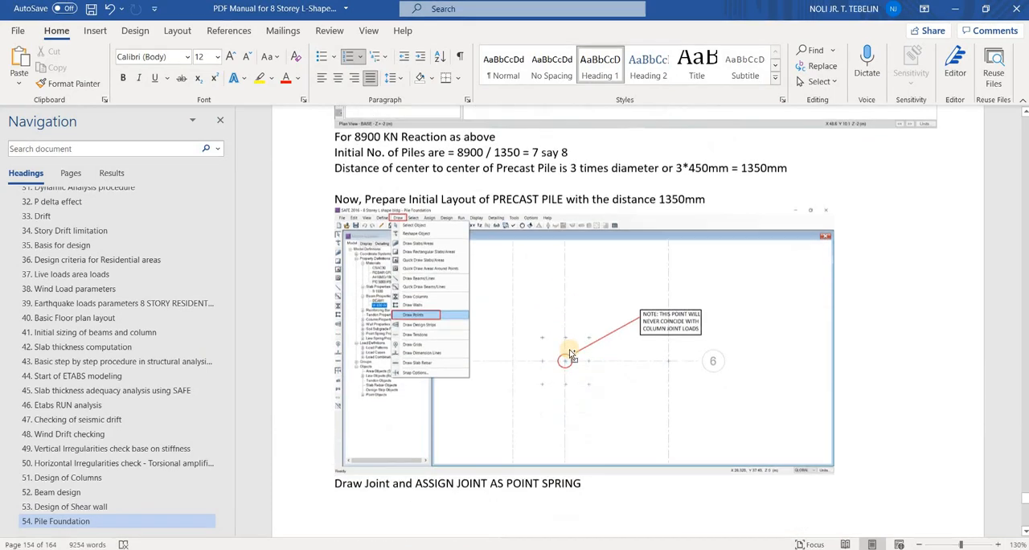
ctrl+scroll(659, 471, up, 4)
scroll(659, 408, down, 2)
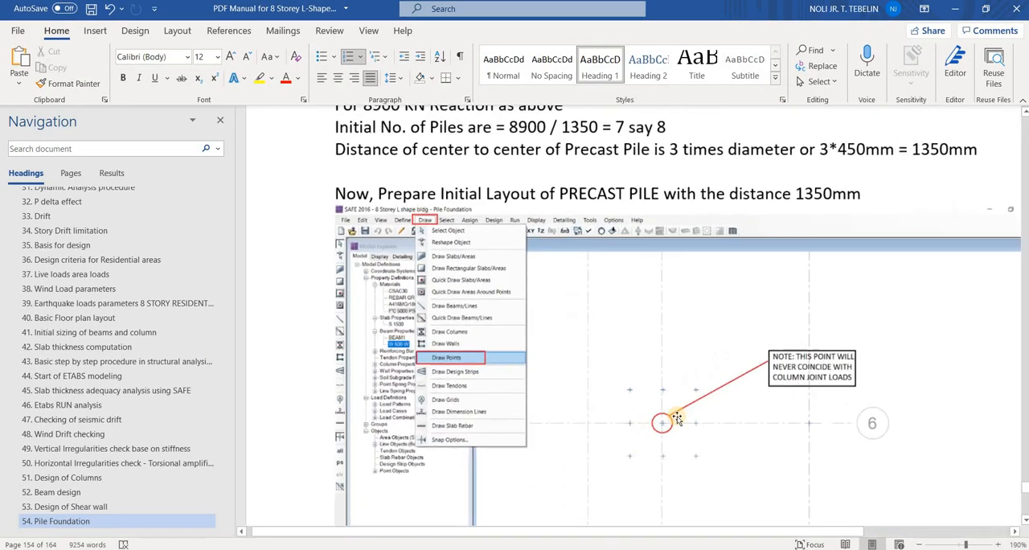
ctrl+scroll(672, 338, up, 2)
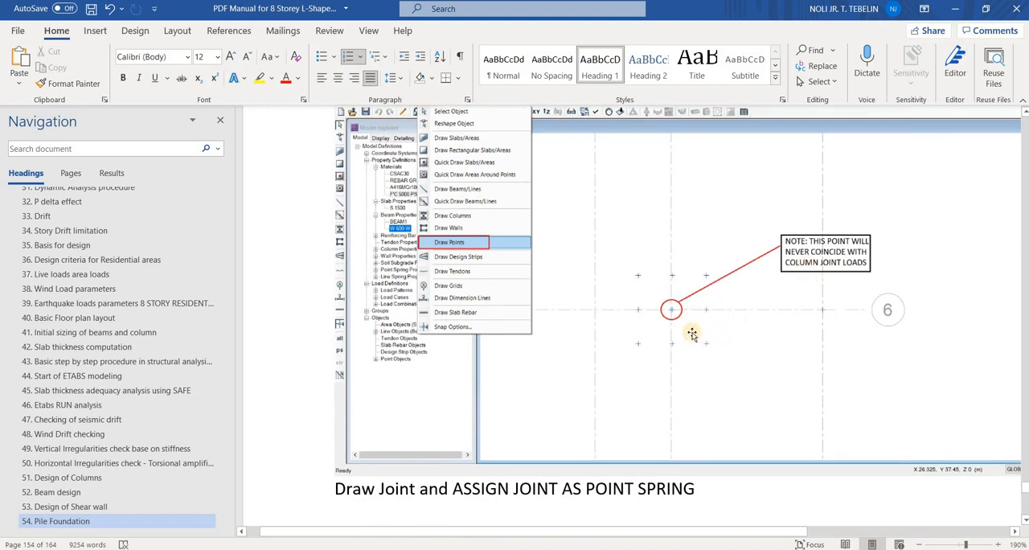
ctrl+scroll(703, 354, up, 1)
ctrl+scroll(631, 352, down, 3)
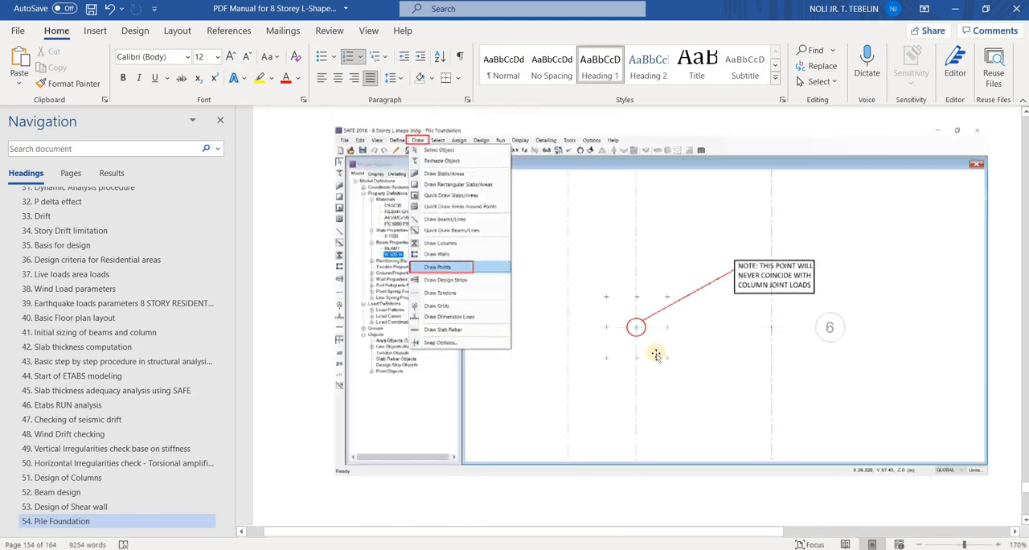
Examine the manual's figures on assigning point springs to the piles and drawing the pilecap outline
scroll(670, 418, down, 10)
scroll(680, 354, down, 5)
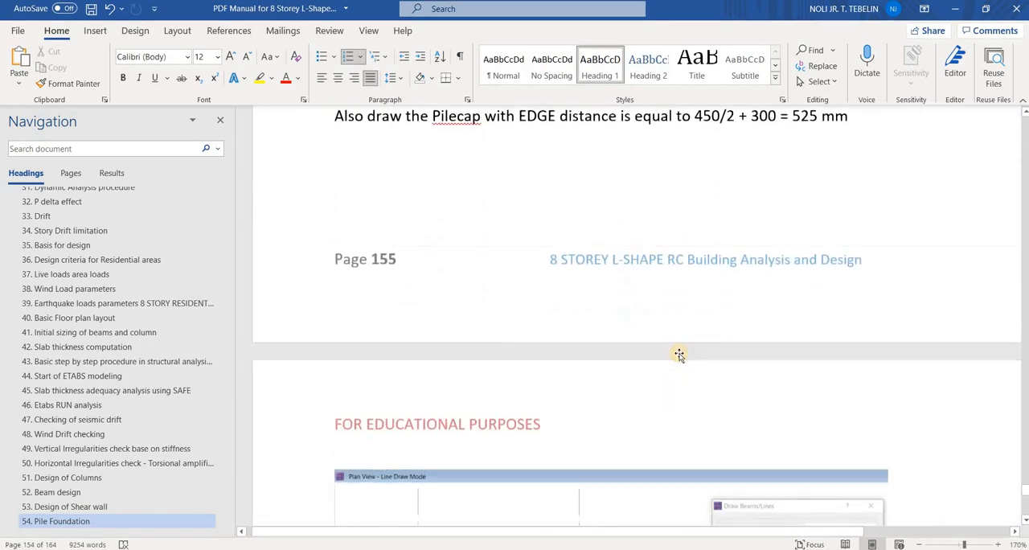
scroll(680, 355, up, 3)
ctrl+scroll(680, 354, down, 2)
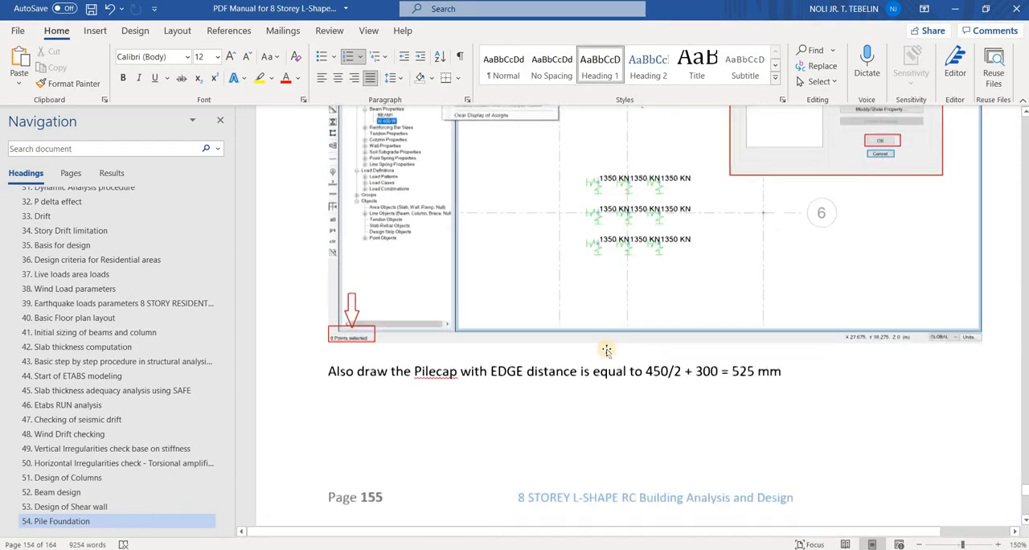
scroll(600, 345, down, 6)
ctrl+scroll(581, 351, down, 2)
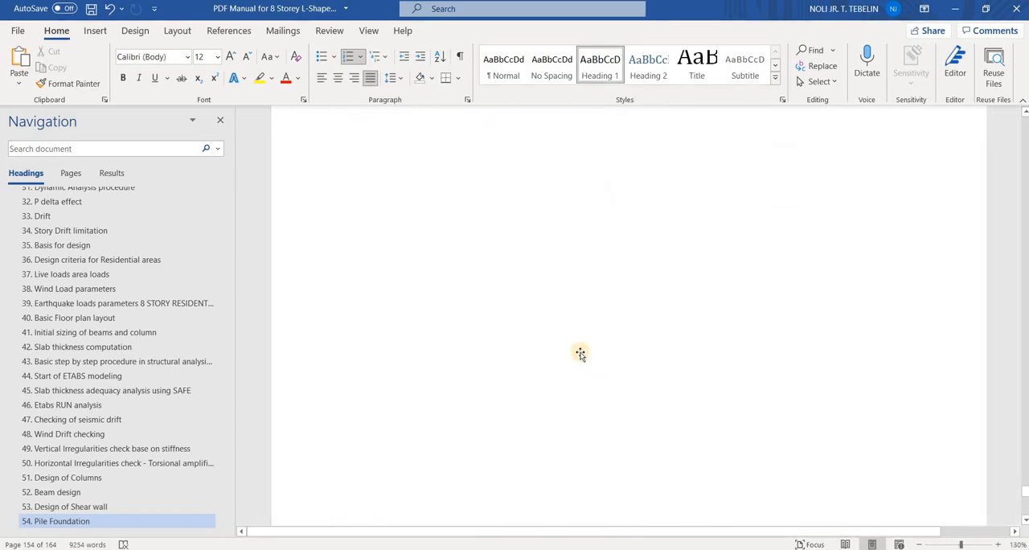
scroll(580, 354, up, 2)
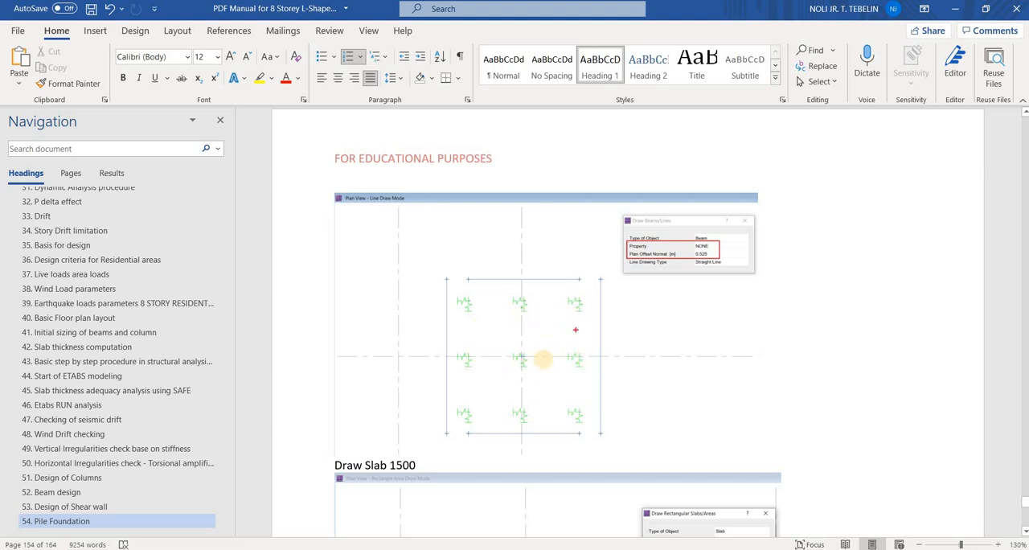
Mark each of the nine pile springs in the pilecap outline figure and clear the marks
mouse_move(471, 319)
mouse_down()
mouse_move(483, 304)
mouse_move(585, 305)
mouse_up()
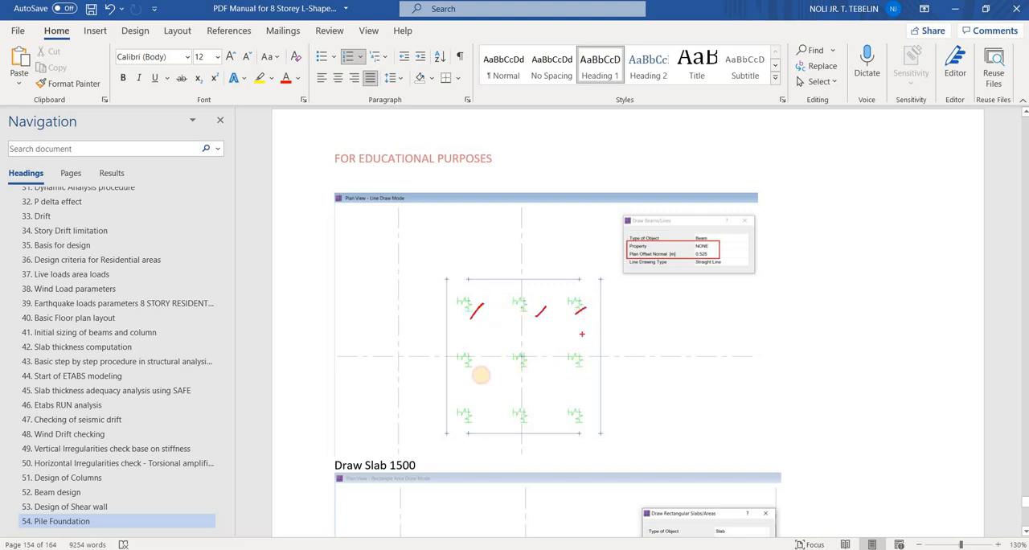
drag(572, 368, 582, 364)
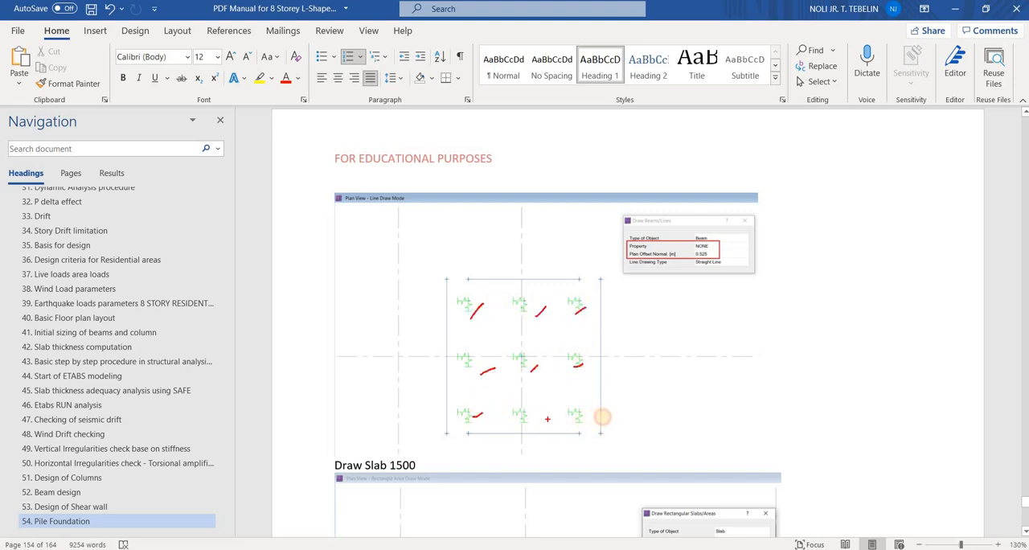
drag(593, 419, 601, 414)
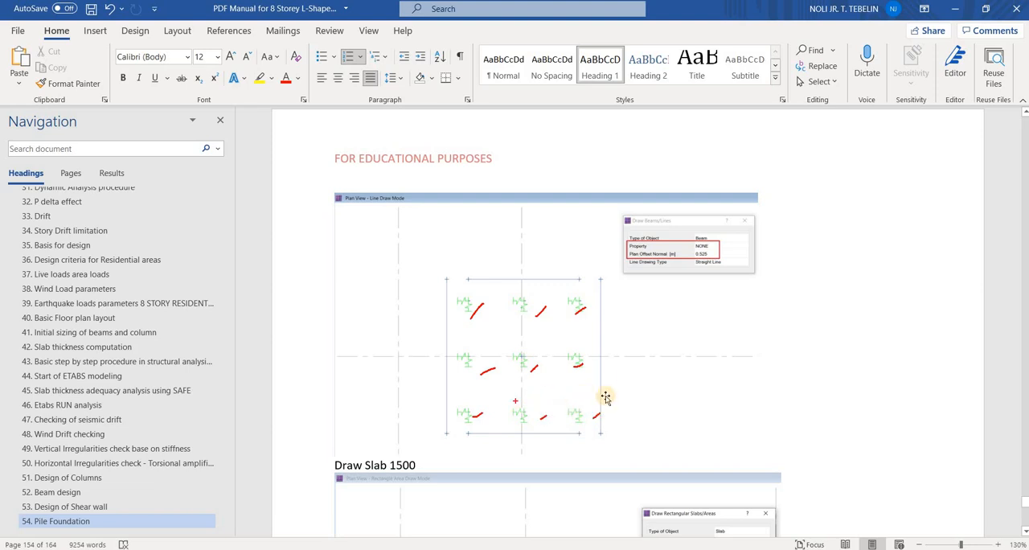
key(Escape)
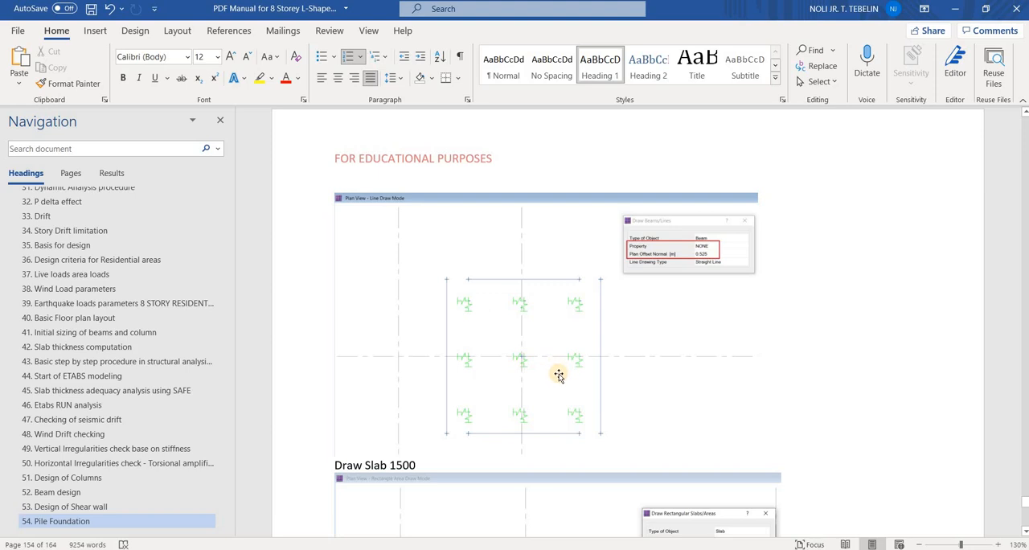
Underline the pilecap edge distance formula 450/2 + 300 in the manual and circle its 525 mm result
scroll(559, 377, up, 5)
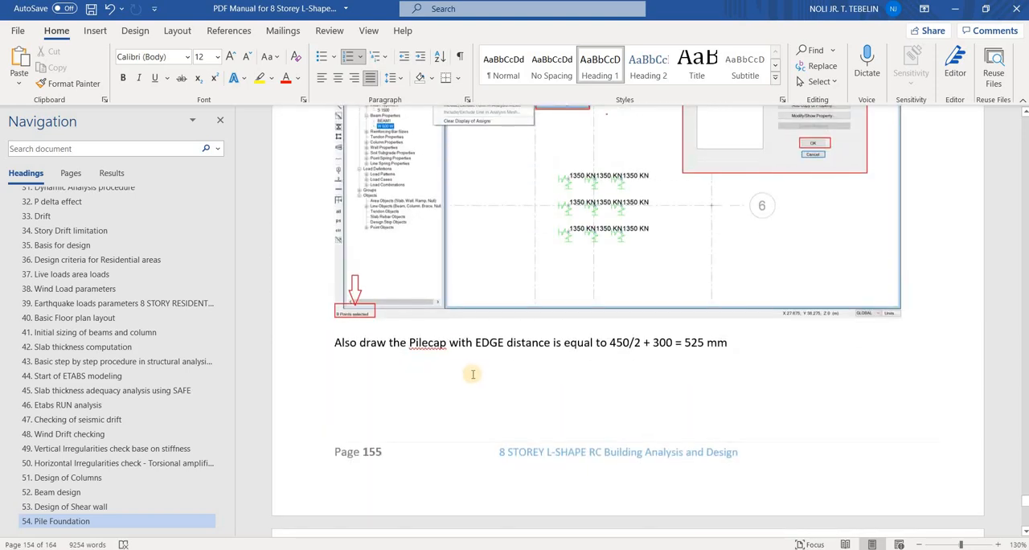
key(ctrl+2)
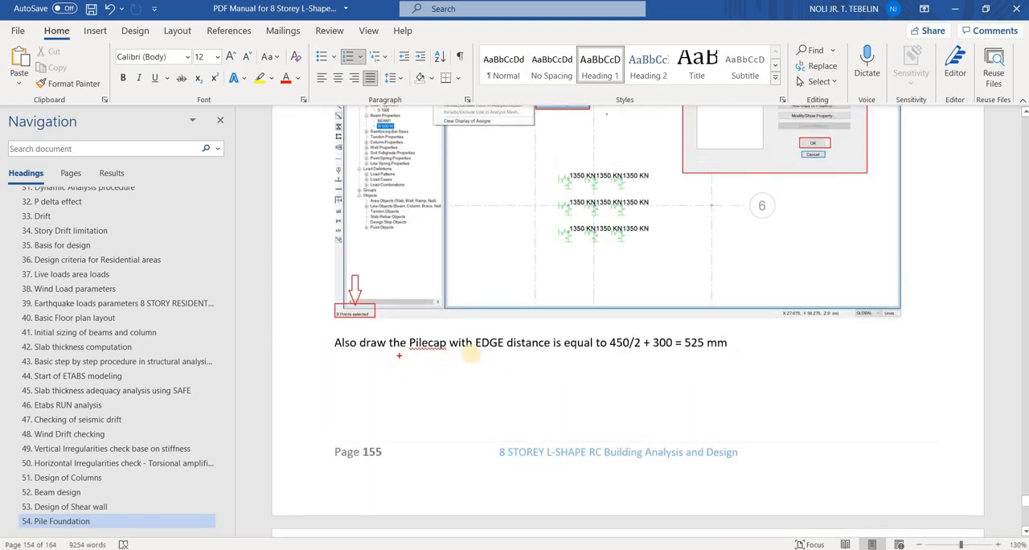
drag(398, 355, 451, 358)
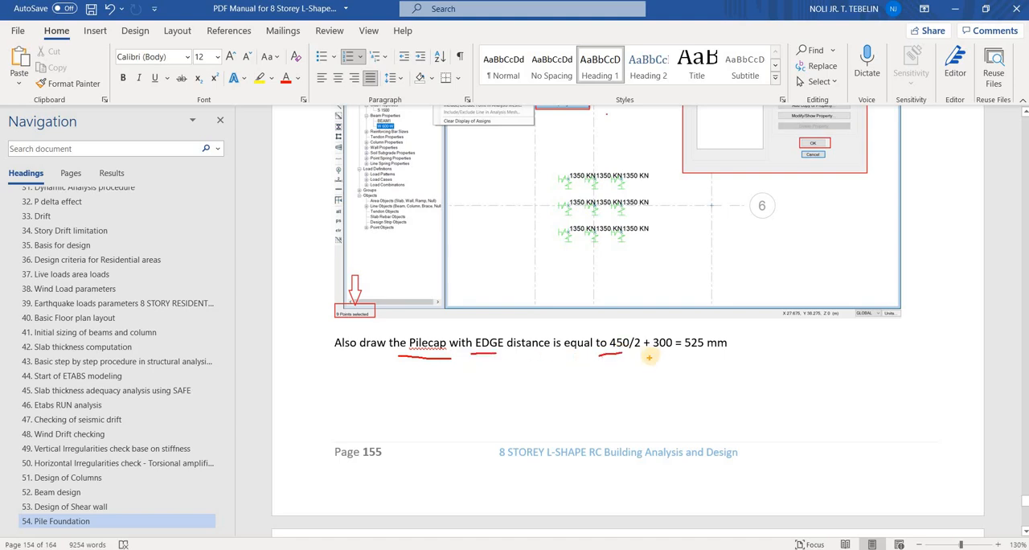
mouse_move(649, 353)
mouse_down()
mouse_move(732, 344)
mouse_move(679, 345)
mouse_up()
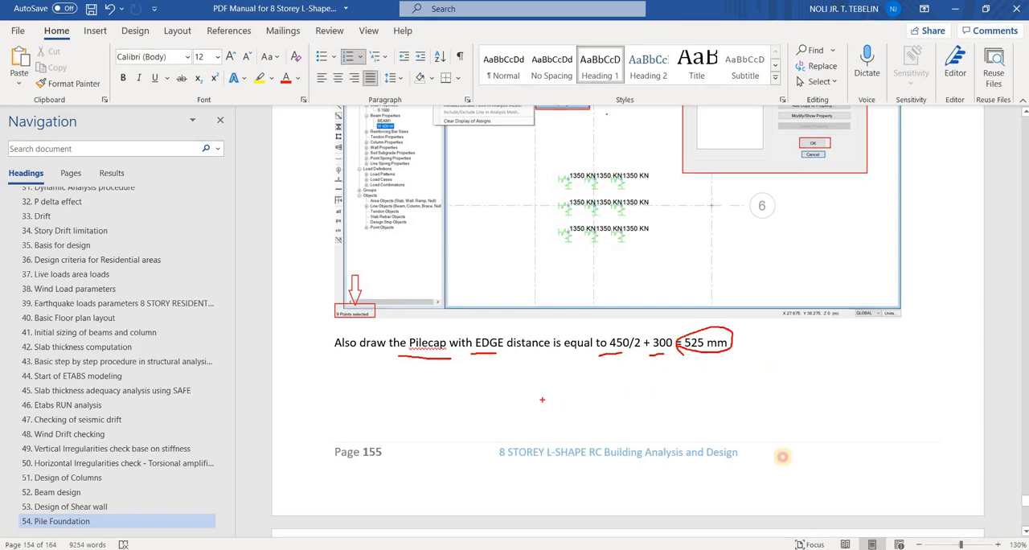
Sketch a pilecap with a corner pile beside the formula, mark the 525 edge distance from the pile's centre, and end the annotation
mouse_move(769, 371)
mouse_down()
mouse_move(784, 456)
mouse_move(936, 466)
mouse_move(881, 353)
mouse_move(766, 371)
mouse_up()
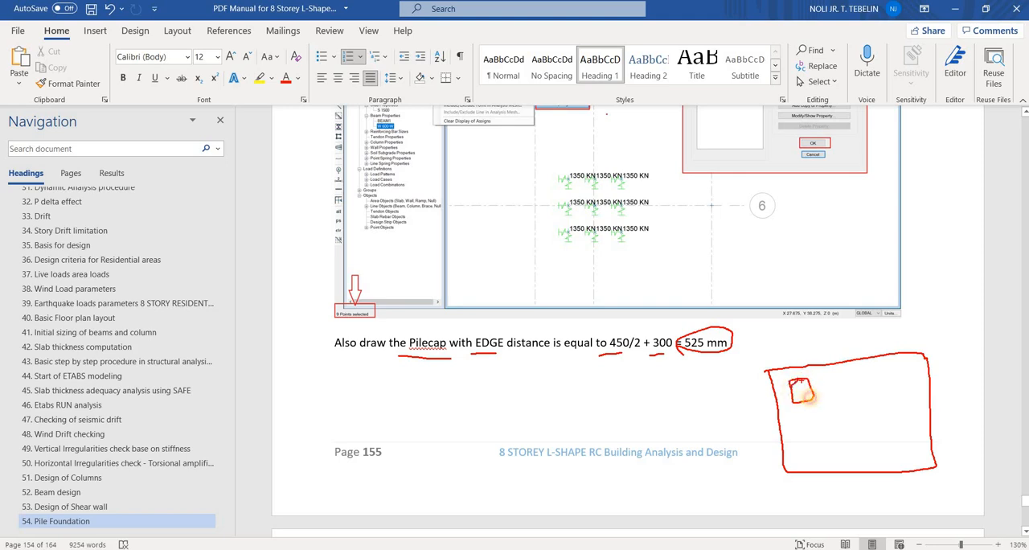
drag(800, 401, 811, 392)
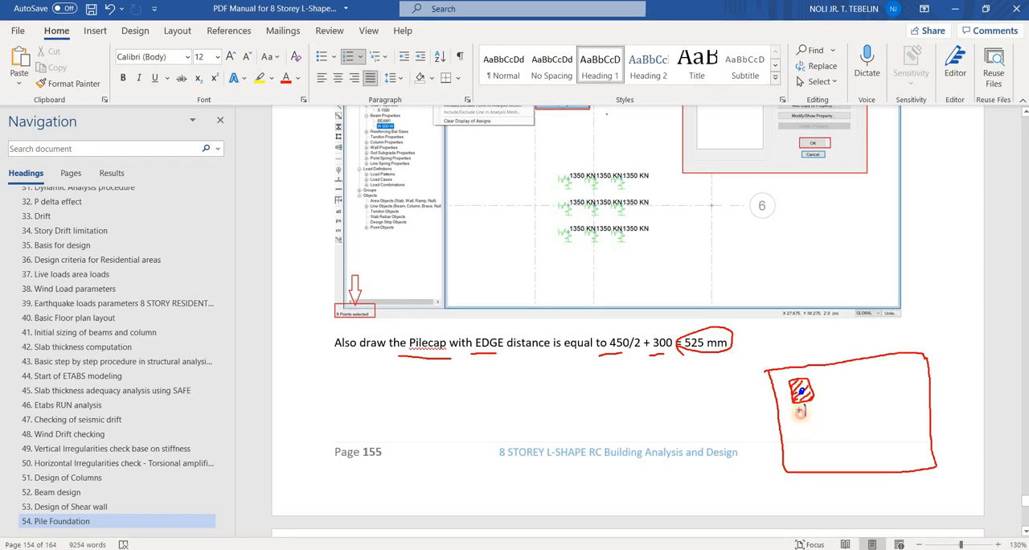
drag(795, 414, 807, 412)
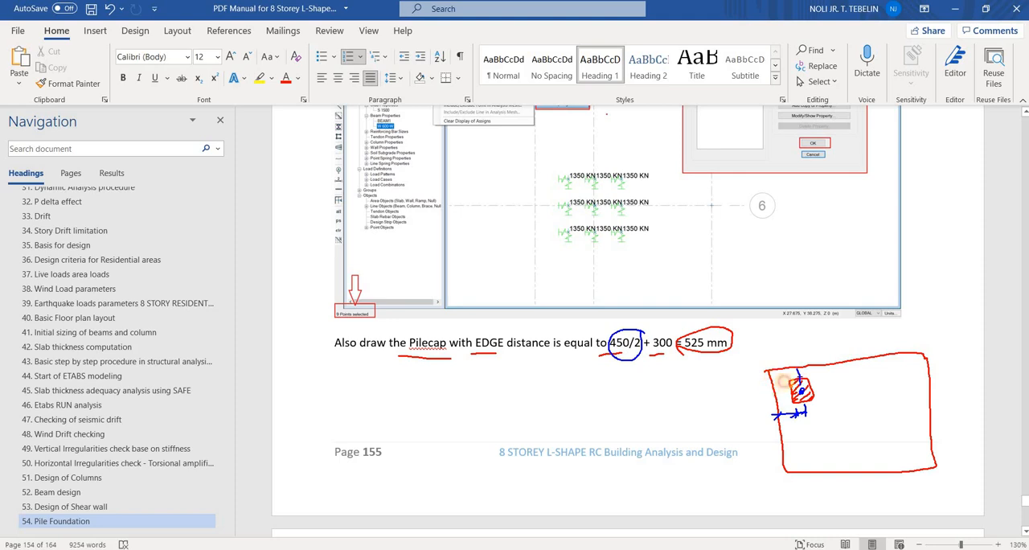
mouse_move(796, 373)
mouse_down()
mouse_move(799, 384)
mouse_move(798, 360)
mouse_up()
drag(799, 352, 805, 352)
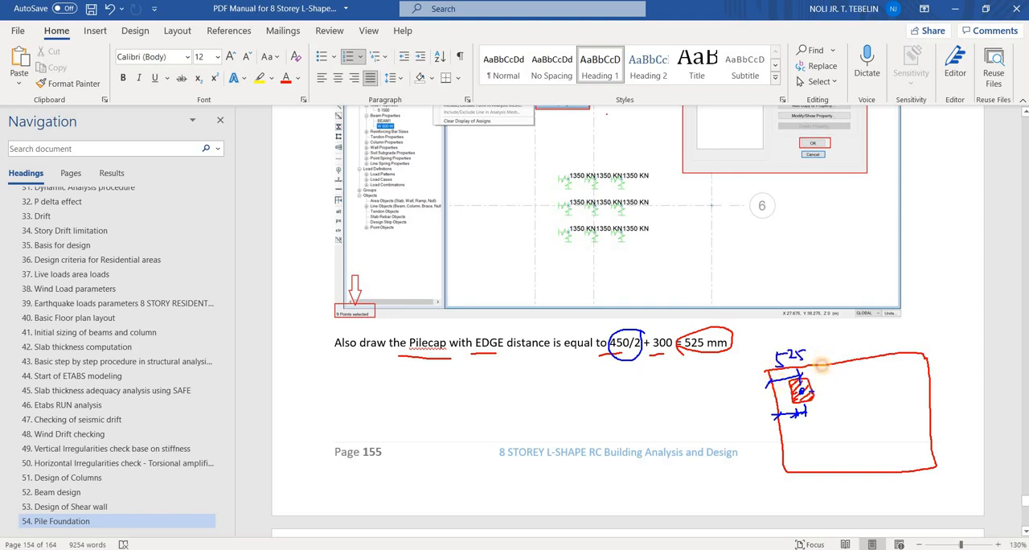
drag(811, 391, 832, 386)
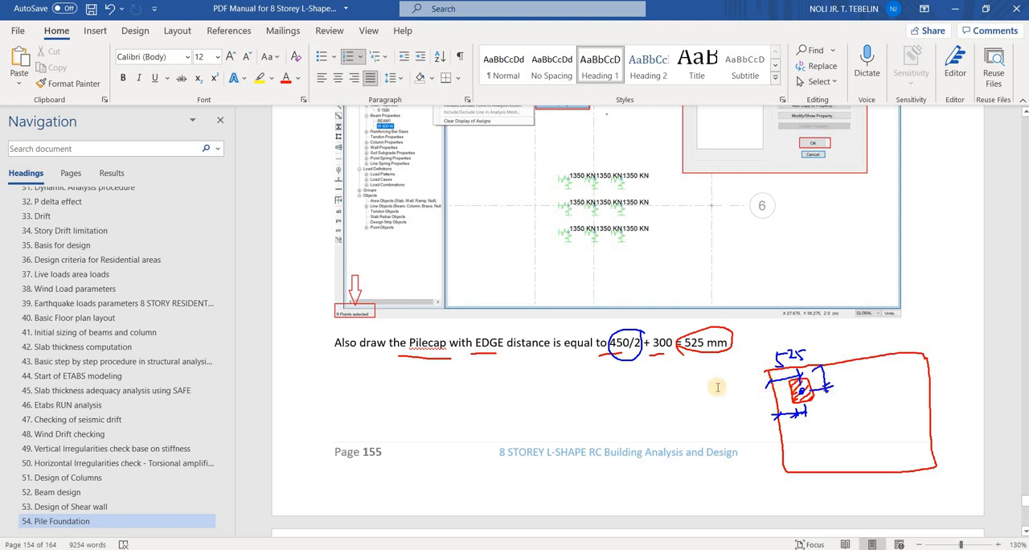
key(Escape)
Review the manual's pile point and spring assignment figures and circle the group of nine 1350 KN point springs
scroll(655, 385, up, 5)
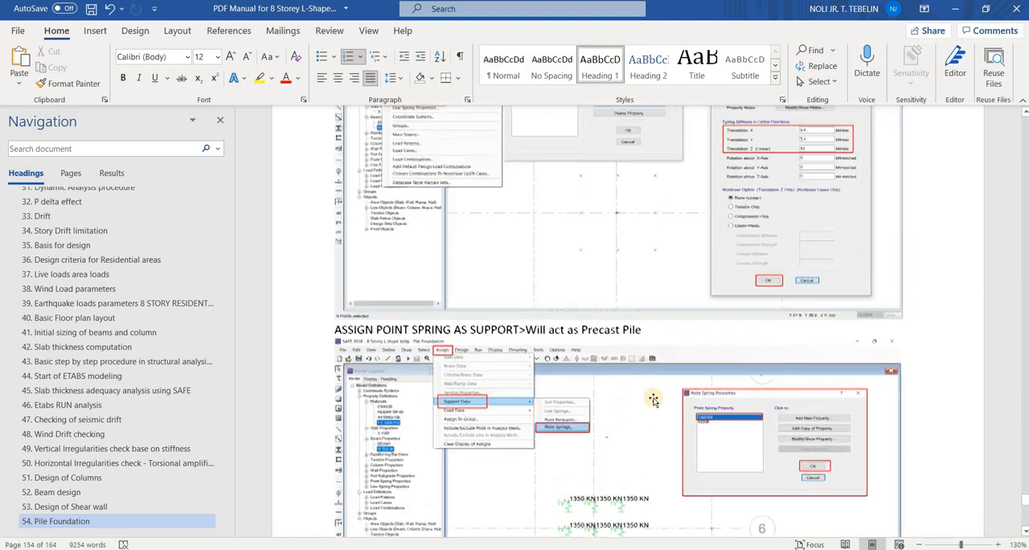
scroll(653, 400, up, 12)
scroll(631, 415, down, 3)
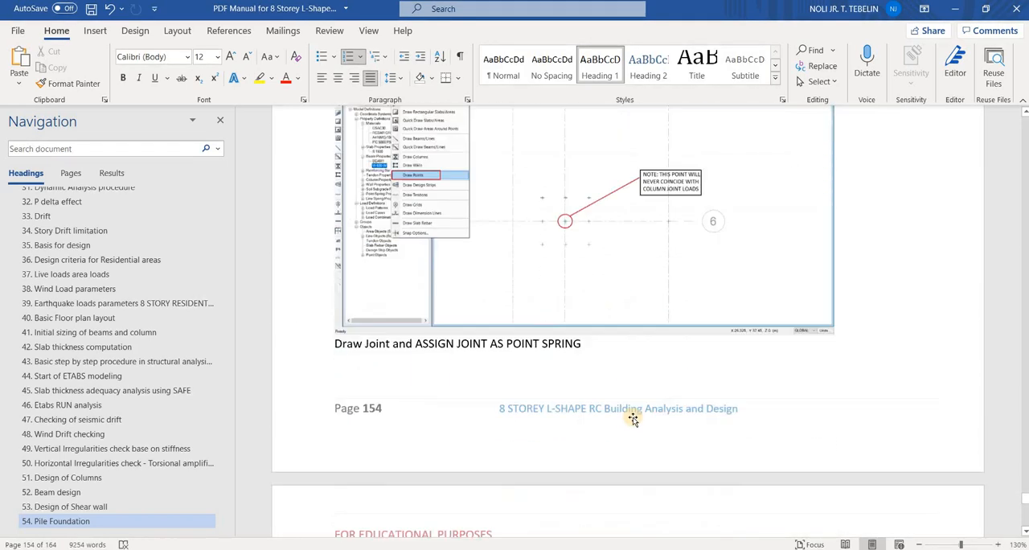
scroll(633, 419, down, 10)
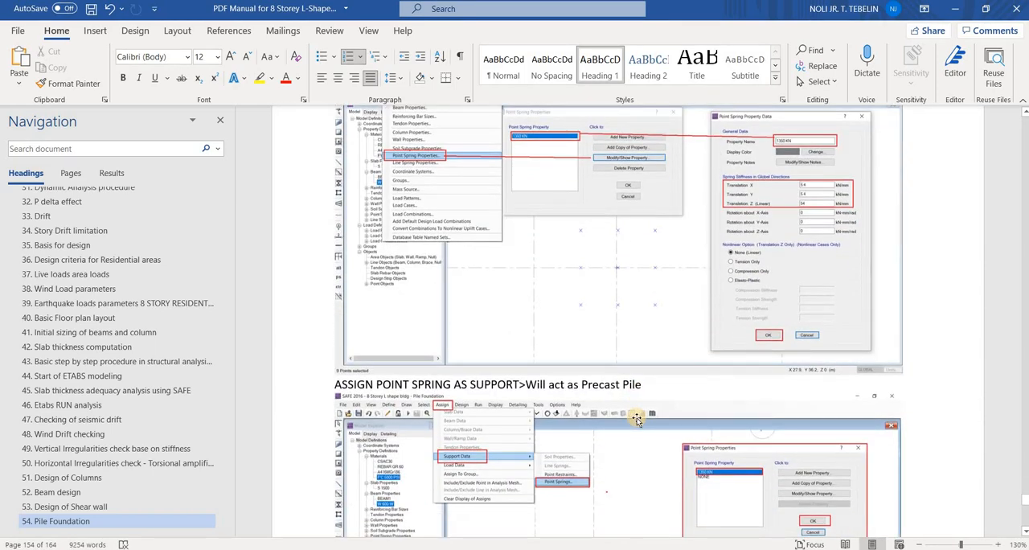
scroll(635, 416, down, 6)
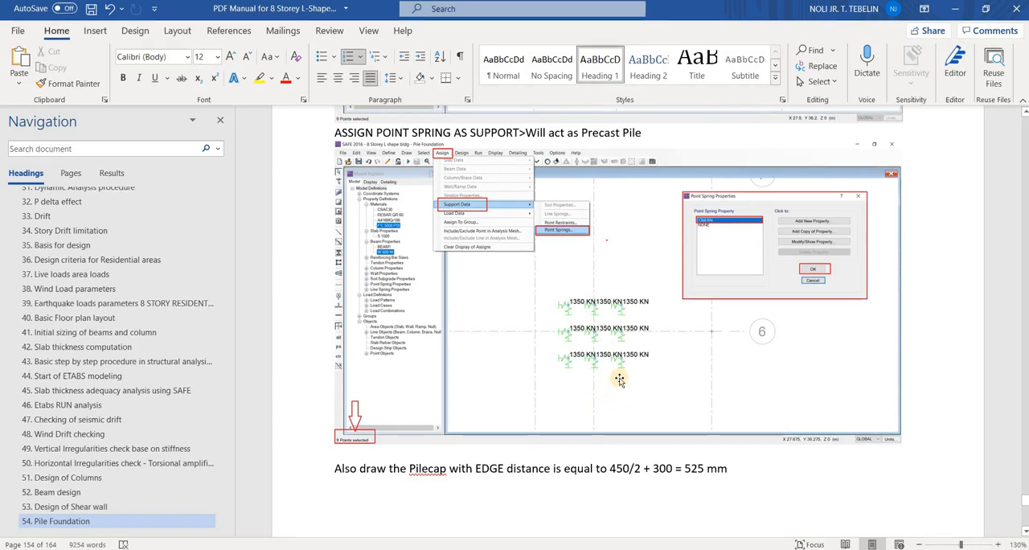
ctrl+scroll(627, 377, up, 2)
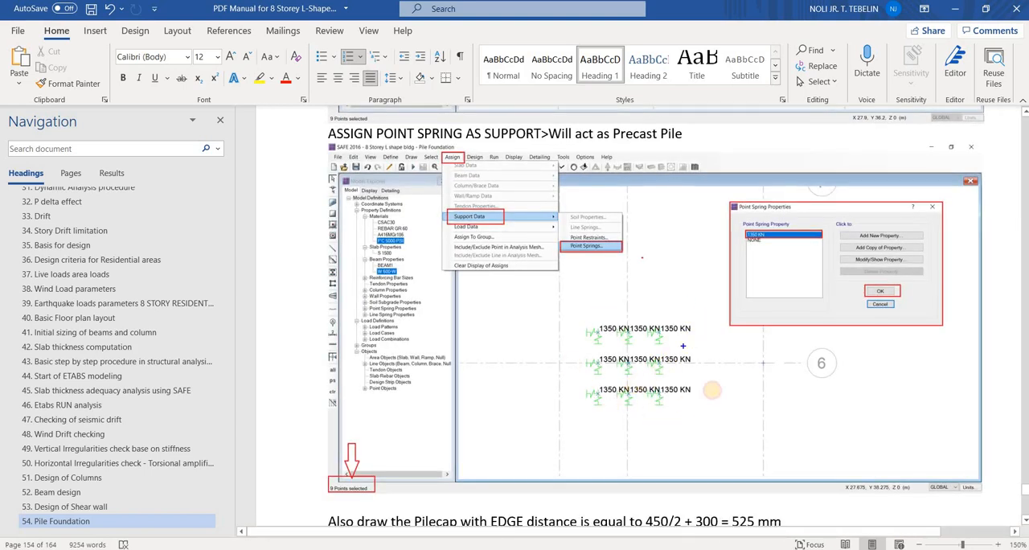
mouse_move(699, 323)
mouse_down()
mouse_move(707, 396)
mouse_move(694, 328)
mouse_up()
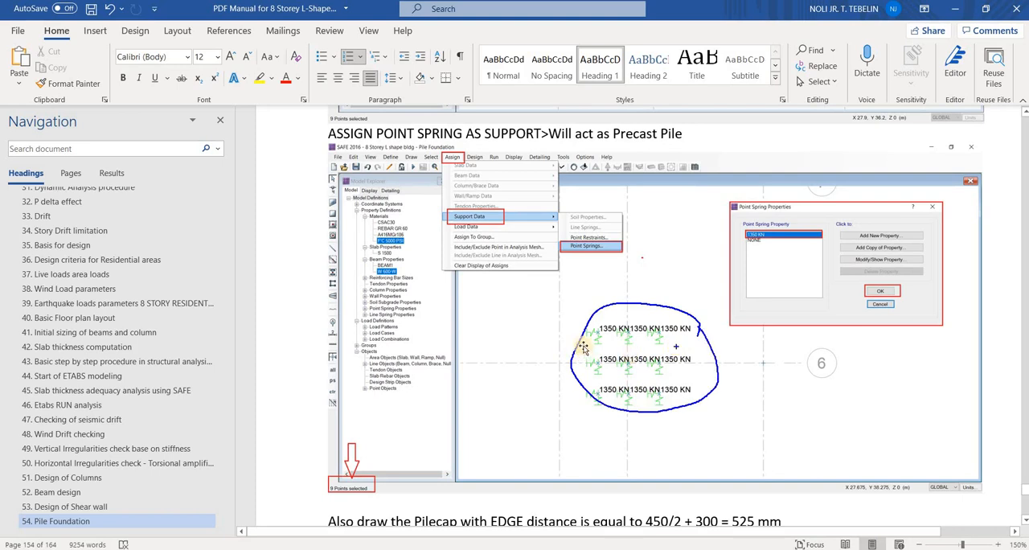
Examine the Define Point Spring figure for the property name and the translational stiffness values
scroll(576, 372, up, 4)
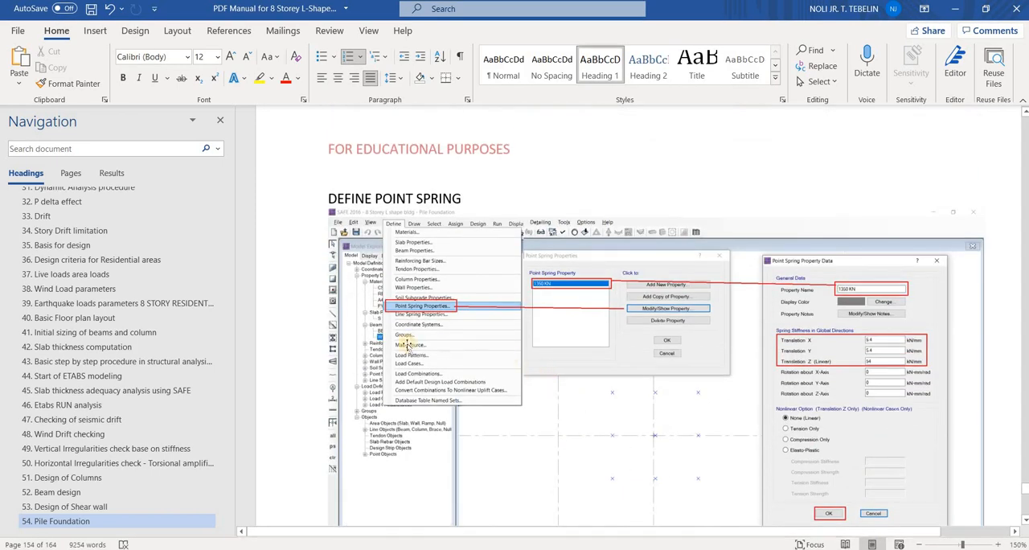
ctrl+scroll(519, 340, up, 1)
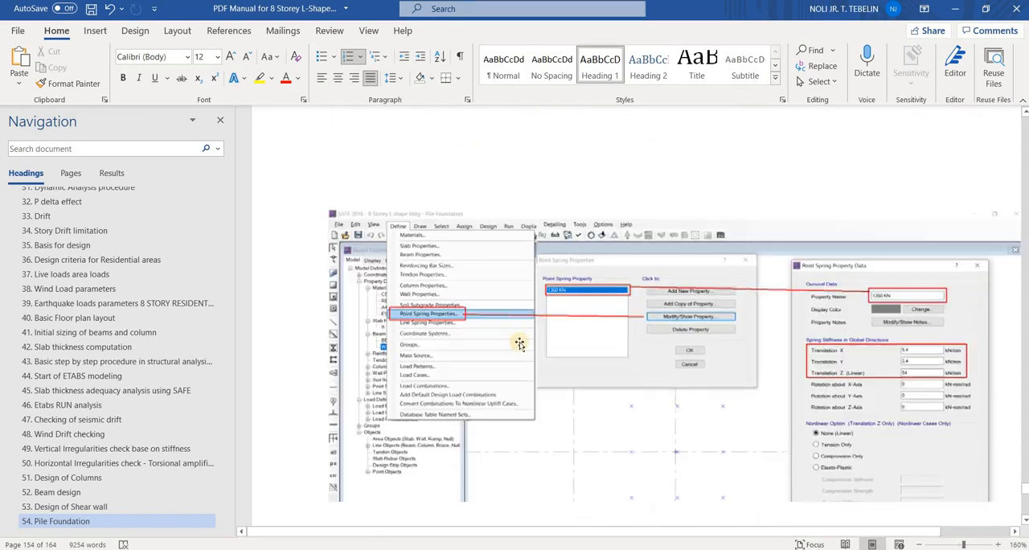
scroll(443, 294, down, 1)
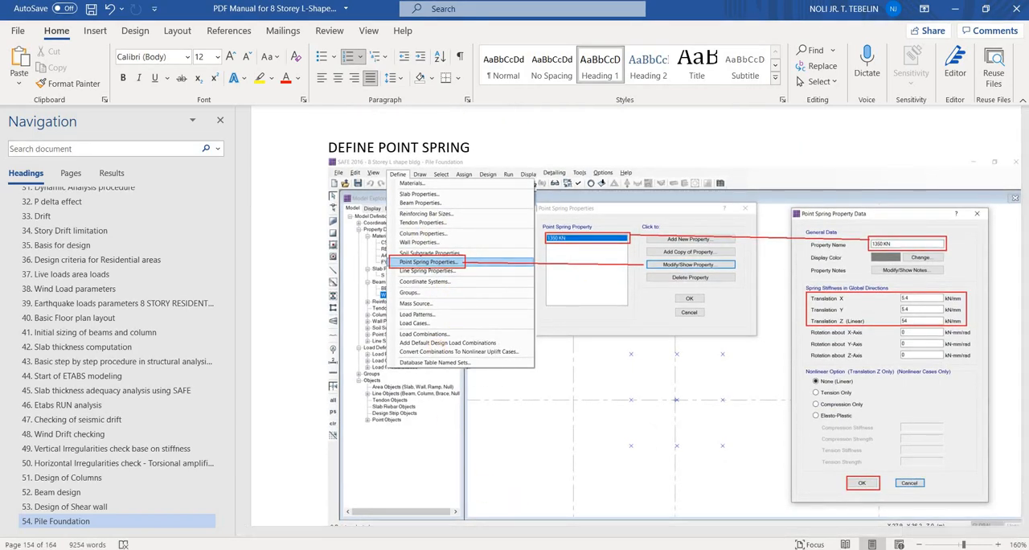
Switch to SAFE and modify the PSPR1 point spring property, naming it 1350 kn and entering 1350 for the linear Z translation stiffness
mouse_move(713, 548)
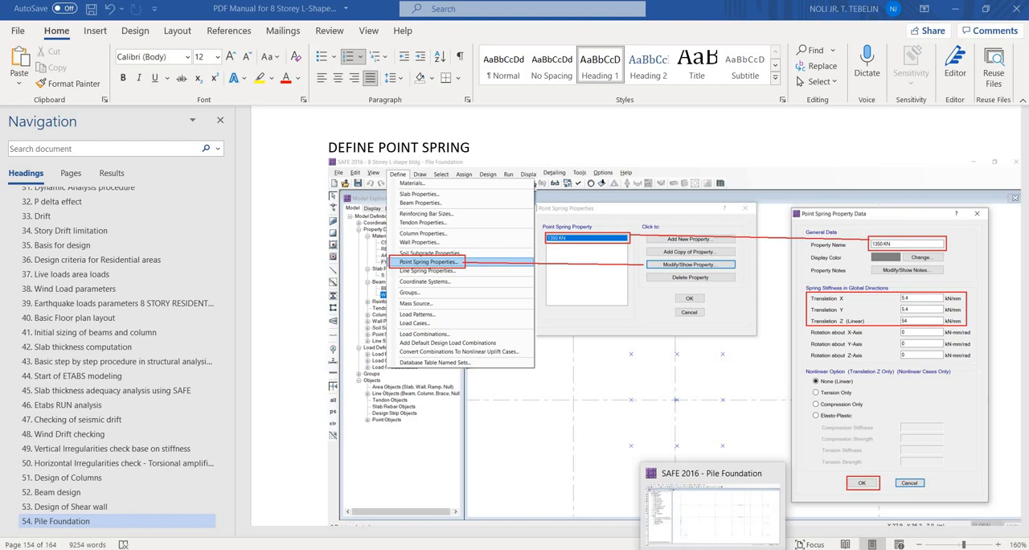
click(710, 503)
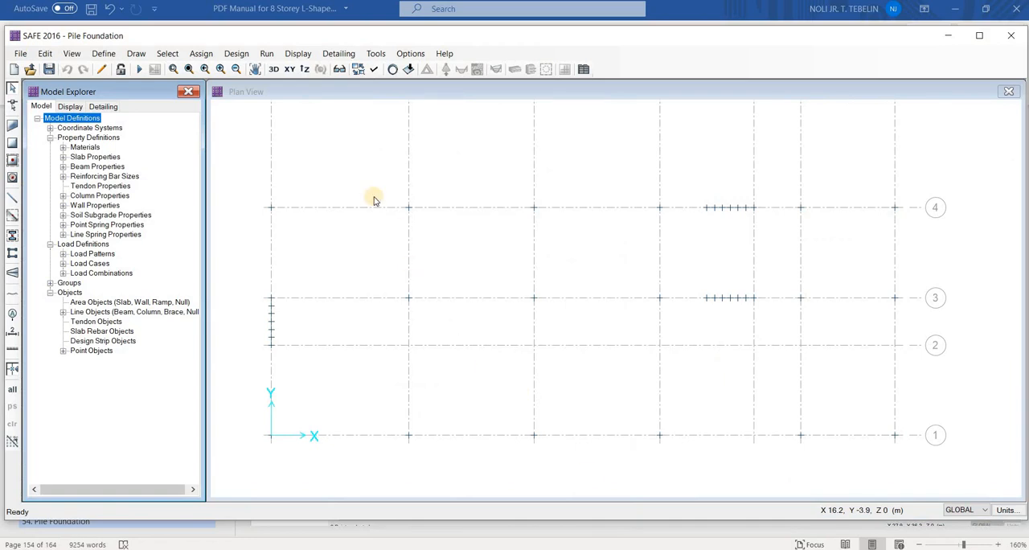
click(355, 165)
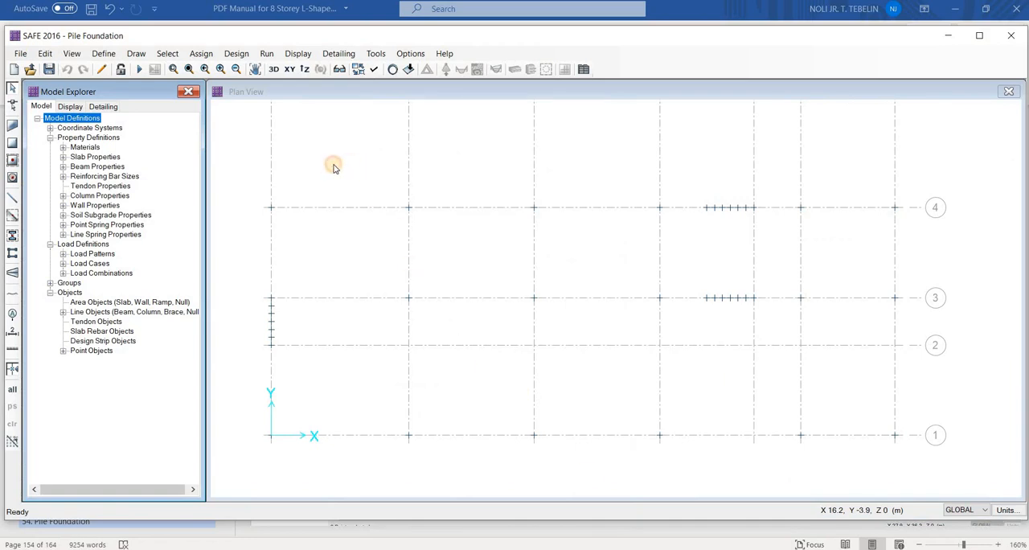
click(103, 53)
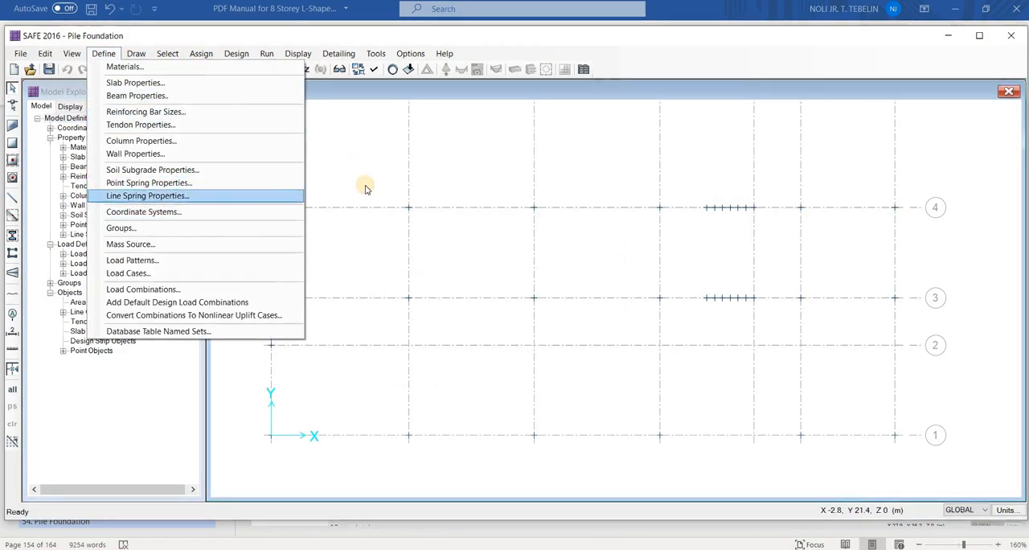
click(241, 183)
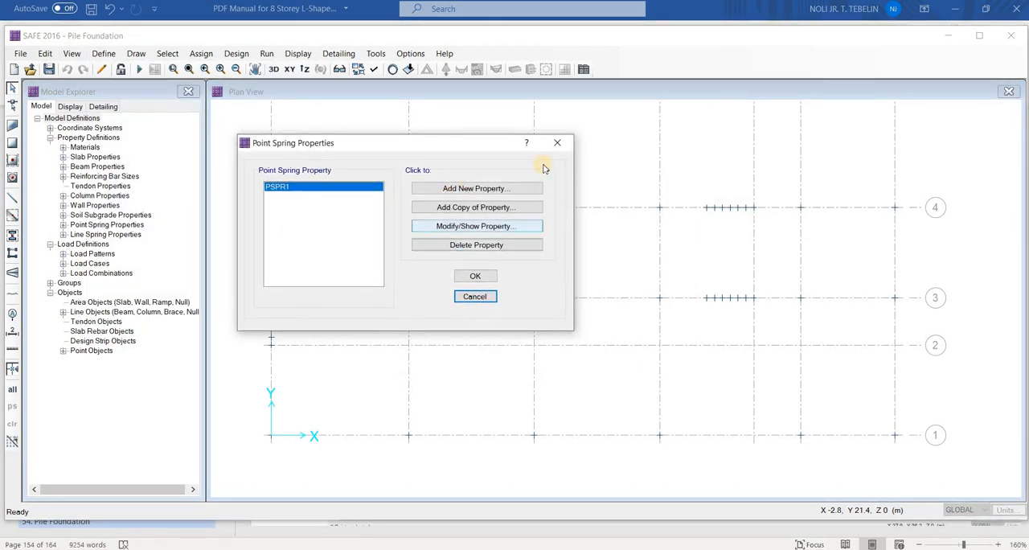
click(476, 227)
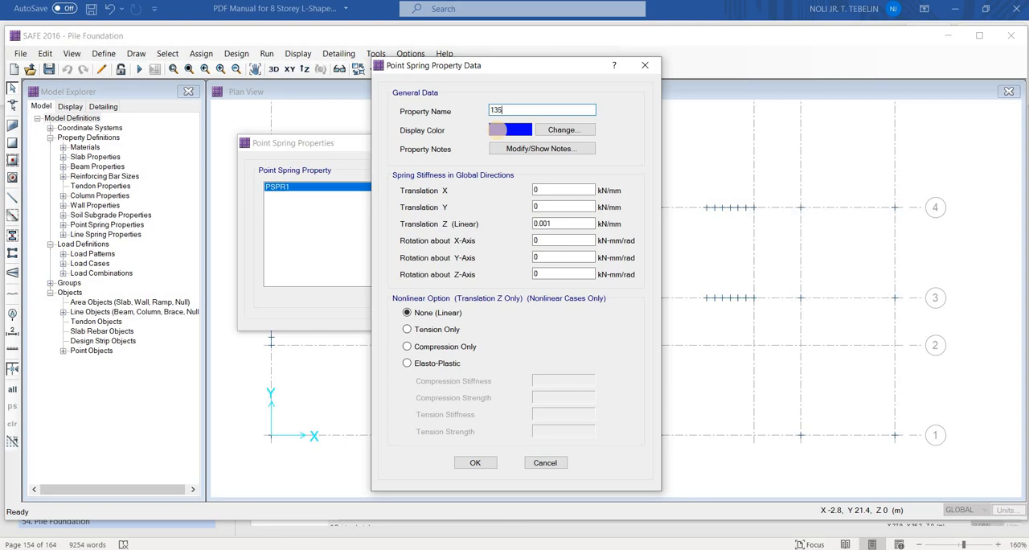
text(1350 kn)
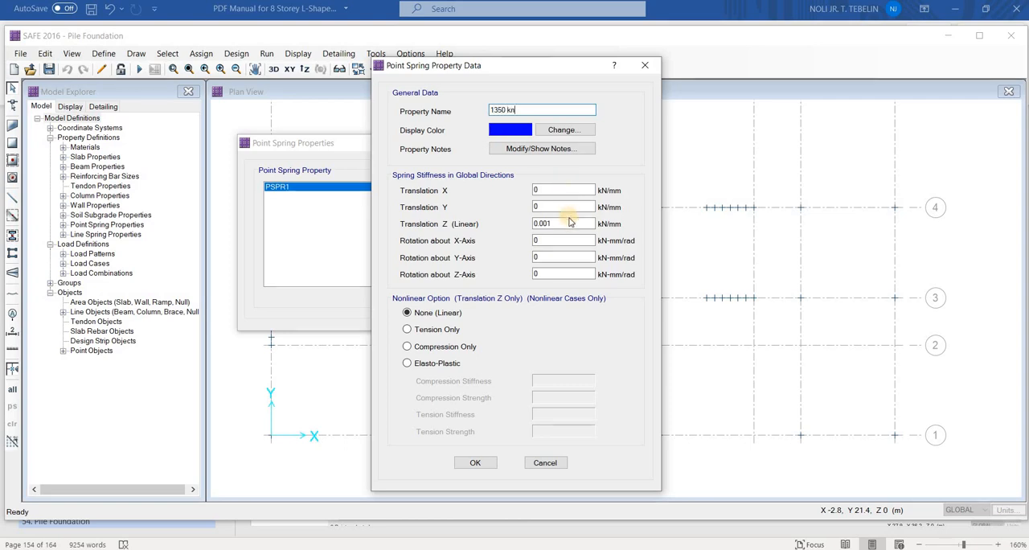
click(561, 228)
key(ctrl+a)
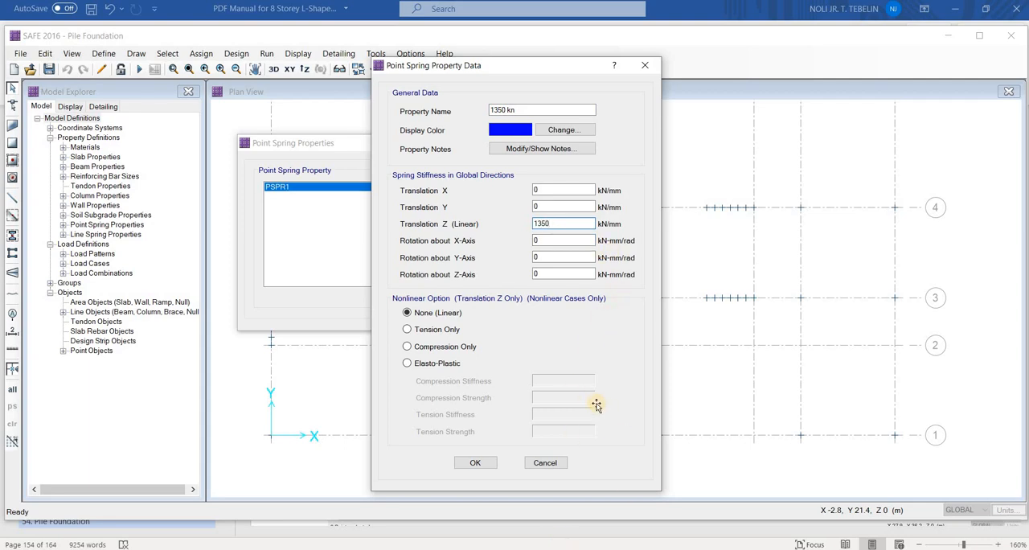
Switch to the Word manual and check the initial pile count calculation and the X, Y and Z spring stiffness values
key(alt+Tab)
scroll(595, 406, up, 6)
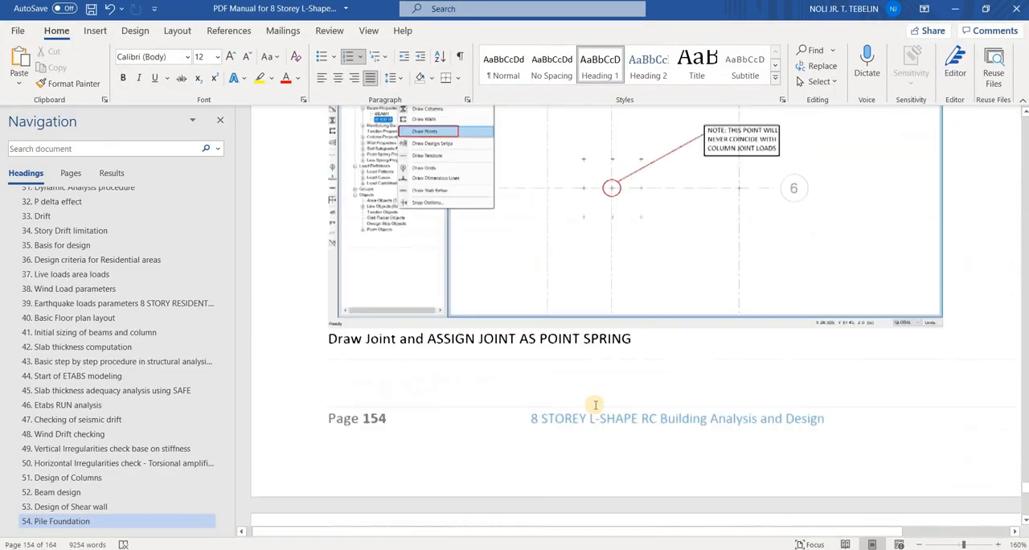
scroll(595, 406, up, 5)
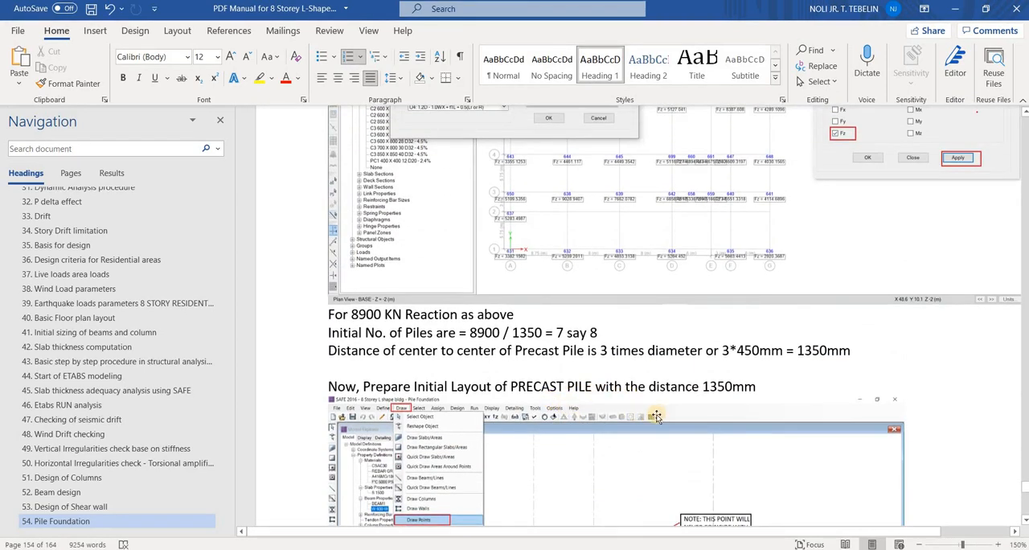
scroll(743, 380, down, 3)
scroll(742, 380, down, 10)
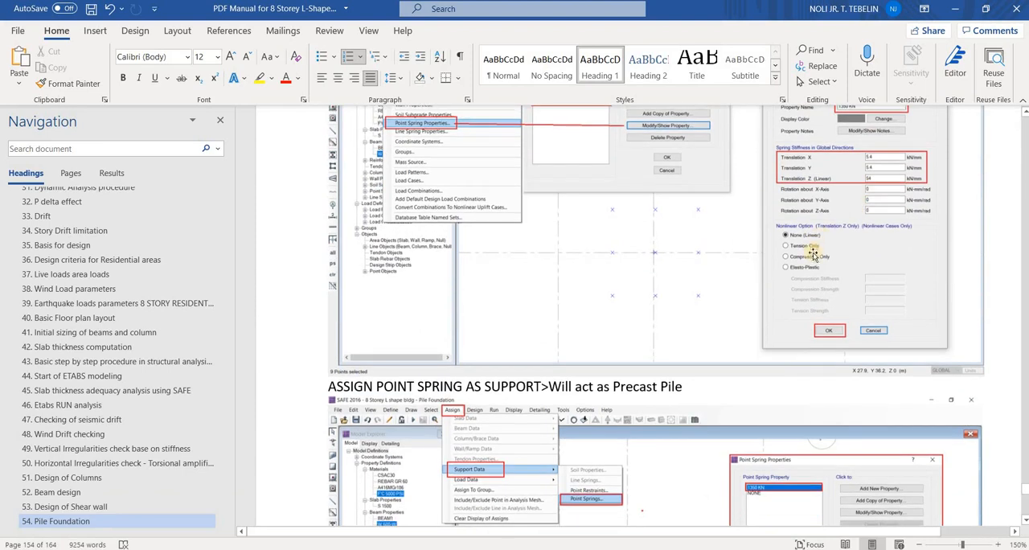
scroll(817, 288, up, 2)
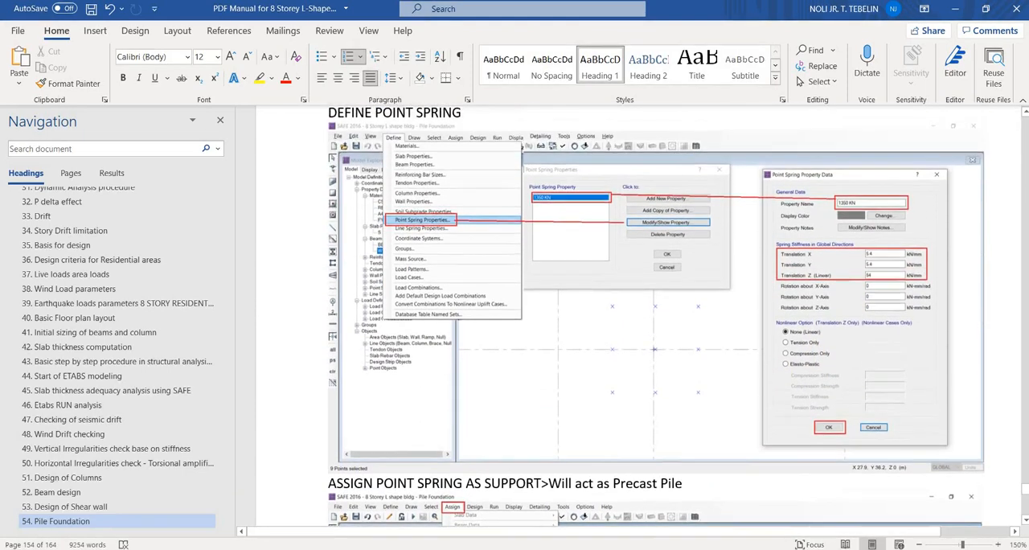
scroll(817, 288, down, 2)
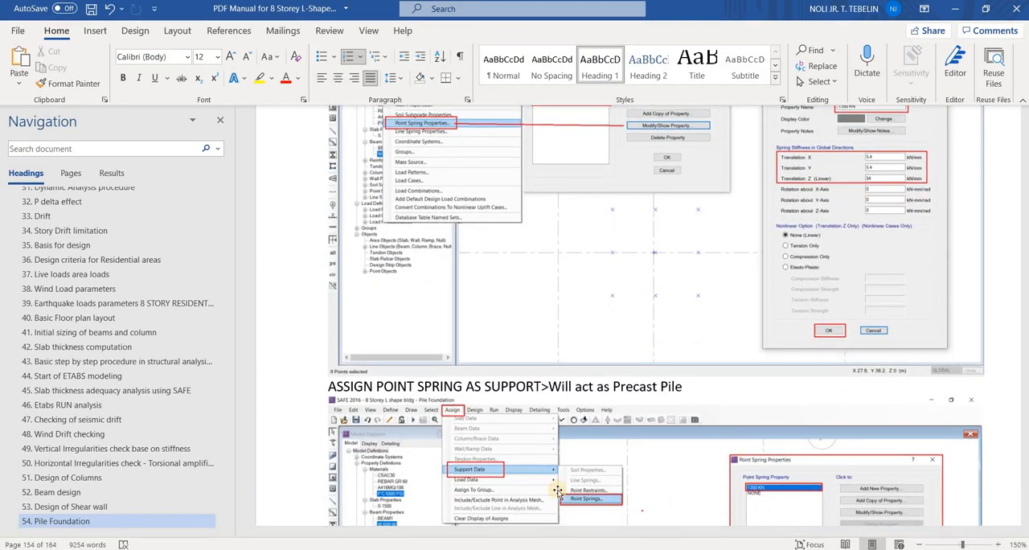
Open Calculator, divide 1350 by 25, and shrink and move its window aside from the manual figures
key(super)
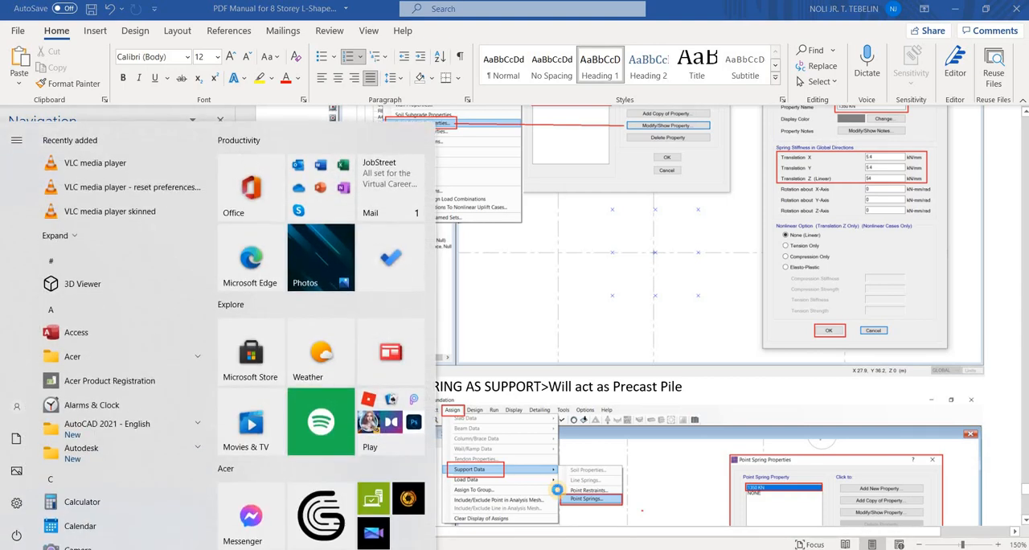
text(cal)
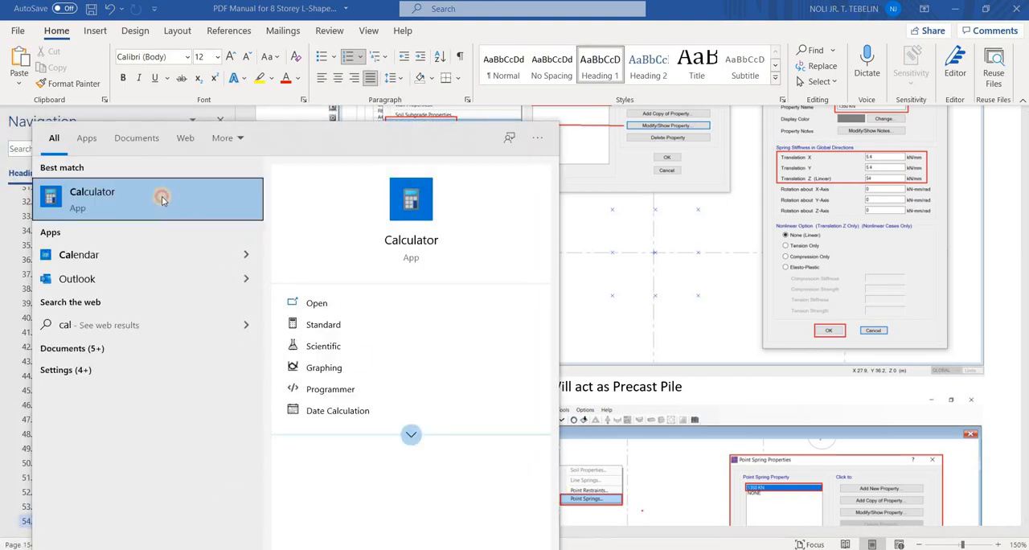
key(Return)
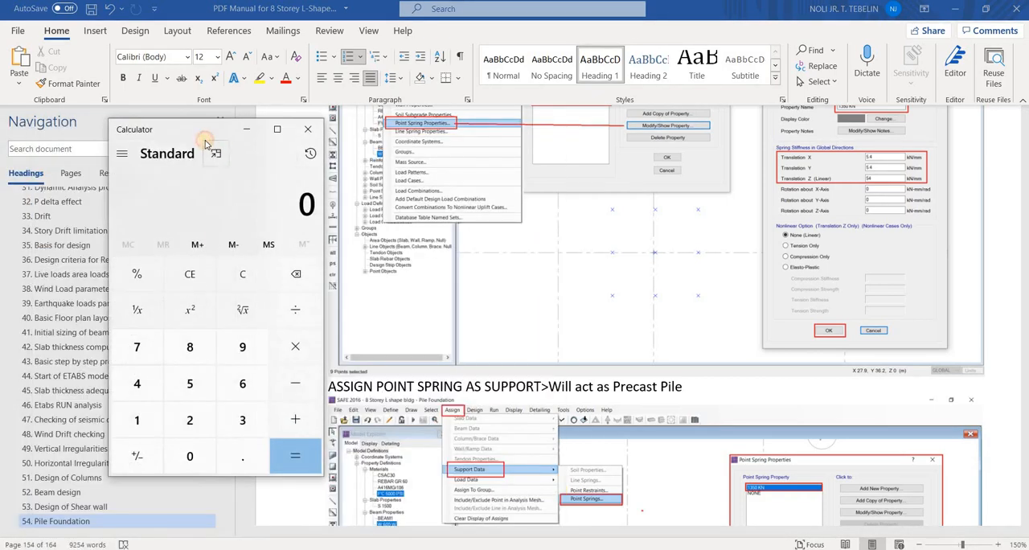
text(1)
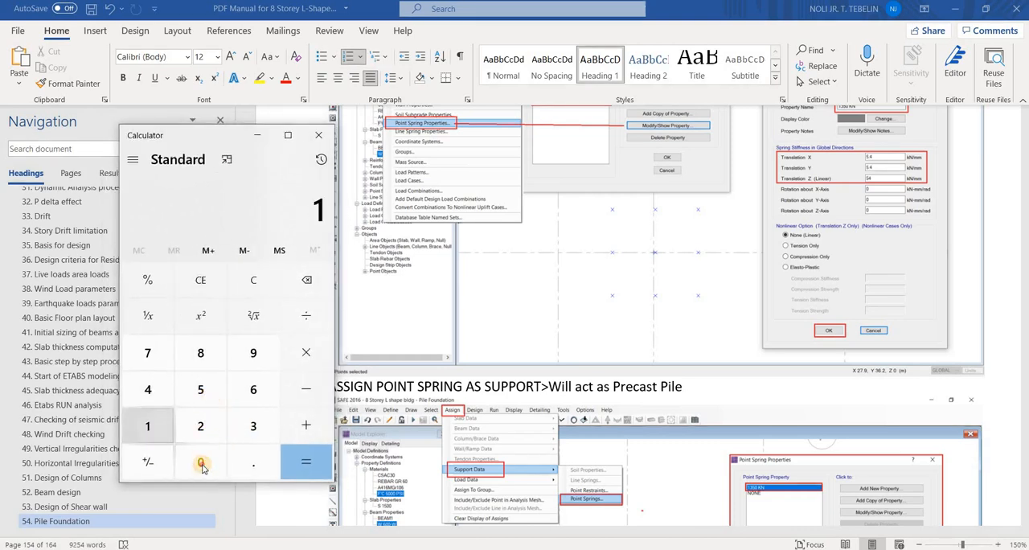
text(350/)
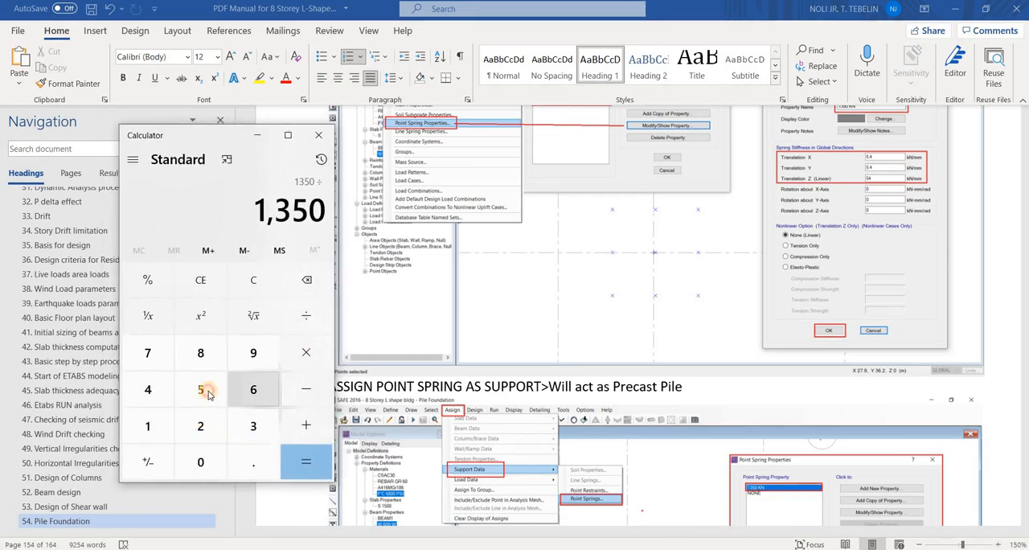
text(25)
key(Return)
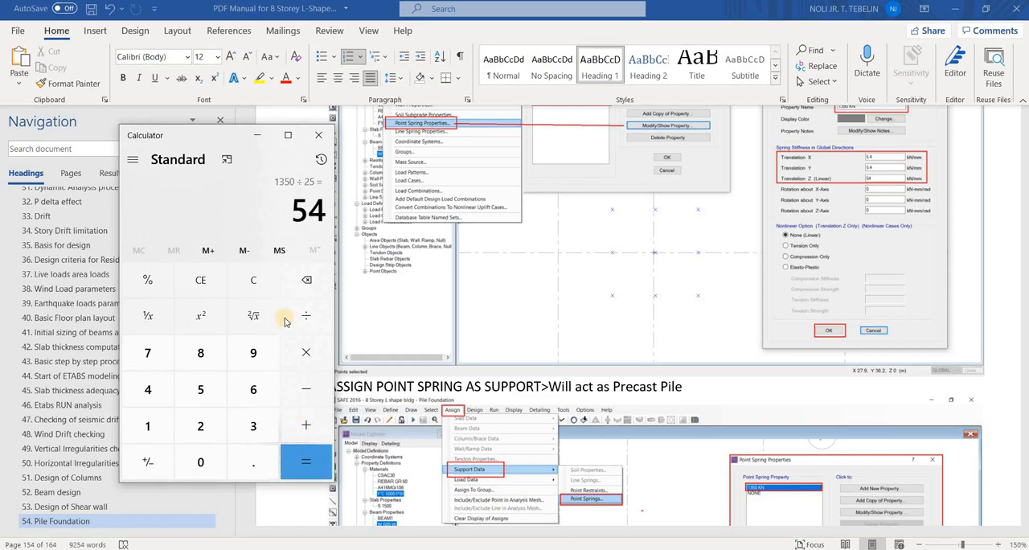
drag(202, 138, 176, 143)
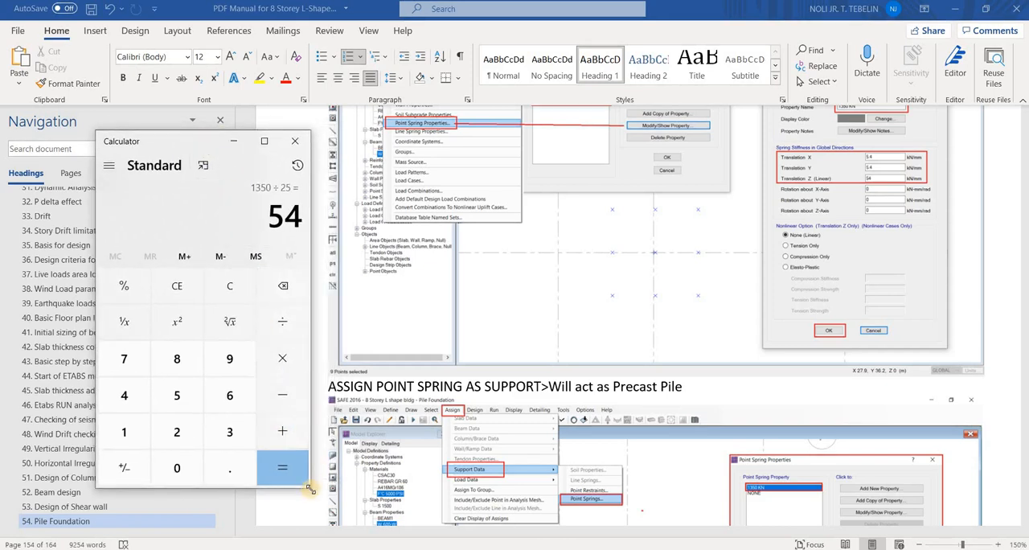
drag(310, 489, 311, 466)
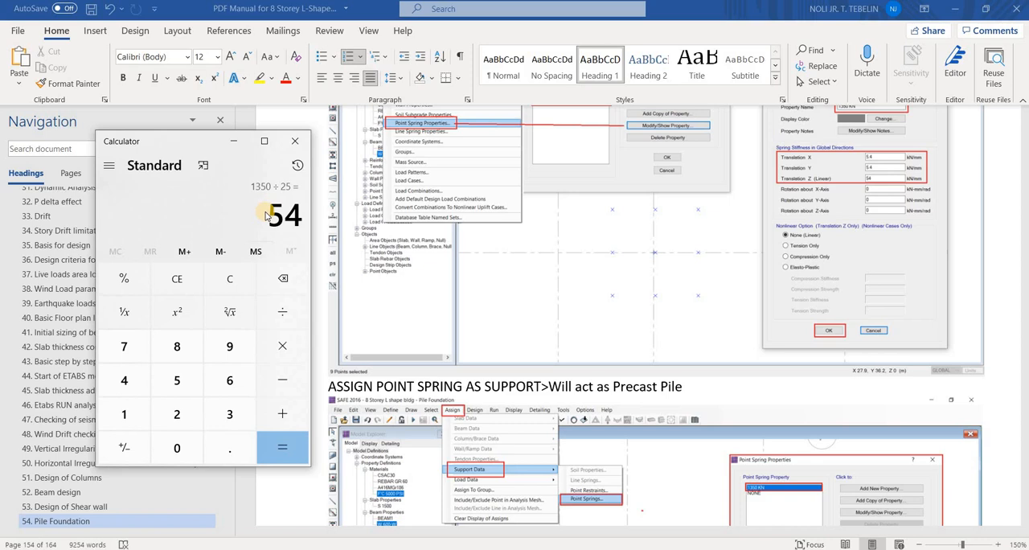
click(161, 141)
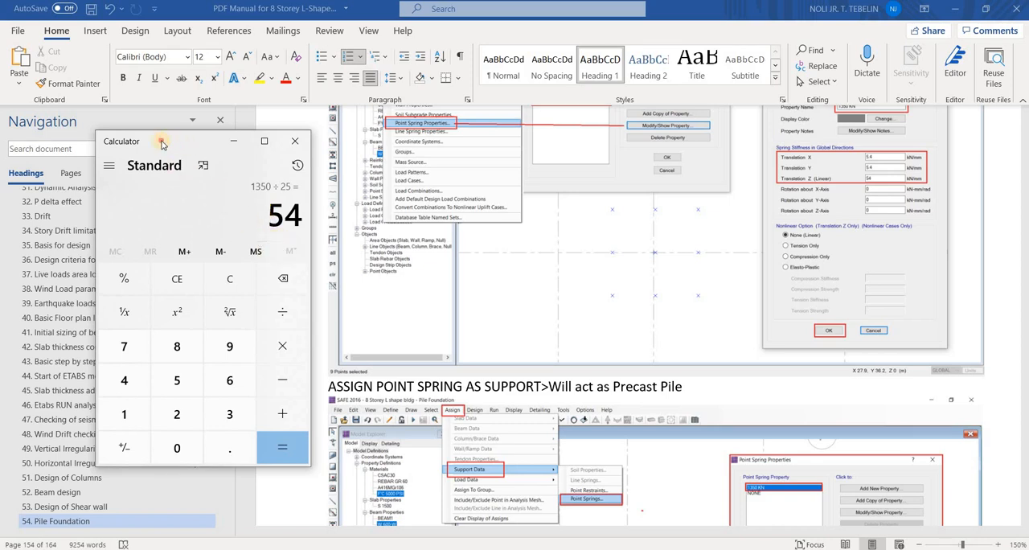
drag(165, 156, 131, 154)
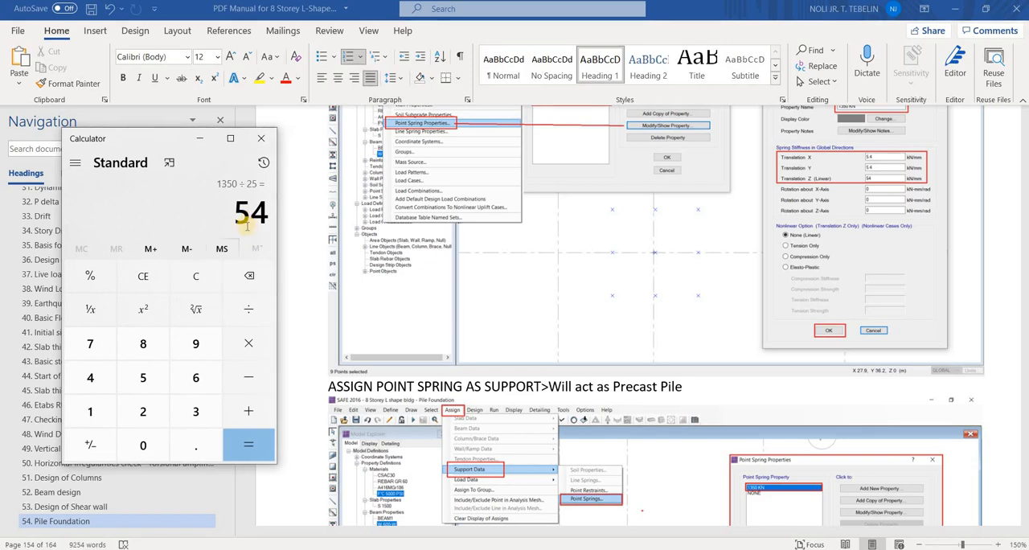
Clear the calculator, divide 1350 by 50 and multiply the result by 2
click(190, 274)
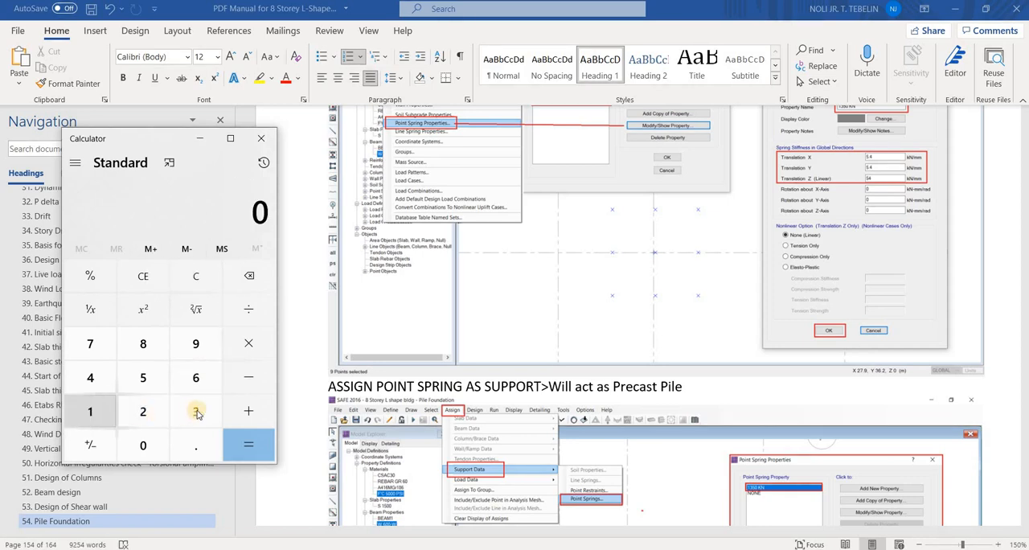
click(96, 411)
click(195, 411)
text(5)
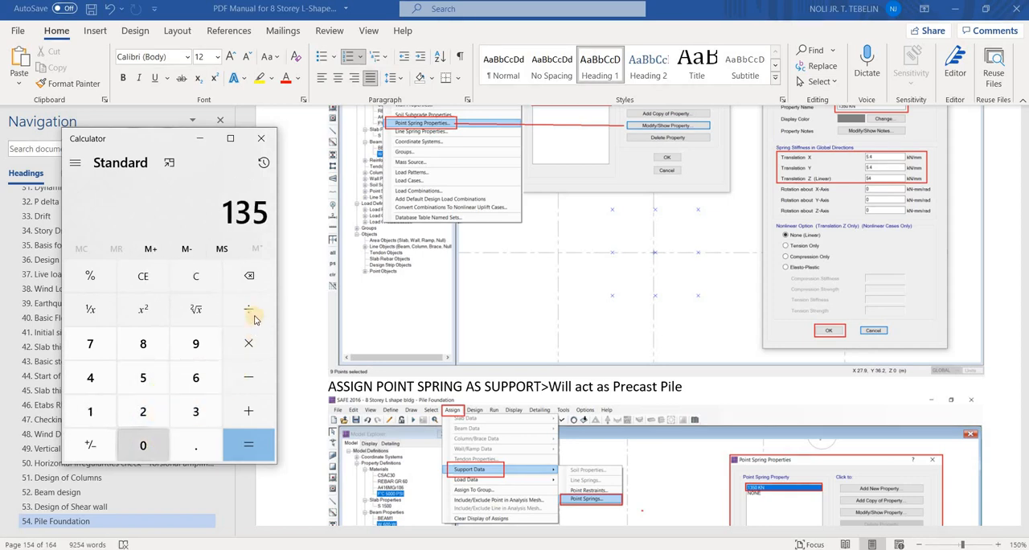
text(0)
key(slash)
text(50)
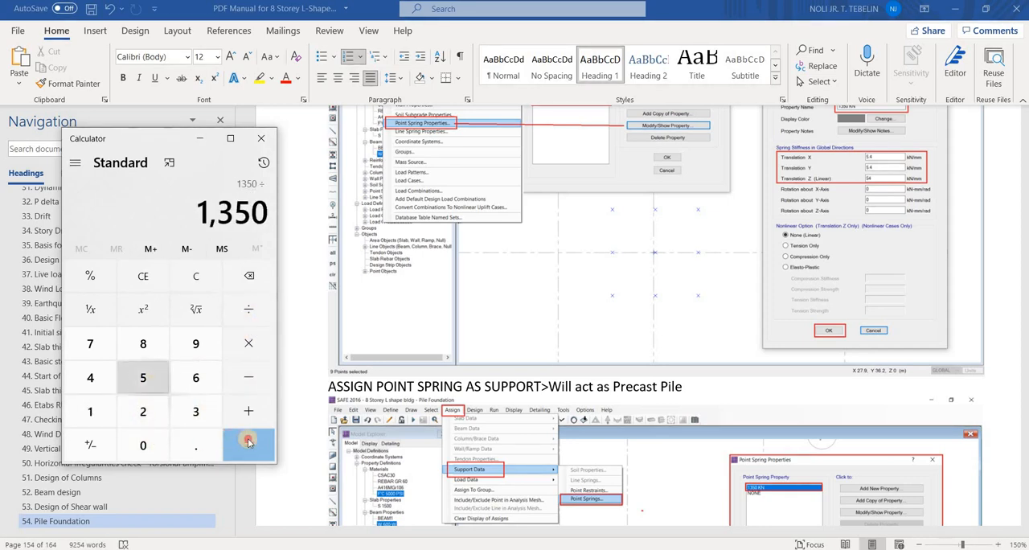
key(Return)
key(asterisk)
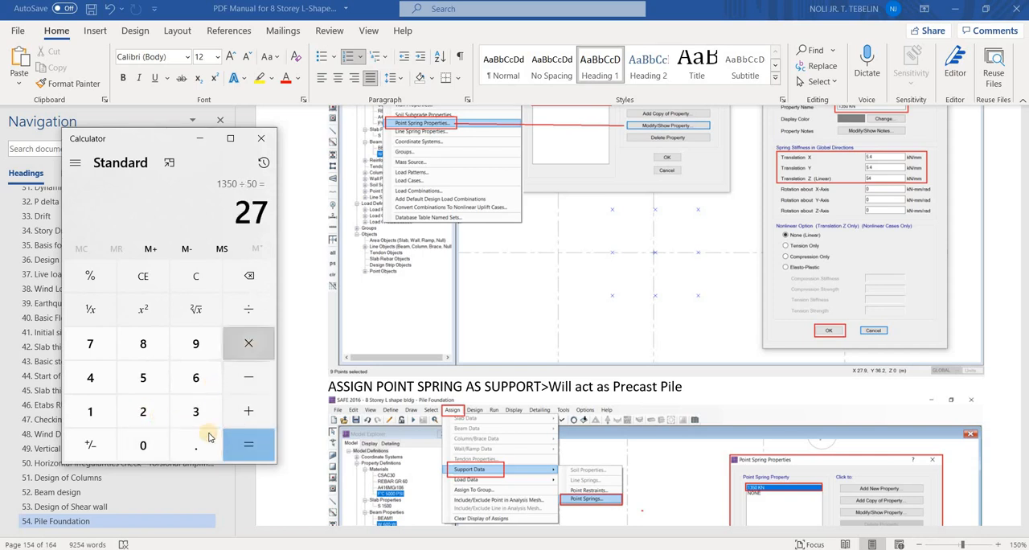
text(2)
key(Return)
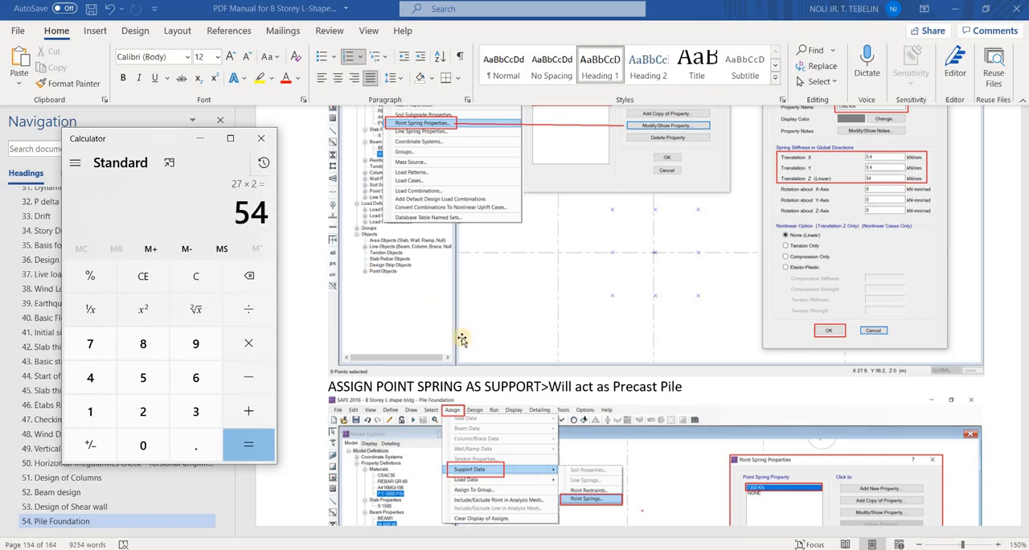
Minimize the calculator and review the manual's precast pile table for the soil capacity and the point spring settlement basis
click(199, 139)
scroll(525, 389, down, 5)
scroll(525, 389, down, 3)
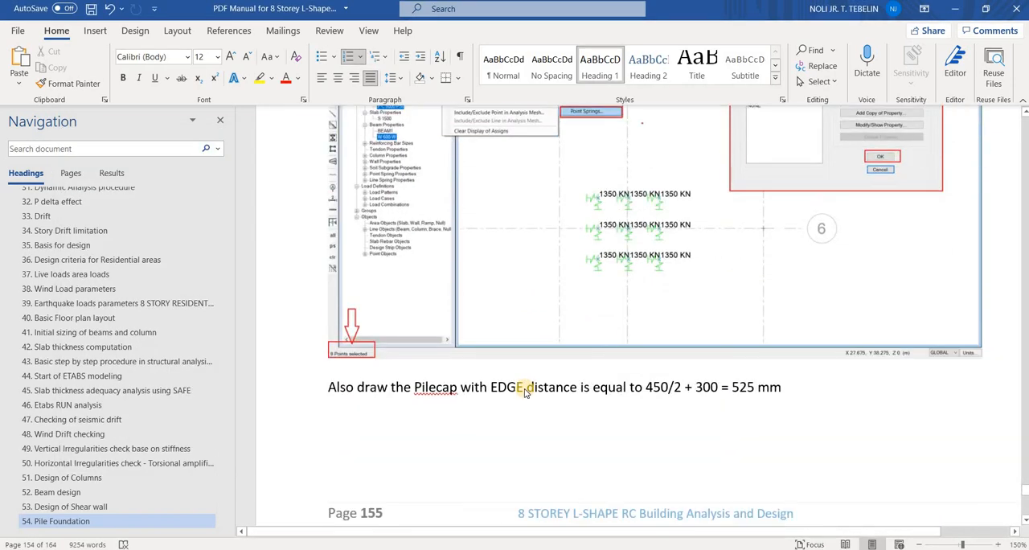
scroll(523, 391, down, 10)
scroll(528, 315, up, 9)
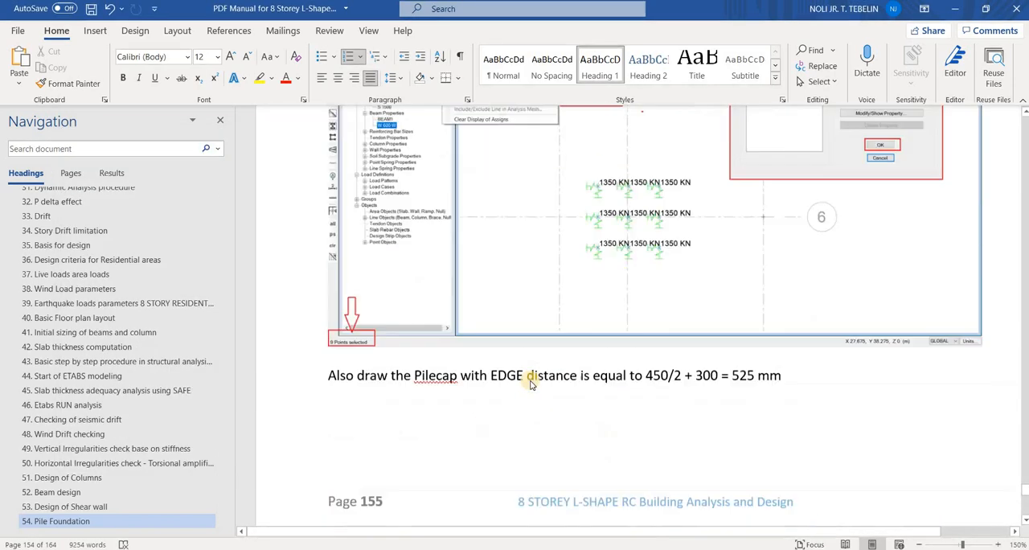
scroll(528, 382, down, 8)
scroll(531, 384, up, 20)
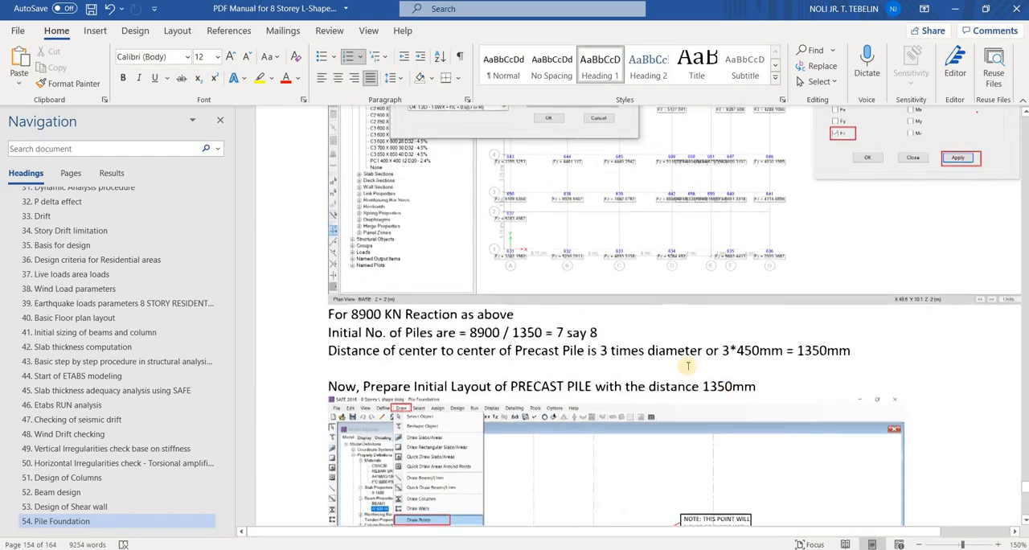
scroll(561, 394, up, 20)
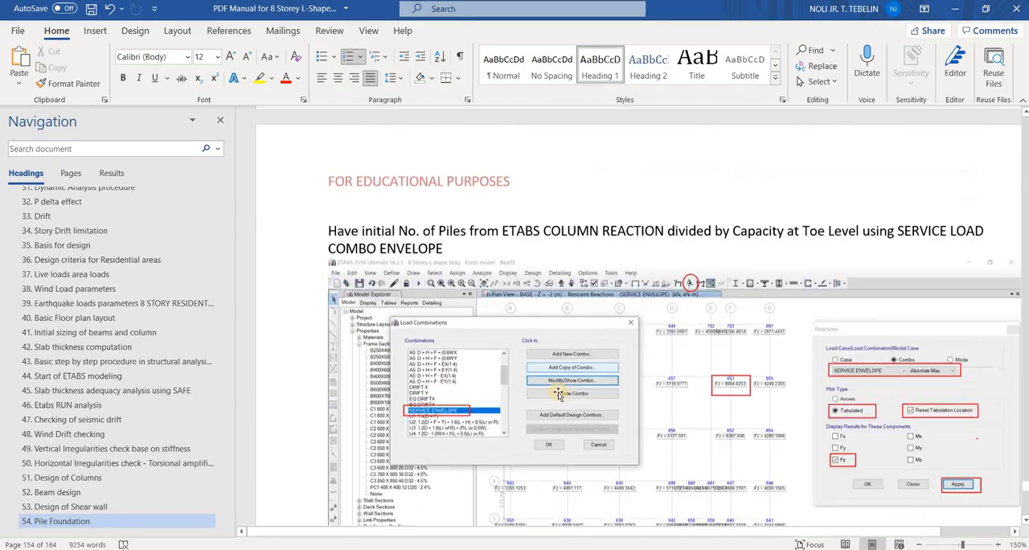
scroll(567, 389, down, 6)
scroll(567, 388, up, 7)
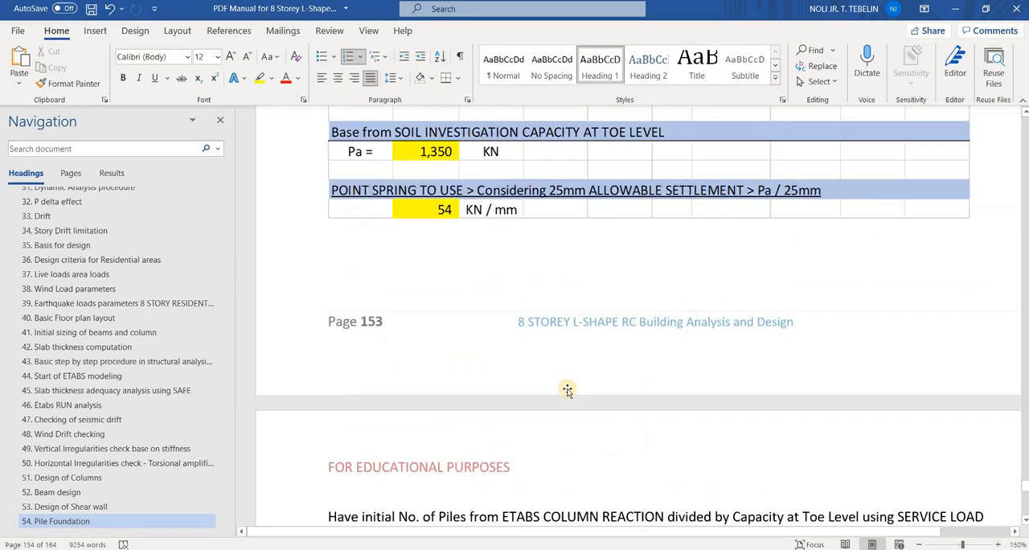
scroll(718, 410, down, 1)
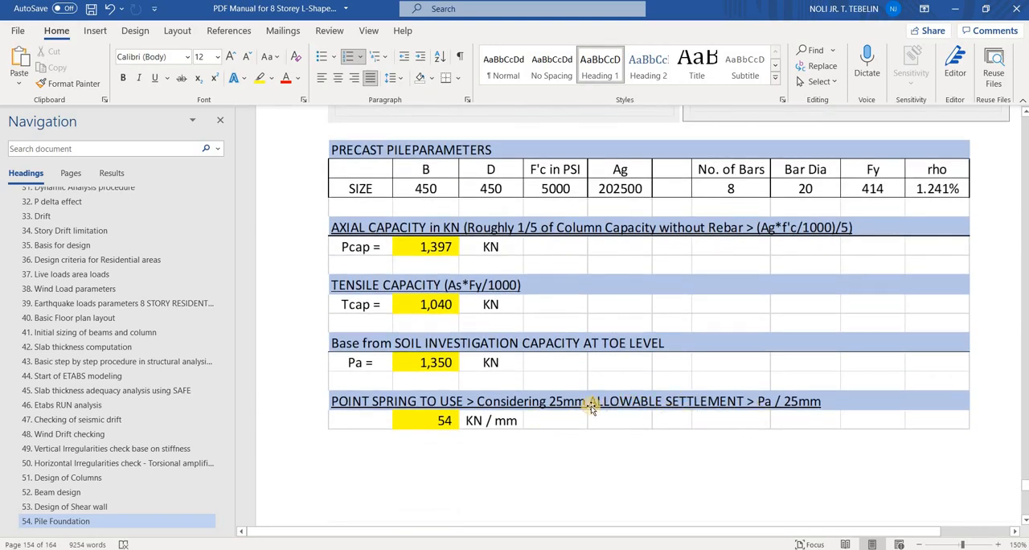
click(591, 407)
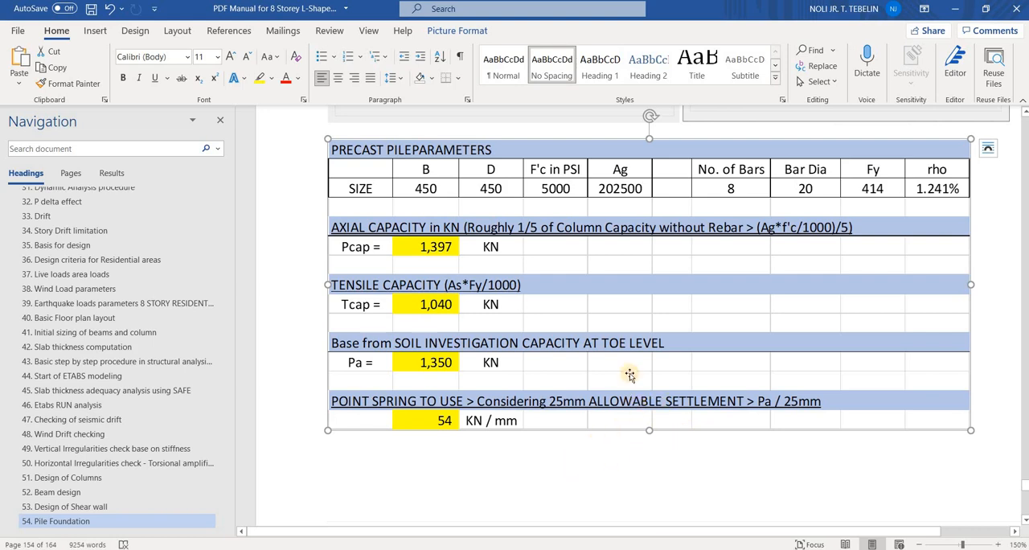
Switch to the COLUMN TO BE CHECK TO ETABS workbook in Excel and check the point spring formula in C16
click(575, 547)
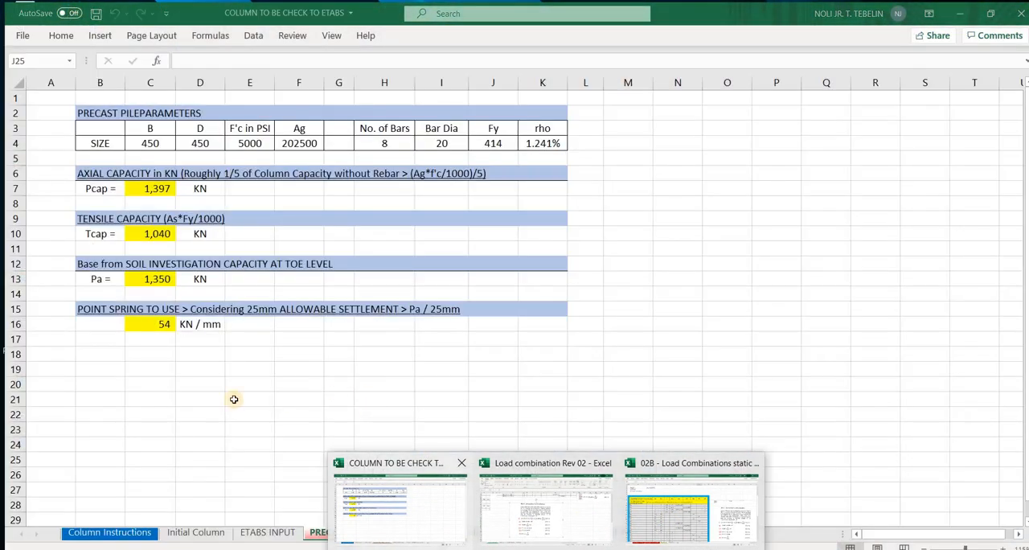
click(234, 395)
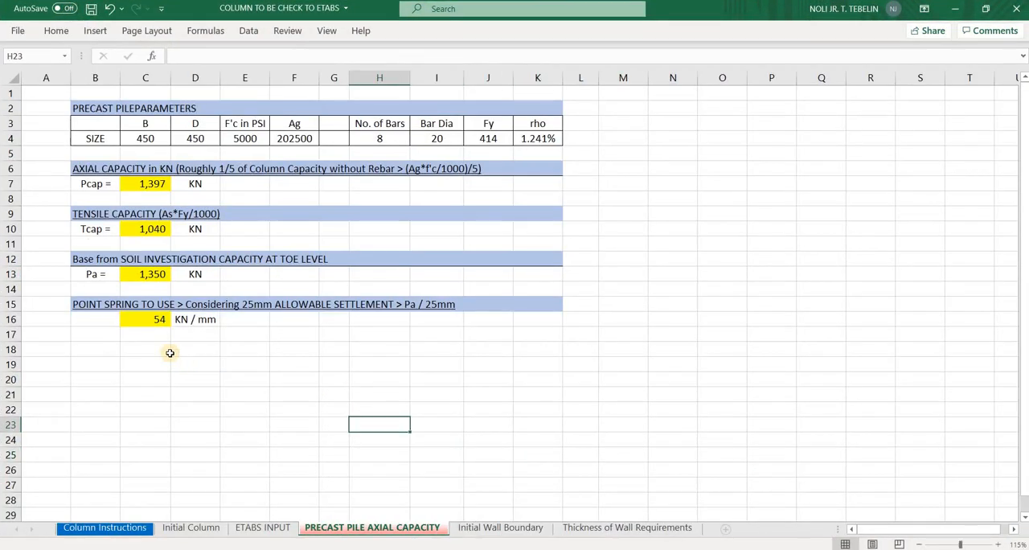
click(126, 319)
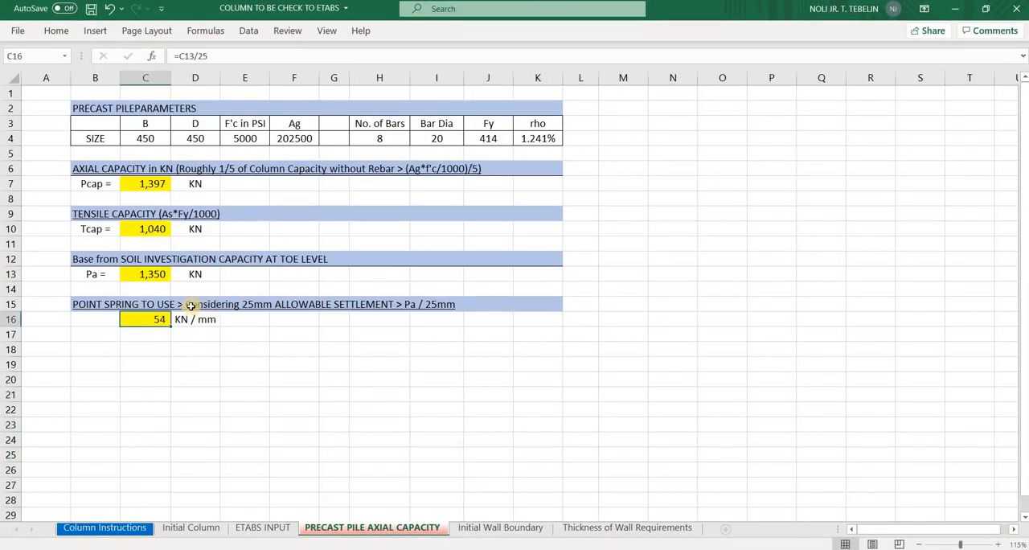
Edit the point spring heading in B15 to consider 50mm allowable settlement and read Pa / 50mm
click(109, 304)
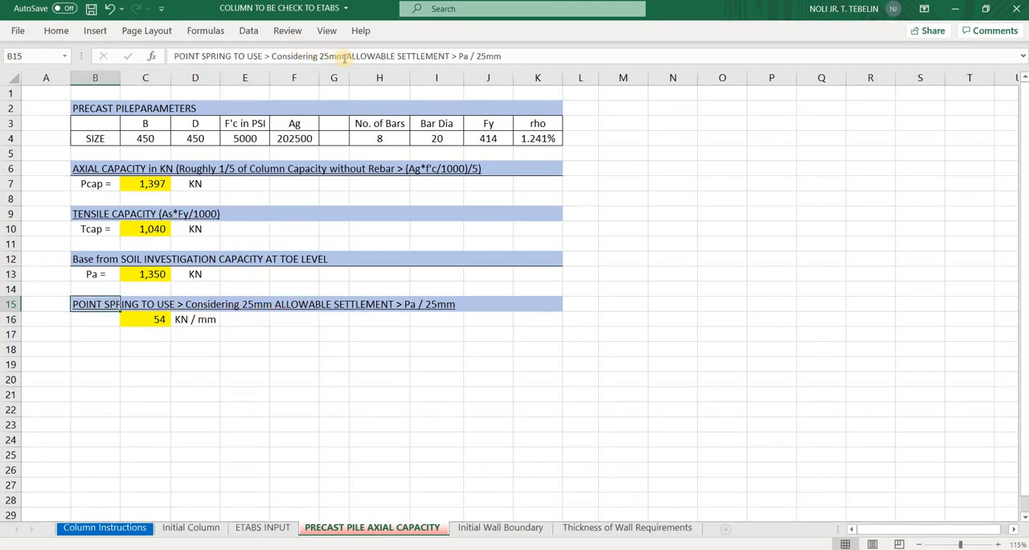
drag(320, 56, 330, 55)
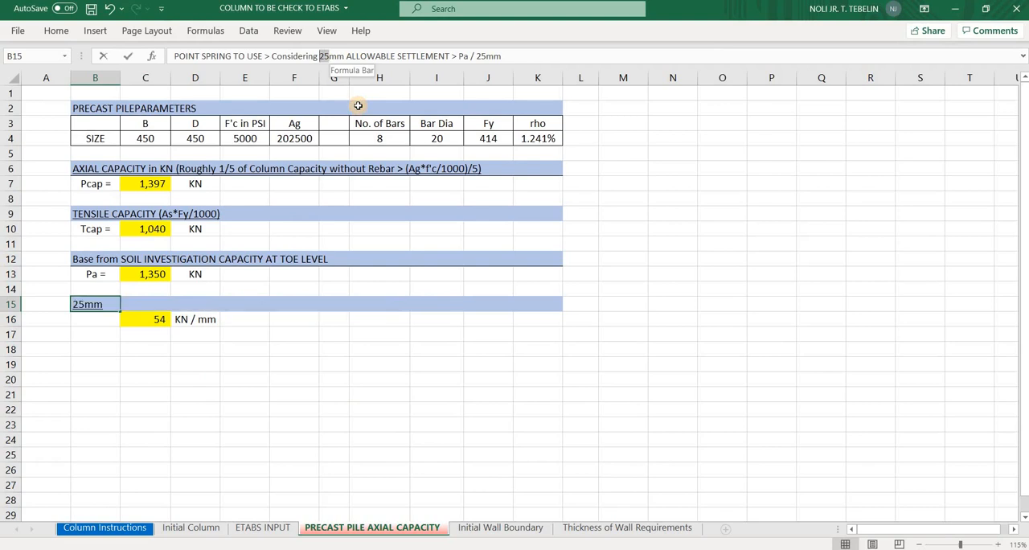
text(50)
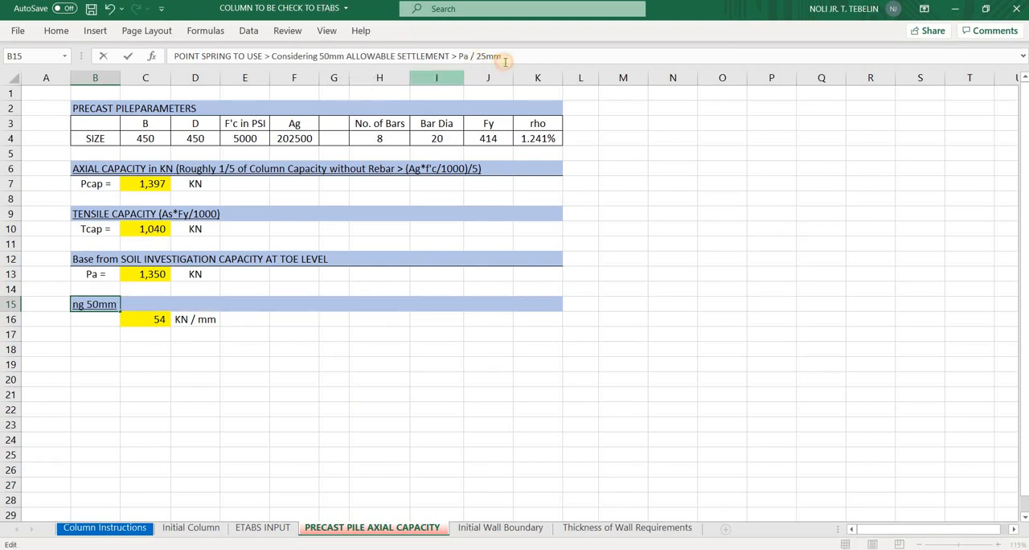
click(475, 55)
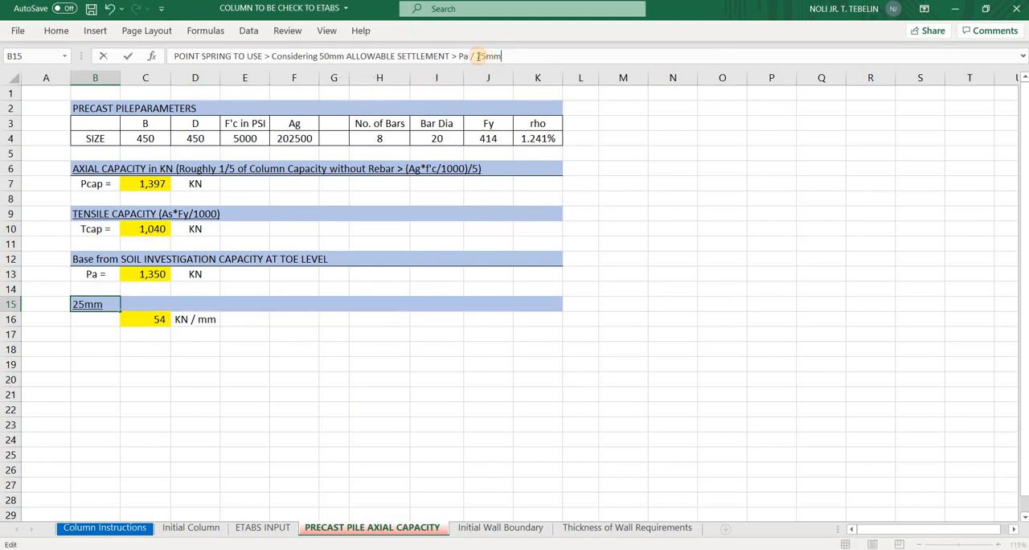
text(50)
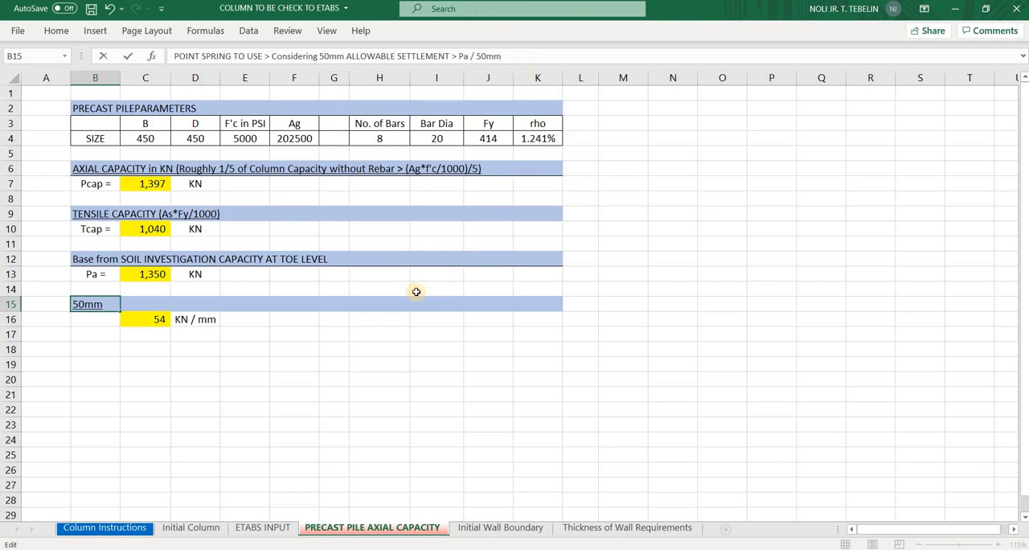
key(Return)
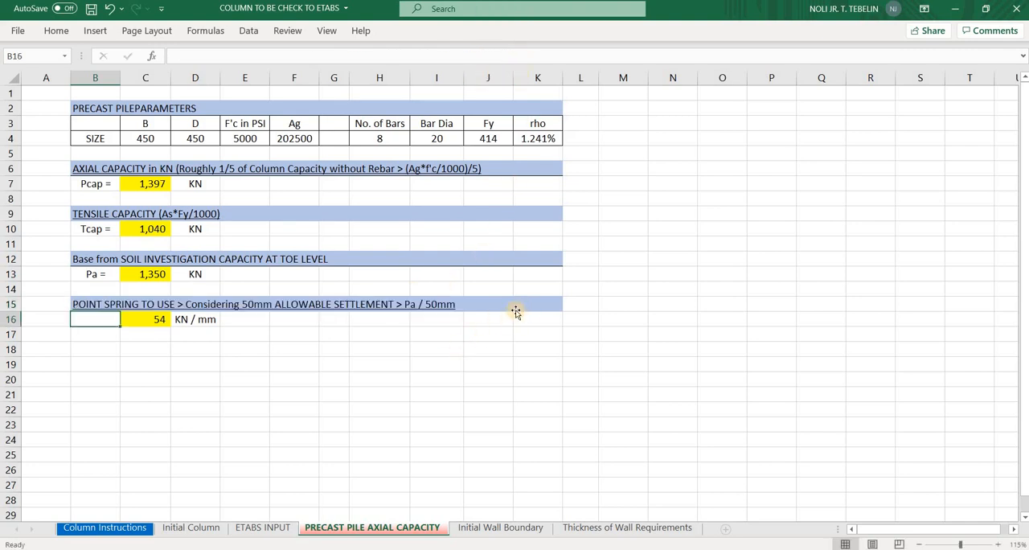
Add the note FS = 2 in K15, at the end of the point spring heading row
click(523, 302)
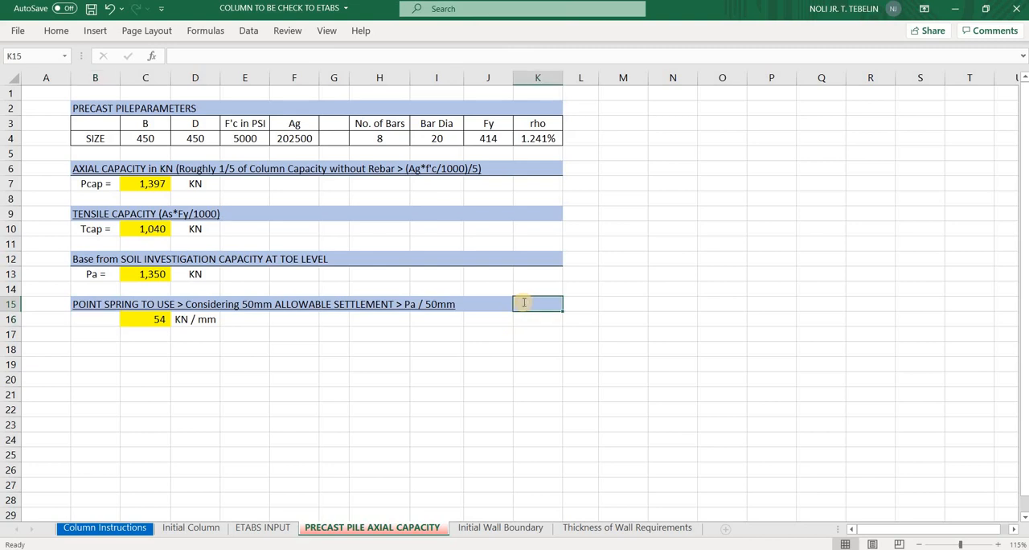
text(f)
key(Caps_Lock)
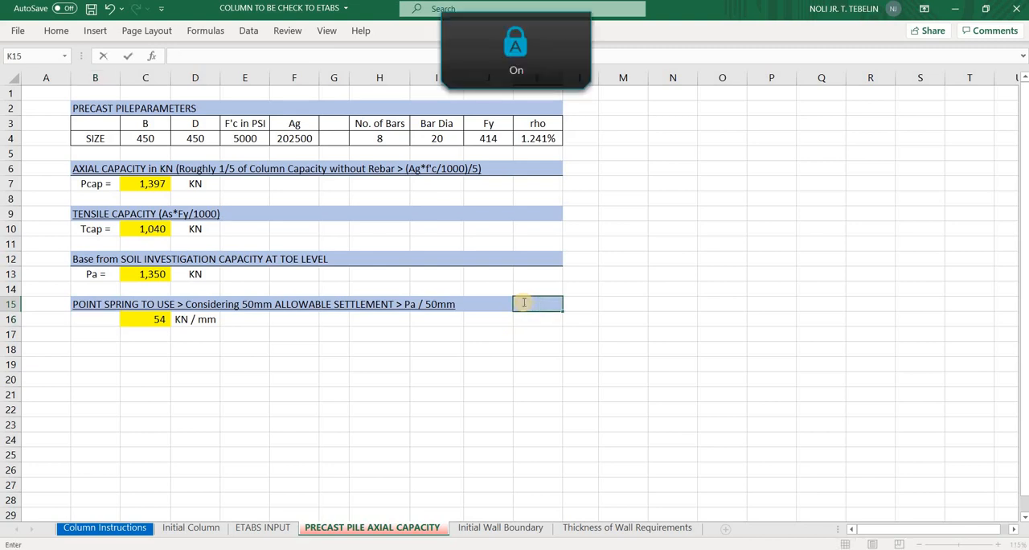
text(FS = 2)
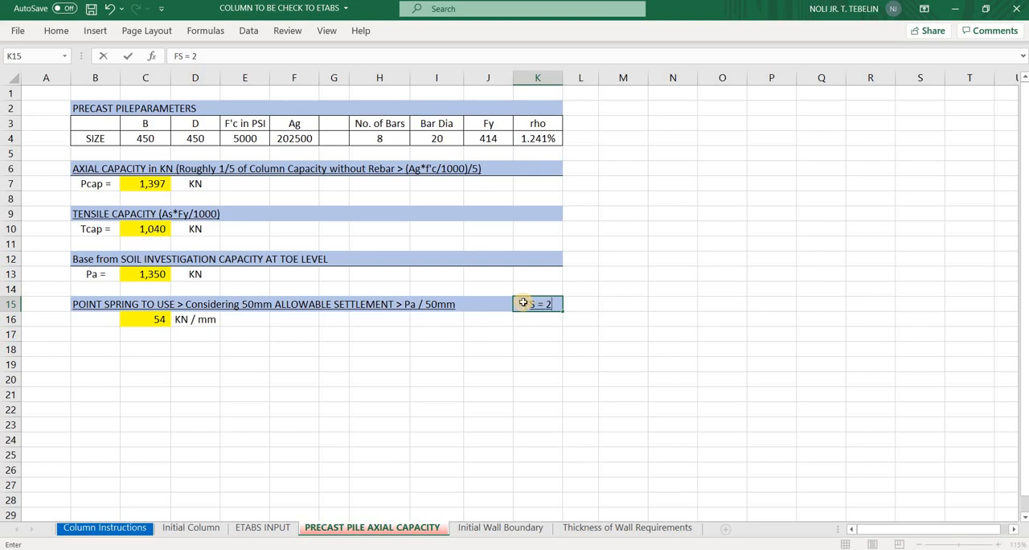
key(Return)
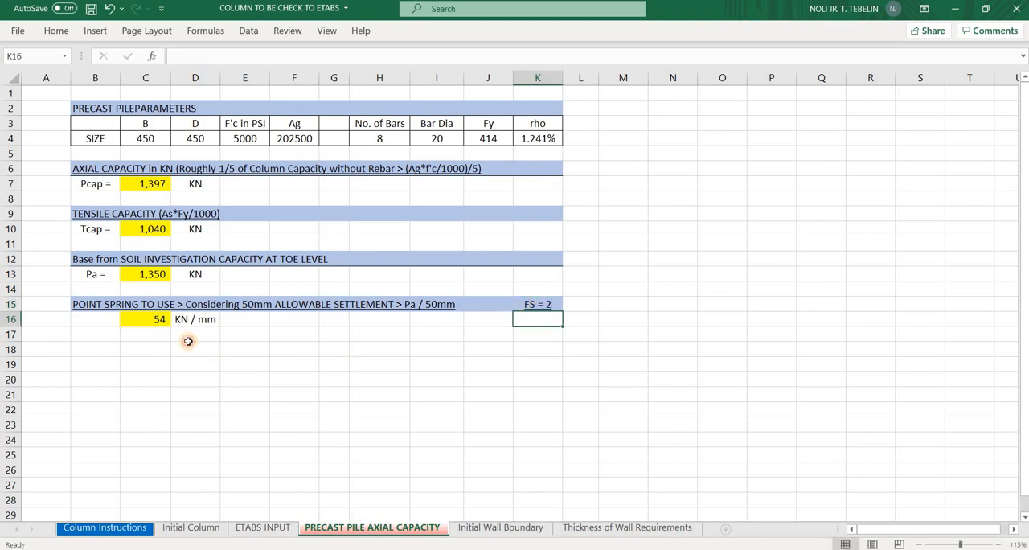
click(161, 336)
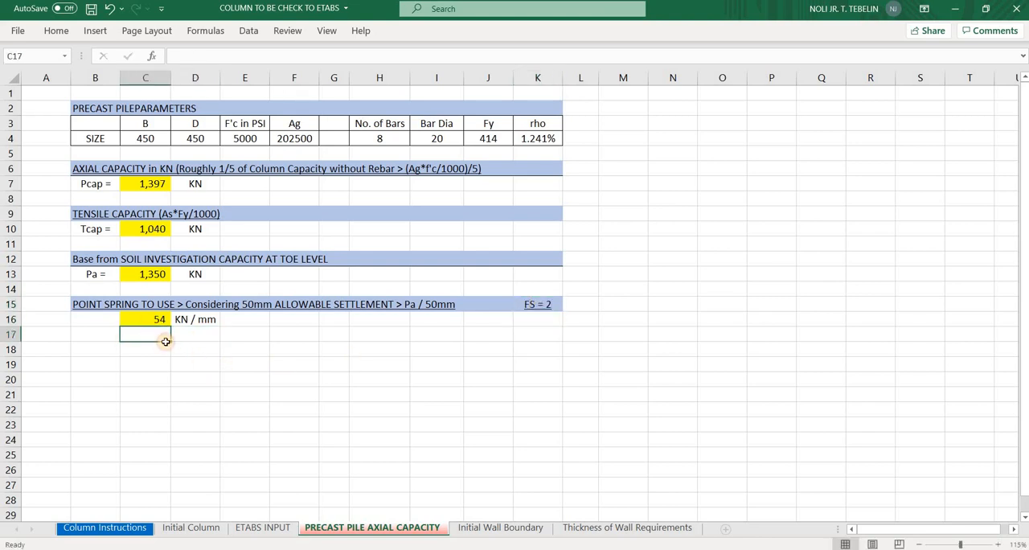
Set the point spring formula in C16 to =C13/50*2 and save the workbook
double_click(160, 320)
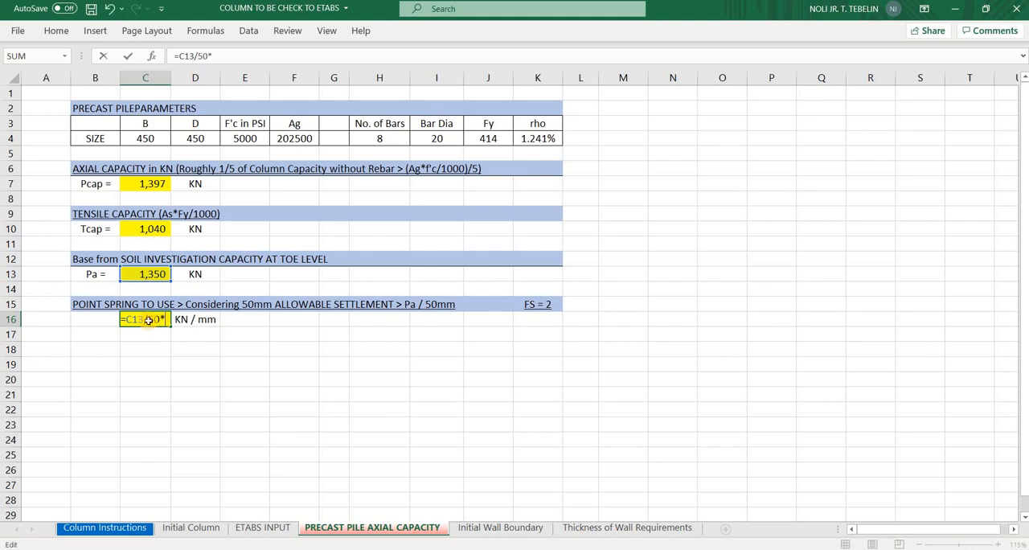
text(50*2)
key(Return)
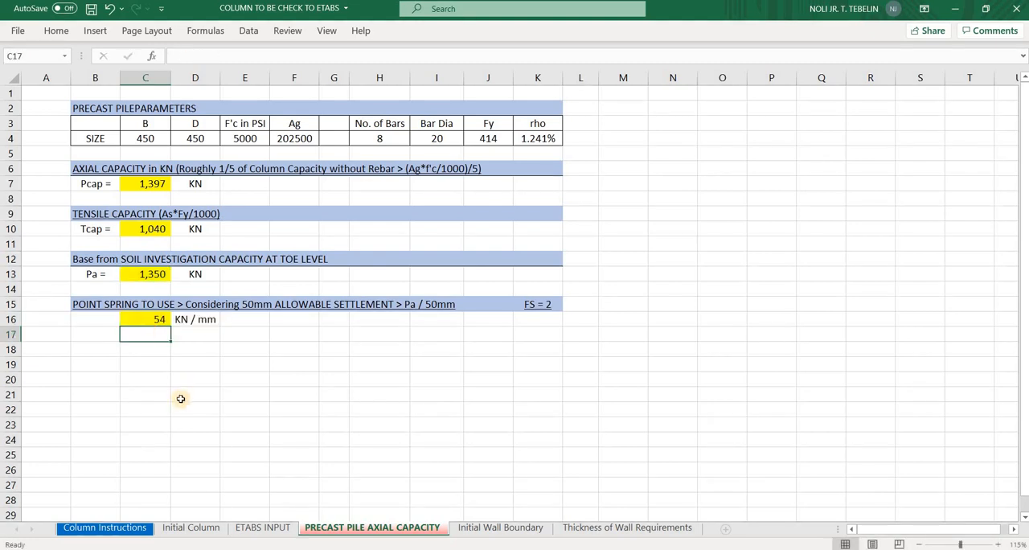
key(Up)
key(ctrl+s)
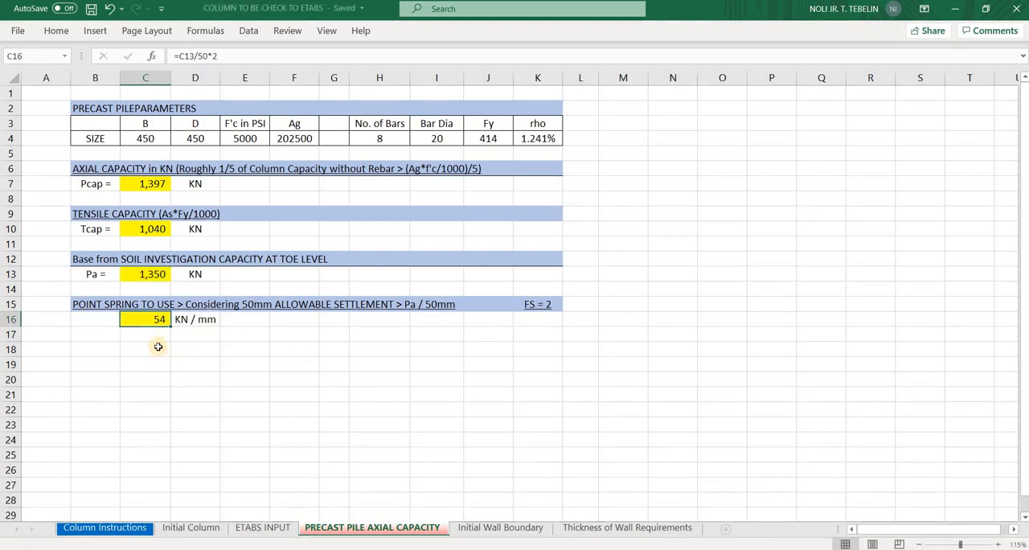
click(159, 349)
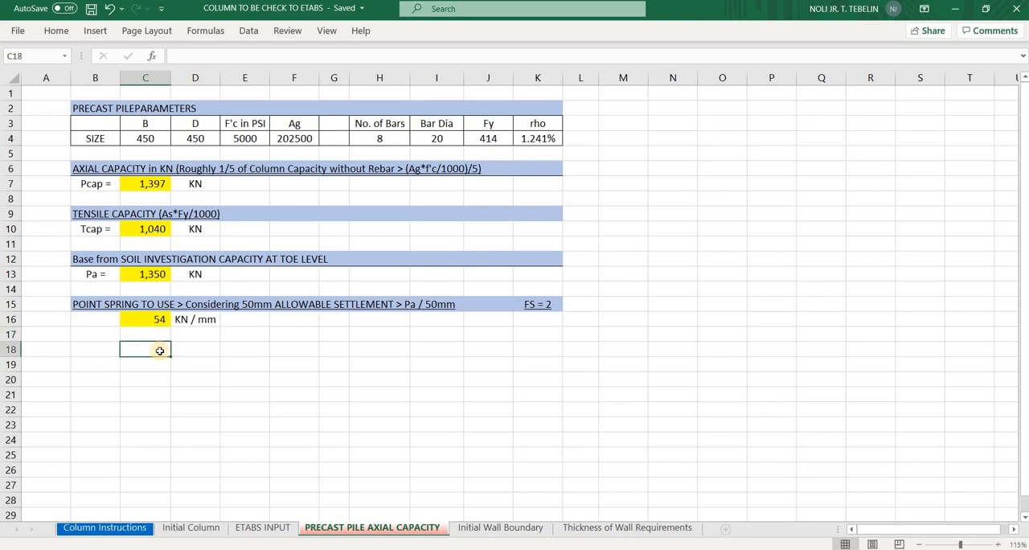
text(P)
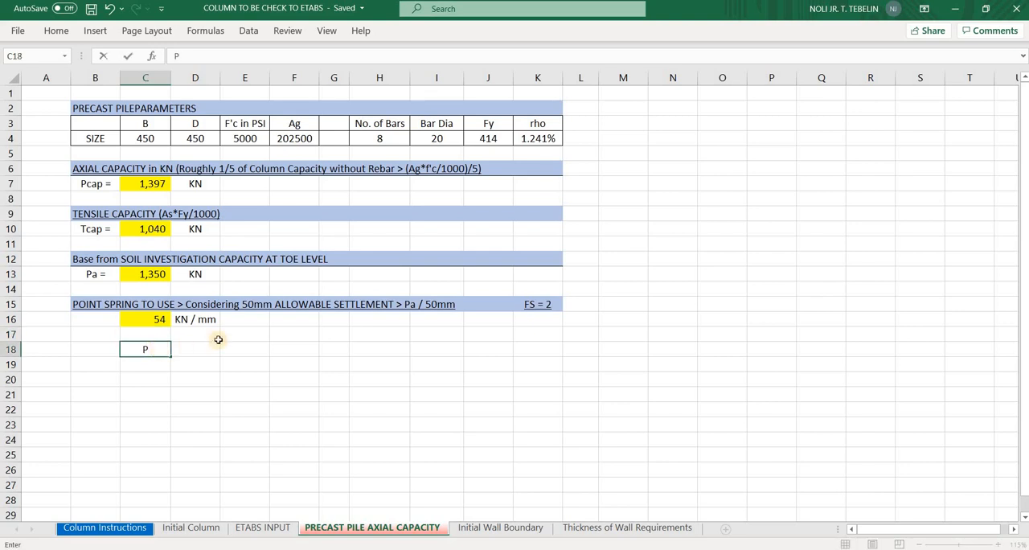
key(Escape)
Add the note POINT SPRING = Pa/50mm X FS in F16, beside the point spring value
click(296, 320)
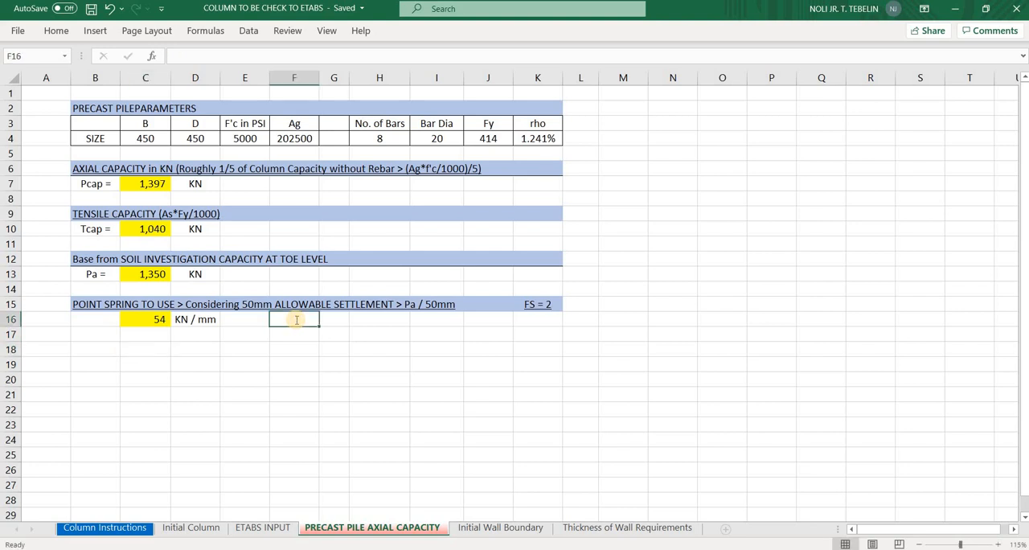
text(Pl)
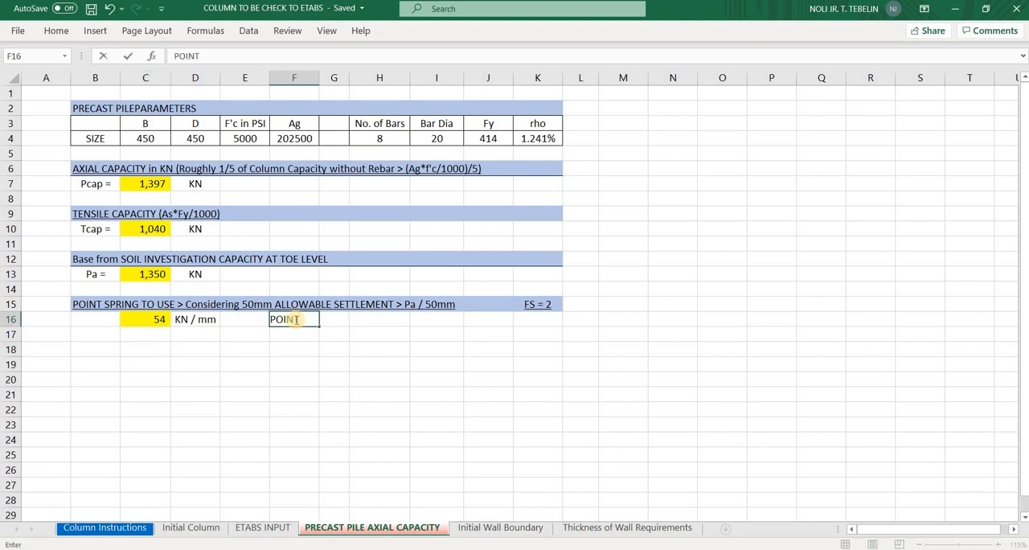
text(INT SPRING = Pa/)
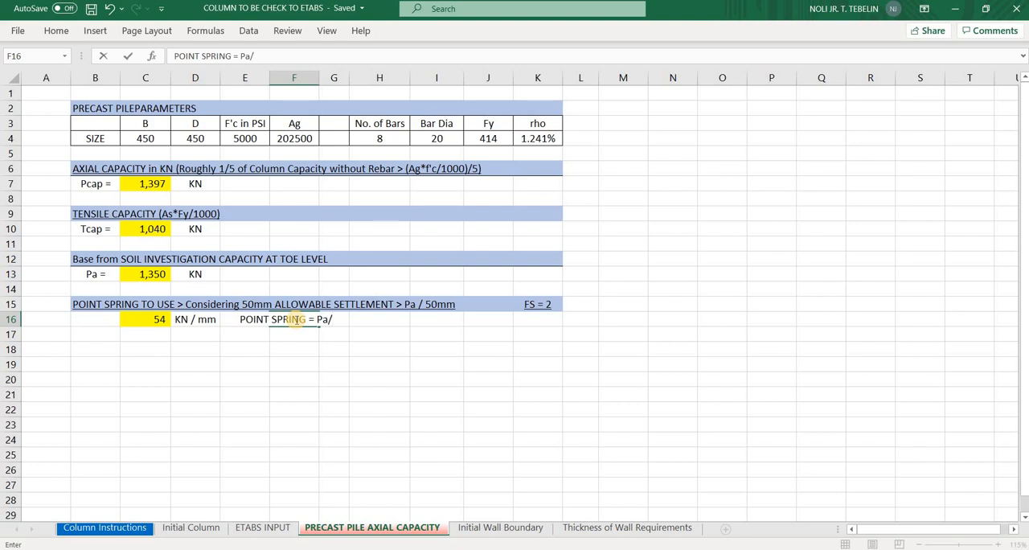
key(Caps_Lock)
text(mm)
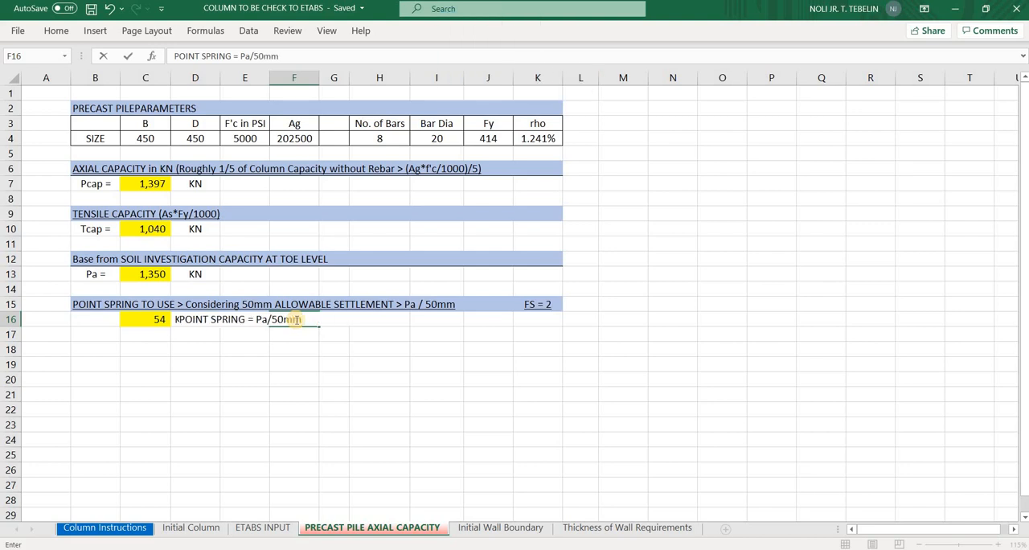
key(Caps_Lock)
key(Return)
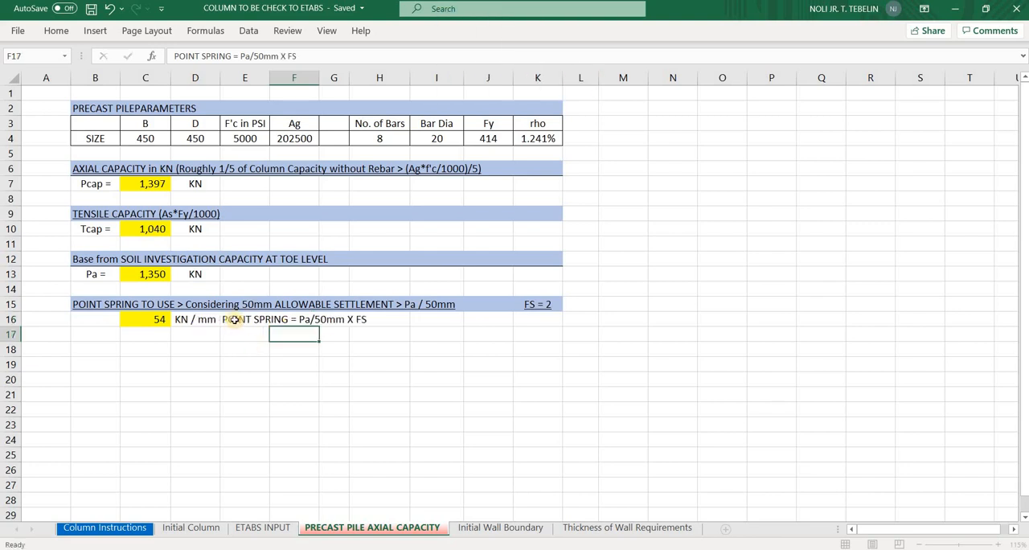
click(268, 319)
drag(295, 357, 402, 358)
key(Return)
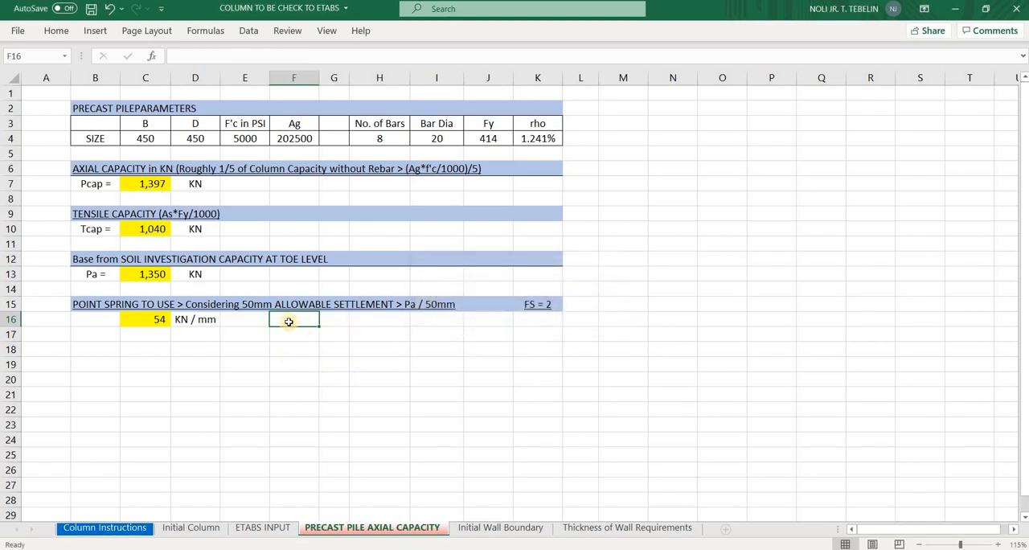
key(ctrl+z)
Left-align the point spring note in F16 and save the workbook
click(287, 320)
drag(287, 319, 277, 273)
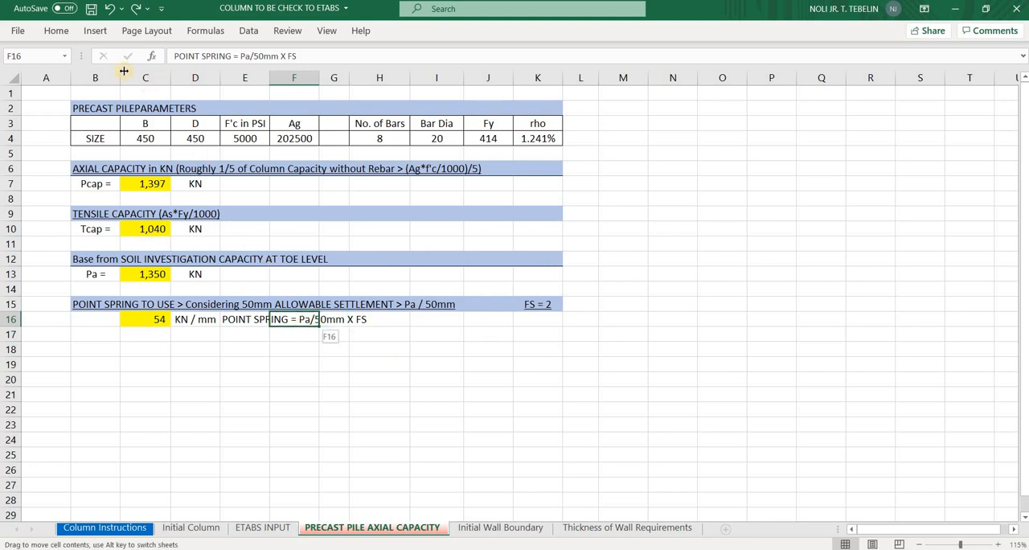
click(57, 36)
click(278, 82)
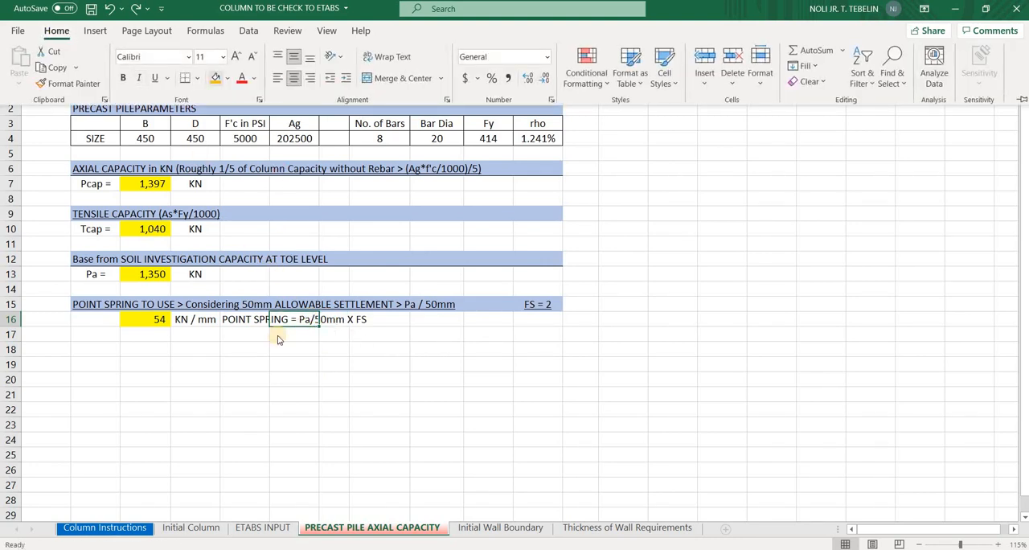
click(374, 330)
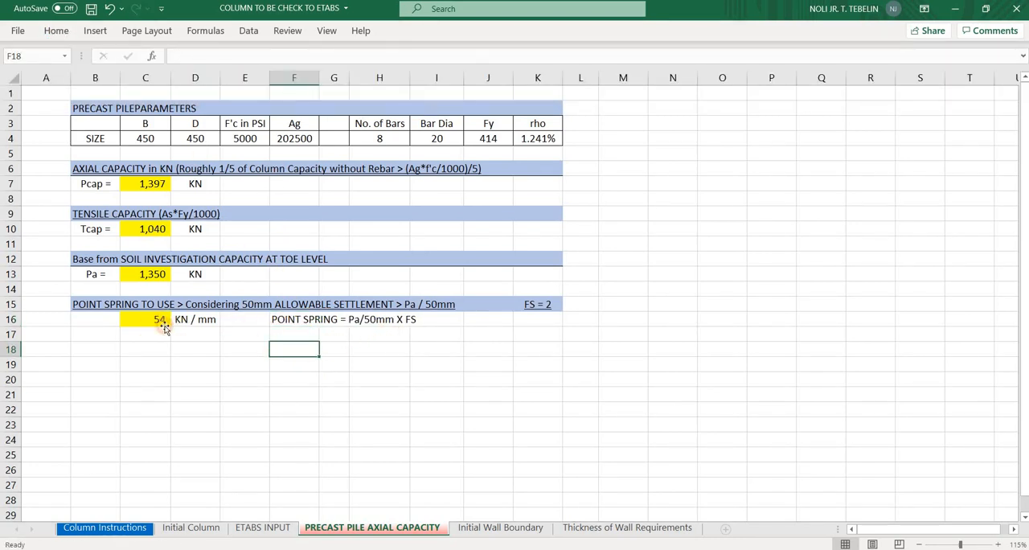
click(160, 322)
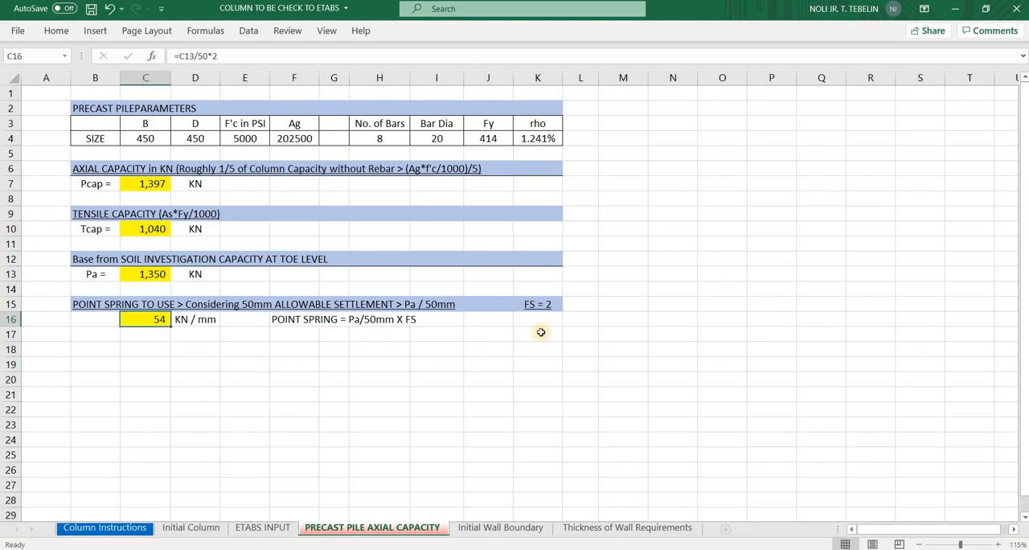
key(ctrl+s)
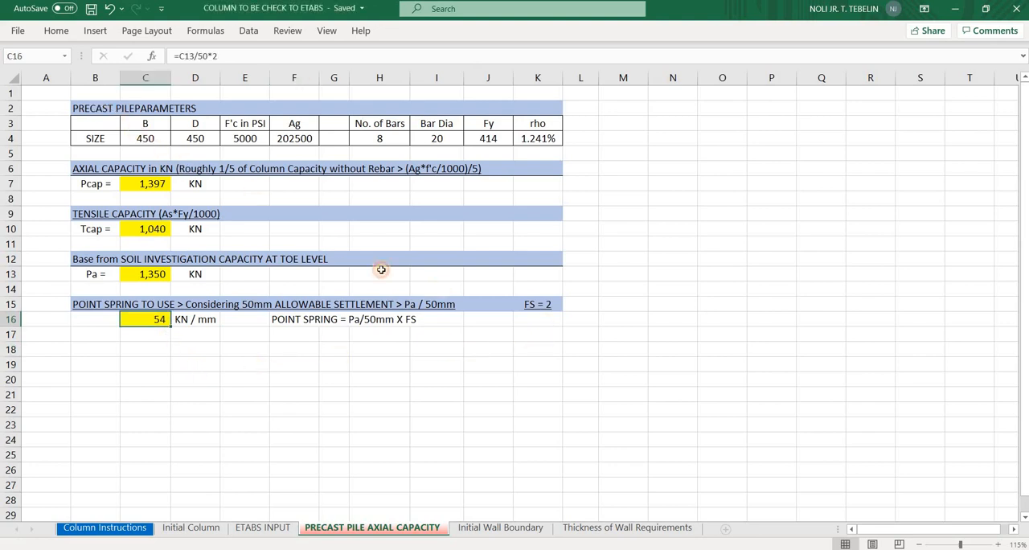
Copy B2:K16 and replace the old precast pile table in the Word manual with it, pasted as a picture
drag(96, 109, 496, 333)
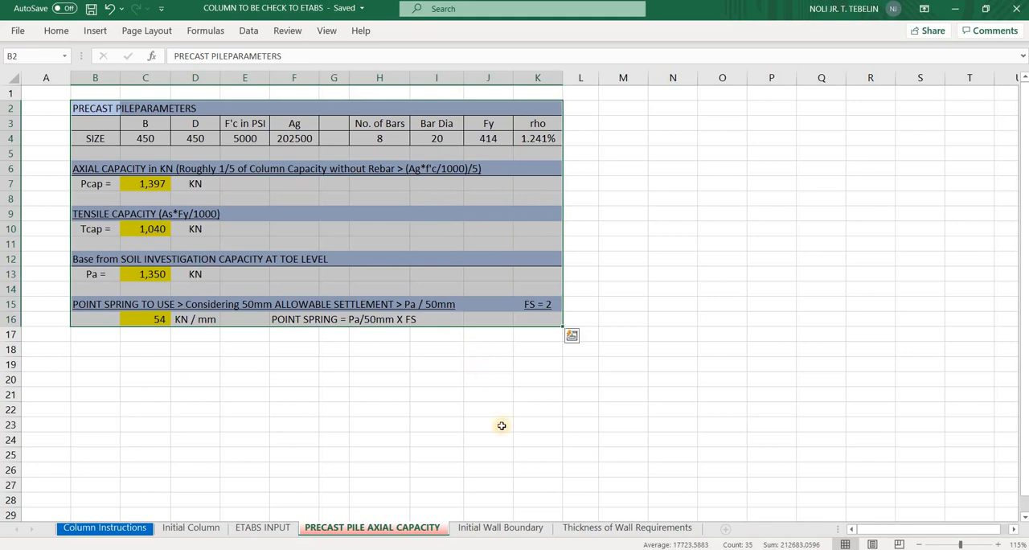
key(ctrl+c)
key(alt+Tab)
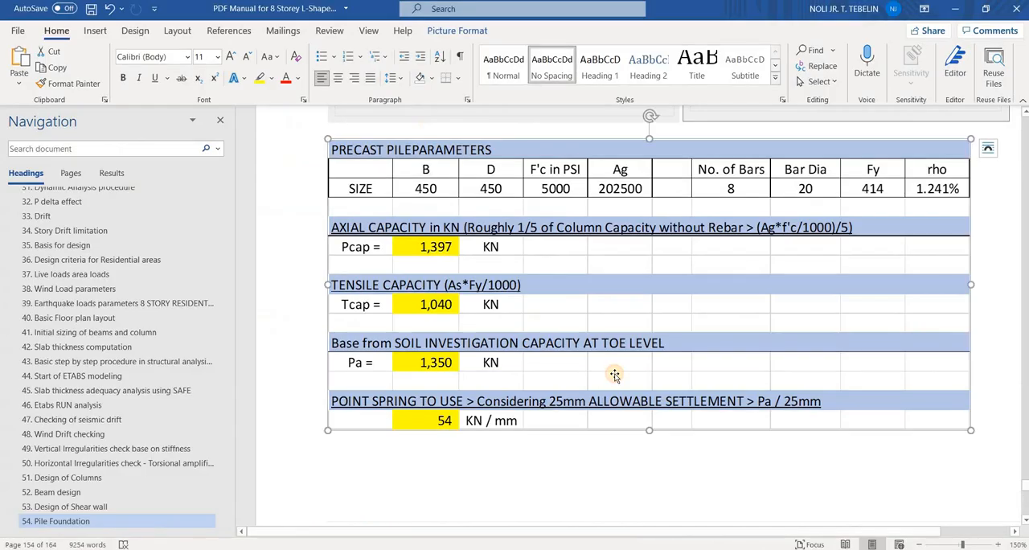
key(Delete)
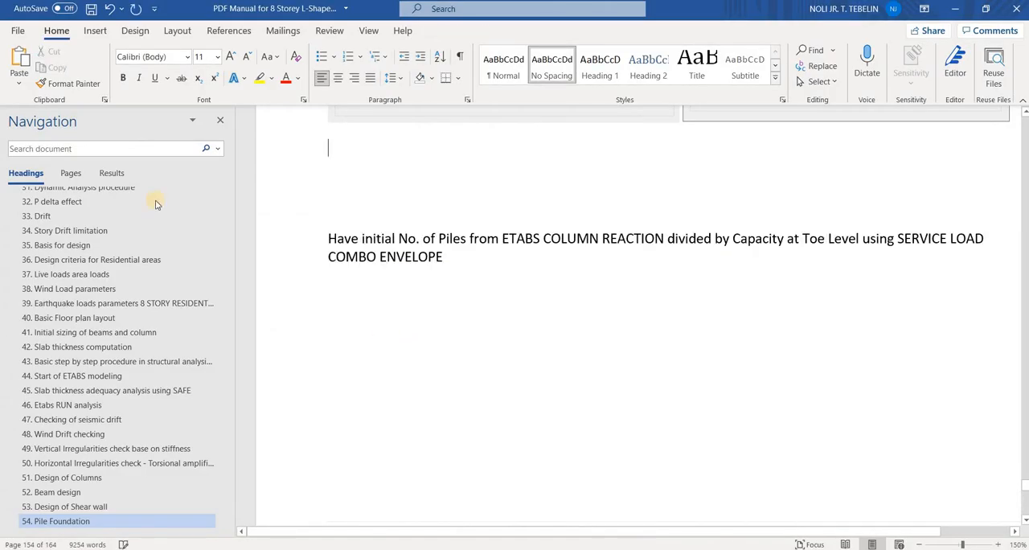
click(19, 84)
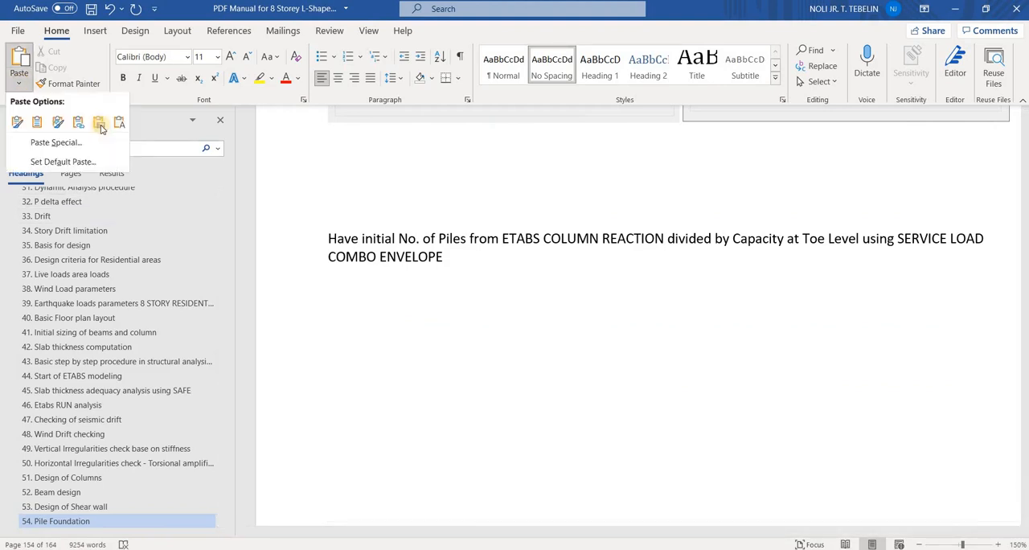
key(Return)
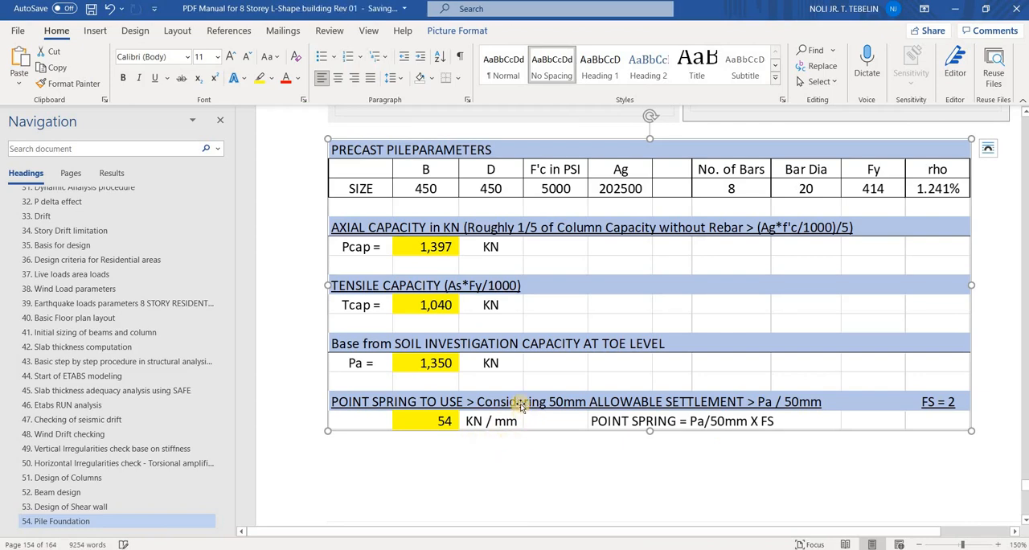
Review the manual's pages on the initial pile layout and on defining and assigning the point spring
scroll(526, 394, down, 3)
scroll(531, 383, down, 13)
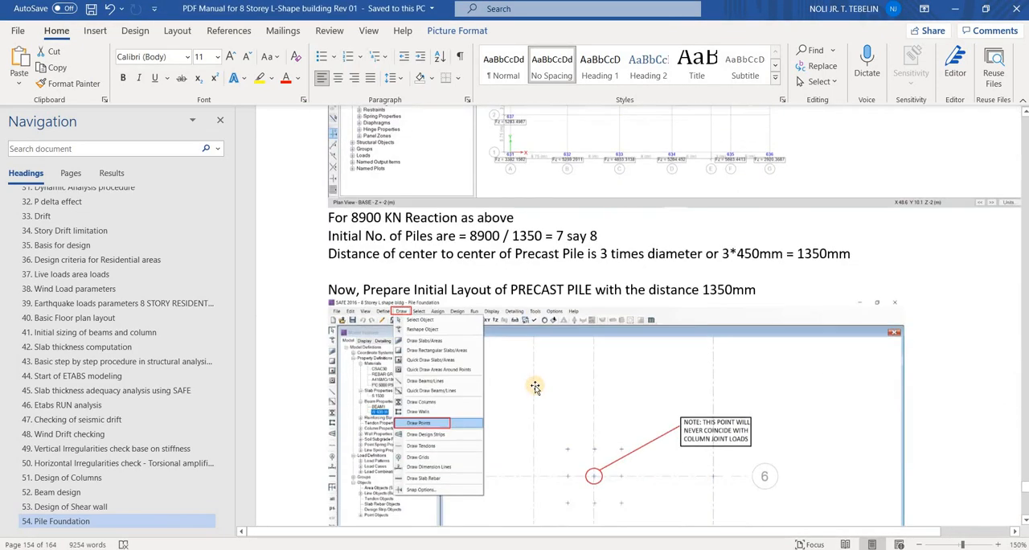
scroll(538, 390, up, 6)
scroll(541, 395, down, 10)
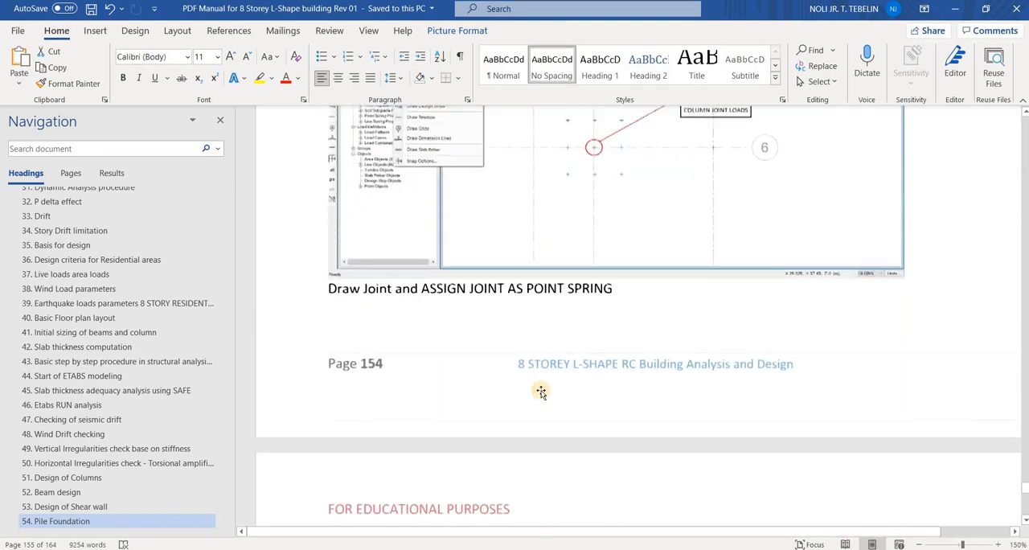
scroll(672, 511, down, 1)
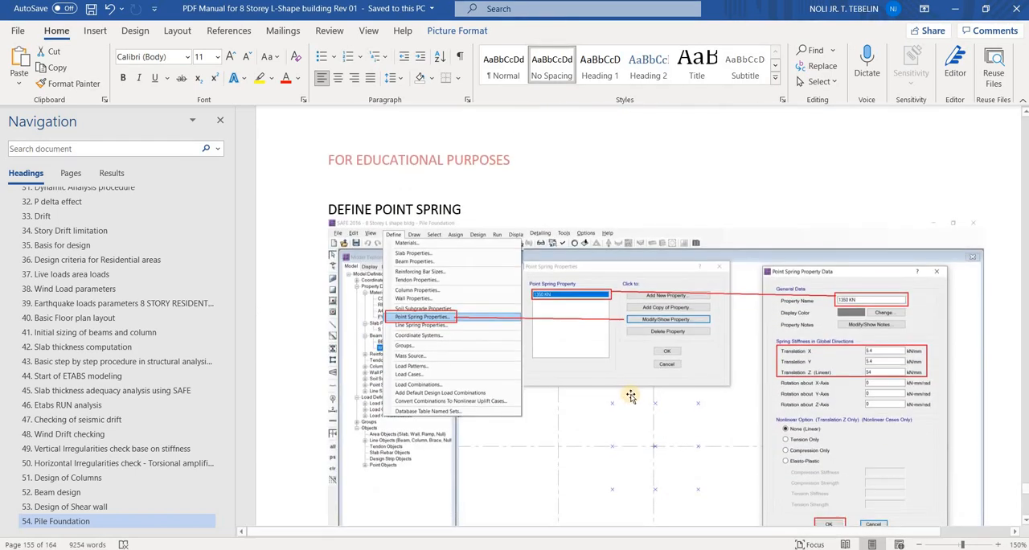
scroll(629, 397, down, 2)
scroll(629, 397, down, 3)
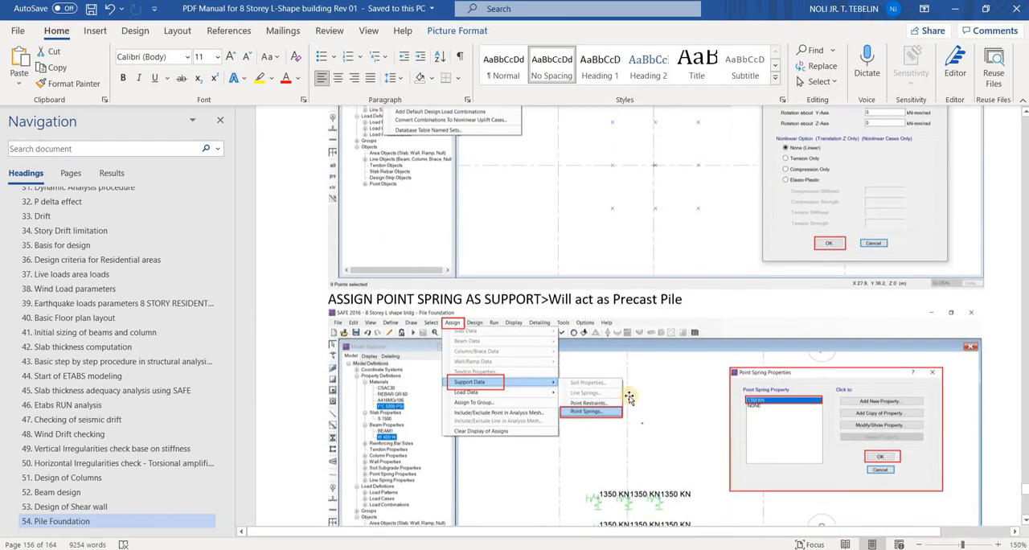
scroll(597, 400, up, 3)
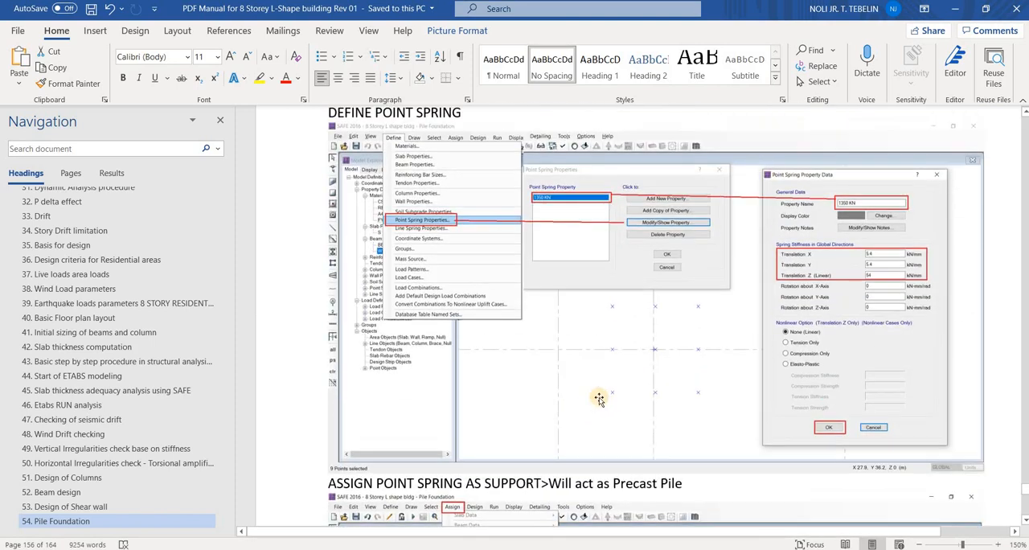
scroll(608, 399, up, 1)
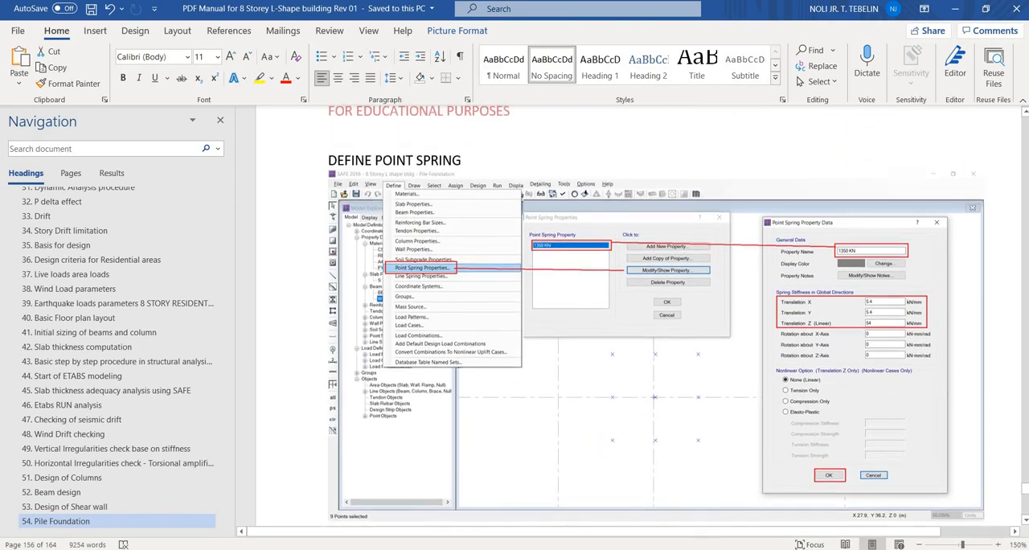
Switch to SAFE and set the 1350 kn point spring's Translation Z to 1350/50*2 and Translation X and Y to 5.4 kN/mm
key(alt+Tab)
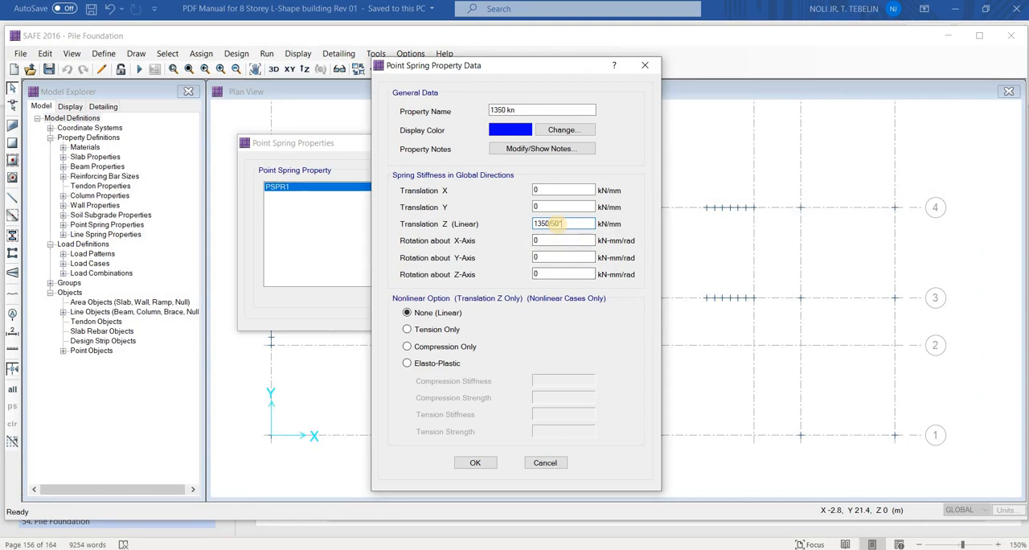
text(*2)
drag(542, 208, 525, 210)
click(564, 242)
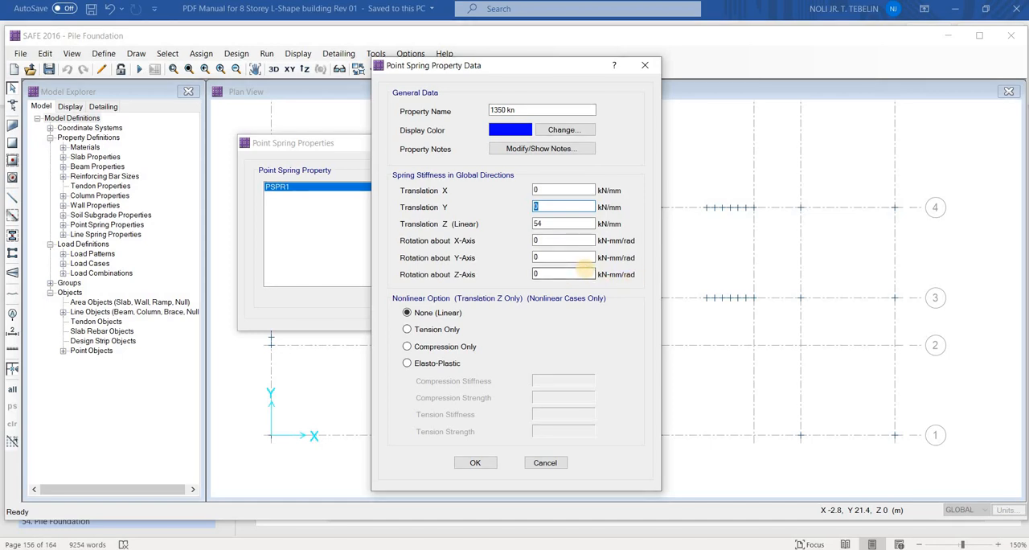
double_click(563, 205)
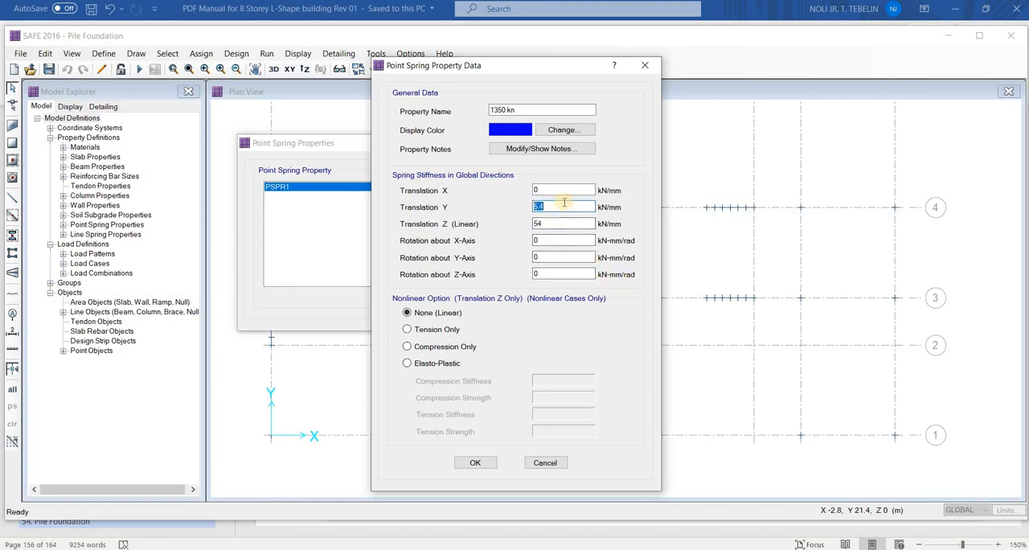
key(shift+Tab)
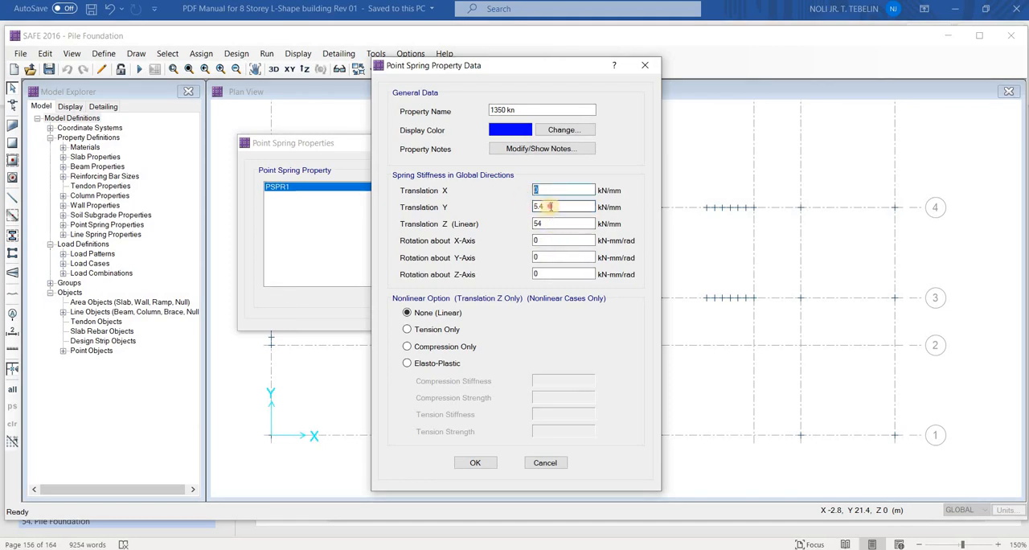
key(ctrl+v)
click(541, 221)
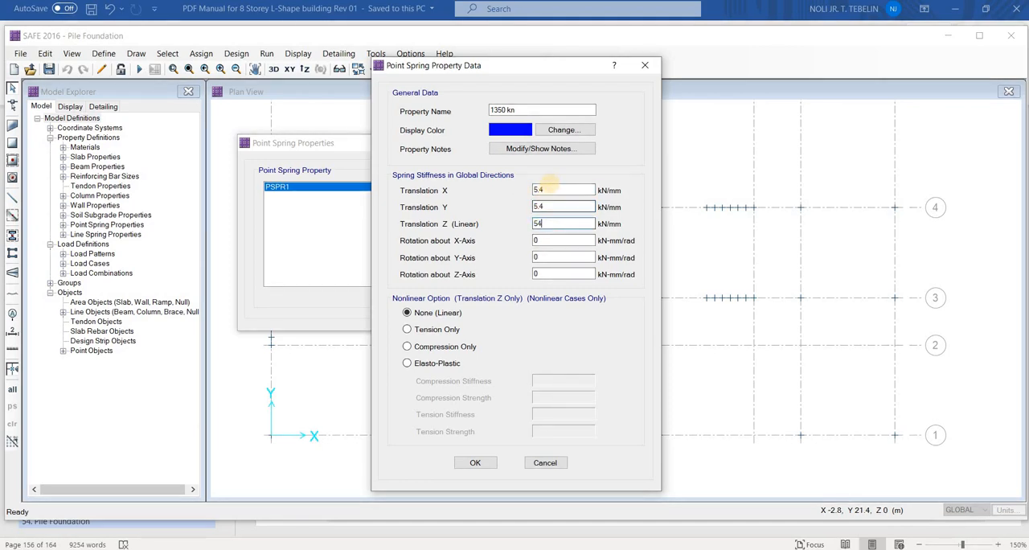
drag(549, 184, 552, 208)
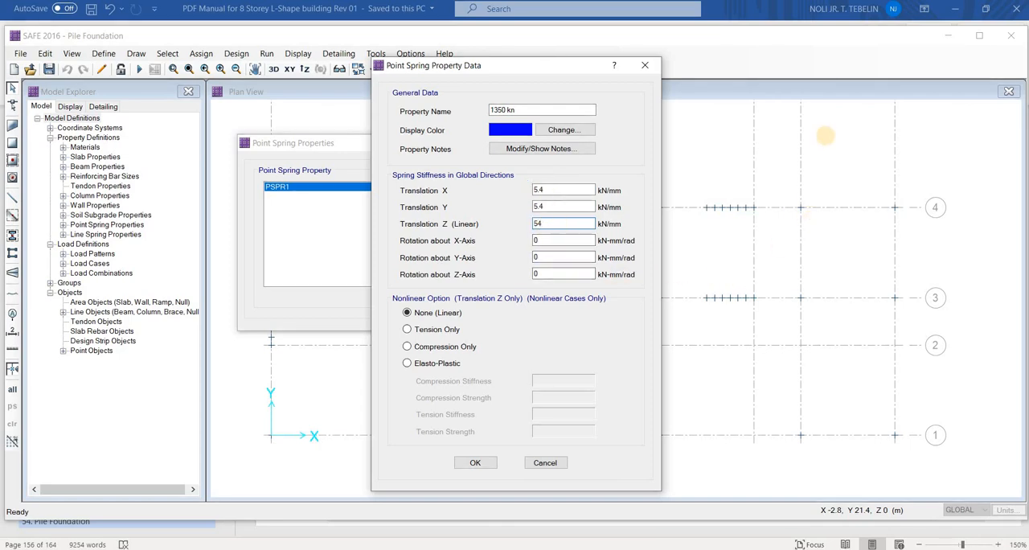
mouse_move(811, 134)
mouse_down()
mouse_move(900, 141)
mouse_move(863, 177)
mouse_move(801, 138)
mouse_up()
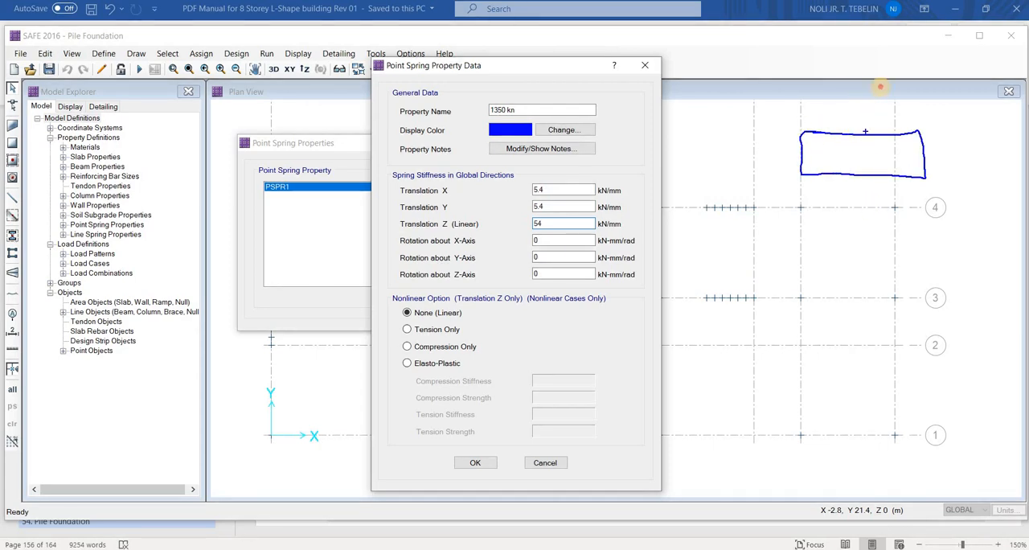
mouse_move(881, 134)
mouse_down()
mouse_move(850, 132)
mouse_move(884, 91)
mouse_up()
mouse_move(891, 126)
mouse_down()
mouse_move(882, 127)
mouse_move(892, 118)
mouse_move(896, 133)
mouse_up()
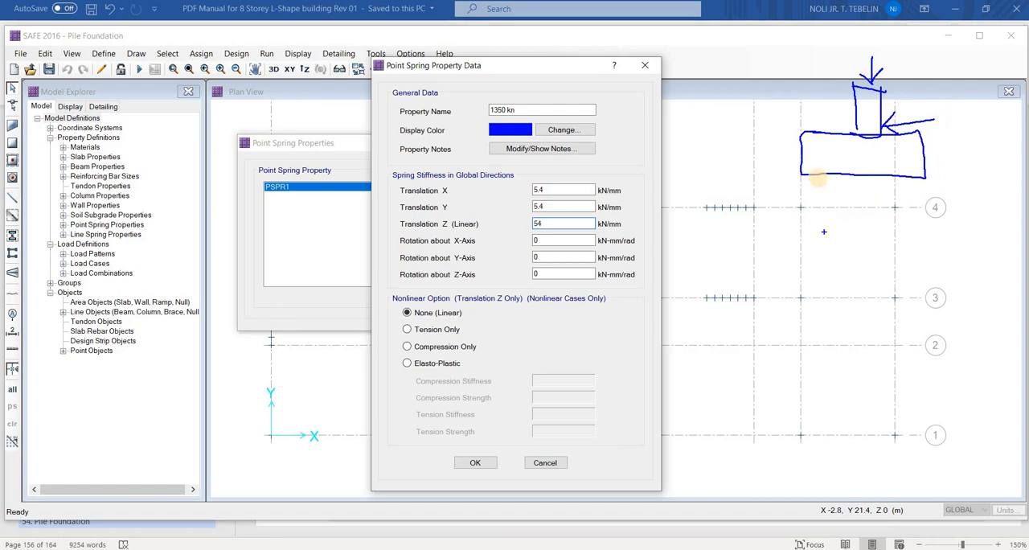
mouse_move(815, 172)
mouse_down()
mouse_move(817, 276)
mouse_move(838, 286)
mouse_up()
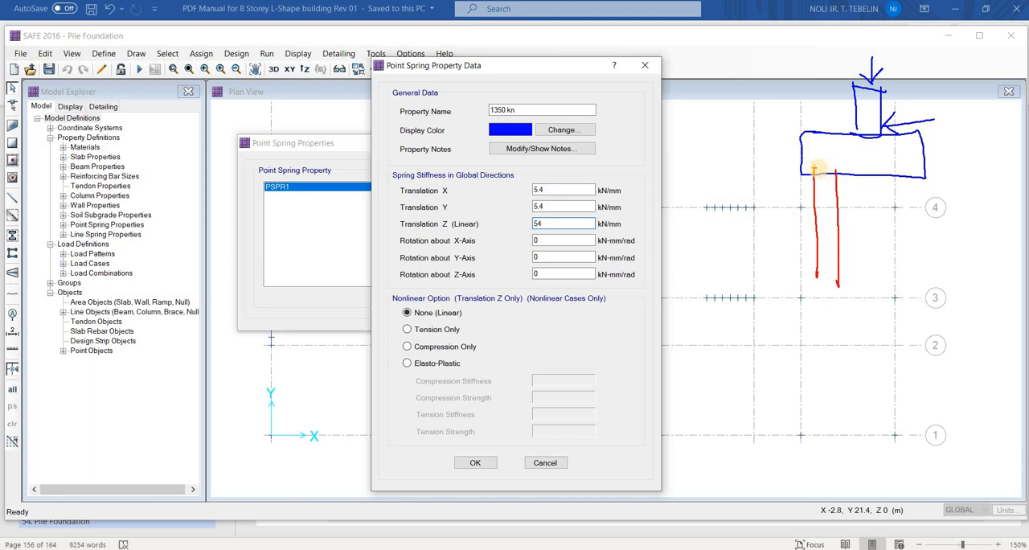
drag(813, 169, 835, 173)
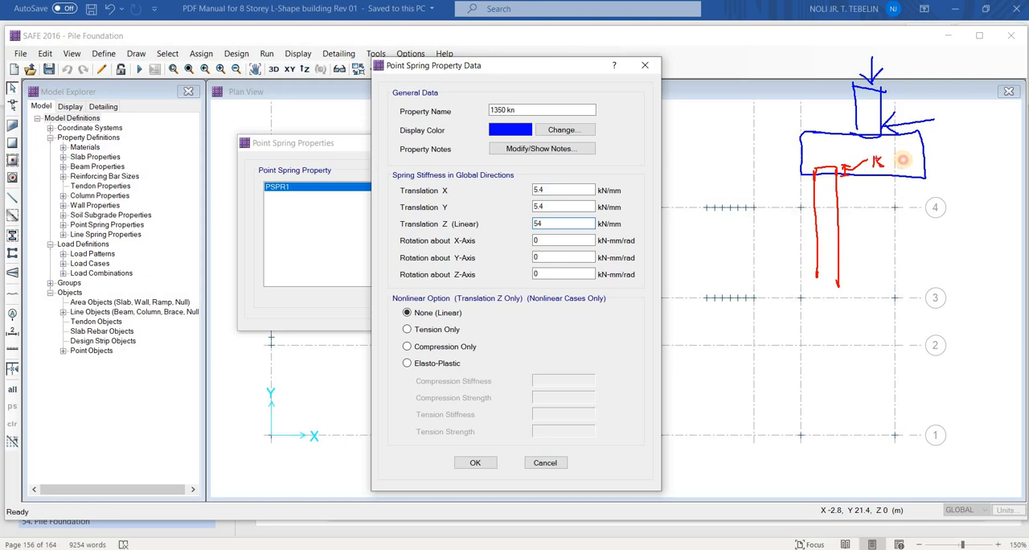
mouse_move(902, 160)
mouse_down()
mouse_move(918, 172)
mouse_move(922, 276)
mouse_up()
mouse_move(898, 176)
mouse_down()
mouse_move(901, 277)
mouse_move(926, 269)
mouse_up()
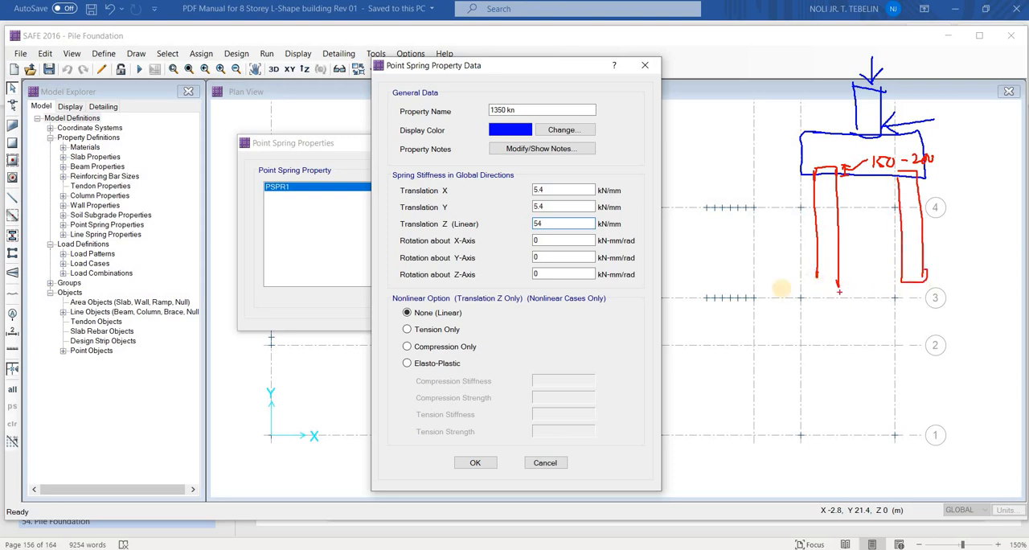
drag(839, 283, 817, 282)
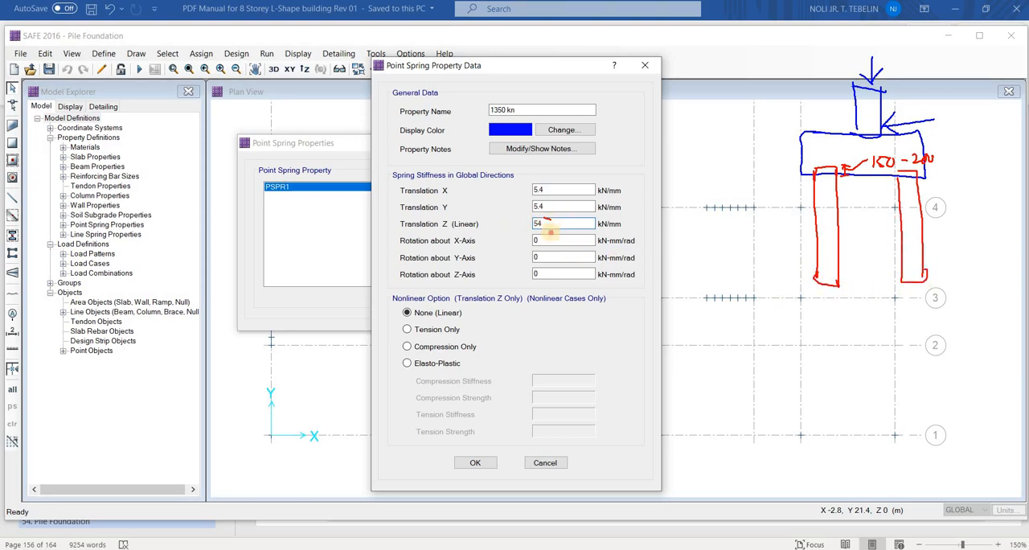
mouse_move(551, 232)
mouse_down()
mouse_move(804, 342)
mouse_move(829, 287)
mouse_move(834, 300)
mouse_up()
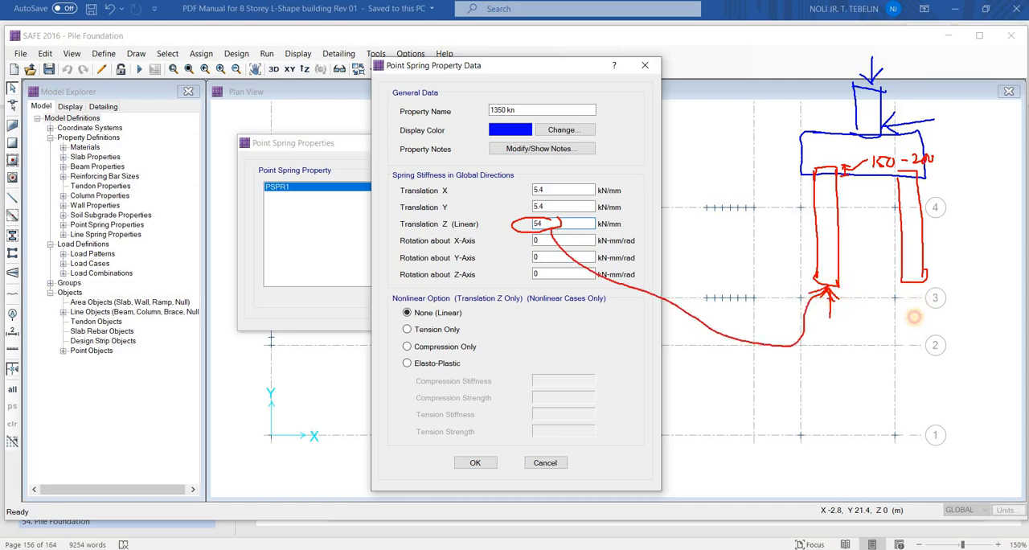
mouse_move(914, 320)
mouse_down()
mouse_move(914, 291)
mouse_move(920, 297)
mouse_up()
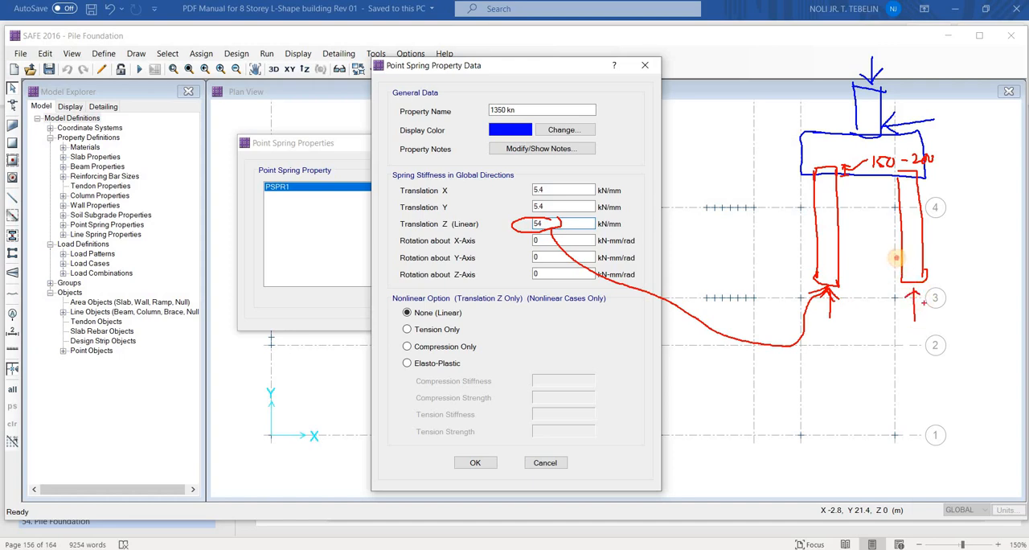
drag(930, 259, 926, 228)
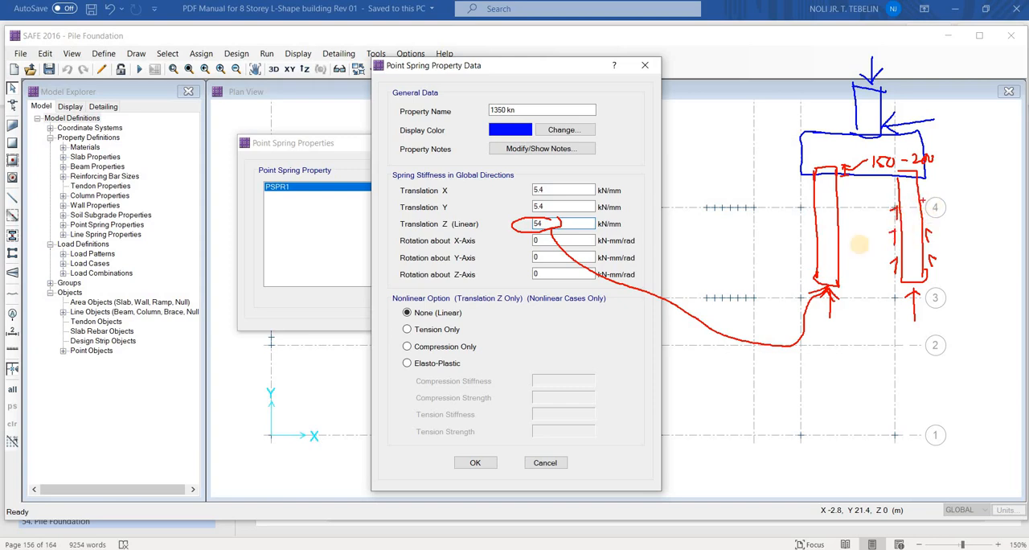
drag(843, 223, 850, 216)
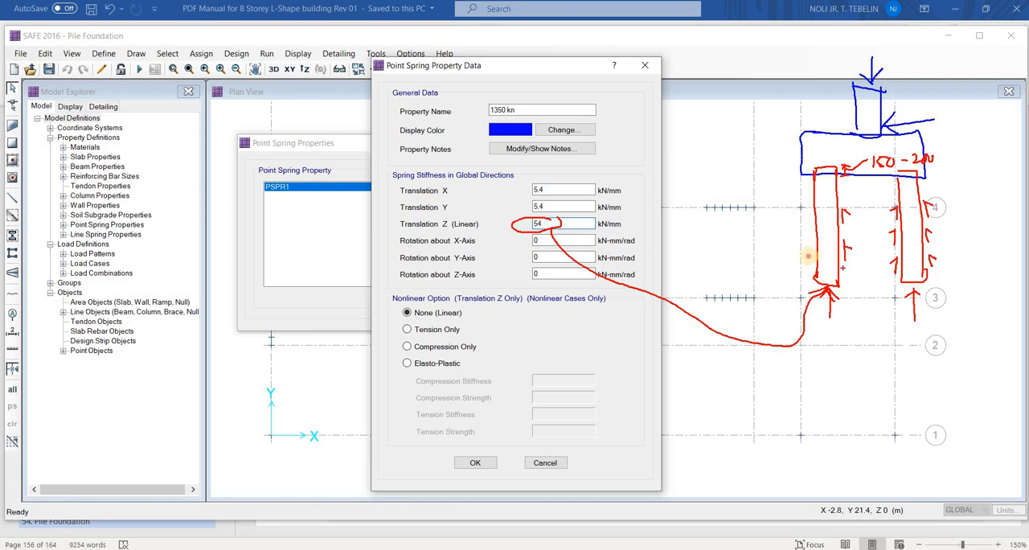
mouse_move(805, 248)
mouse_down()
mouse_move(811, 254)
mouse_move(811, 220)
mouse_up()
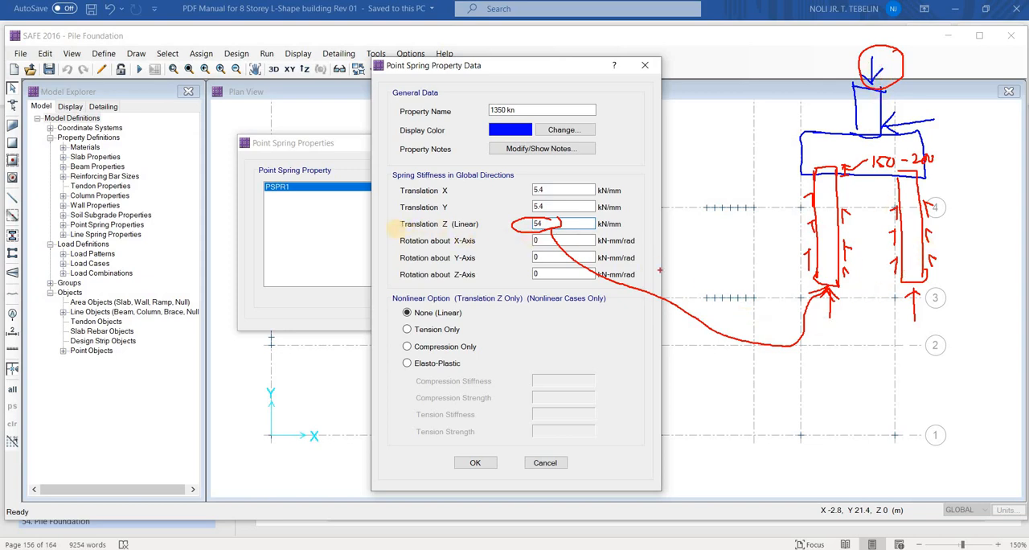
mouse_move(396, 224)
mouse_down()
mouse_move(492, 232)
mouse_move(402, 219)
mouse_up()
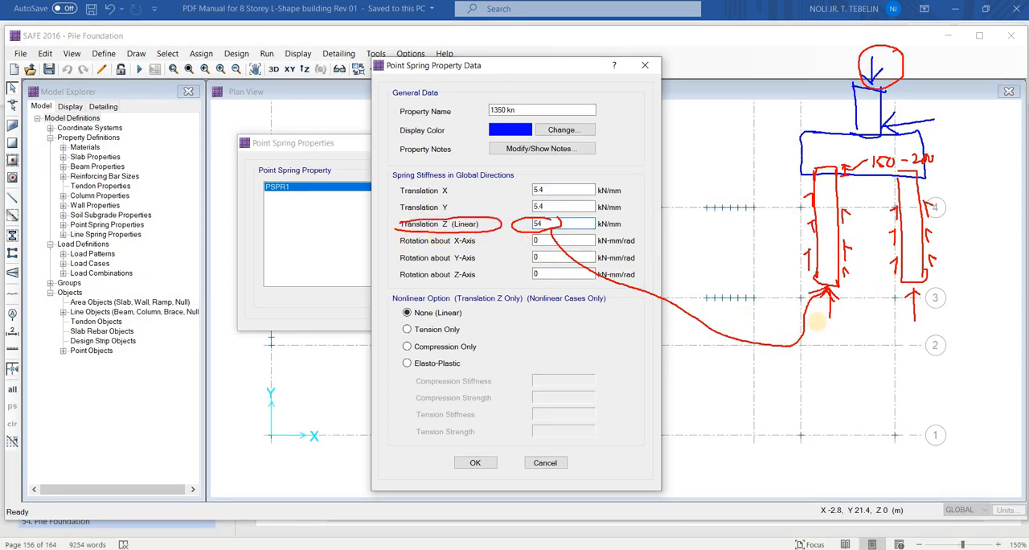
drag(827, 309, 827, 323)
drag(915, 296, 917, 324)
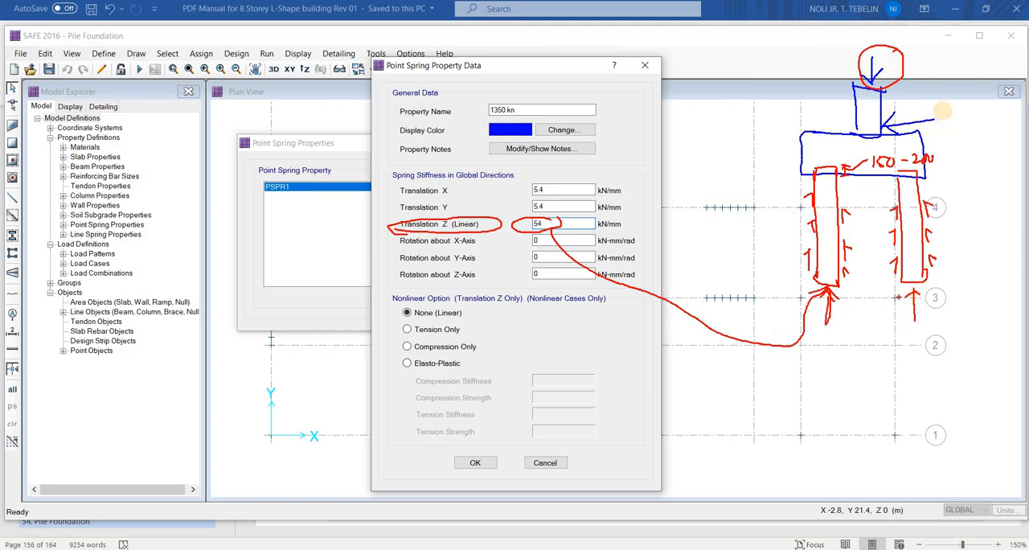
mouse_move(944, 111)
mouse_down()
mouse_move(959, 103)
mouse_move(974, 127)
mouse_up()
mouse_move(974, 127)
mouse_down()
mouse_move(983, 113)
mouse_move(971, 111)
mouse_move(961, 136)
mouse_up()
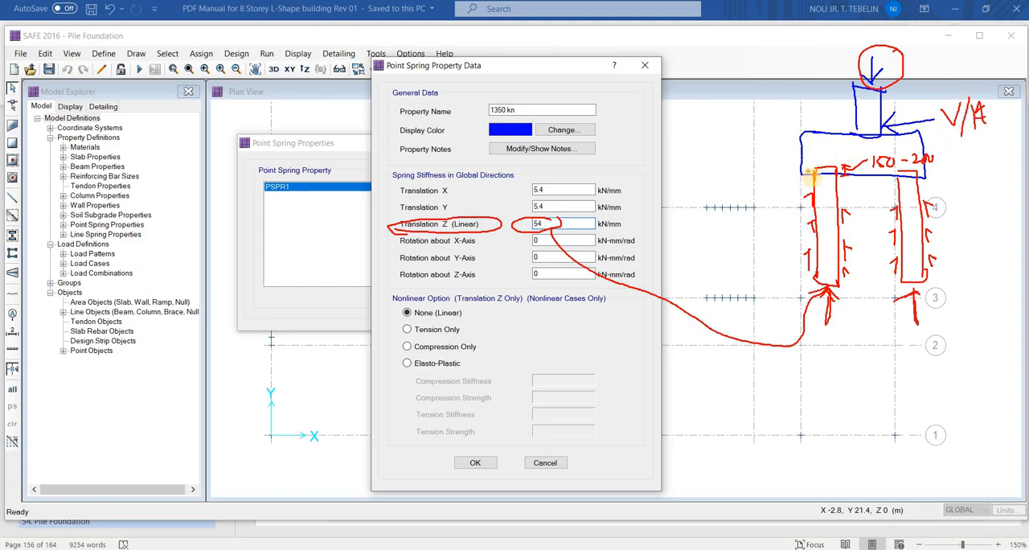
drag(812, 175, 692, 177)
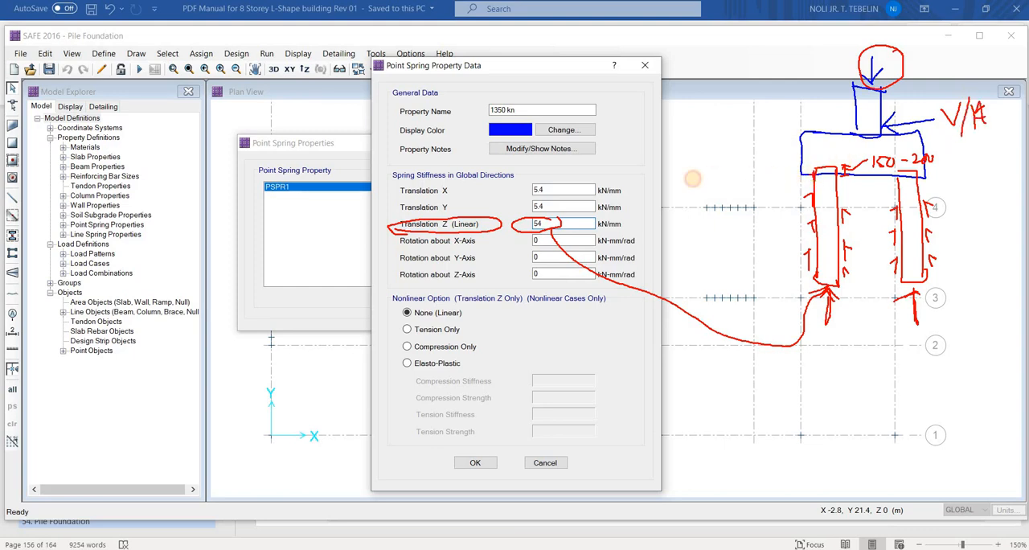
drag(674, 141, 1006, 133)
mouse_move(812, 179)
mouse_down()
mouse_move(795, 201)
mouse_move(801, 255)
mouse_up()
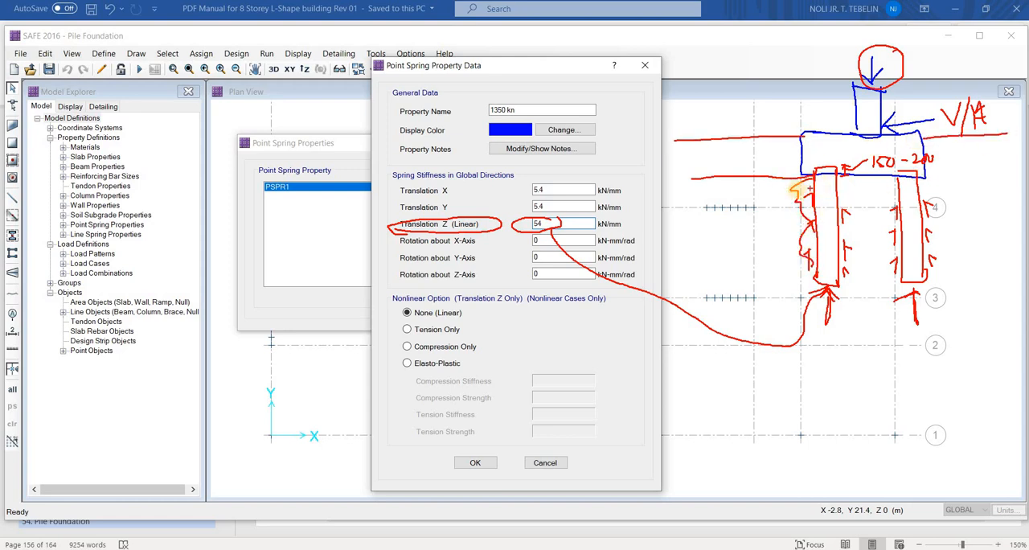
mouse_move(757, 192)
mouse_down()
mouse_move(802, 191)
mouse_move(801, 247)
mouse_move(790, 244)
mouse_up()
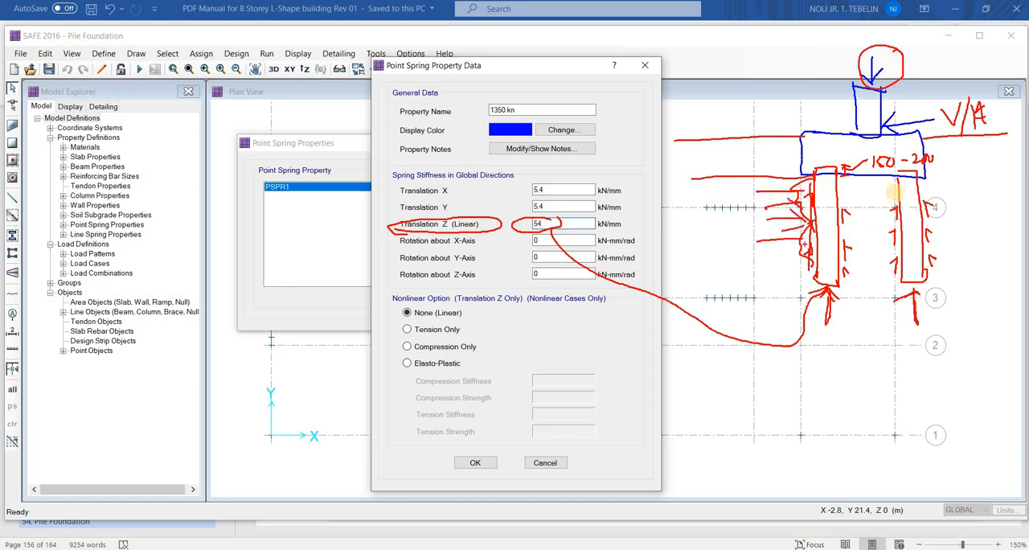
mouse_move(861, 176)
mouse_down()
mouse_move(882, 265)
mouse_move(894, 268)
mouse_up()
mouse_move(873, 191)
mouse_down()
mouse_move(894, 191)
mouse_move(895, 214)
mouse_up()
drag(888, 210, 895, 225)
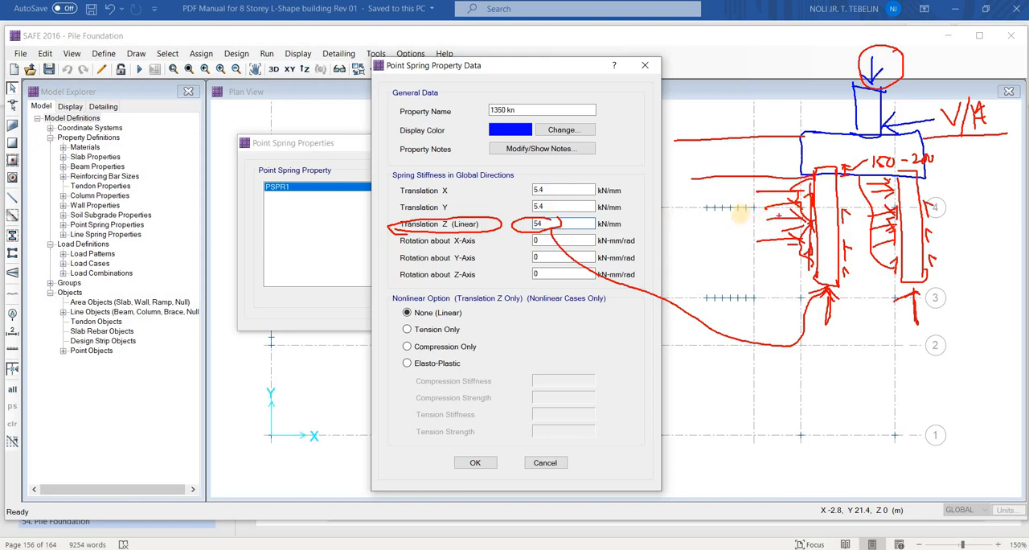
mouse_move(736, 215)
mouse_down()
mouse_move(715, 233)
mouse_move(744, 233)
mouse_move(759, 217)
mouse_up()
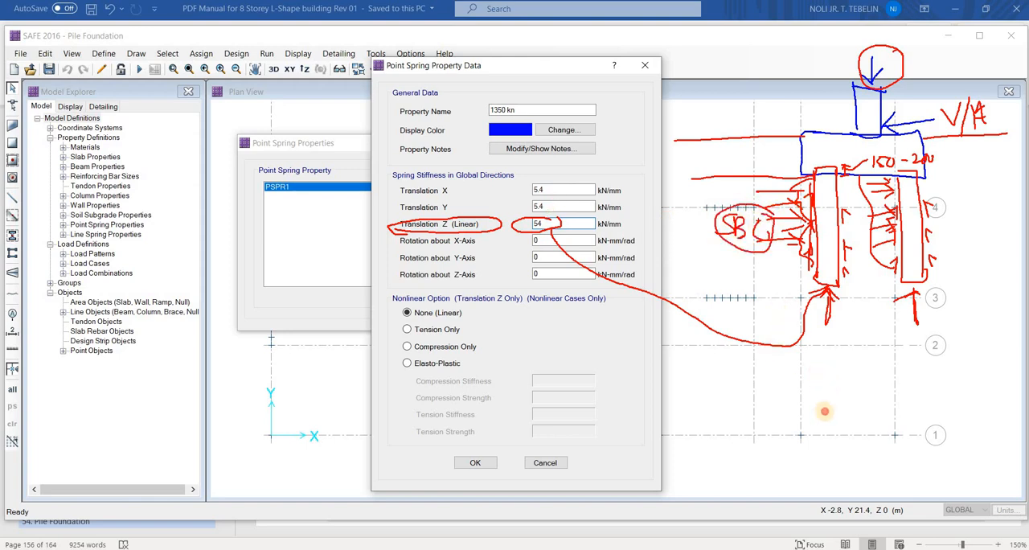
mouse_move(826, 422)
mouse_down()
mouse_move(821, 371)
mouse_move(870, 418)
mouse_up()
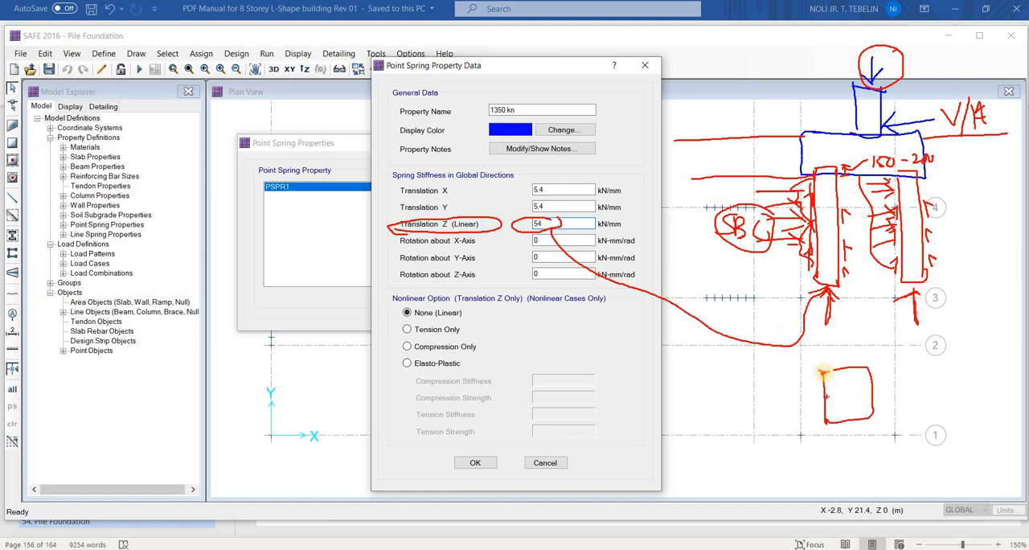
drag(808, 375, 827, 371)
drag(808, 428, 826, 419)
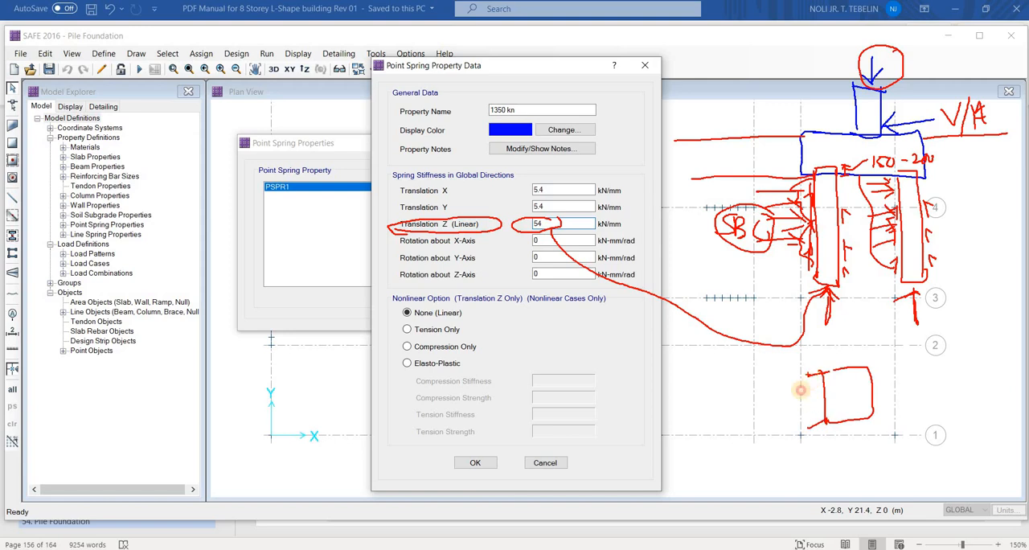
mouse_move(772, 392)
mouse_down()
mouse_move(754, 405)
mouse_move(773, 405)
mouse_move(771, 392)
mouse_move(773, 411)
mouse_move(794, 396)
mouse_move(837, 407)
mouse_up()
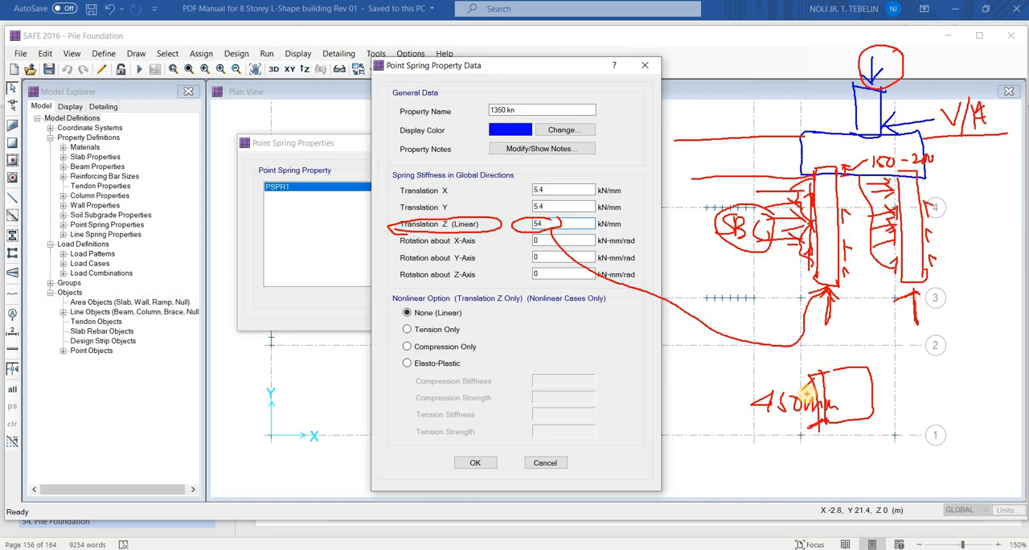
drag(701, 355, 698, 371)
drag(718, 351, 717, 371)
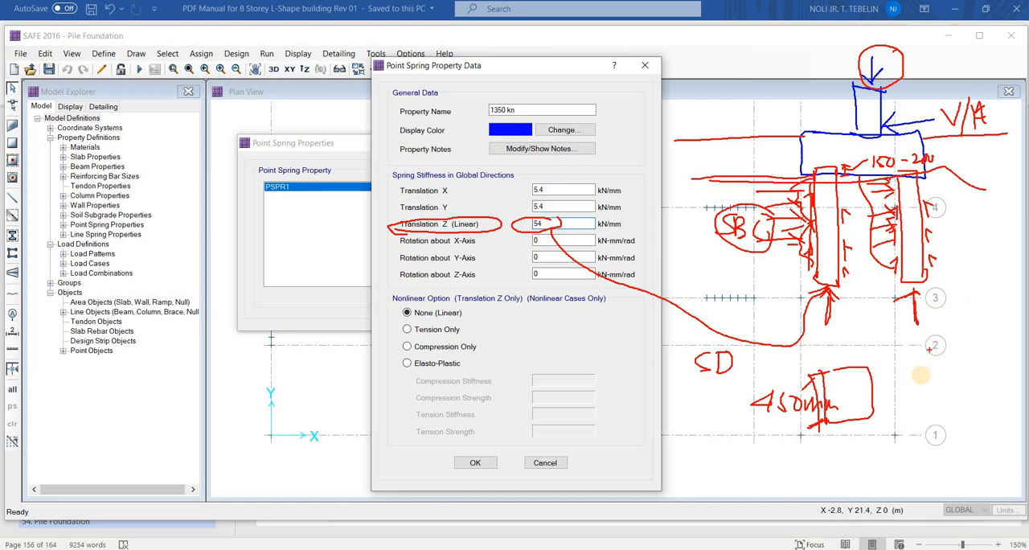
drag(911, 376, 914, 394)
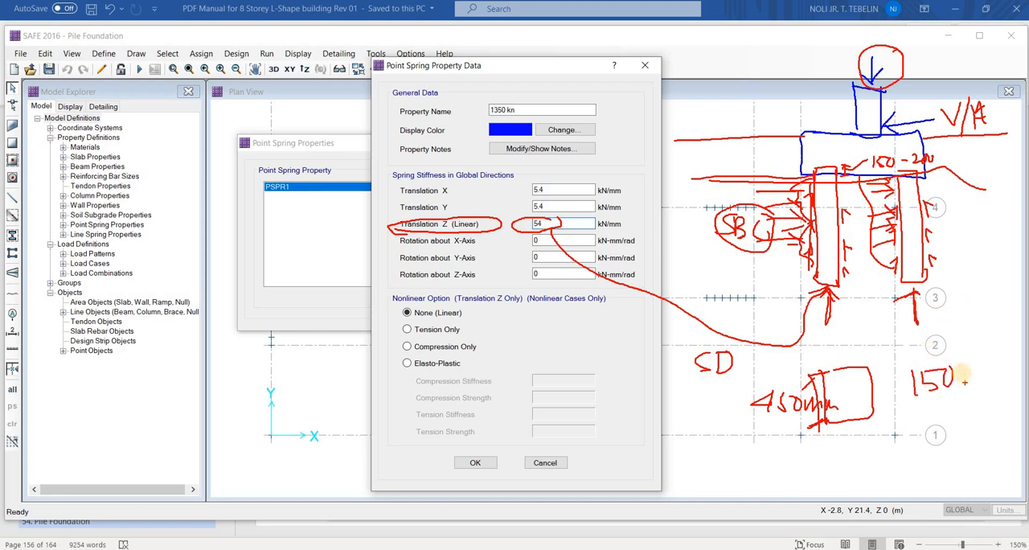
mouse_move(963, 368)
mouse_down()
mouse_move(1002, 368)
mouse_move(961, 389)
mouse_move(1004, 363)
mouse_move(977, 406)
mouse_move(1017, 389)
mouse_move(1012, 409)
mouse_up()
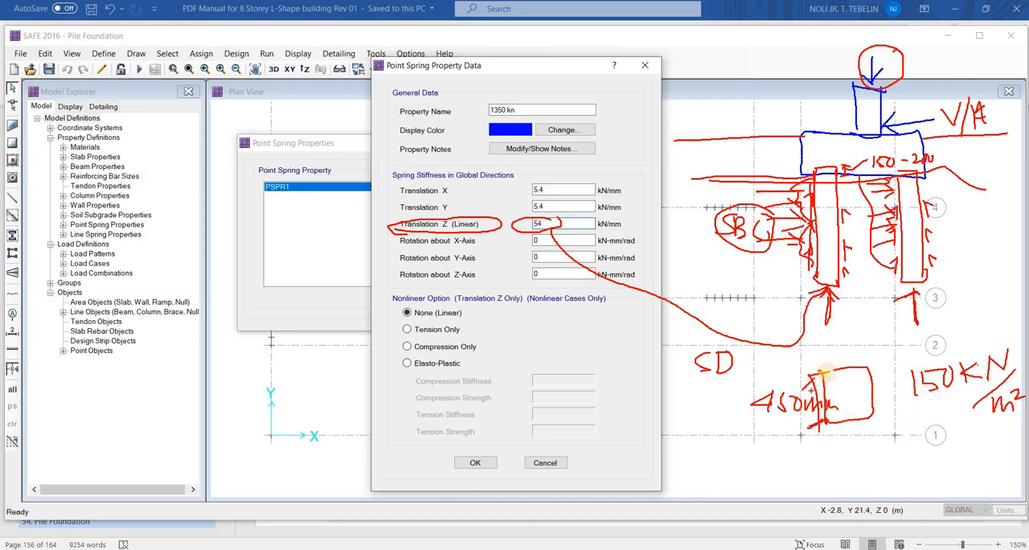
drag(827, 372, 794, 380)
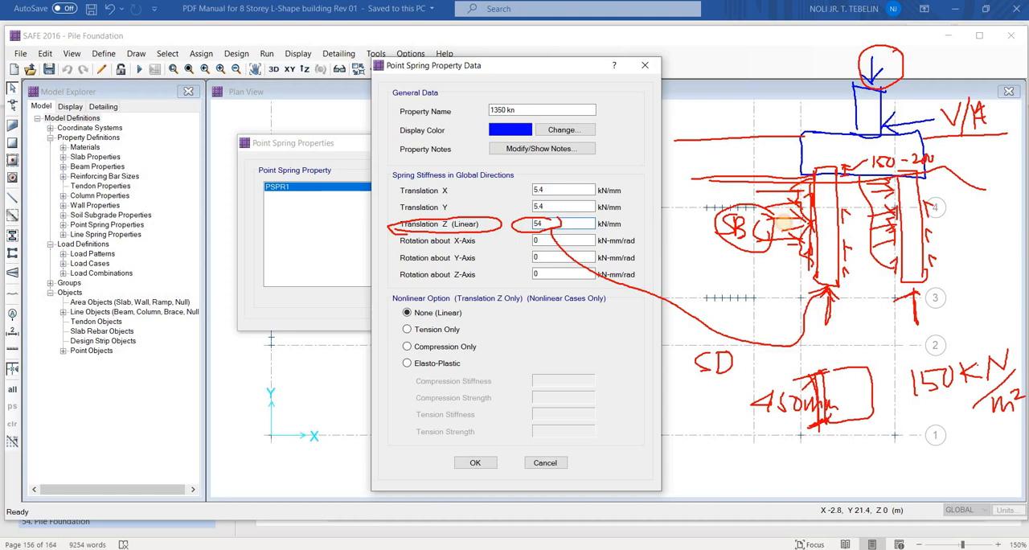
mouse_move(782, 262)
mouse_down()
mouse_move(813, 263)
mouse_move(818, 279)
mouse_up()
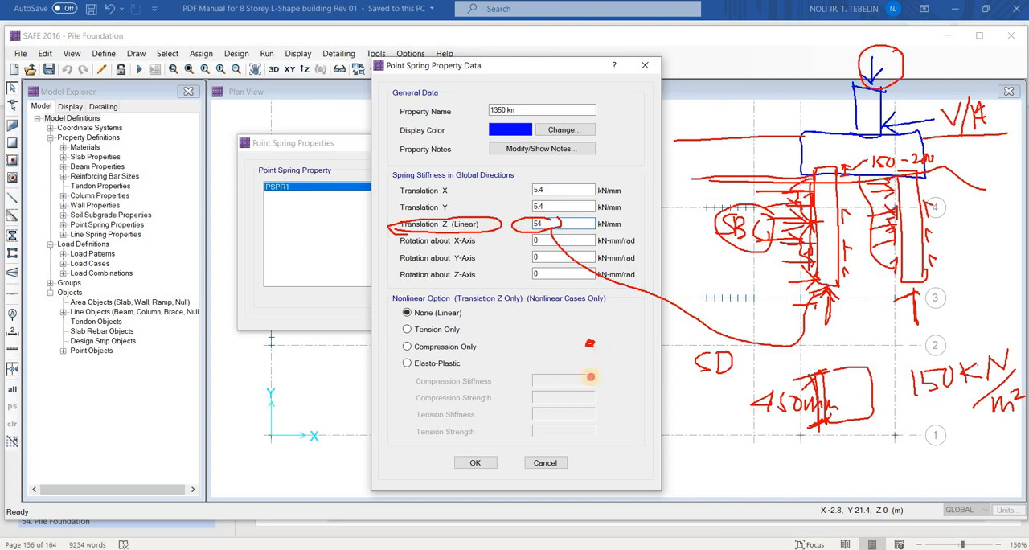
drag(592, 381, 590, 350)
drag(598, 387, 603, 398)
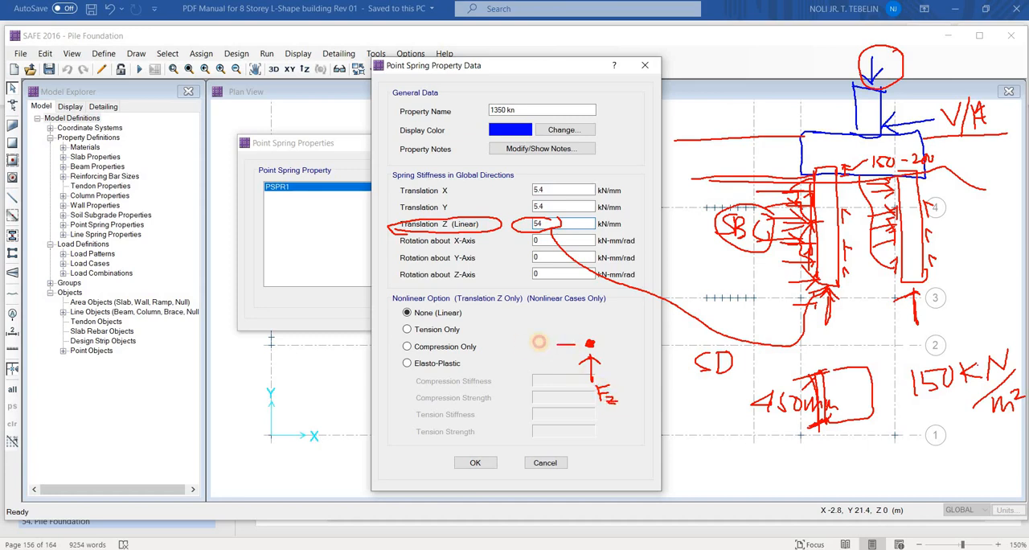
mouse_move(538, 342)
mouse_down()
mouse_move(524, 347)
mouse_move(531, 334)
mouse_up()
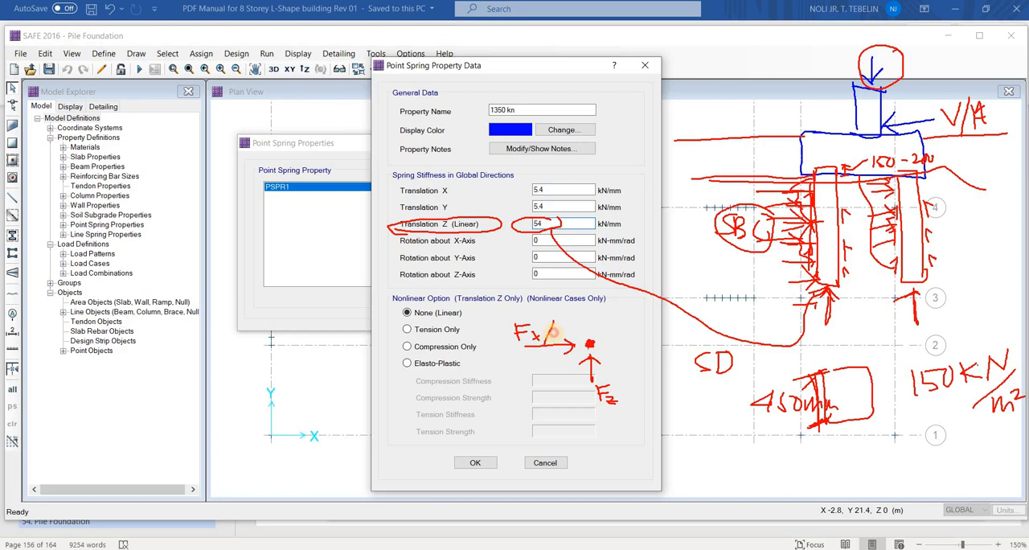
drag(568, 341, 583, 349)
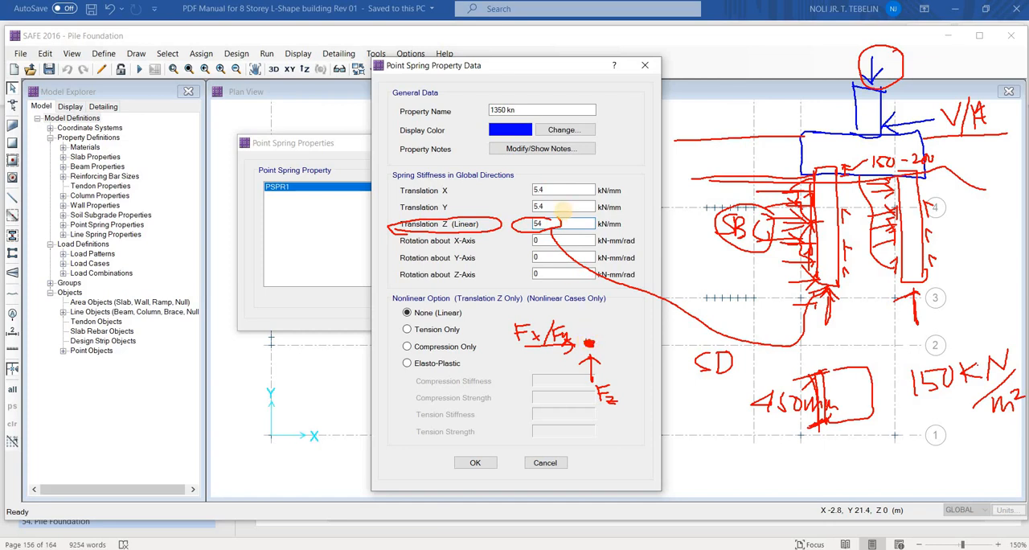
mouse_move(546, 191)
mouse_down()
mouse_move(561, 184)
mouse_move(563, 199)
mouse_up()
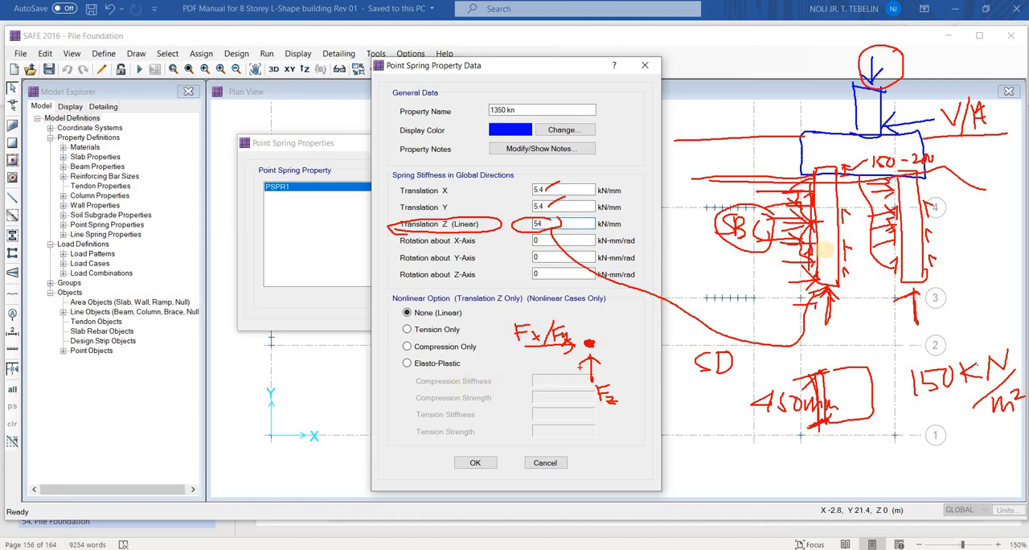
mouse_move(961, 201)
mouse_down()
mouse_move(924, 161)
mouse_move(860, 305)
mouse_move(941, 173)
mouse_up()
drag(304, 420, 326, 278)
mouse_move(330, 231)
mouse_down()
mouse_move(328, 279)
mouse_move(364, 278)
mouse_up()
mouse_move(302, 441)
mouse_down()
mouse_move(315, 440)
mouse_move(312, 473)
mouse_up()
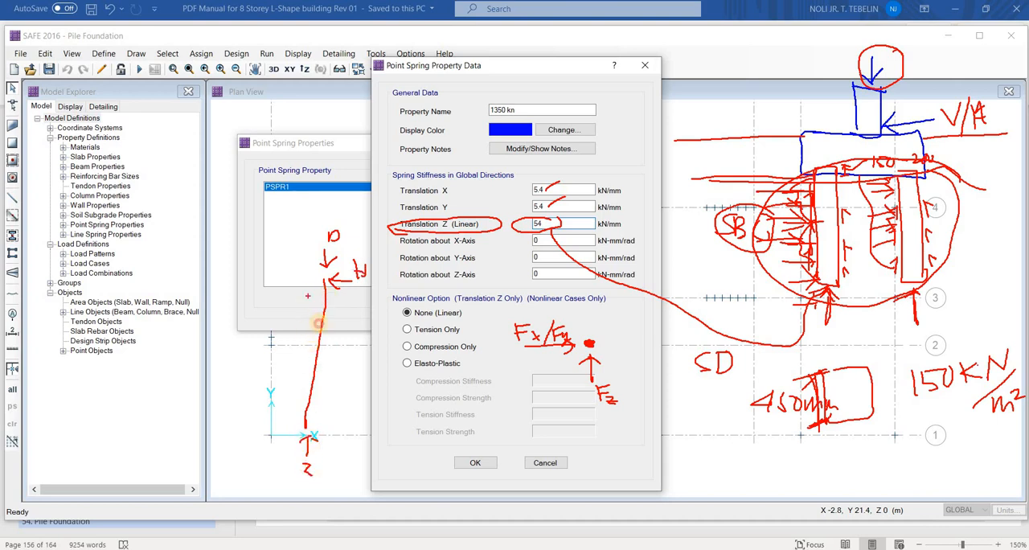
mouse_move(308, 295)
mouse_down()
mouse_move(327, 294)
mouse_move(329, 307)
mouse_up()
mouse_move(306, 320)
mouse_down()
mouse_move(320, 322)
mouse_move(317, 346)
mouse_up()
drag(306, 353, 316, 354)
drag(379, 285, 380, 402)
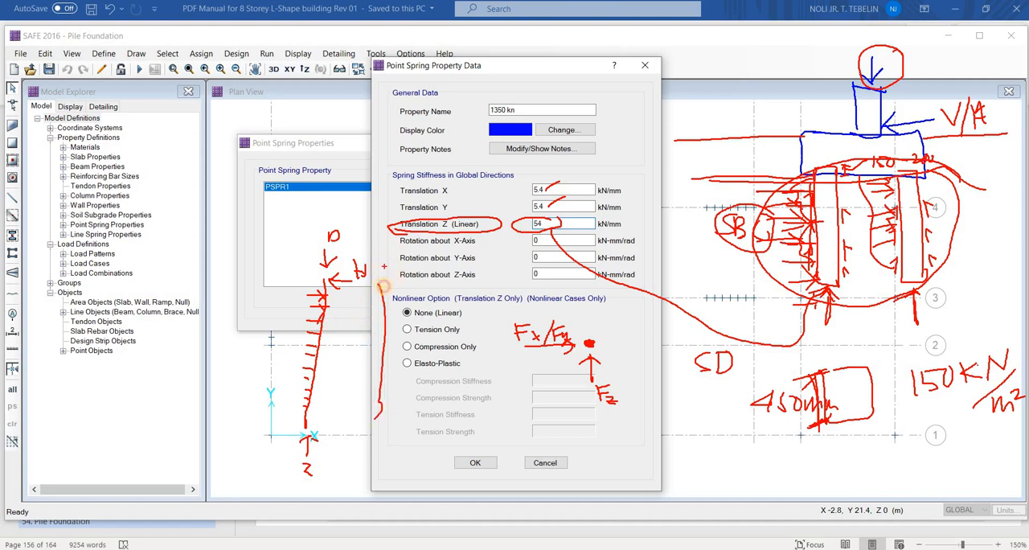
drag(386, 250, 387, 276)
drag(381, 269, 396, 262)
mouse_move(380, 286)
mouse_down()
mouse_move(399, 287)
mouse_move(399, 405)
mouse_move(440, 288)
mouse_up()
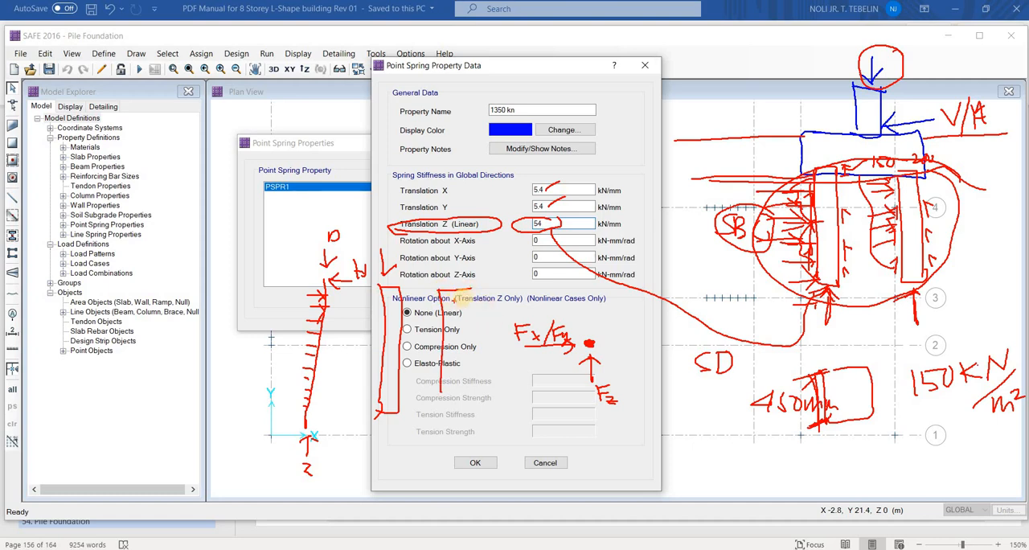
mouse_move(519, 293)
mouse_down()
mouse_move(438, 295)
mouse_move(437, 409)
mouse_up()
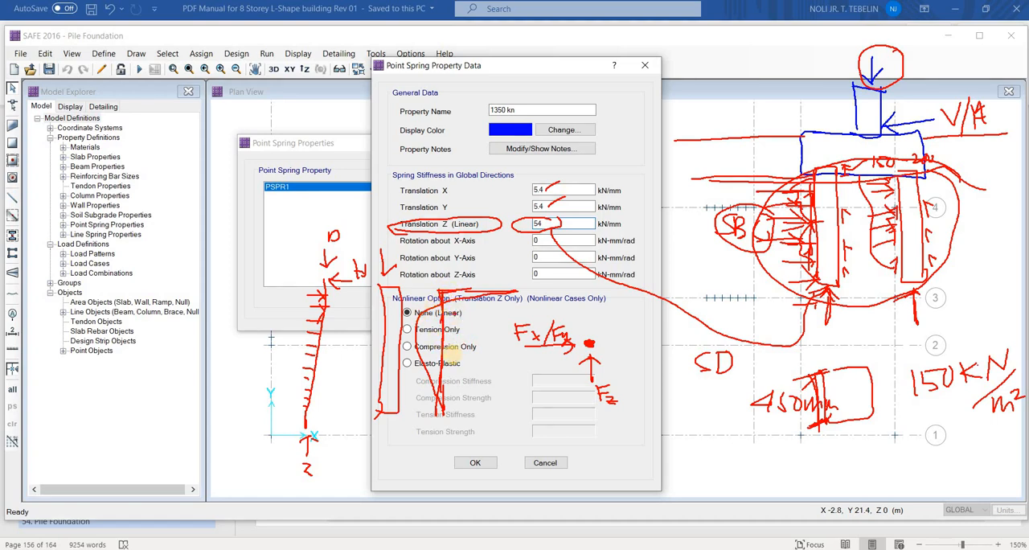
key(Escape)
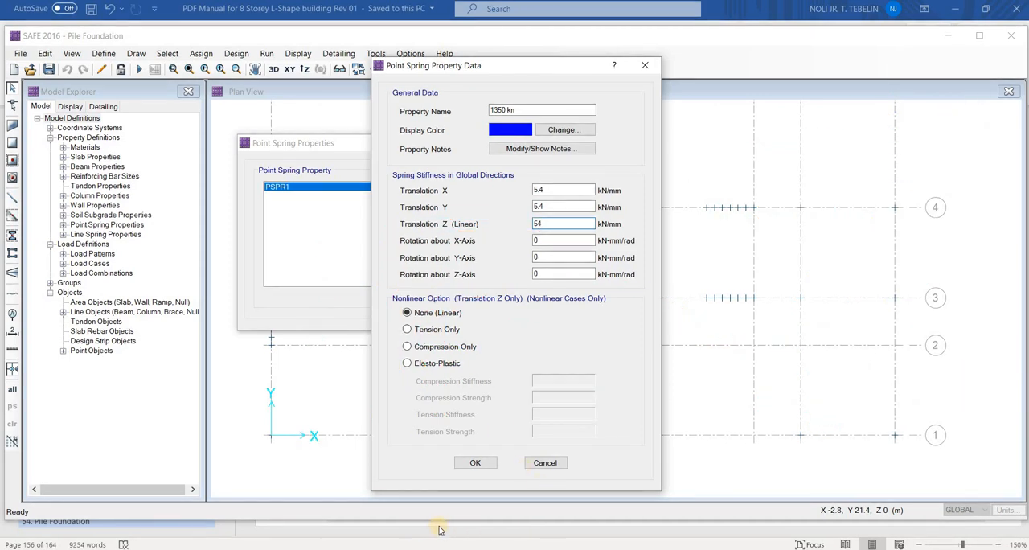
Switch to the Excel workbook to examine the pile capacity and point spring calculations on the PRECAST PILE AXIAL CAPACITY sheet
click(530, 549)
click(398, 494)
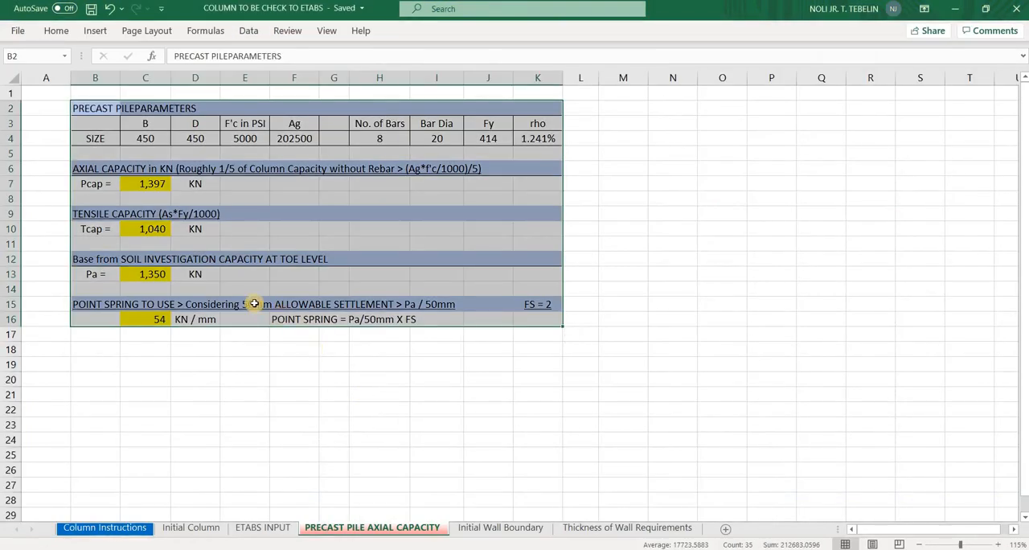
Compare the pile's axial capacity formula in C7 with the soil investigation capacity at toe level in C13
click(102, 200)
click(152, 185)
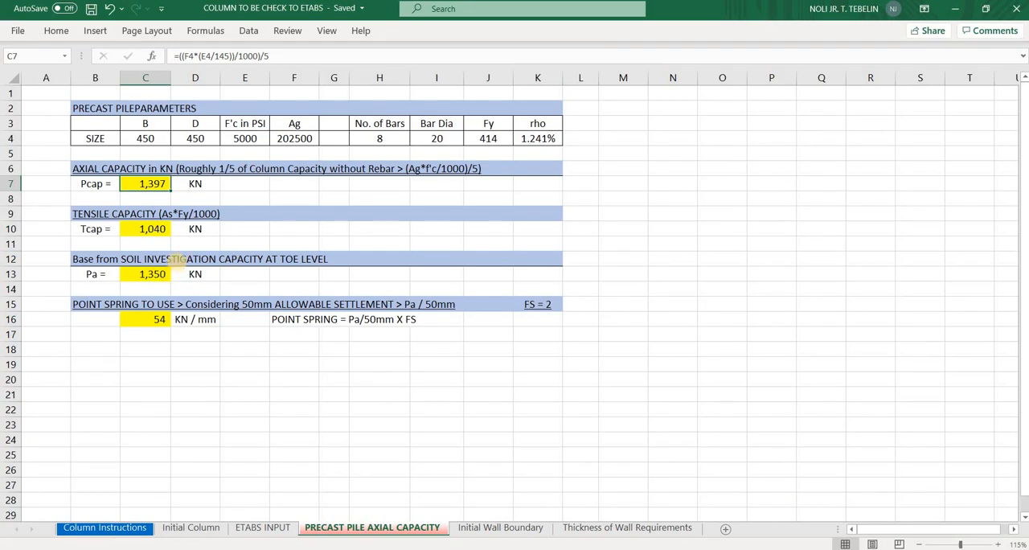
mouse_move(354, 254)
mouse_down()
mouse_move(161, 244)
mouse_move(337, 273)
mouse_move(365, 251)
mouse_up()
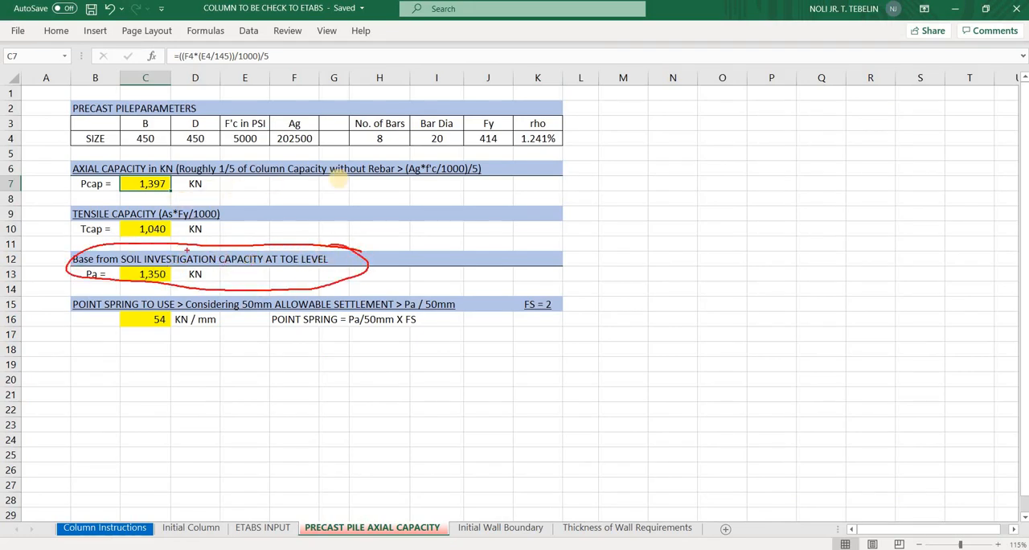
mouse_move(242, 177)
mouse_down()
mouse_move(89, 159)
mouse_move(173, 201)
mouse_move(242, 191)
mouse_up()
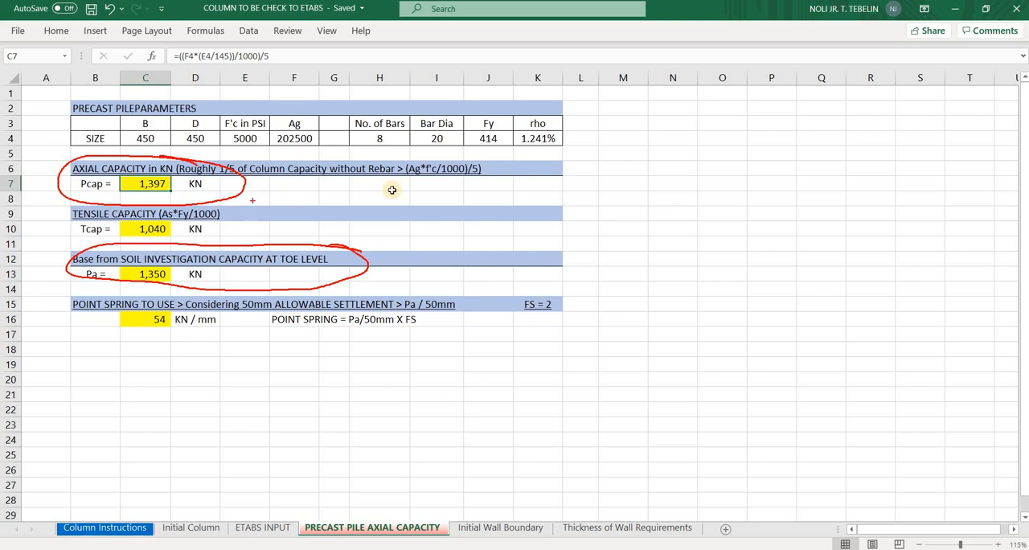
key(Escape)
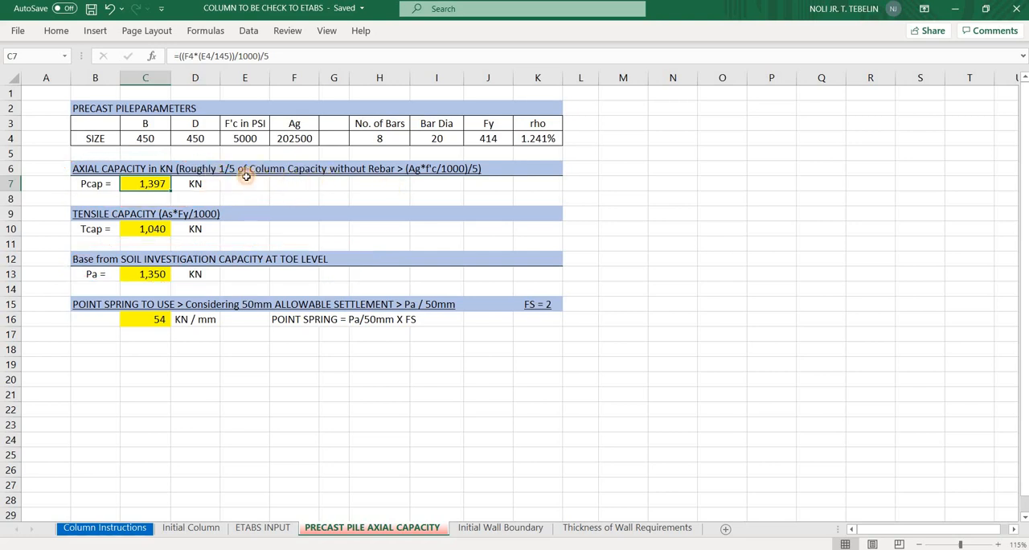
click(211, 171)
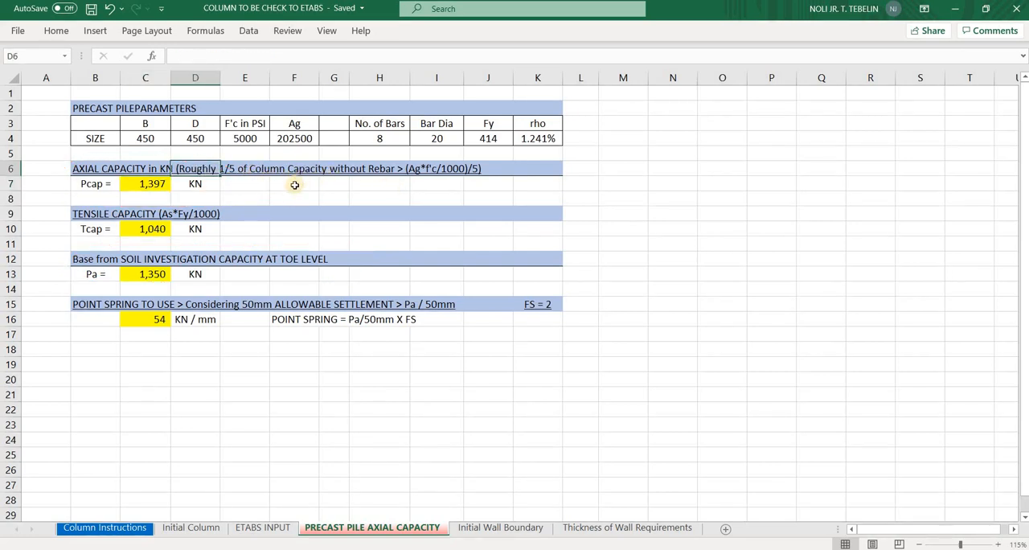
click(233, 192)
click(208, 172)
click(157, 187)
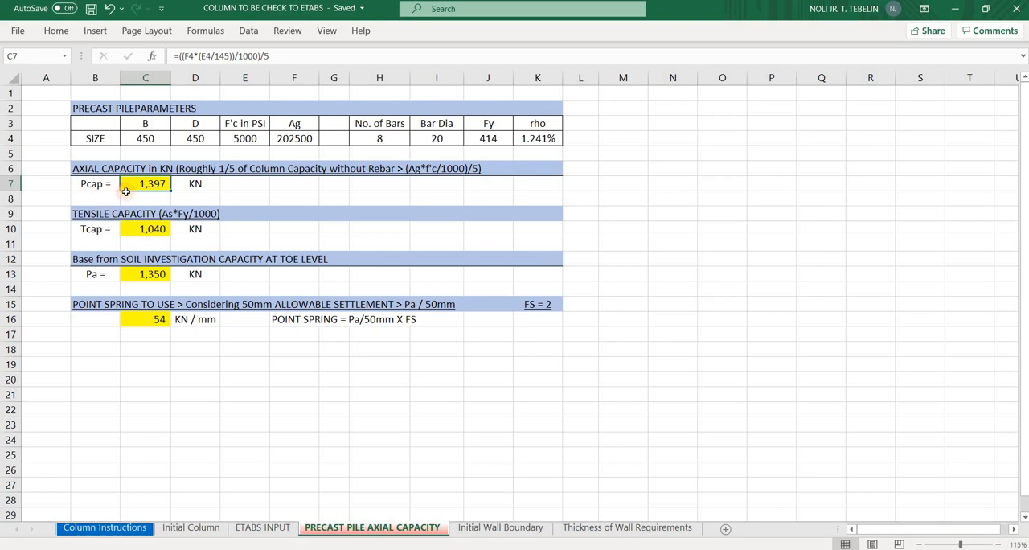
mouse_move(154, 183)
mouse_down()
mouse_move(164, 193)
mouse_move(161, 185)
mouse_up()
click(159, 274)
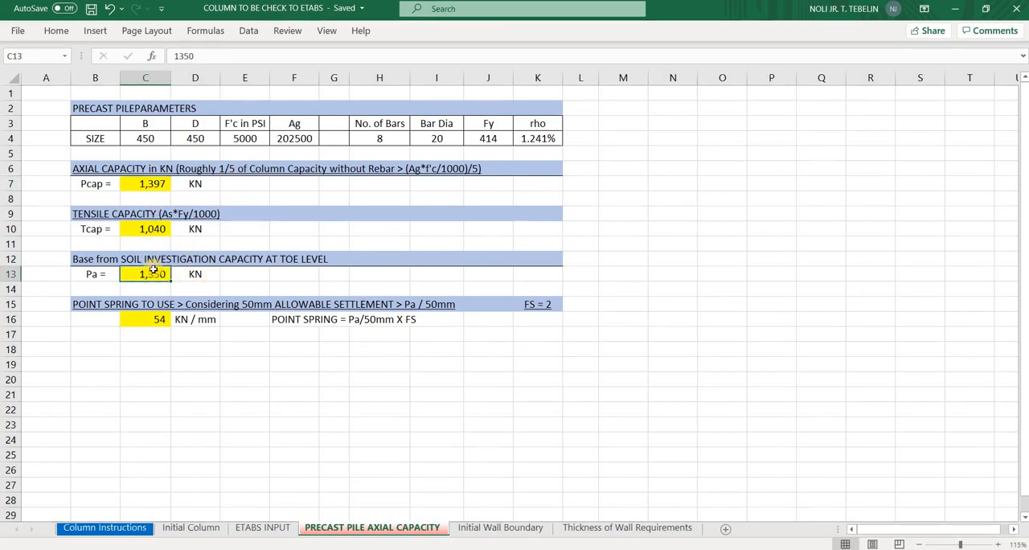
click(151, 184)
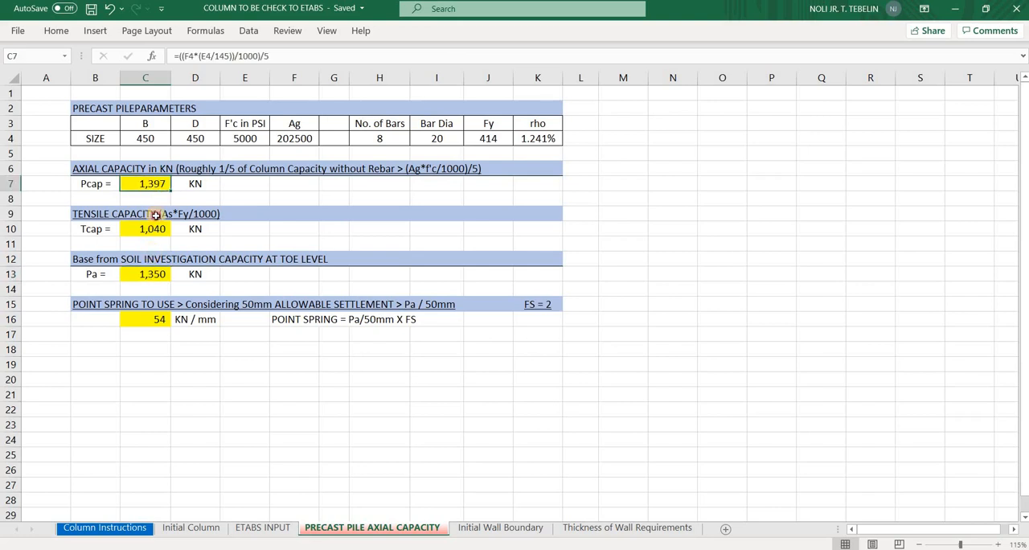
click(151, 274)
click(150, 185)
click(154, 278)
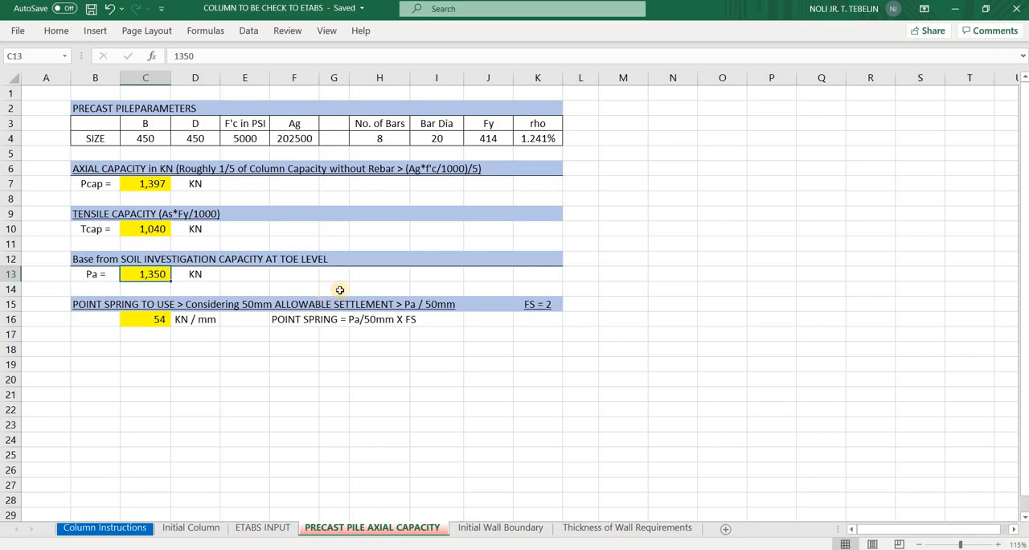
click(150, 182)
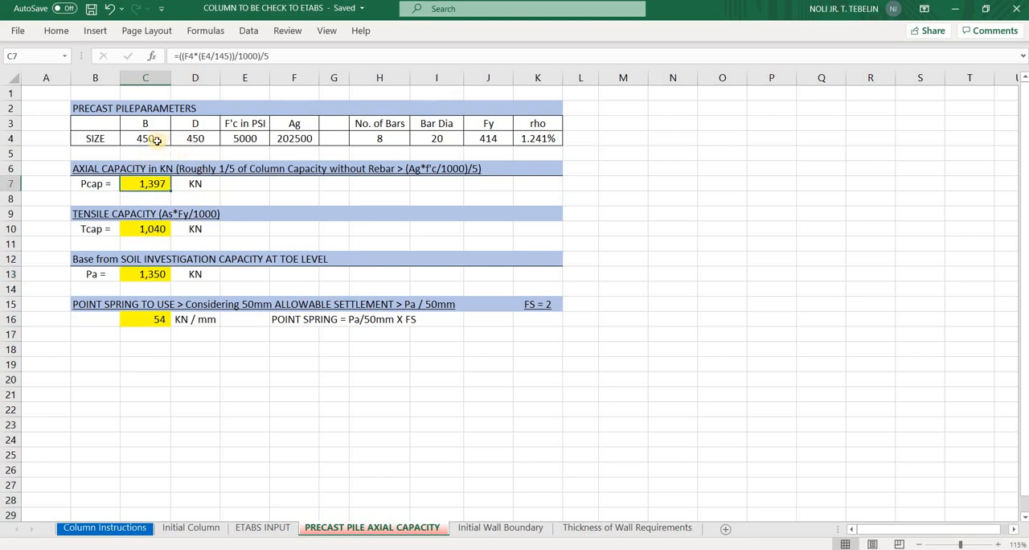
Check the pile size in C4 and D4 against the axial capacity in C7 and the toe-level soil capacity in C13
drag(150, 138, 188, 139)
click(192, 139)
click(150, 140)
click(151, 188)
click(159, 278)
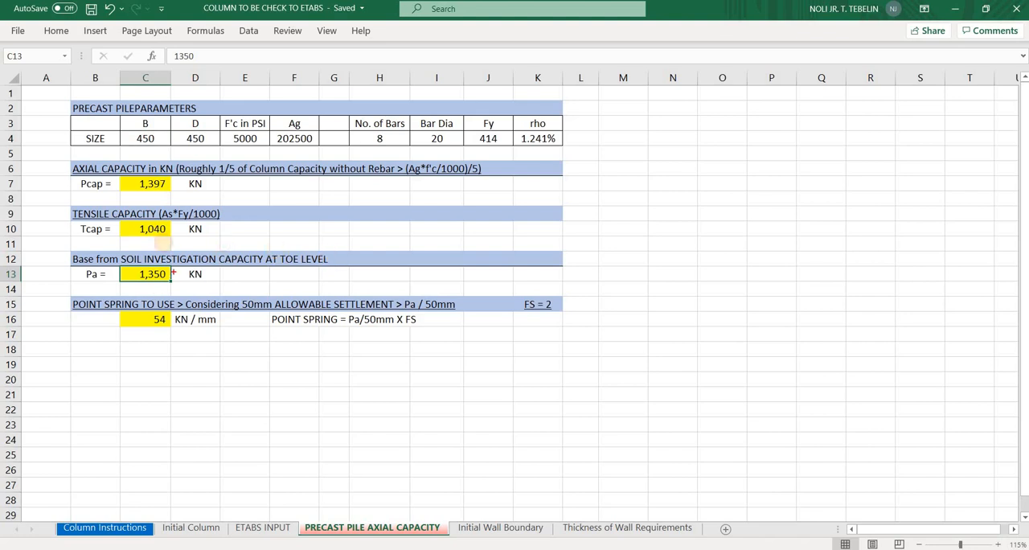
mouse_move(282, 243)
mouse_down()
mouse_move(173, 245)
mouse_move(88, 277)
mouse_move(330, 283)
mouse_move(291, 248)
mouse_up()
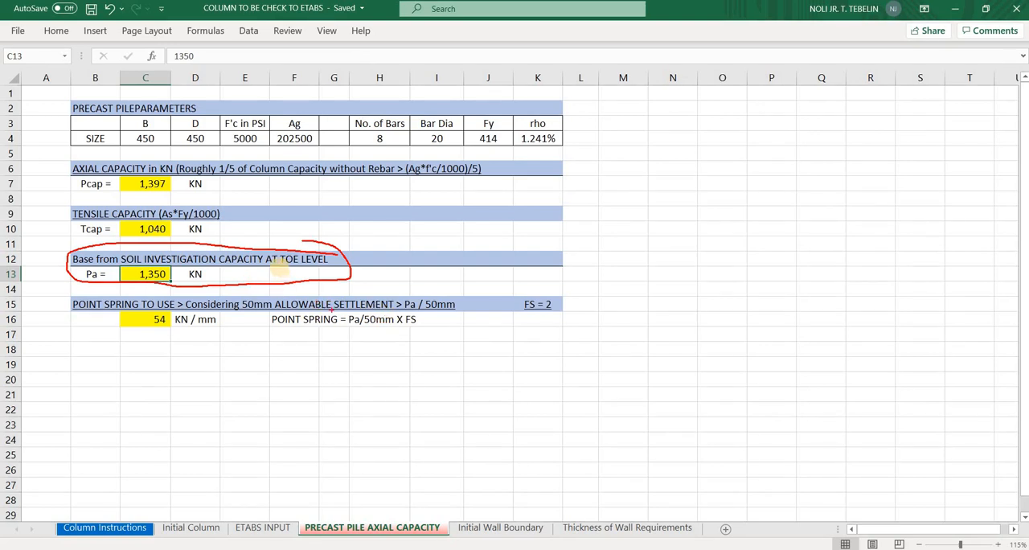
drag(279, 269, 264, 271)
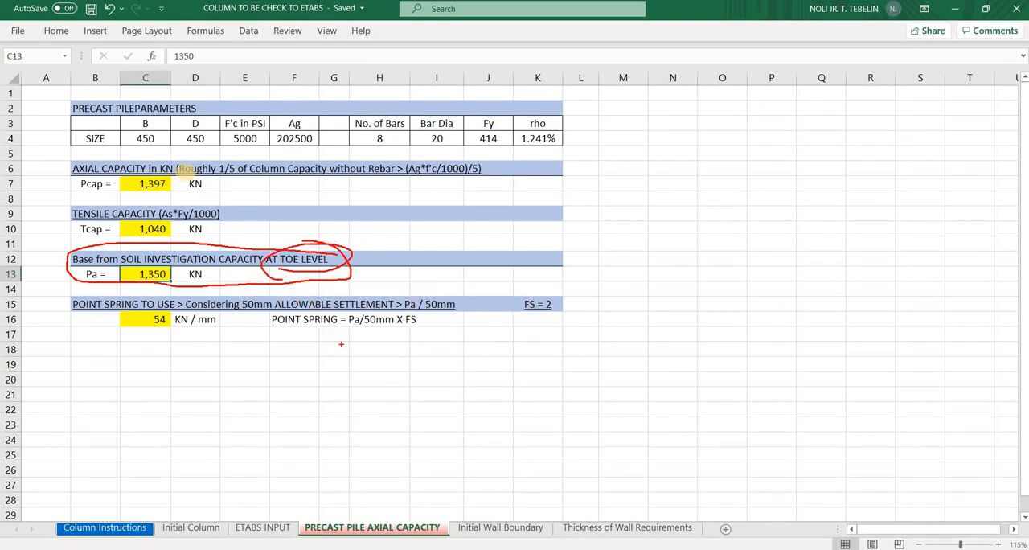
mouse_move(185, 169)
mouse_down()
mouse_move(66, 186)
mouse_move(228, 178)
mouse_move(129, 172)
mouse_up()
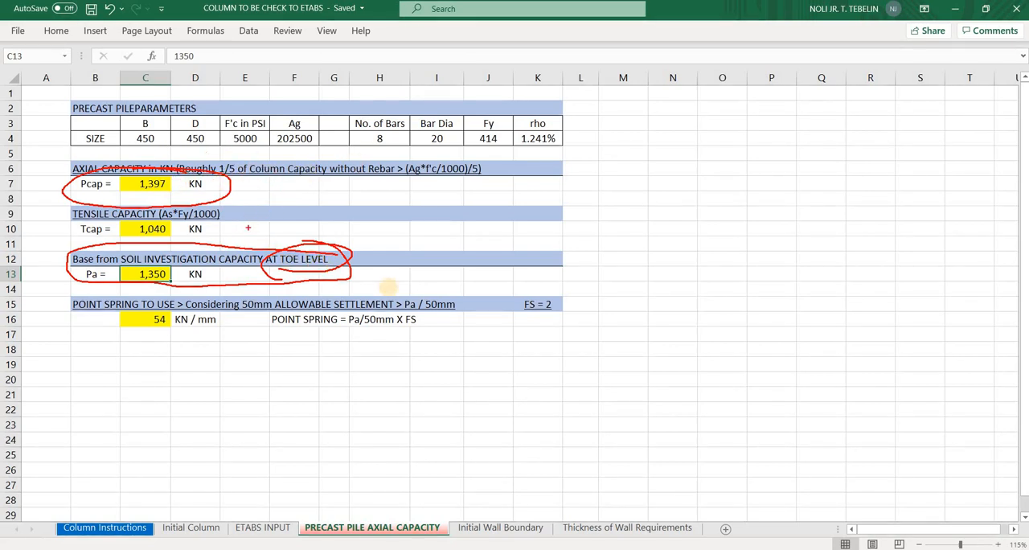
key(Escape)
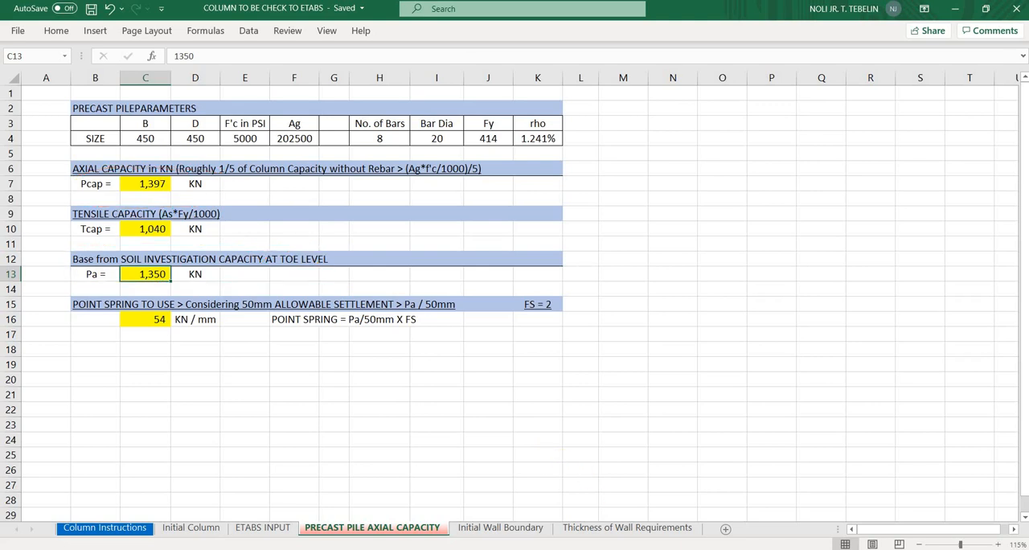
Switch to SAFE, accept the 1350 kn point spring's property data and close the point spring definitions
click(716, 548)
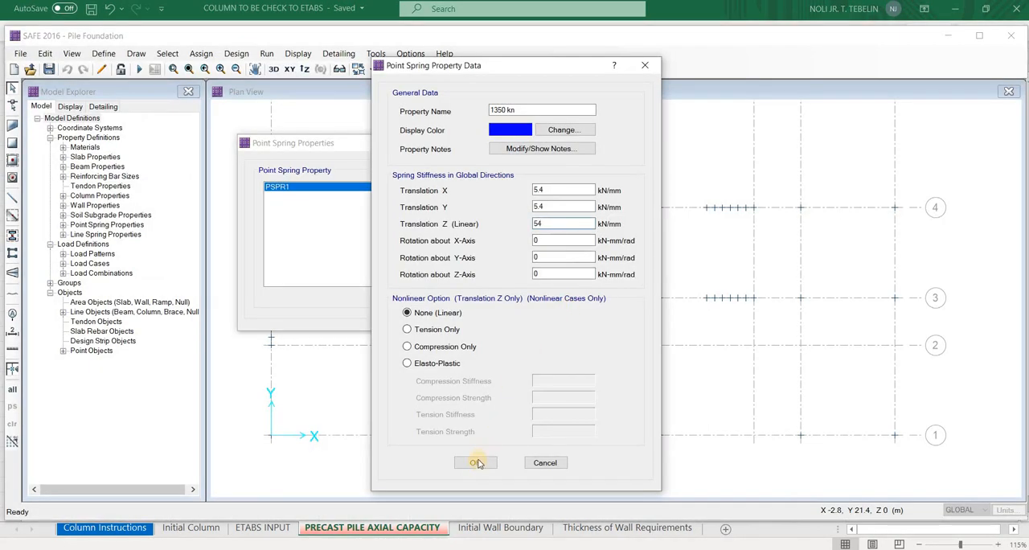
click(475, 462)
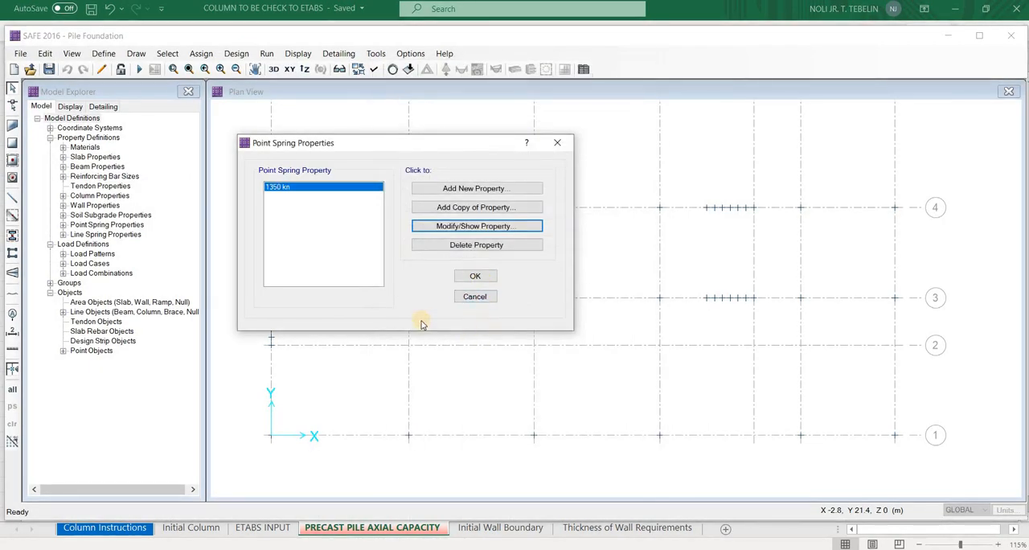
click(475, 277)
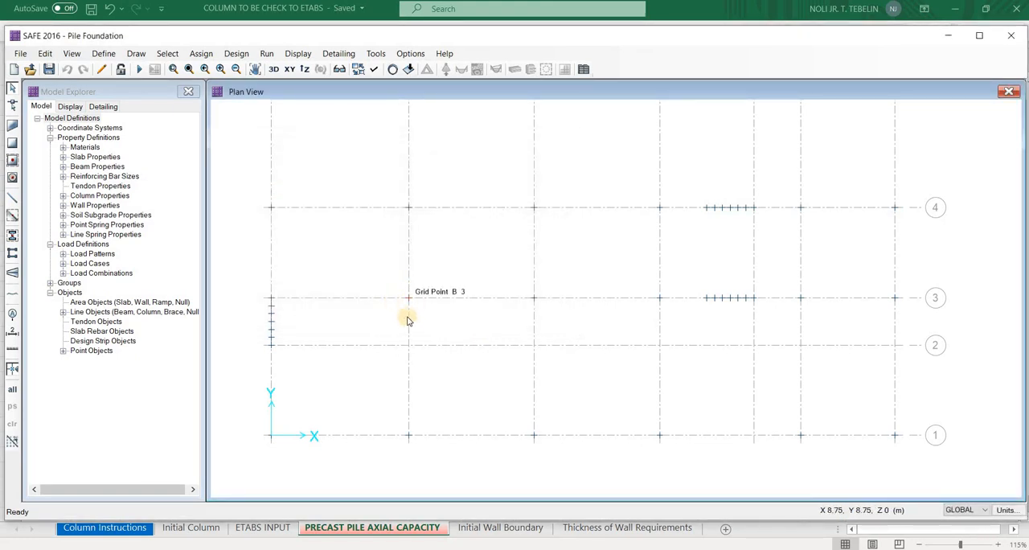
scroll(424, 312, up, 2)
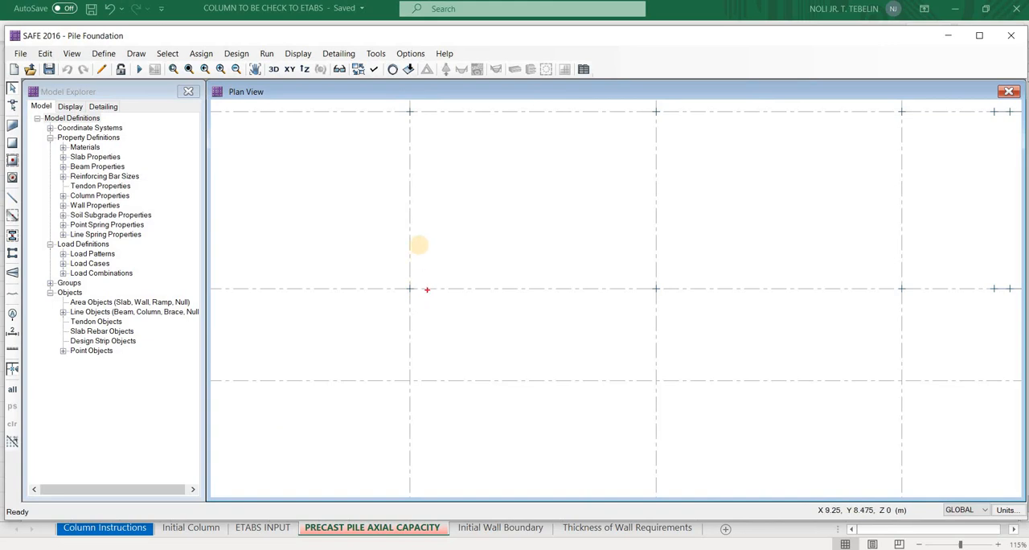
drag(443, 244, 454, 242)
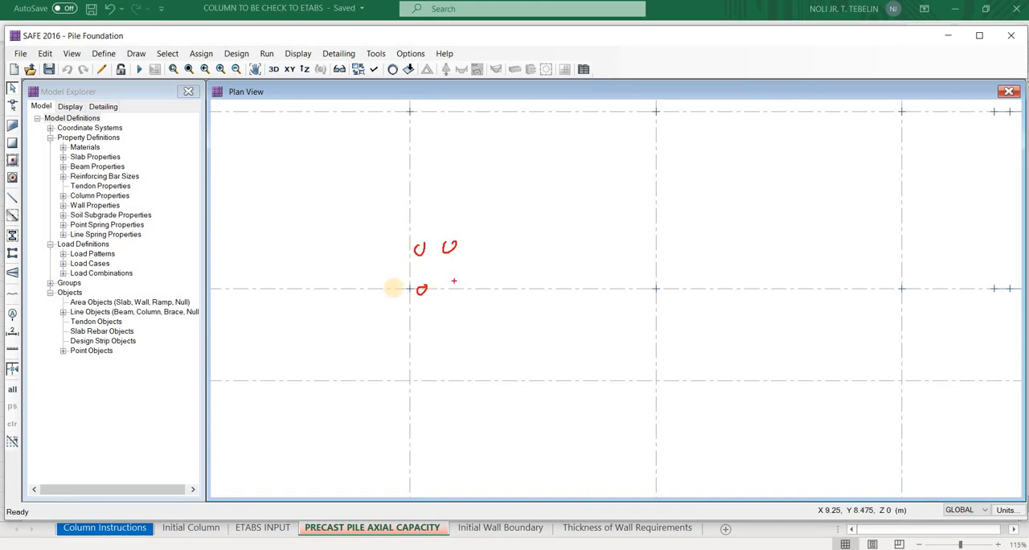
drag(450, 286, 453, 285)
mouse_move(376, 287)
mouse_down()
mouse_move(382, 298)
mouse_move(383, 284)
mouse_up()
drag(373, 250, 378, 255)
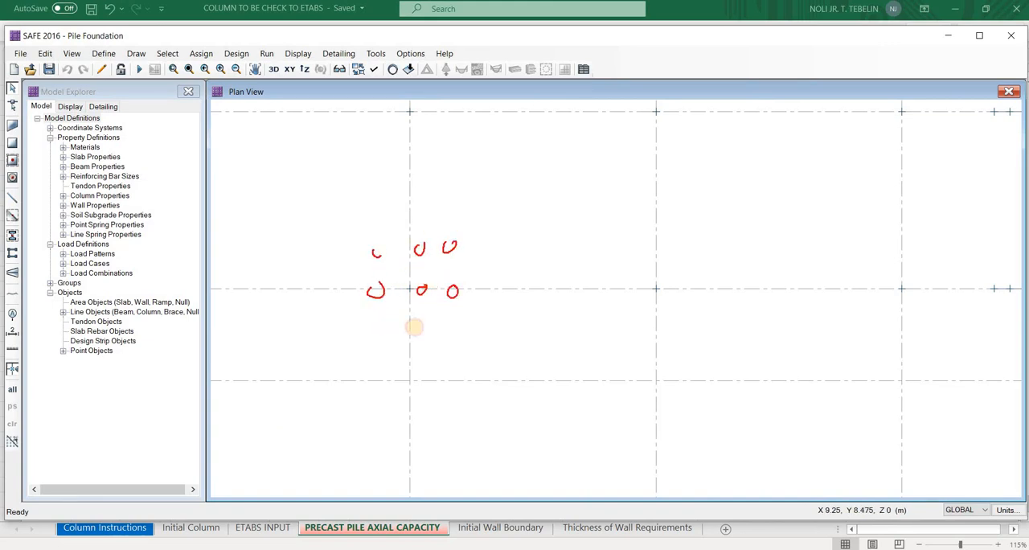
mouse_move(377, 322)
mouse_down()
mouse_move(457, 320)
mouse_move(422, 356)
mouse_move(463, 346)
mouse_up()
mouse_move(457, 342)
mouse_down()
mouse_move(447, 353)
mouse_move(454, 378)
mouse_up()
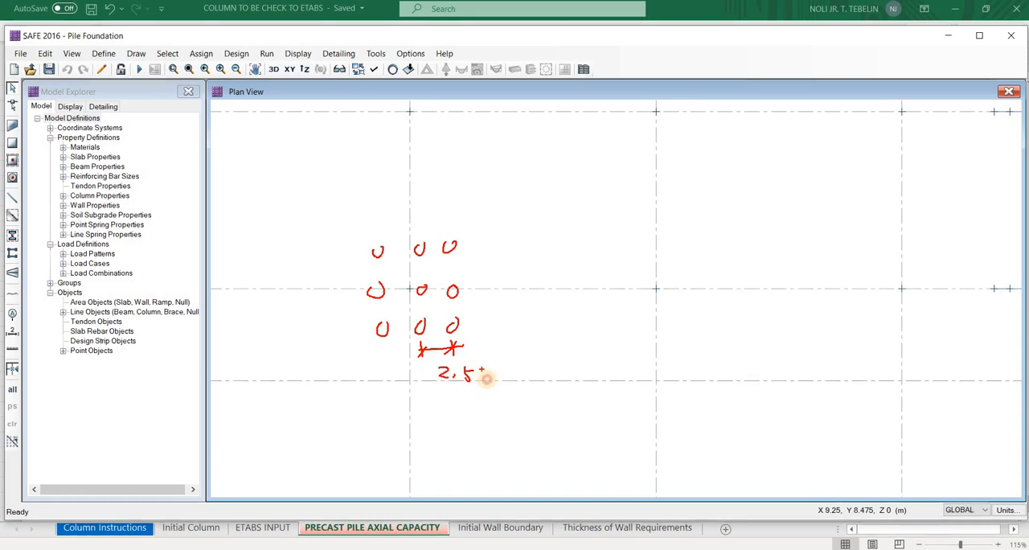
drag(484, 368, 484, 380)
drag(488, 368, 494, 380)
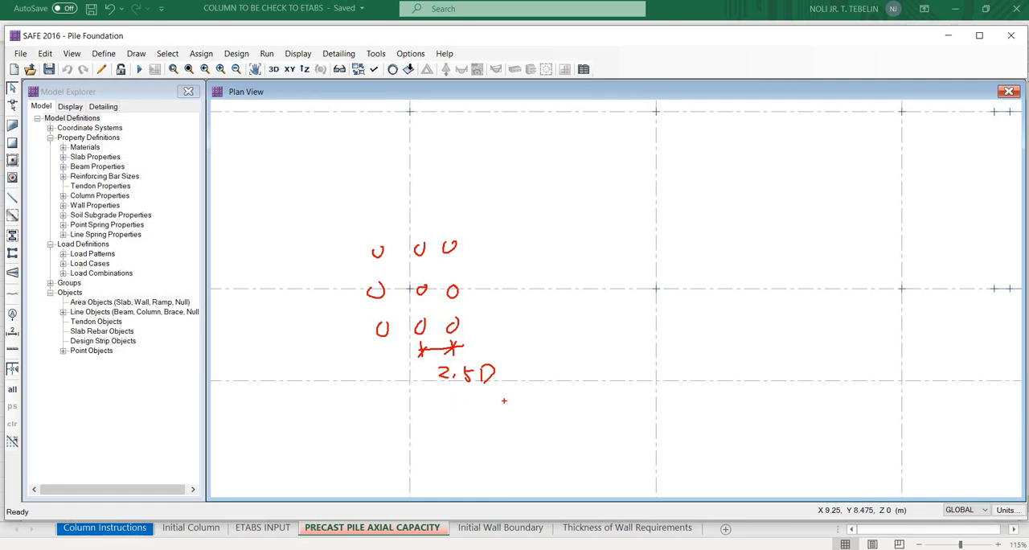
key(Escape)
Switch to the Word manual and review the precast piles' centre-to-centre spacing and the assignment of point springs as supports
key(alt+Tab)
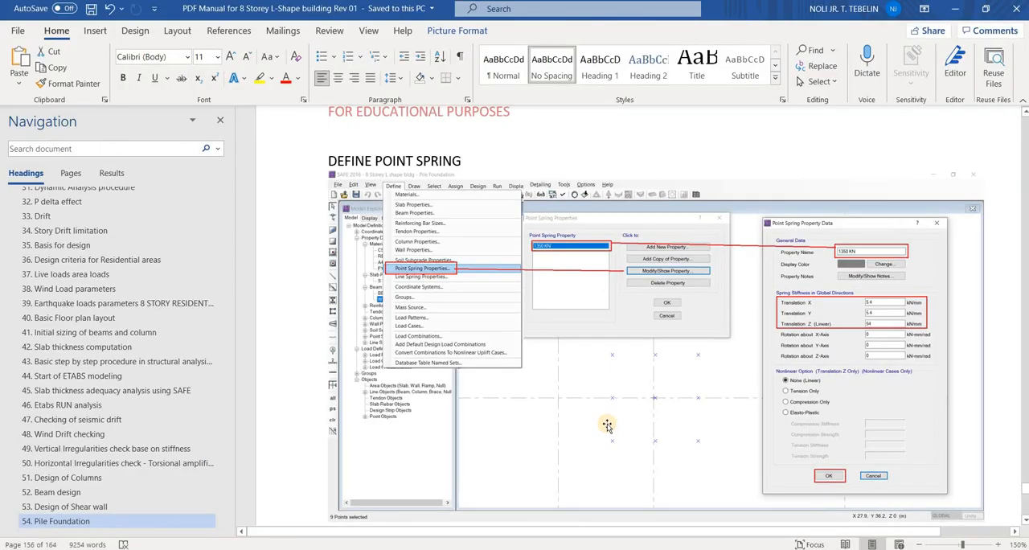
scroll(604, 428, up, 10)
scroll(606, 425, up, 1)
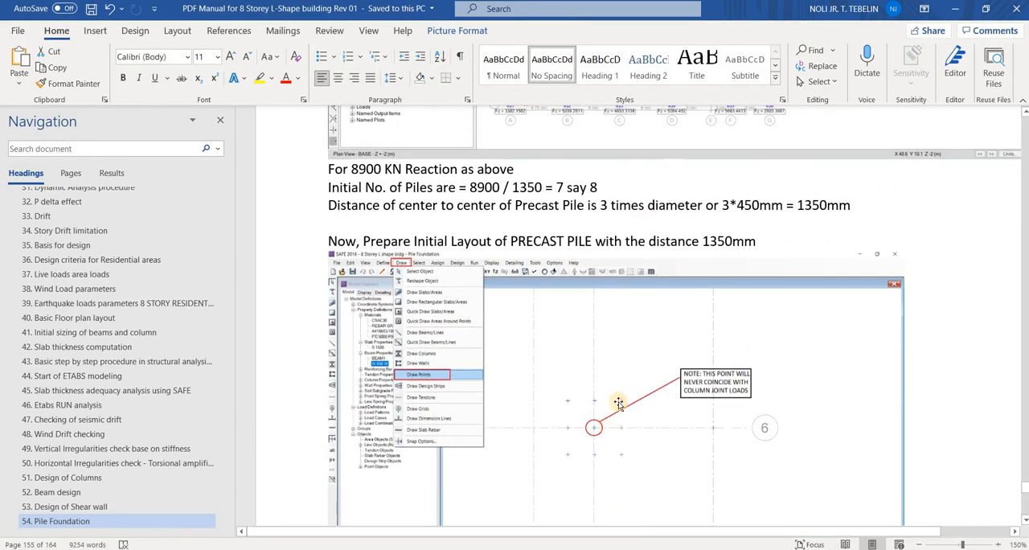
scroll(617, 401, up, 1)
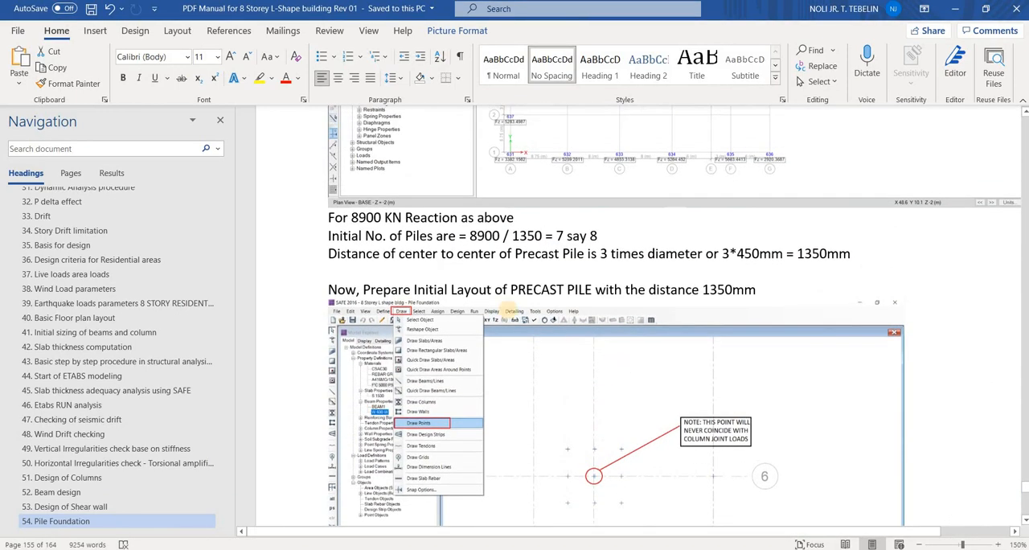
drag(328, 263, 758, 263)
mouse_move(863, 245)
mouse_down()
mouse_move(850, 275)
mouse_move(854, 234)
mouse_up()
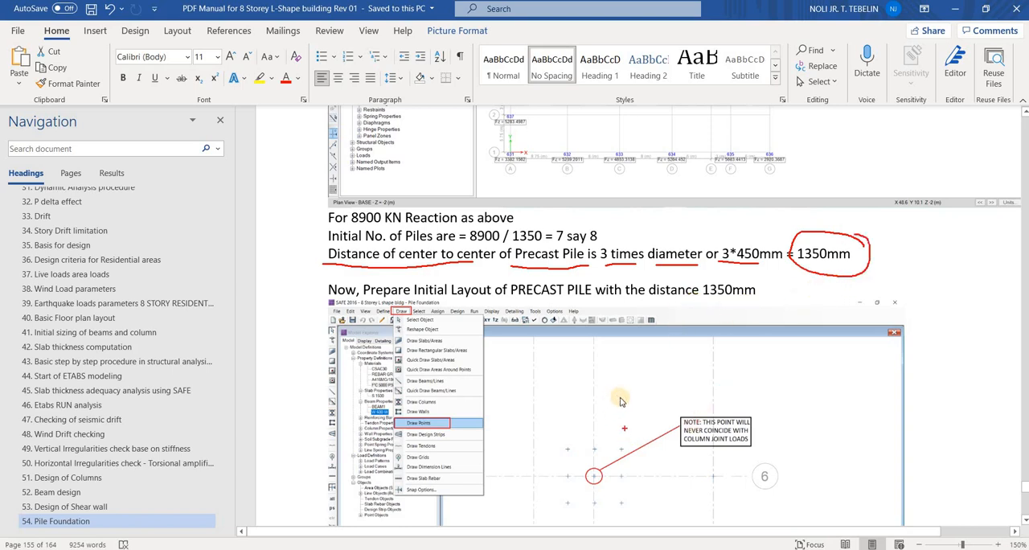
scroll(613, 392, down, 20)
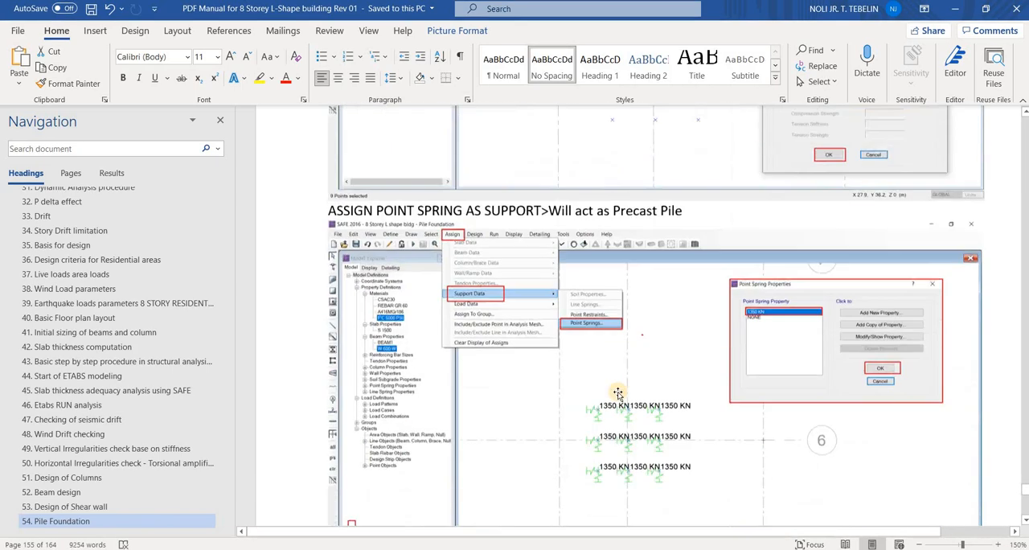
scroll(615, 369, up, 3)
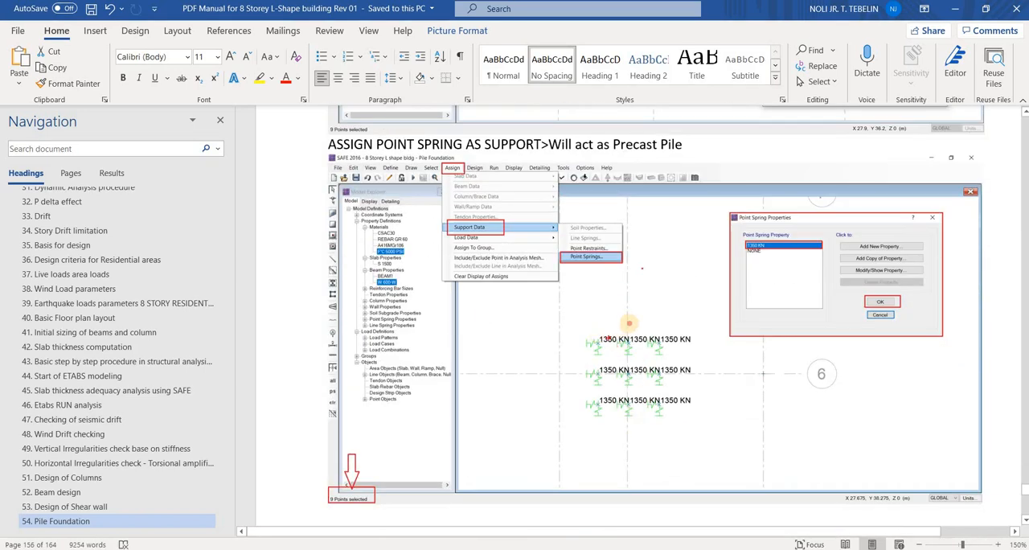
mouse_move(599, 324)
mouse_down()
mouse_move(597, 335)
mouse_move(621, 324)
mouse_up()
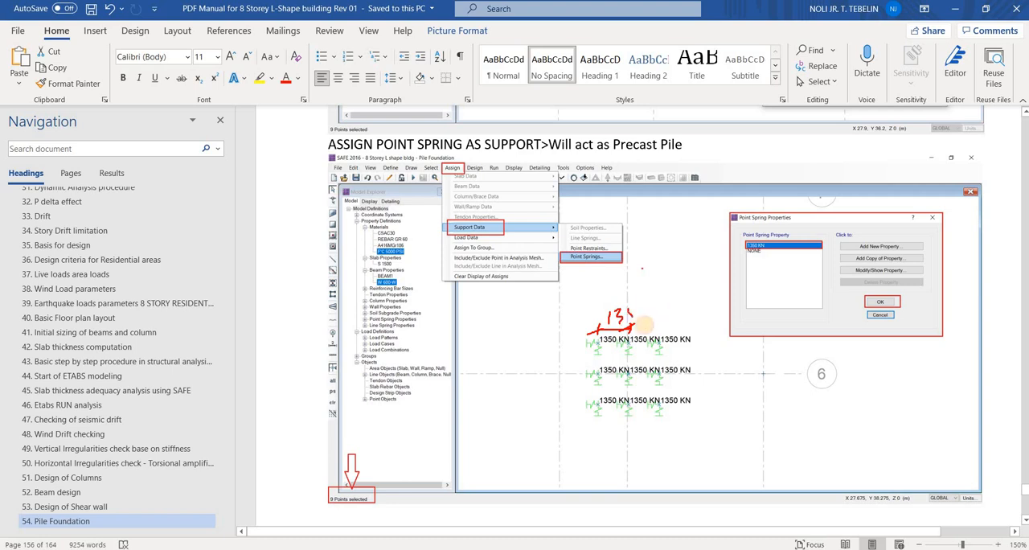
key(Escape)
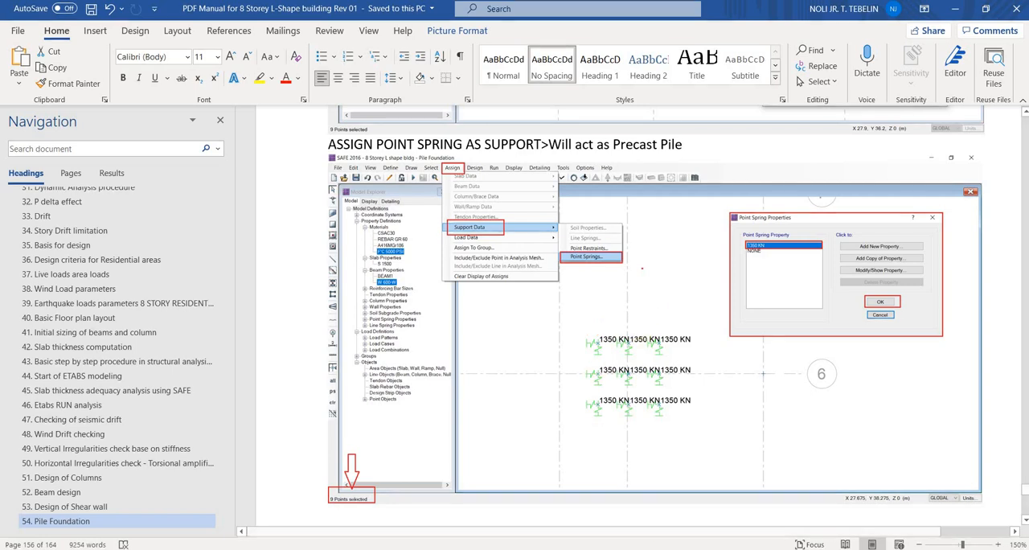
Switch back to SAFE and begin choosing the drawing command for the pile points around grid point B3
key(alt+Tab)
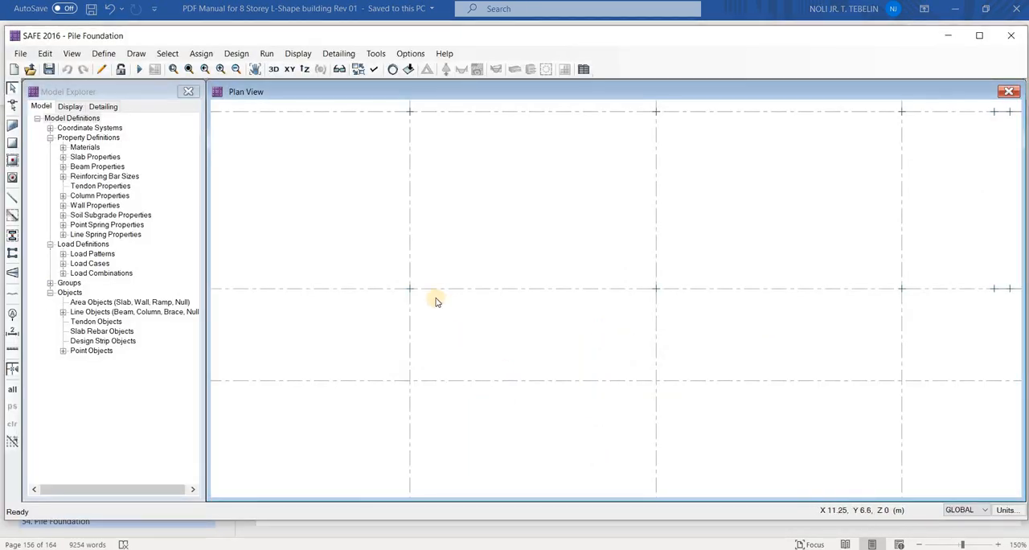
middle_drag(411, 292, 413, 291)
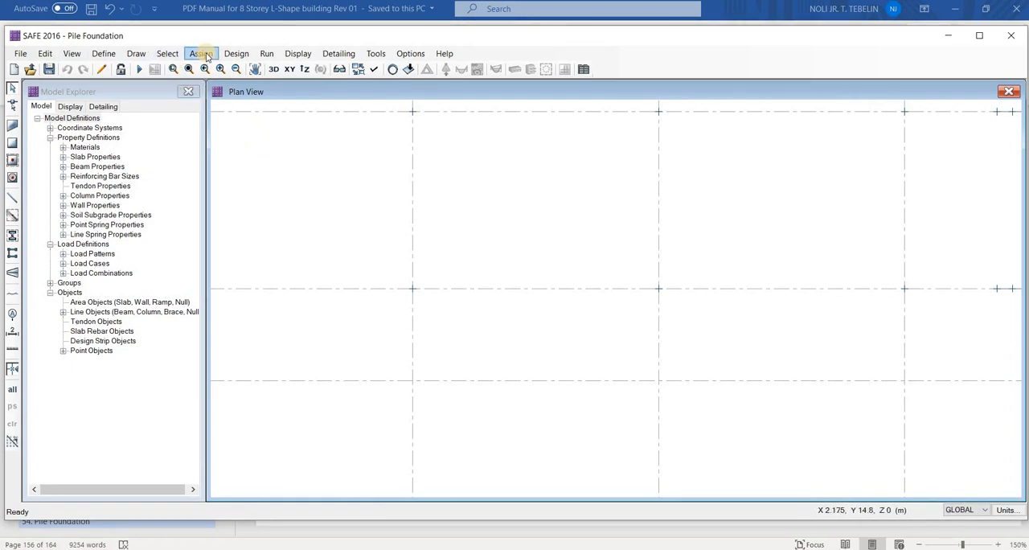
click(137, 54)
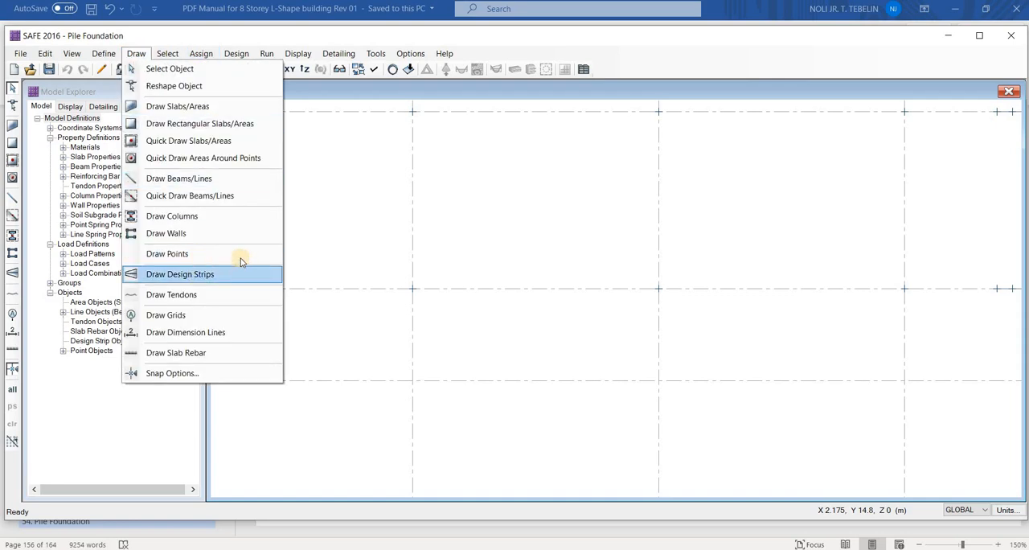
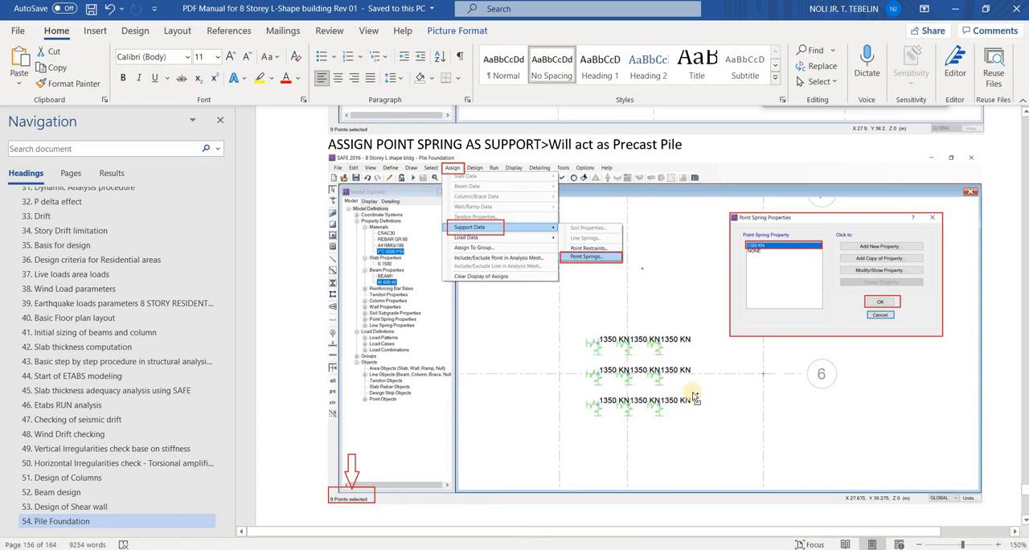
Review the manual's layout of the nine 1350 KN point springs and the note on the pilecap edge distance
ctrl+scroll(684, 395, up, 2)
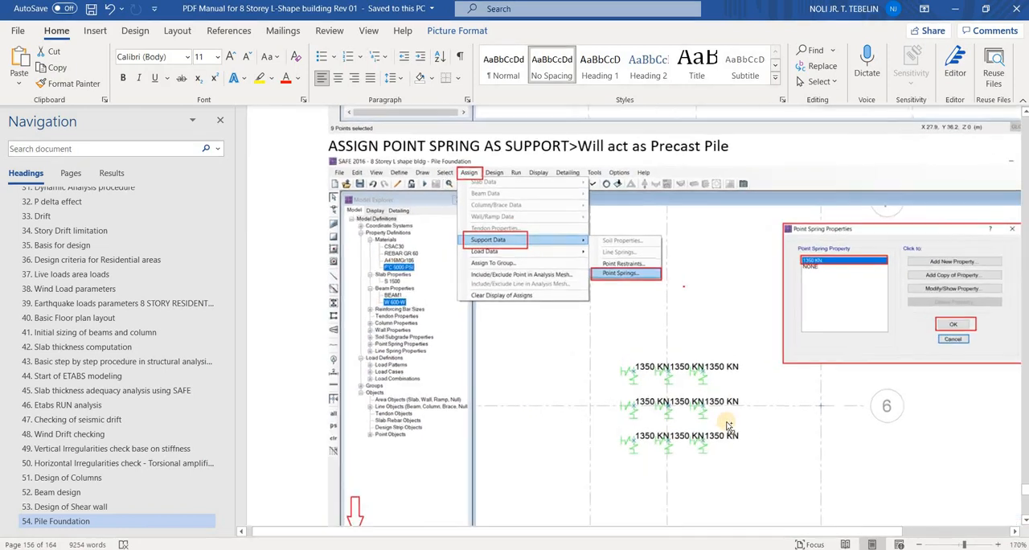
ctrl+scroll(770, 501, up, 3)
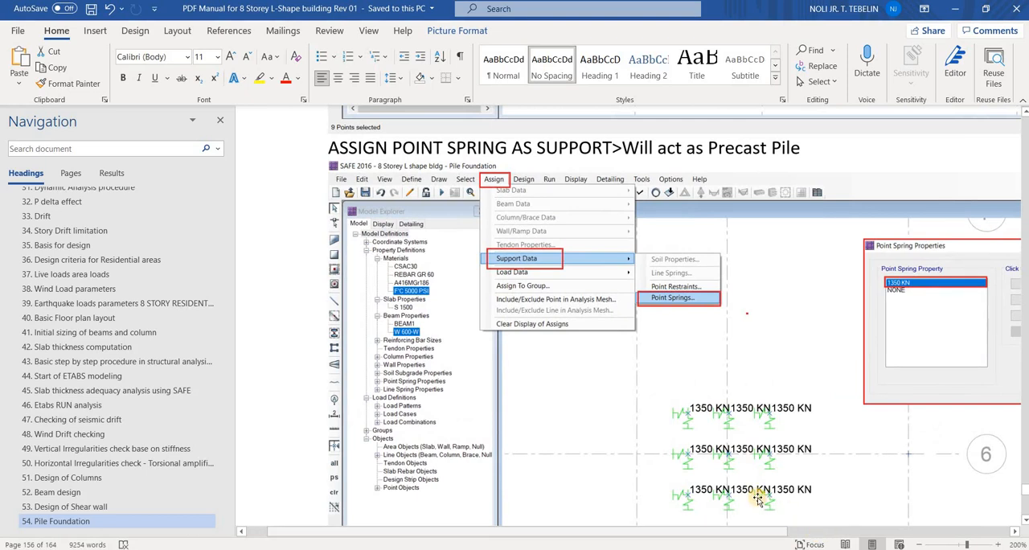
scroll(725, 361, down, 3)
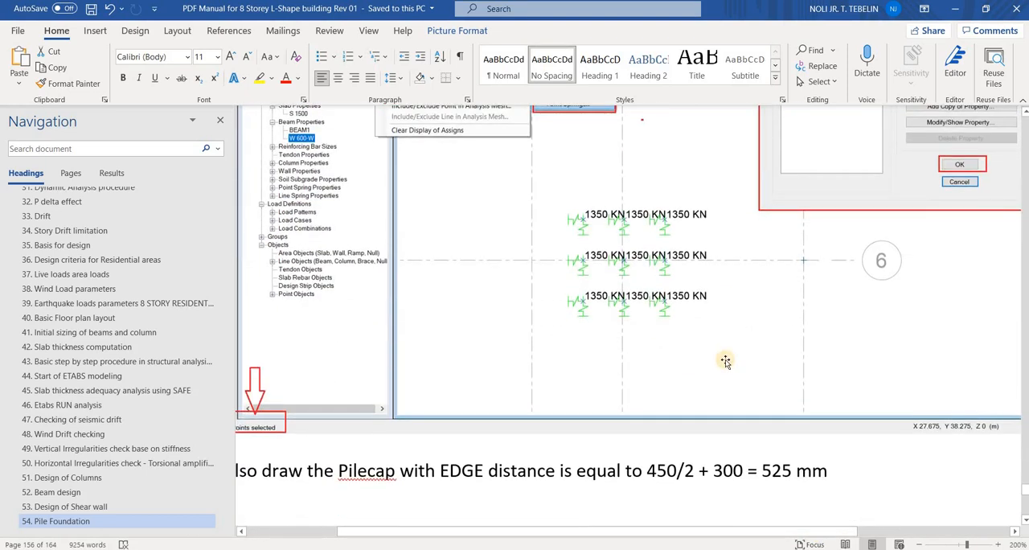
scroll(713, 392, up, 1)
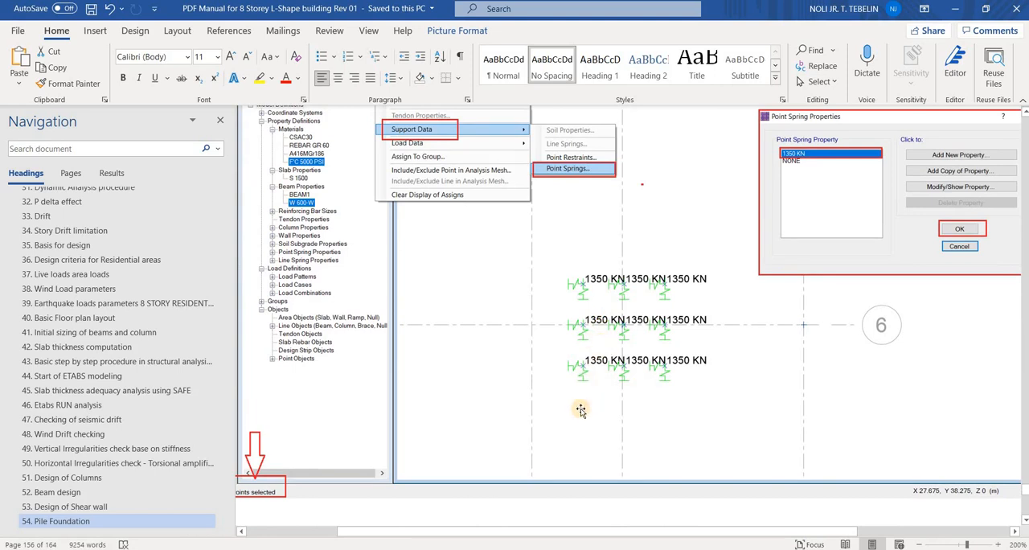
Switch to SAFE and draw a point at grid point B3 with a plan offset of 0.05 m in X
key(alt+Tab)
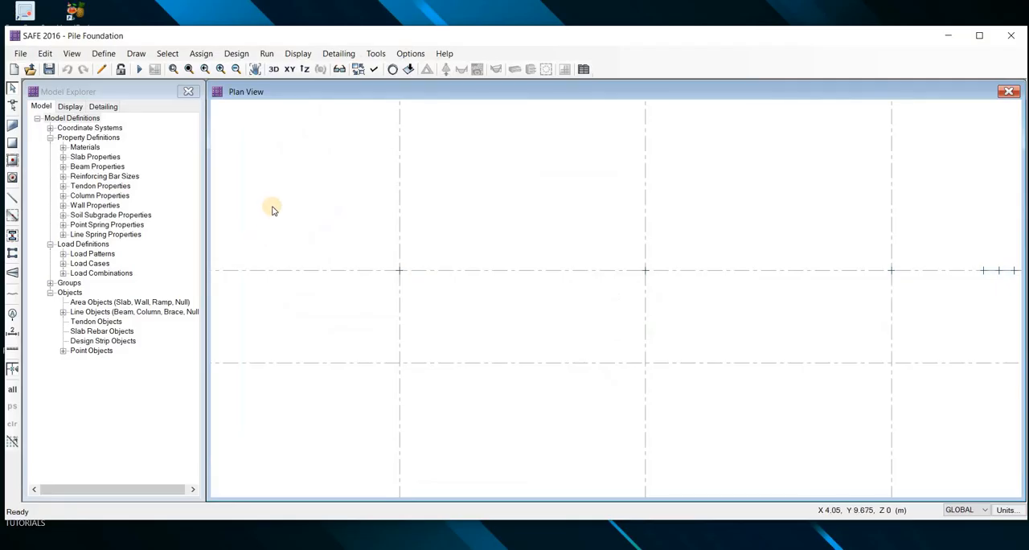
click(136, 53)
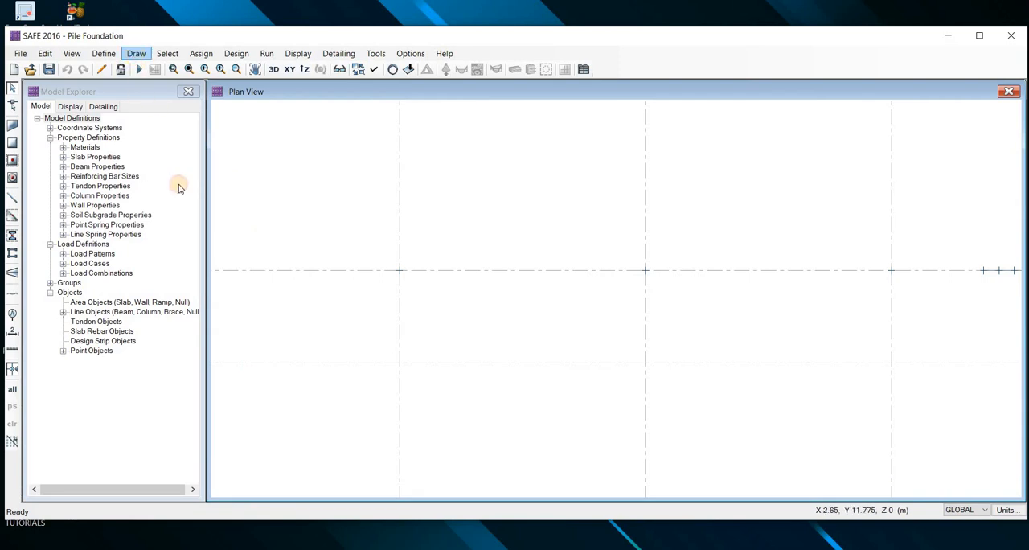
click(203, 255)
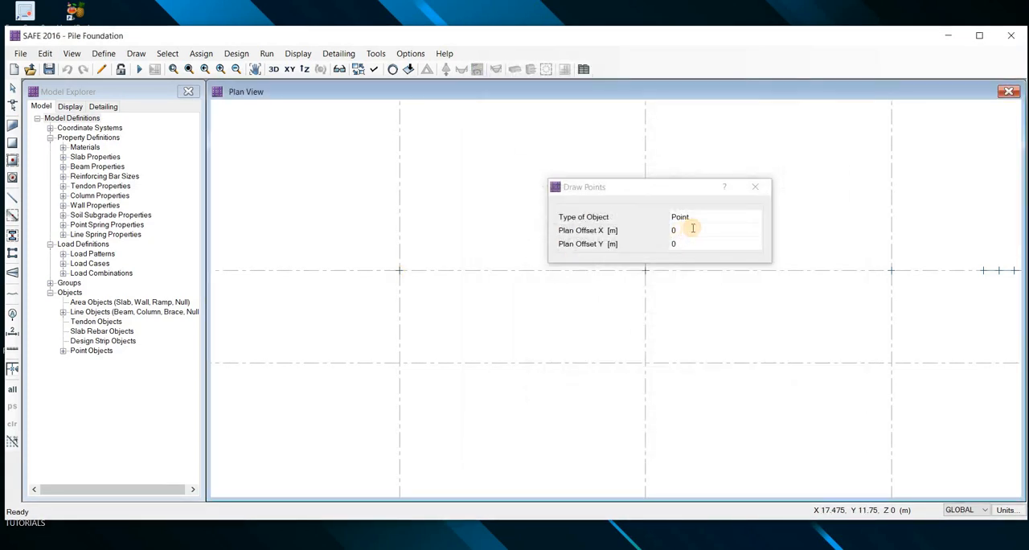
click(692, 228)
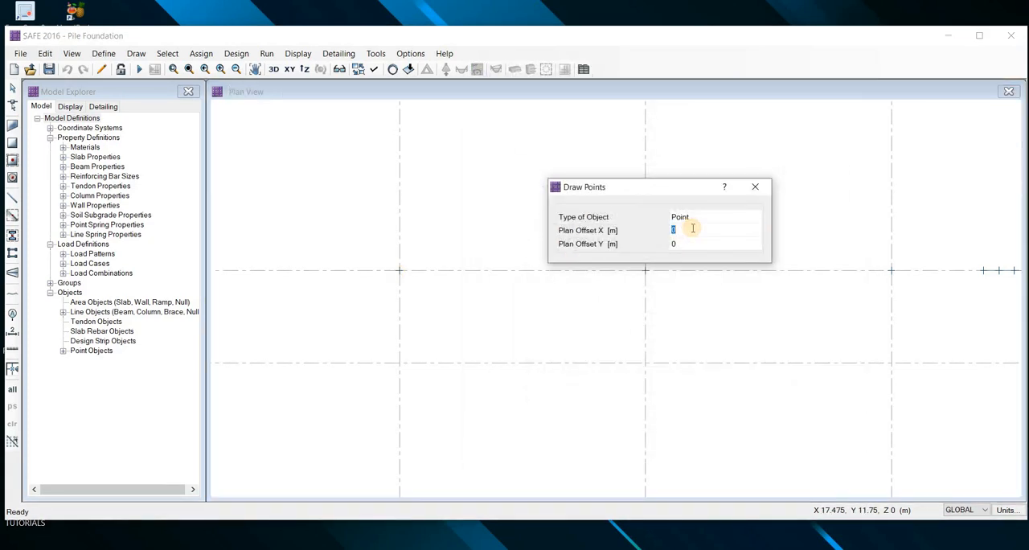
text(0.05)
key(Tab)
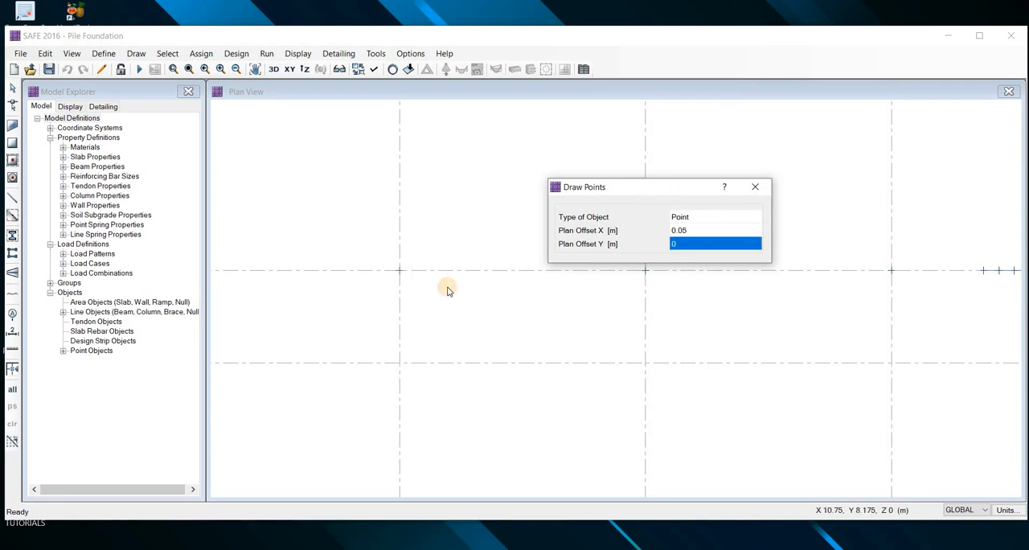
click(400, 271)
scroll(475, 273, up, 5)
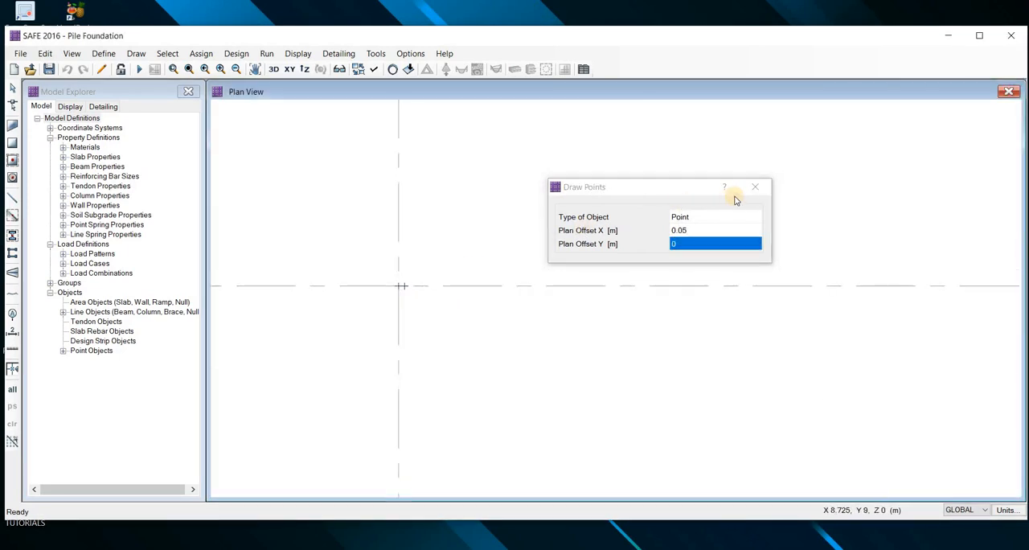
click(749, 190)
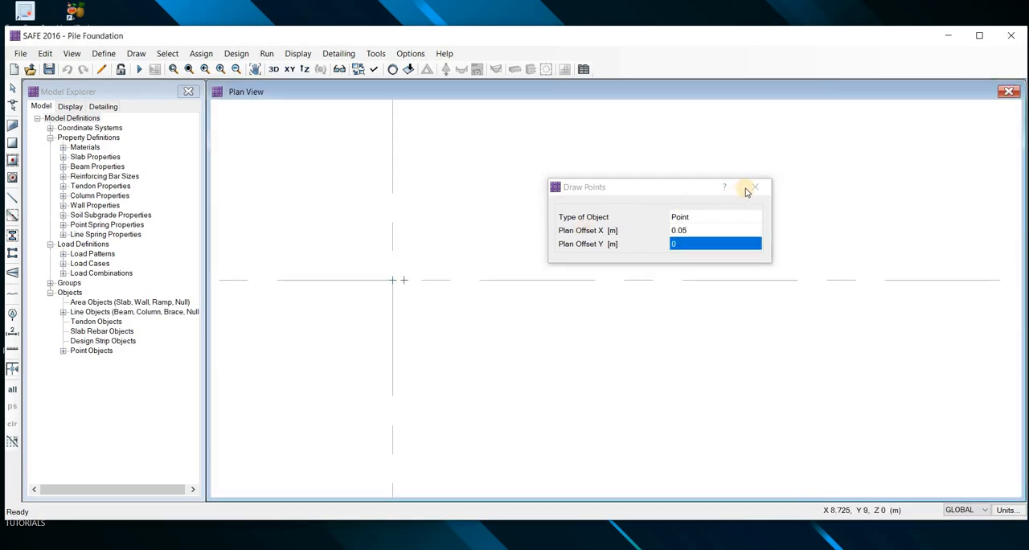
click(410, 288)
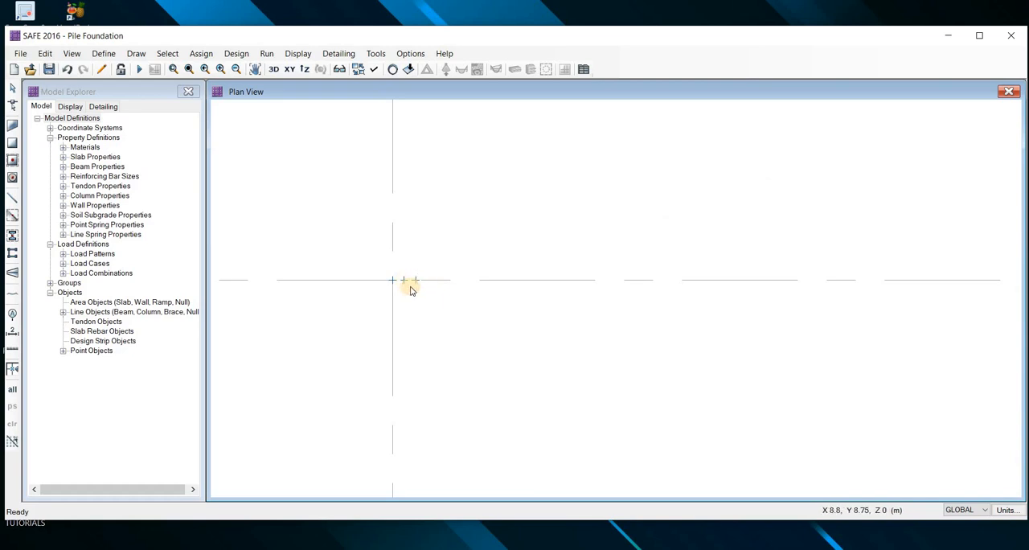
key(Escape)
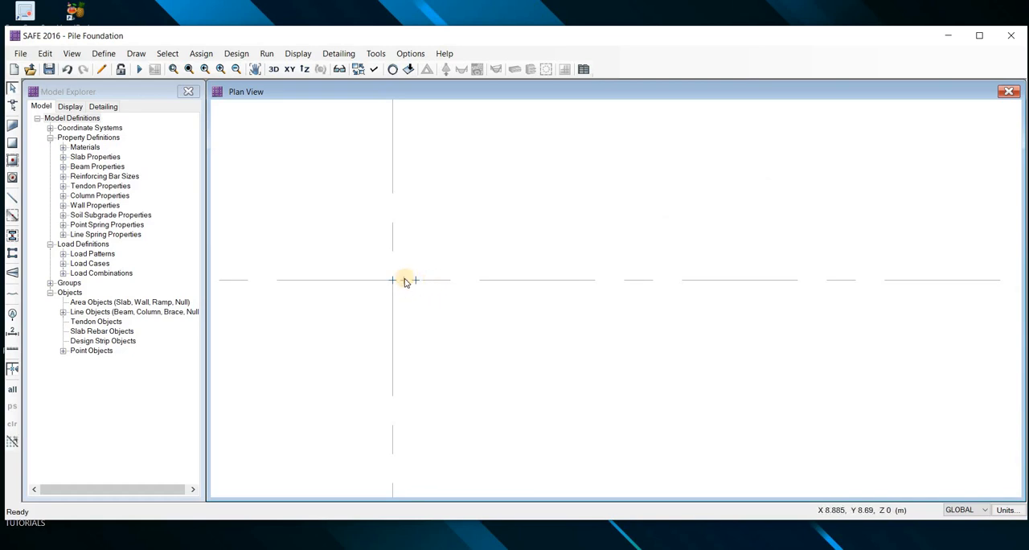
Inspect the offset point's assignments and loads to verify that it is separate from the loaded column point
right_click(404, 279)
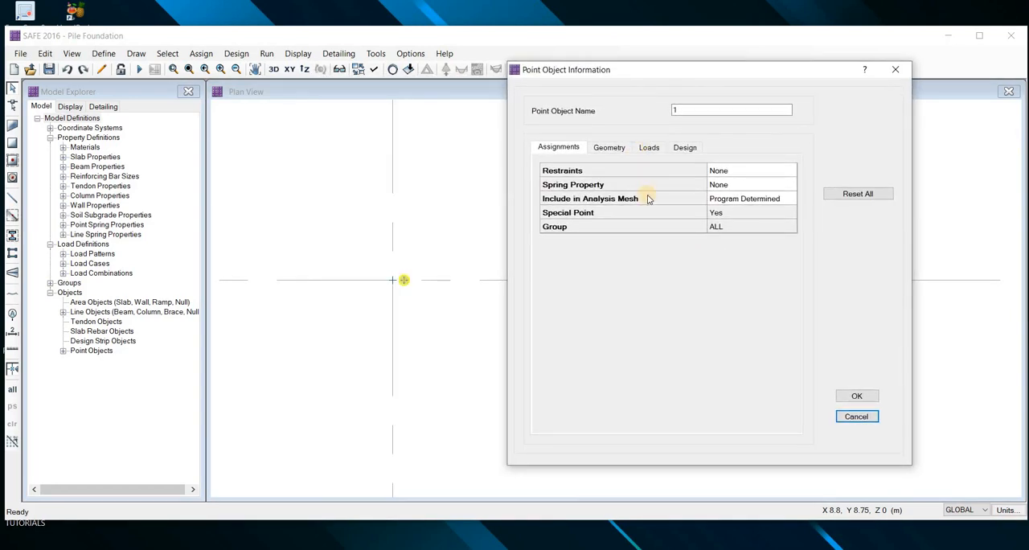
click(649, 148)
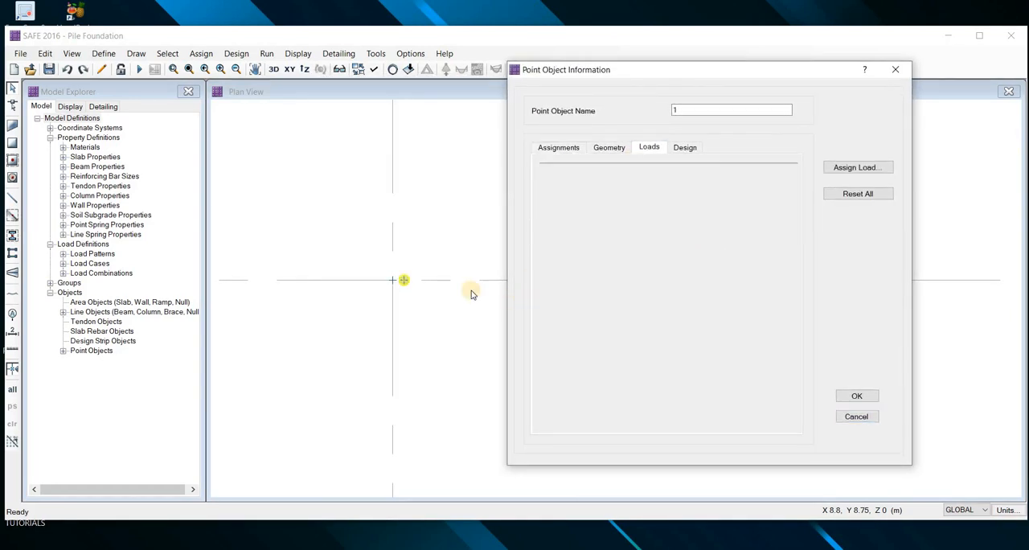
key(Escape)
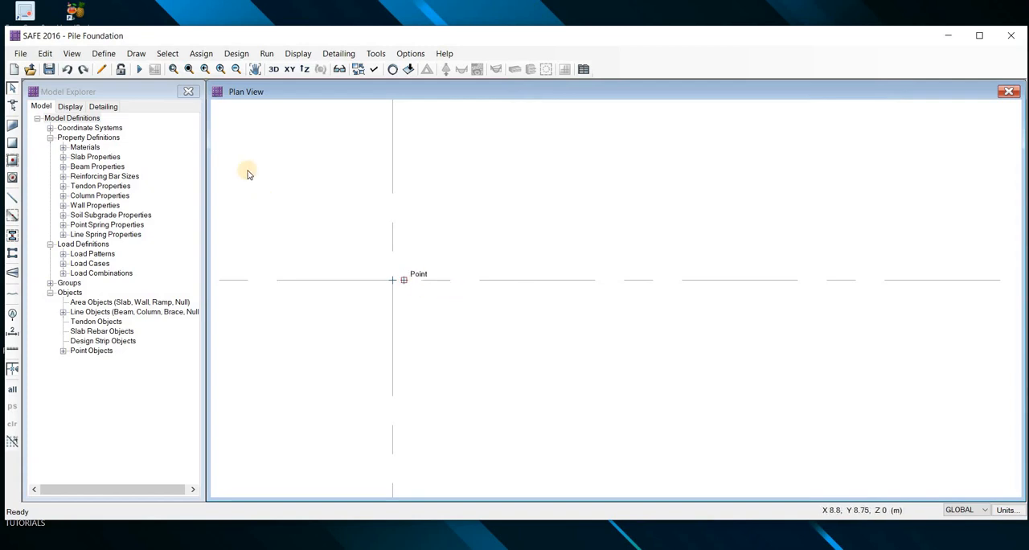
click(201, 53)
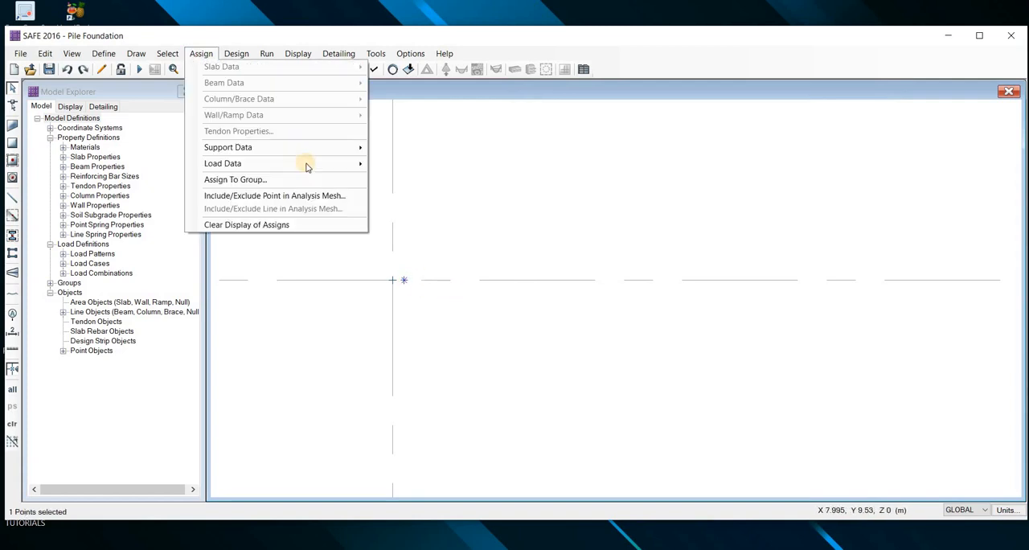
mouse_move(346, 149)
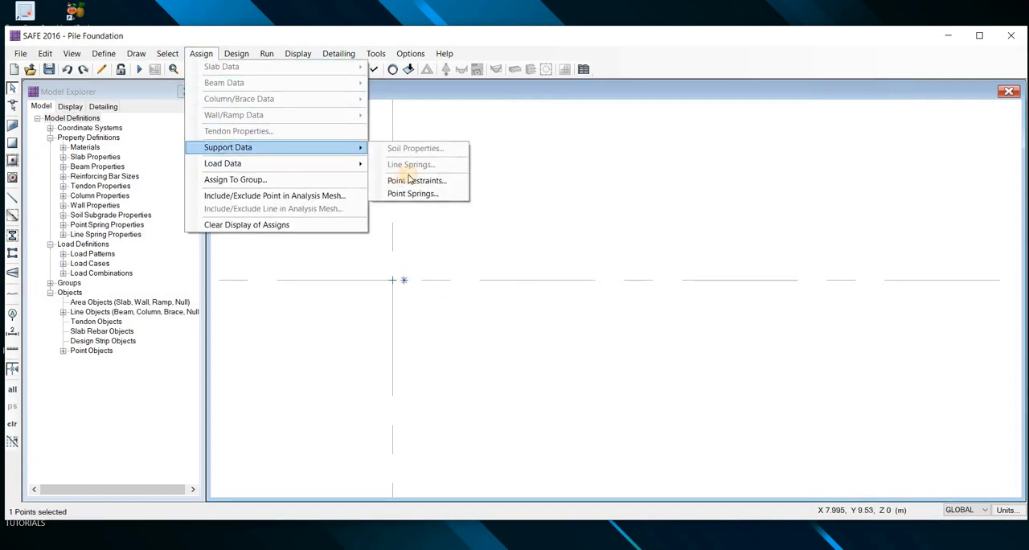
click(414, 180)
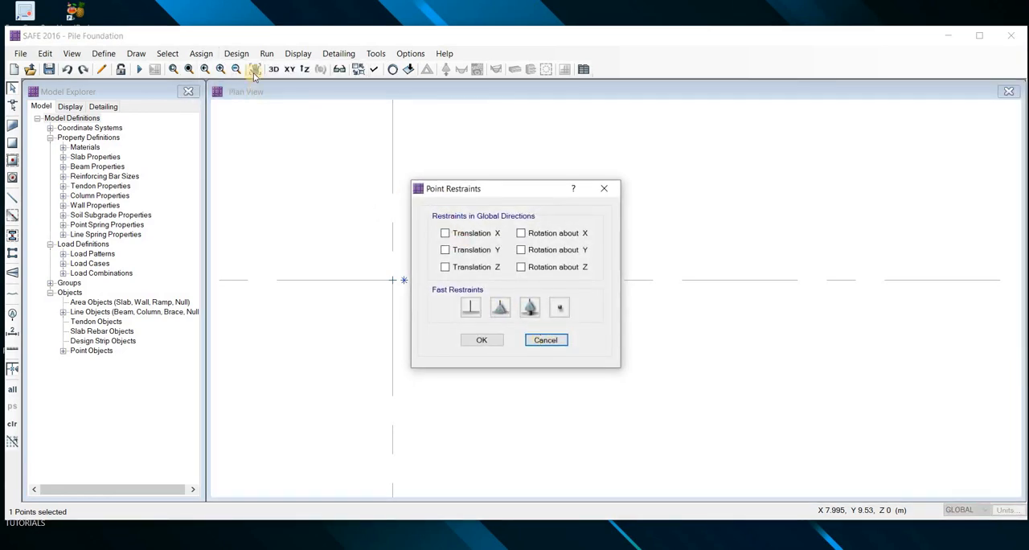
key(Escape)
Assign the 1350 KN point spring as support to the selected offset point beside B3
click(202, 53)
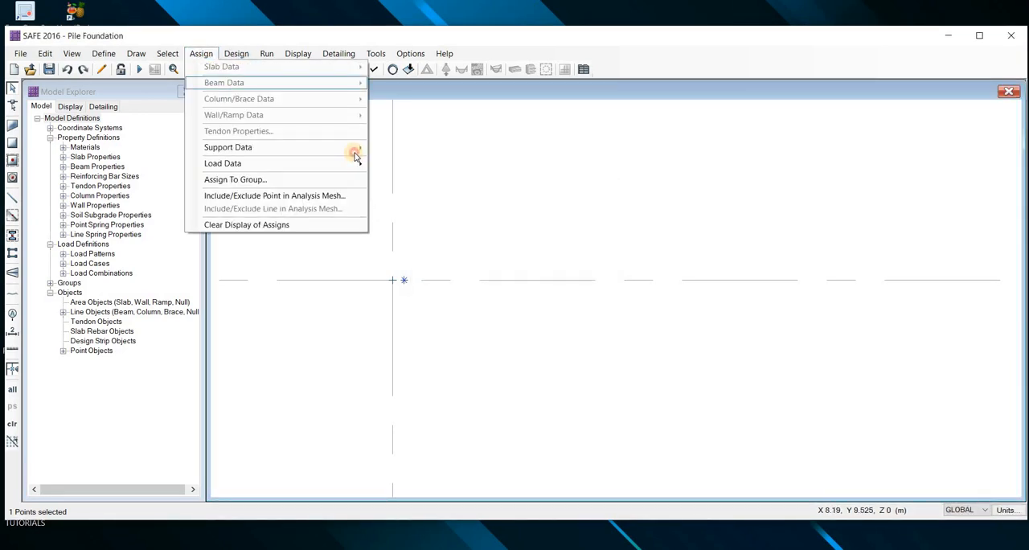
mouse_move(353, 149)
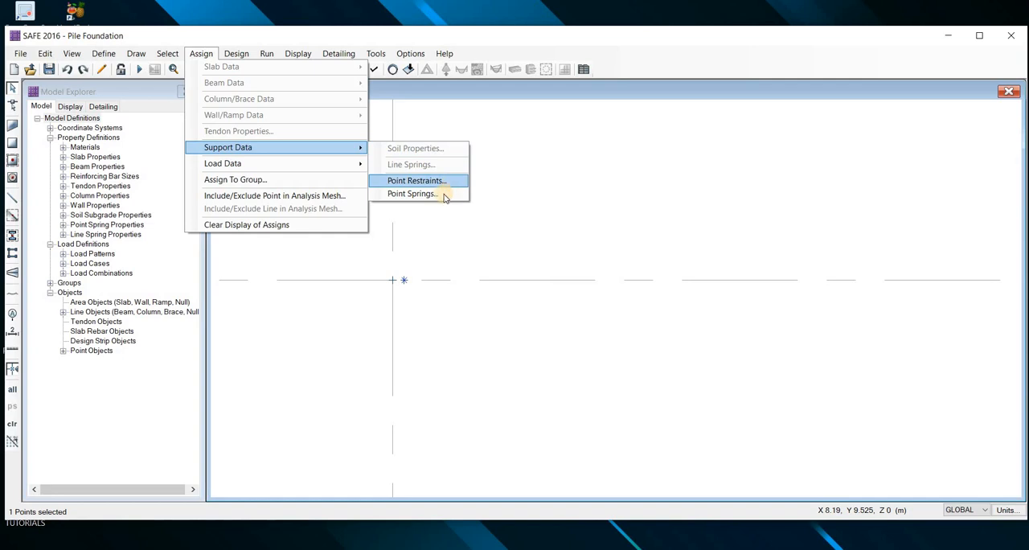
click(439, 194)
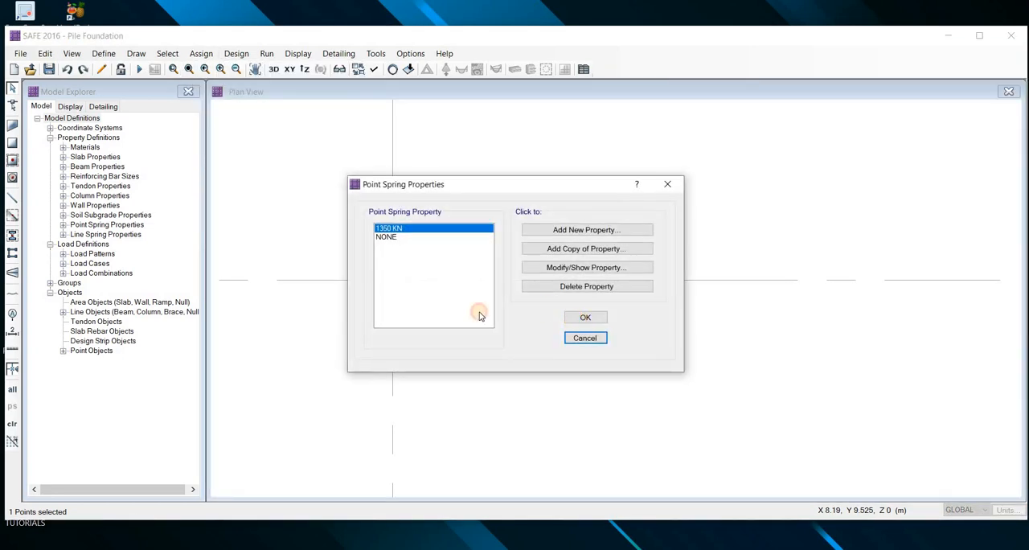
key(Return)
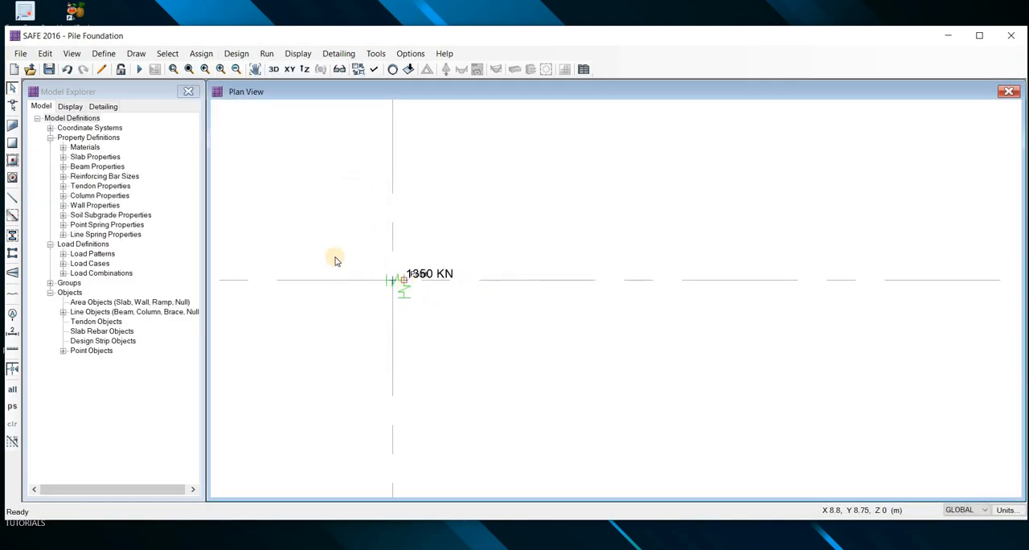
Try to replicate the spring point linearly with an X increment of 1350 m and undo the copy
click(447, 257)
scroll(440, 255, down, 3)
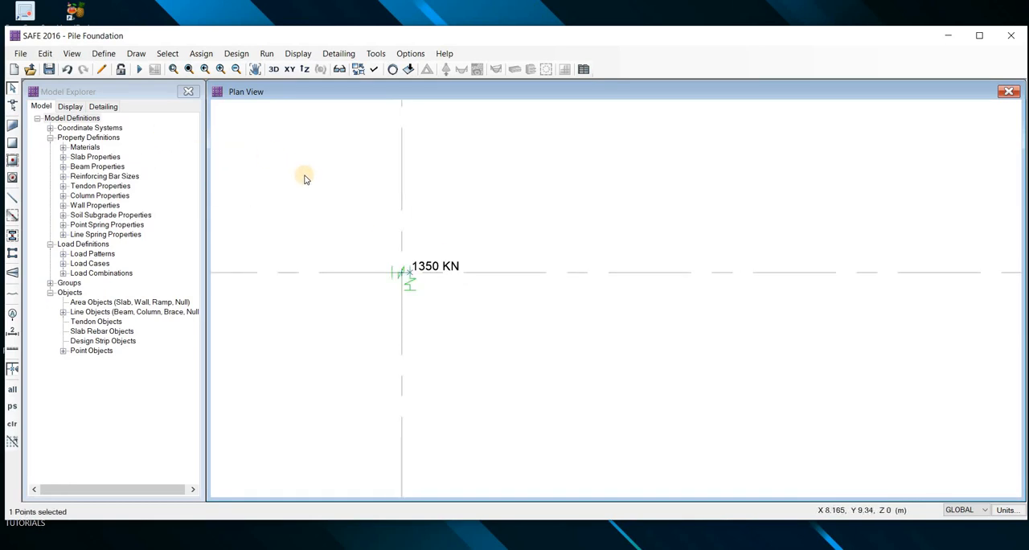
key(ctrl+r)
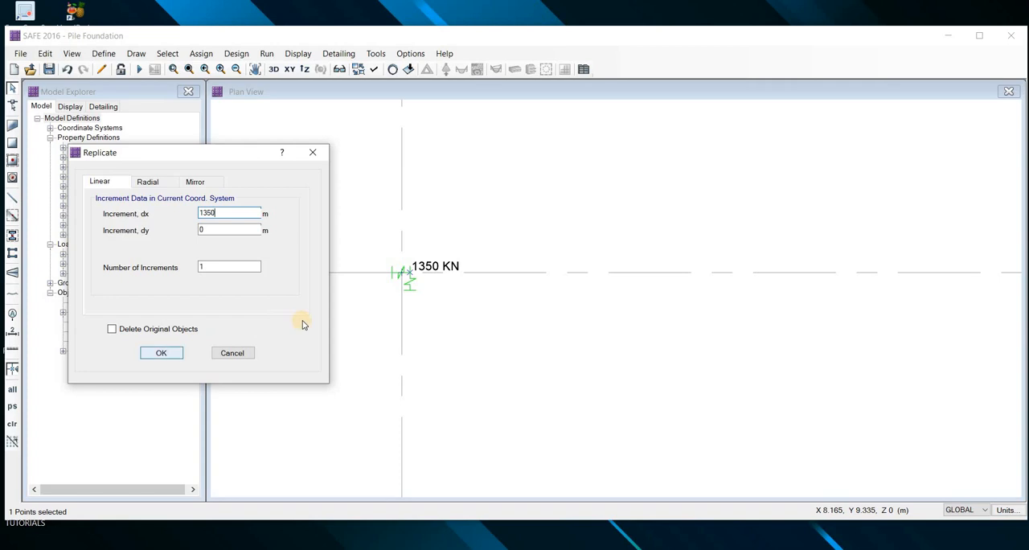
key(Return)
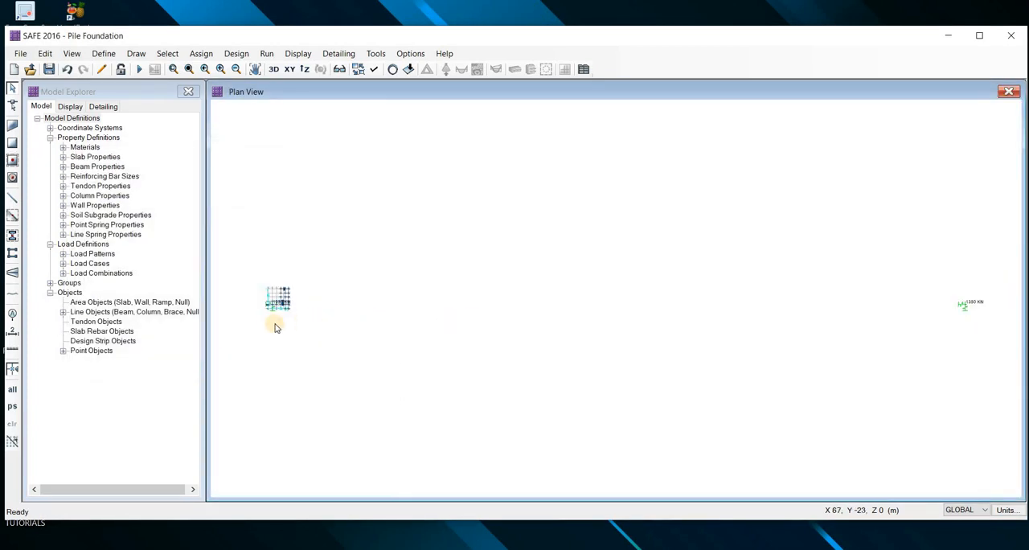
key(ctrl+z)
Replicate the spring point at B3 once with an X increment of 1.350 m and a Y increment of 0
scroll(345, 278, up, 5)
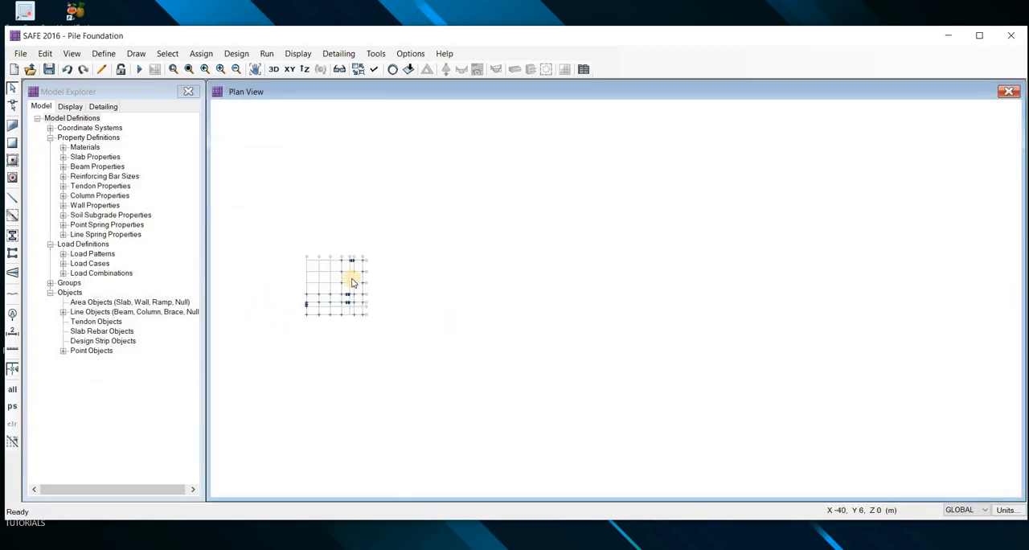
scroll(385, 275, up, 5)
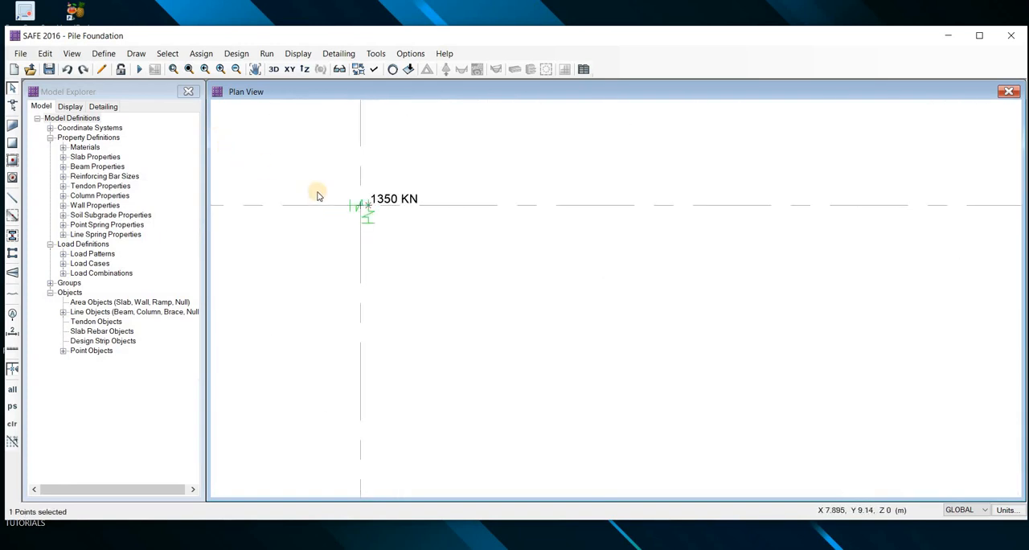
key(ctrl+r)
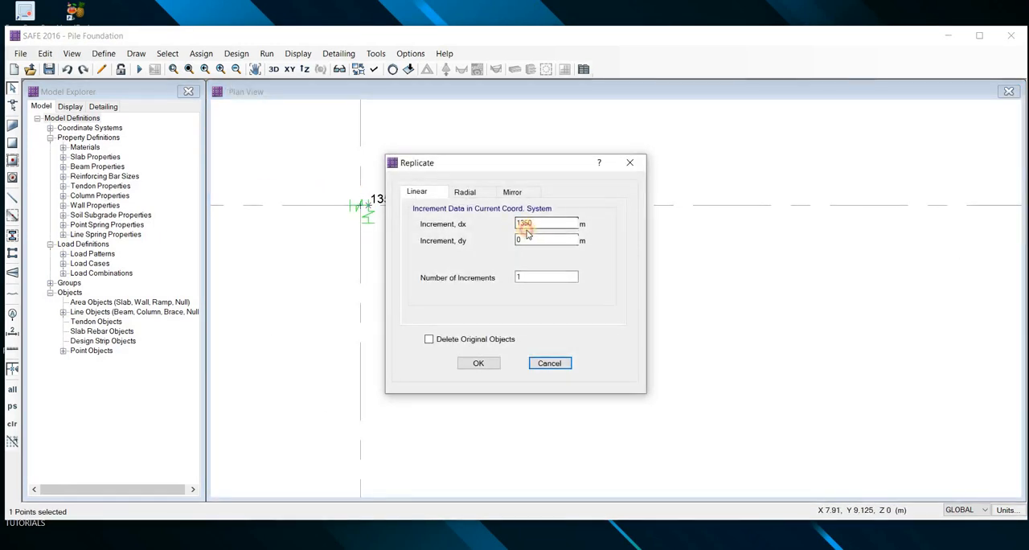
click(520, 223)
click(523, 275)
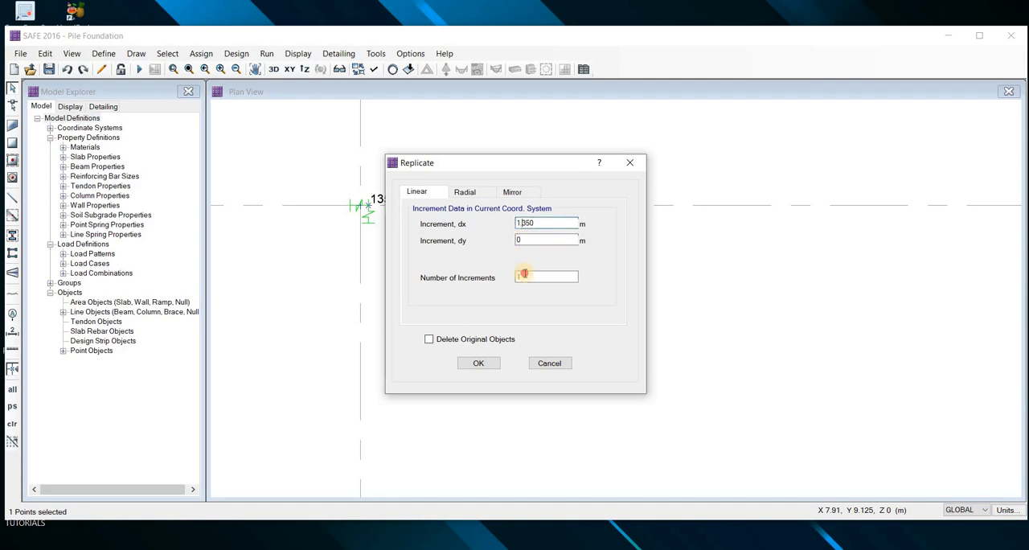
click(479, 362)
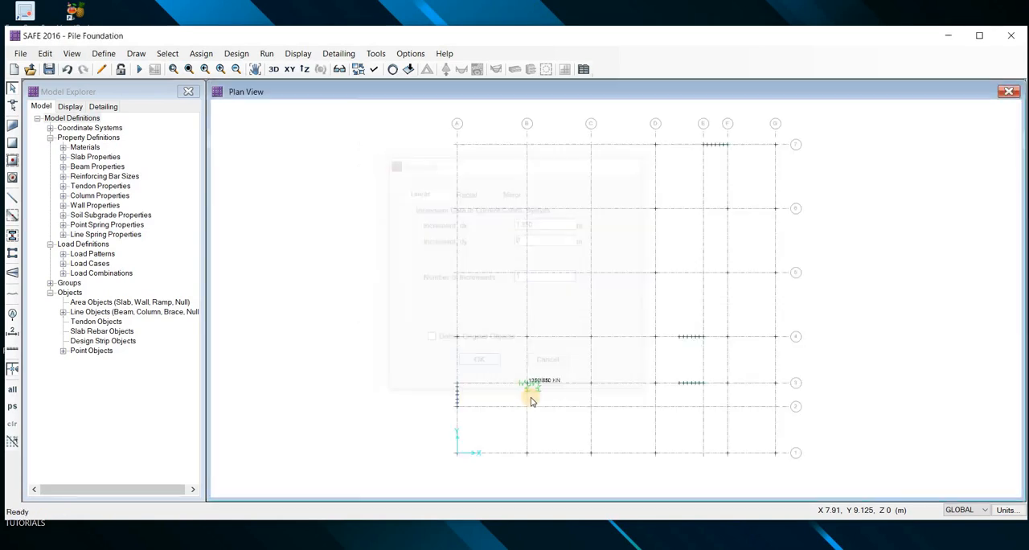
Replicate the two spring points on grid line 3 at B once, with an X increment of 0 and a Y increment of 1.35 m
scroll(561, 378, up, 5)
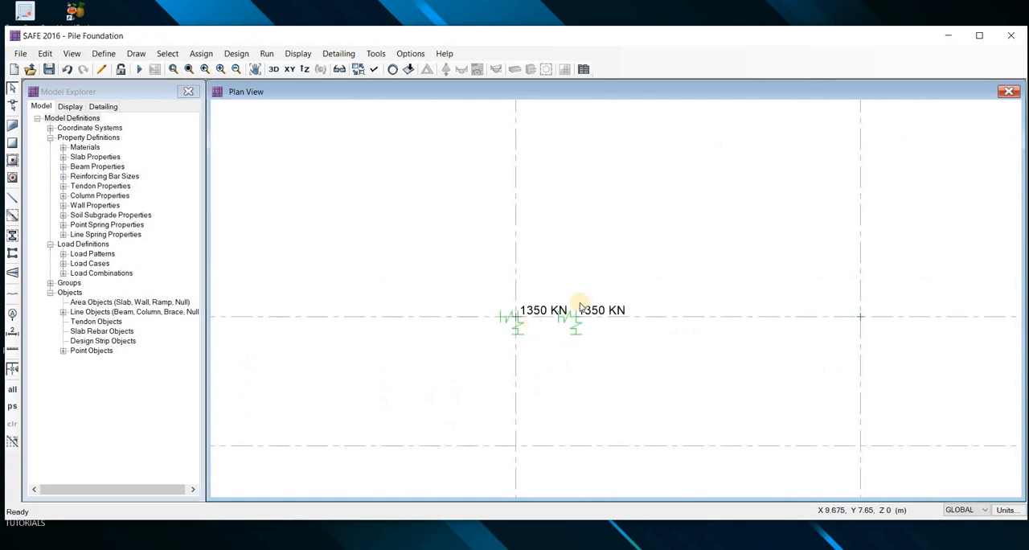
click(473, 268)
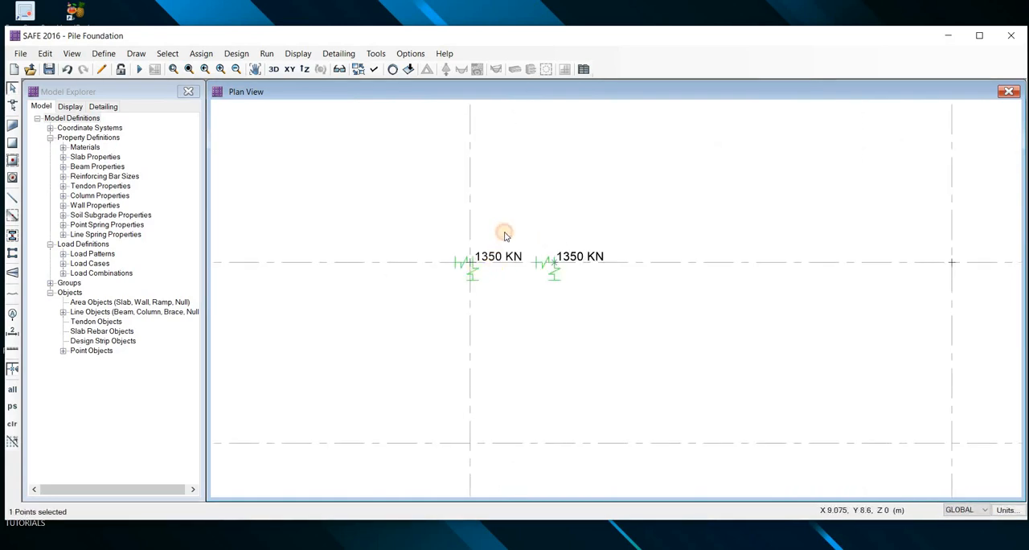
click(534, 273)
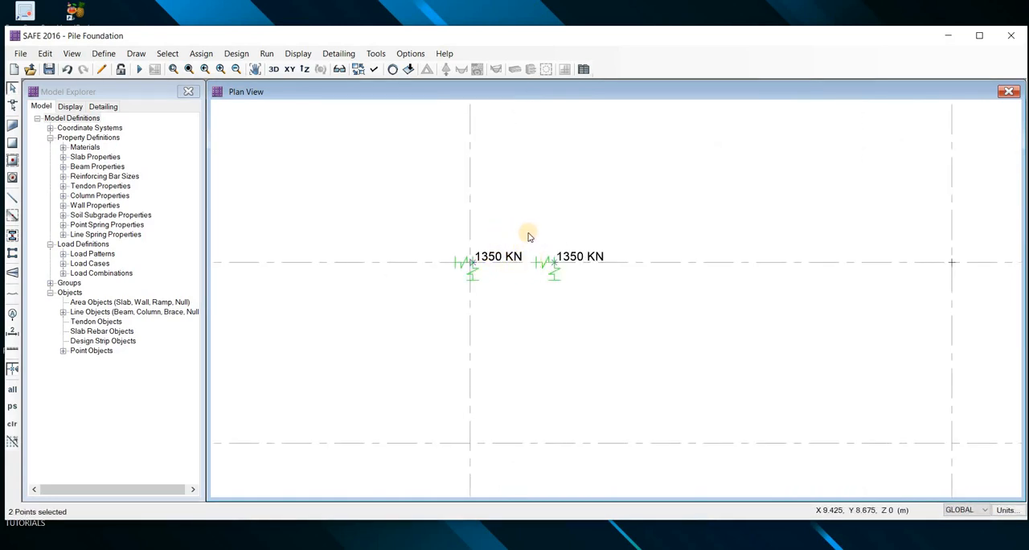
key(ctrl+r)
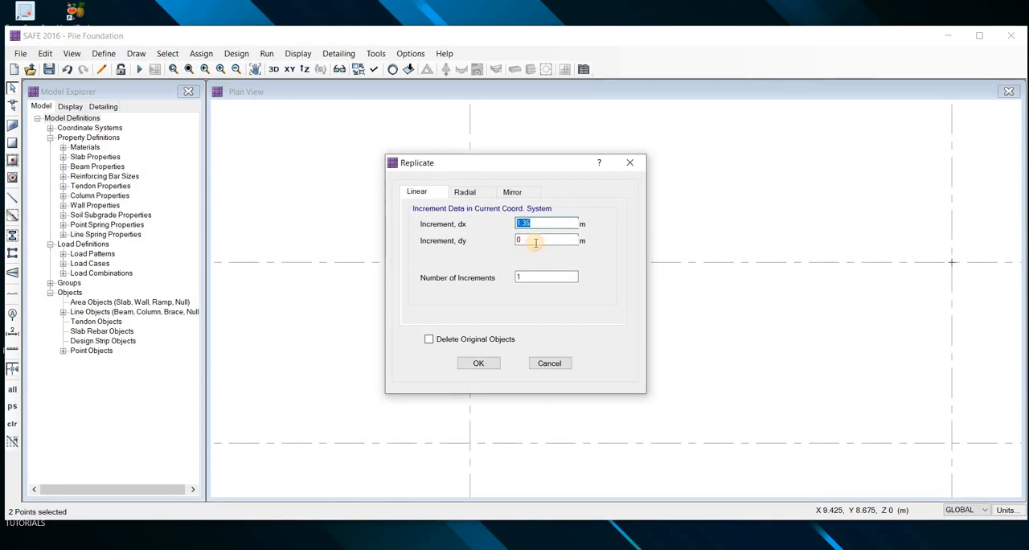
click(519, 239)
text(1.35)
key(shift+Tab)
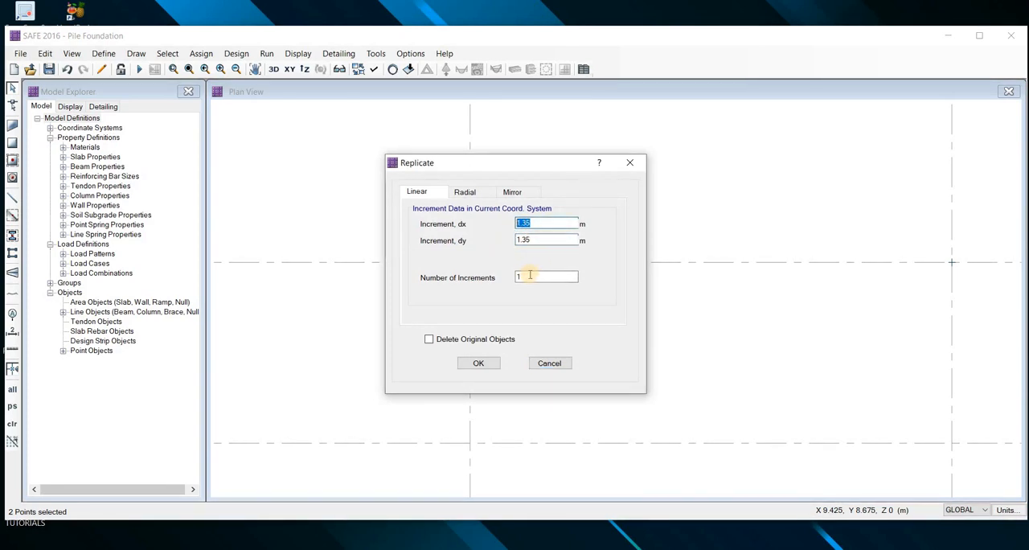
key(Tab)
key(Tab)
key(Tab)
key(Return)
scroll(534, 397, down, 9)
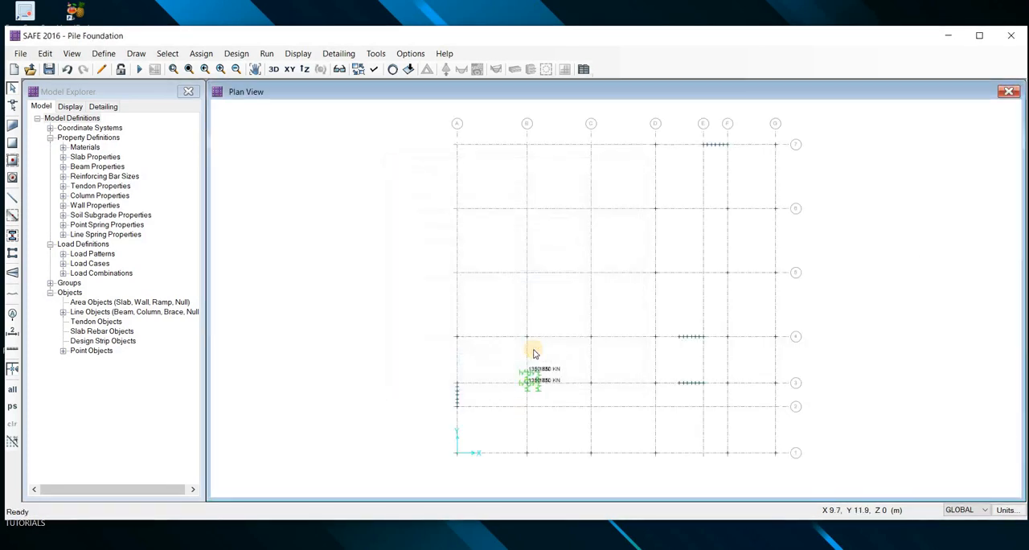
Replicate the same two grid line 3 spring points once, with an X increment of 0 and a Y increment of -1.35 m
scroll(532, 354, up, 3)
scroll(518, 287, up, 3)
scroll(590, 269, up, 1)
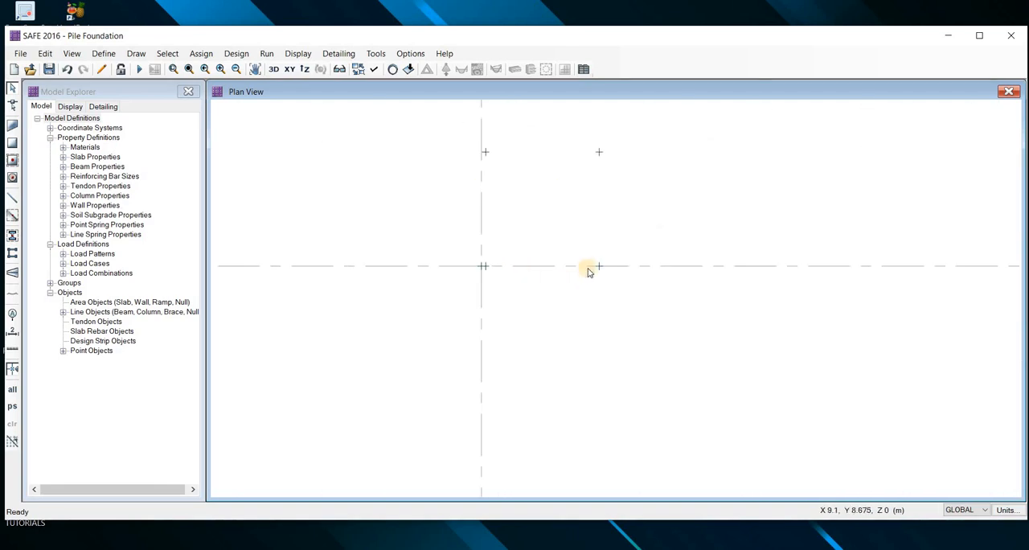
click(587, 281)
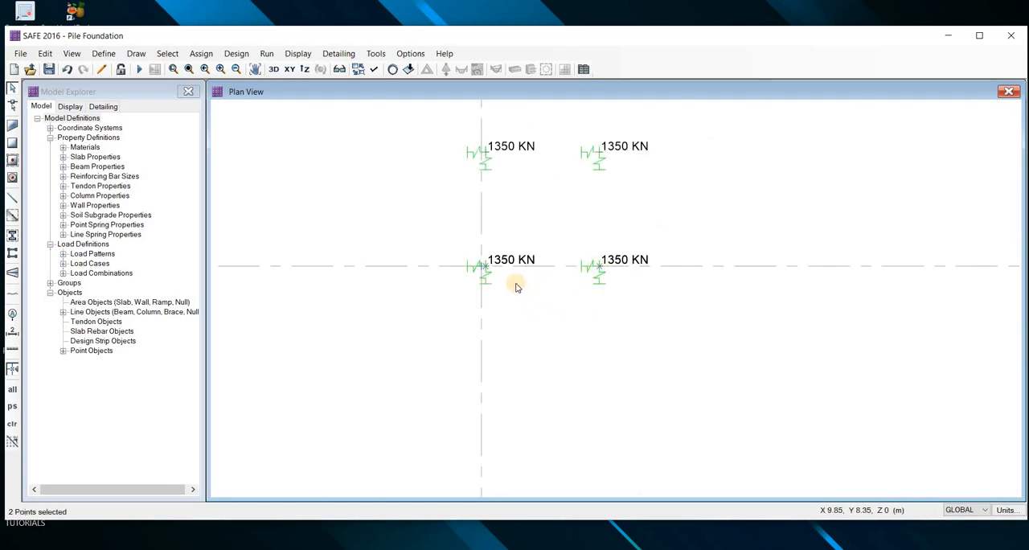
key(ctrl+r)
click(517, 240)
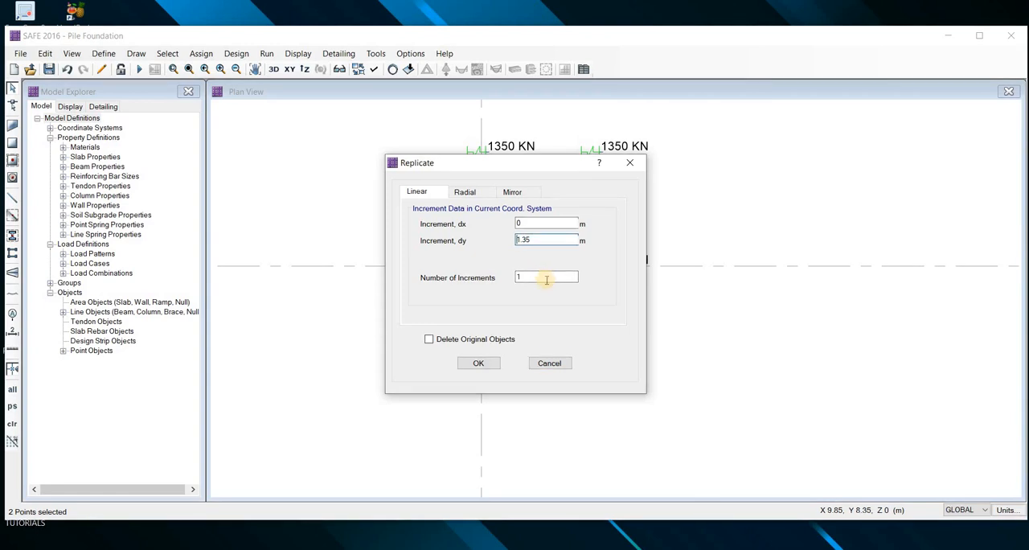
text(-)
key(Return)
Replicate the three spring points beside grid line B once, with an X increment of -1.35 m and a Y increment of 0
scroll(530, 273, up, 7)
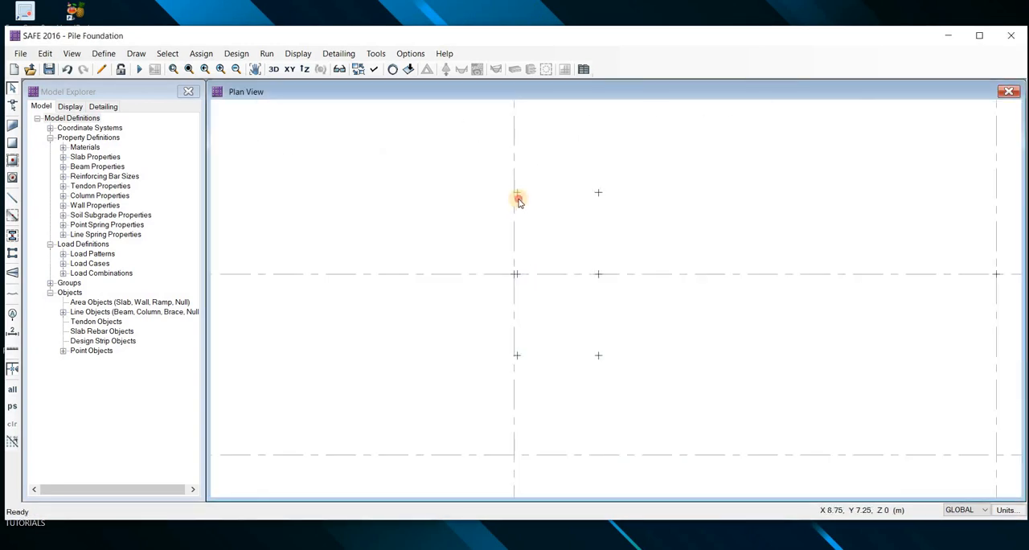
click(516, 275)
scroll(516, 275, up, 1)
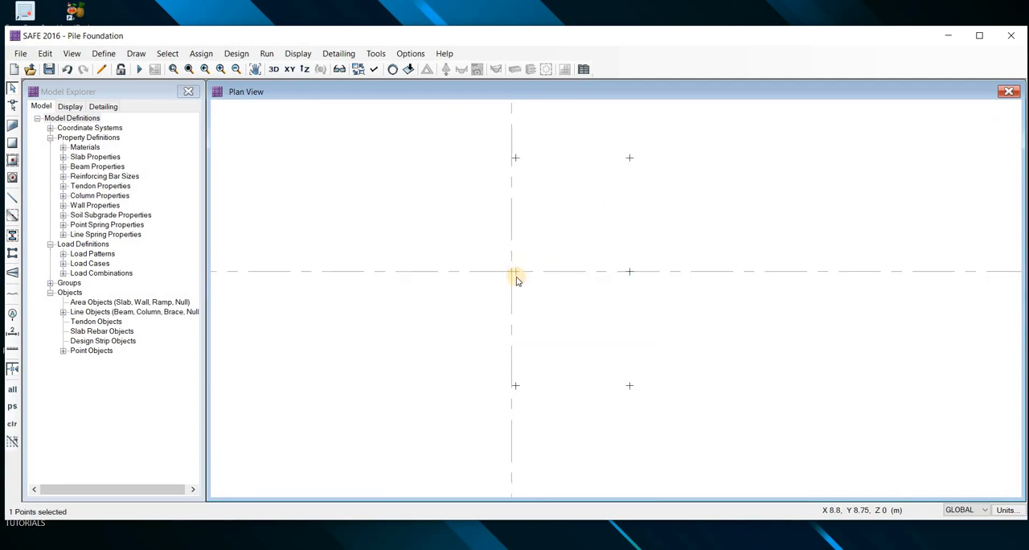
scroll(516, 274, up, 2)
click(516, 270)
scroll(529, 240, down, 3)
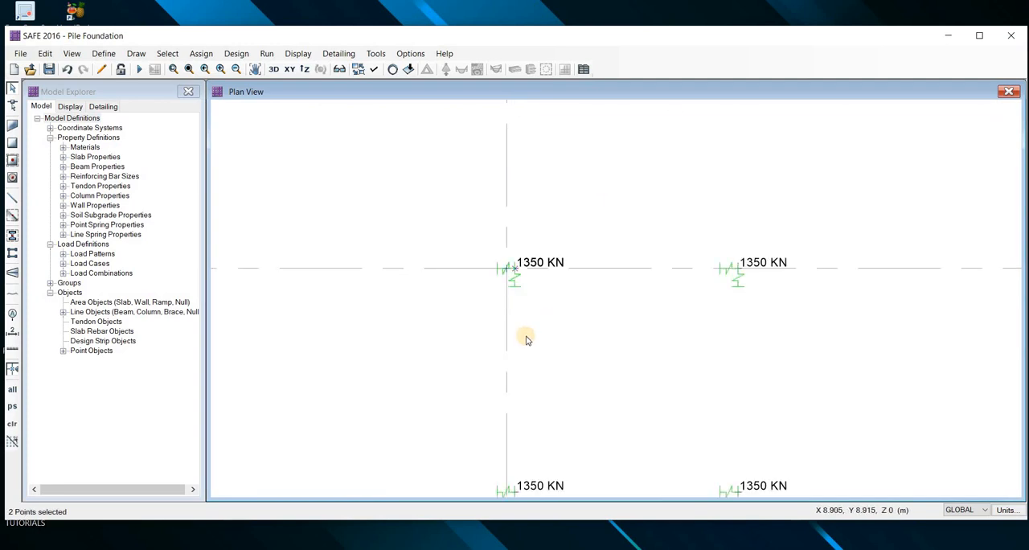
scroll(525, 330, up, 3)
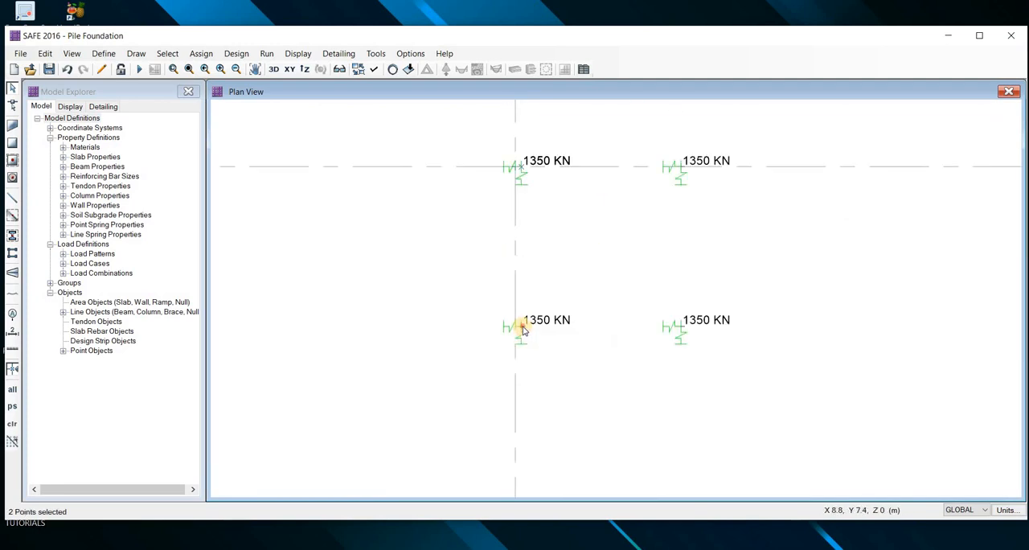
click(479, 319)
scroll(476, 318, down, 3)
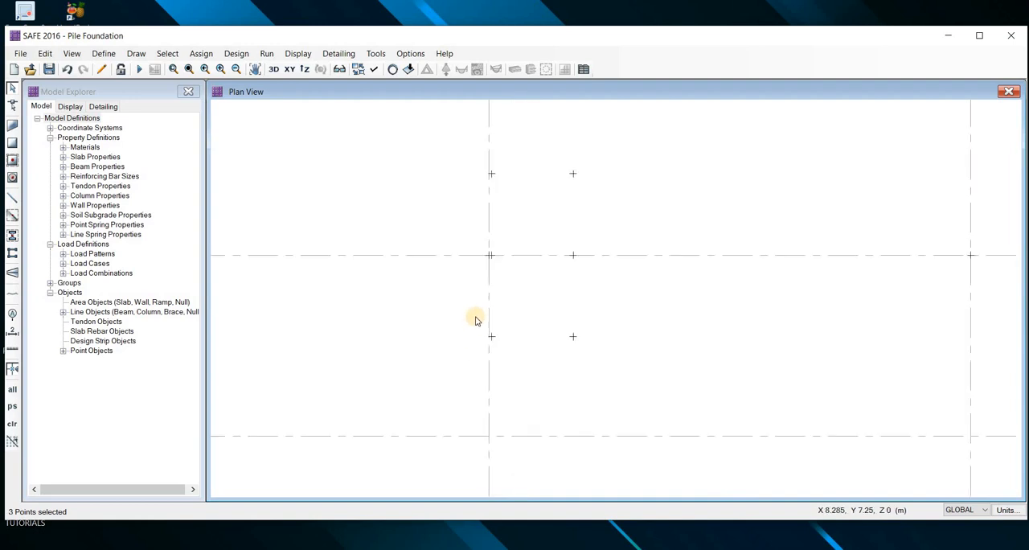
key(ctrl+r)
click(534, 242)
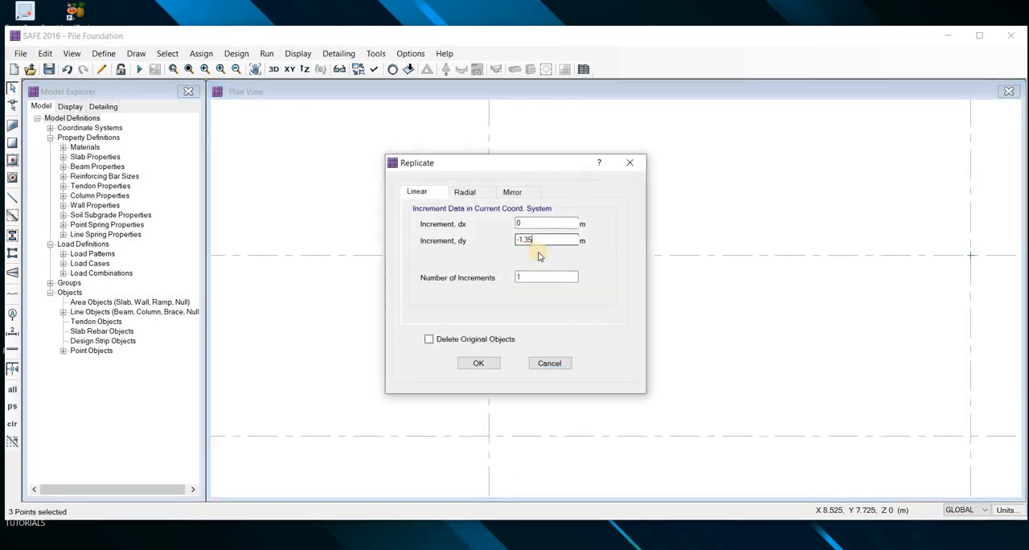
key(shift+Tab)
key(Tab)
text(0)
key(Return)
scroll(533, 379, down, 5)
scroll(547, 346, up, 6)
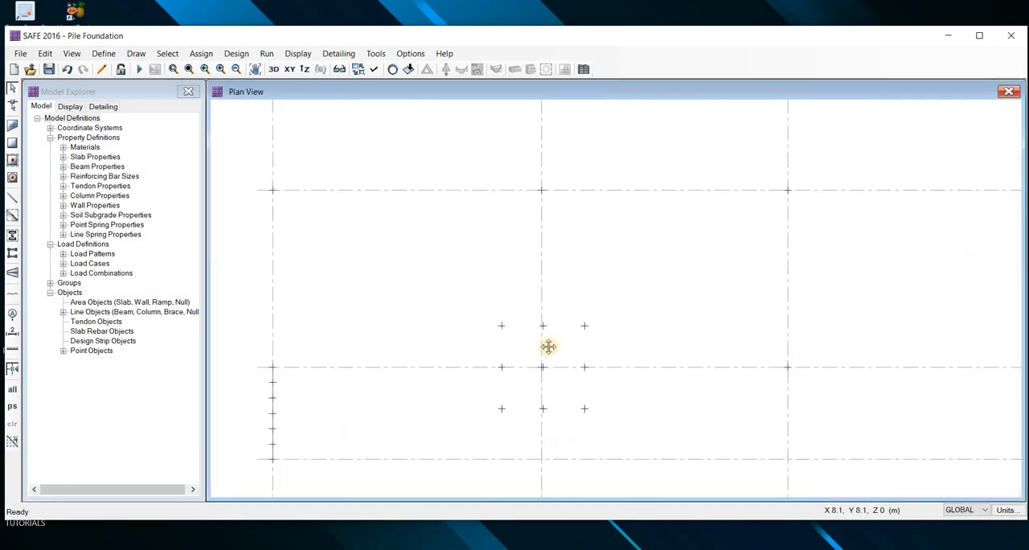
scroll(514, 304, up, 2)
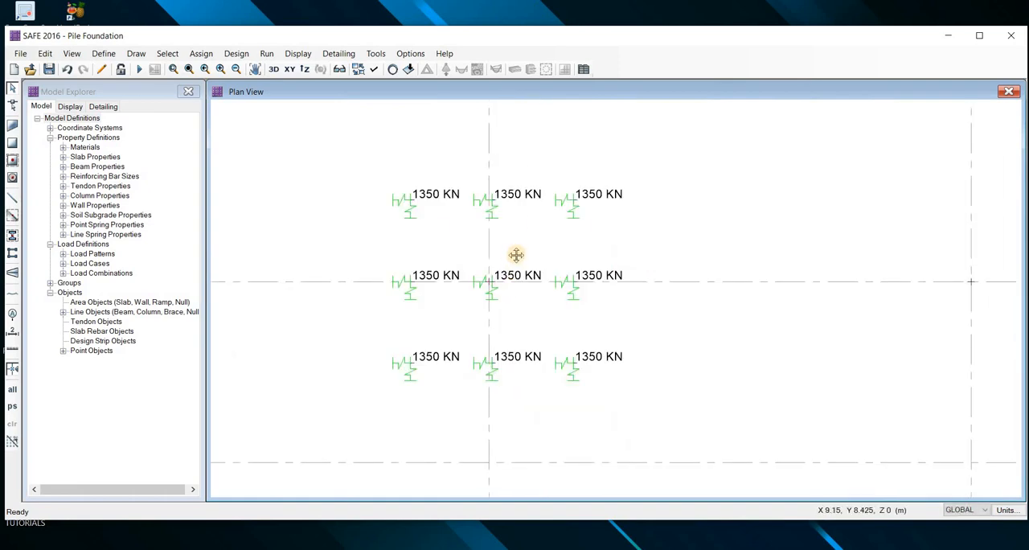
scroll(518, 261, up, 1)
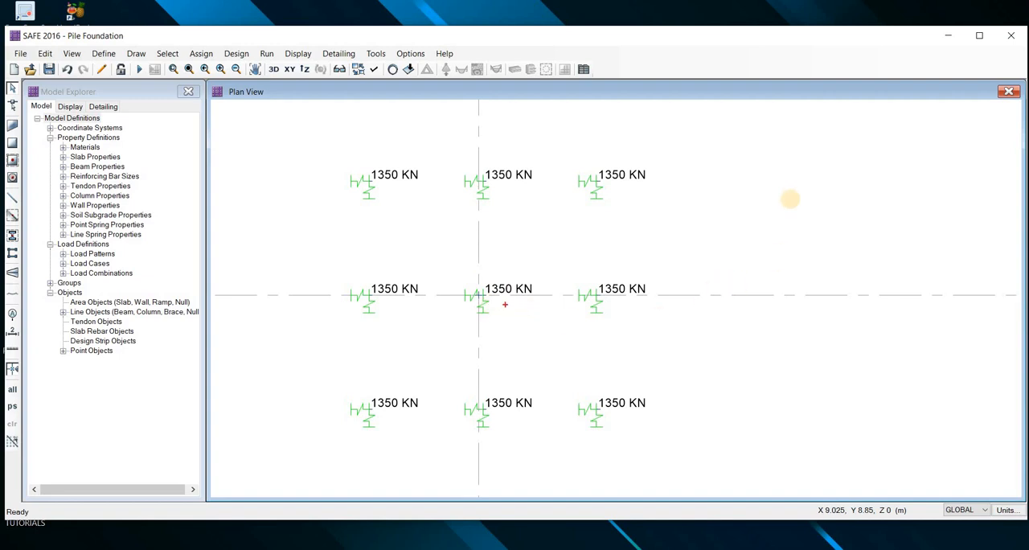
mouse_move(793, 193)
mouse_down()
mouse_move(799, 291)
mouse_move(871, 278)
mouse_up()
drag(753, 284, 800, 289)
drag(790, 203, 818, 196)
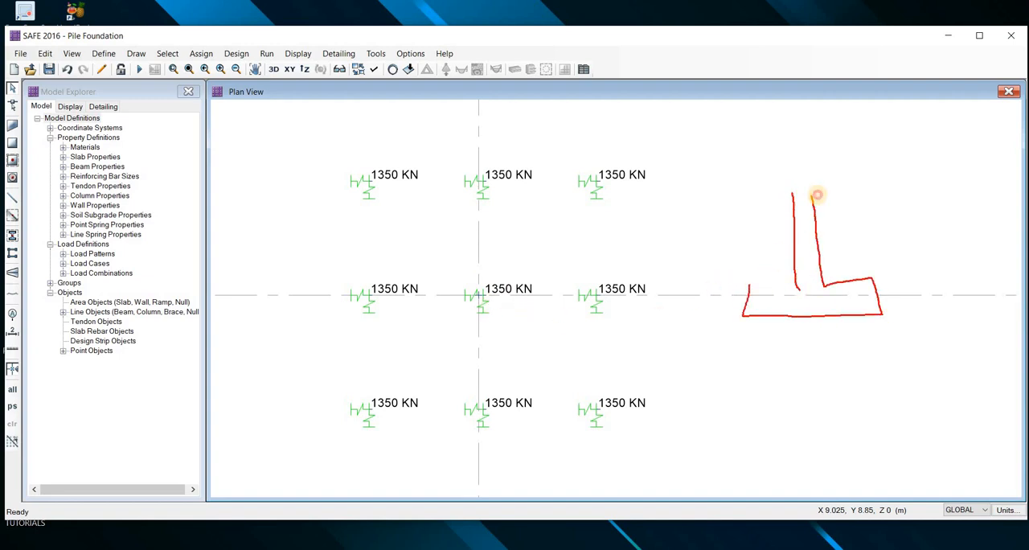
mouse_move(812, 160)
mouse_down()
mouse_move(804, 193)
mouse_move(812, 141)
mouse_up()
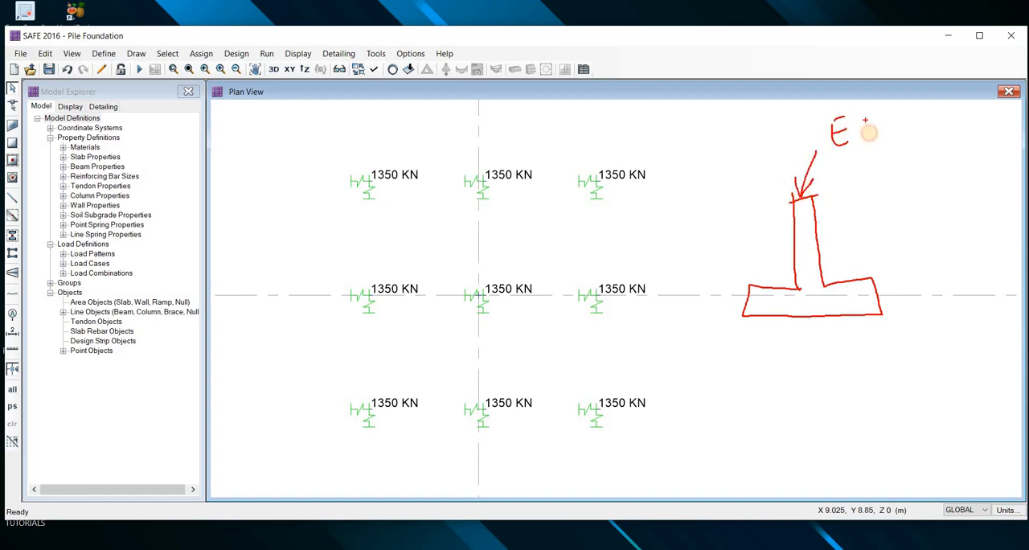
mouse_move(859, 117)
mouse_down()
mouse_move(894, 141)
mouse_move(862, 181)
mouse_up()
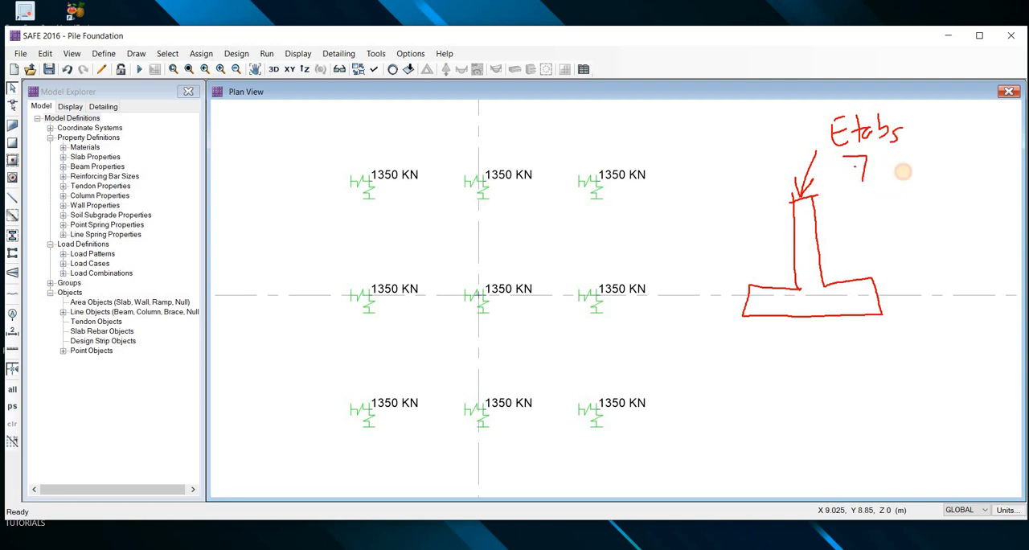
drag(919, 161, 949, 183)
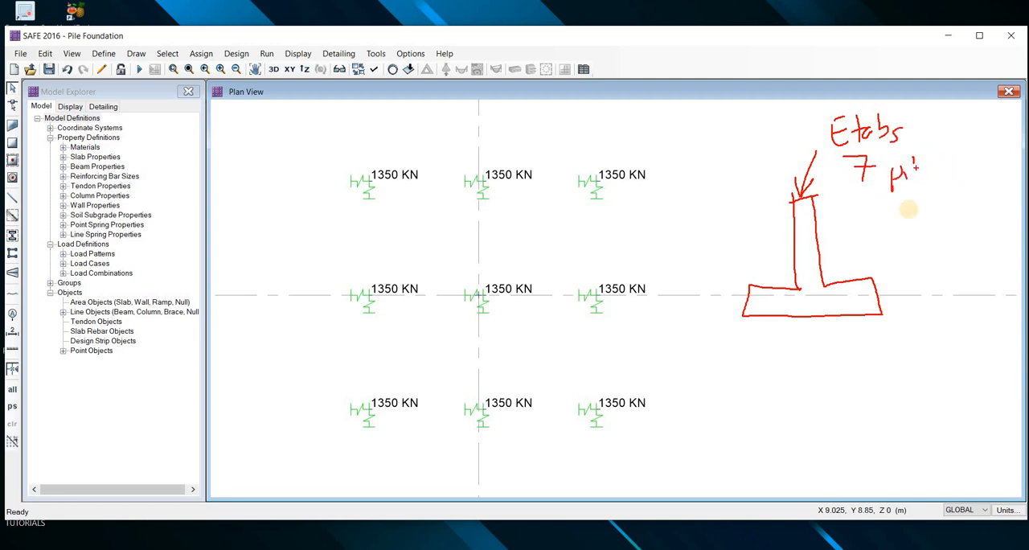
mouse_move(466, 141)
mouse_down()
mouse_move(484, 441)
mouse_move(611, 202)
mouse_up()
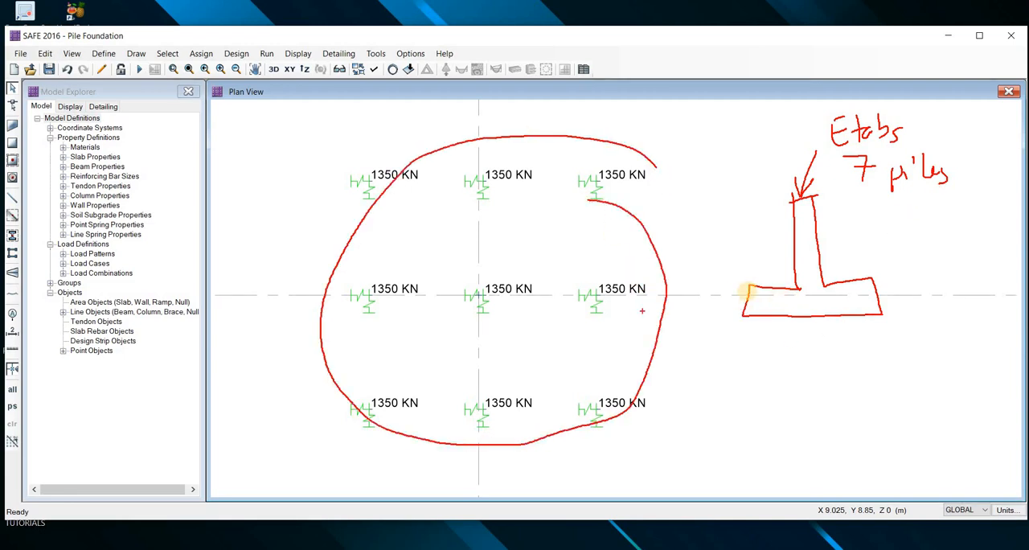
drag(814, 224, 971, 217)
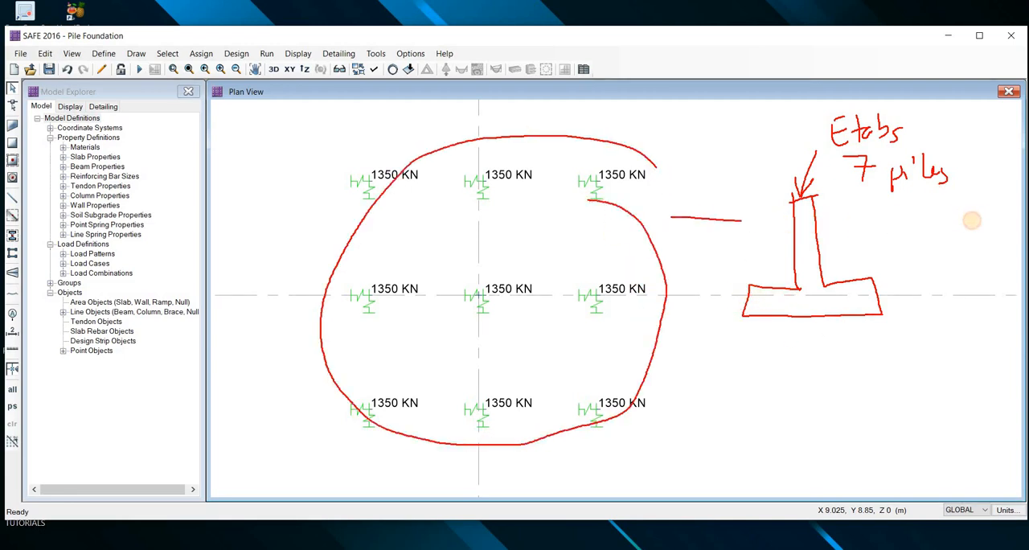
mouse_move(869, 221)
mouse_down()
mouse_move(881, 281)
mouse_move(813, 250)
mouse_move(831, 267)
mouse_up()
drag(876, 261, 838, 287)
drag(742, 227, 755, 285)
mouse_move(769, 231)
mouse_down()
mouse_move(744, 250)
mouse_move(778, 280)
mouse_up()
drag(789, 199, 658, 202)
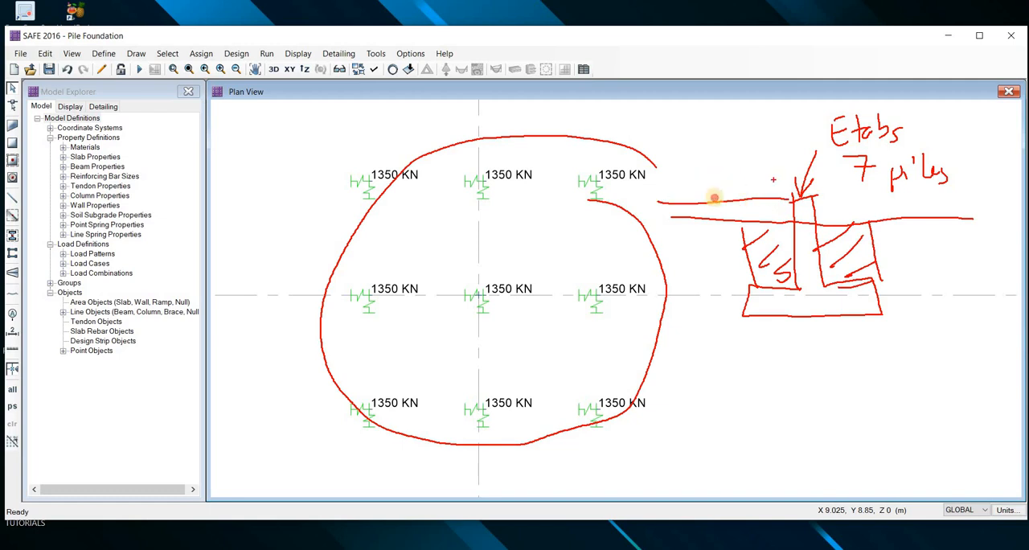
mouse_move(777, 165)
mouse_down()
mouse_move(774, 202)
mouse_move(755, 198)
mouse_up()
drag(715, 166, 714, 198)
drag(741, 163, 744, 186)
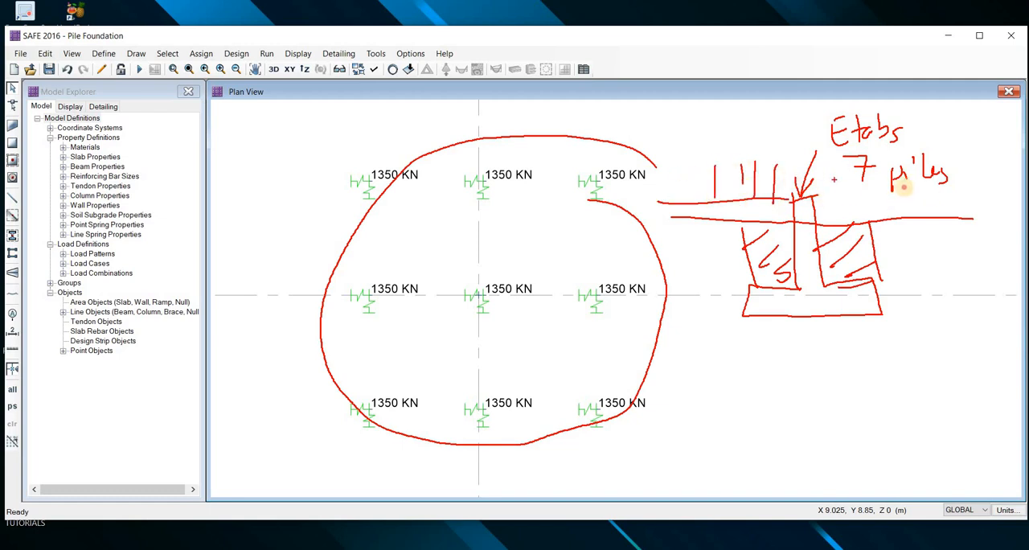
drag(815, 197, 942, 193)
drag(847, 157, 853, 195)
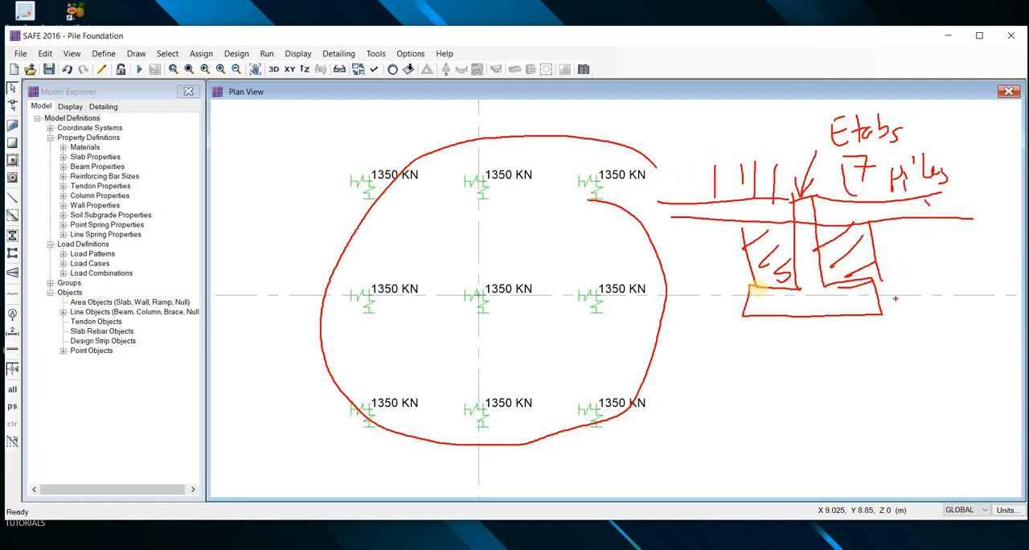
drag(867, 323, 752, 285)
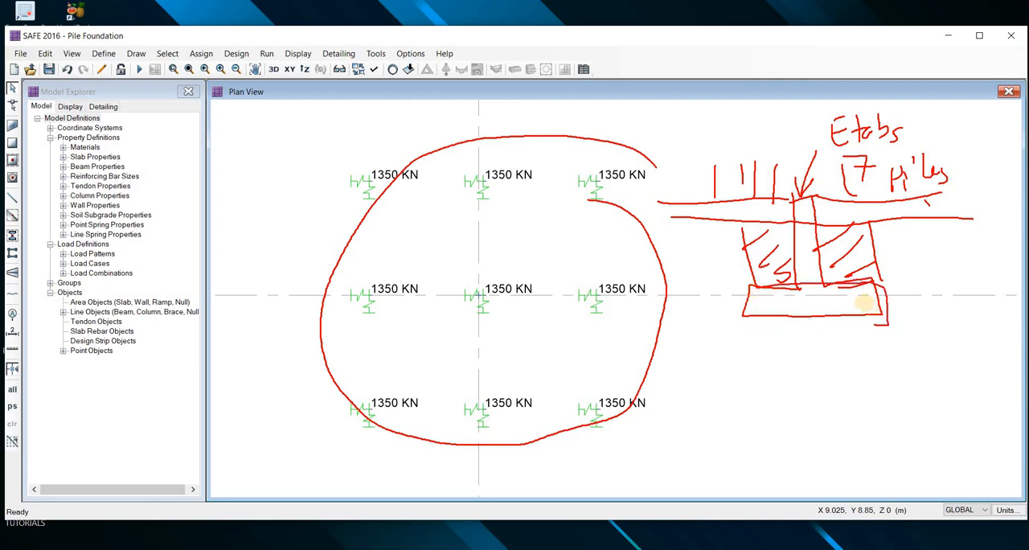
drag(948, 263, 865, 303)
mouse_move(862, 291)
mouse_down()
mouse_move(886, 291)
mouse_move(816, 326)
mouse_move(840, 283)
mouse_up()
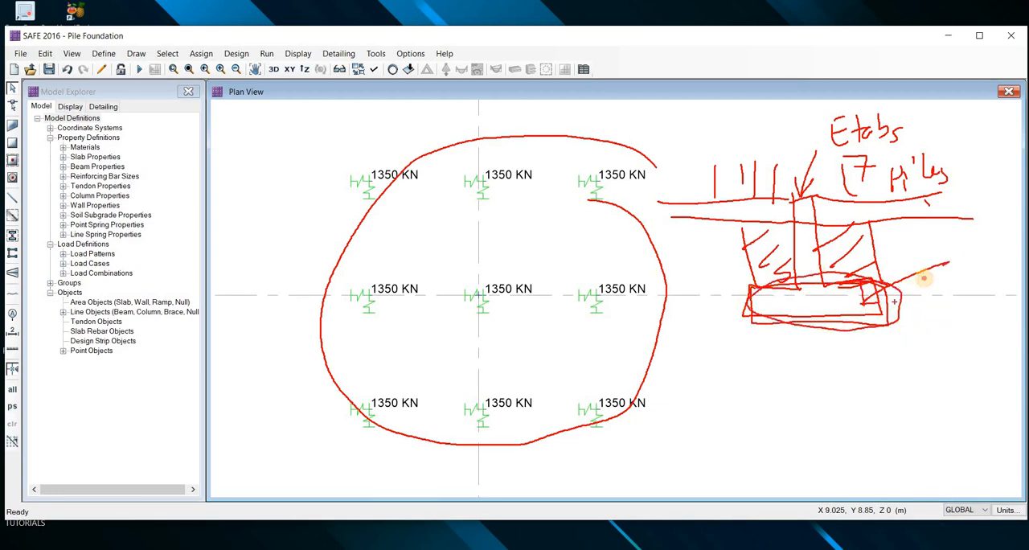
mouse_move(908, 289)
mouse_down()
mouse_move(948, 287)
mouse_move(919, 298)
mouse_up()
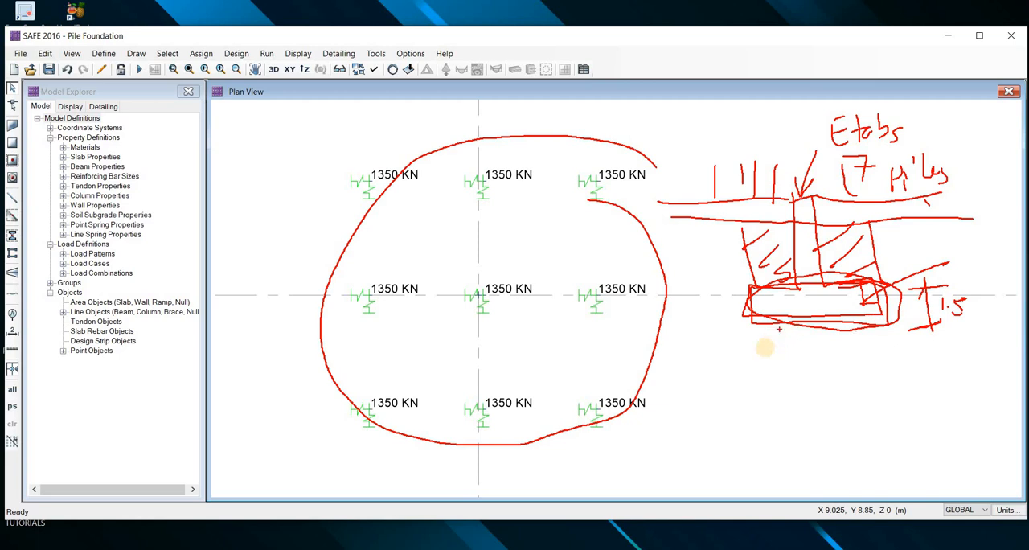
drag(624, 275, 598, 285)
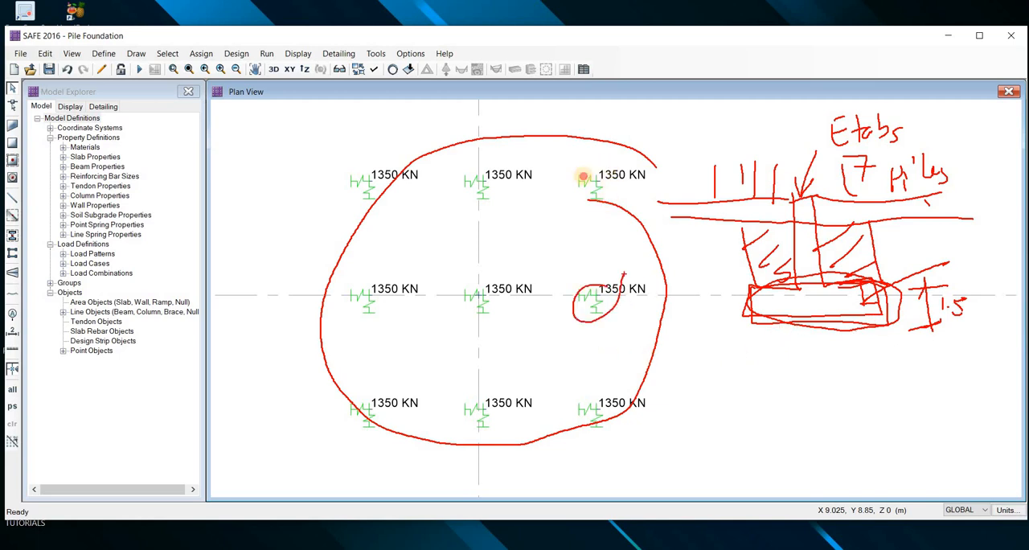
drag(588, 171, 608, 166)
drag(511, 159, 504, 166)
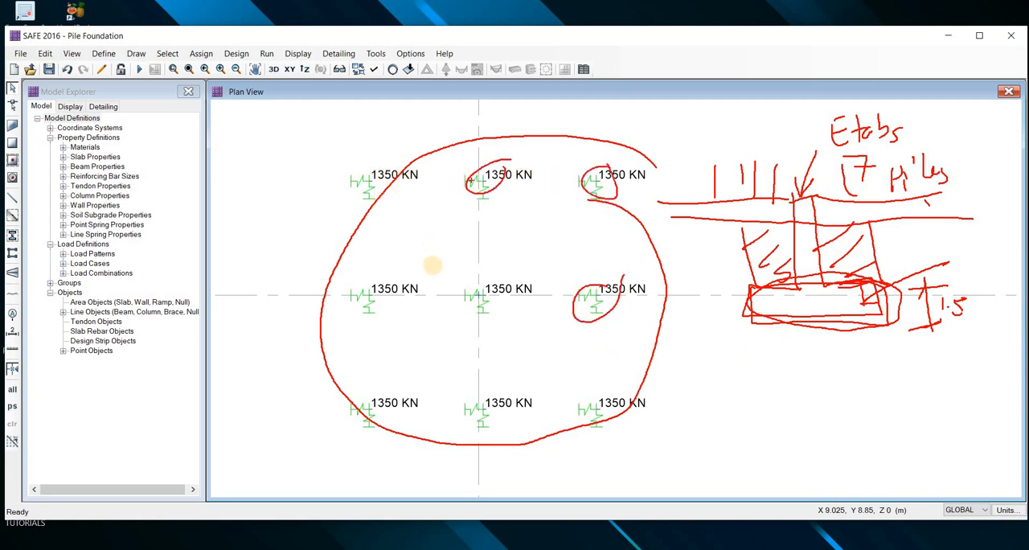
mouse_move(380, 170)
mouse_down()
mouse_move(372, 199)
mouse_move(399, 172)
mouse_up()
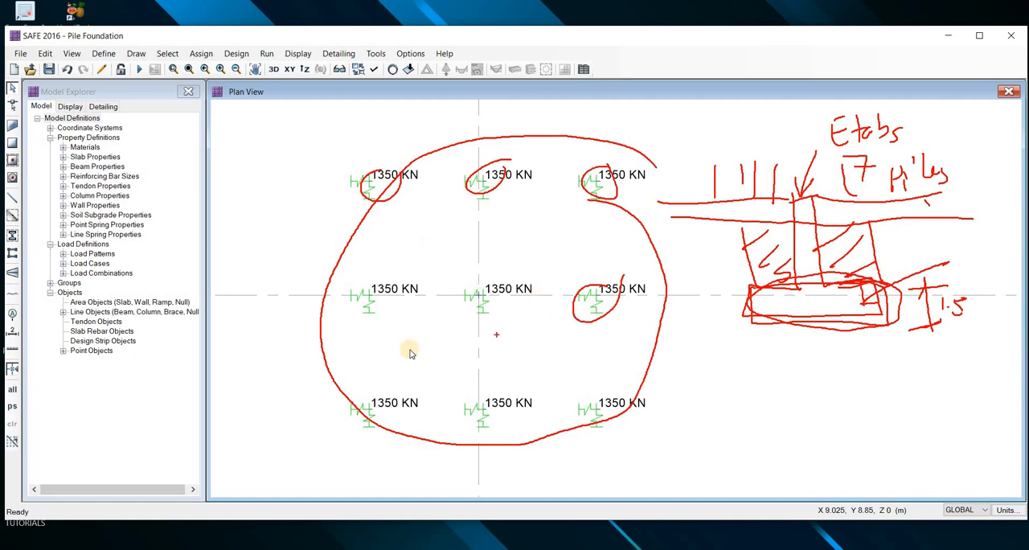
key(Escape)
scroll(429, 361, down, 1)
scroll(429, 359, down, 1)
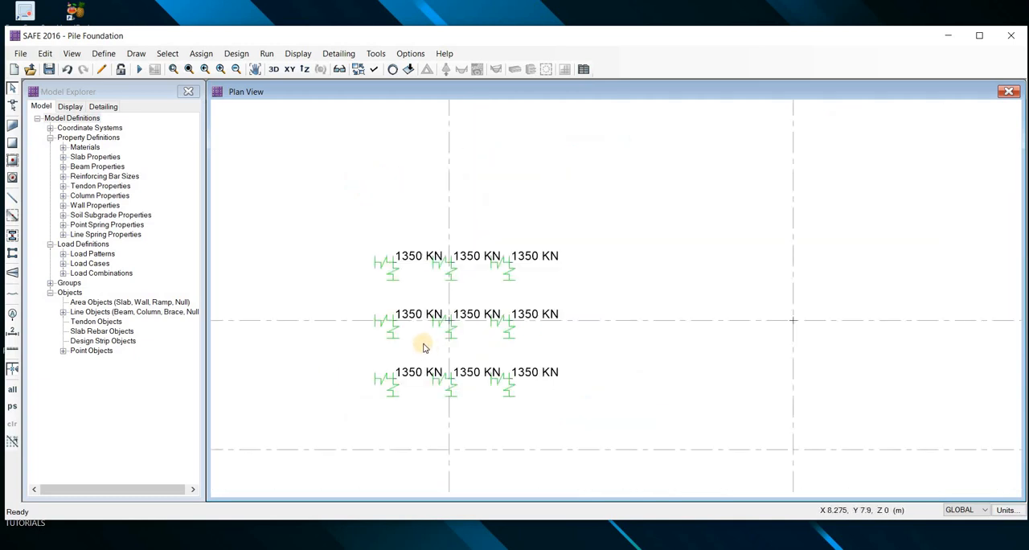
scroll(432, 346, up, 1)
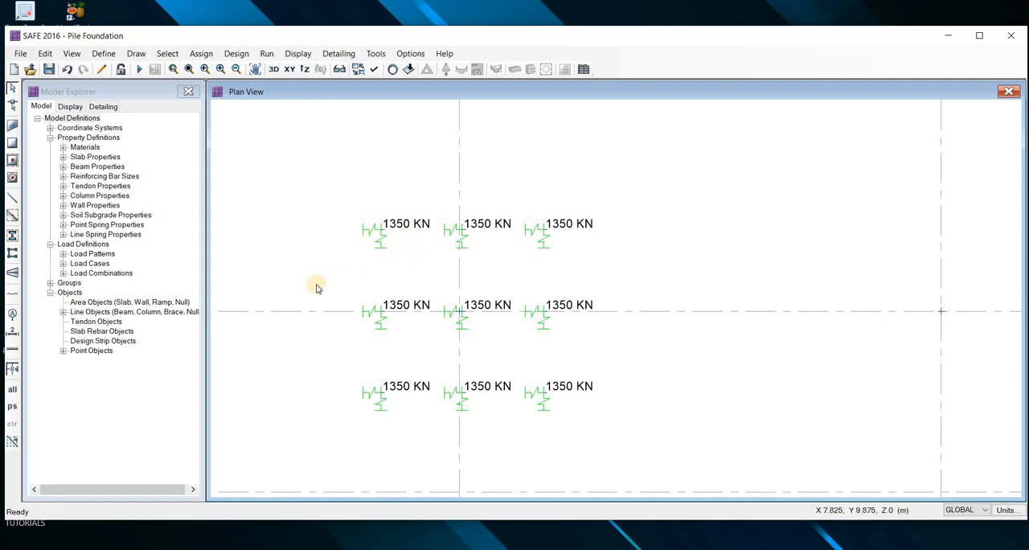
Set up straight beam line drawing with the property NONE and a plan offset normal of 0.5 m
middle_drag(321, 259, 356, 265)
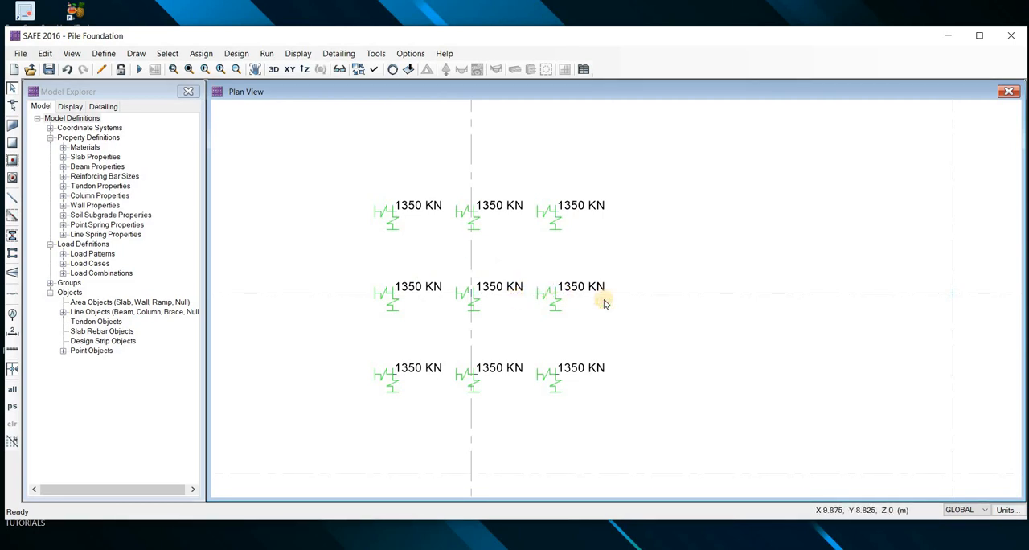
scroll(526, 286, down, 1)
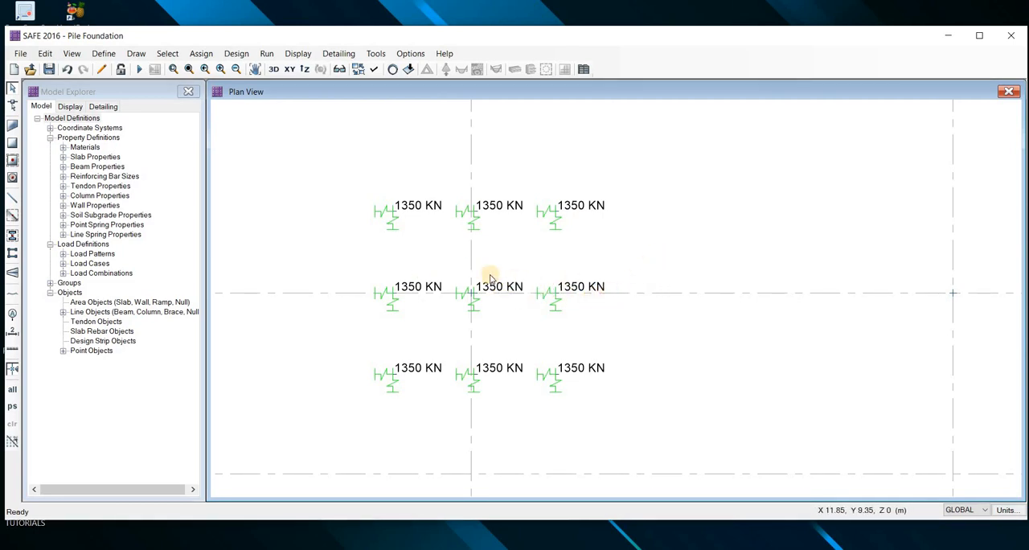
scroll(459, 291, up, 1)
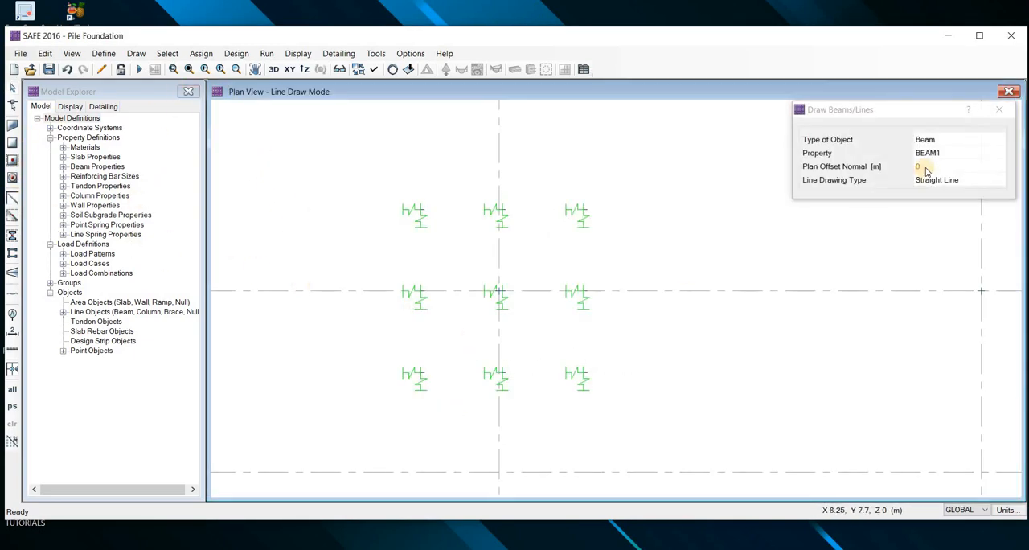
click(931, 153)
click(930, 153)
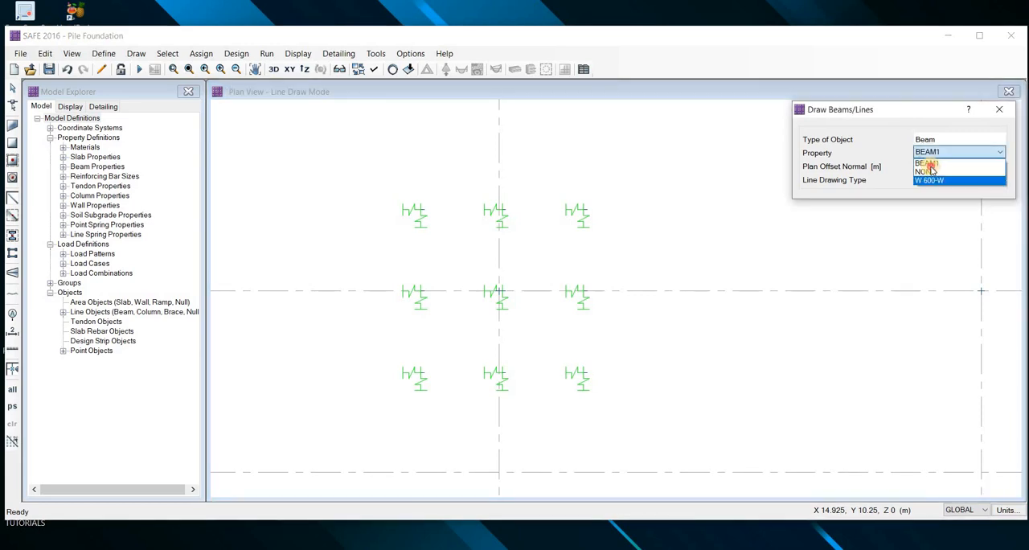
click(925, 164)
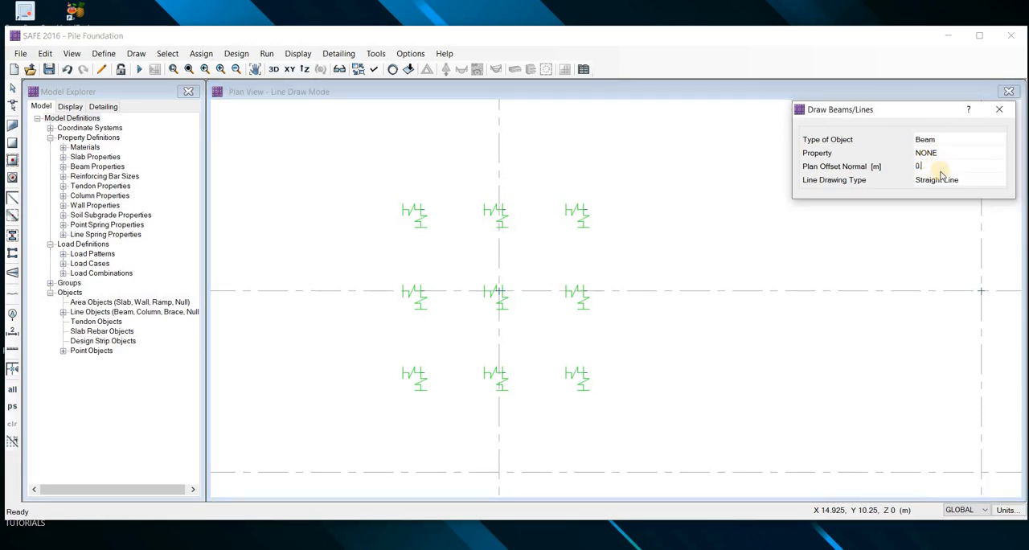
text(.5)
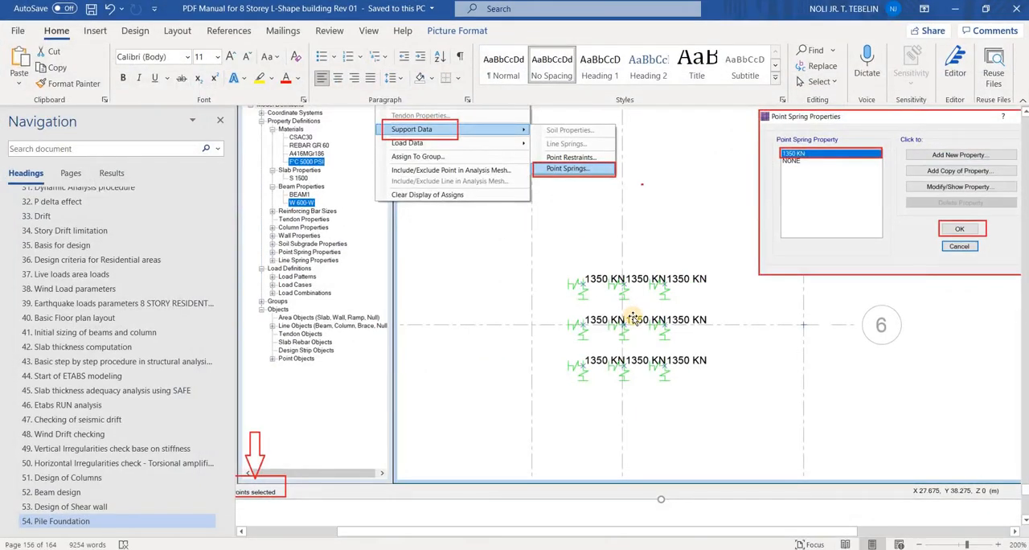
Switch to the Word manual and look up the required pilecap edge distance in the Pile Foundation section
scroll(633, 317, up, 9)
ctrl+scroll(628, 325, down, 2)
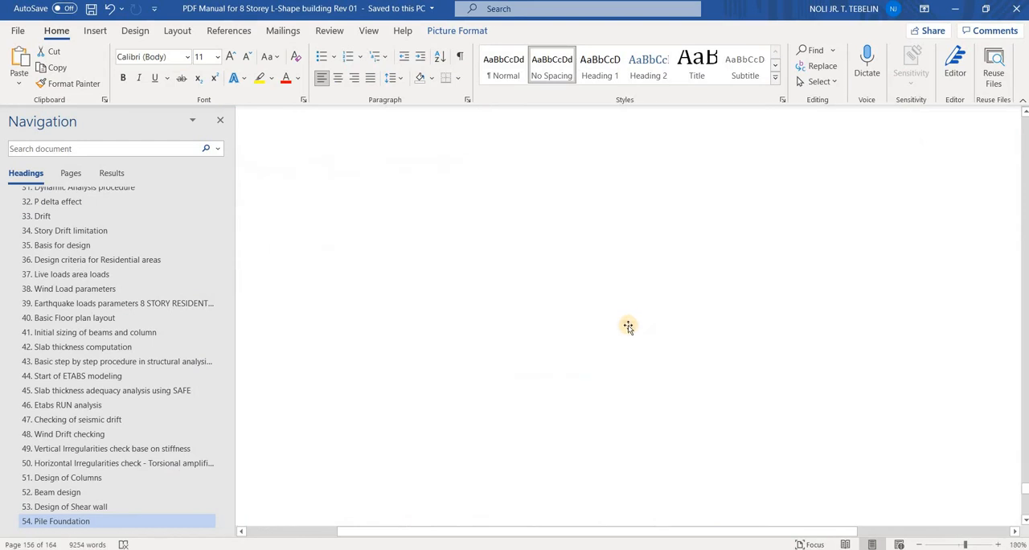
ctrl+scroll(628, 326, down, 1)
scroll(629, 326, down, 16)
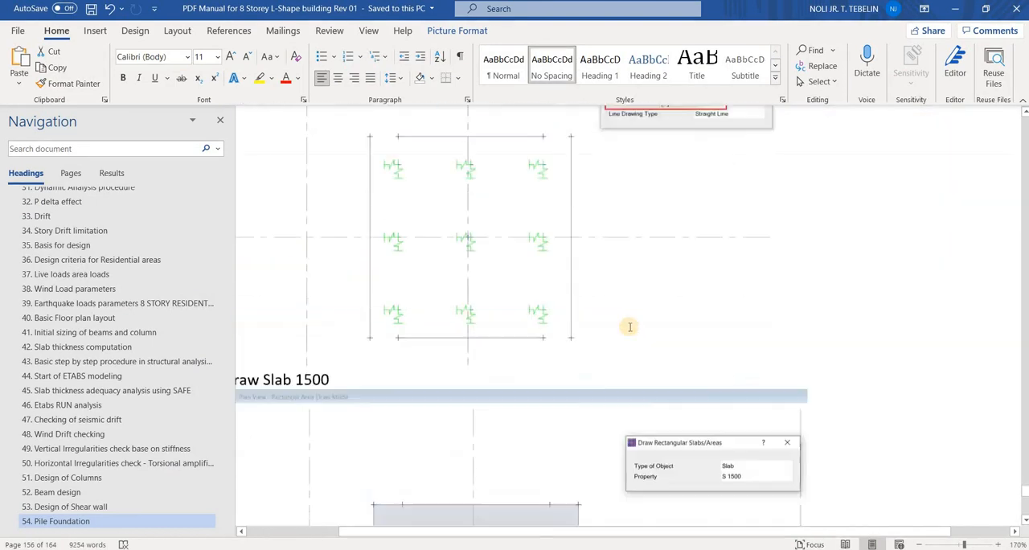
scroll(630, 326, down, 2)
ctrl+scroll(630, 327, down, 2)
scroll(629, 329, down, 2)
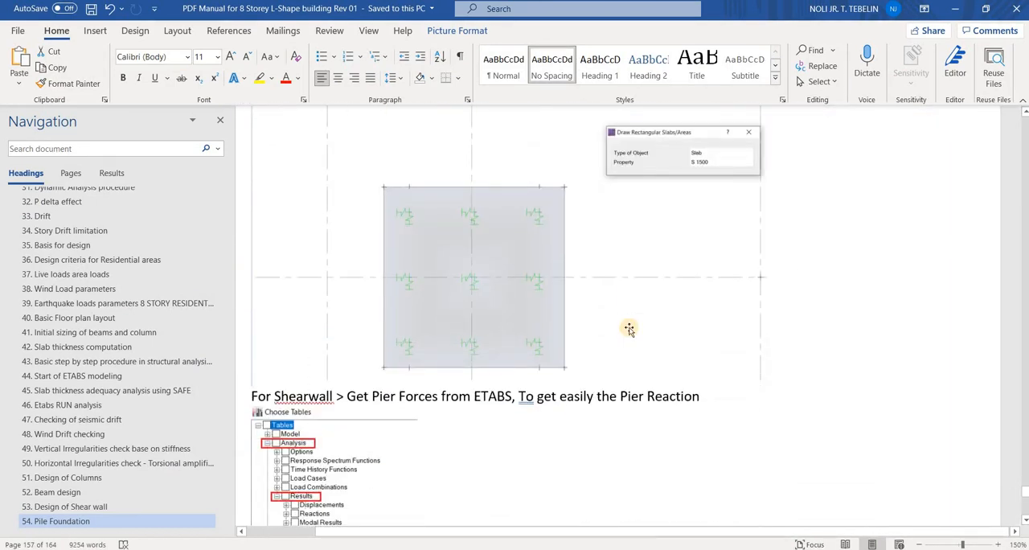
scroll(631, 297, down, 2)
scroll(632, 263, up, 12)
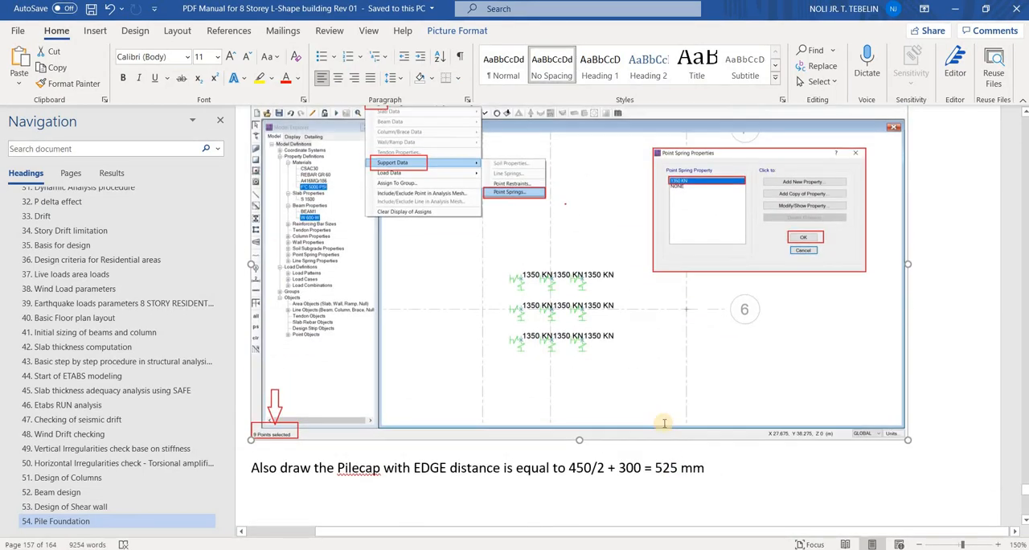
scroll(664, 424, down, 1)
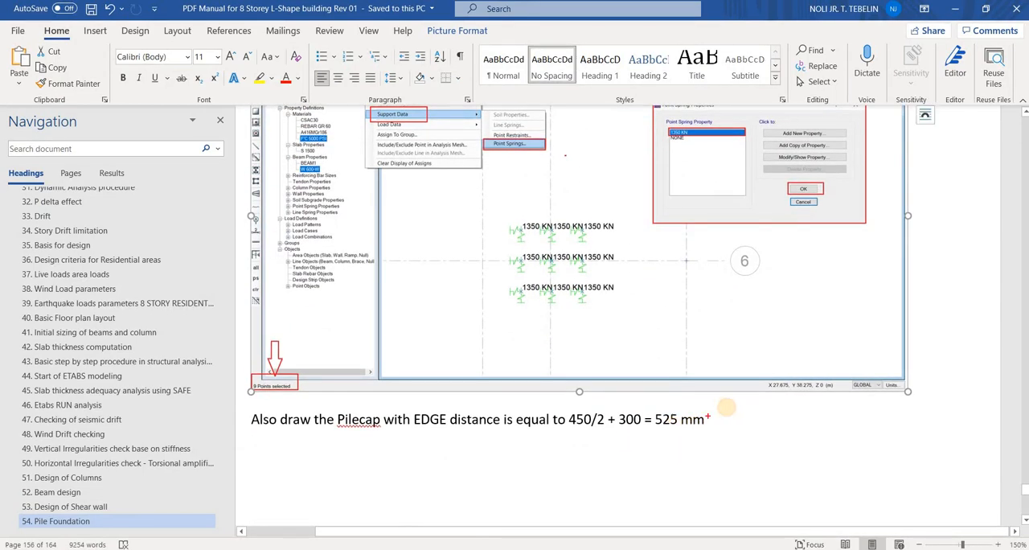
mouse_move(720, 407)
mouse_down()
mouse_move(620, 426)
mouse_move(733, 419)
mouse_up()
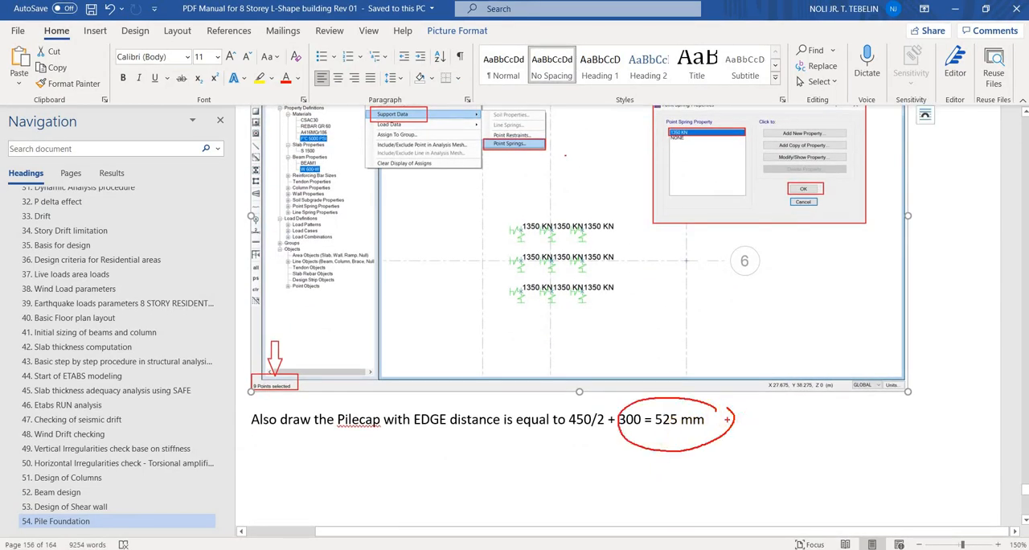
key(Escape)
key(alt+Tab)
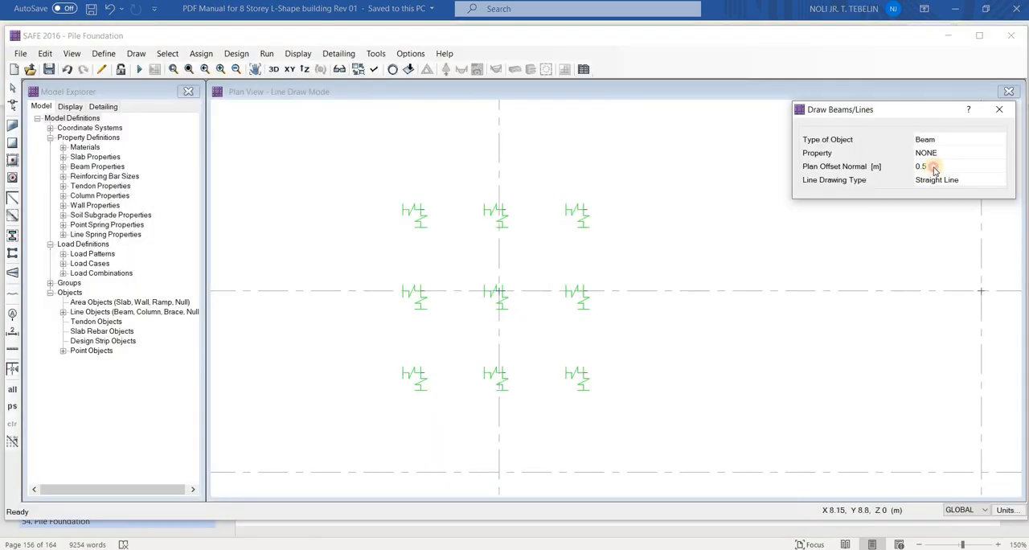
Set the plan offset normal to 0.525 m in SAFE and draw the two vertical pilecap edge lines outside the outer spring columns
click(938, 166)
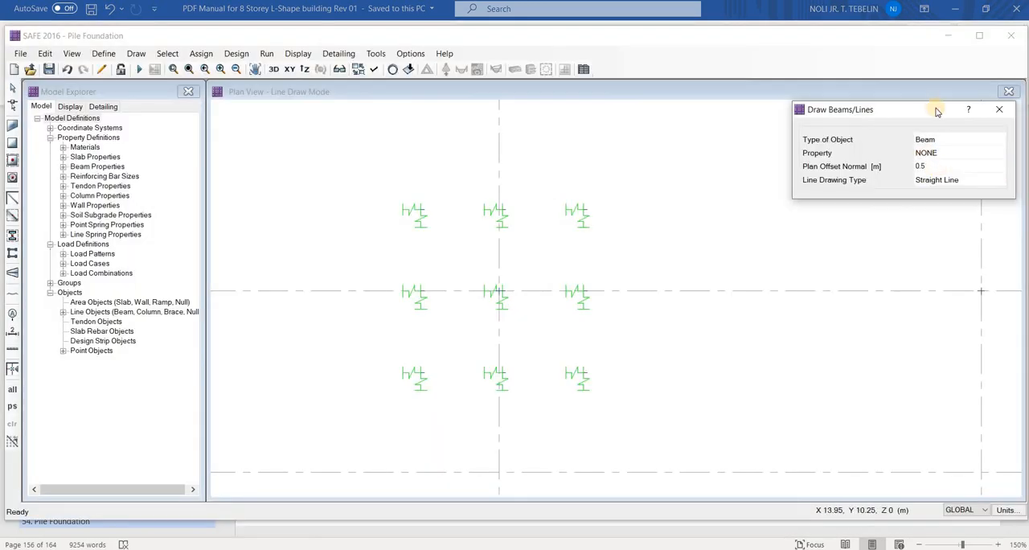
text(25)
click(906, 109)
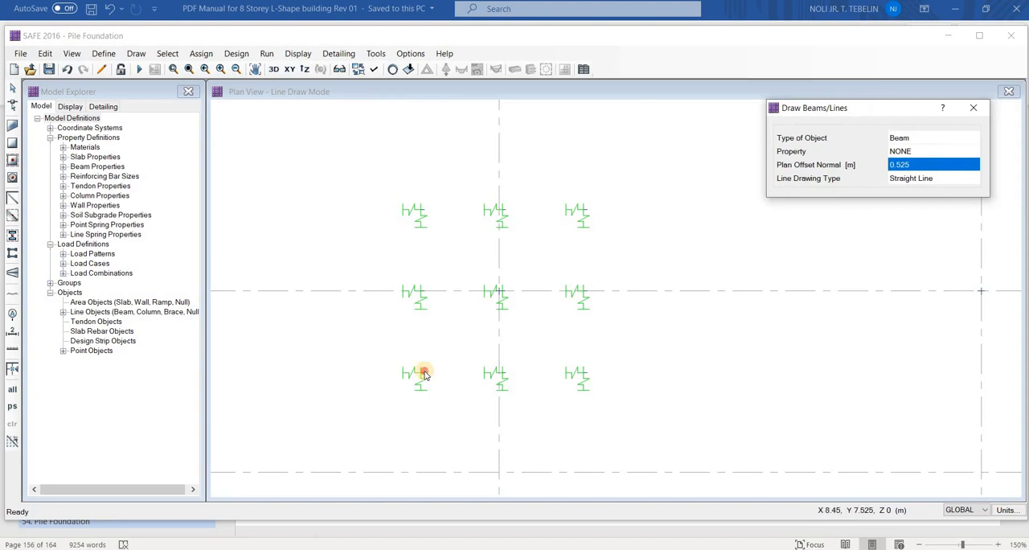
click(420, 373)
click(422, 211)
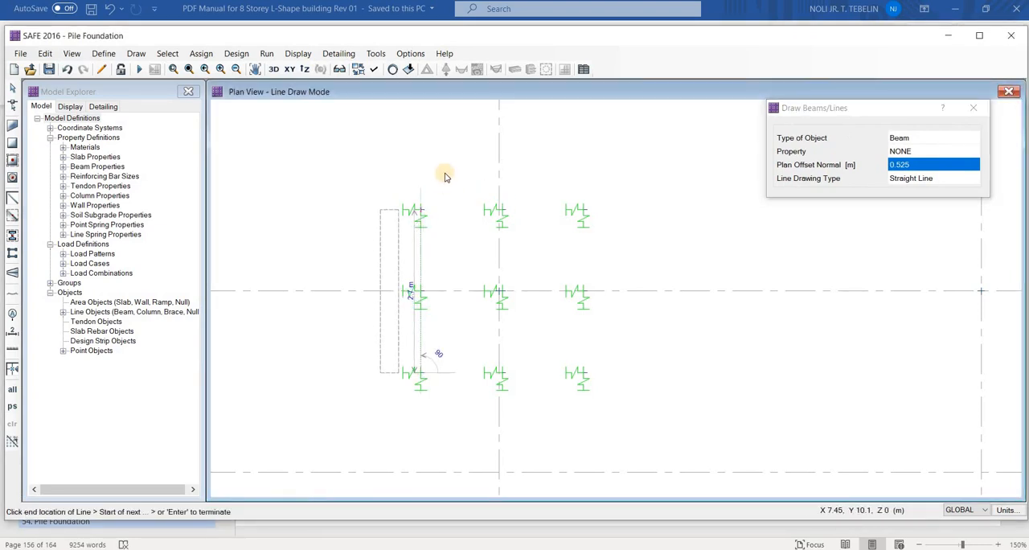
key(Return)
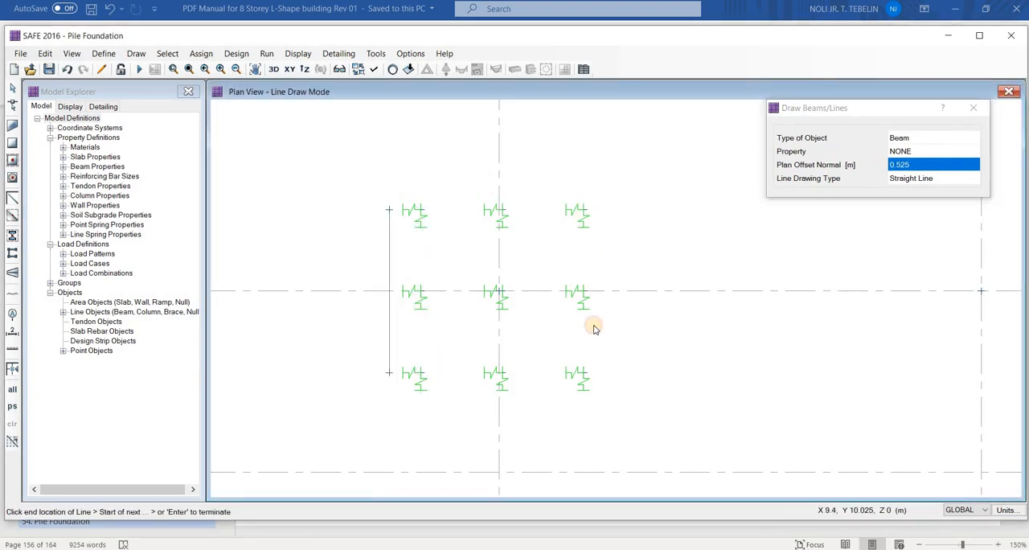
click(584, 210)
click(583, 372)
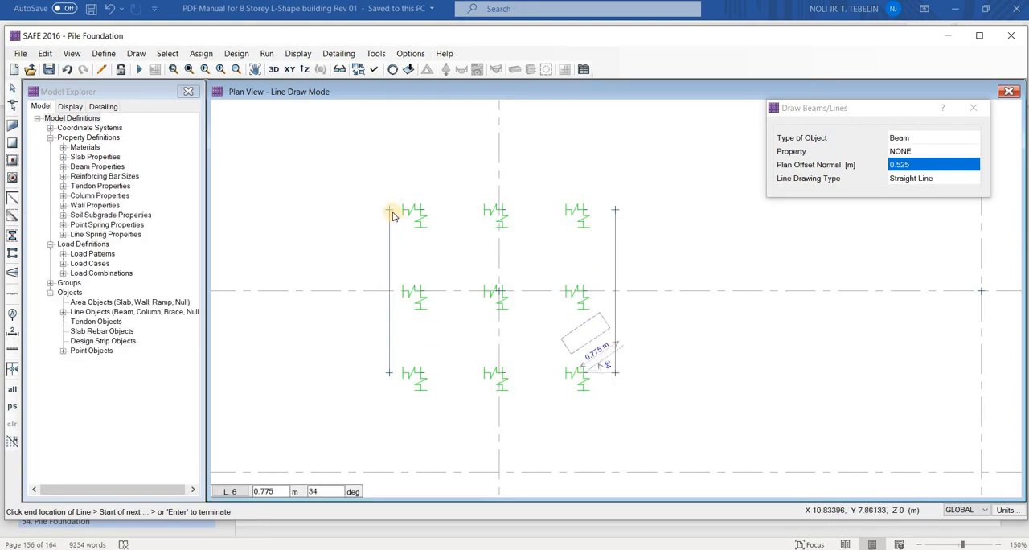
key(Return)
Draw the upper and lower pilecap edge lines between the ends of the two vertical lines, offset 0.525 m outward
click(615, 211)
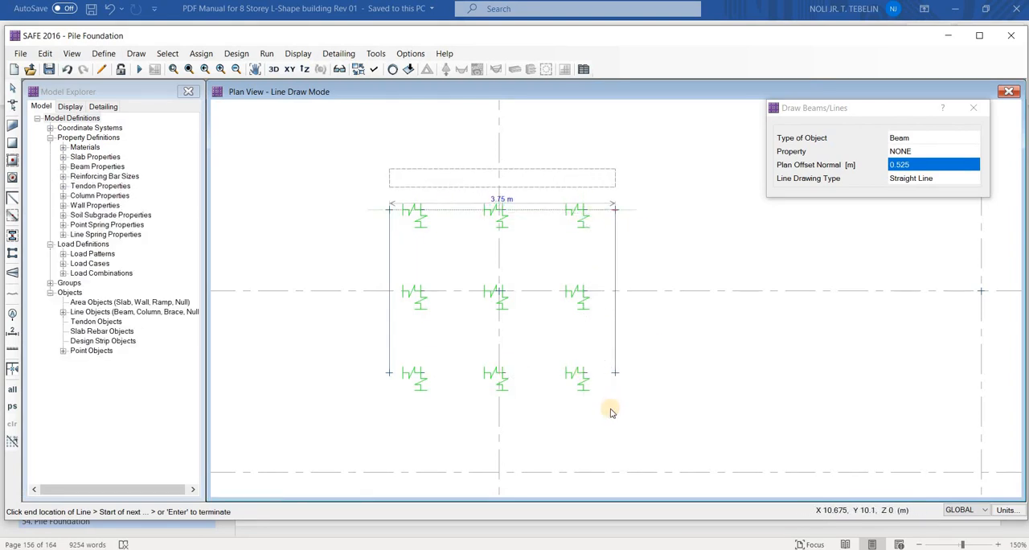
key(Return)
click(387, 372)
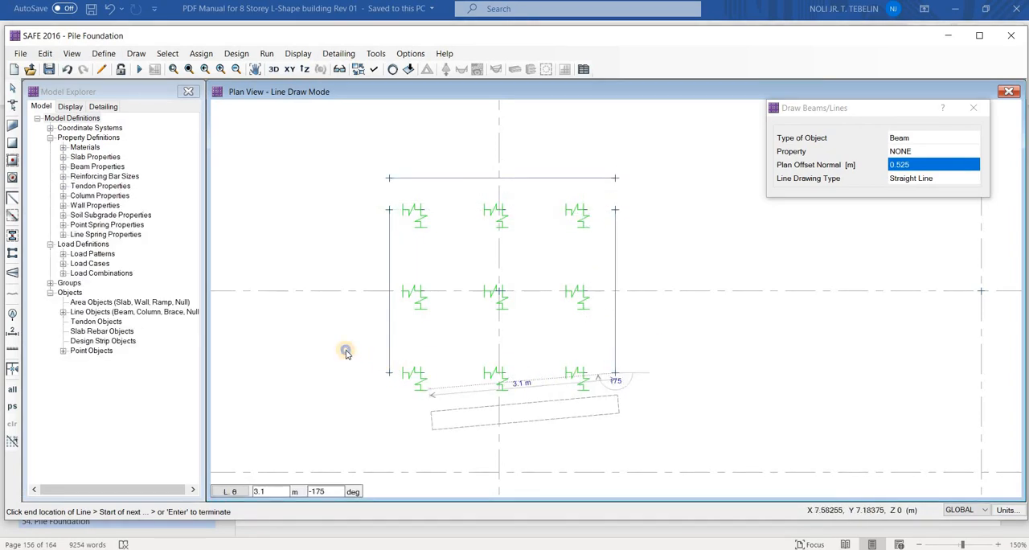
key(Return)
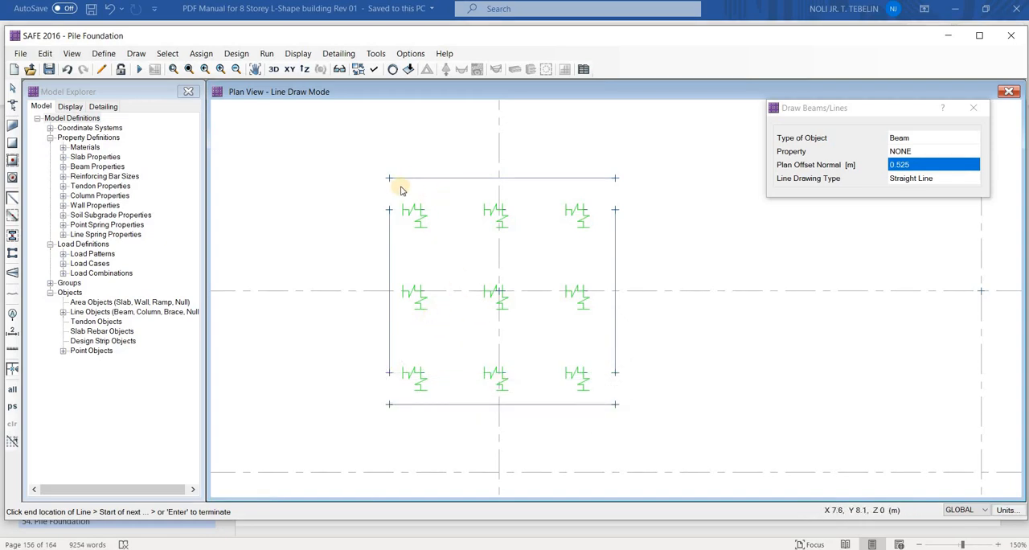
key(Escape)
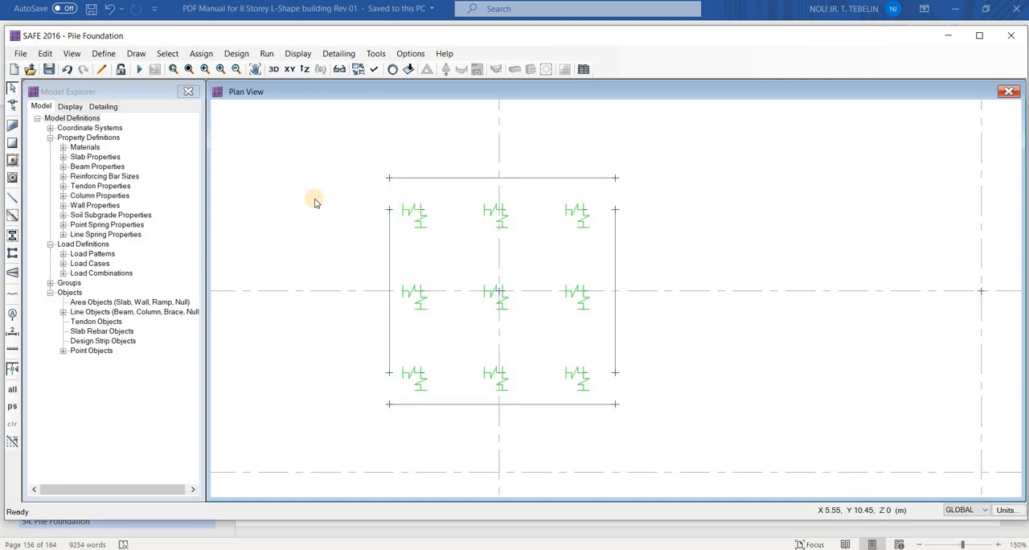
Open the slab property SLAB1 for modification and rename it PC1
middle_drag(357, 221, 311, 221)
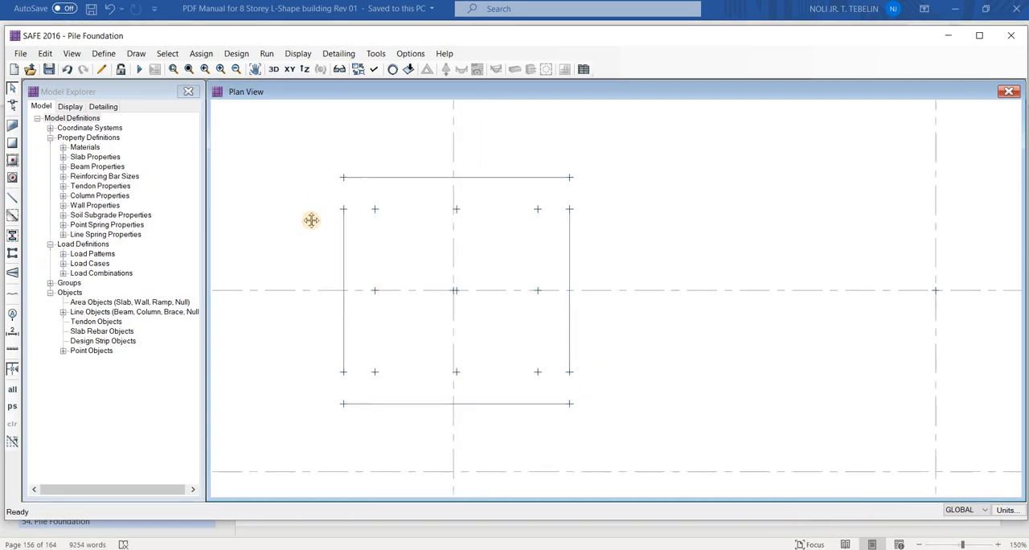
middle_drag(241, 205, 268, 199)
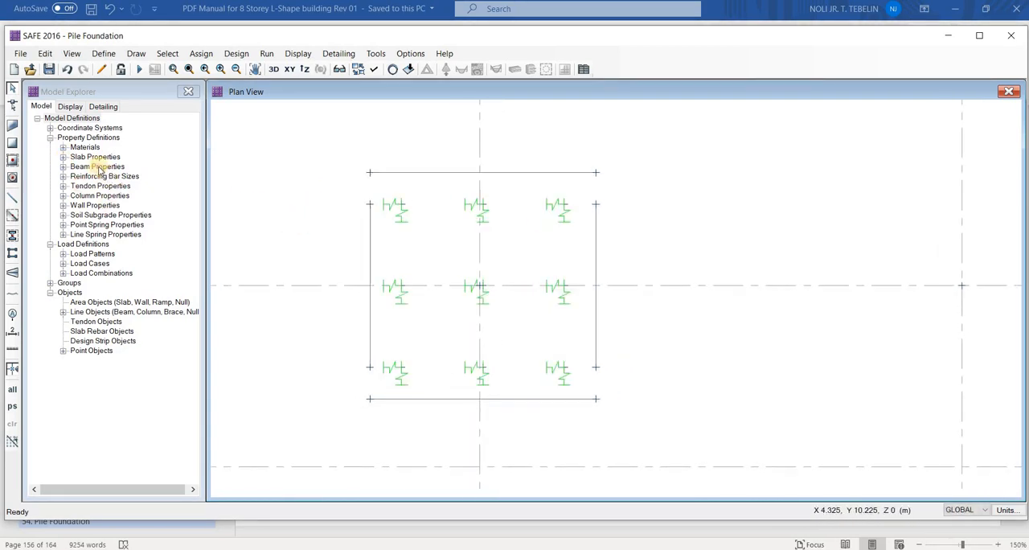
double_click(97, 159)
right_click(99, 168)
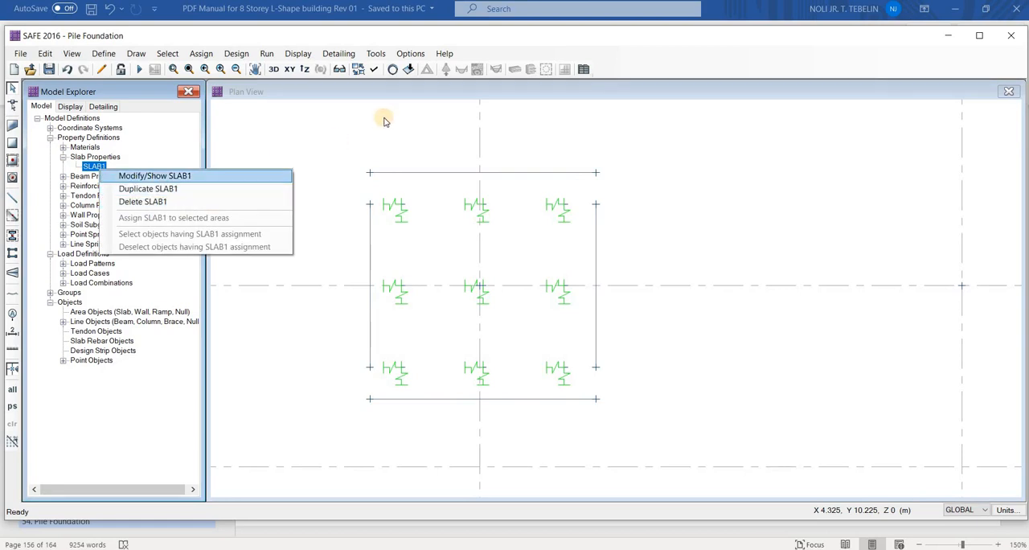
click(153, 175)
drag(402, 114, 68, 121)
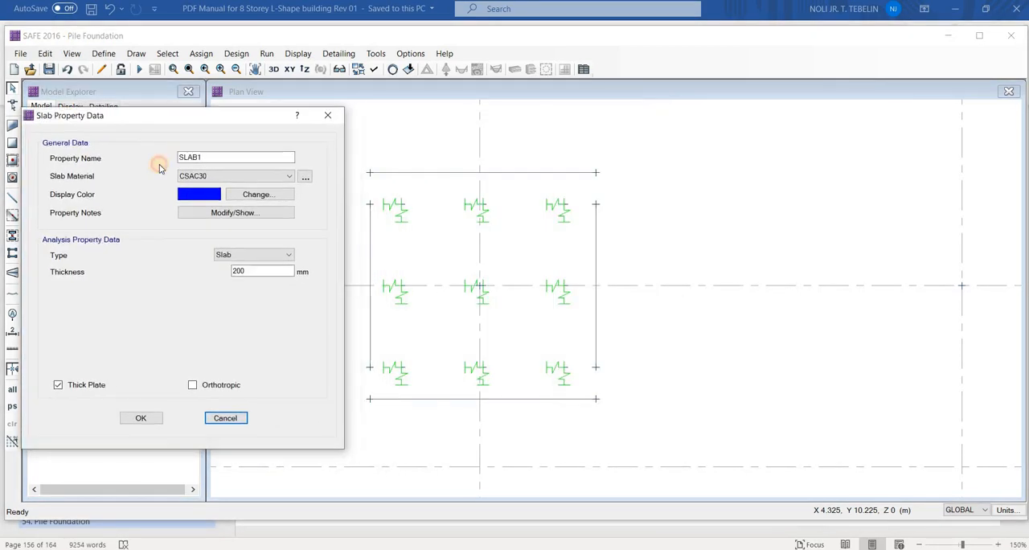
key(Tab)
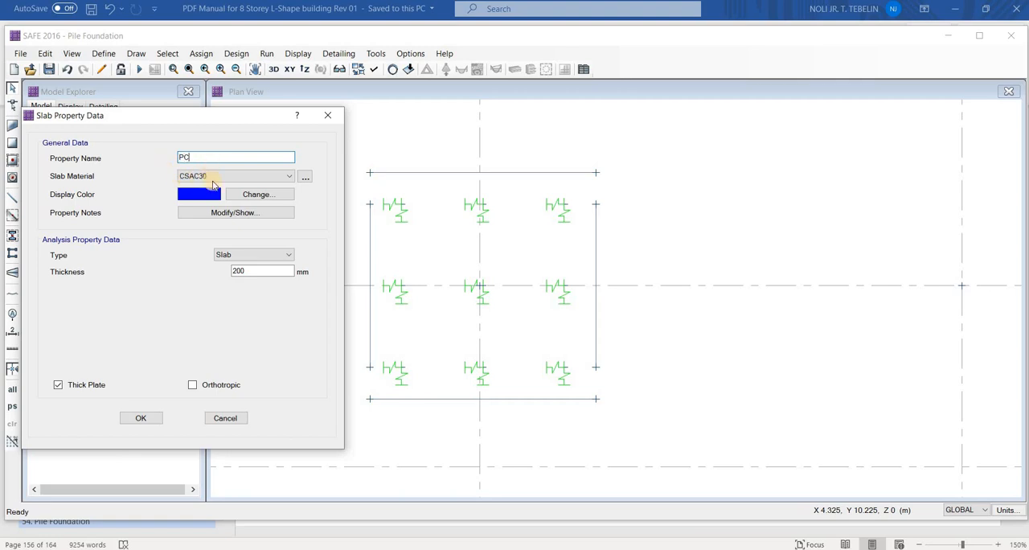
Add a copy of the CSAC30 material for the PC1 slab and name it 5000 PSI
click(217, 180)
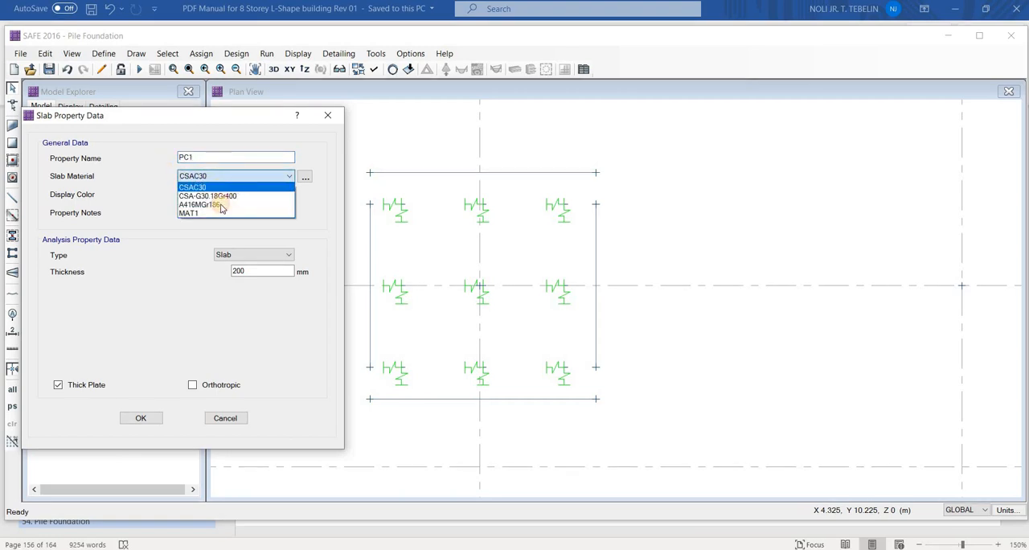
click(269, 177)
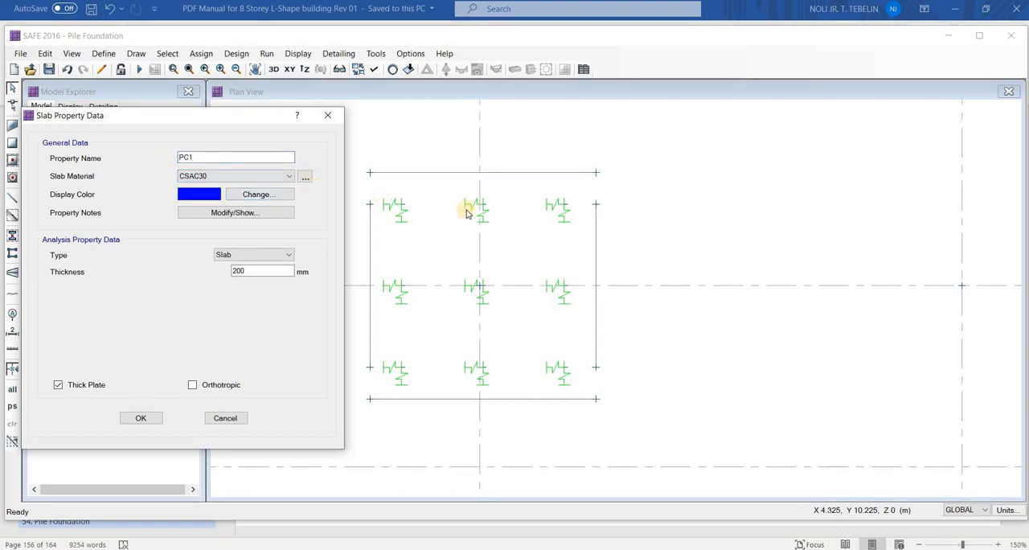
click(447, 227)
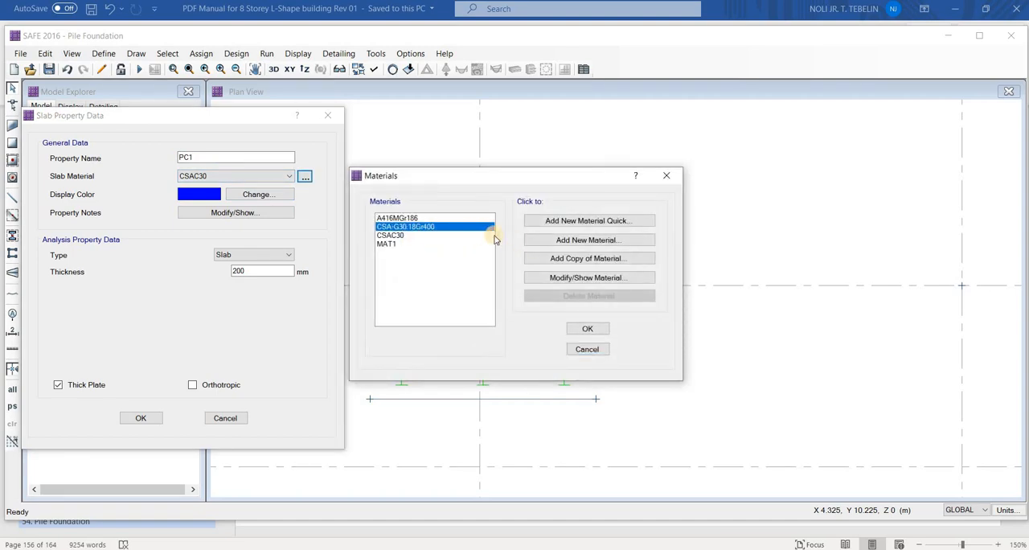
key(Up)
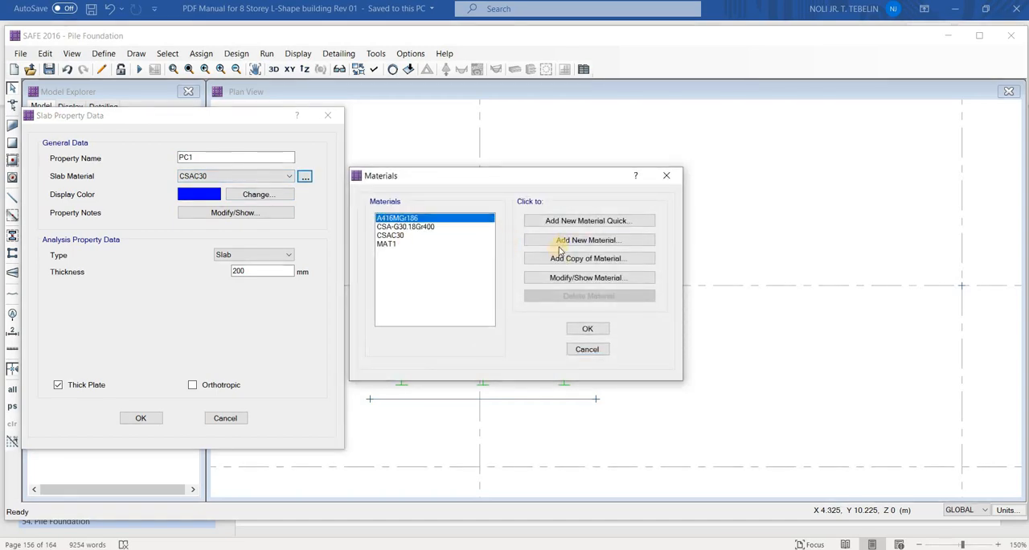
key(Down)
key(Down)
key(Return)
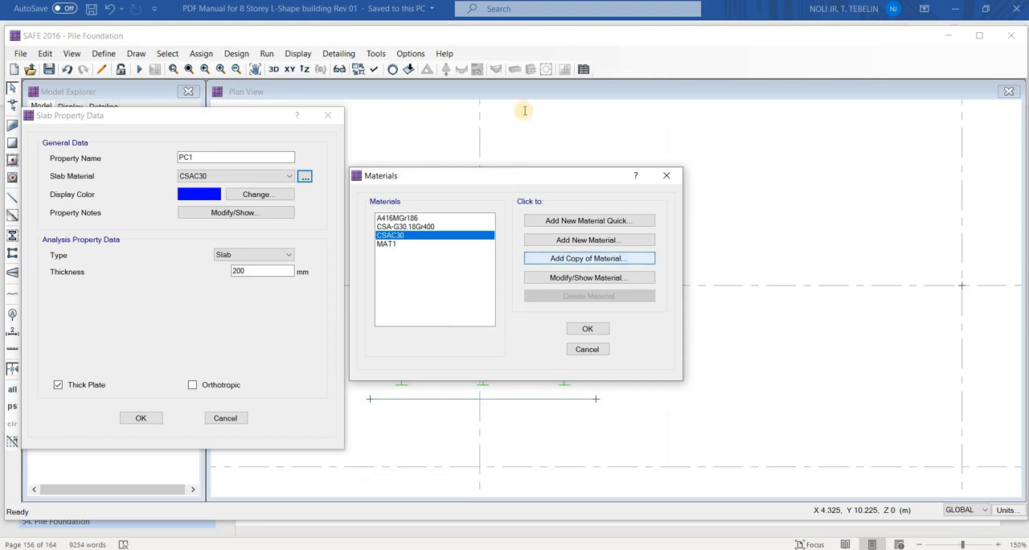
drag(523, 110, 500, 118)
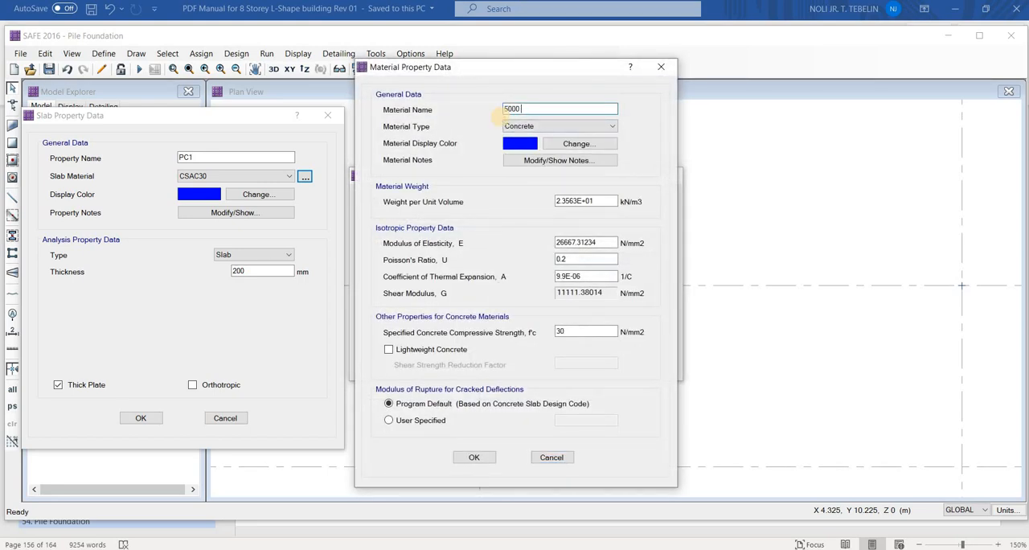
Set the 5000 PSI material's unit weight to 24 kN/m3, modulus of elasticity to 4700*SQRT(5*6.9) and concrete compressive strength to 34.5 N/mm2
double_click(581, 201)
text(24)
key(Tab)
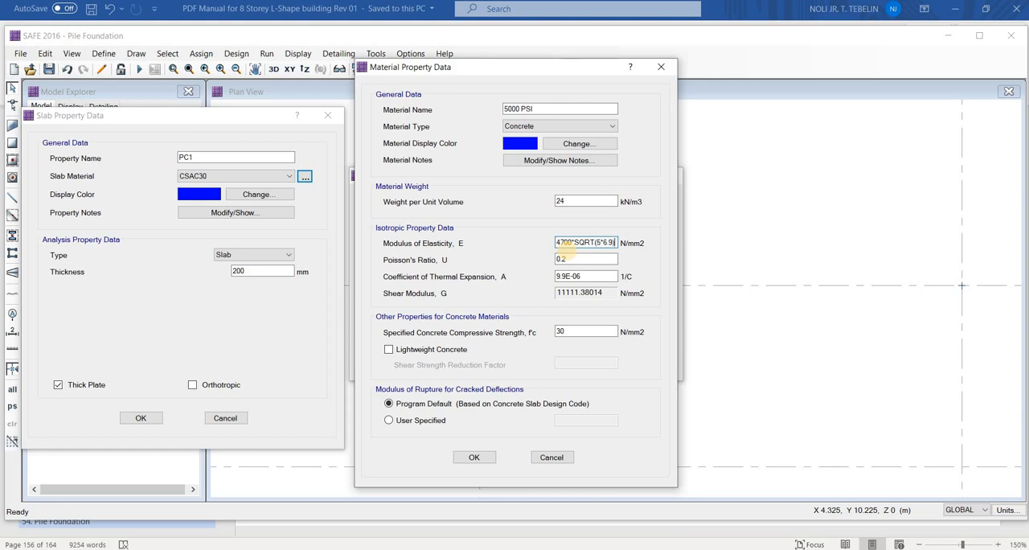
key(Tab)
click(525, 334)
double_click(592, 330)
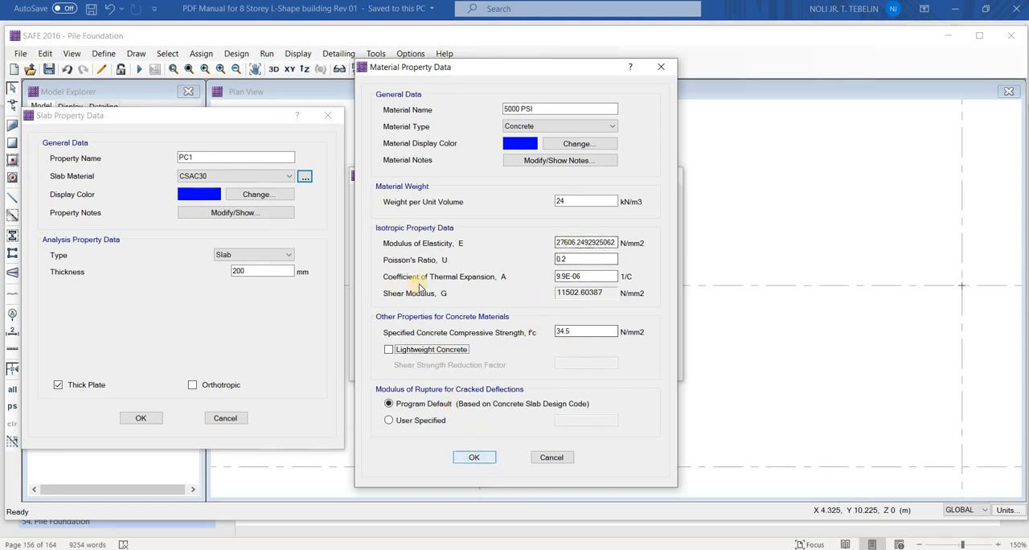
Accept the 5000 PSI material and rename the CSA-G30.18Gr400 rebar material as FY 414 MPA
click(476, 457)
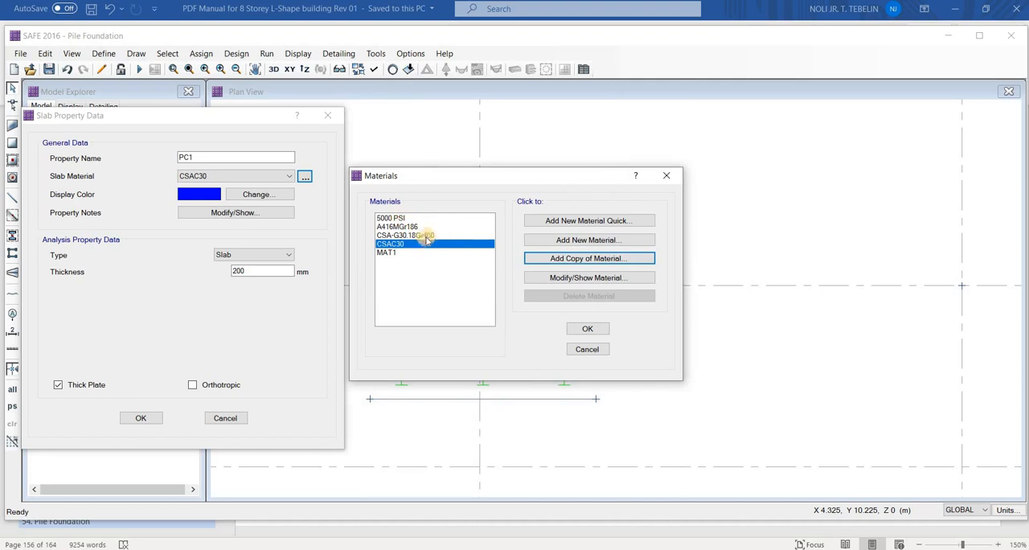
click(406, 218)
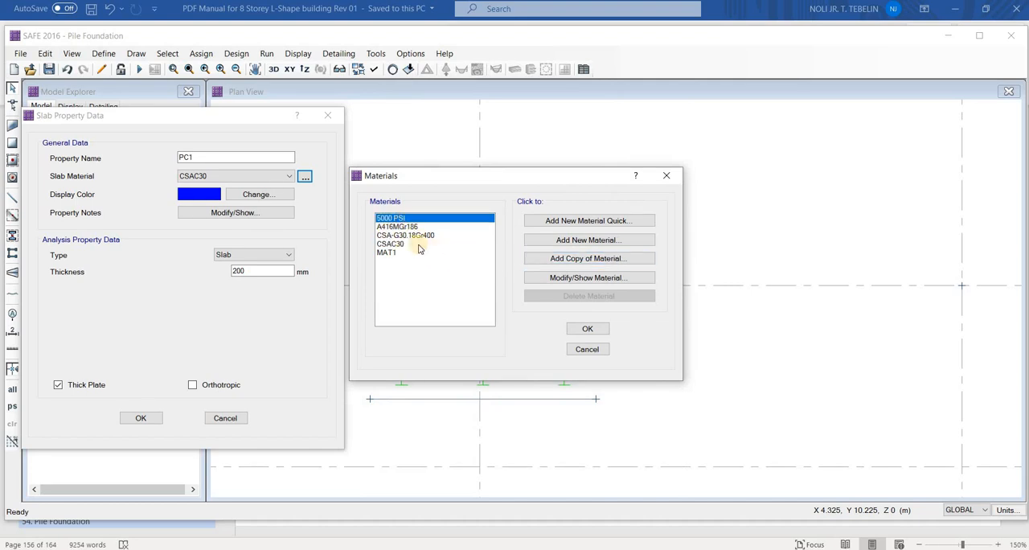
click(410, 235)
click(553, 276)
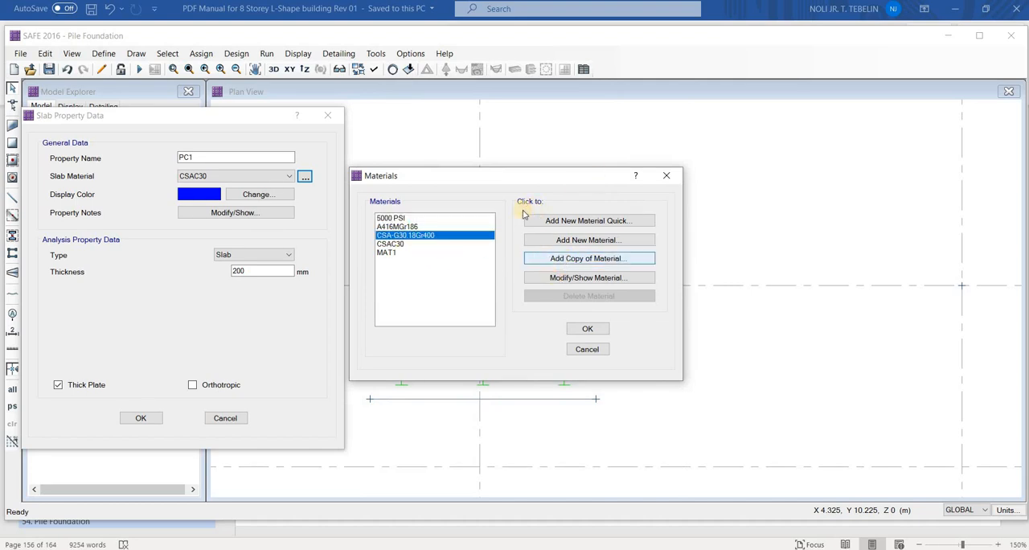
drag(572, 109, 491, 113)
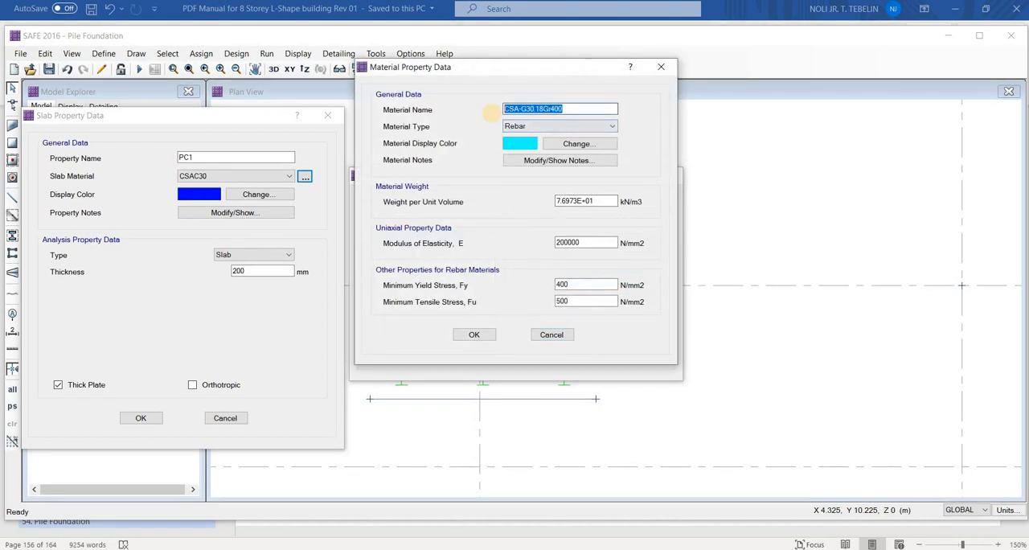
text(FY 414 MPA)
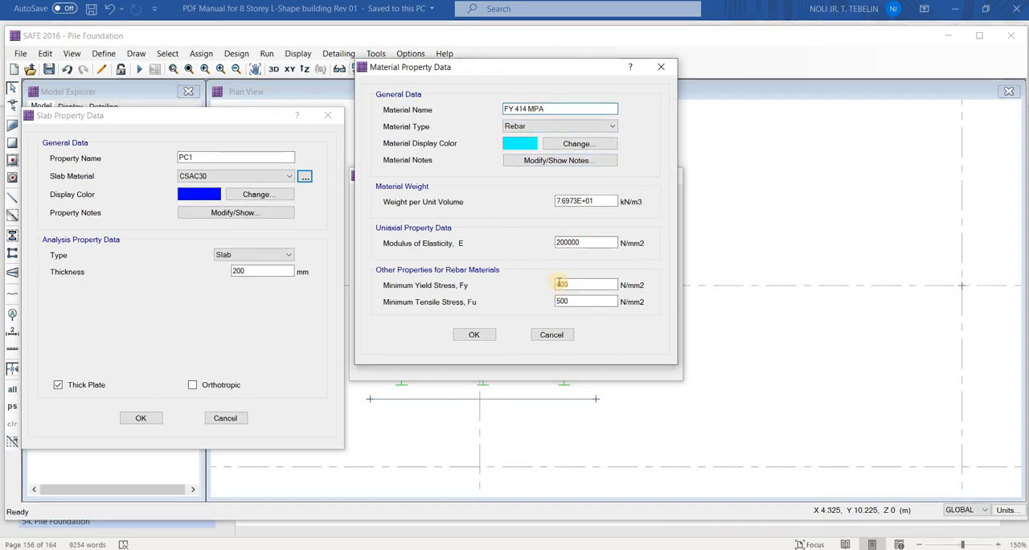
Set the FY 414 MPA rebar's minimum yield stress to 414 N/mm2 and minimum tensile stress to 517.5 N/mm2 (414*1.25)
double_click(587, 288)
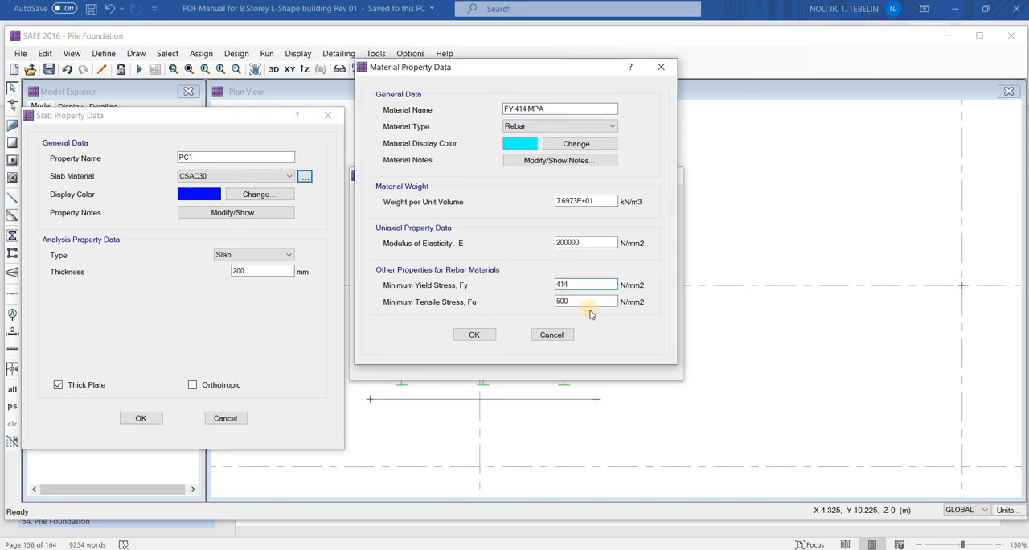
double_click(585, 303)
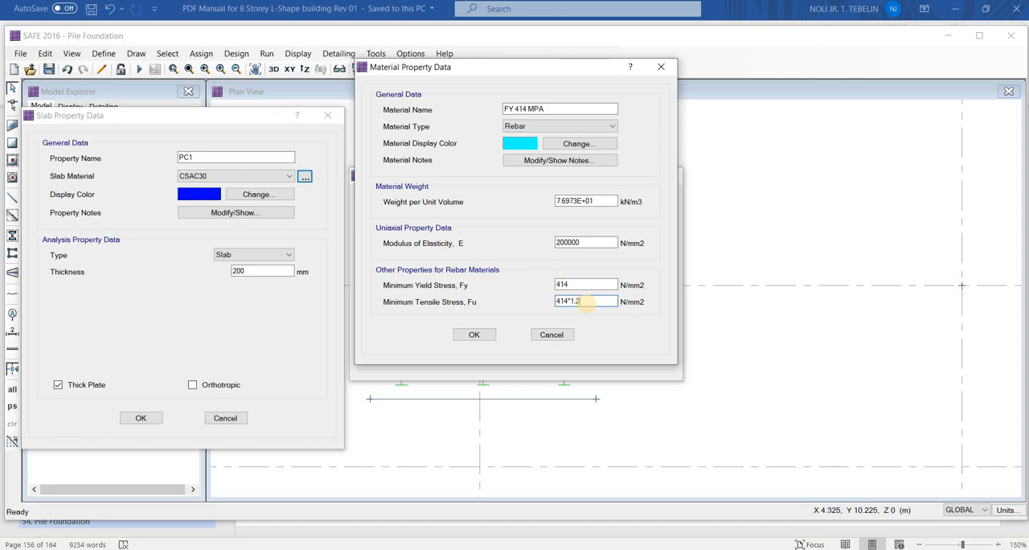
key(Tab)
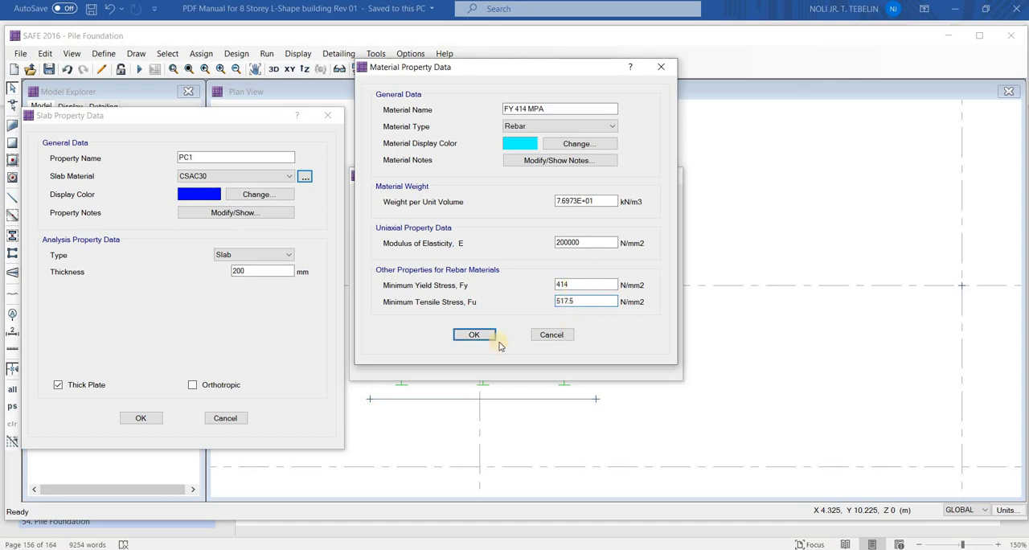
click(487, 335)
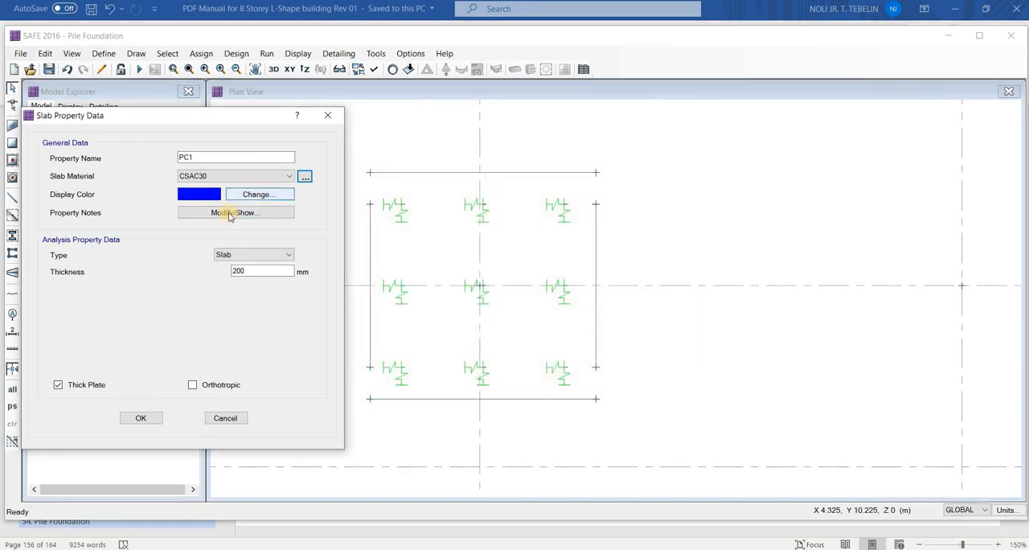
Assign the 5000 PSI material to the PC1 slab property and set its thickness to 1500 mm
click(231, 177)
click(241, 221)
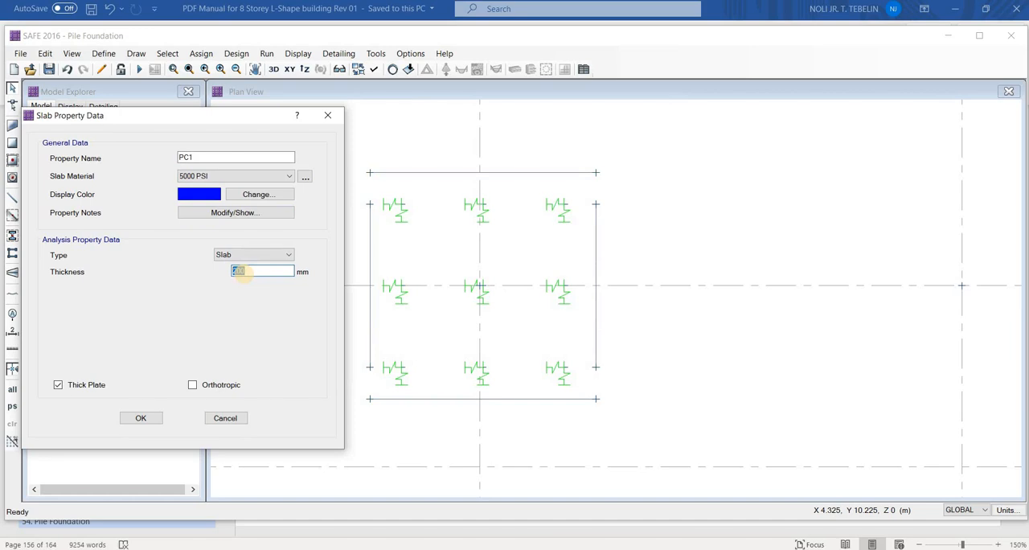
click(141, 417)
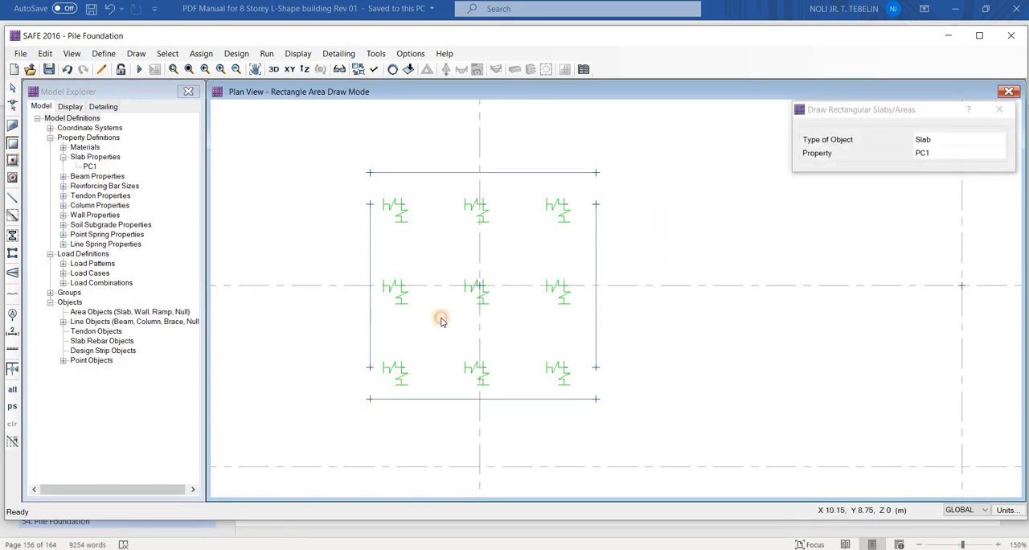
Draw a 3.75 m by 3.75 m rectangular PC1 slab between the outer corners of the pilecap edge lines
drag(370, 399, 595, 172)
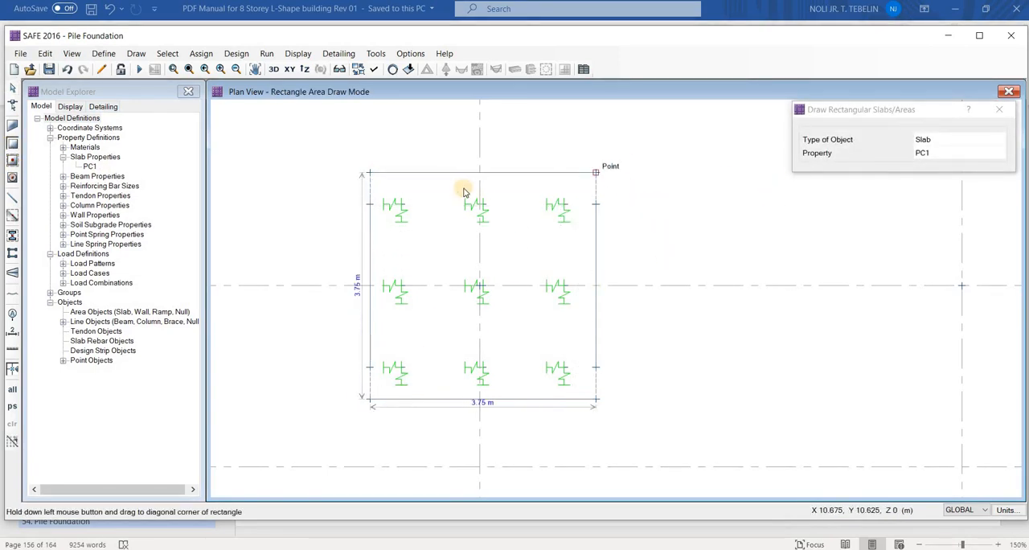
key(Escape)
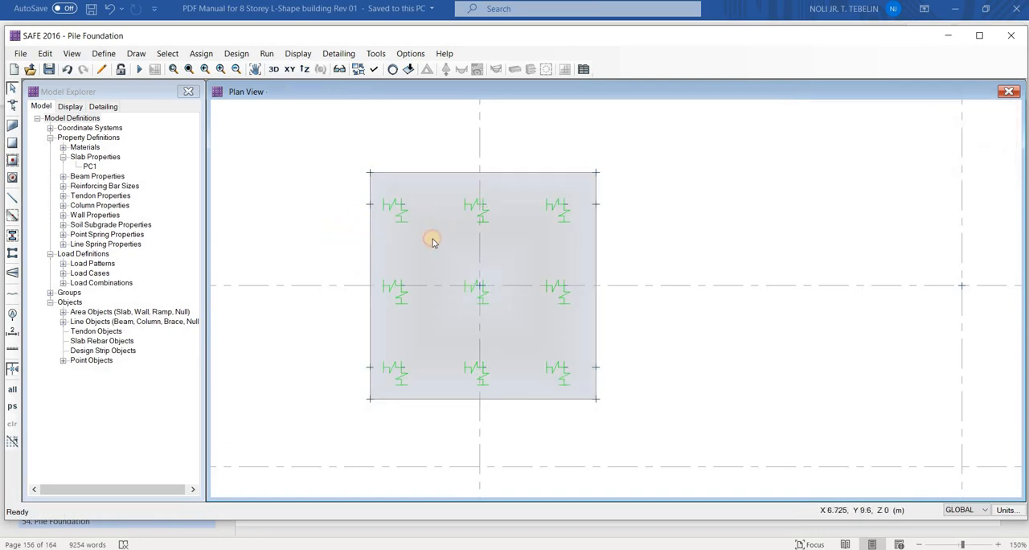
Select the pilecap slab and open its surface load assignment
click(433, 240)
click(436, 232)
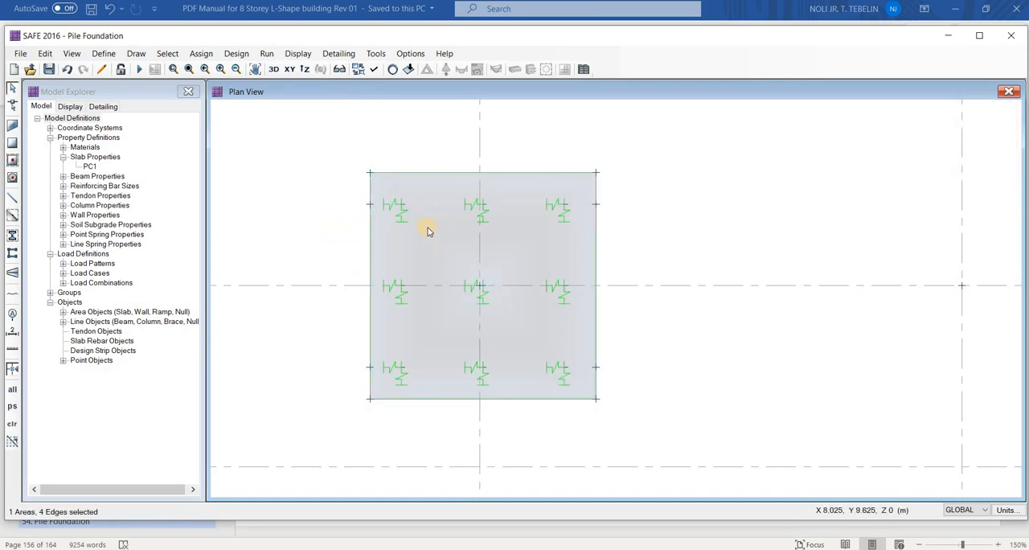
click(448, 227)
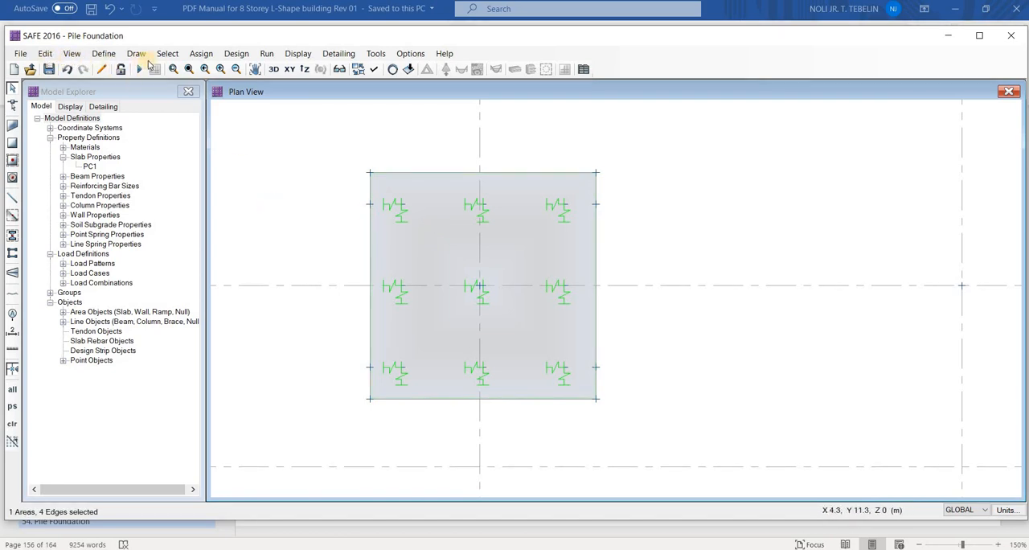
click(201, 54)
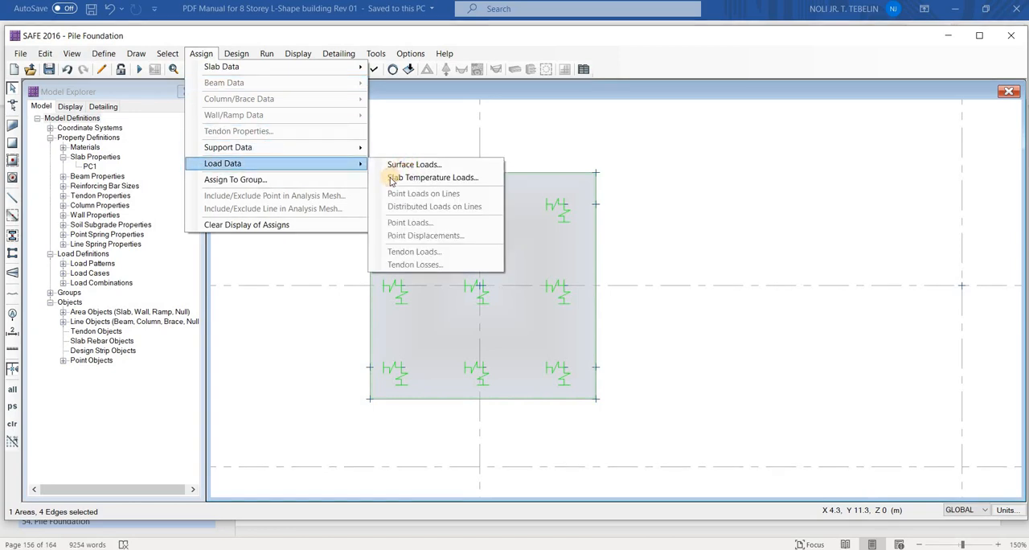
click(400, 164)
drag(417, 151, 71, 122)
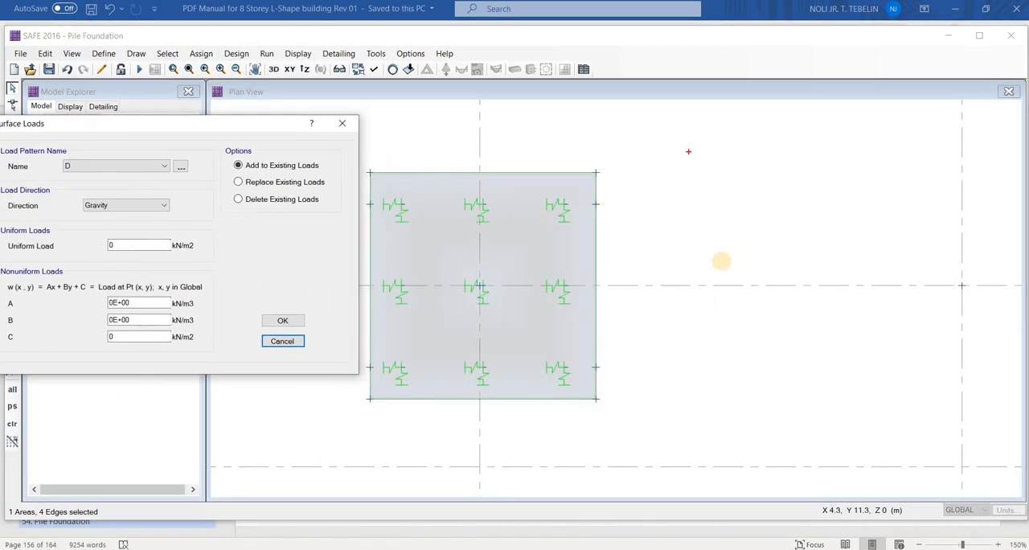
mouse_move(689, 151)
mouse_down()
mouse_move(701, 252)
mouse_move(793, 305)
mouse_move(701, 259)
mouse_up()
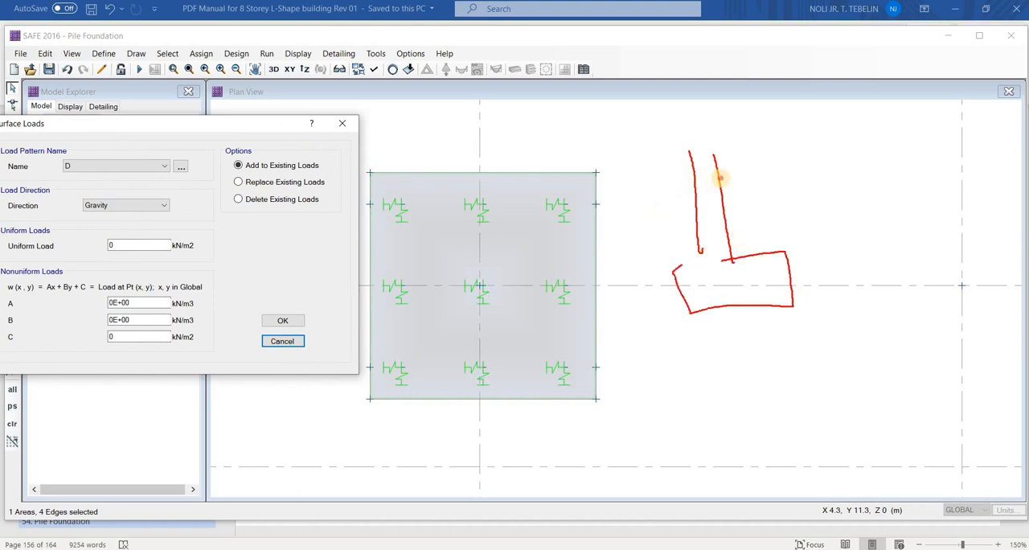
drag(715, 177, 836, 169)
mouse_move(596, 190)
mouse_down()
mouse_move(844, 184)
mouse_move(805, 179)
mouse_up()
mouse_move(797, 188)
mouse_down()
mouse_move(809, 186)
mouse_move(788, 246)
mouse_move(748, 238)
mouse_up()
mouse_move(764, 213)
mouse_down()
mouse_move(741, 229)
mouse_move(727, 214)
mouse_up()
drag(735, 197, 724, 202)
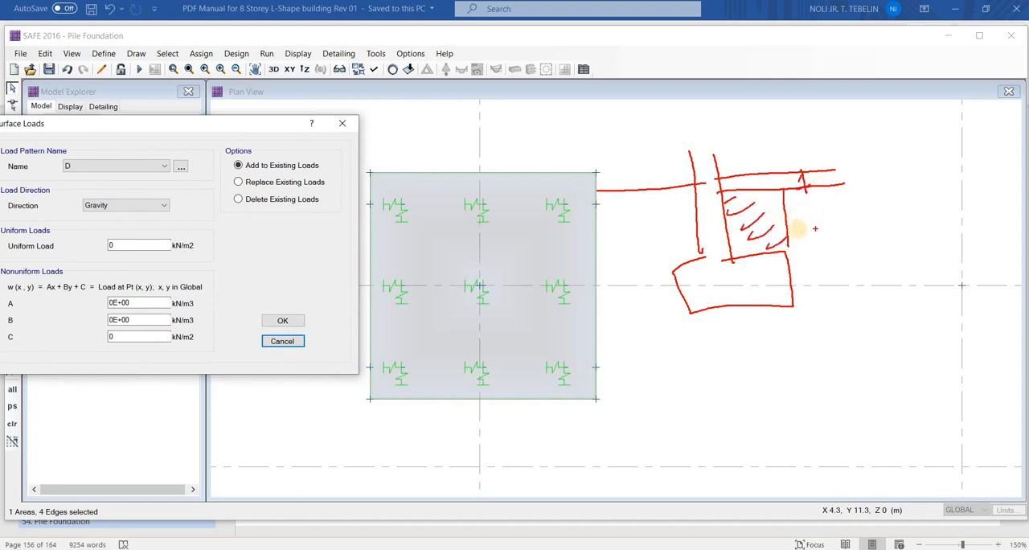
drag(799, 243, 814, 242)
drag(803, 195, 802, 243)
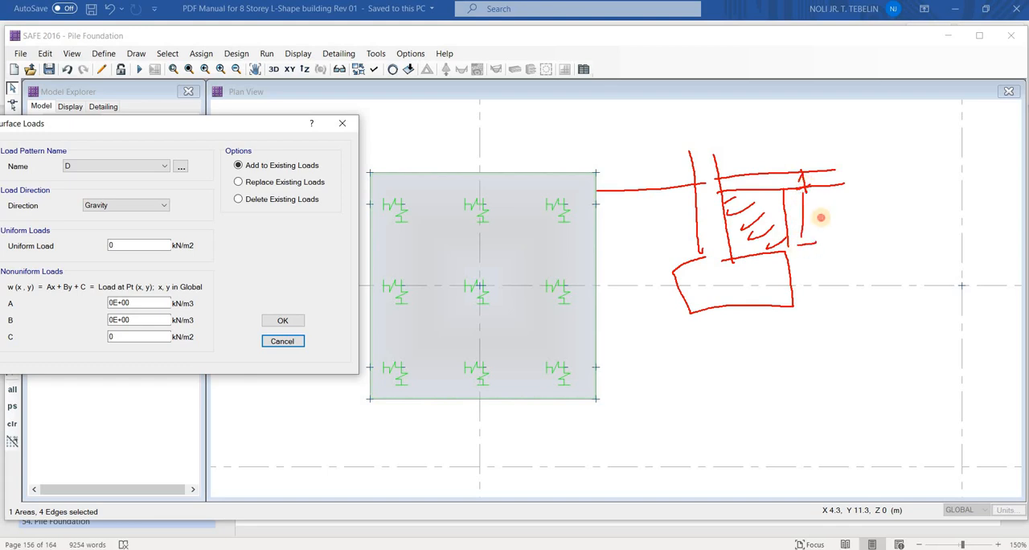
mouse_move(841, 208)
mouse_down()
mouse_move(838, 222)
mouse_move(849, 226)
mouse_move(885, 208)
mouse_up()
drag(882, 204, 894, 229)
drag(922, 217, 928, 217)
drag(925, 214, 937, 229)
mouse_move(945, 207)
mouse_down()
mouse_move(943, 231)
mouse_move(997, 227)
mouse_up()
drag(999, 217, 1005, 207)
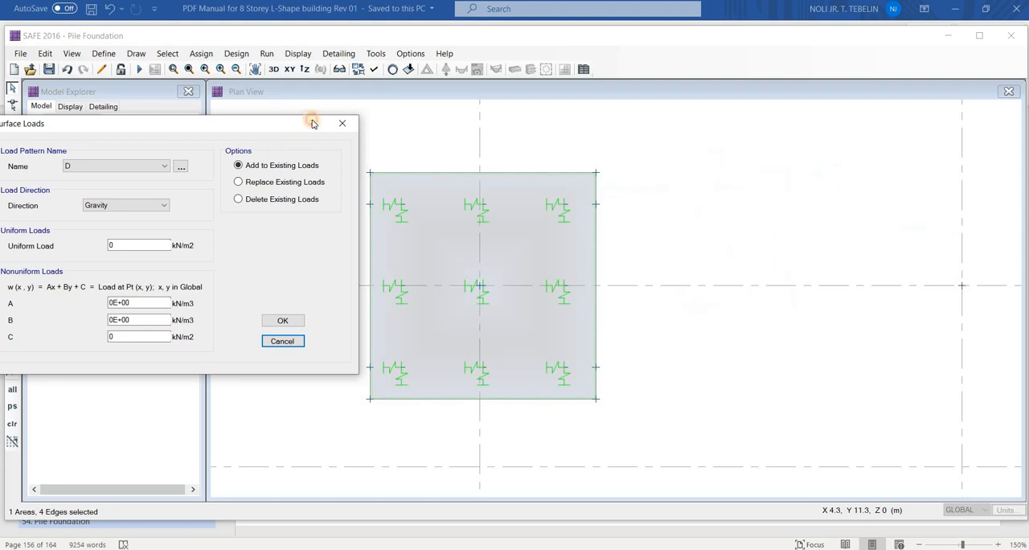
Assign a uniform gravity surface load of 18 kN/m2 to the selected pilecap under the SD load pattern, added to existing loads
drag(293, 123, 321, 116)
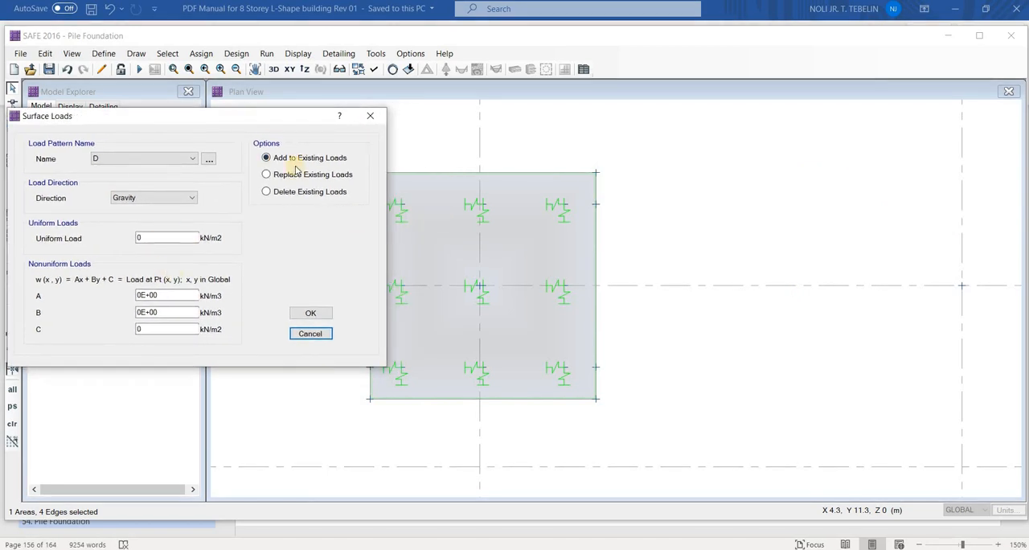
click(139, 159)
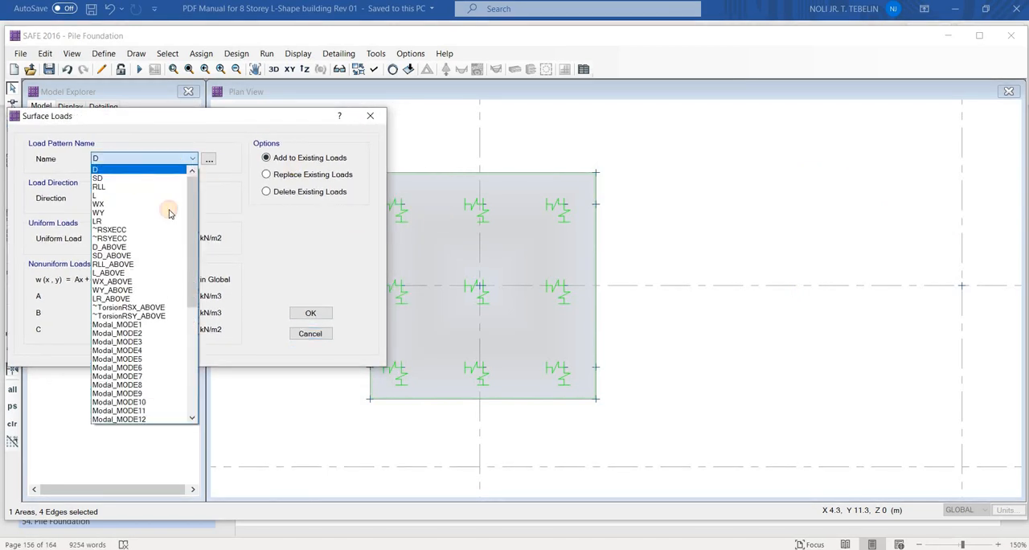
click(138, 180)
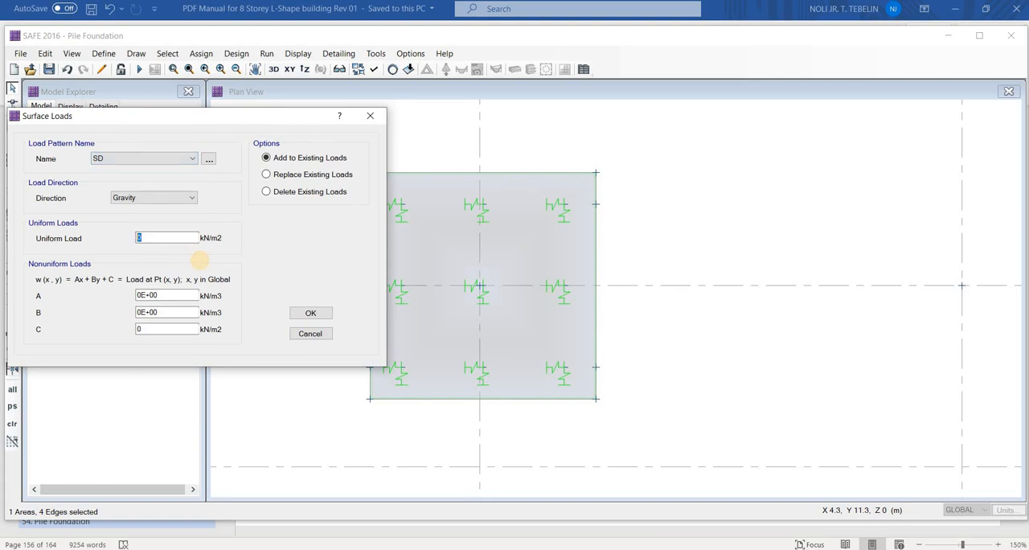
text(18)
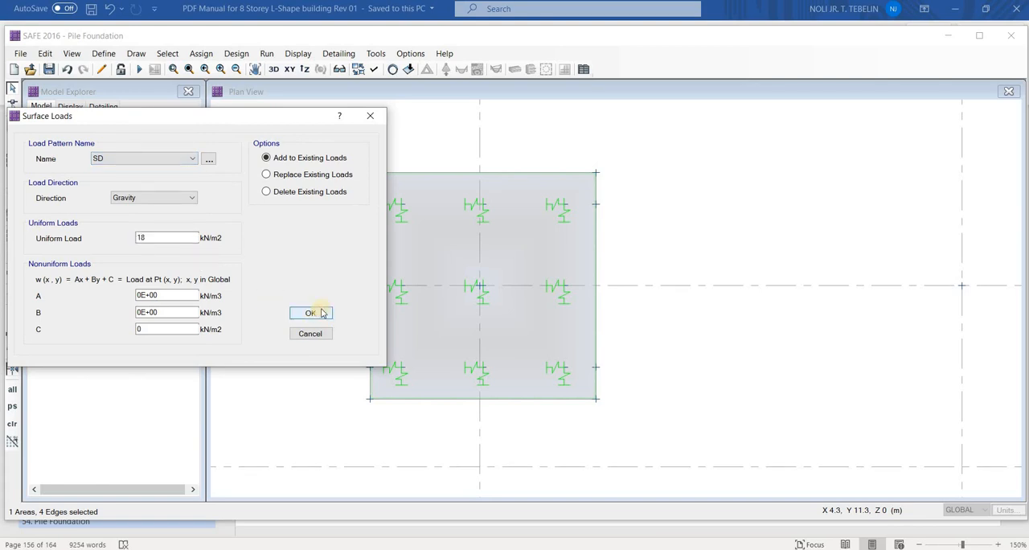
key(Return)
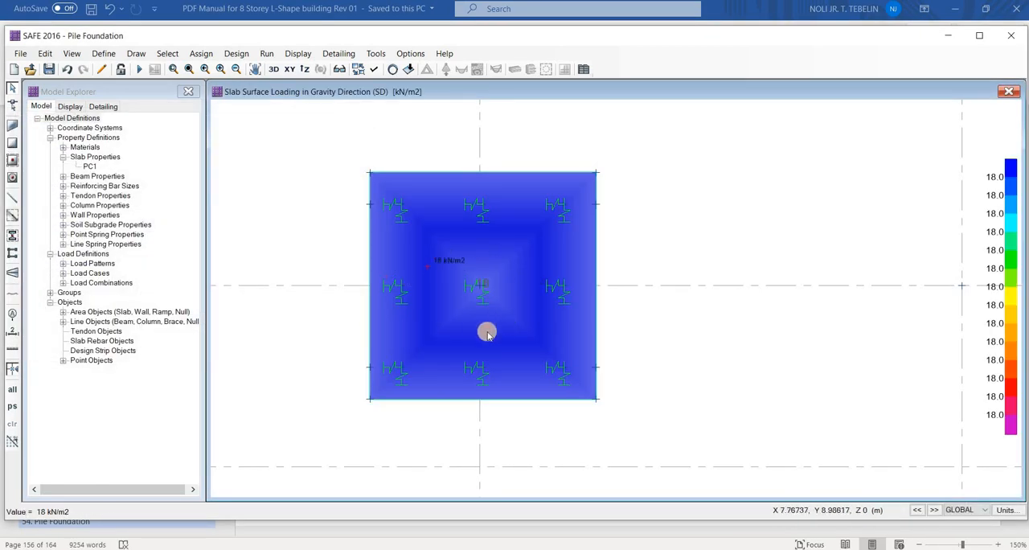
scroll(404, 351, down, 3)
scroll(405, 352, down, 3)
middle_drag(377, 357, 388, 327)
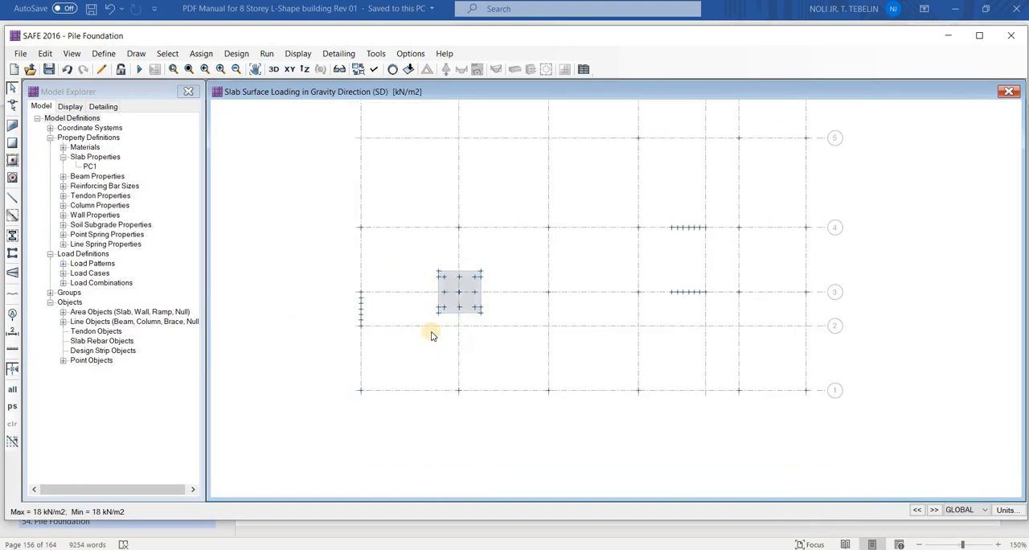
scroll(419, 341, up, 2)
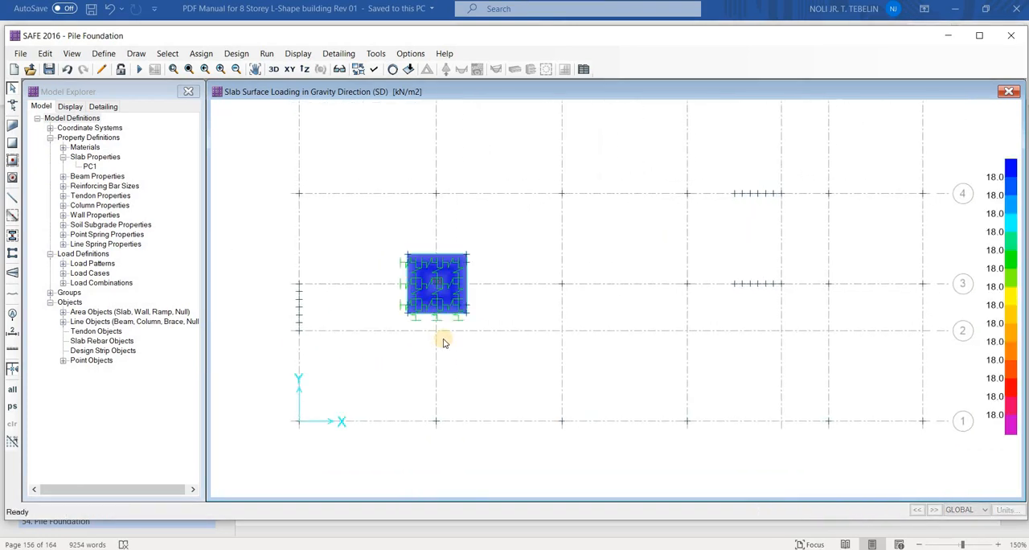
mouse_move(453, 399)
mouse_down()
mouse_move(434, 458)
mouse_move(455, 398)
mouse_up()
mouse_move(593, 399)
mouse_down()
mouse_move(588, 442)
mouse_move(594, 400)
mouse_up()
mouse_move(710, 402)
mouse_down()
mouse_move(668, 410)
mouse_move(731, 391)
mouse_up()
drag(792, 258, 781, 219)
mouse_move(750, 165)
mouse_down()
mouse_move(693, 187)
mouse_move(798, 164)
mouse_up()
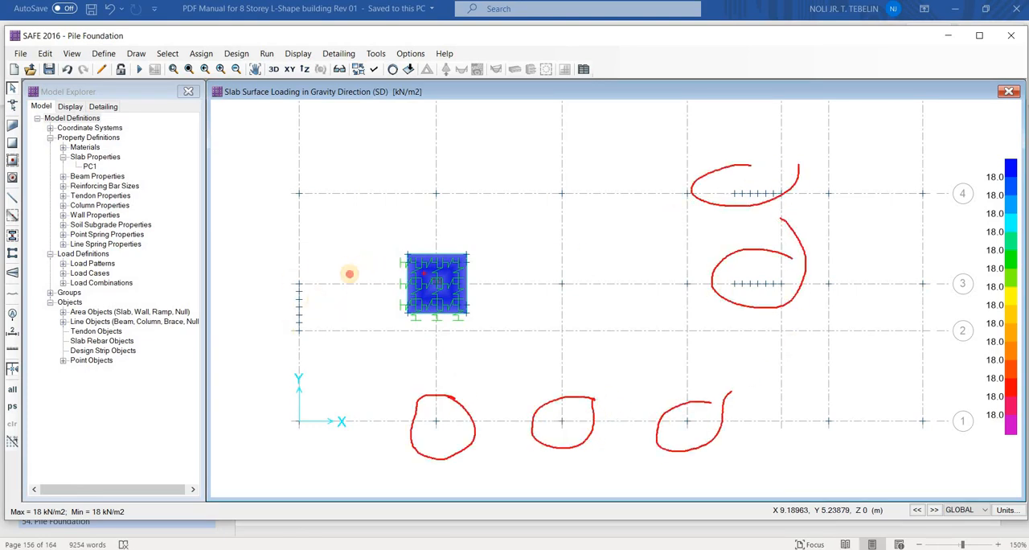
drag(447, 172, 467, 160)
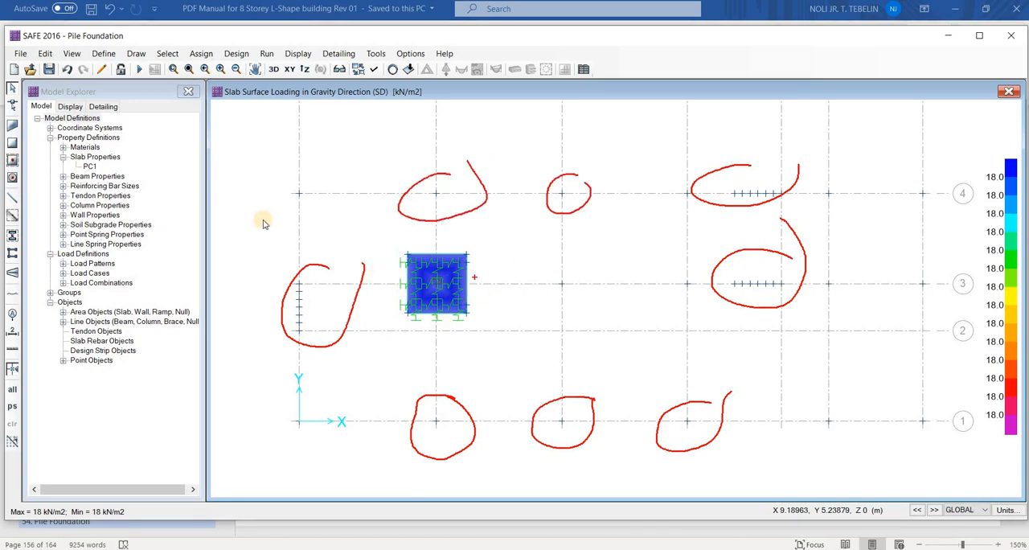
key(Escape)
Review the names and types of the defined load patterns, then close the list without changes
click(104, 58)
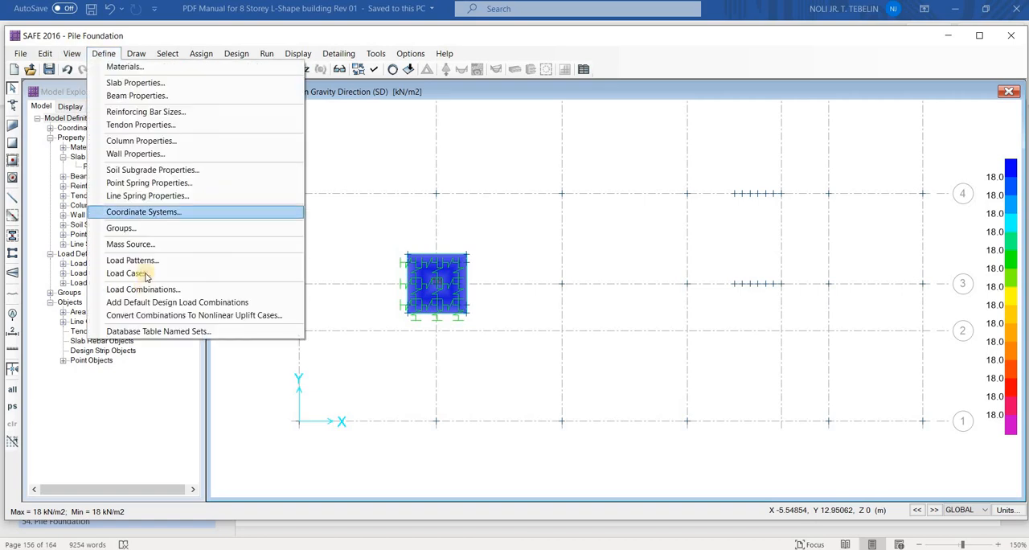
click(294, 261)
scroll(302, 304, down, 4)
scroll(301, 304, up, 4)
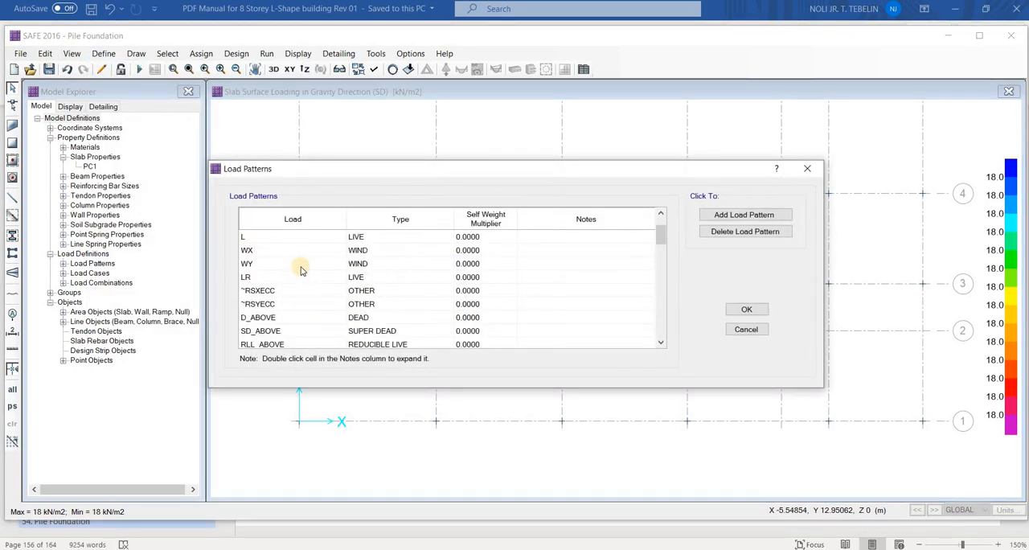
scroll(300, 304, down, 4)
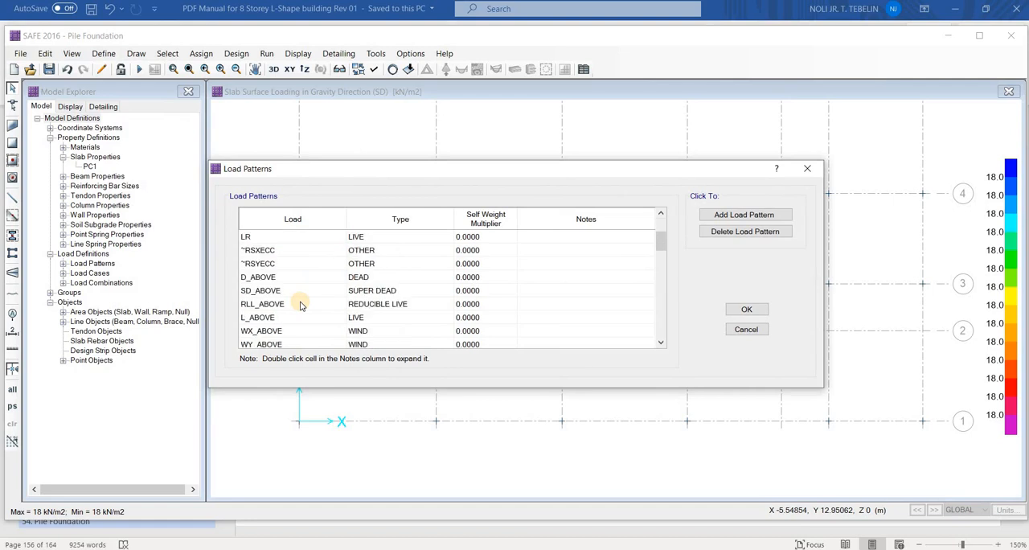
scroll(294, 299, up, 3)
scroll(292, 297, down, 2)
key(Escape)
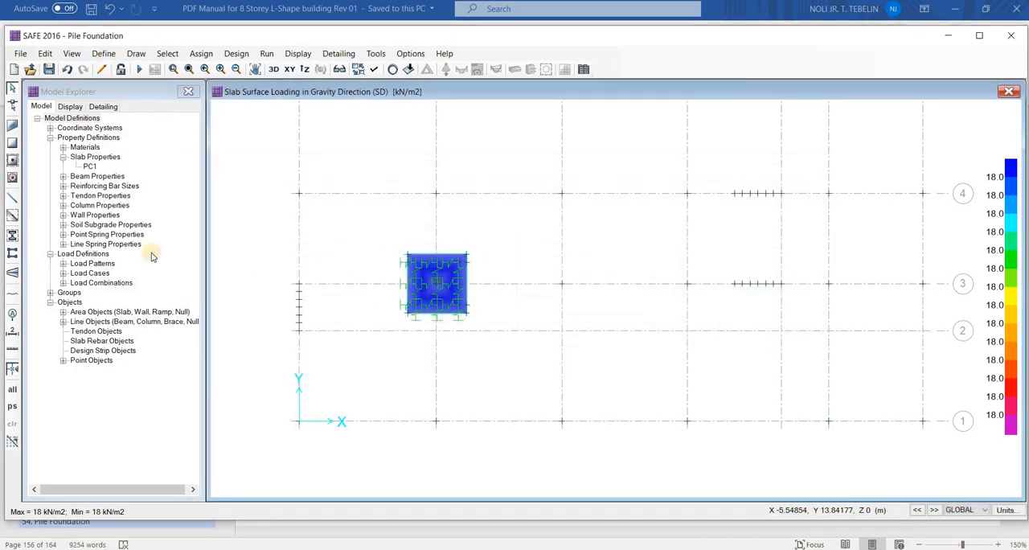
Open the load combinations, check the definition of A3: D + H + F + (Lr or R), and look through the rest of the list
key(alt+d)
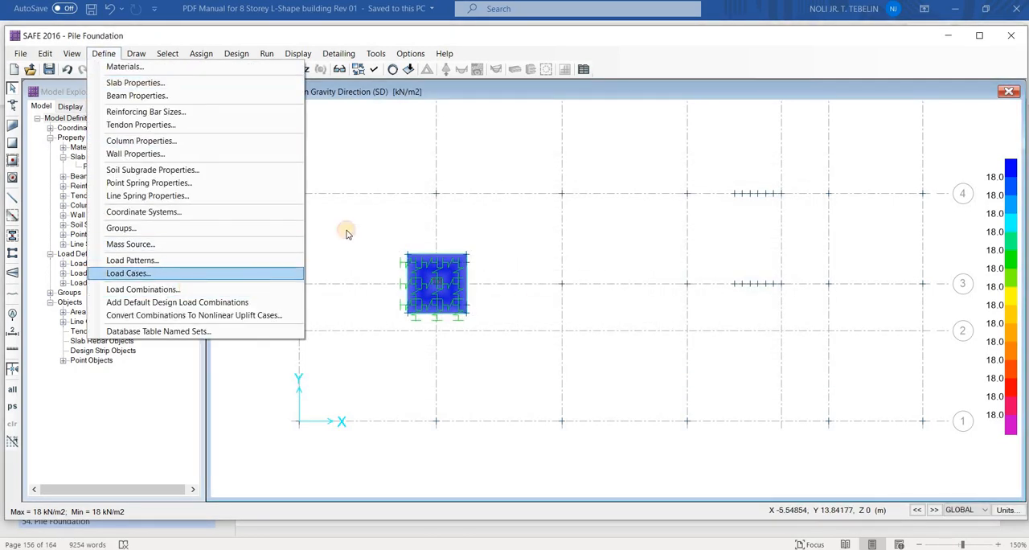
key(Return)
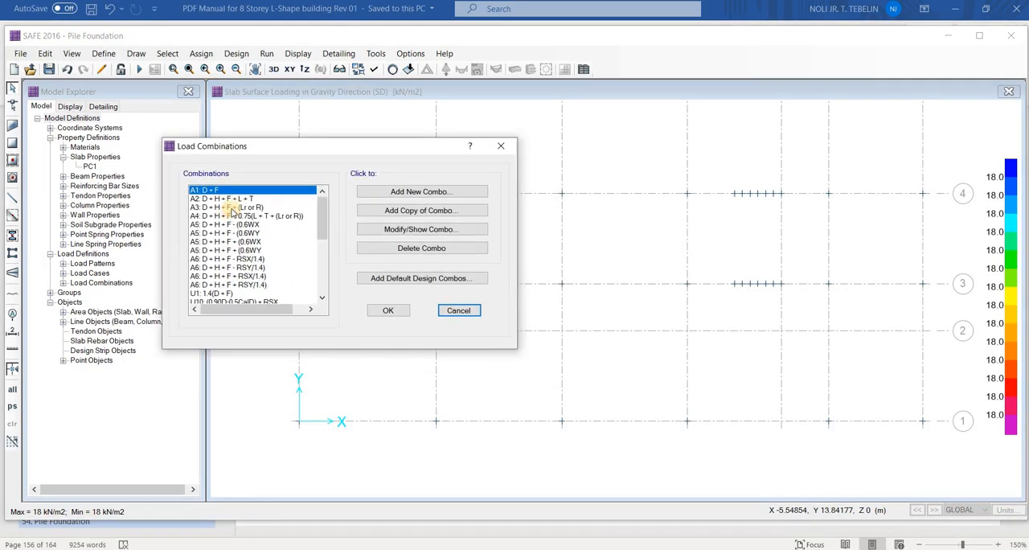
click(233, 199)
click(233, 207)
click(420, 229)
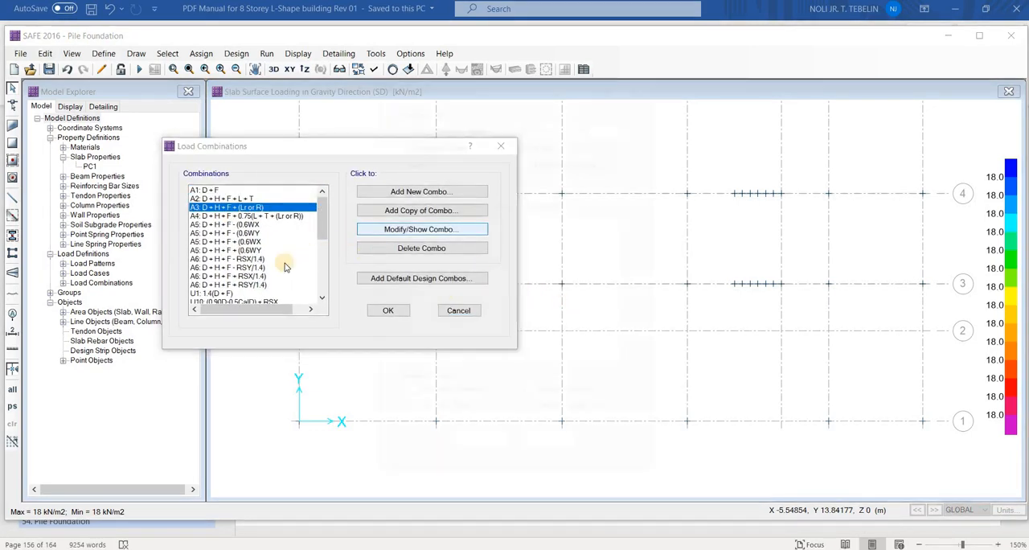
key(Escape)
scroll(225, 258, down, 2)
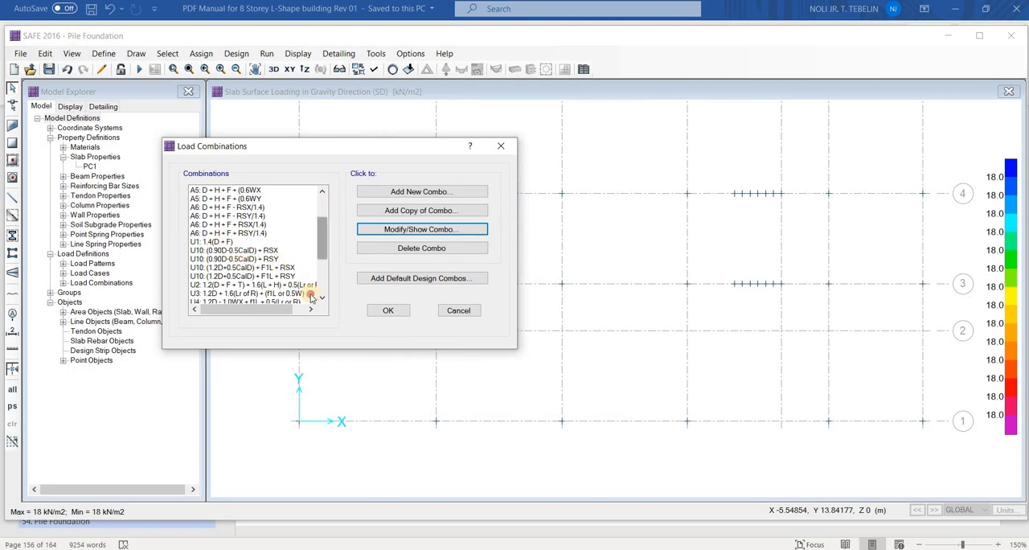
scroll(308, 295, down, 3)
scroll(313, 245, up, 2)
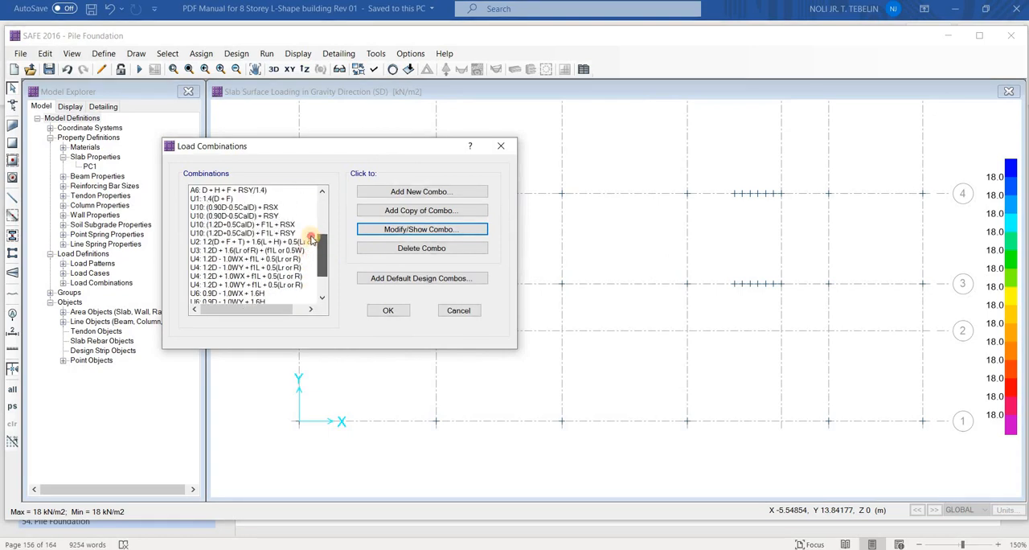
scroll(312, 239, up, 4)
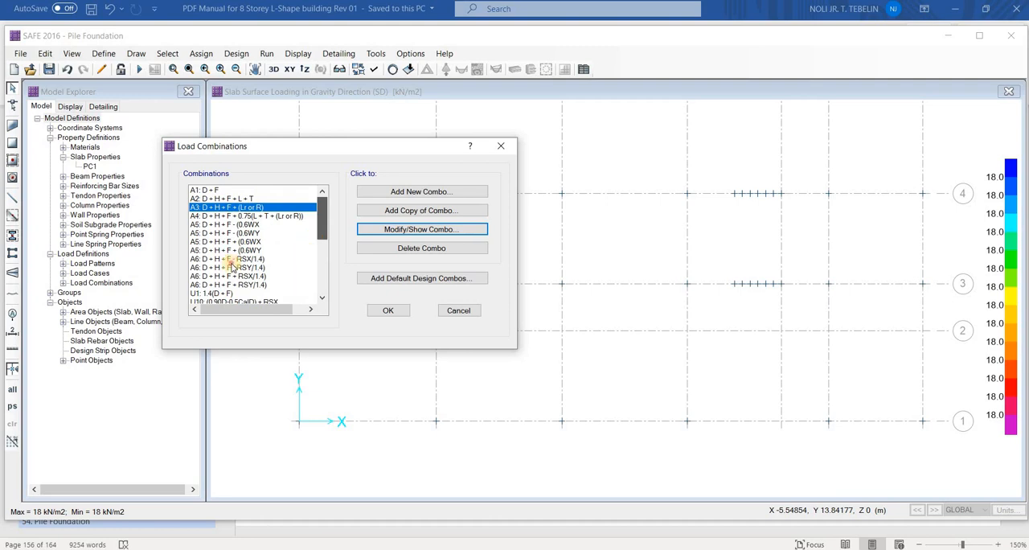
Go through the service combinations A1 to A6, the ultimate U combinations and the wind drift combinations, and close the list
drag(231, 267, 257, 252)
click(259, 266)
click(272, 260)
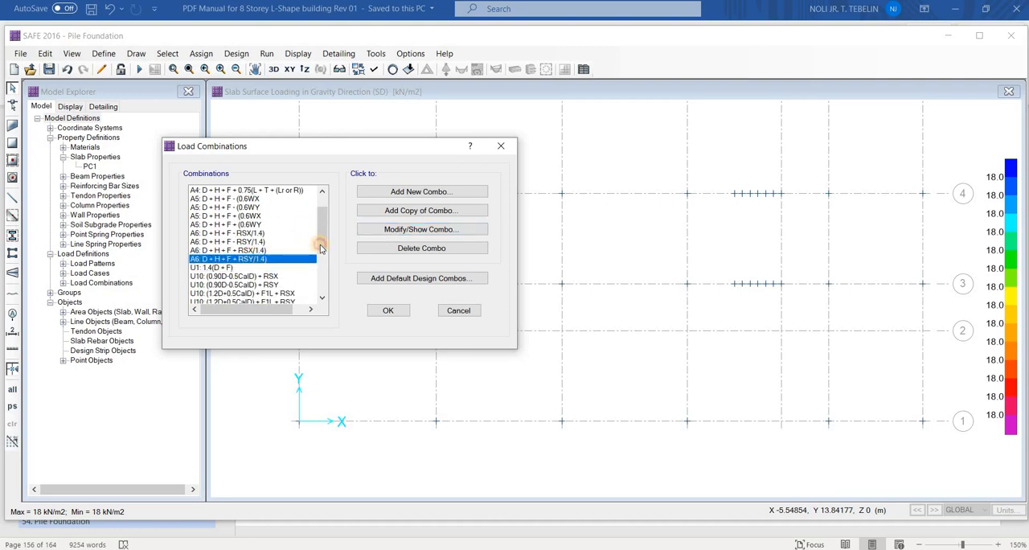
click(219, 233)
drag(321, 242, 324, 262)
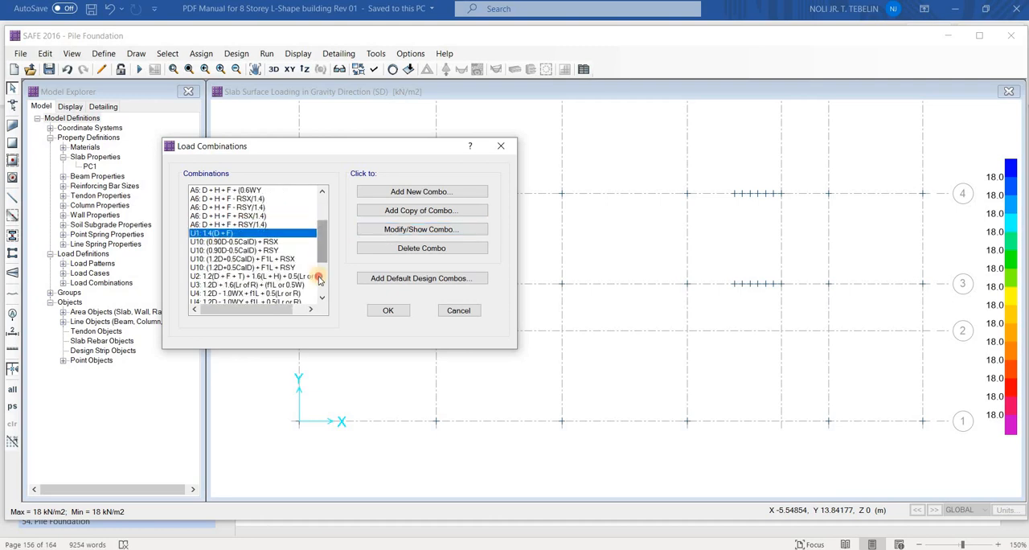
scroll(265, 281, down, 3)
click(259, 293)
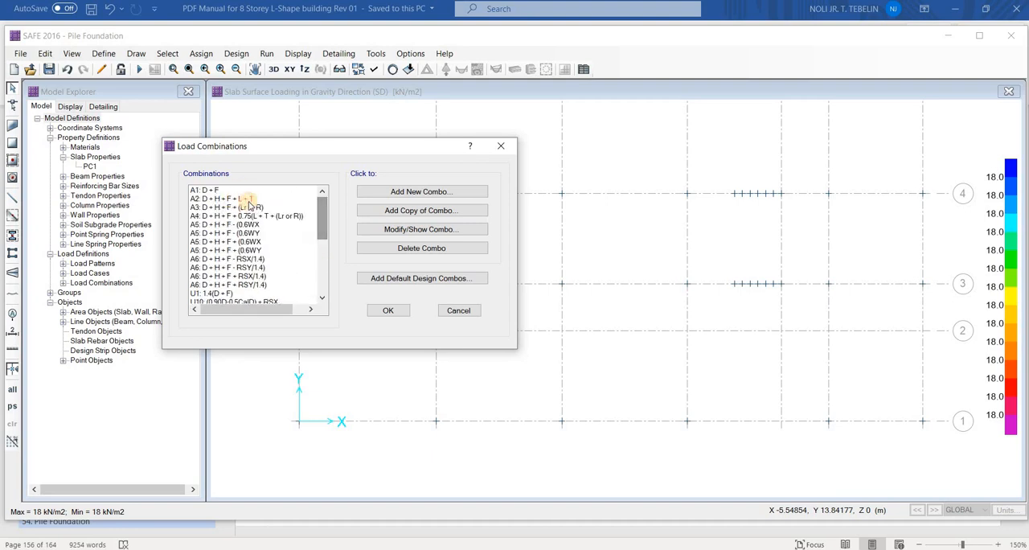
click(239, 190)
click(247, 207)
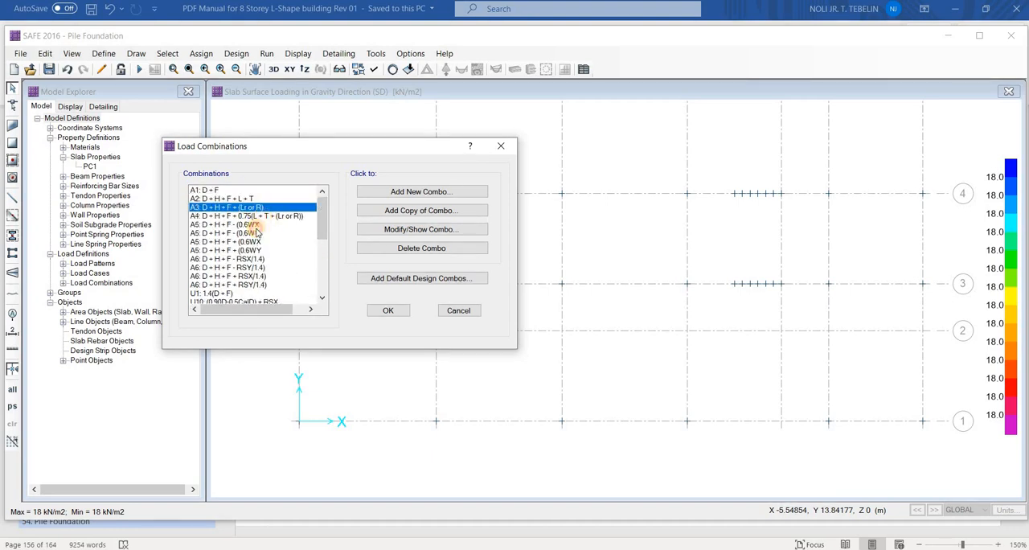
click(296, 216)
click(313, 225)
click(312, 250)
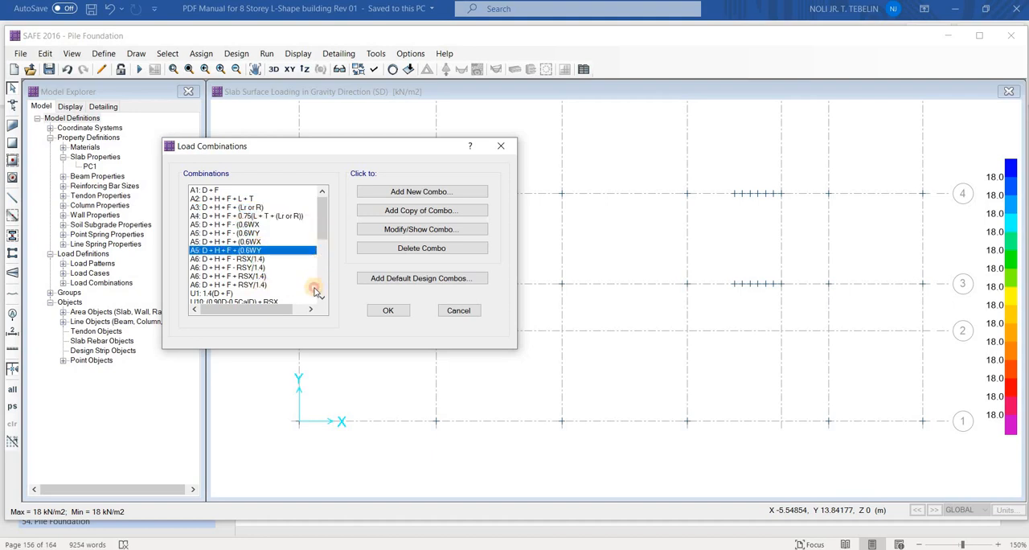
drag(321, 234, 314, 292)
click(271, 293)
click(283, 283)
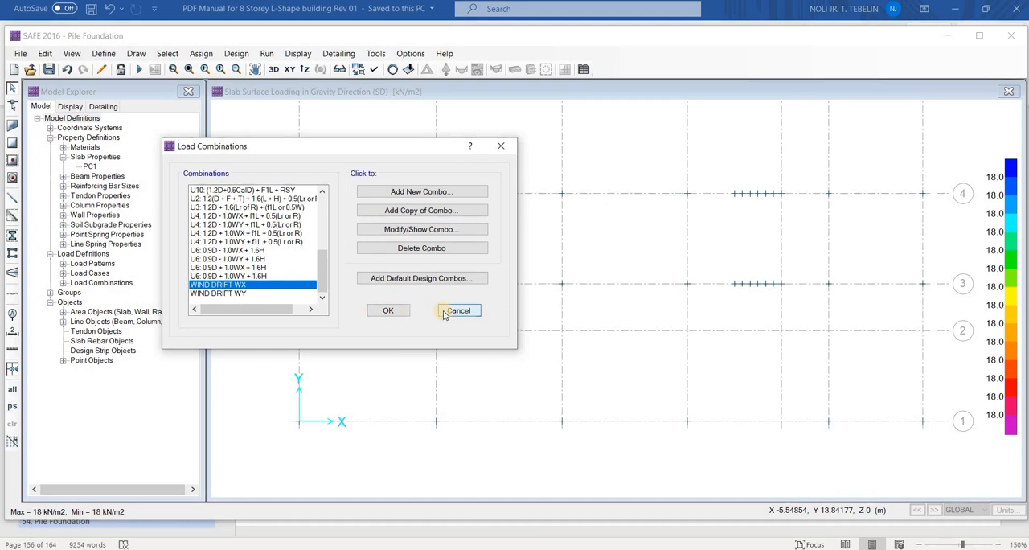
click(389, 312)
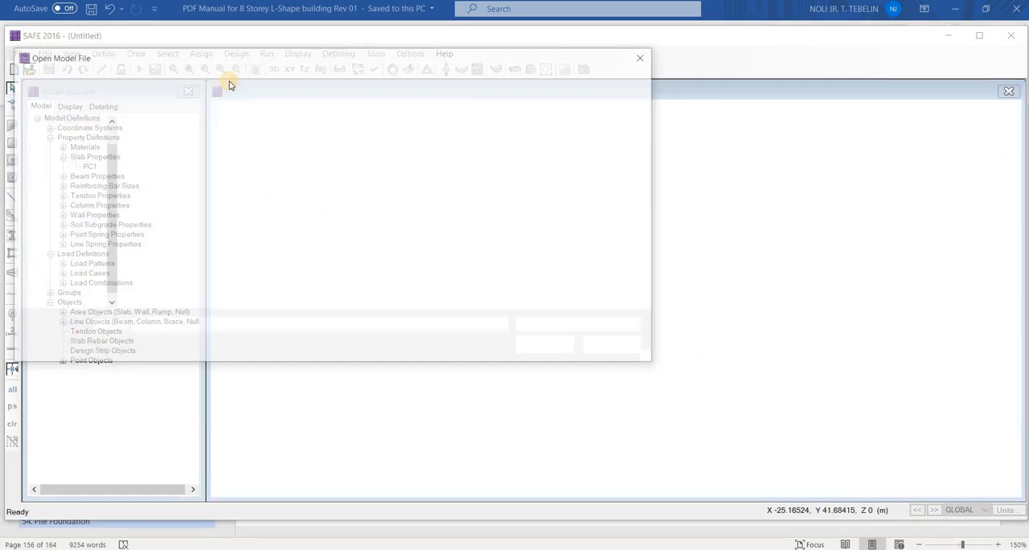
Open the model "8 Storey L shape bldg - Pile Foundation Rev 00" from the "Model - Foundation" folder
key(alt+Up)
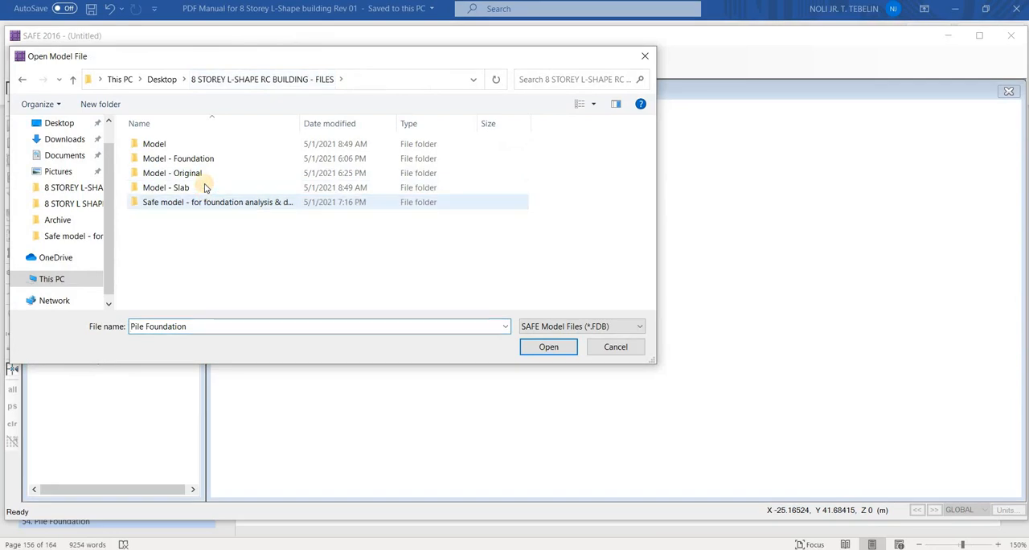
click(202, 187)
double_click(242, 160)
click(286, 161)
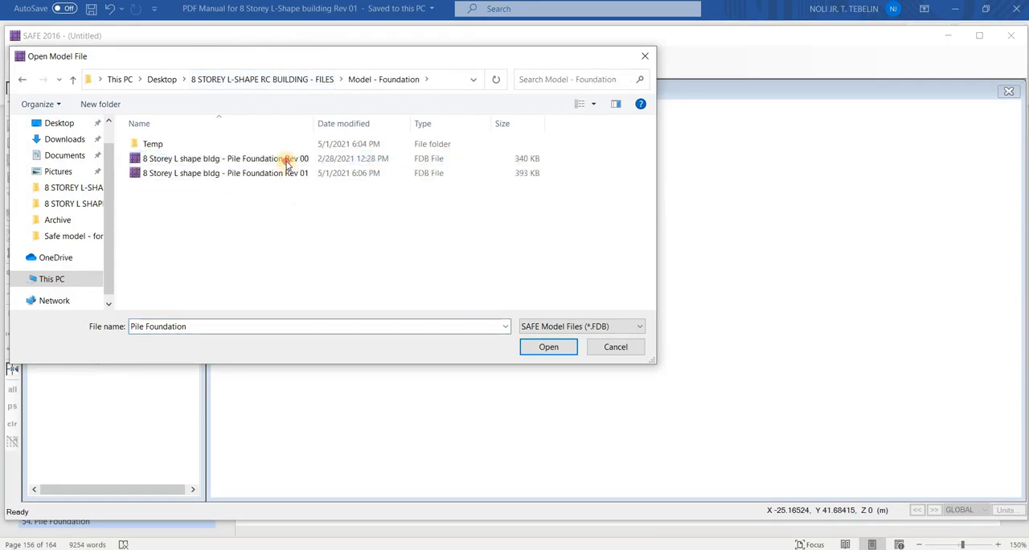
click(536, 347)
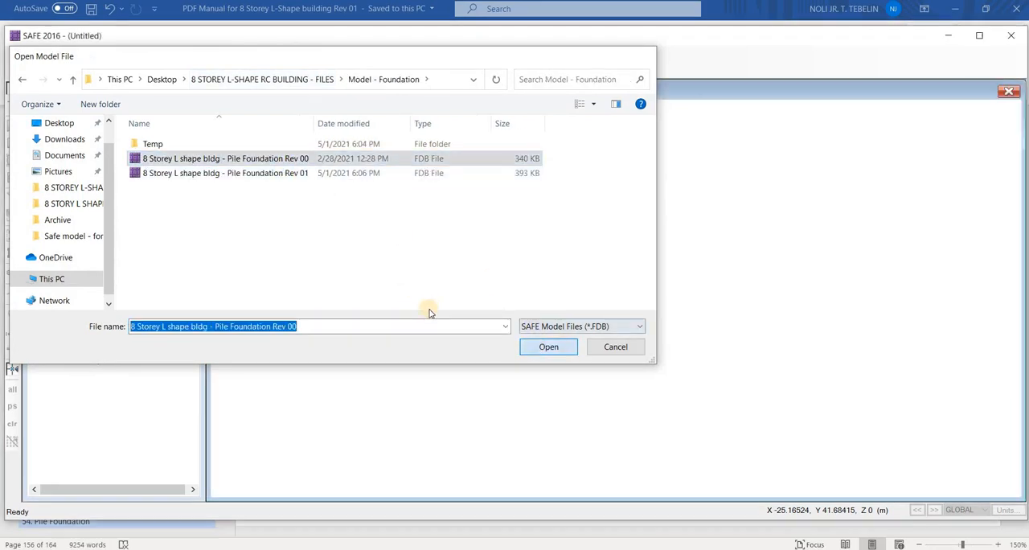
middle_drag(480, 210, 420, 190)
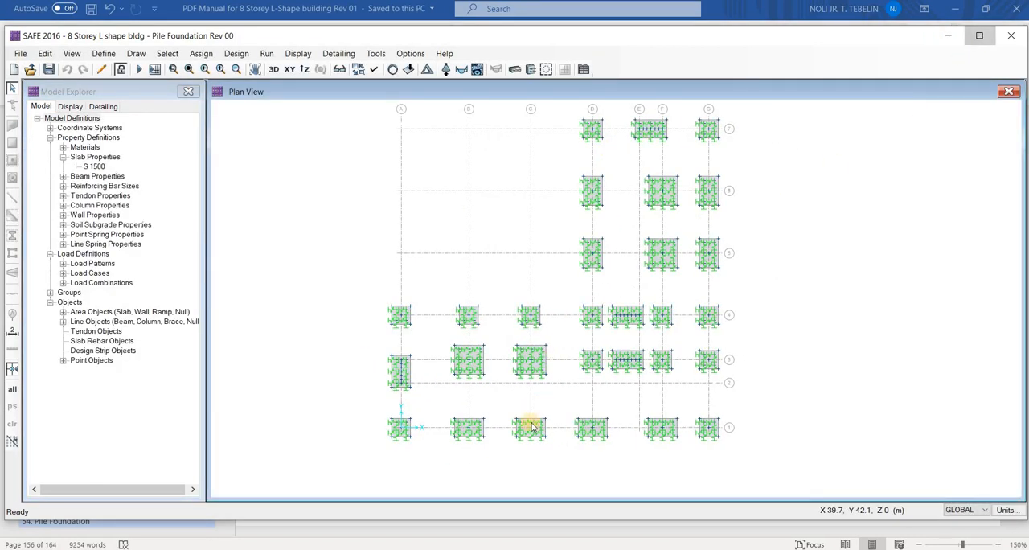
Examine the type, included combinations and scale factors of the SERVICE LOAD ENVELOPE combination, and close it without changes
scroll(405, 392, up, 5)
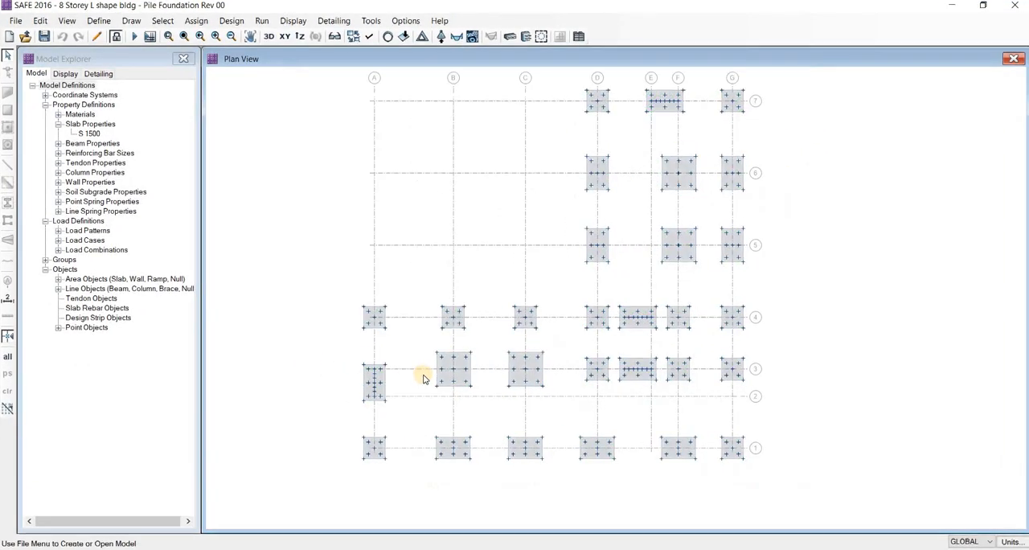
click(97, 23)
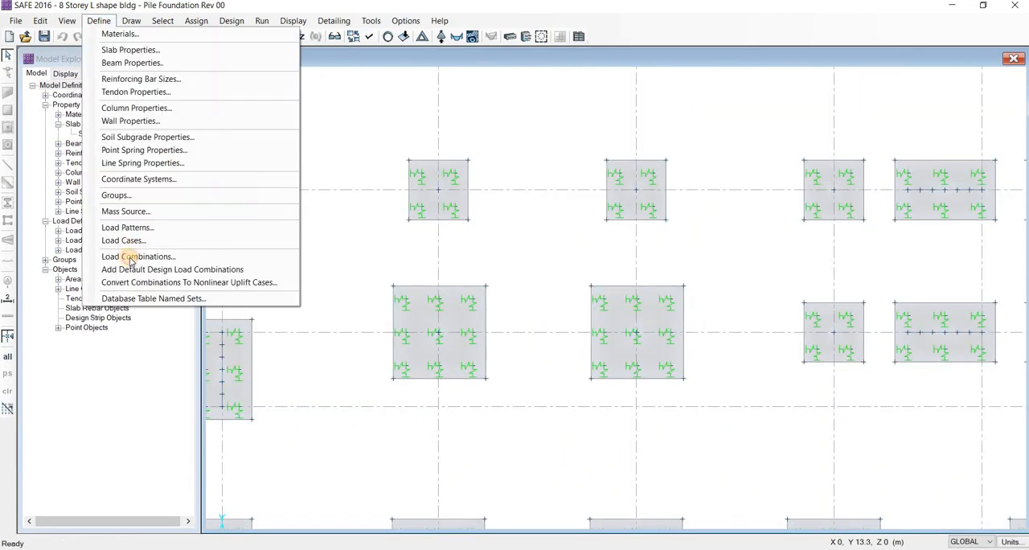
click(133, 256)
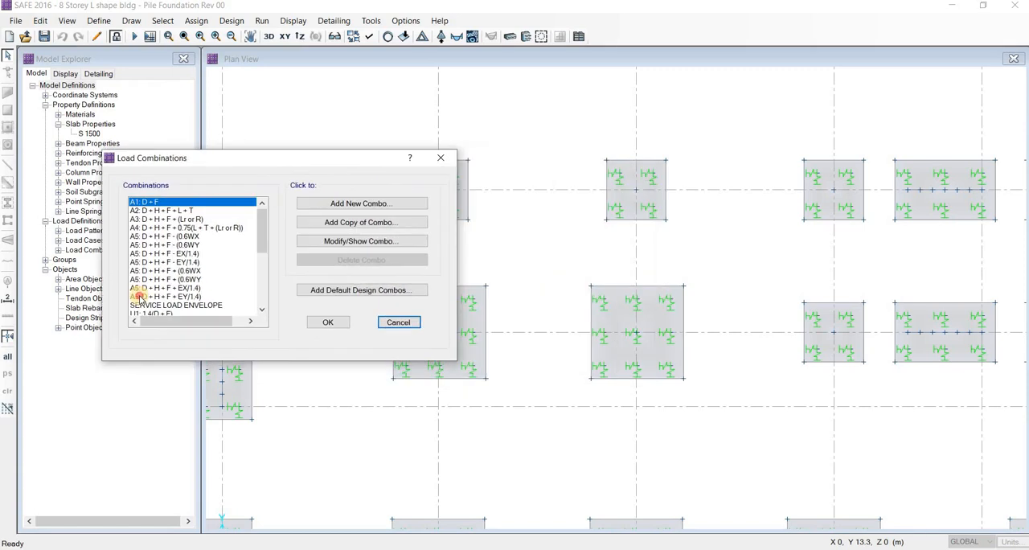
click(138, 297)
click(148, 301)
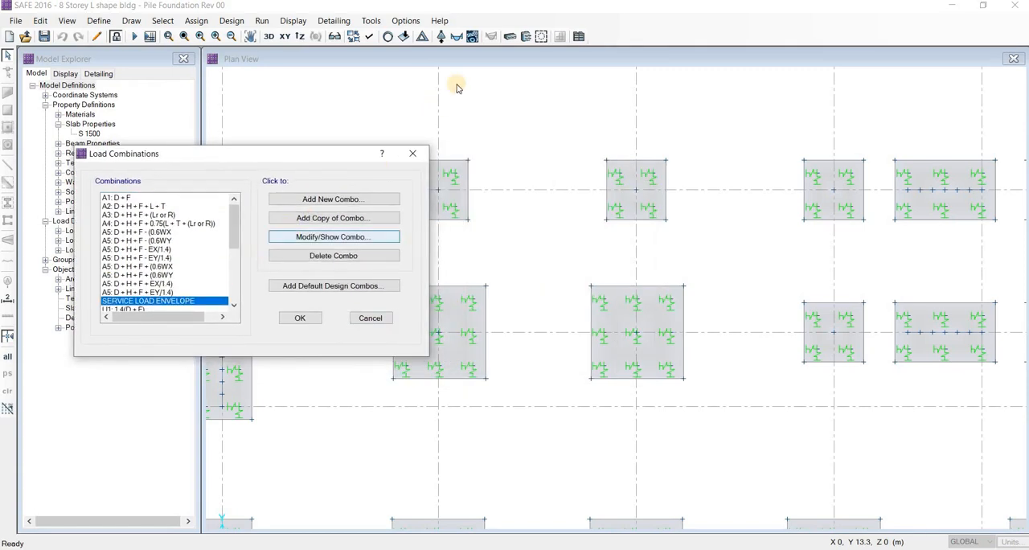
click(333, 236)
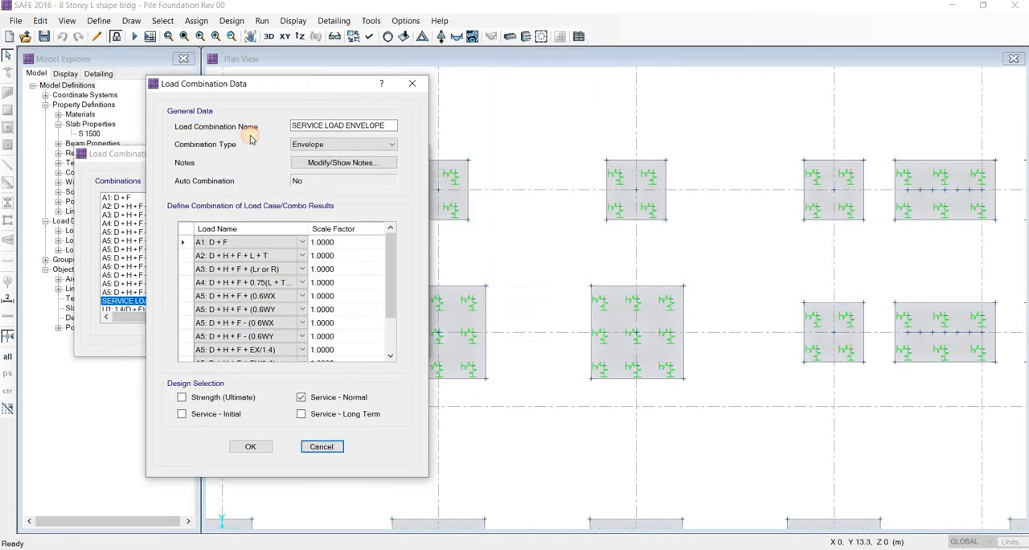
drag(334, 84, 251, 77)
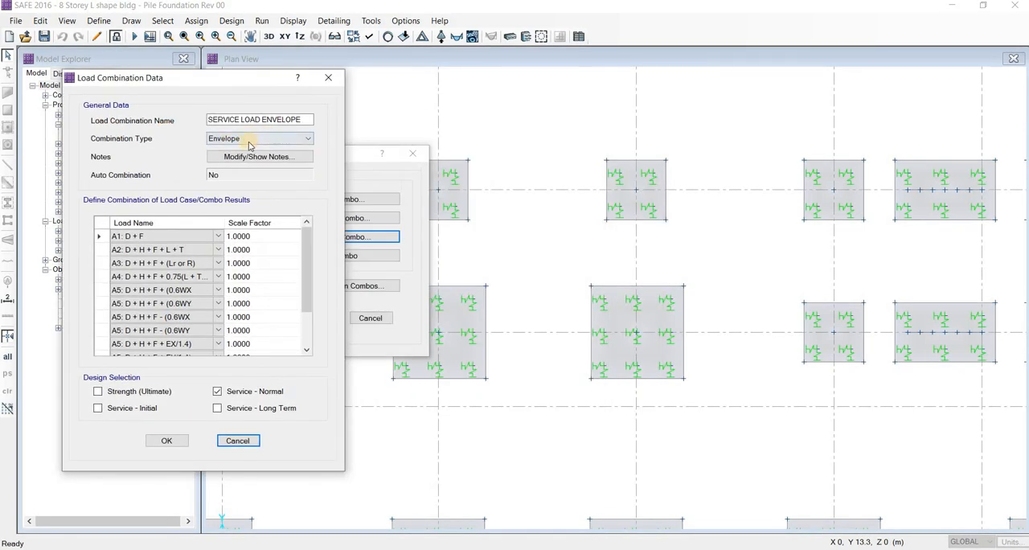
click(251, 141)
click(303, 274)
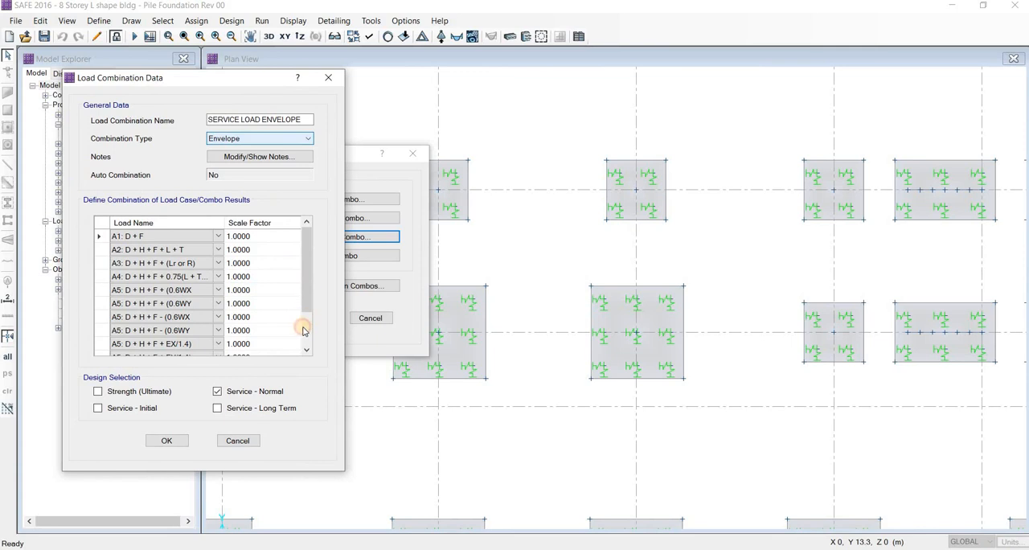
click(239, 440)
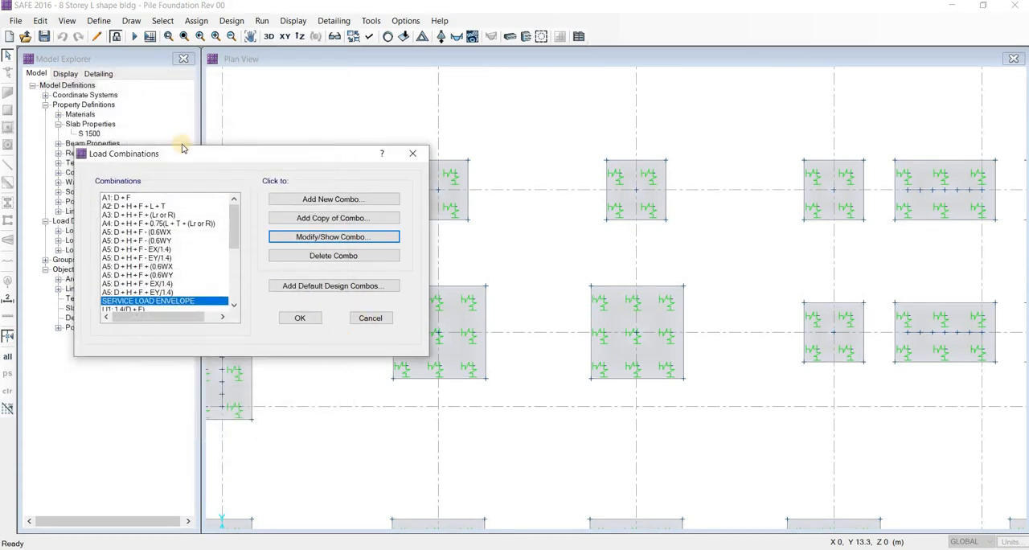
key(Escape)
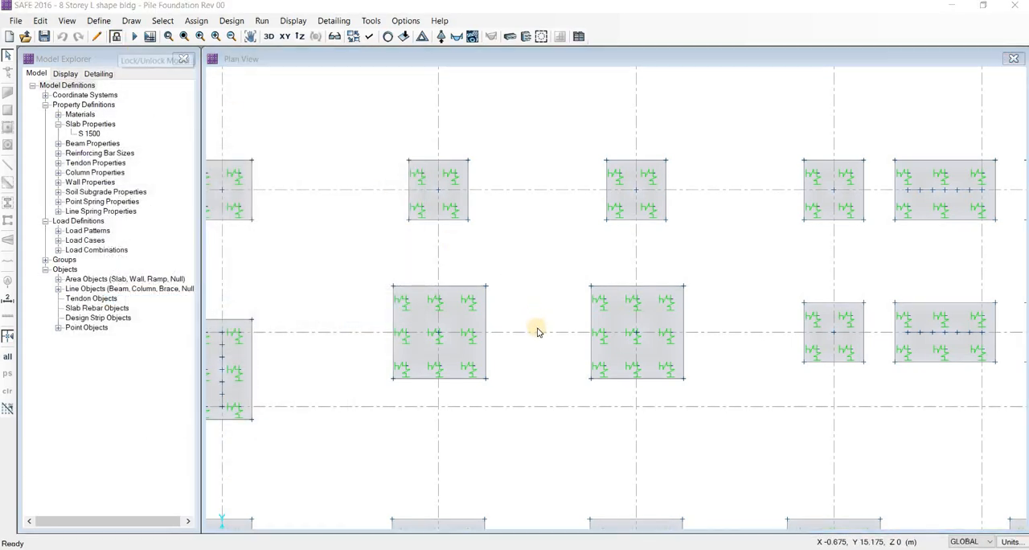
Unlock the model and rerun the analysis, switching to the Word manual and back to SAFE in the meantime
click(541, 333)
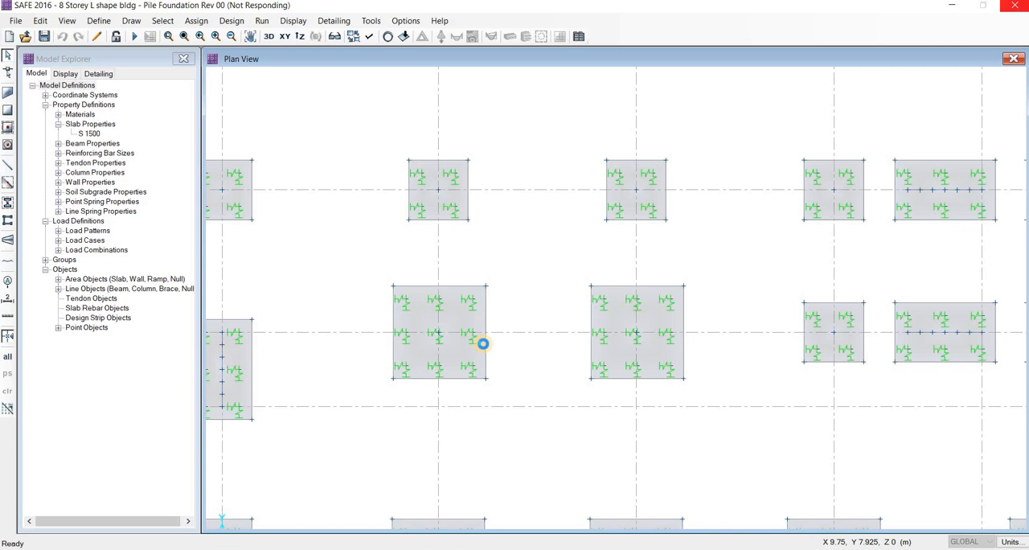
key(alt+Tab)
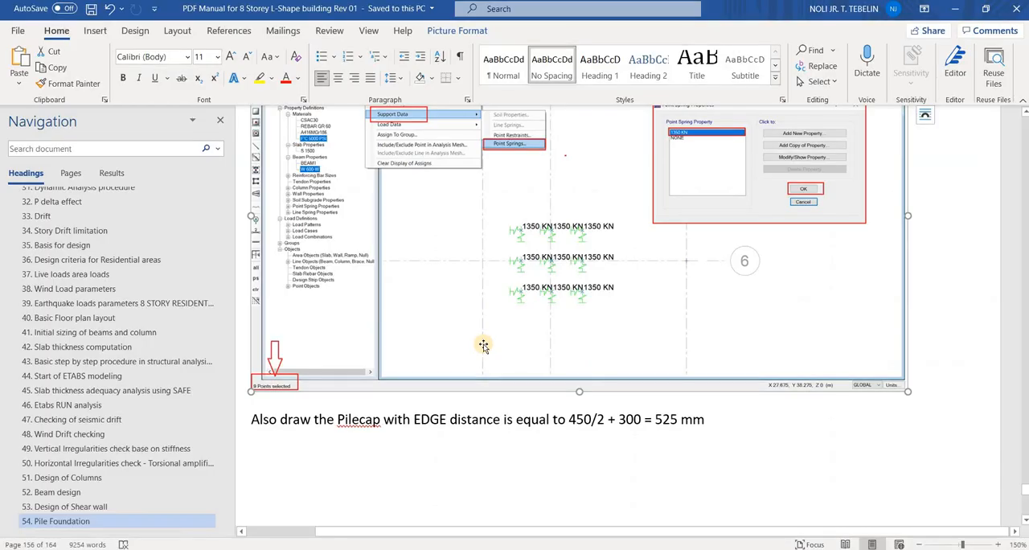
click(479, 422)
key(alt+Tab)
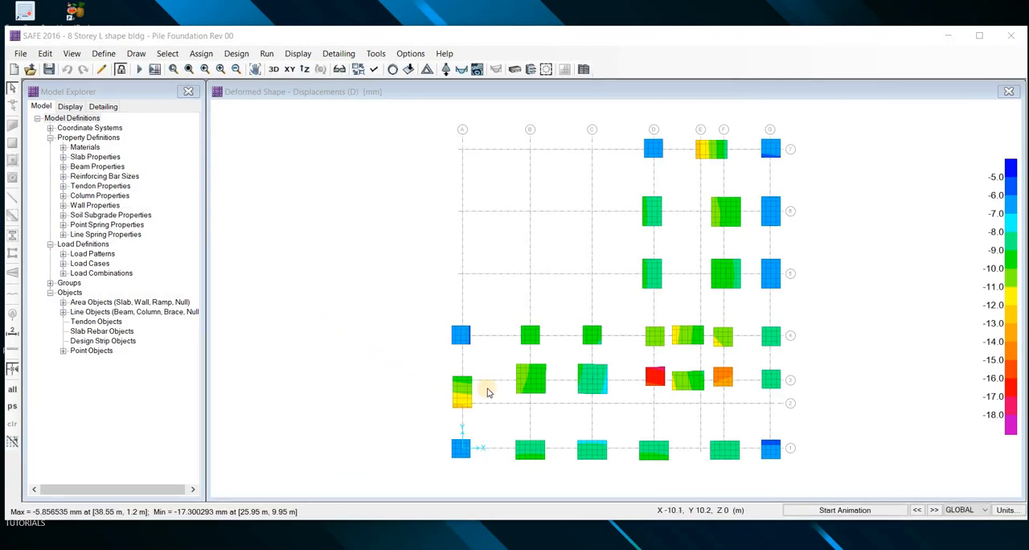
Examine the displacement contours for load case D on the pilecaps around grids 3 and 4
middle_drag(533, 392, 466, 343)
scroll(459, 304, up, 2)
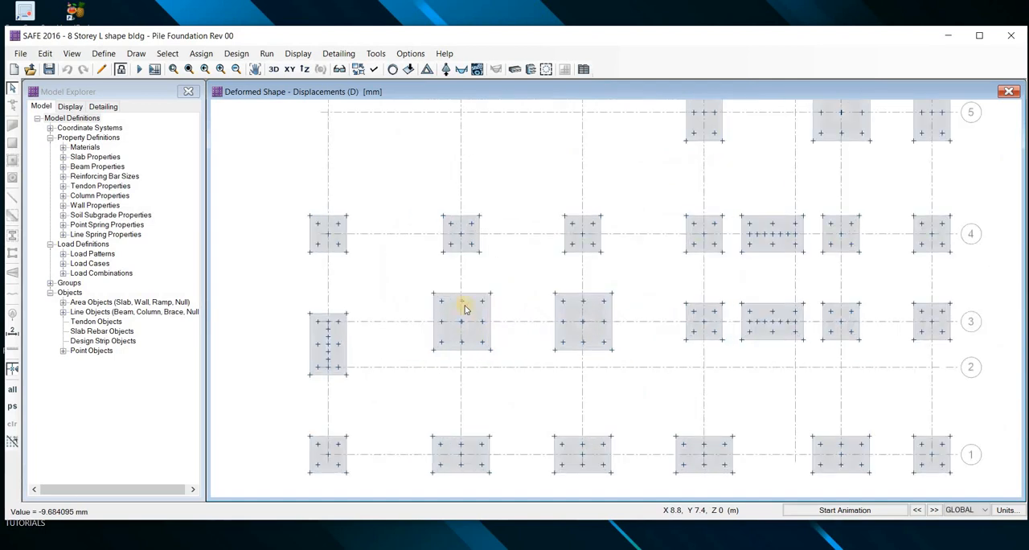
scroll(354, 217, up, 2)
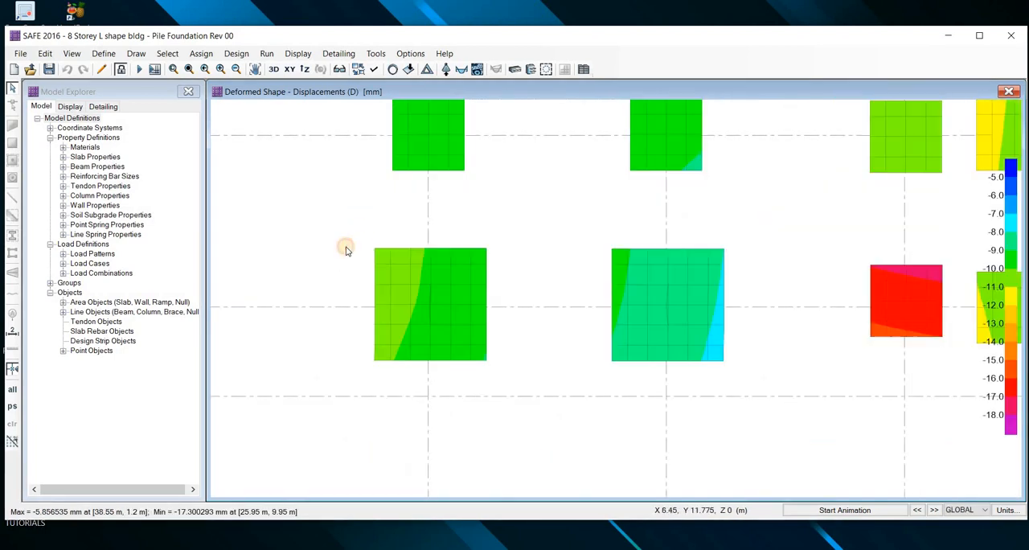
middle_drag(344, 246, 347, 290)
scroll(394, 249, down, 2)
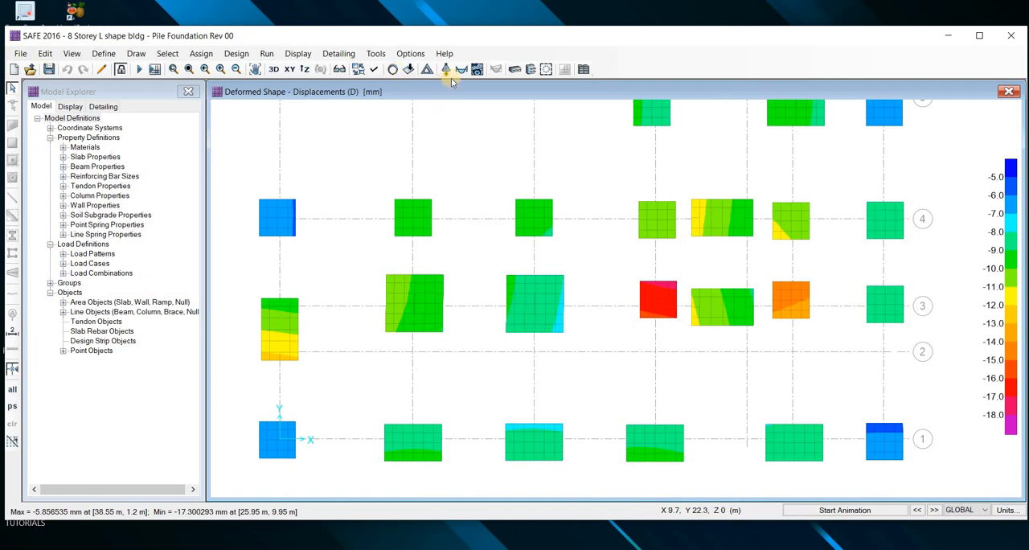
Display the tabulated Fz point reactions for the maximum of the SERVICE LOAD ENVELOPE combination, keeping the reactions dialog clear of the pilecaps
click(445, 70)
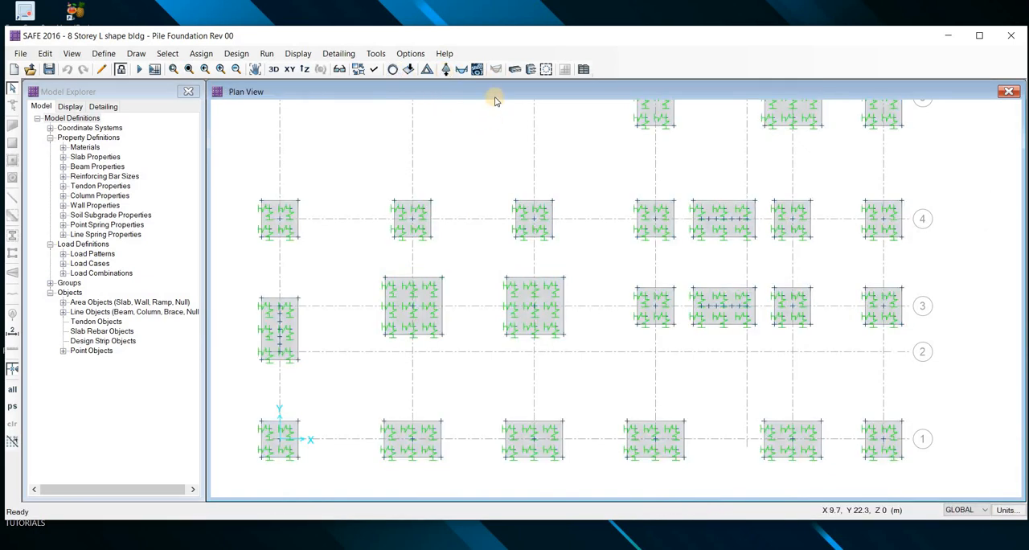
drag(495, 96, 644, 93)
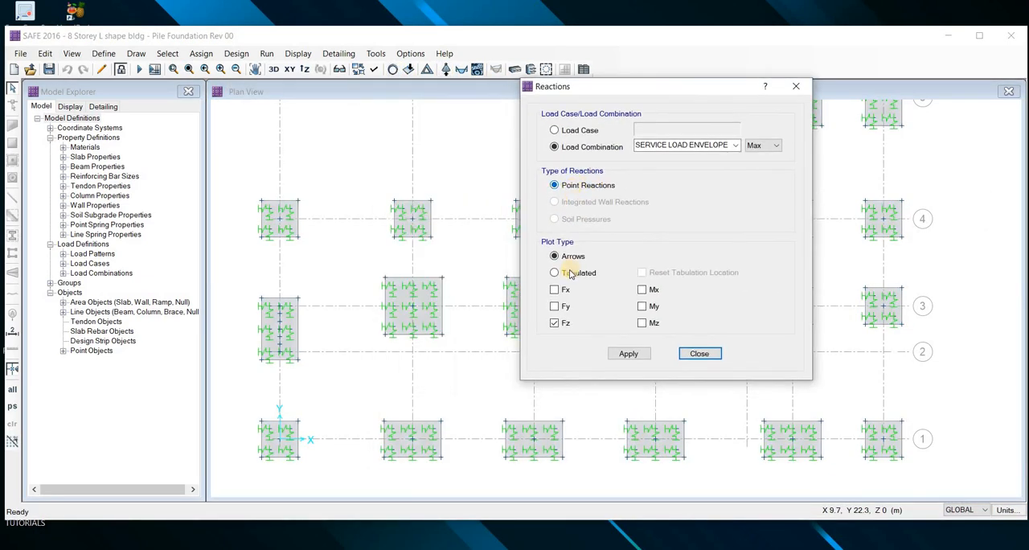
click(556, 273)
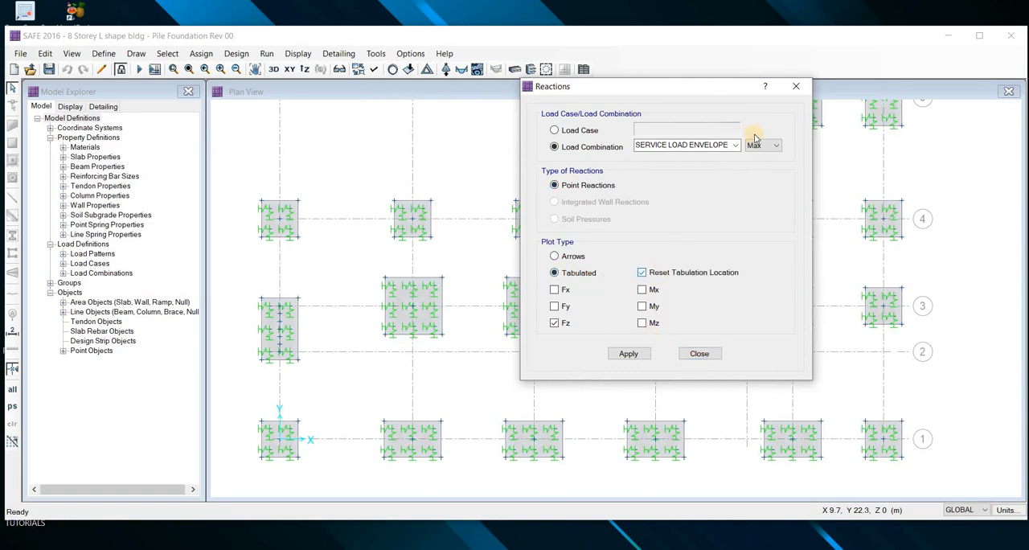
click(731, 145)
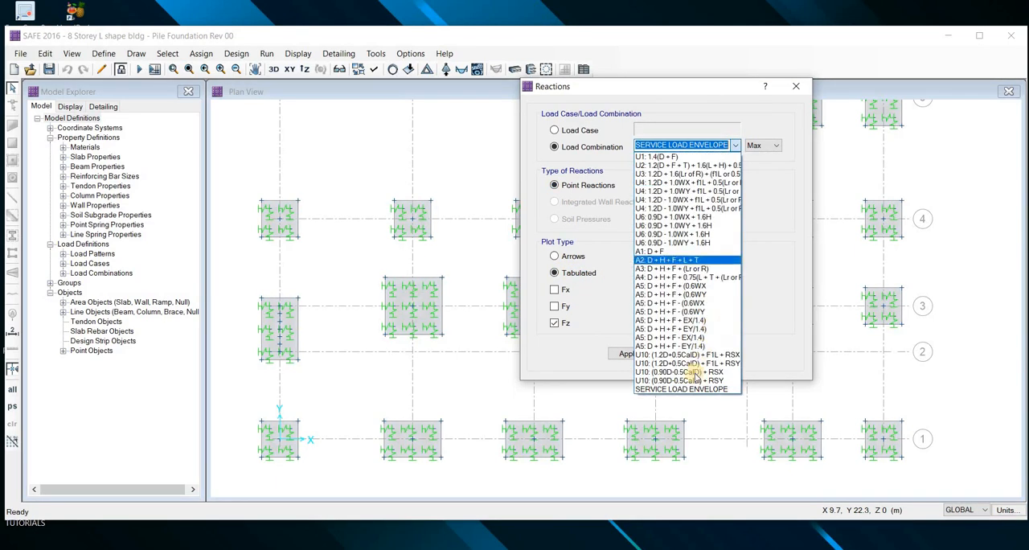
click(694, 389)
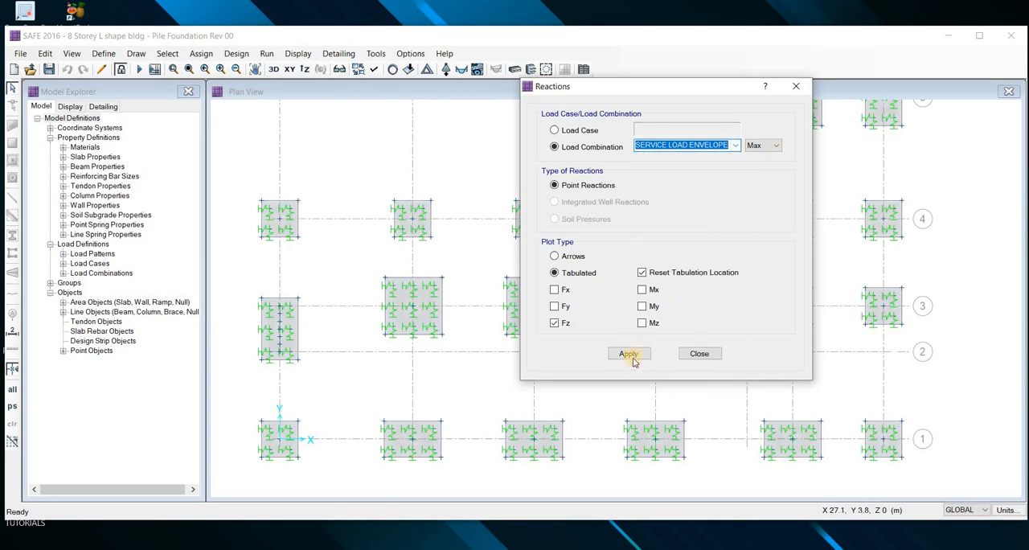
click(629, 353)
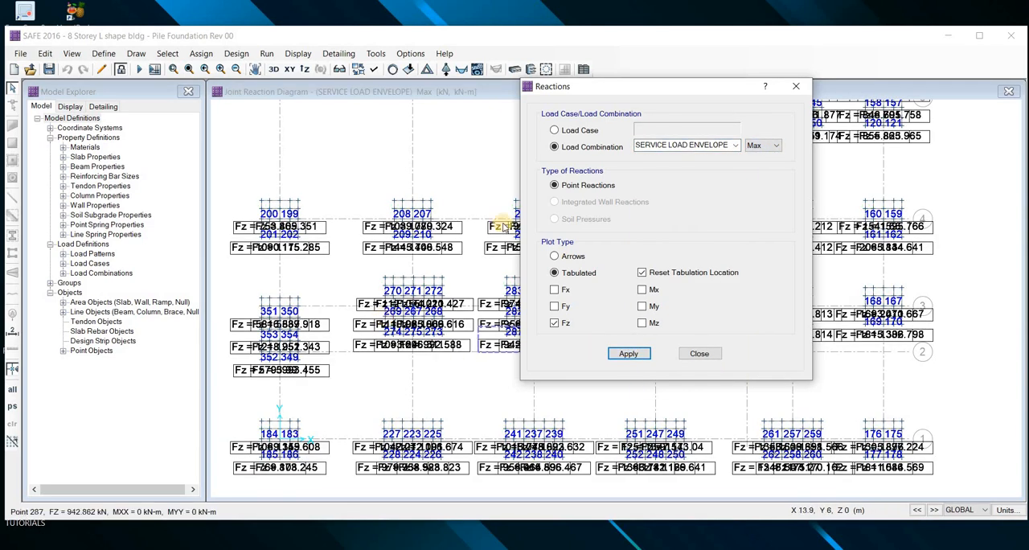
drag(606, 85, 745, 86)
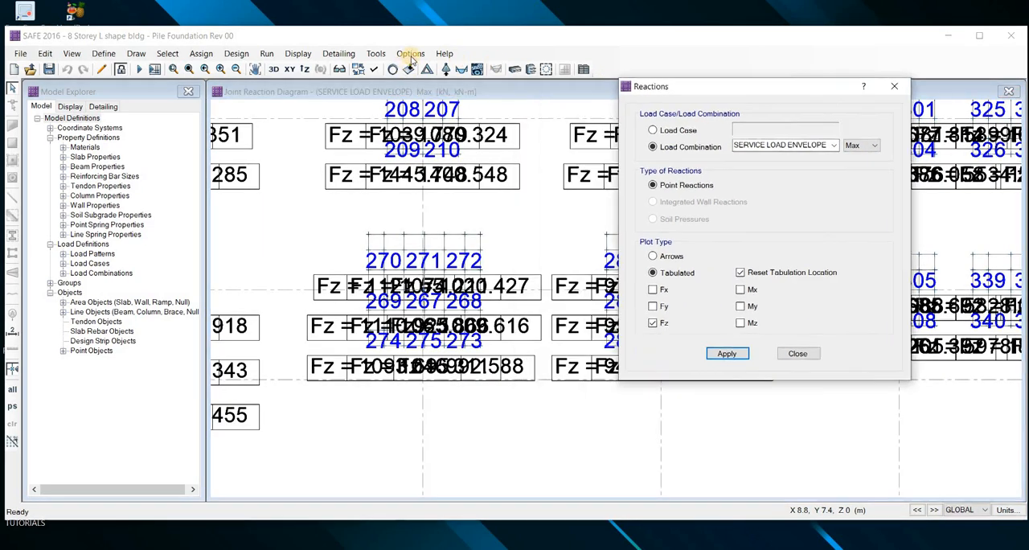
Reduce the maximum graphic font size in the graphics preferences so the reaction labels overlap less
click(410, 54)
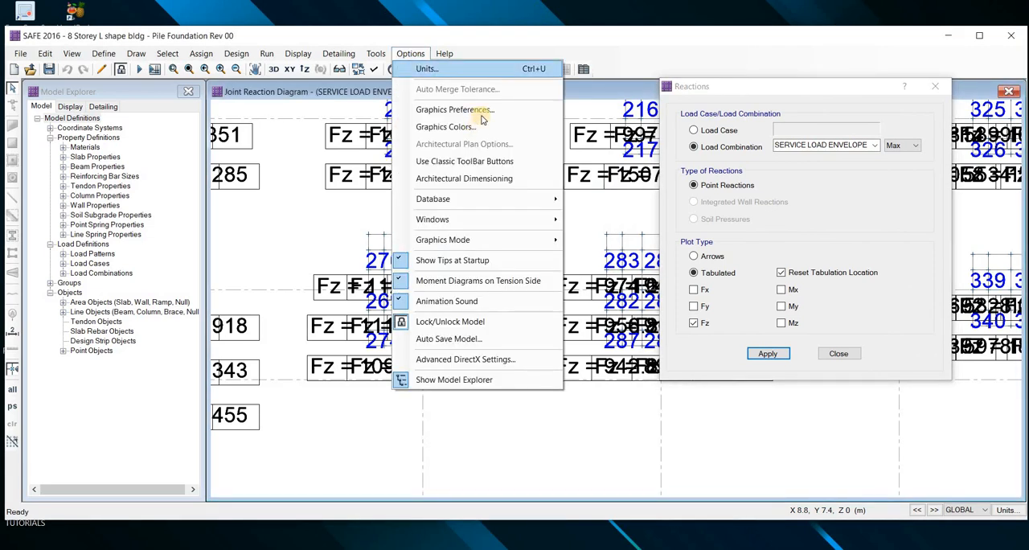
key(Return)
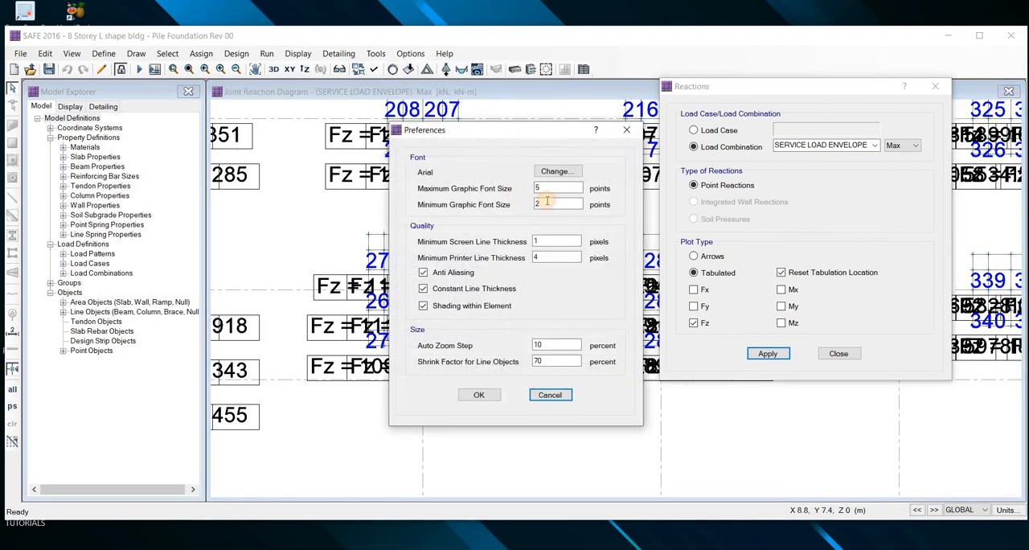
double_click(543, 189)
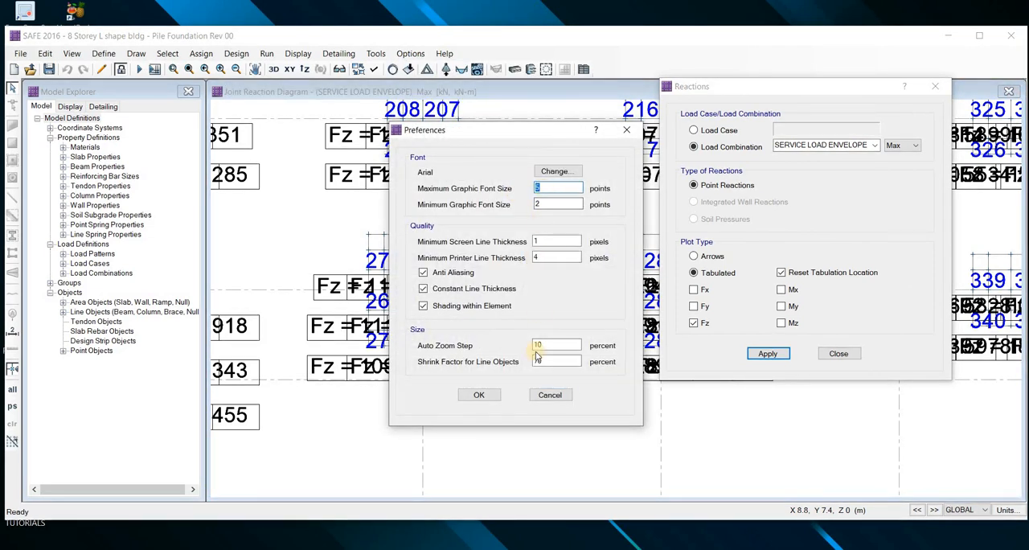
click(483, 395)
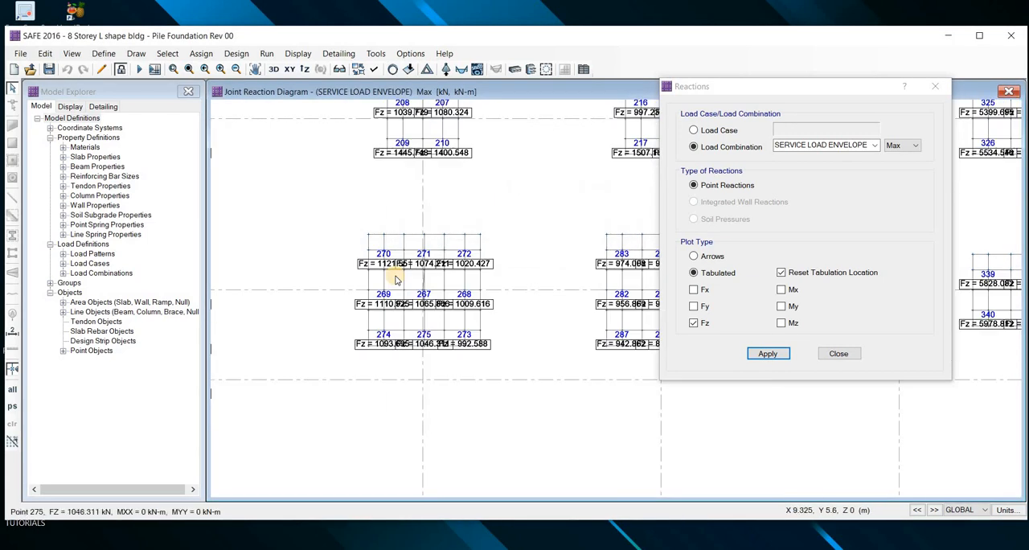
Examine the Fz reactions at all nine piles of the square nine-pile cap containing points 267 to 275 on grid 3
scroll(395, 279, up, 3)
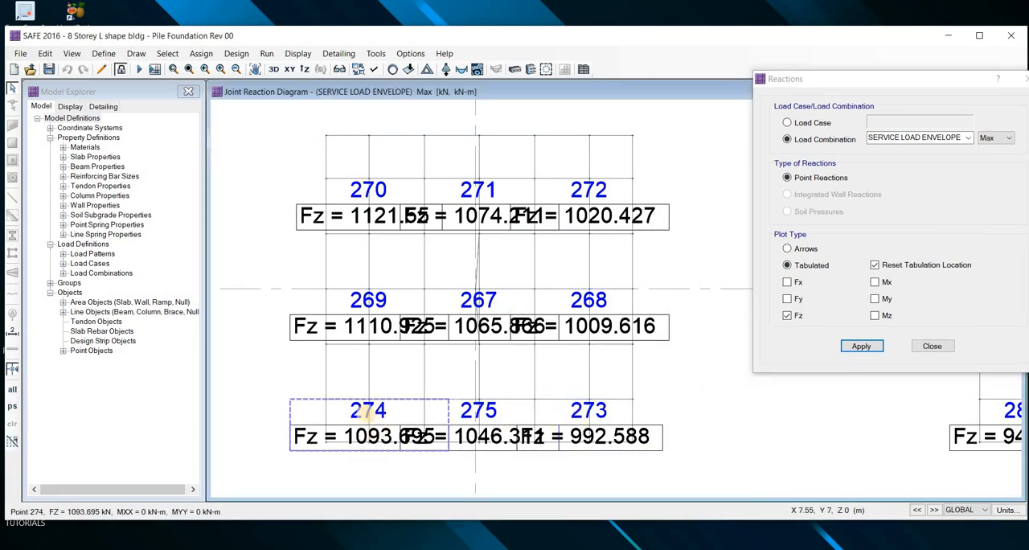
drag(366, 412, 385, 399)
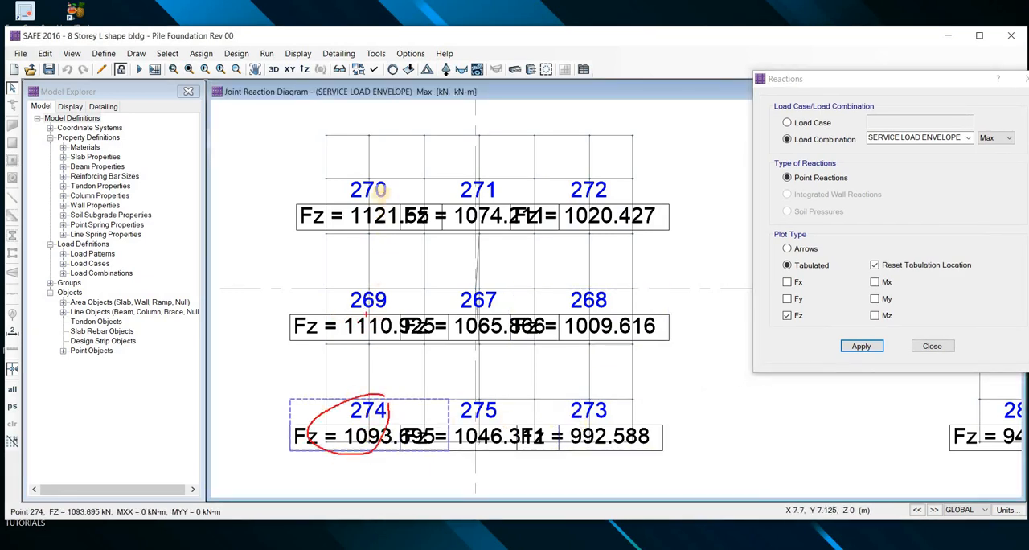
drag(376, 287, 378, 282)
drag(383, 194, 506, 196)
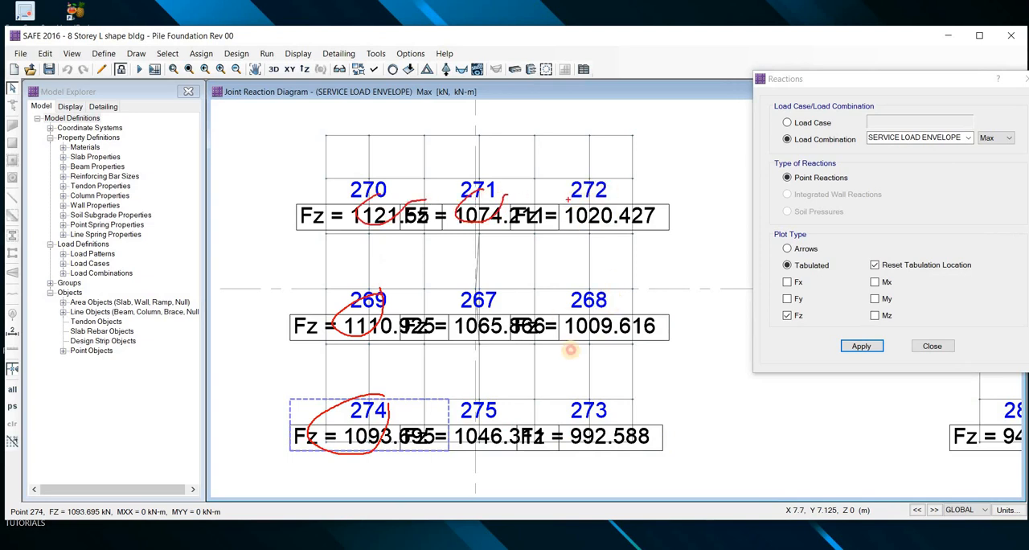
drag(590, 191, 608, 194)
mouse_move(611, 304)
mouse_down()
mouse_move(560, 339)
mouse_move(605, 324)
mouse_up()
drag(493, 308, 507, 319)
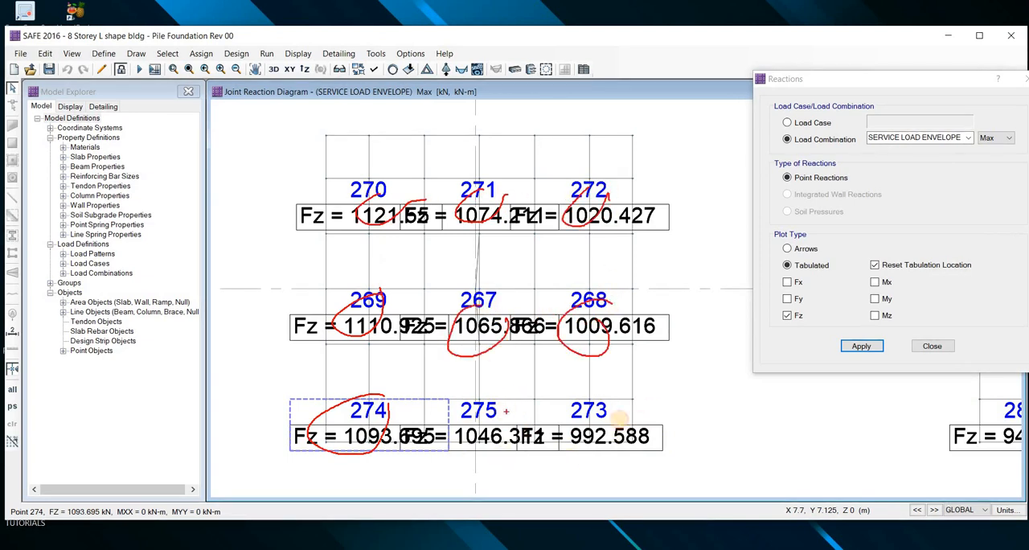
drag(503, 410, 527, 430)
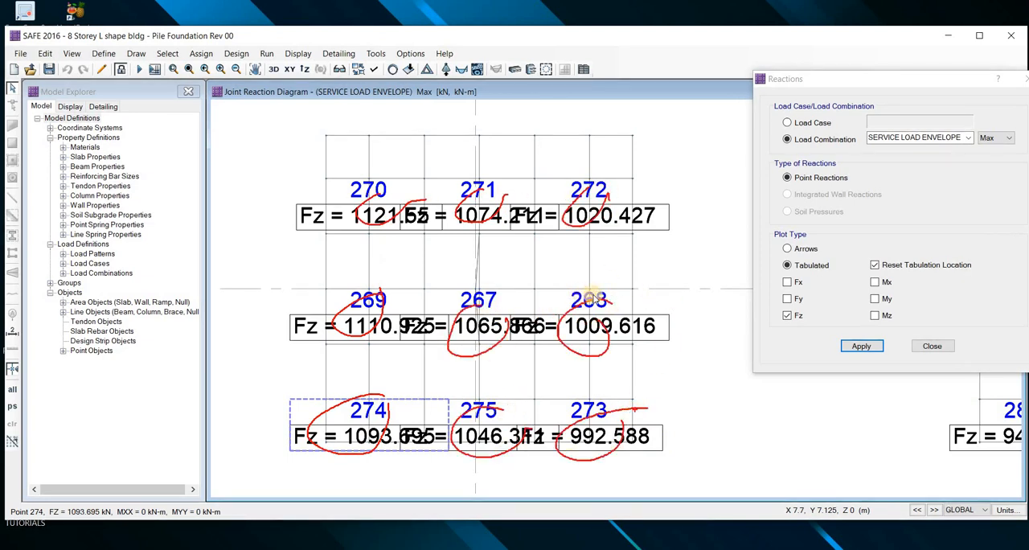
key(Escape)
Examine the Fz reactions of the four-pile caps on grids 4 and 1 along the model's Y axis
scroll(592, 295, down, 3)
scroll(471, 286, down, 3)
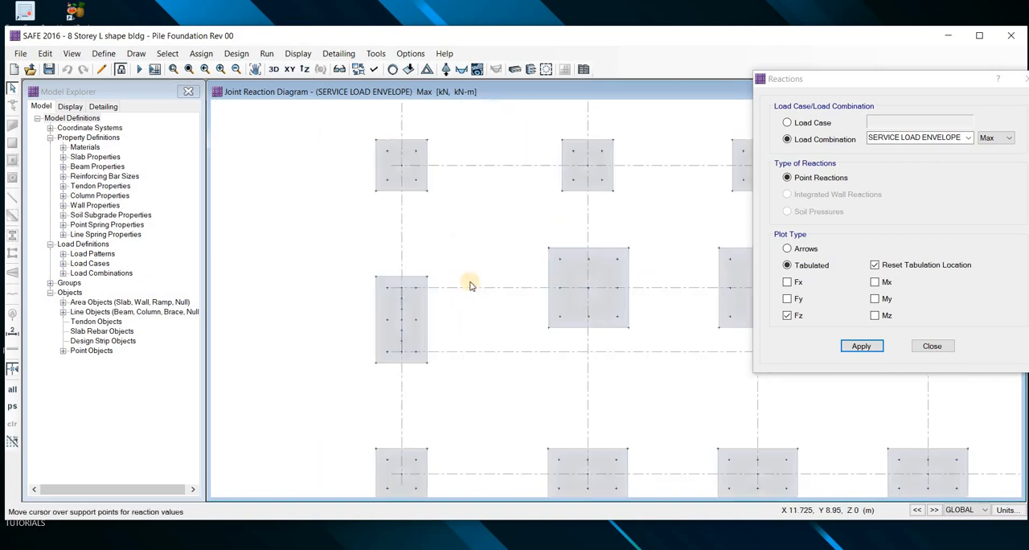
scroll(447, 250, down, 2)
scroll(406, 221, up, 5)
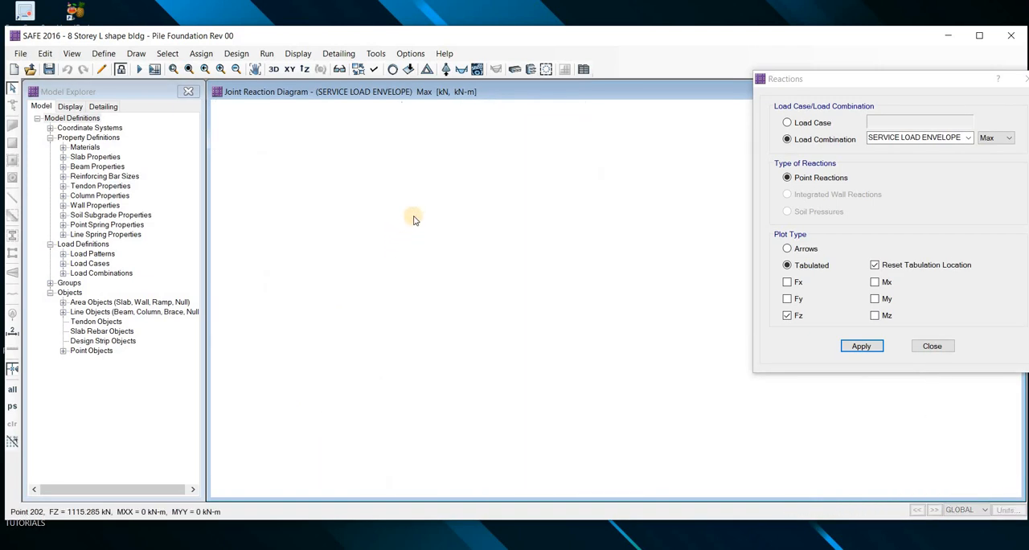
scroll(395, 228, up, 2)
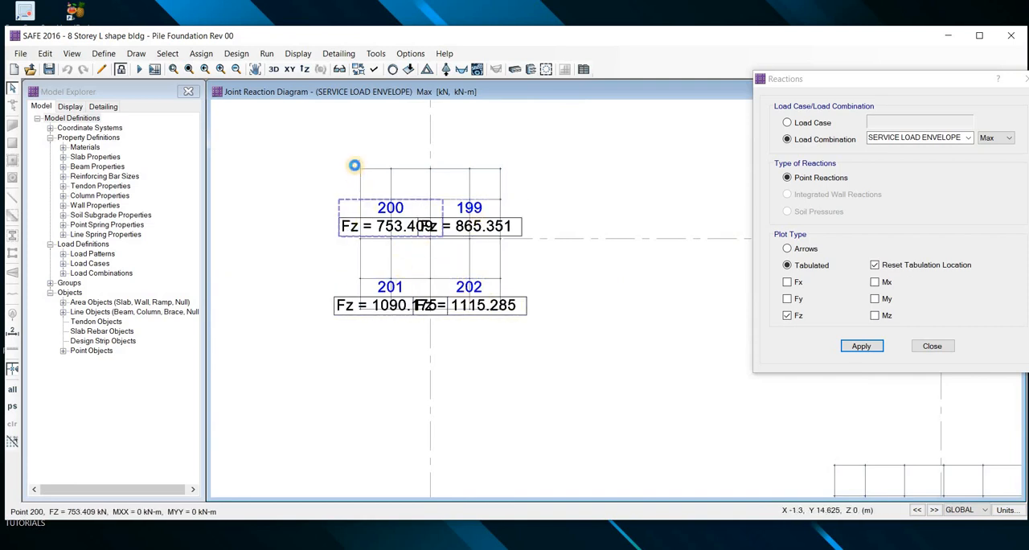
scroll(373, 278, down, 2)
scroll(367, 395, down, 3)
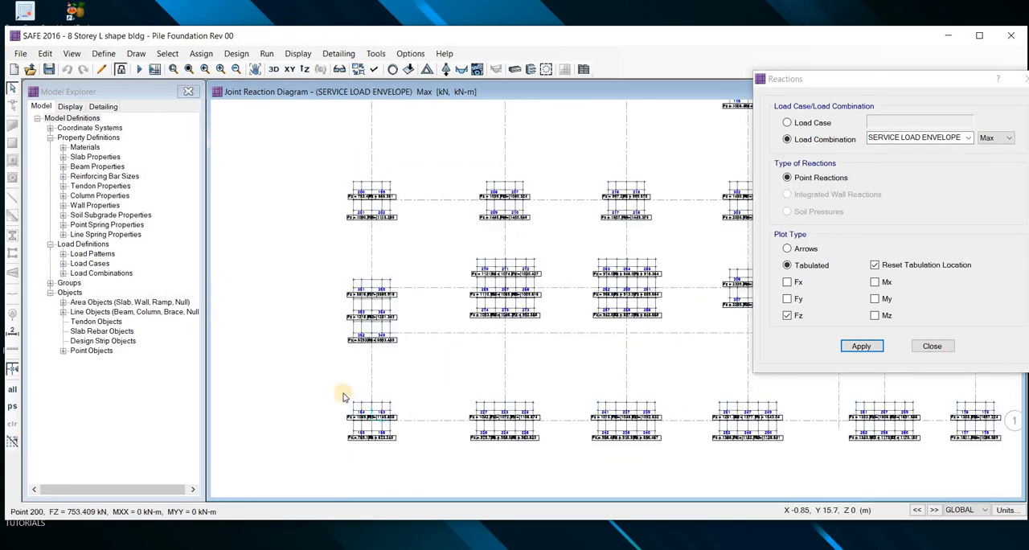
scroll(356, 399, up, 3)
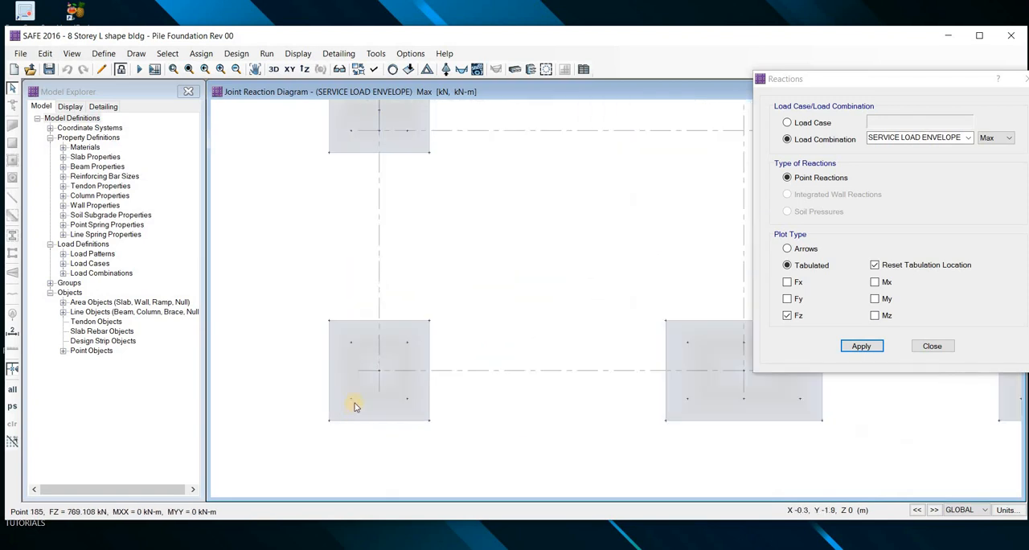
scroll(356, 396, up, 2)
scroll(365, 394, down, 2)
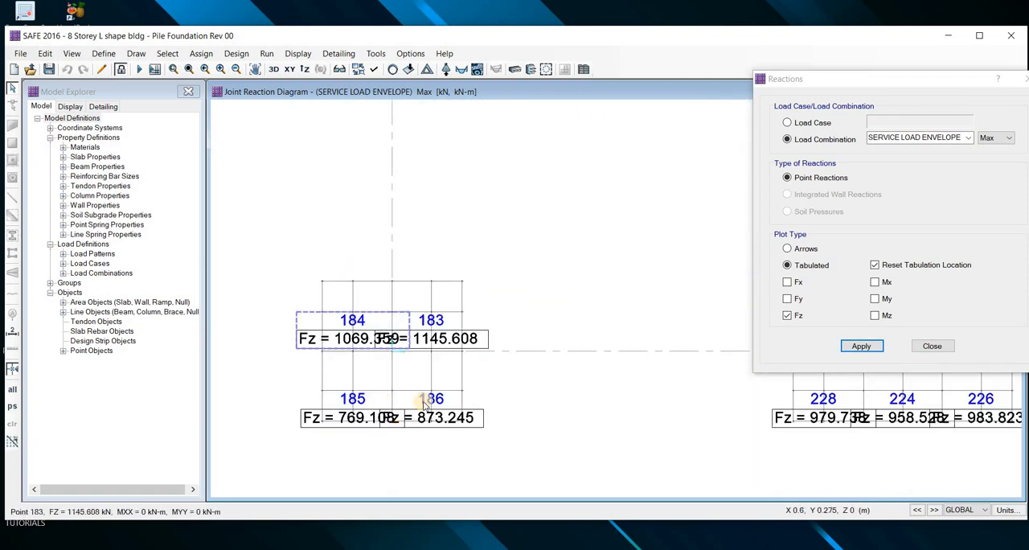
scroll(407, 424, up, 2)
Examine the Fz reactions at points 349 to 354 of the six-pile cap spanning grids 2 and 3
scroll(406, 229, down, 4)
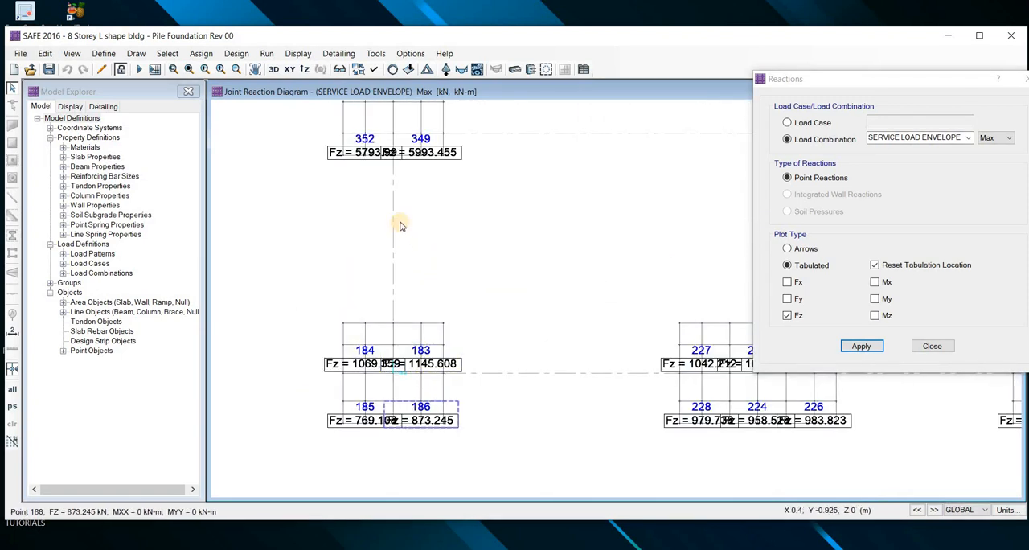
scroll(367, 381, up, 3)
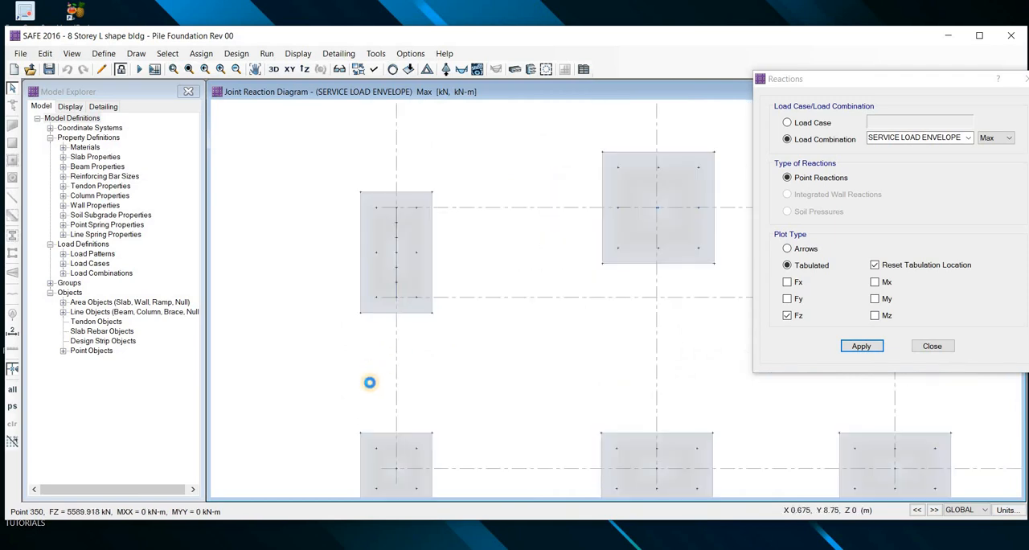
scroll(351, 398, down, 2)
scroll(362, 392, up, 1)
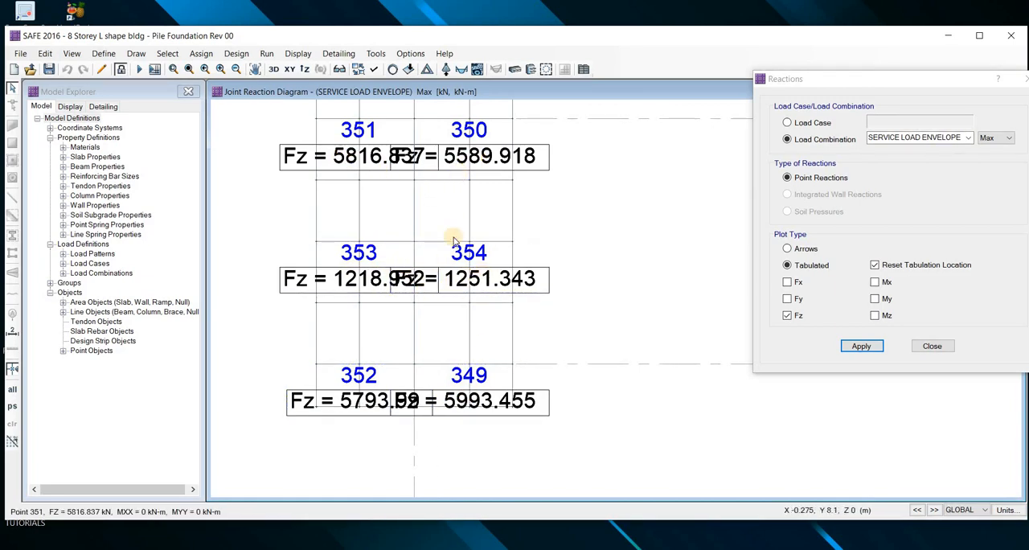
scroll(436, 209, down, 1)
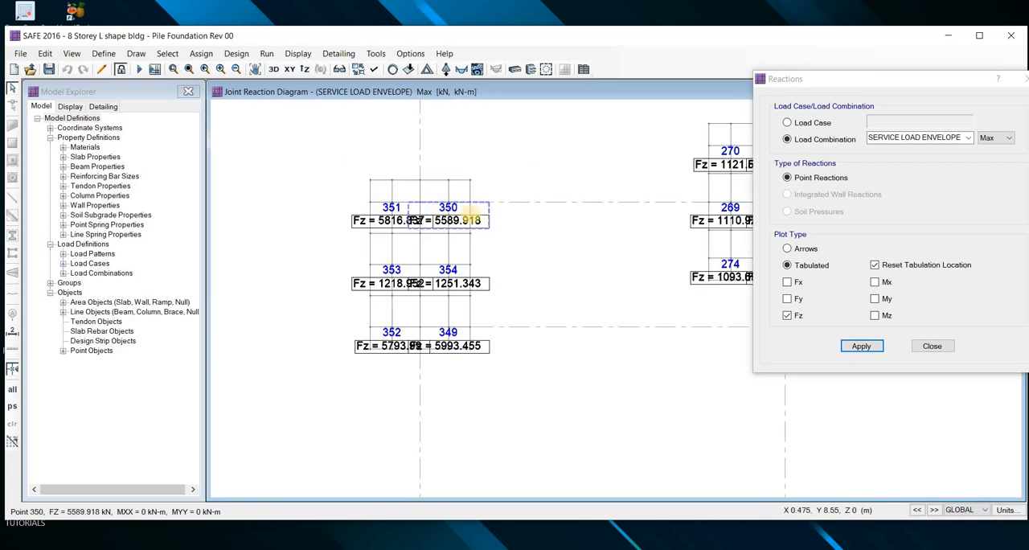
Compare the Fz reactions at points 350 and 351 with those of the other piles in the same six-pile cap
drag(476, 190, 492, 188)
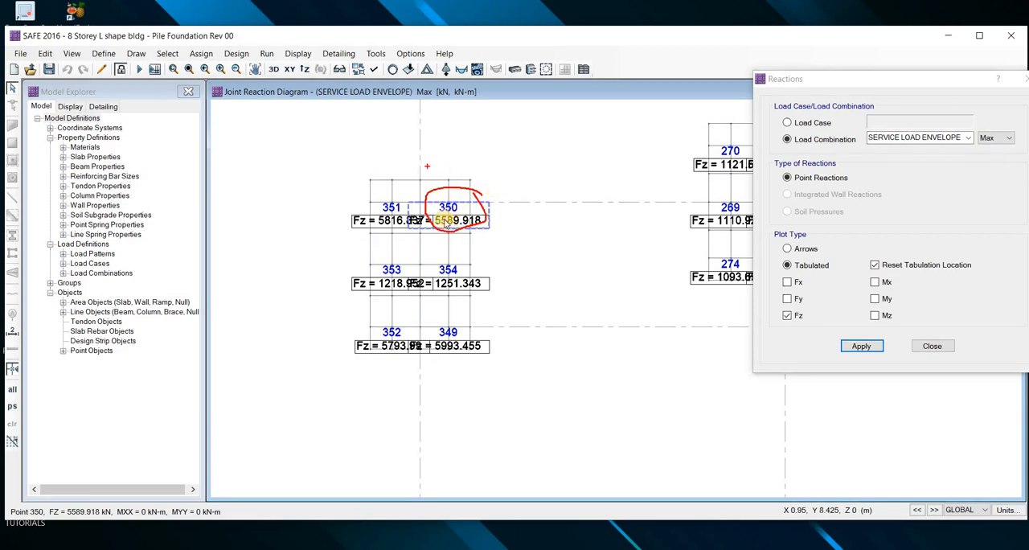
scroll(422, 212, up, 2)
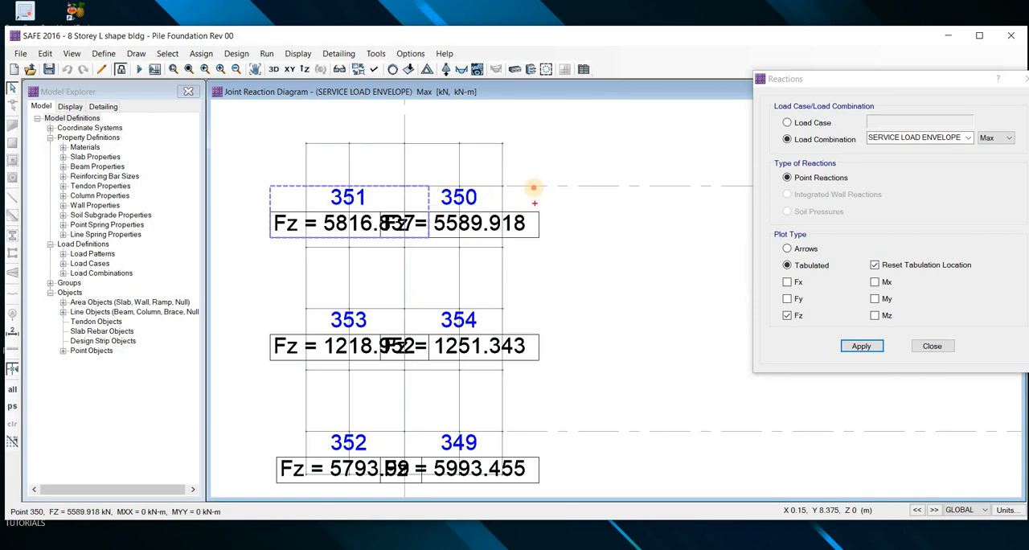
mouse_move(533, 188)
mouse_down()
mouse_move(478, 161)
mouse_move(534, 187)
mouse_up()
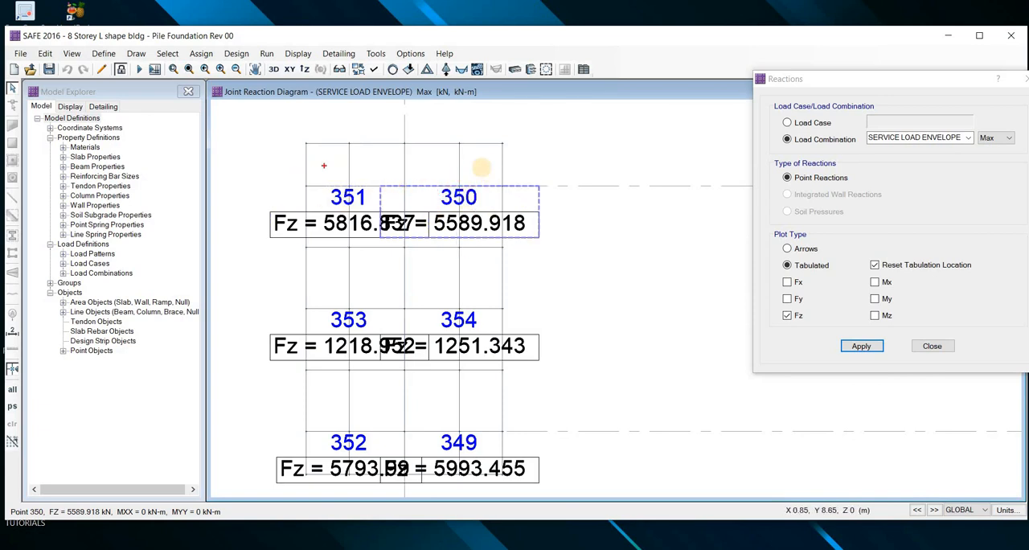
drag(459, 155, 462, 160)
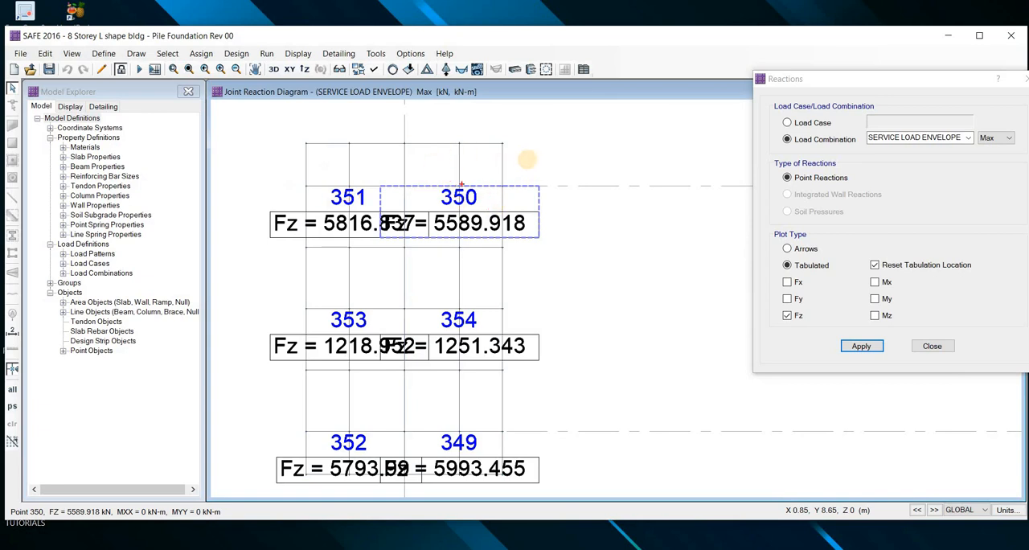
drag(529, 160, 532, 158)
drag(563, 214, 576, 216)
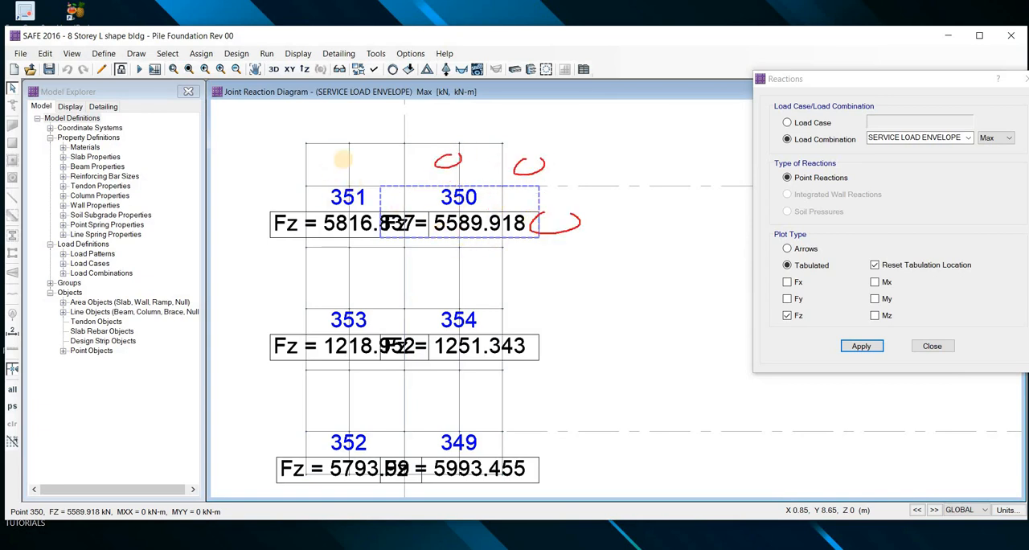
drag(346, 157, 359, 156)
drag(264, 160, 282, 164)
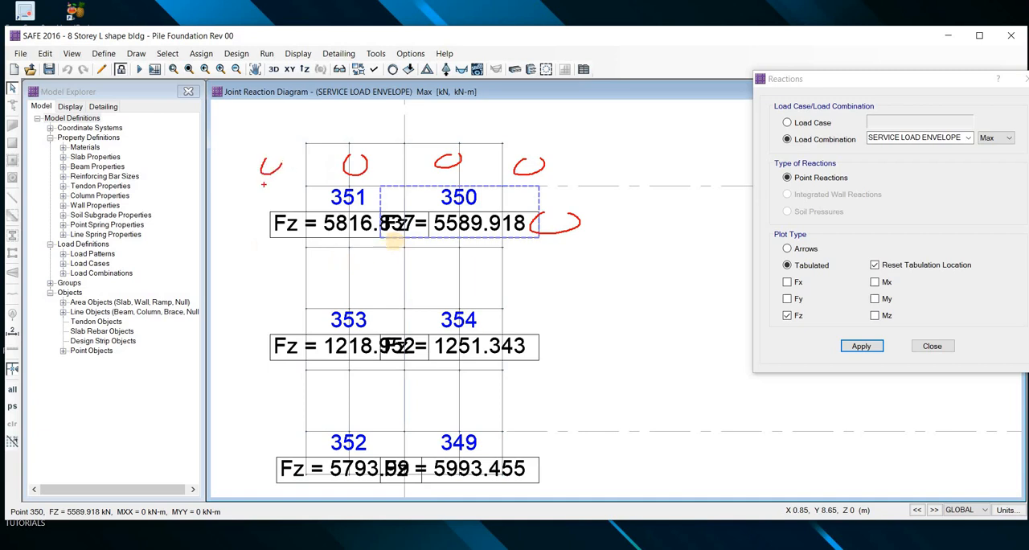
scroll(426, 252, down, 2)
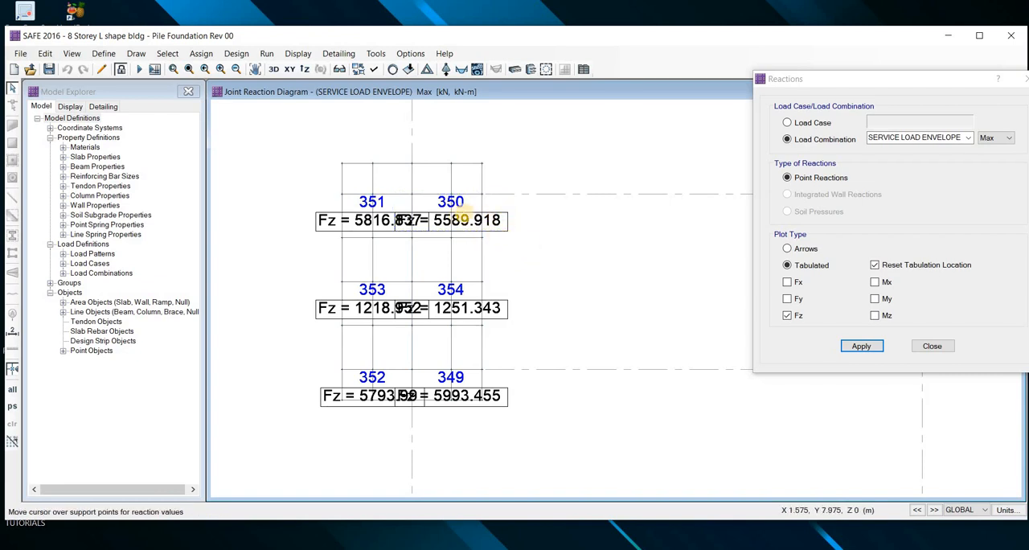
mouse_move(369, 142)
mouse_down()
mouse_move(380, 145)
mouse_move(373, 133)
mouse_up()
drag(452, 139, 459, 134)
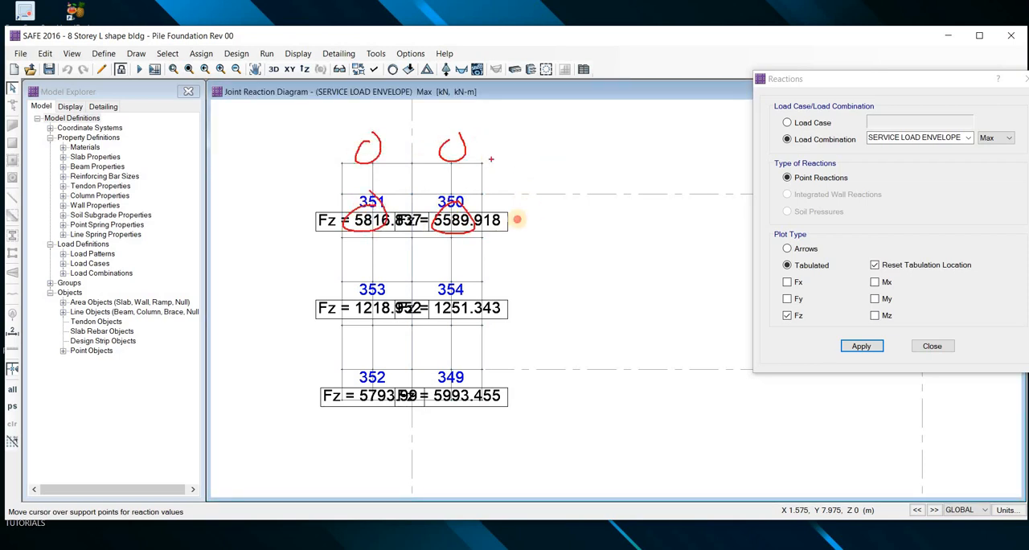
mouse_move(532, 146)
mouse_down()
mouse_move(516, 158)
mouse_move(549, 143)
mouse_up()
drag(531, 206, 519, 213)
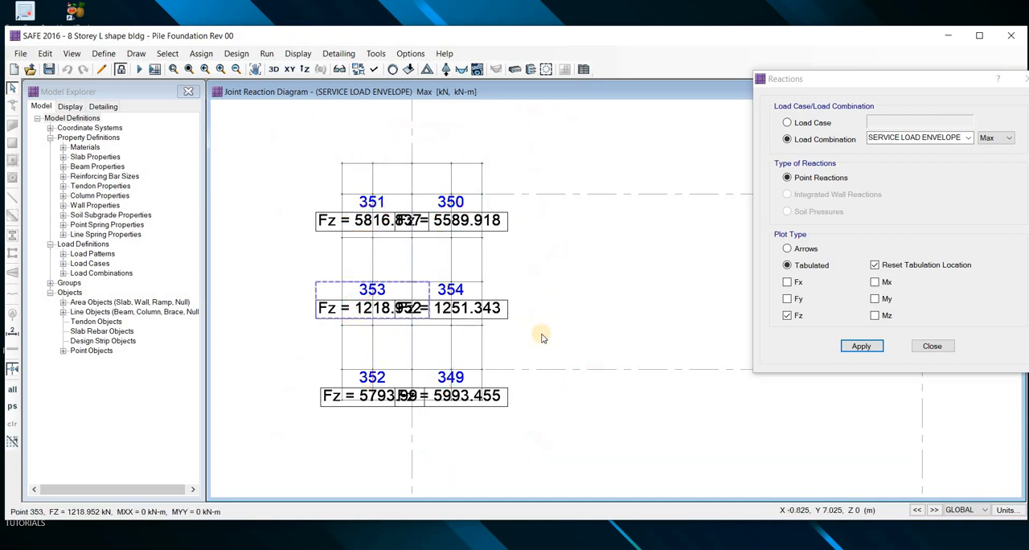
Examine the Fz reactions at points 339 to 344 of the six-pile cap on grid 3, comparing the corner piles with the middle ones
scroll(604, 356, down, 4)
middle_drag(624, 377, 517, 400)
scroll(520, 334, up, 2)
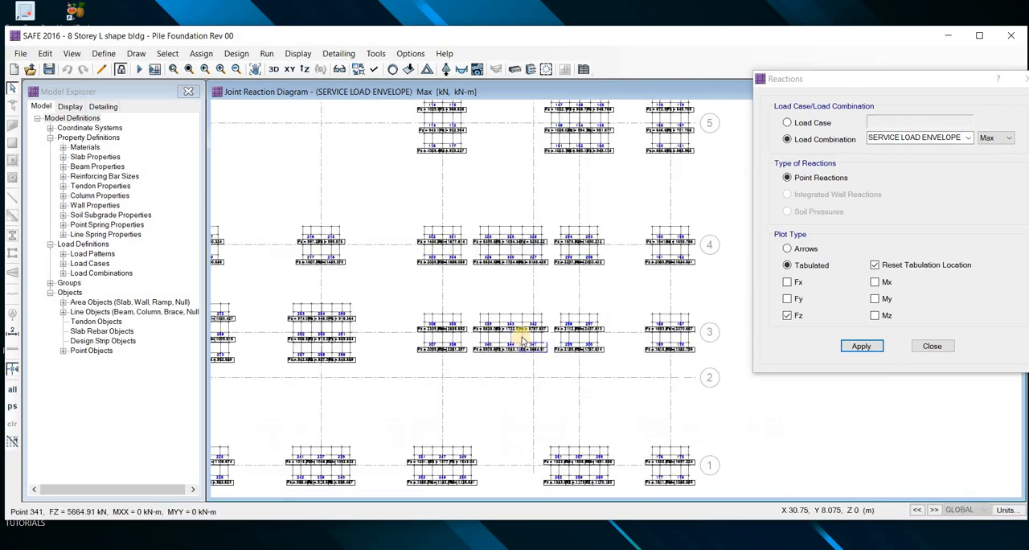
scroll(524, 335, up, 4)
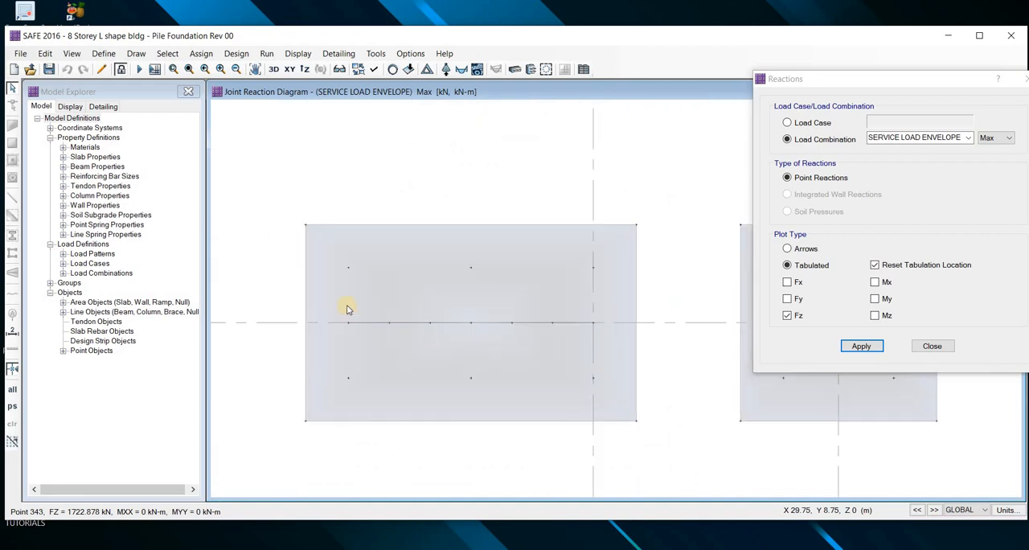
key(ctrl+2)
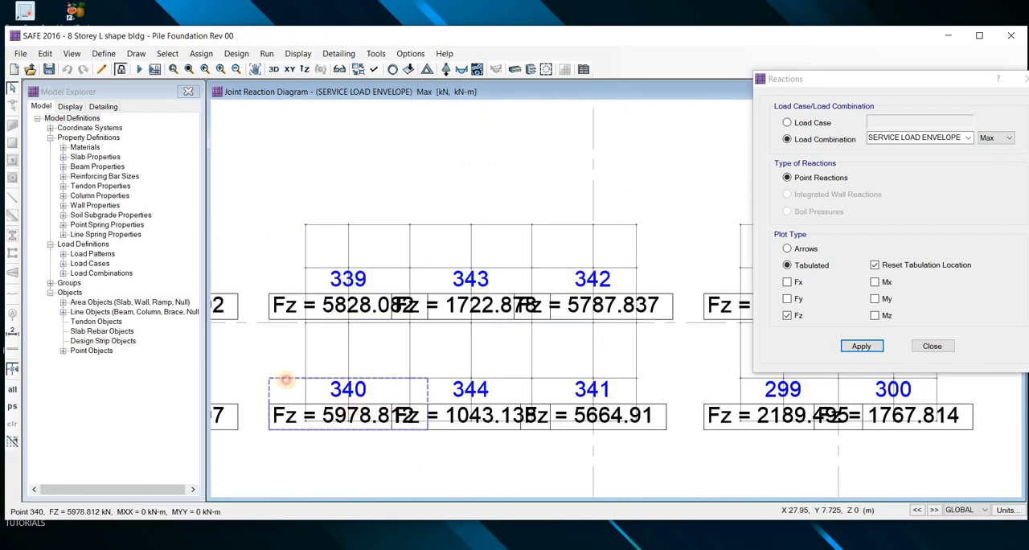
mouse_move(353, 361)
mouse_down()
mouse_move(277, 378)
mouse_move(422, 372)
mouse_up()
mouse_move(308, 268)
mouse_down()
mouse_move(373, 263)
mouse_move(378, 273)
mouse_up()
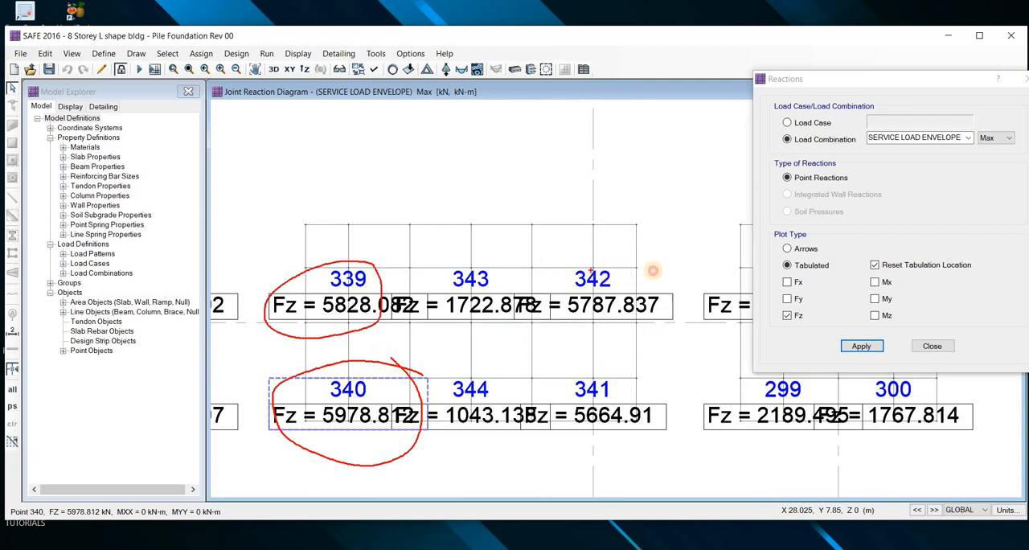
drag(639, 261, 655, 275)
drag(639, 372, 653, 386)
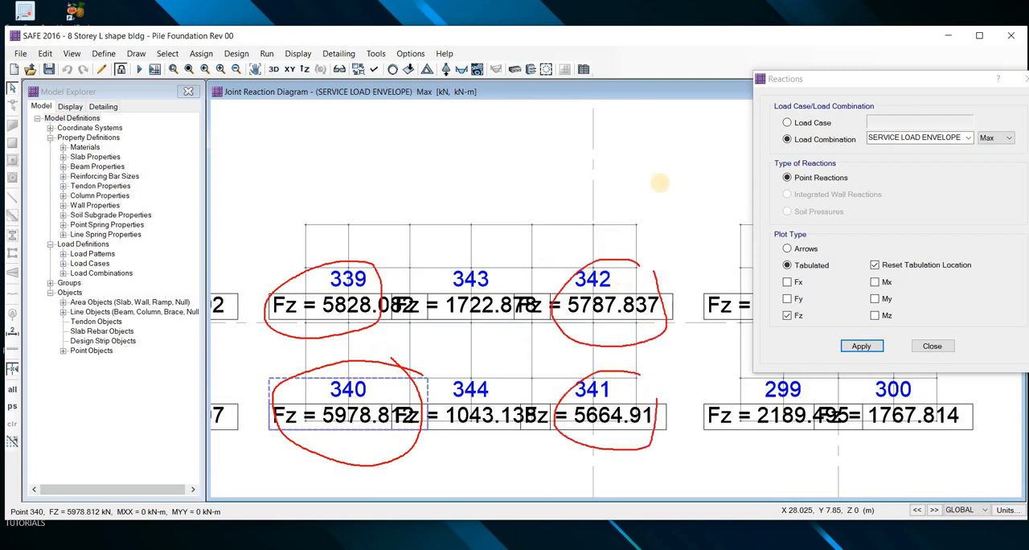
mouse_move(666, 144)
mouse_down()
mouse_move(682, 137)
mouse_move(688, 112)
mouse_up()
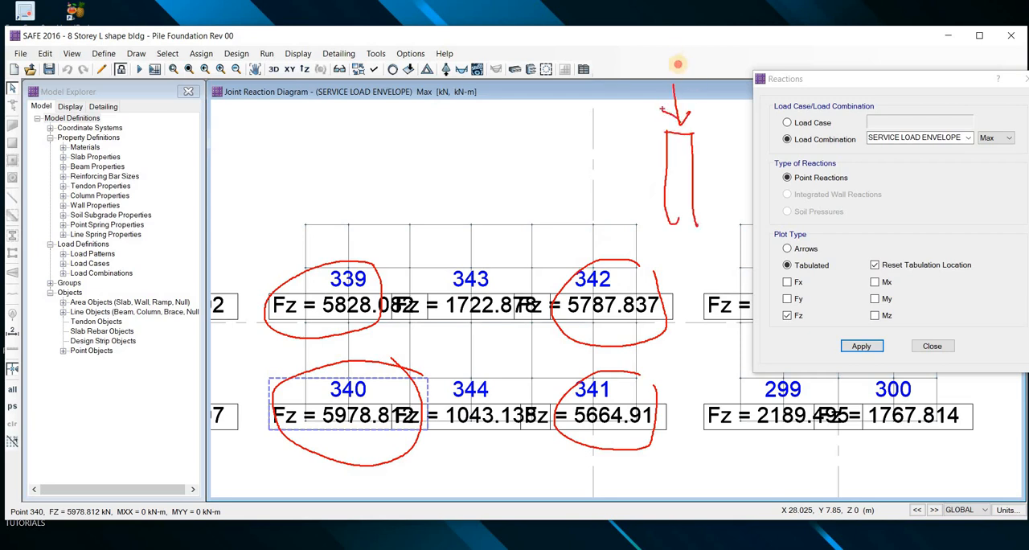
mouse_move(682, 55)
mouse_down()
mouse_move(679, 63)
mouse_move(705, 59)
mouse_up()
drag(724, 58, 725, 59)
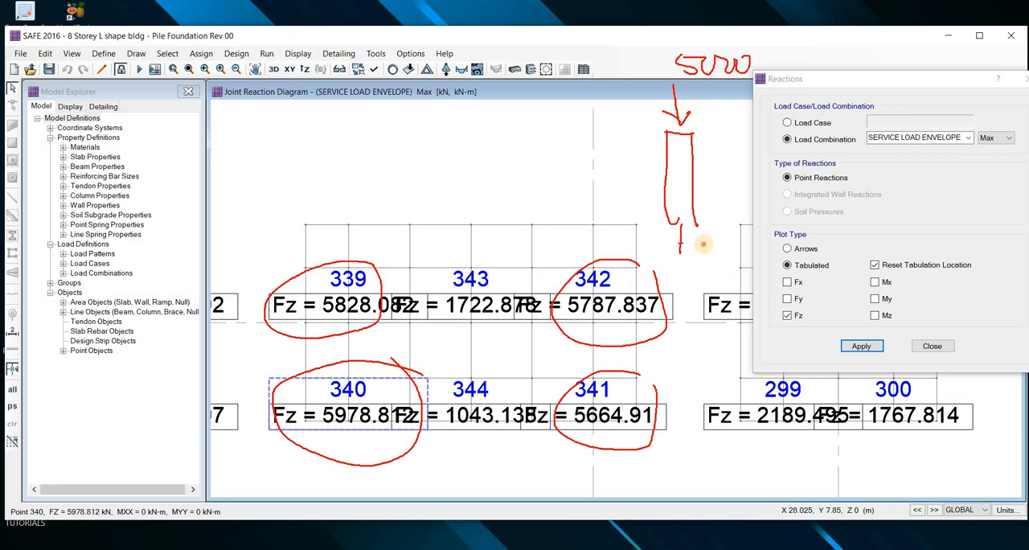
mouse_move(706, 245)
mouse_down()
mouse_move(696, 262)
mouse_move(723, 253)
mouse_up()
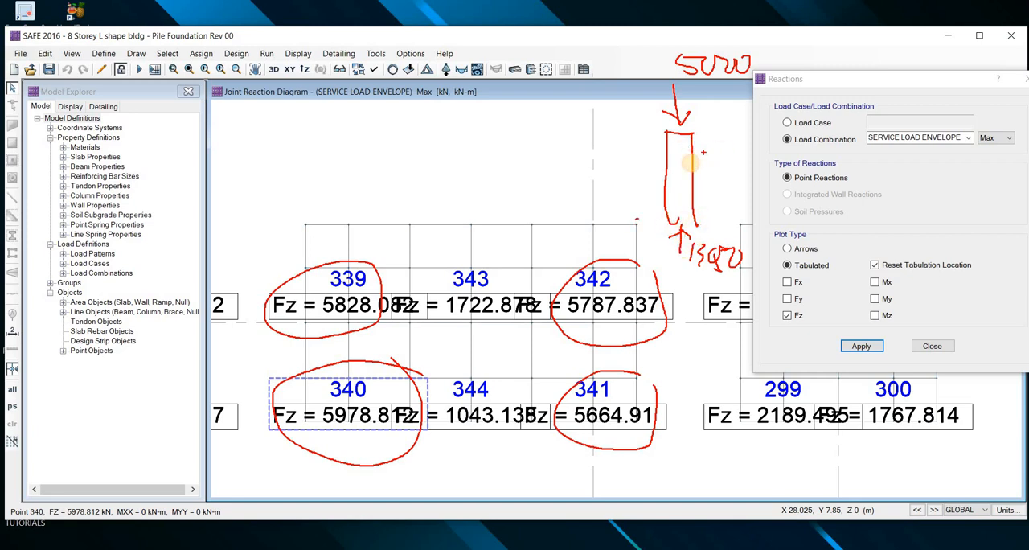
drag(705, 146, 706, 171)
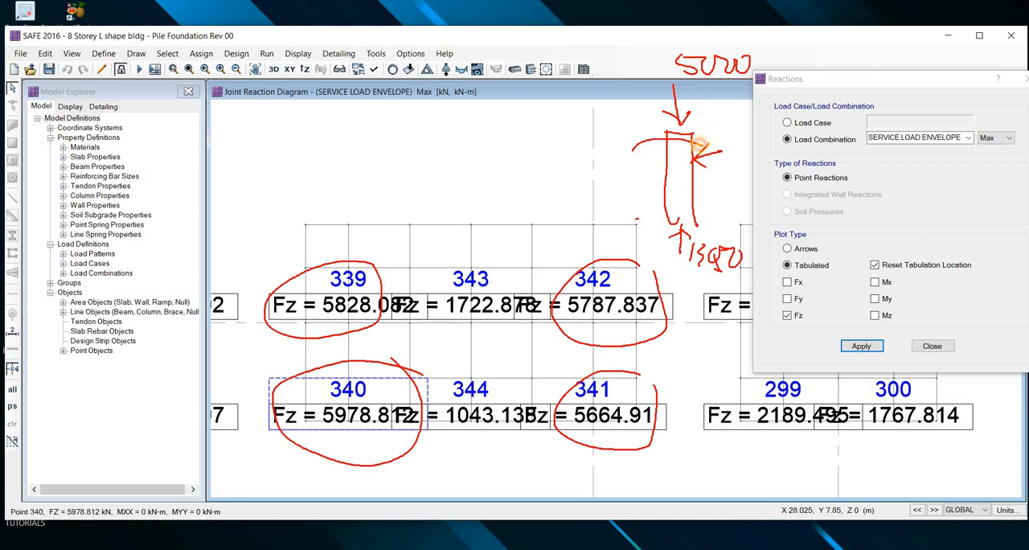
mouse_move(699, 146)
mouse_down()
mouse_move(696, 169)
mouse_move(707, 145)
mouse_up()
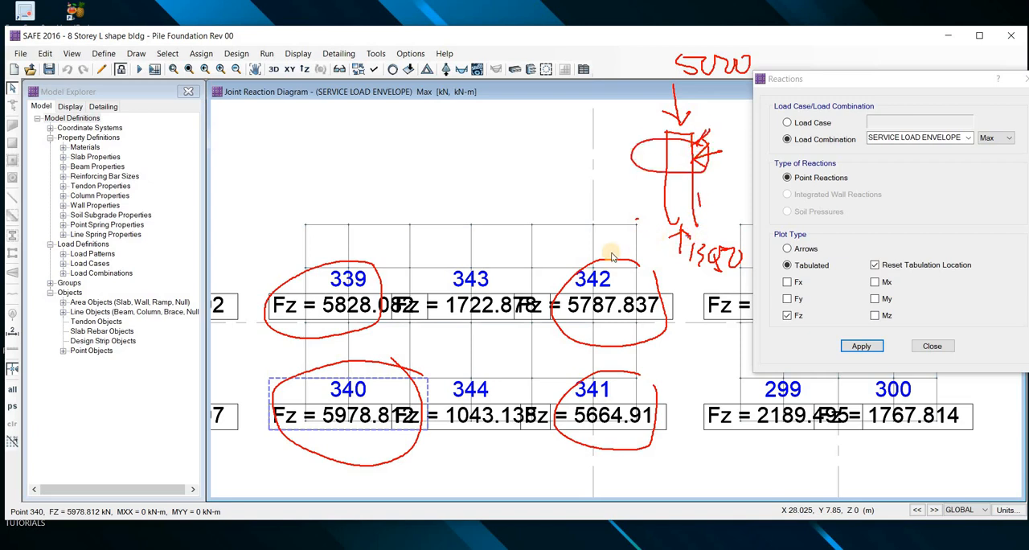
key(Escape)
Compare the Fz reactions of the six-pile caps on grids 4 and 3, containing points 325 to 330 and 339 to 344
scroll(531, 255, down, 3)
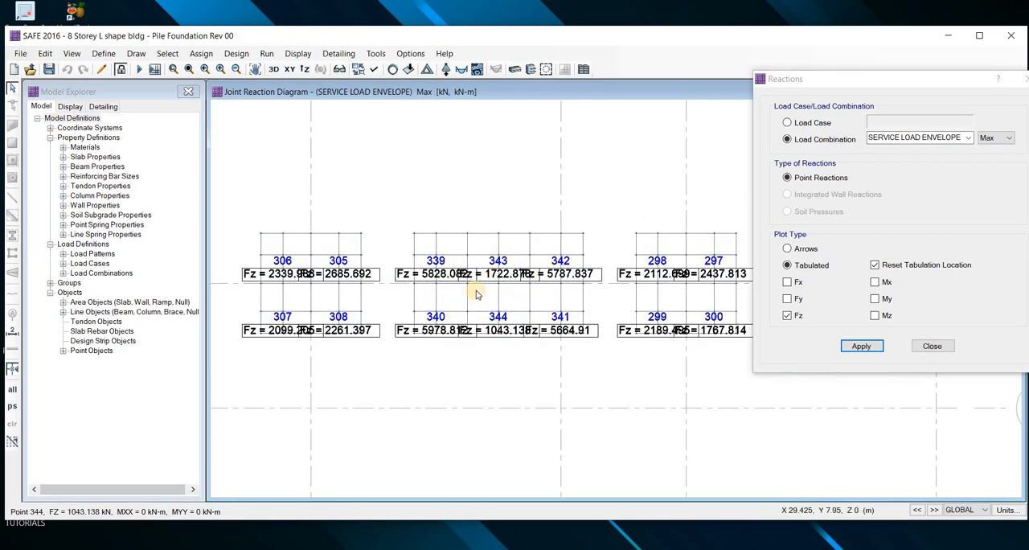
scroll(486, 301, down, 2)
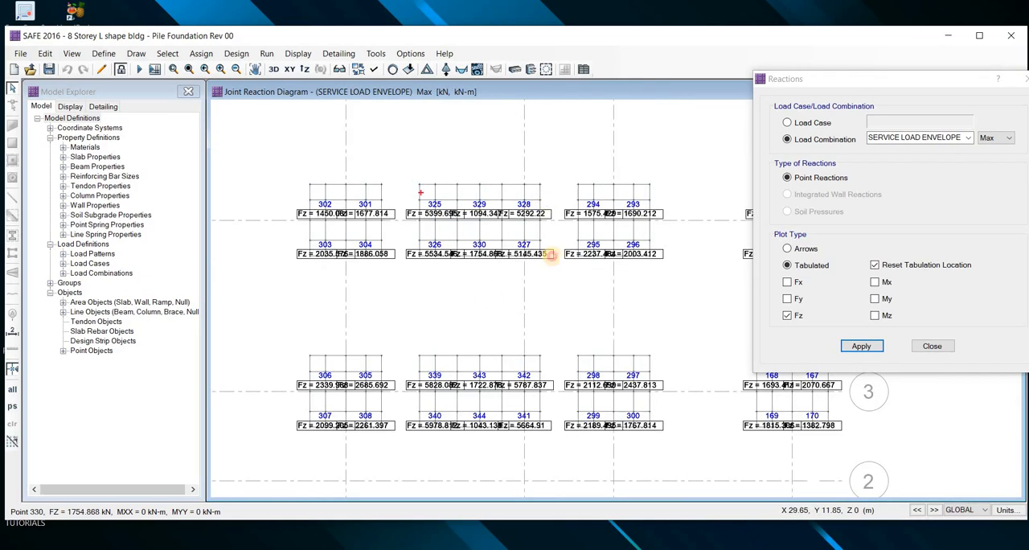
mouse_move(406, 171)
mouse_down()
mouse_move(549, 241)
mouse_move(552, 434)
mouse_move(402, 426)
mouse_move(394, 219)
mouse_up()
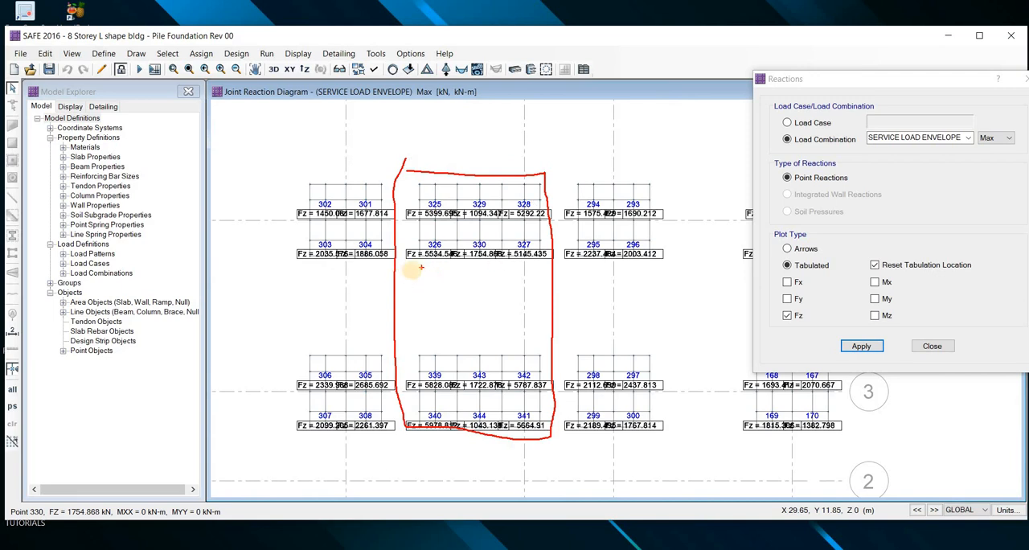
drag(418, 270, 501, 276)
drag(534, 278, 543, 279)
drag(543, 159, 544, 161)
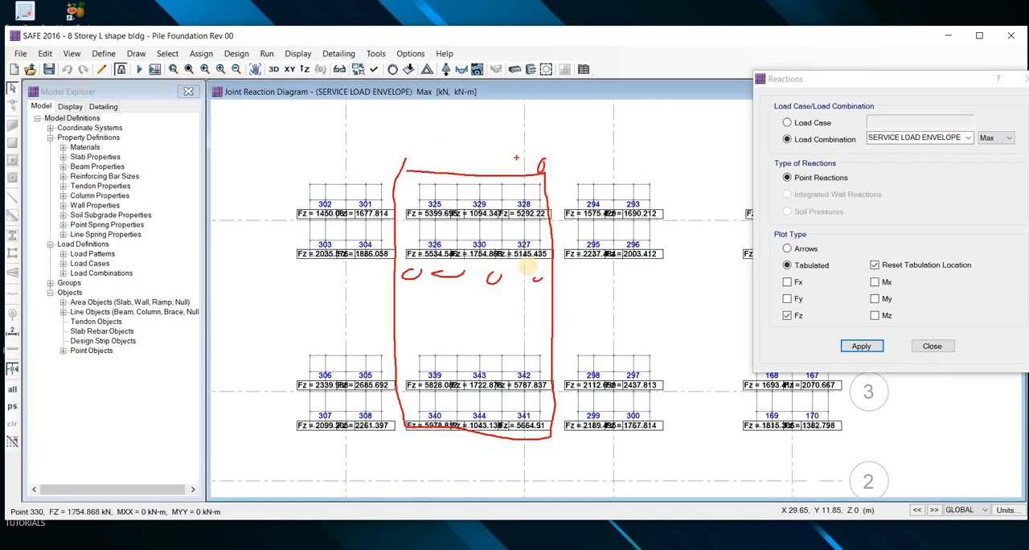
key(Escape)
scroll(592, 299, down, 4)
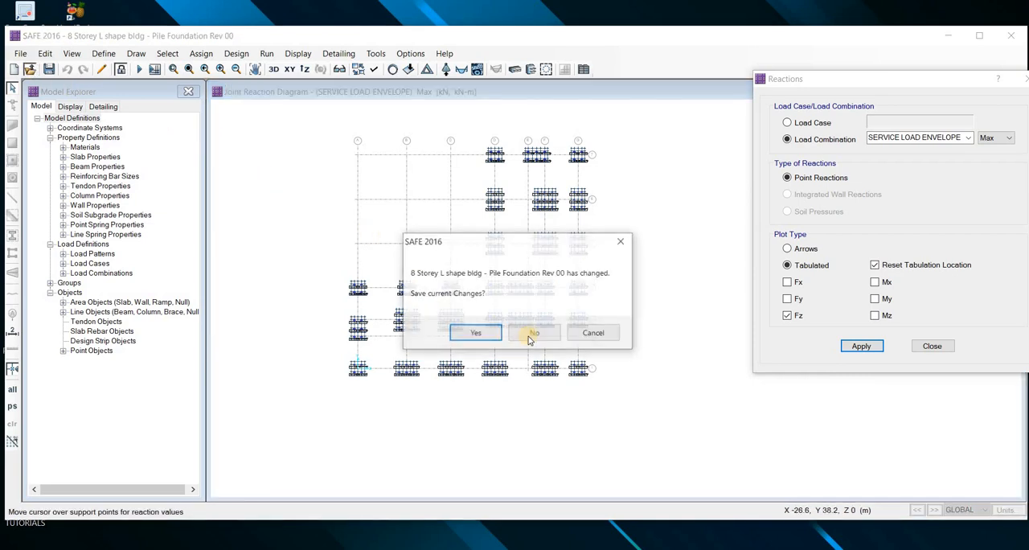
Open the model 8 Storey L shape bldg - Pile Foundation Rev 01, discarding the changes to Rev 00
click(530, 331)
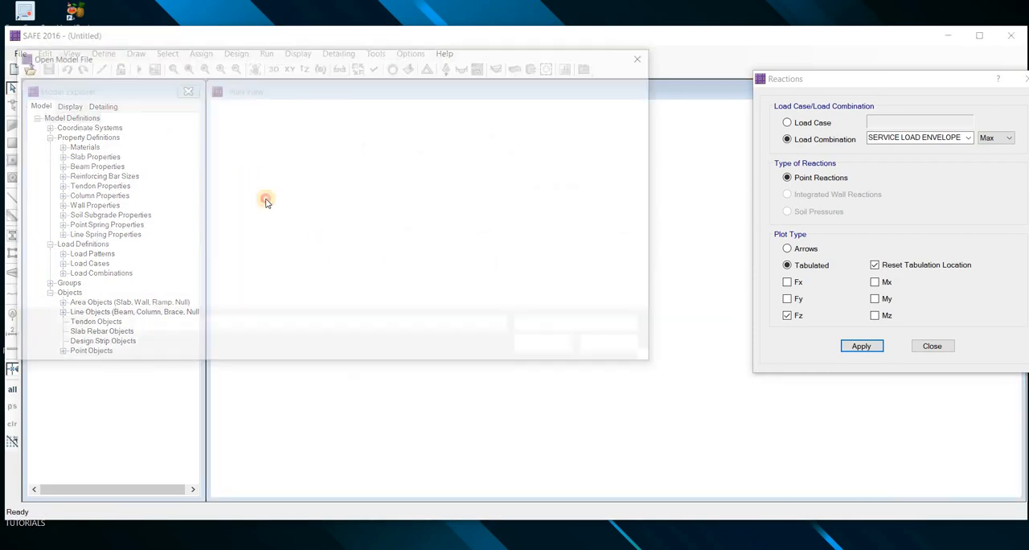
click(261, 175)
click(547, 346)
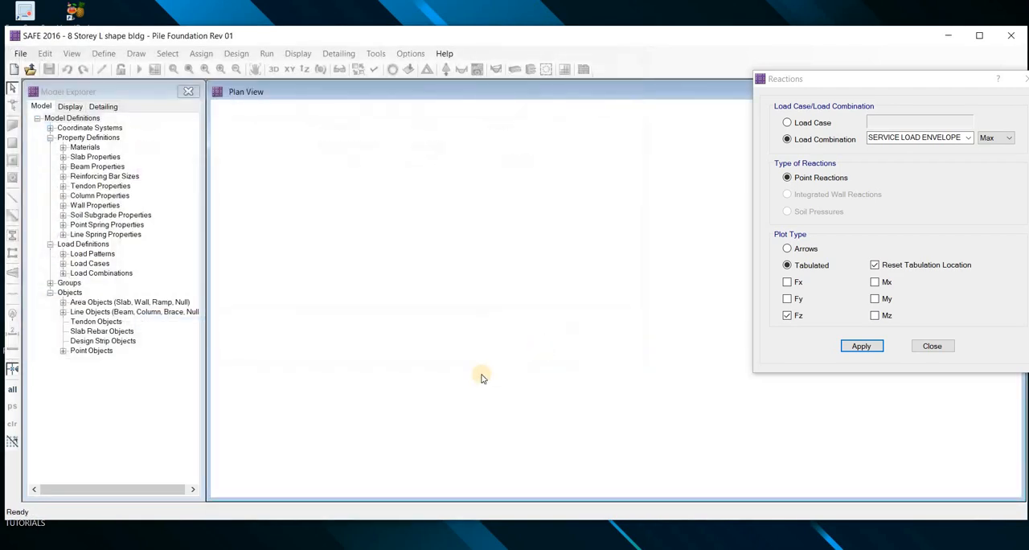
Hide design strip layers A and B in the Rev 01 plan view, keeping the slabs and point springs displayed
scroll(524, 354, up, 5)
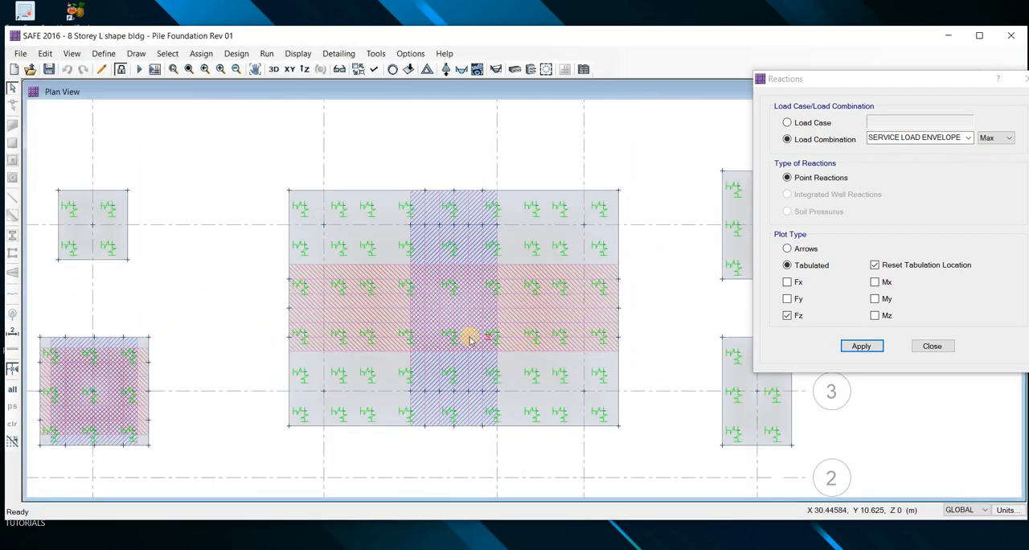
scroll(390, 299, up, 2)
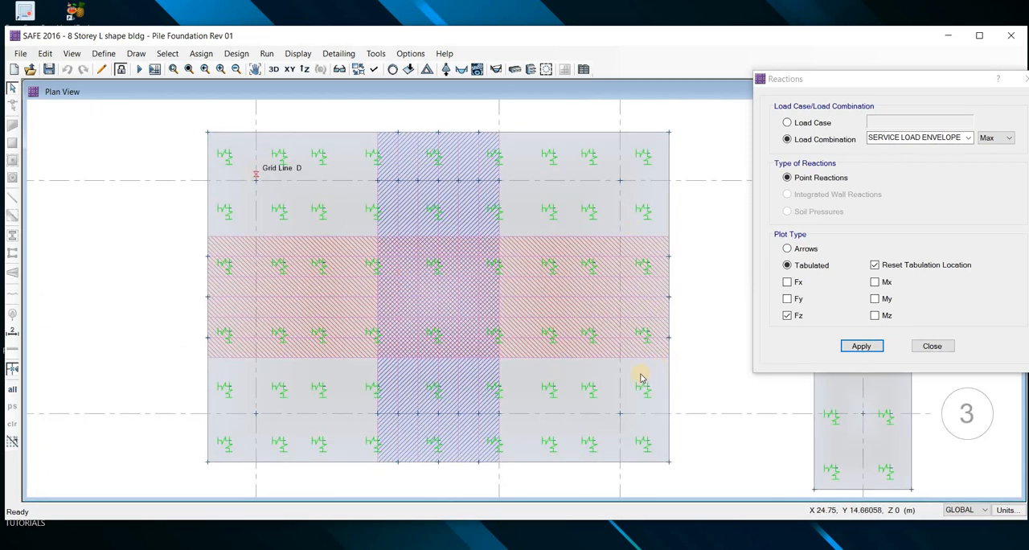
scroll(587, 352, down, 5)
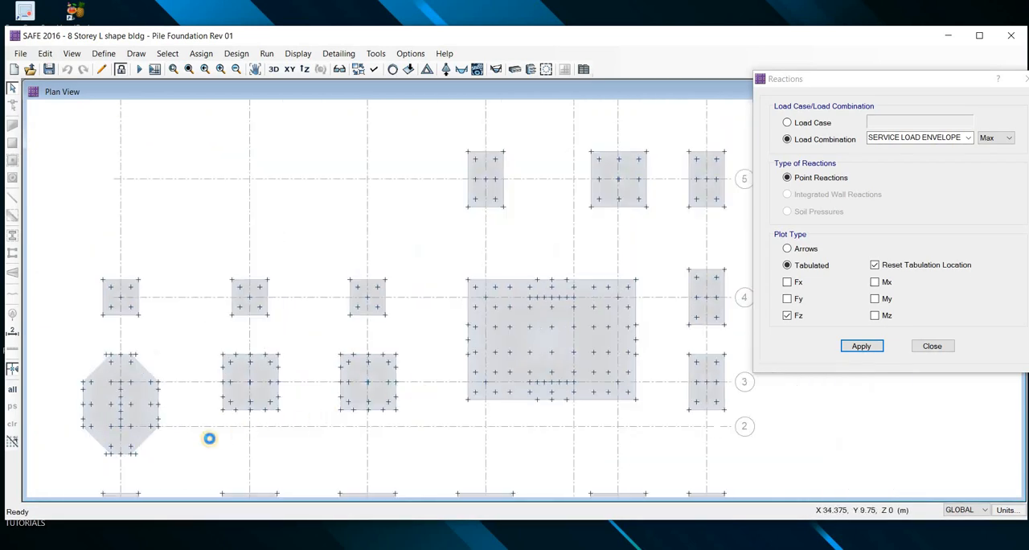
scroll(257, 394, up, 3)
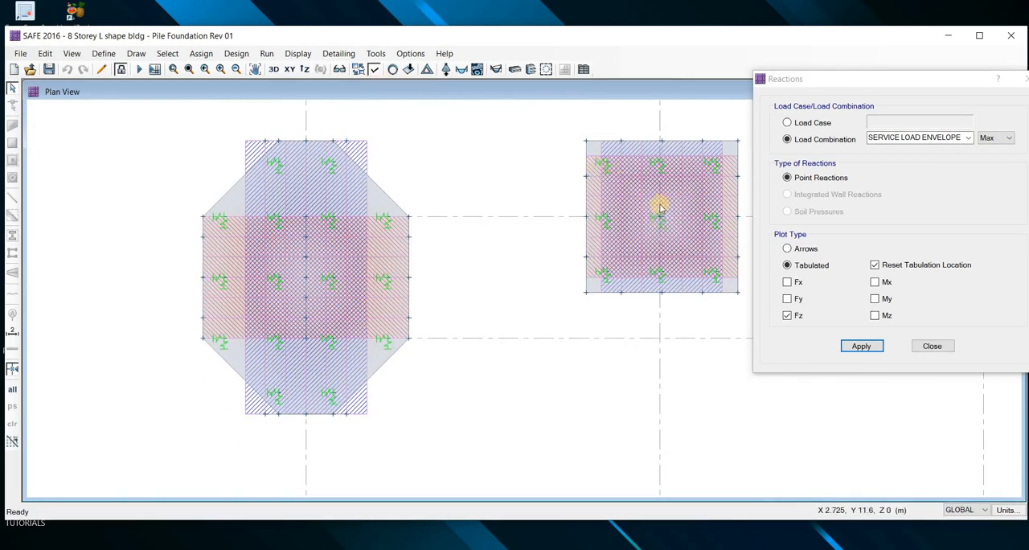
key(ctrl+w)
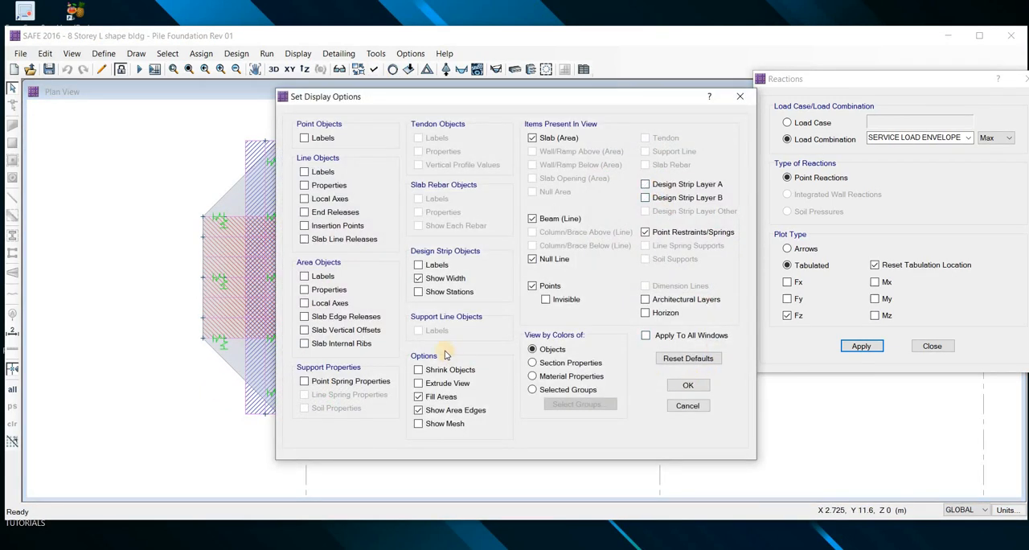
key(Return)
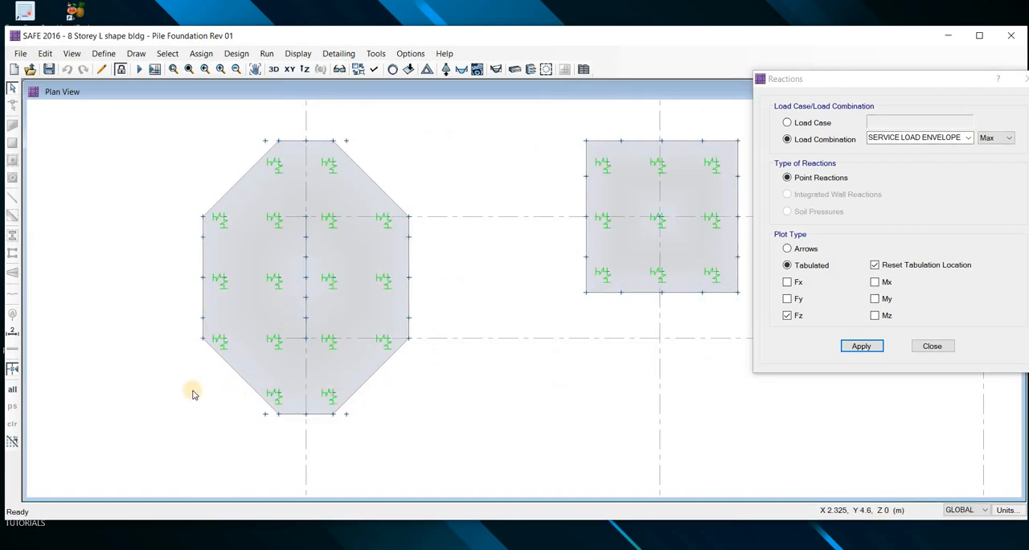
Display the punching shear capacity ratios on the pilecaps in the plan view
scroll(177, 392, down, 3)
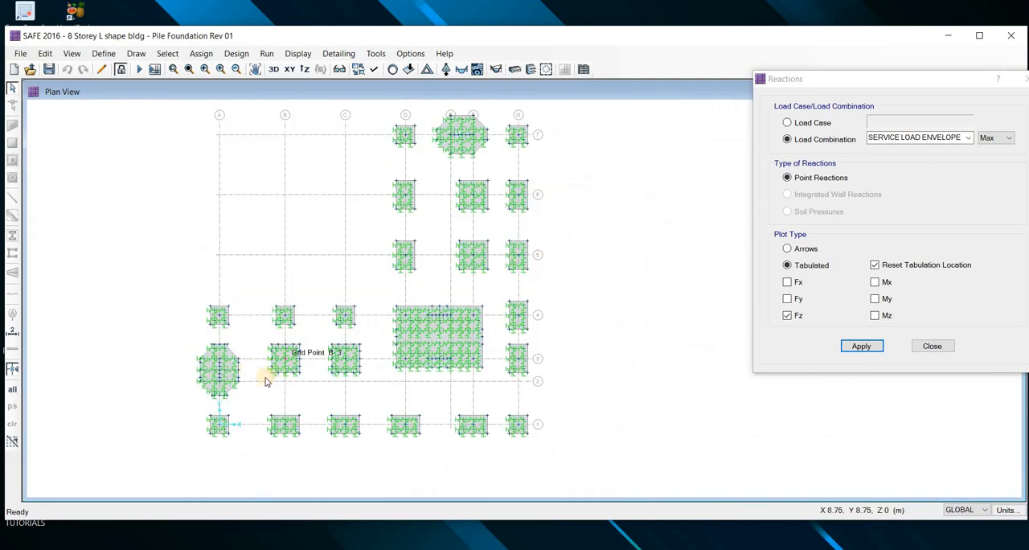
scroll(266, 376, up, 4)
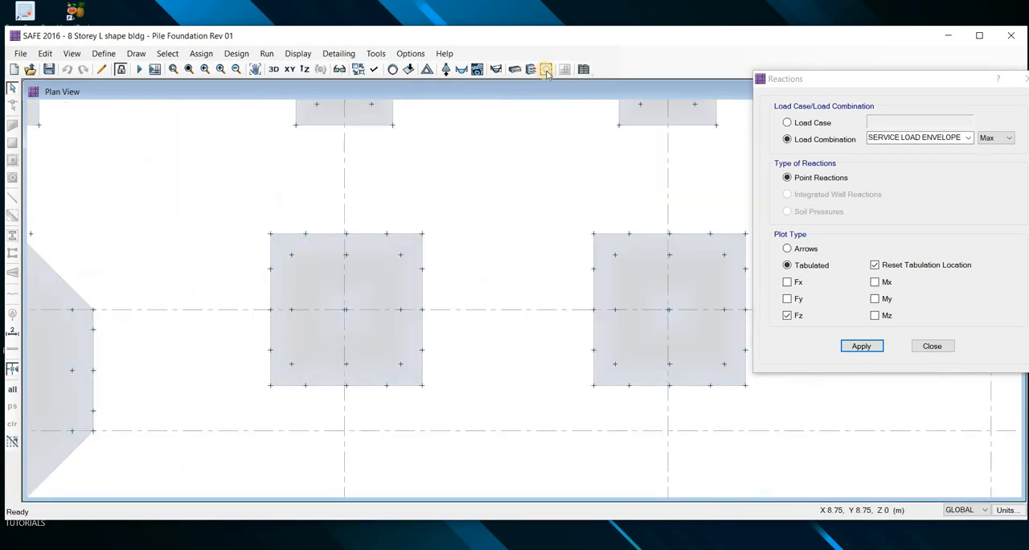
click(545, 71)
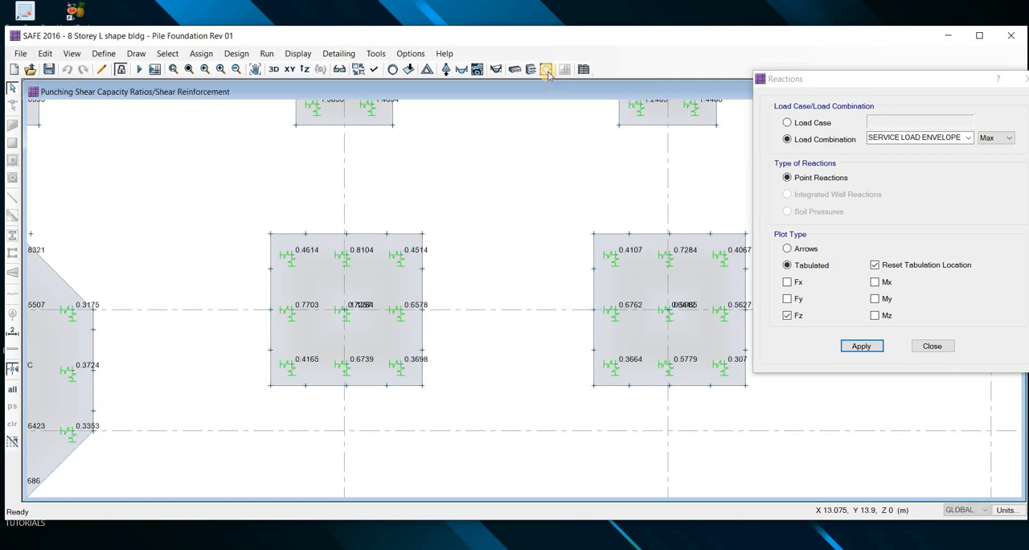
Examine the punching shear ratios of the nine-pile caps on grid 3 and the four-pile caps on grid 4
scroll(306, 329, up, 1)
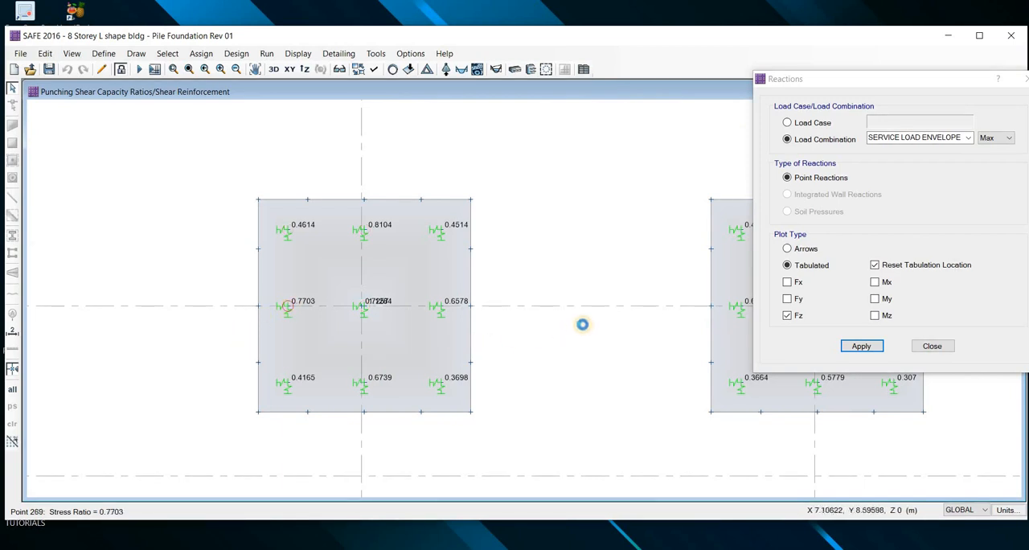
scroll(575, 322, down, 1)
scroll(554, 241, up, 1)
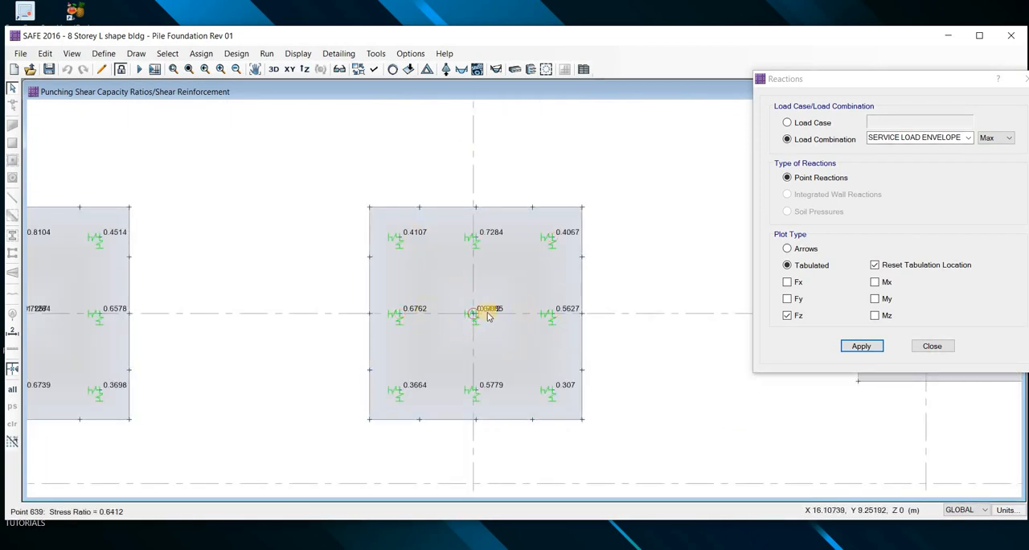
scroll(555, 286, down, 1)
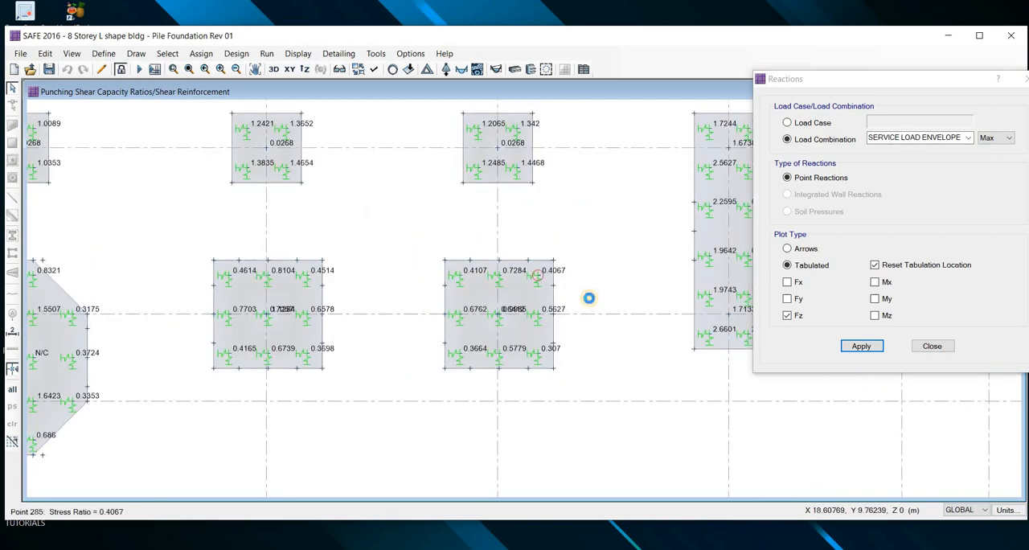
middle_drag(474, 145, 461, 218)
scroll(475, 229, up, 1)
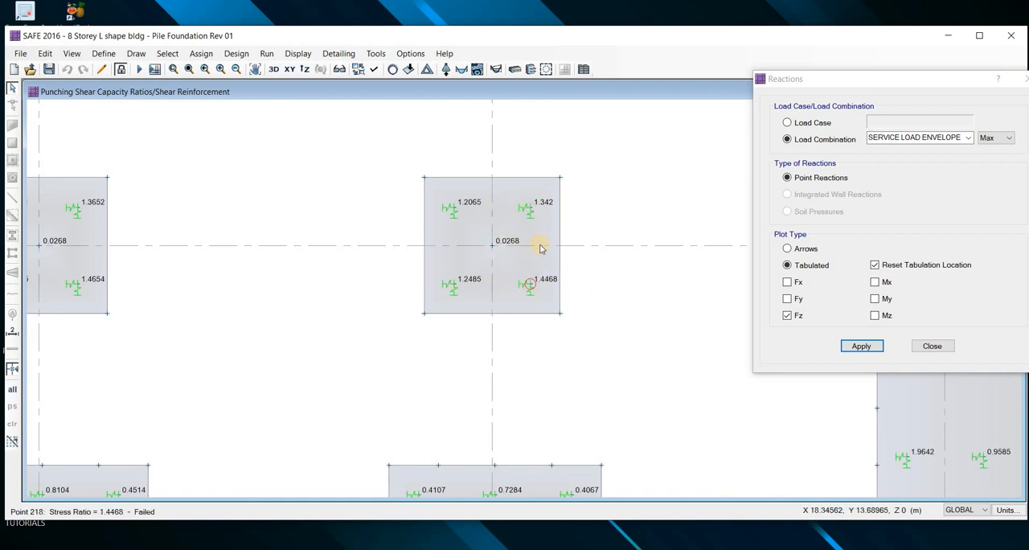
scroll(541, 249, down, 1)
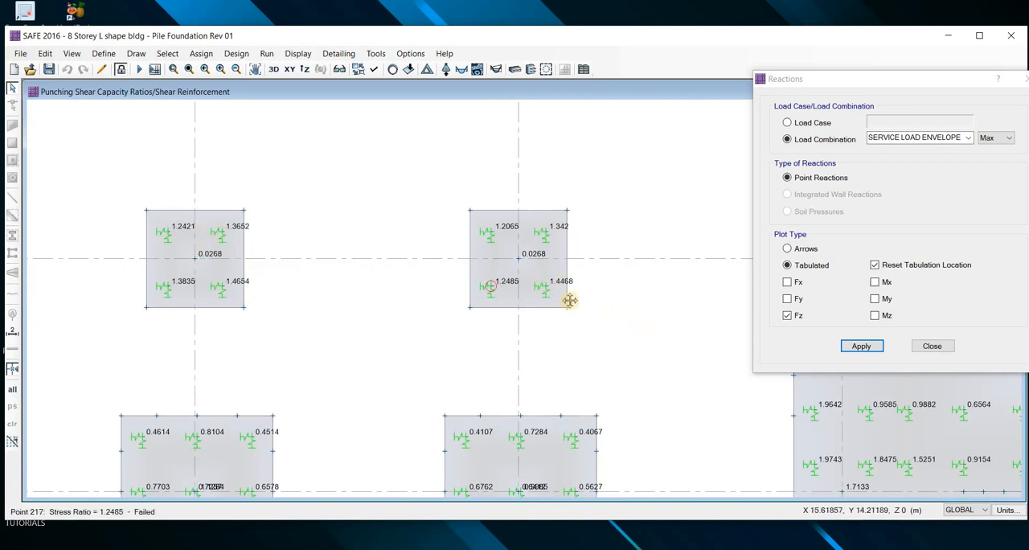
Display tabulated Fz point reactions for combination U2: 1.2(D + F + T) + 1.6(L + H) + 0.5(Lr or R), resetting the tabulation location
click(861, 346)
click(932, 347)
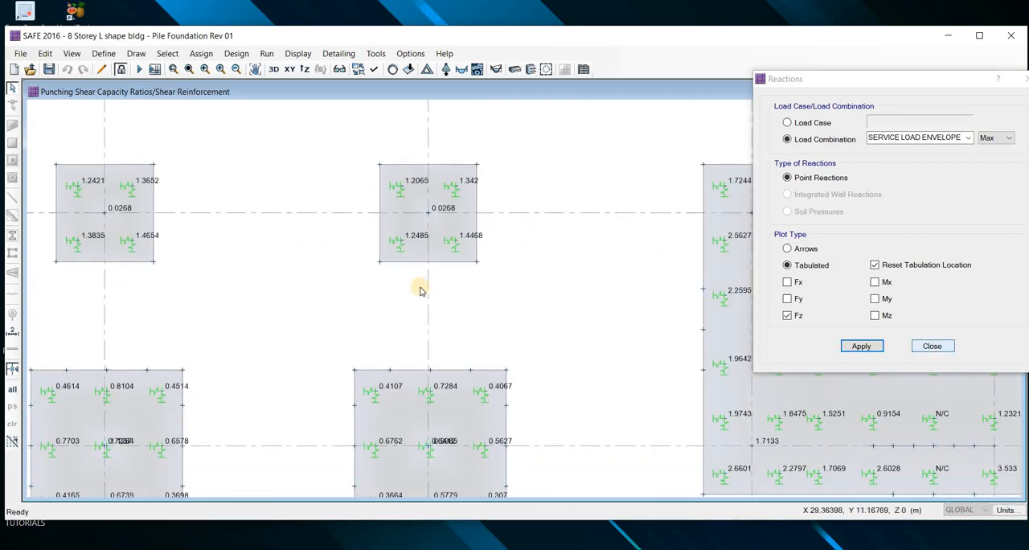
scroll(827, 309, up, 2)
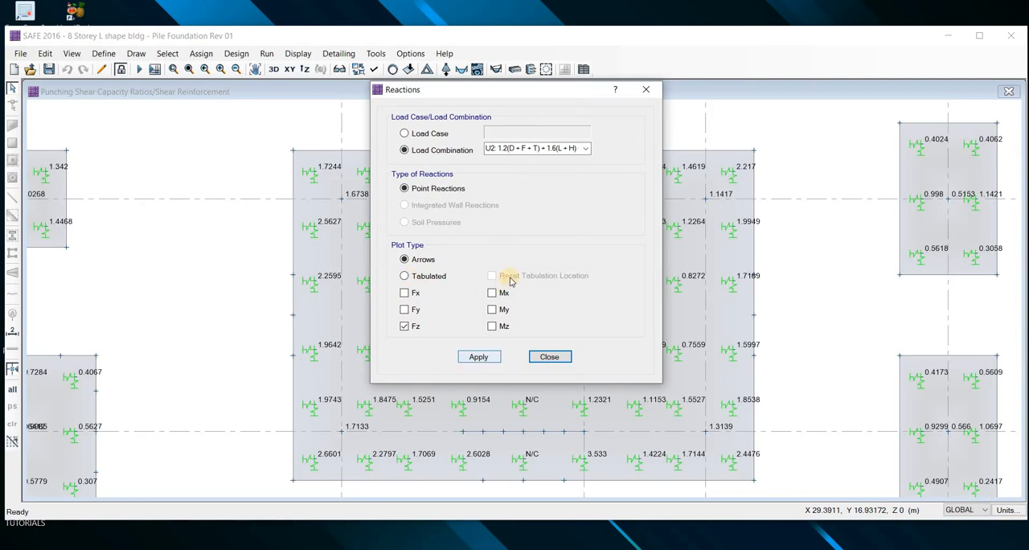
click(484, 357)
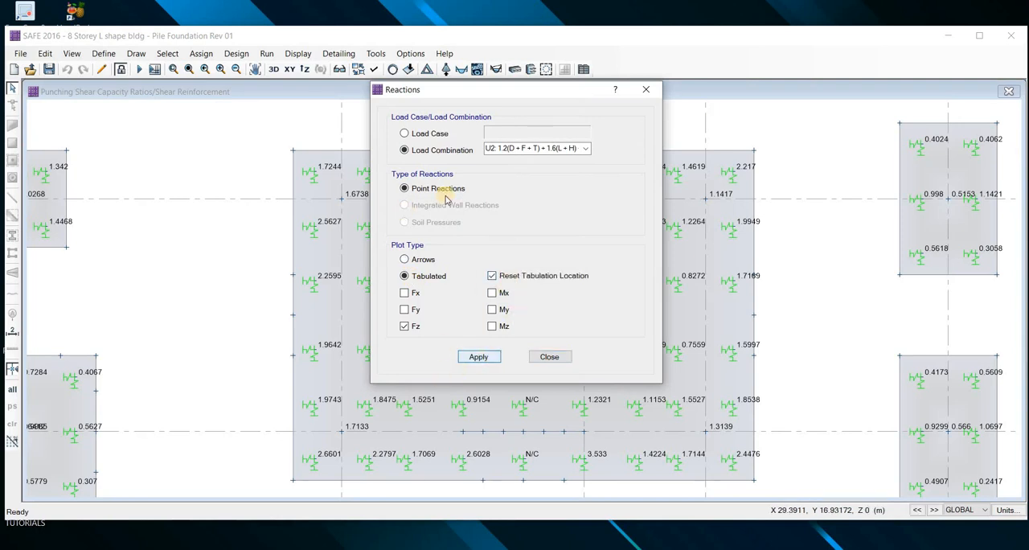
click(545, 358)
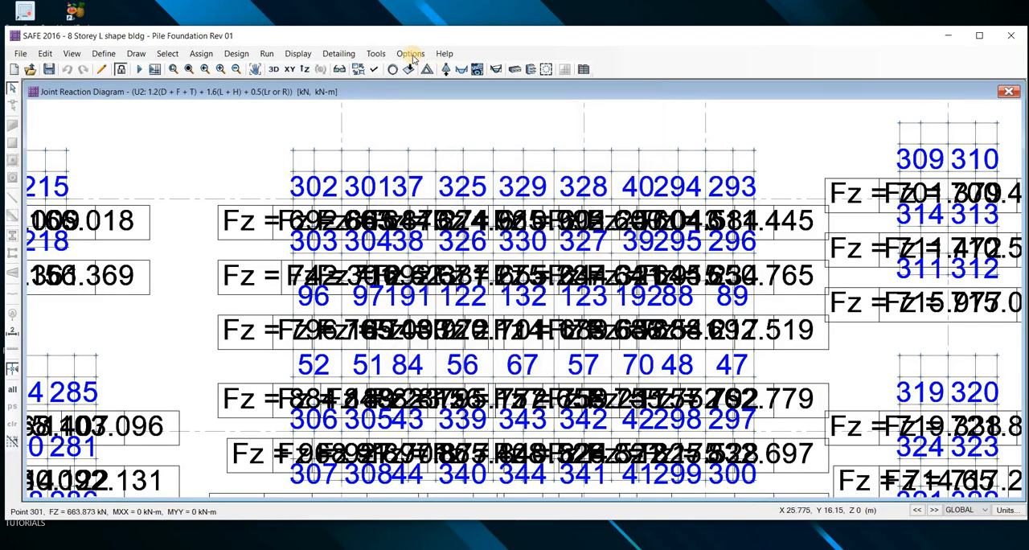
Reduce the maximum graphic font size in the display preferences to make the reaction labels smaller
click(412, 56)
click(435, 108)
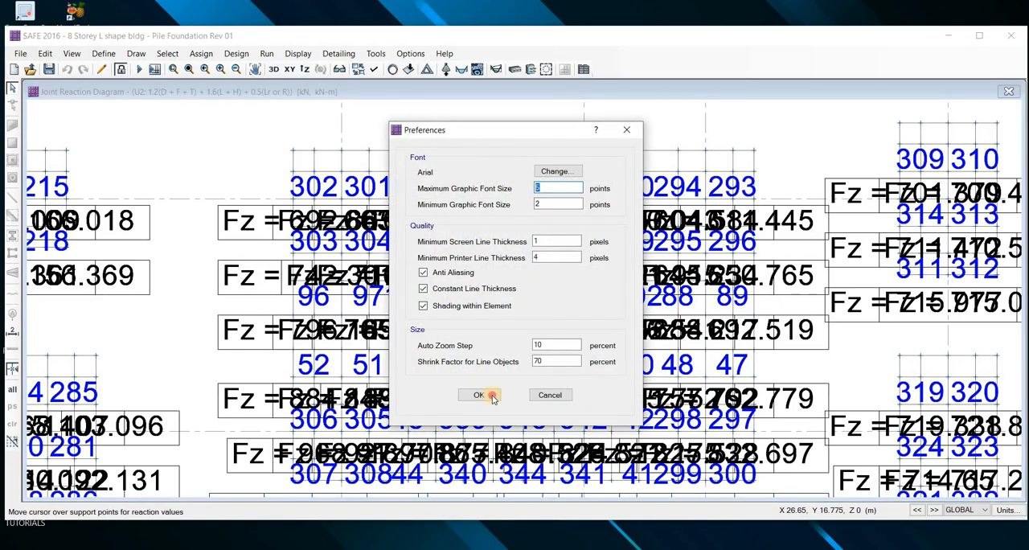
click(492, 397)
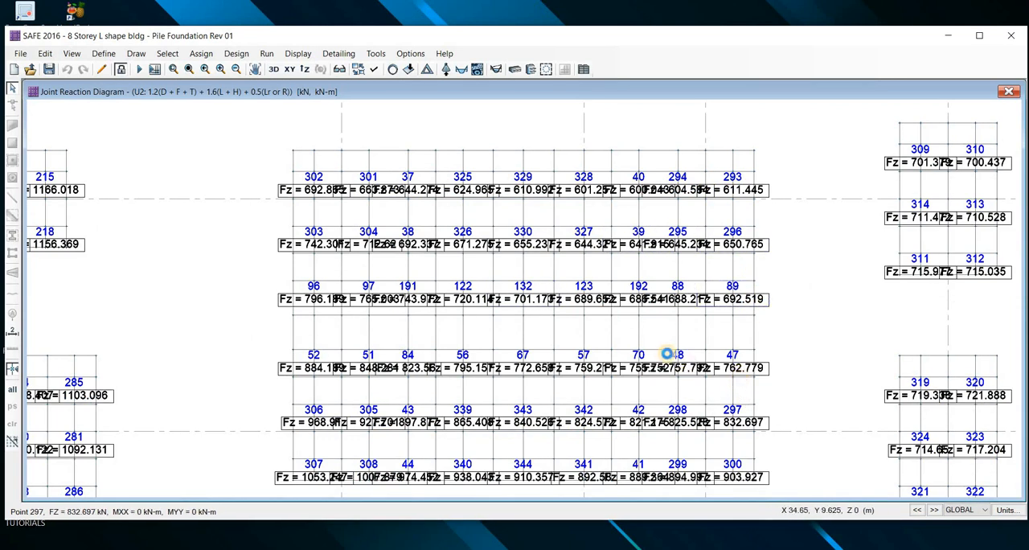
Examine the Fz reactions under U2 at the edge and corner piles of the combined pilecap between grids 3 and 4
scroll(667, 353, up, 3)
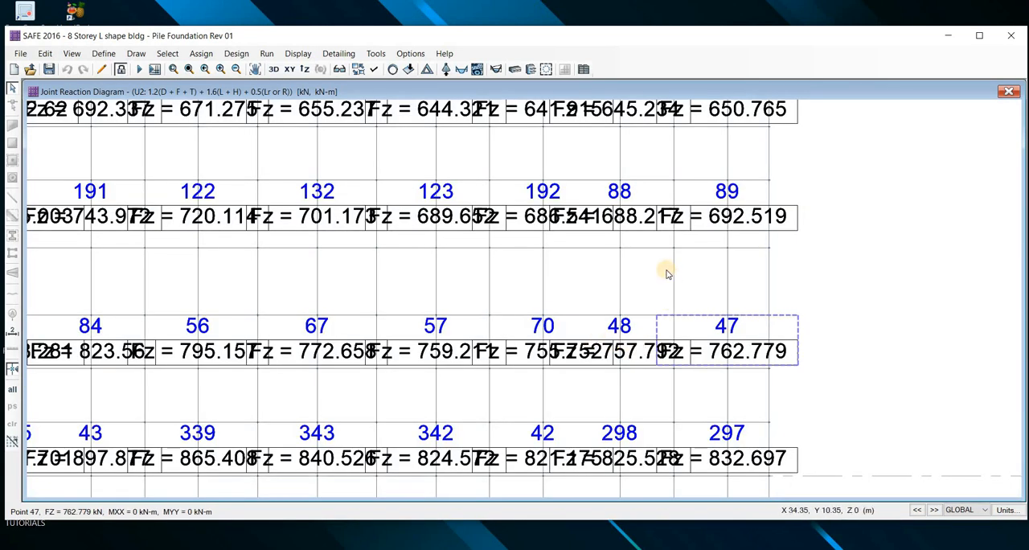
scroll(672, 427, down, 3)
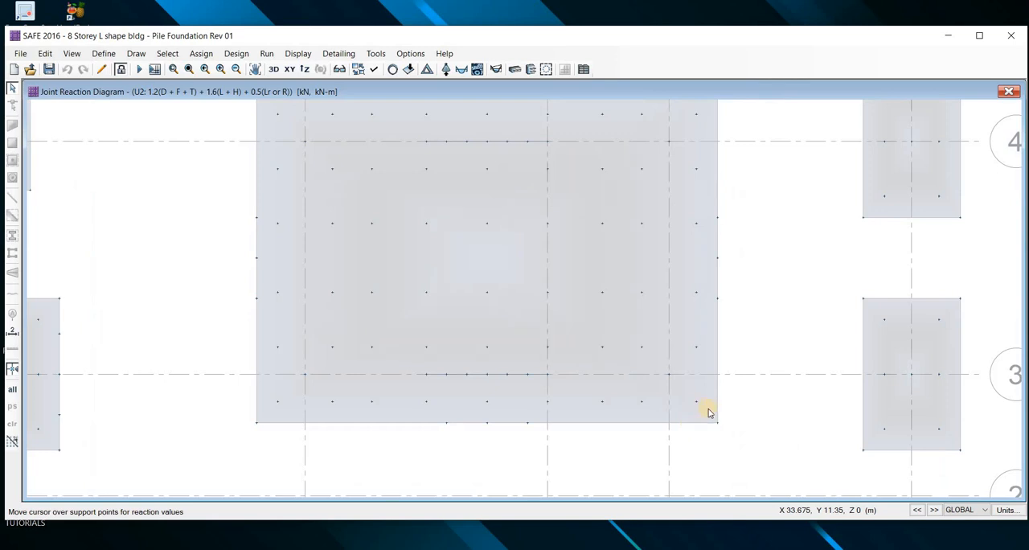
scroll(704, 408, up, 3)
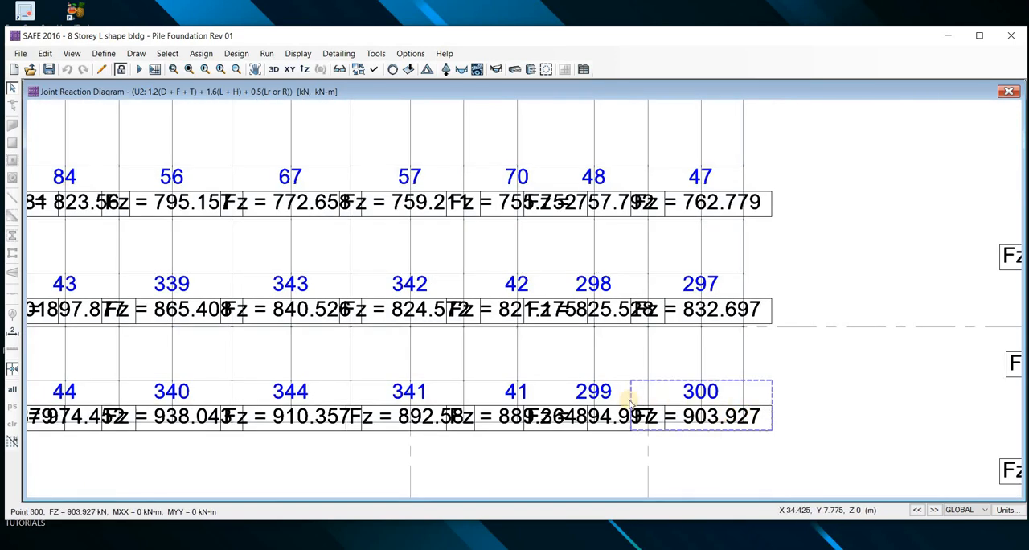
scroll(630, 405, down, 2)
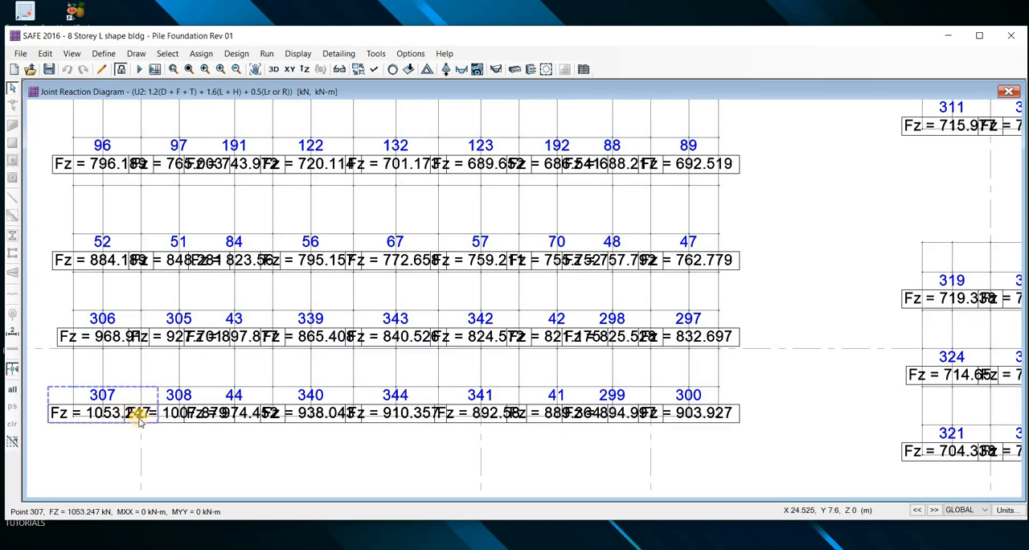
scroll(175, 406, down, 3)
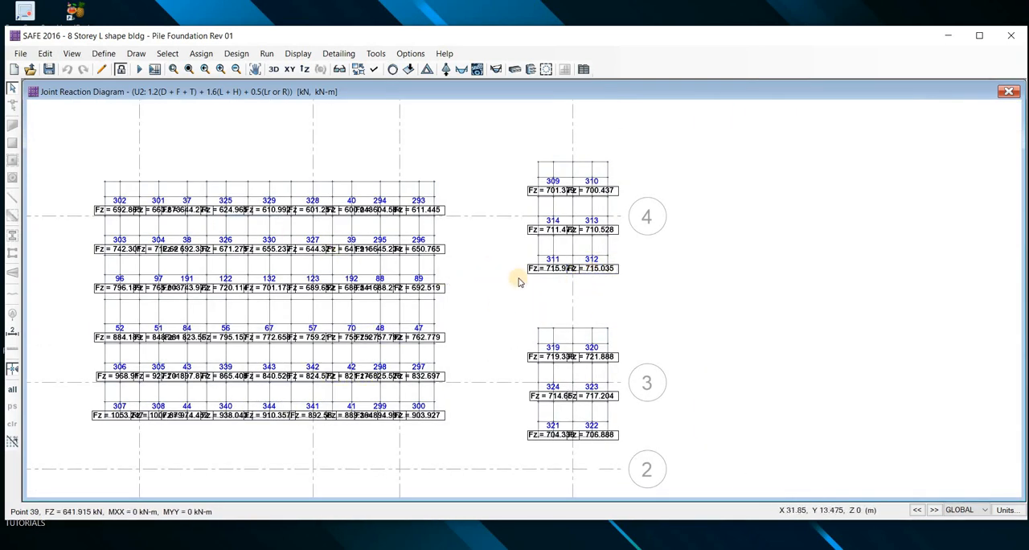
scroll(618, 263, down, 2)
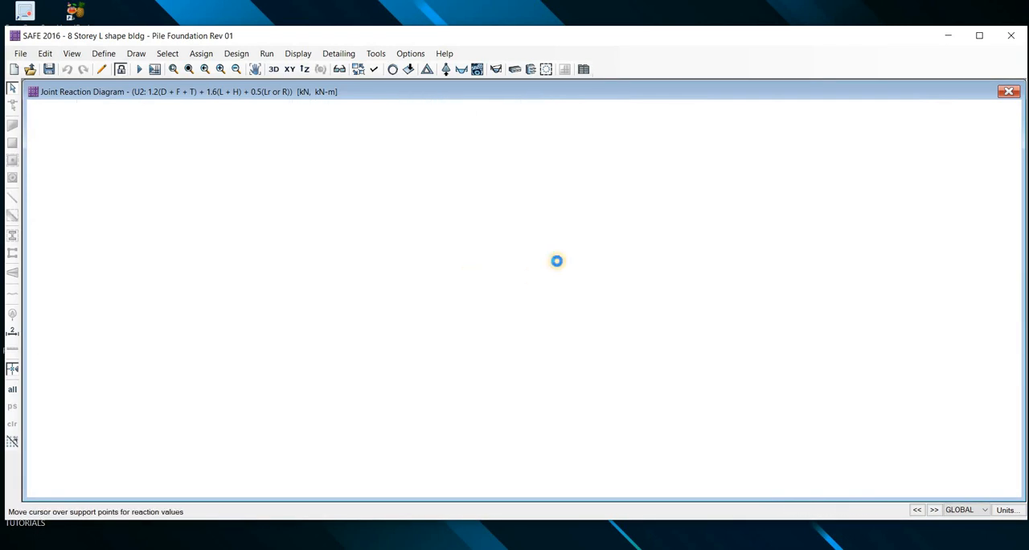
Examine the Fz pile reactions of the octagonal pilecap at grids E-F and 7
middle_drag(692, 313, 559, 262)
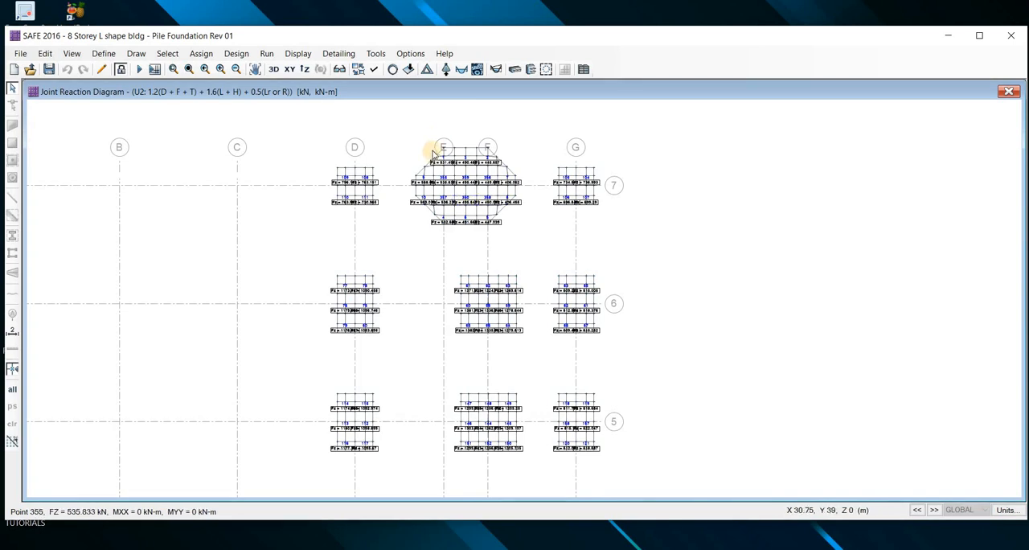
scroll(434, 152, up, 1)
scroll(480, 255, up, 2)
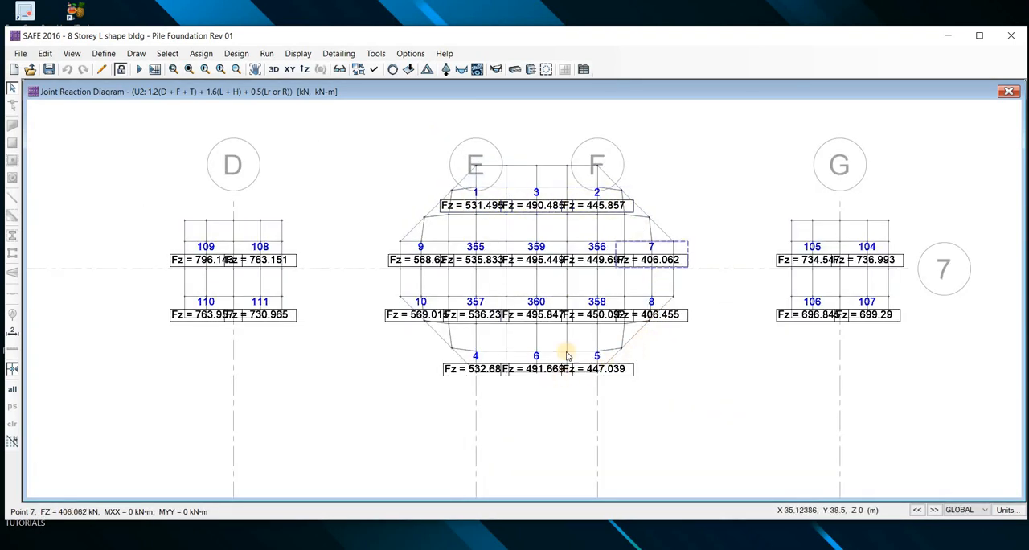
scroll(577, 341, up, 2)
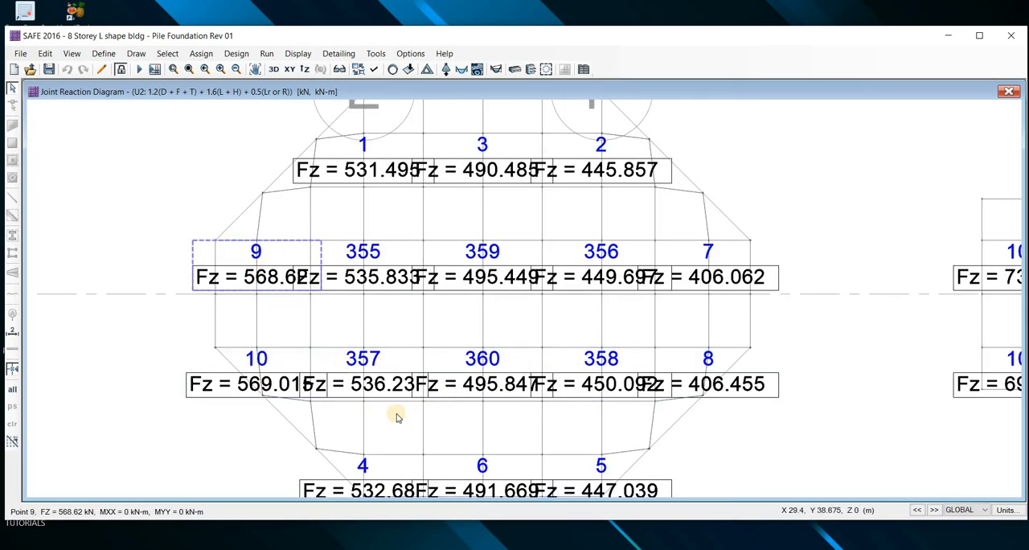
scroll(400, 429, down, 1)
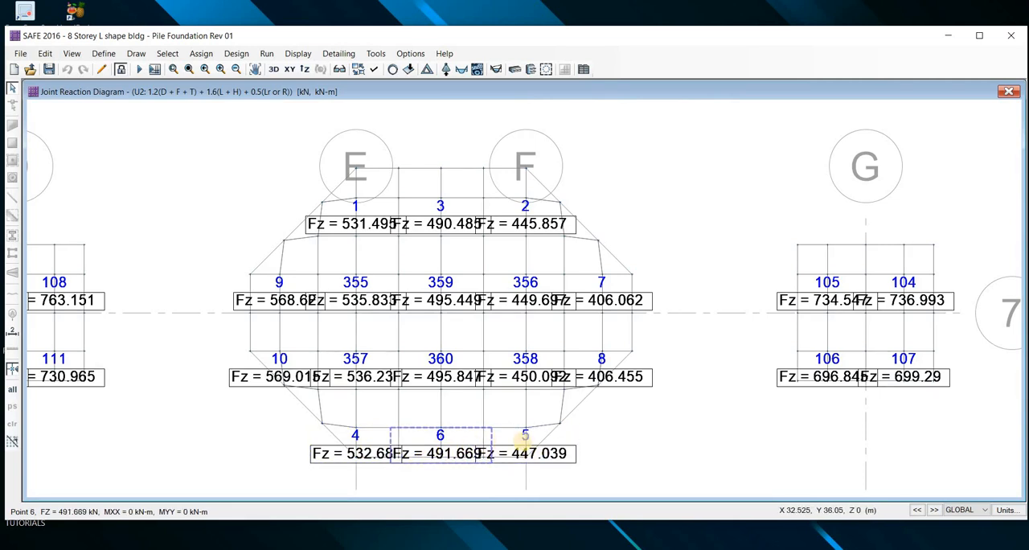
mouse_move(577, 428)
mouse_down()
mouse_move(500, 418)
mouse_move(415, 479)
mouse_move(566, 430)
mouse_up()
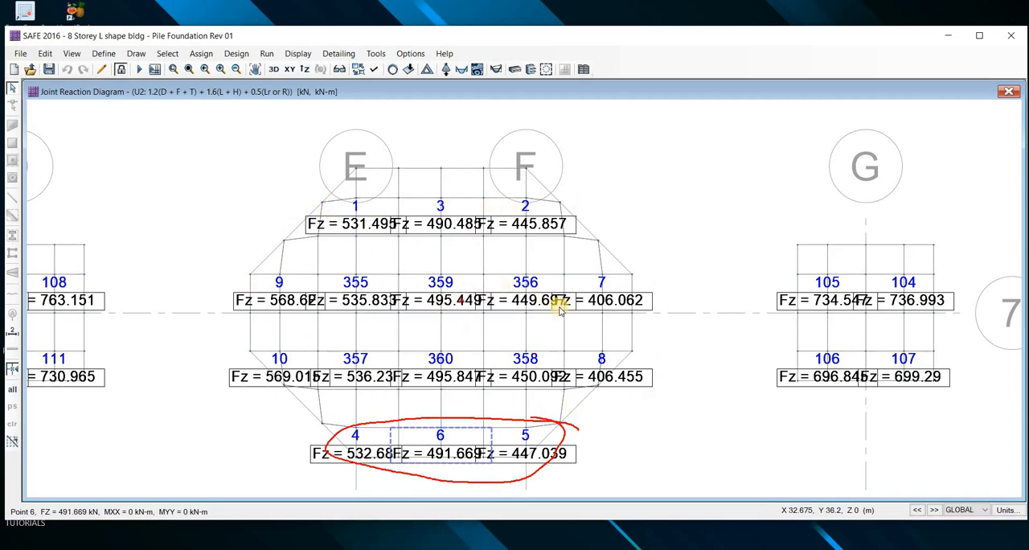
key(Escape)
scroll(511, 178, down, 2)
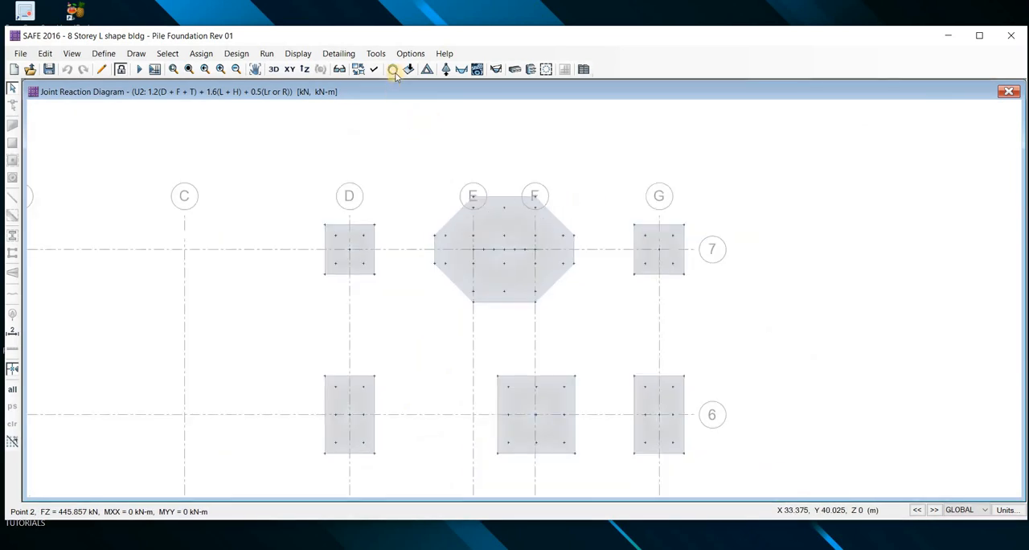
Display the punching shear capacity ratios instead of the reactions and examine the six-pile caps on grid 1
click(394, 71)
scroll(452, 331, down, 3)
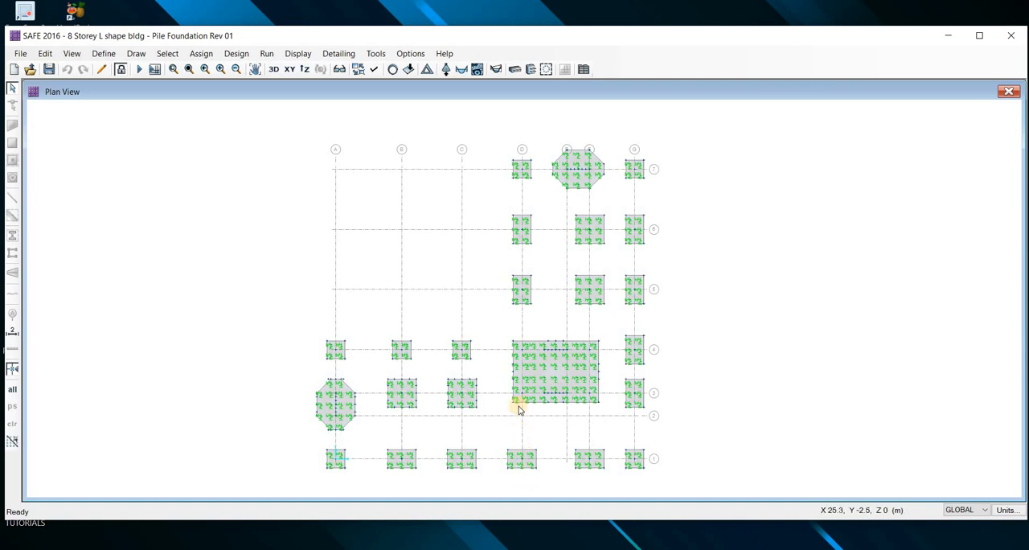
scroll(518, 405, up, 5)
click(545, 70)
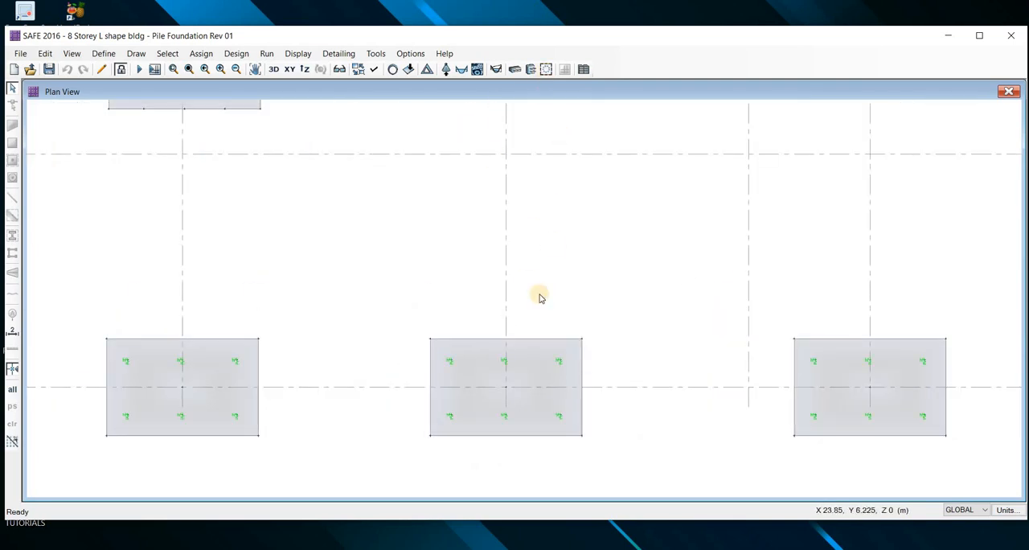
scroll(483, 412, up, 3)
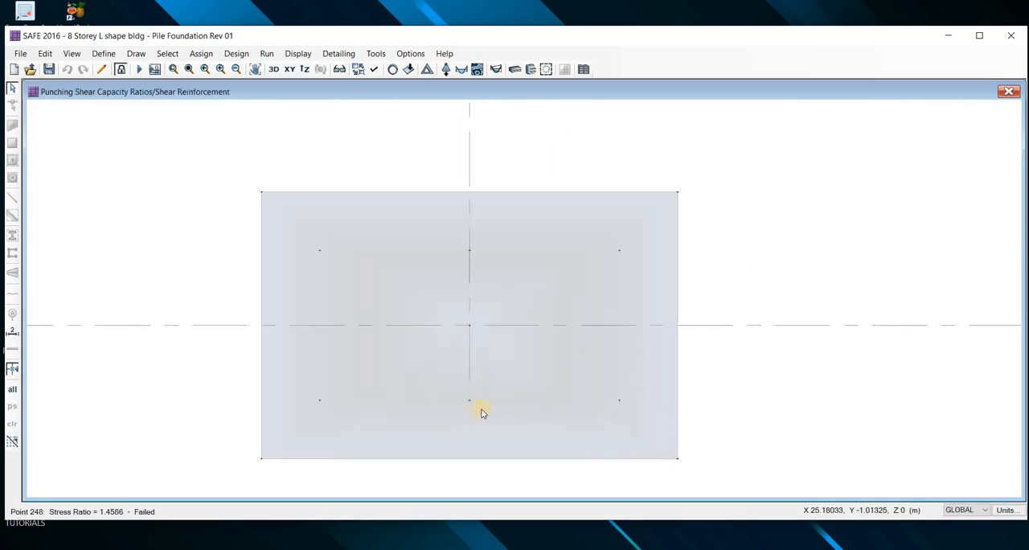
scroll(477, 218, down, 4)
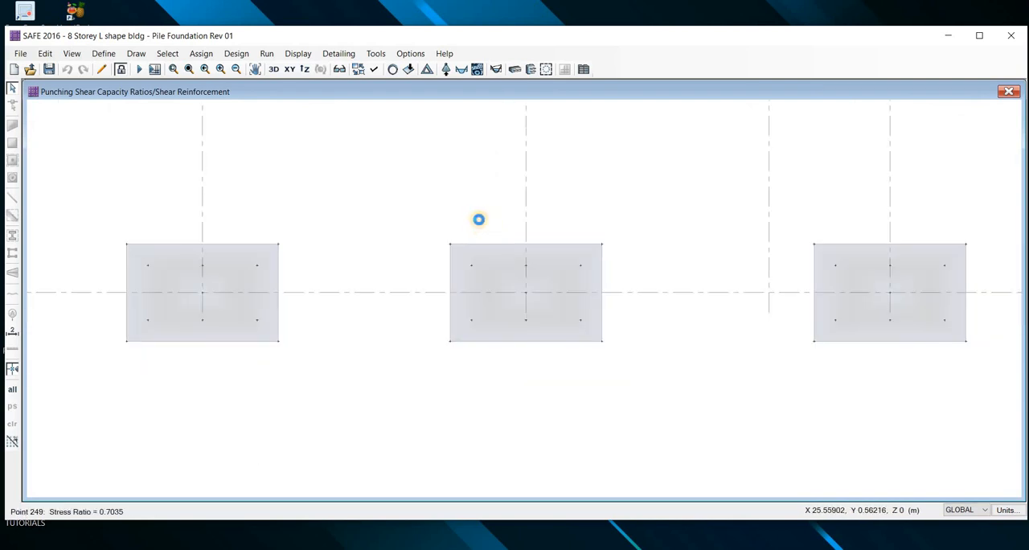
middle_drag(495, 140, 504, 202)
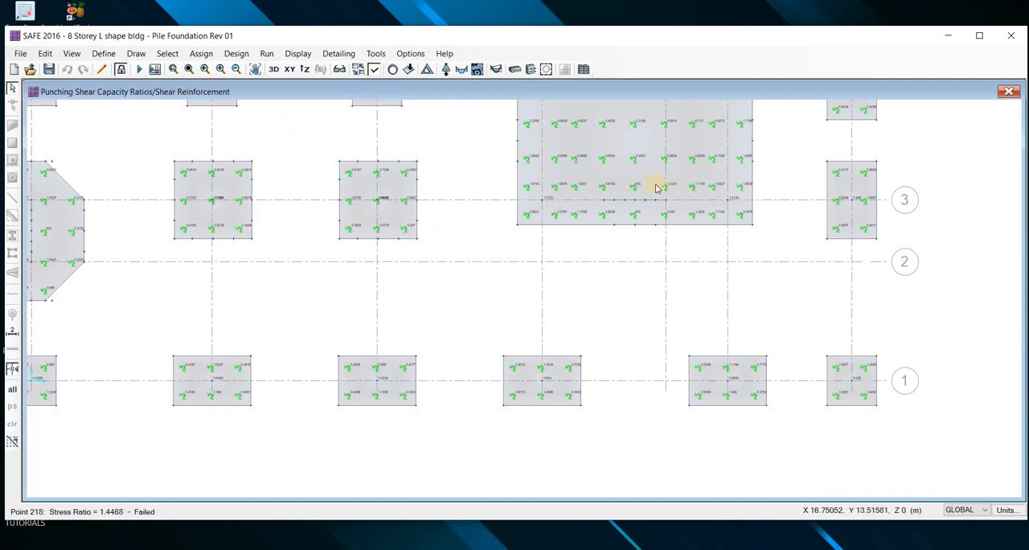
Turn on design strip layer A and return to the undeformed plan view at the combined pilecap
key(ctrl+w)
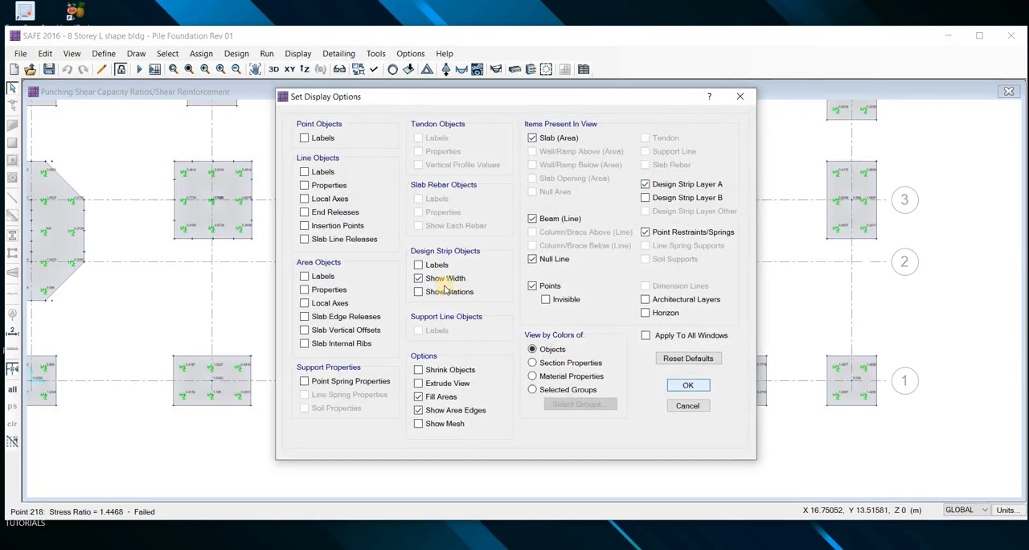
click(688, 385)
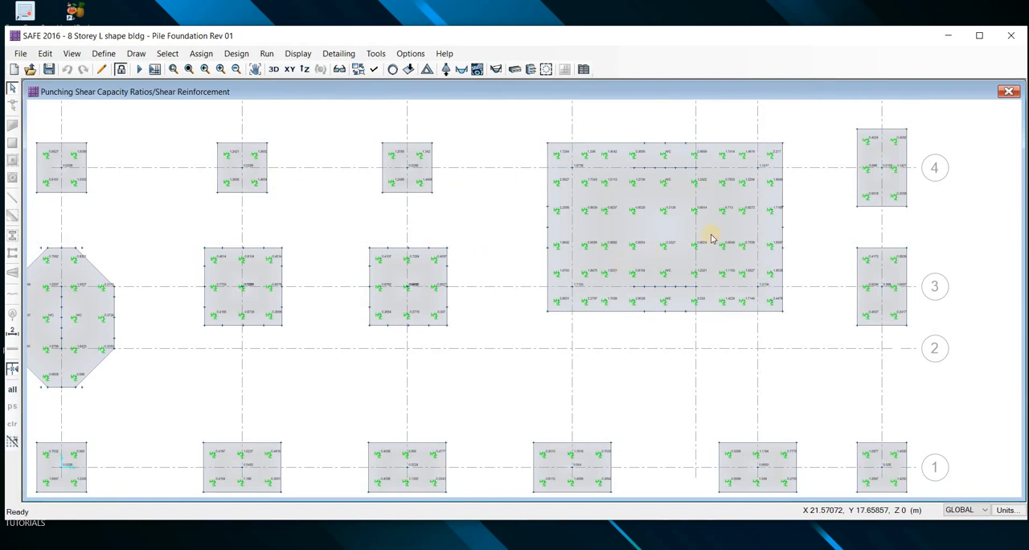
key(F4)
scroll(744, 204, up, 3)
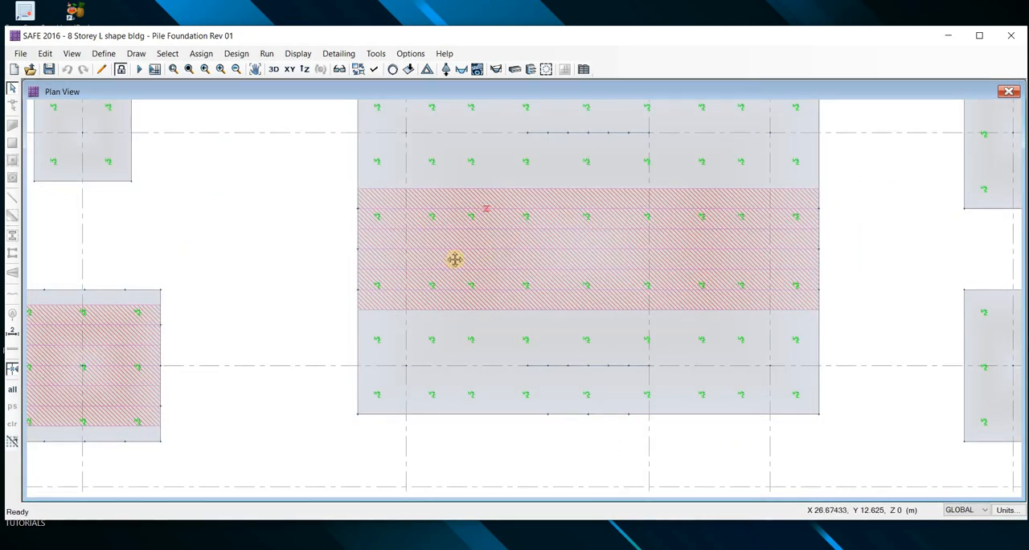
middle_drag(279, 254, 248, 255)
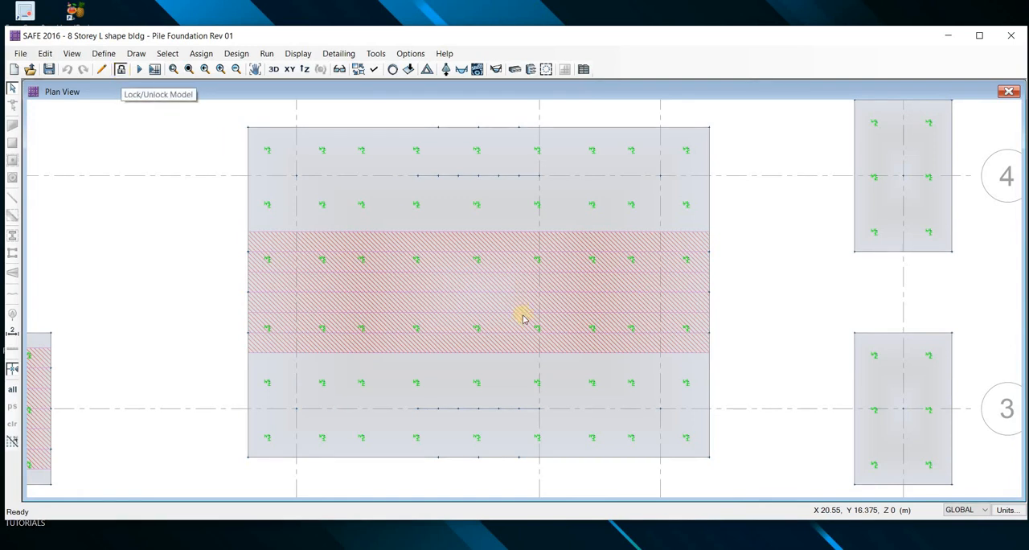
Unlock the model and check the geometry and widths of an existing layer A strip on the combined pilecap
click(543, 333)
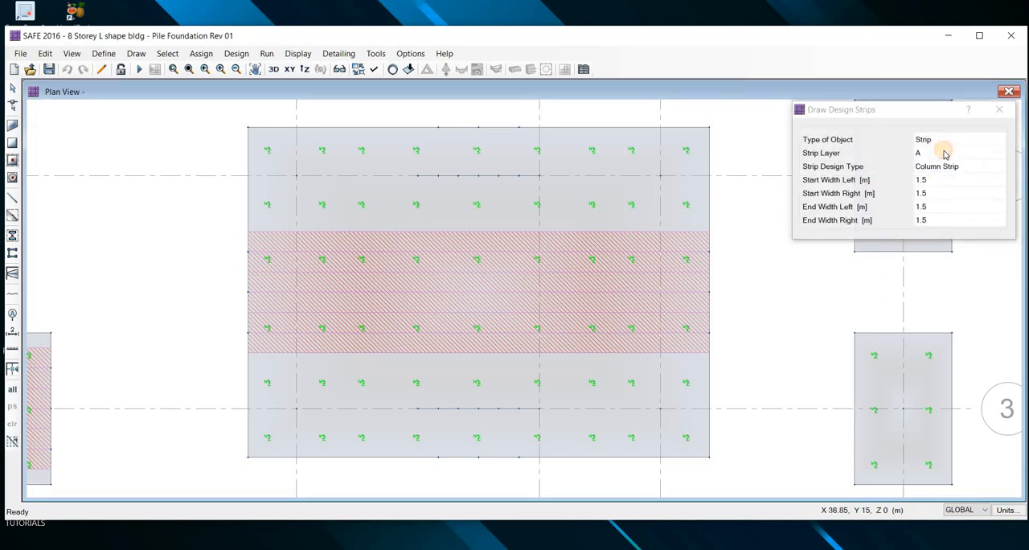
click(944, 153)
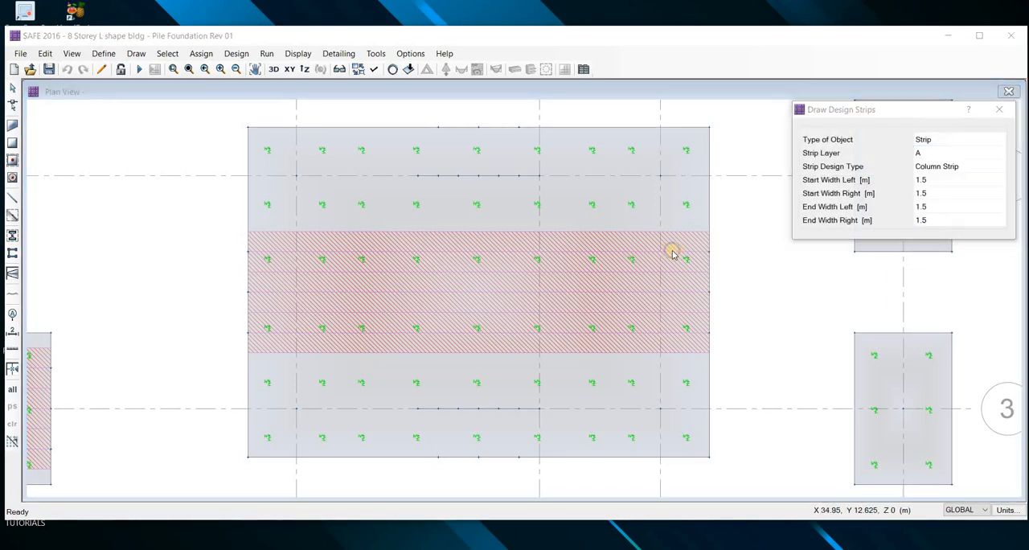
right_click(447, 163)
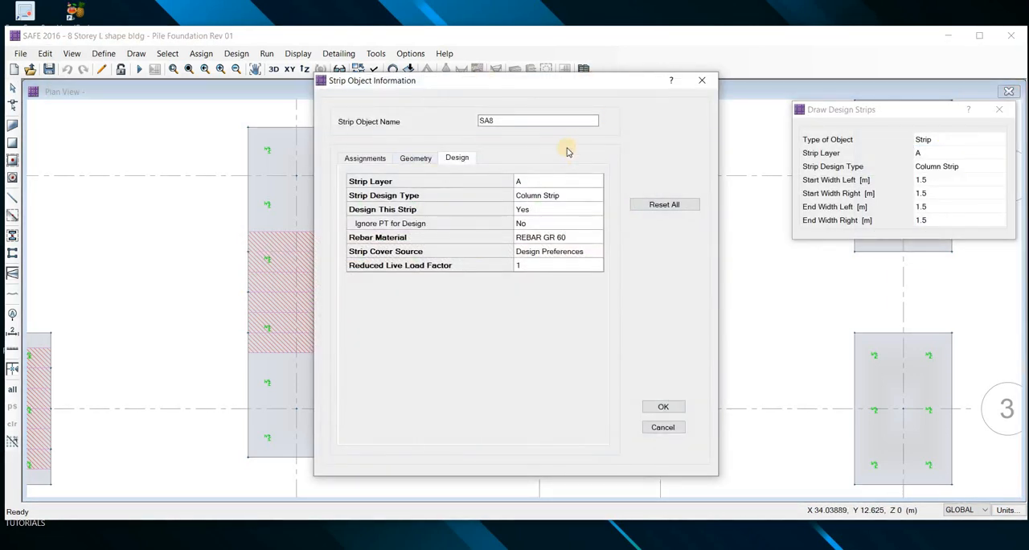
click(567, 151)
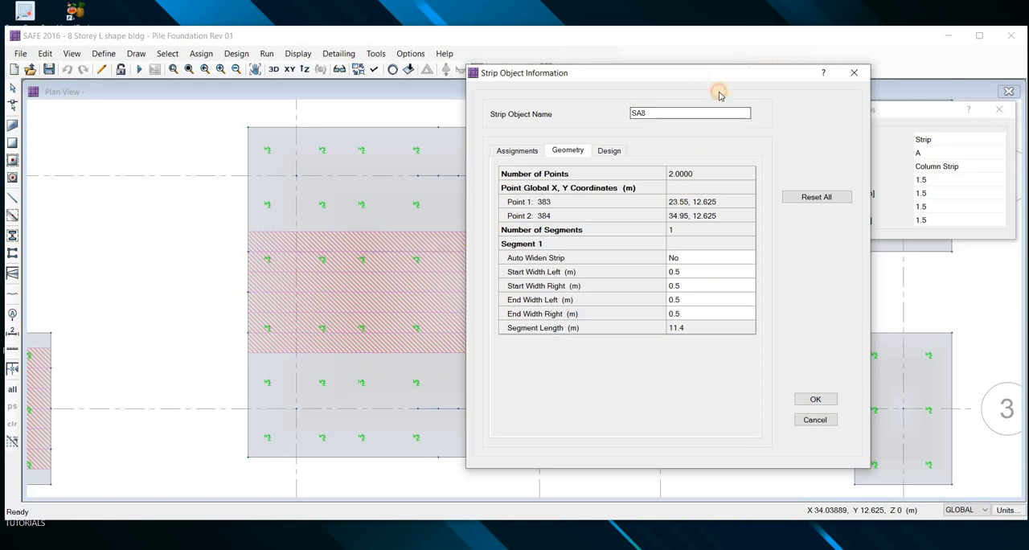
drag(717, 73, 693, 86)
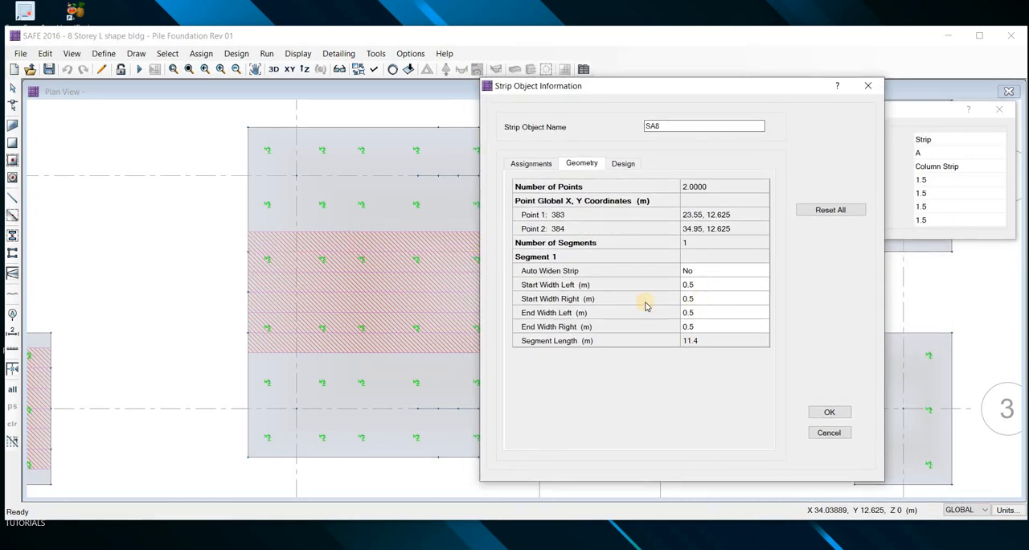
click(542, 303)
click(543, 302)
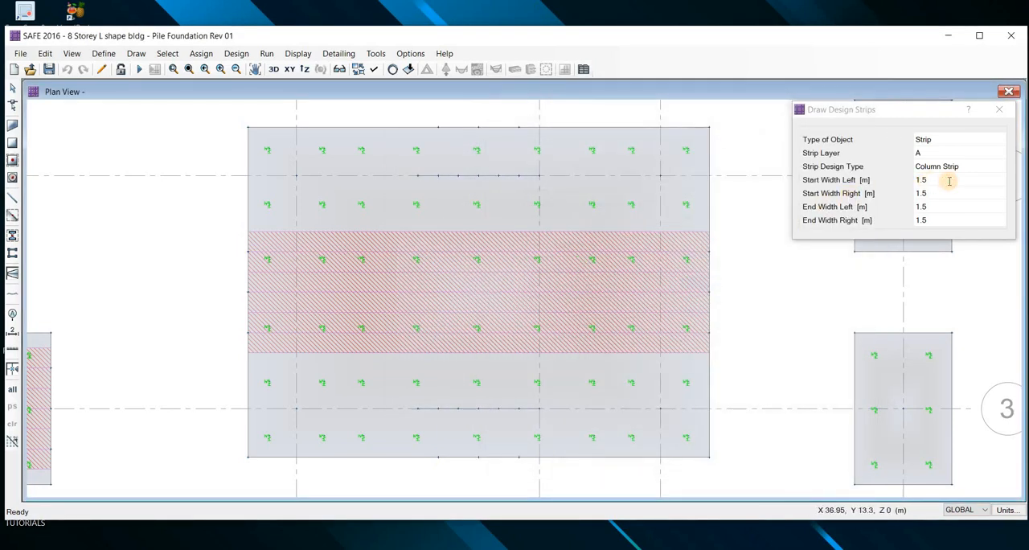
Set the start and end widths, left and right, to 0.5 m for new layer A column strips
click(948, 180)
click(950, 180)
text(0.5)
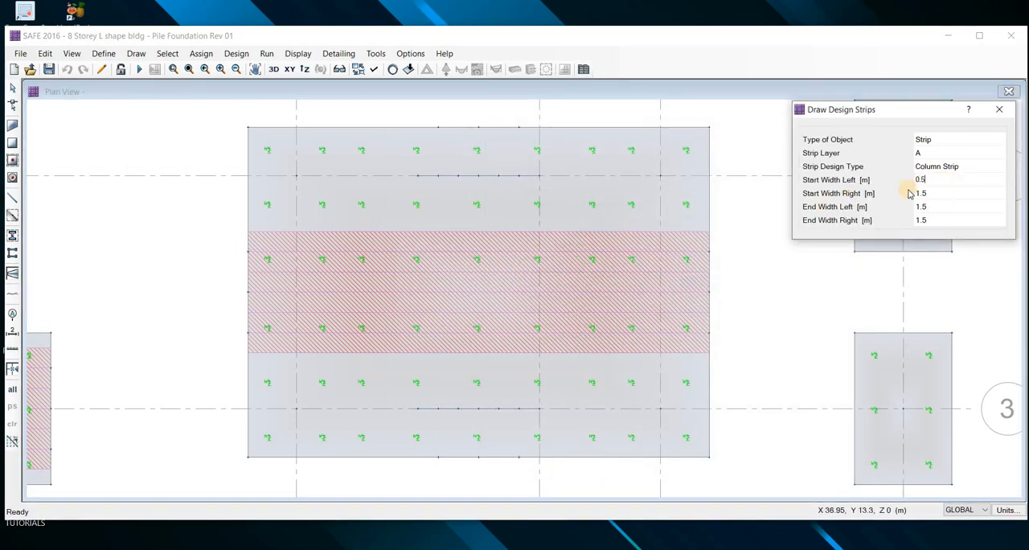
key(Return)
click(936, 196)
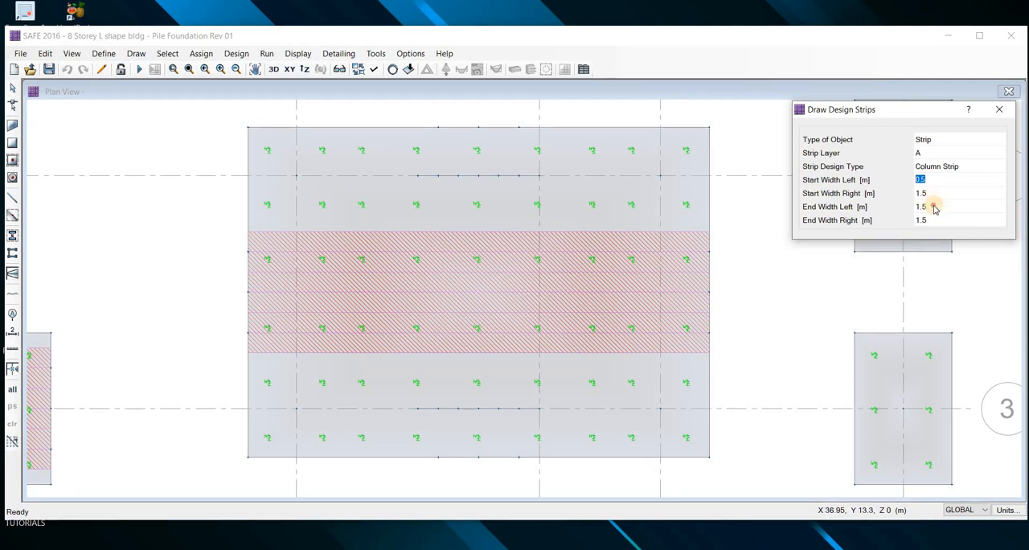
key(Tab)
text(0.5)
key(Tab)
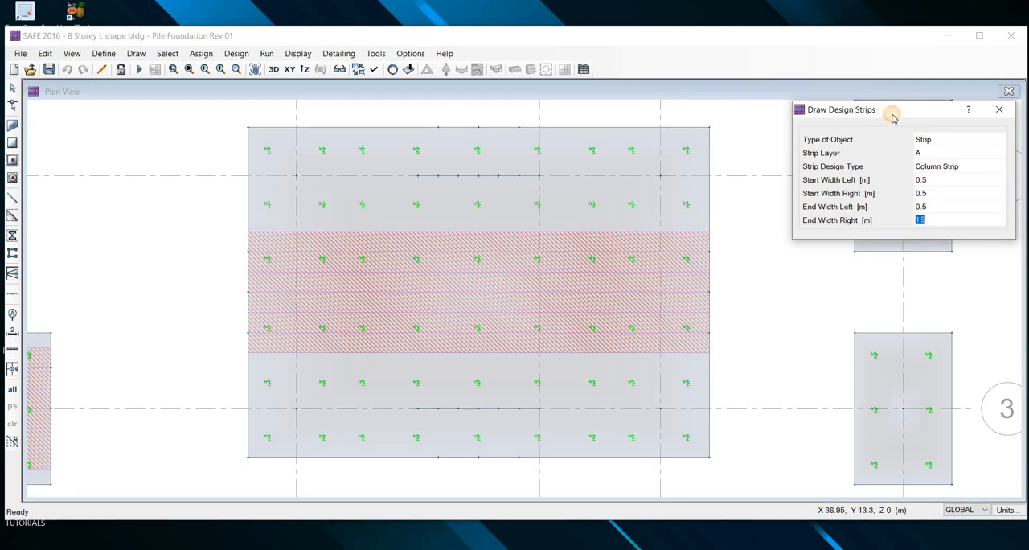
key(Return)
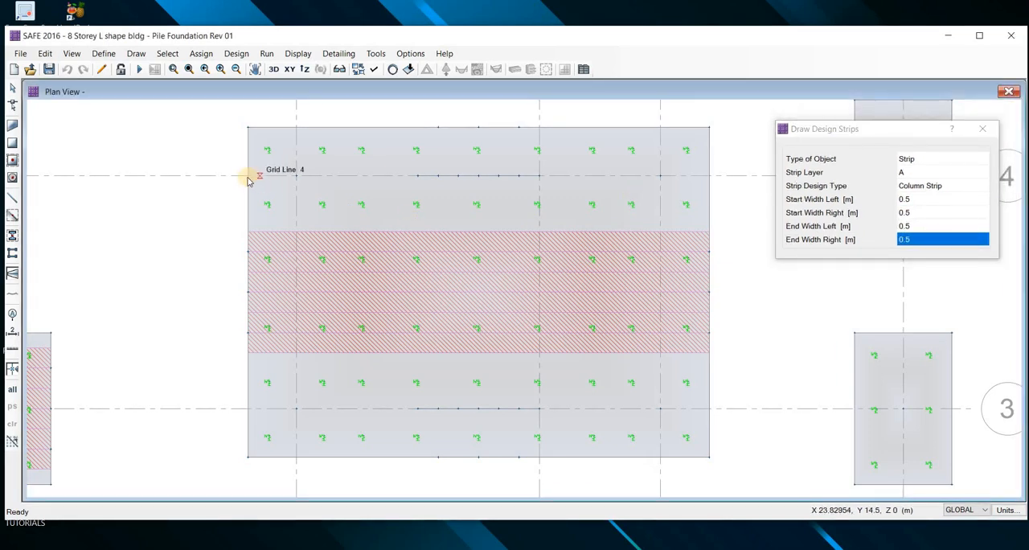
Draw a layer A column strip along grid line 4 across the full length of the combined pilecap
click(247, 177)
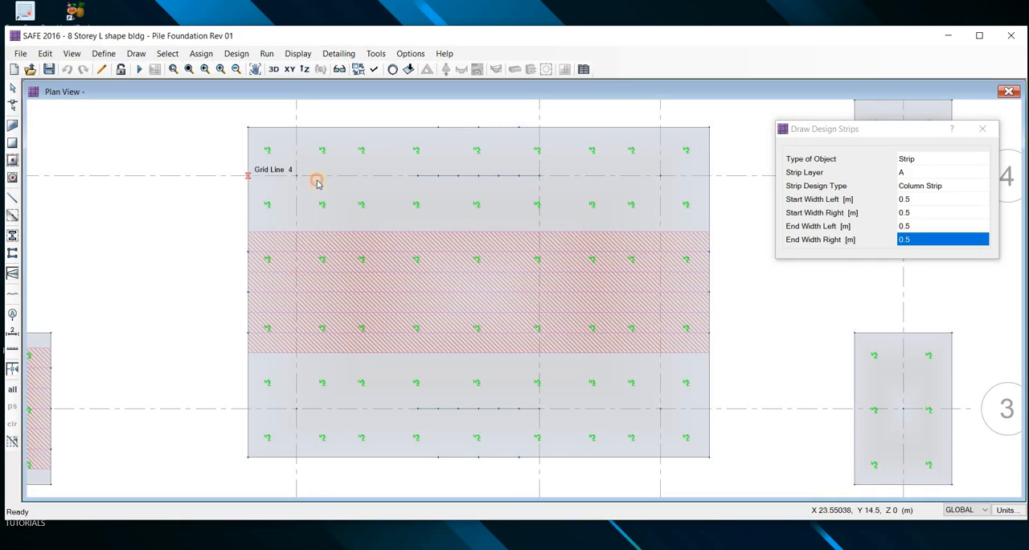
click(728, 177)
key(Return)
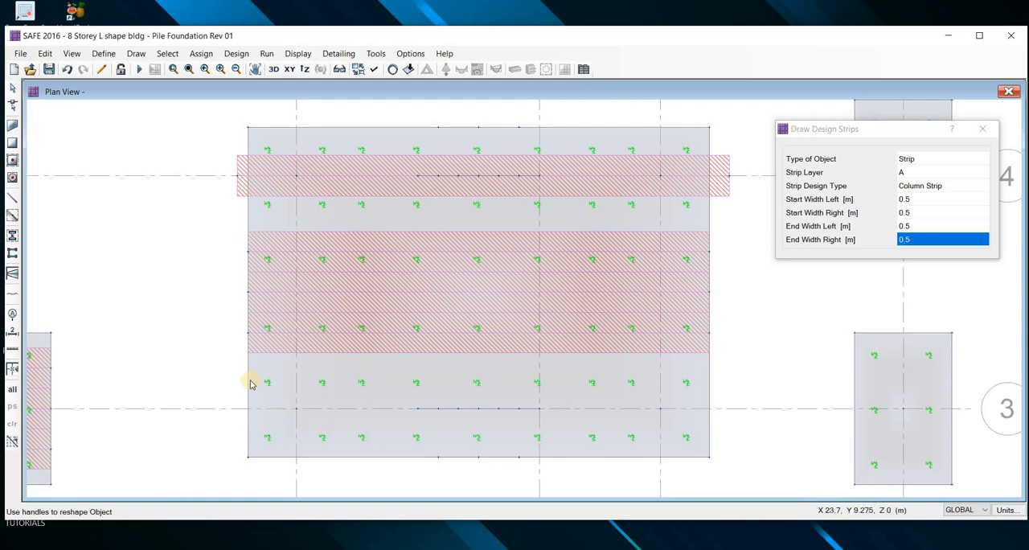
Draw a layer A column strip about 11.5 m long along the combined pilecap's lowest pile row, below grid line 3
click(248, 436)
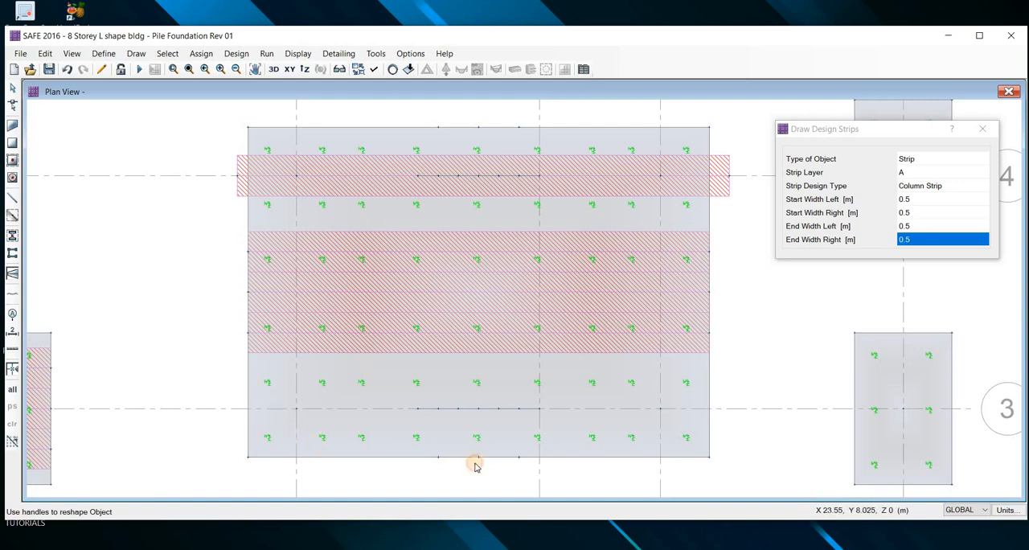
click(713, 434)
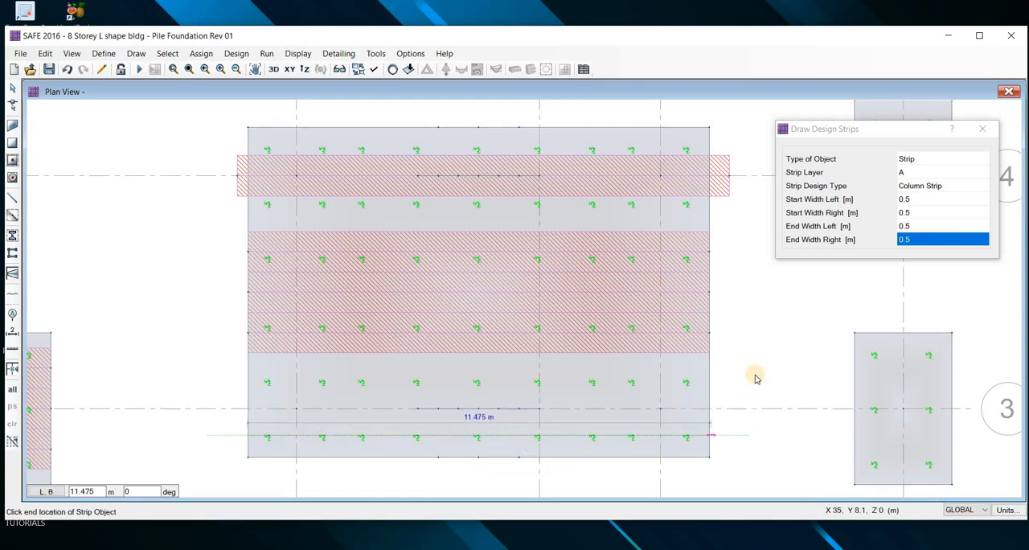
key(Return)
click(12, 88)
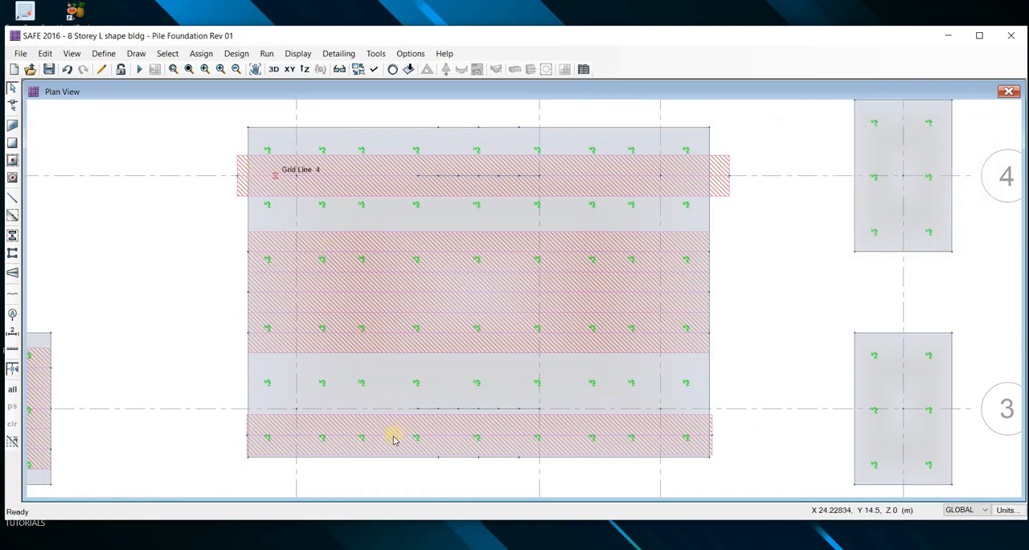
Check the design properties and rebar material of the new column strip below grid line 3
right_click(554, 234)
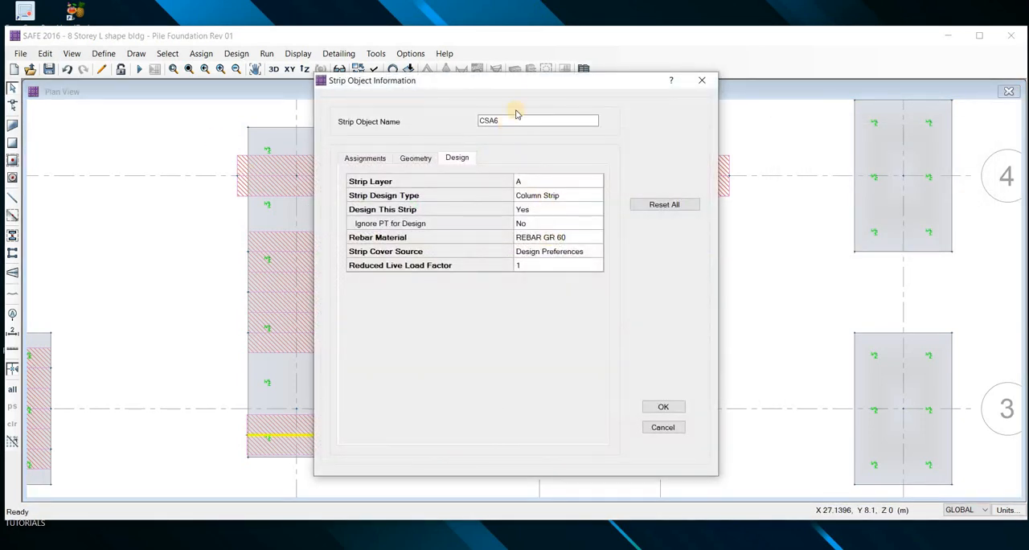
drag(648, 77, 742, 76)
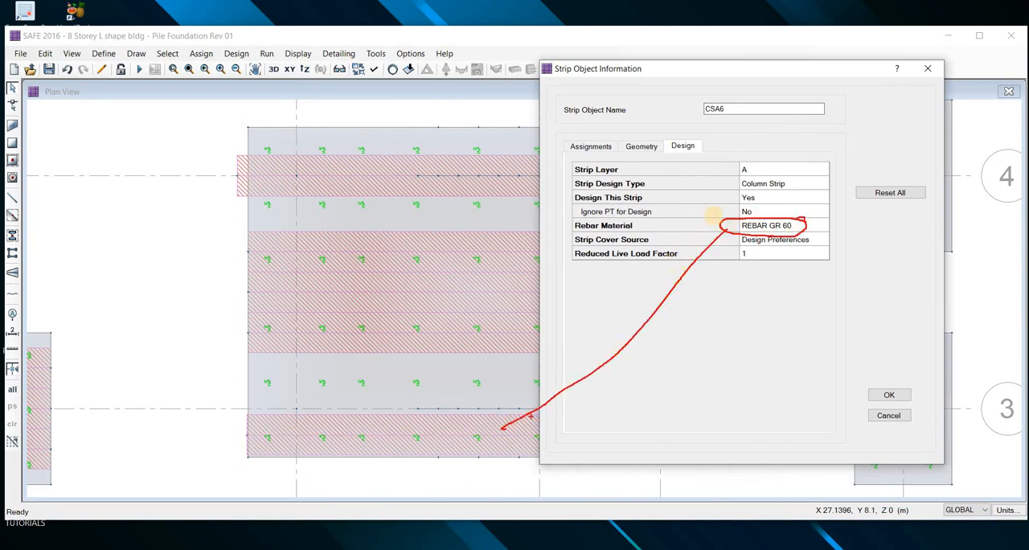
key(Escape)
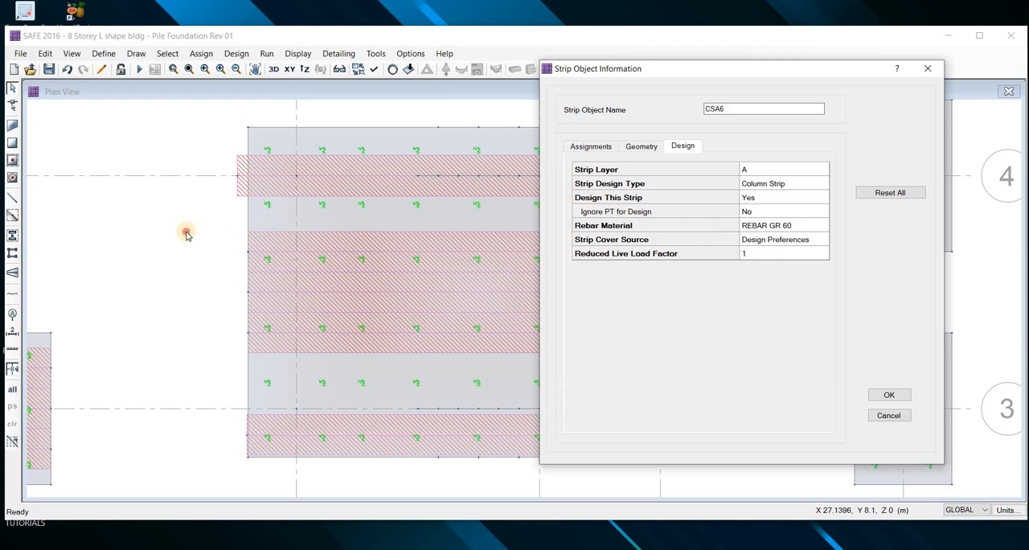
key(Escape)
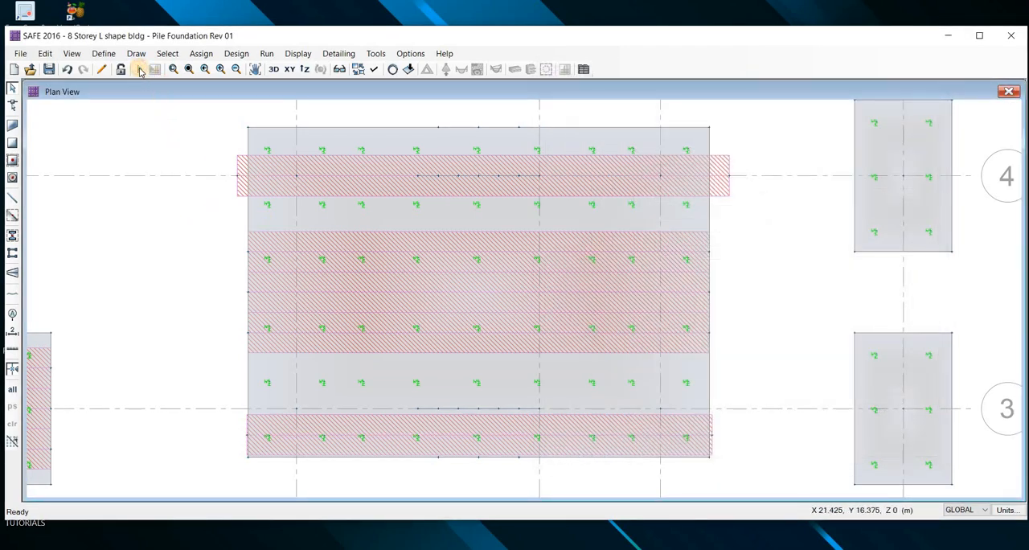
Run the analysis and design with the new column strips on the combined pilecap
click(140, 70)
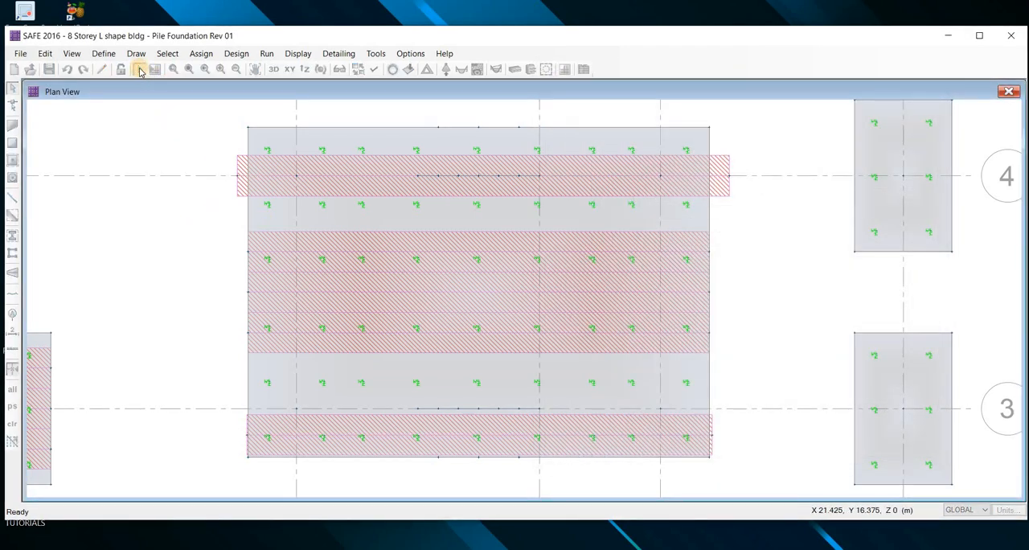
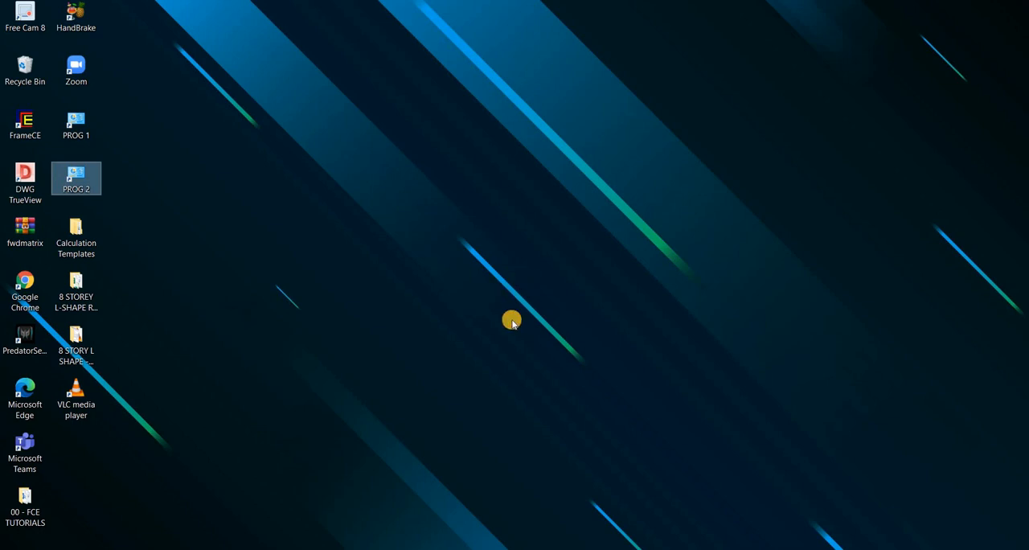
Show the undeformed plan of the Rev 01 model around the pilecaps between grid lines 1 and 4
click(540, 391)
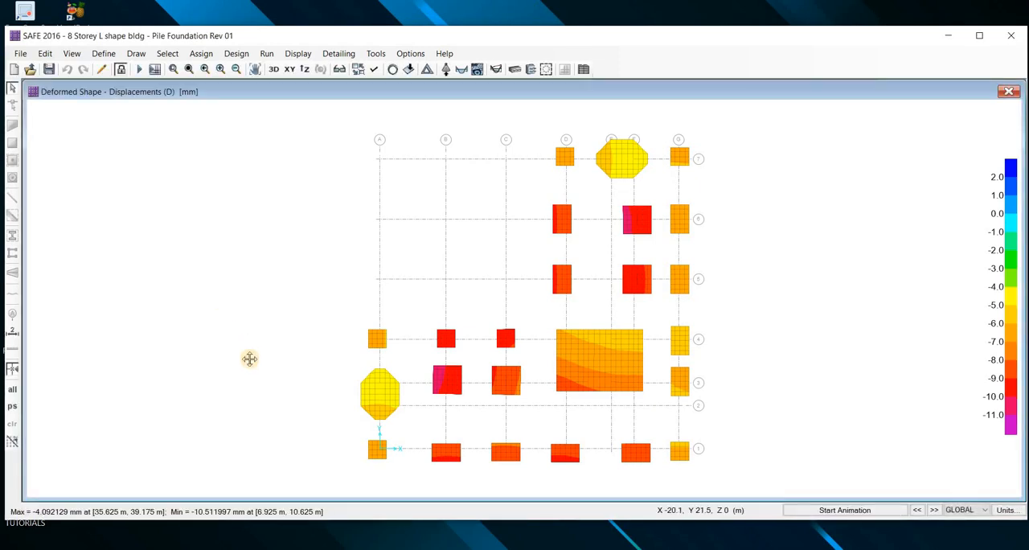
middle_drag(480, 385, 413, 340)
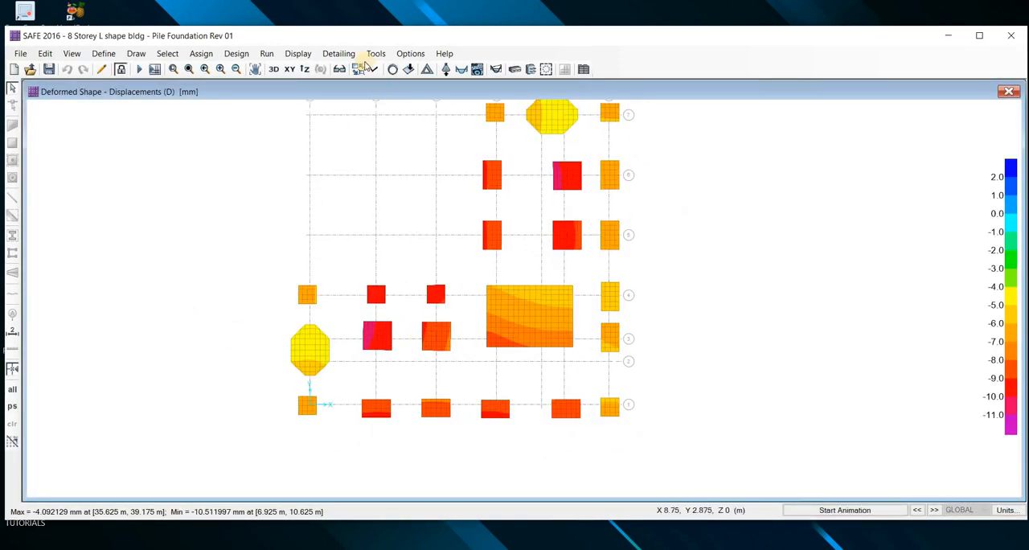
scroll(409, 337, up, 5)
key(F4)
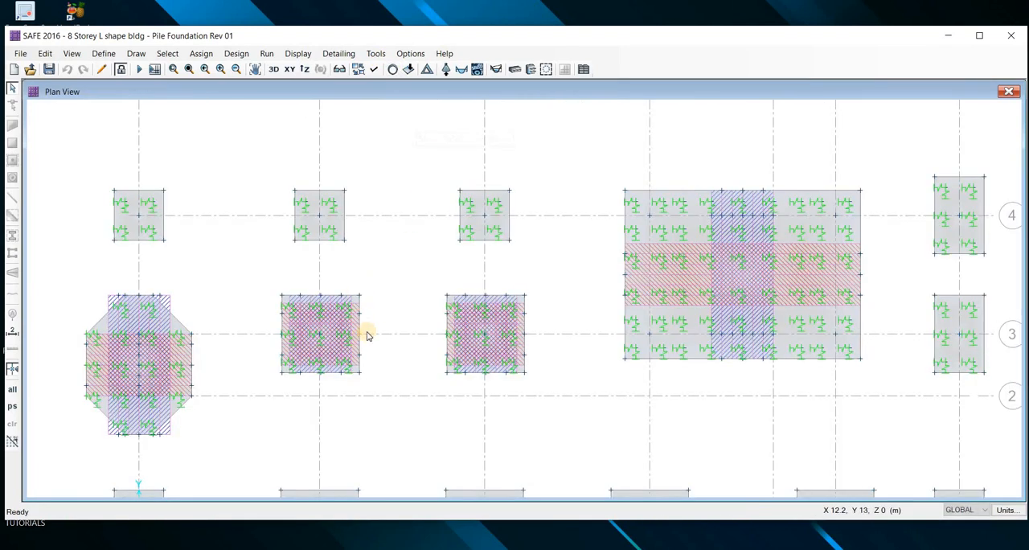
middle_drag(370, 382, 330, 354)
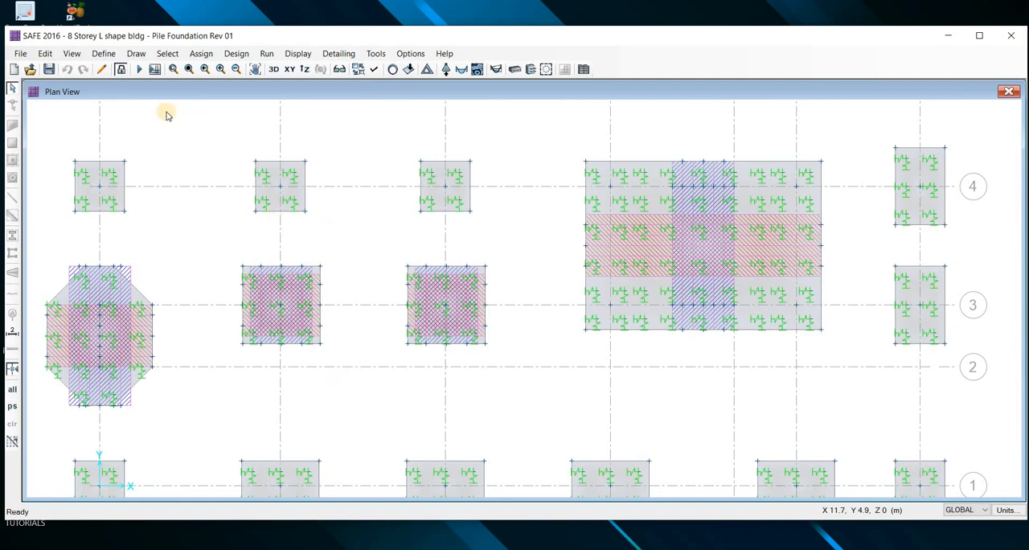
middle_drag(251, 283, 238, 262)
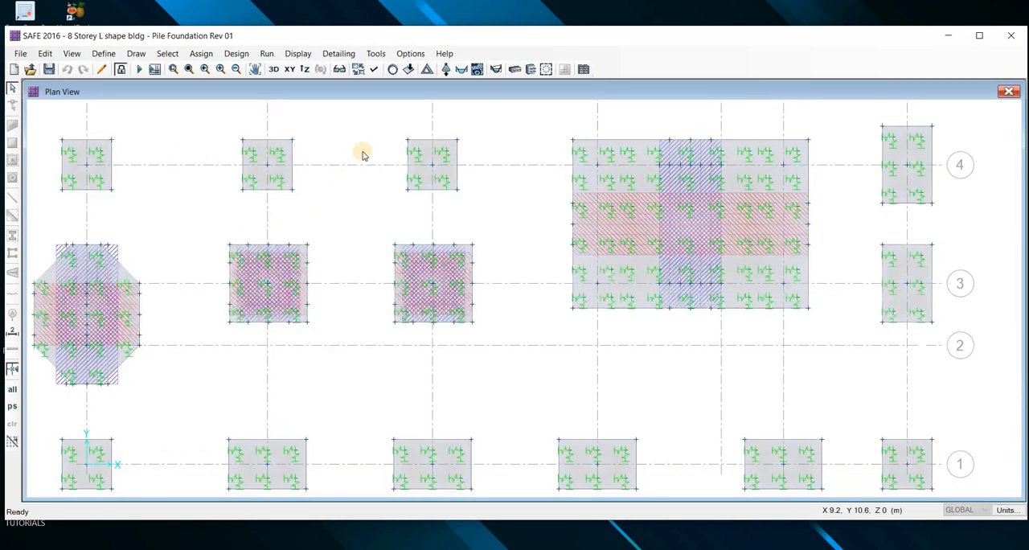
scroll(377, 108, up, 3)
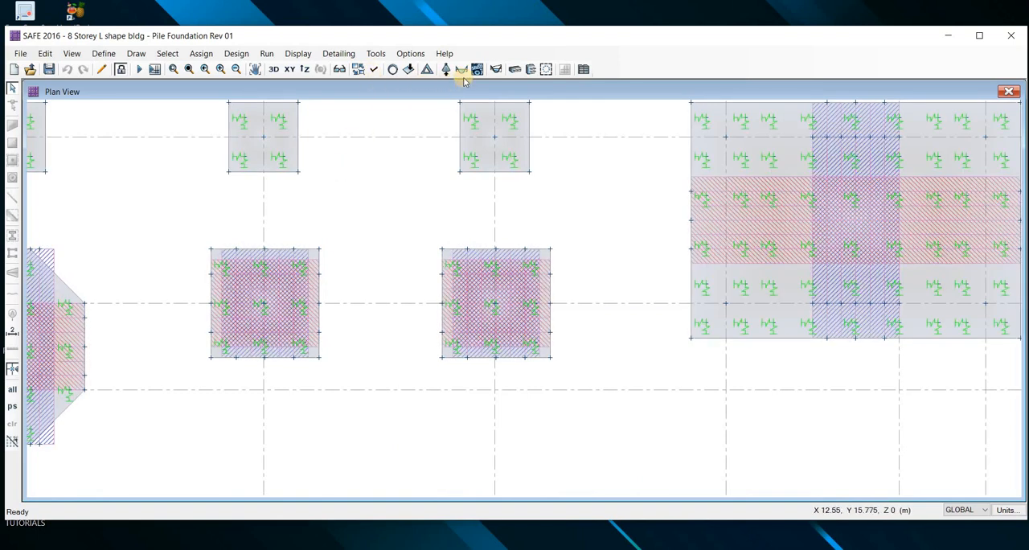
Display the layer A strip-based bottom reinforcement as number of 32 mm bars, with the rebar-above-specified-value option set to None
drag(603, 99, 677, 69)
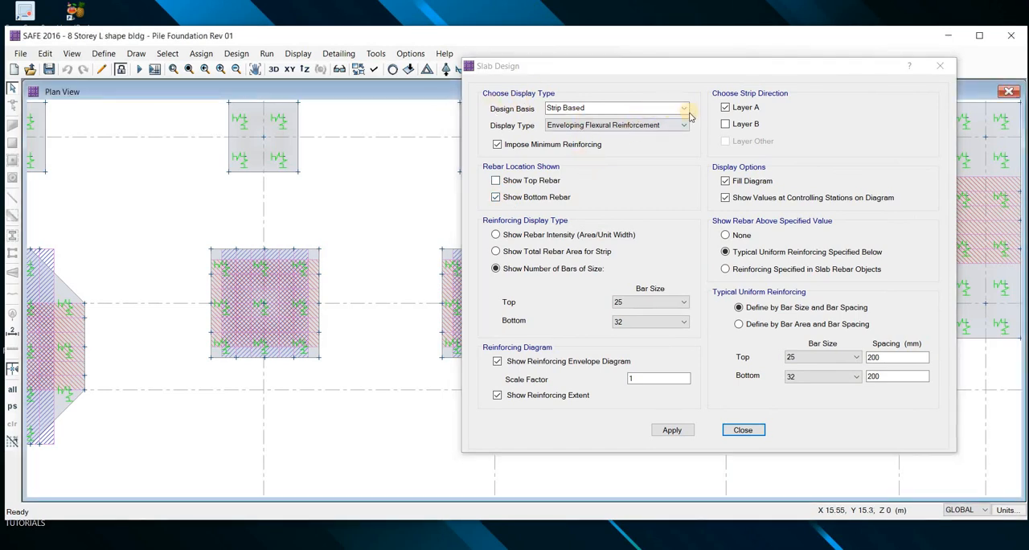
click(640, 324)
click(733, 239)
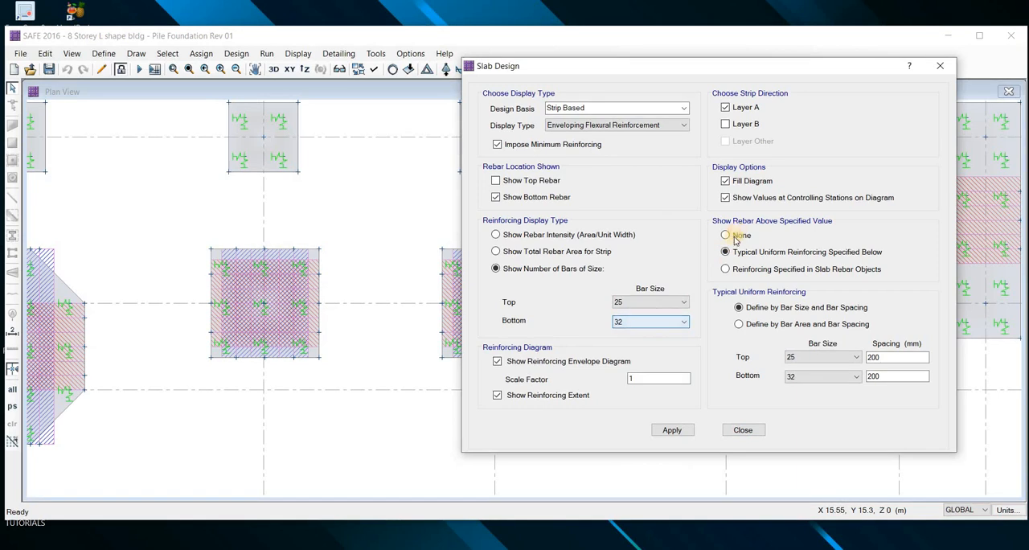
click(741, 235)
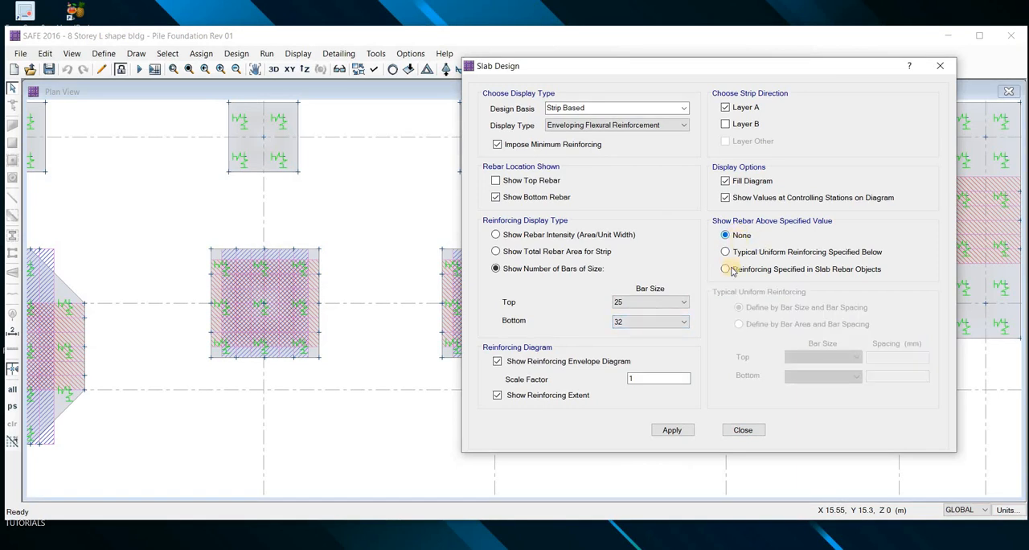
click(671, 430)
Enlarge the maximum graphic font size in the graphics preferences to make the bar labels on the pilecap at grid B-3 readable
scroll(257, 302, up, 2)
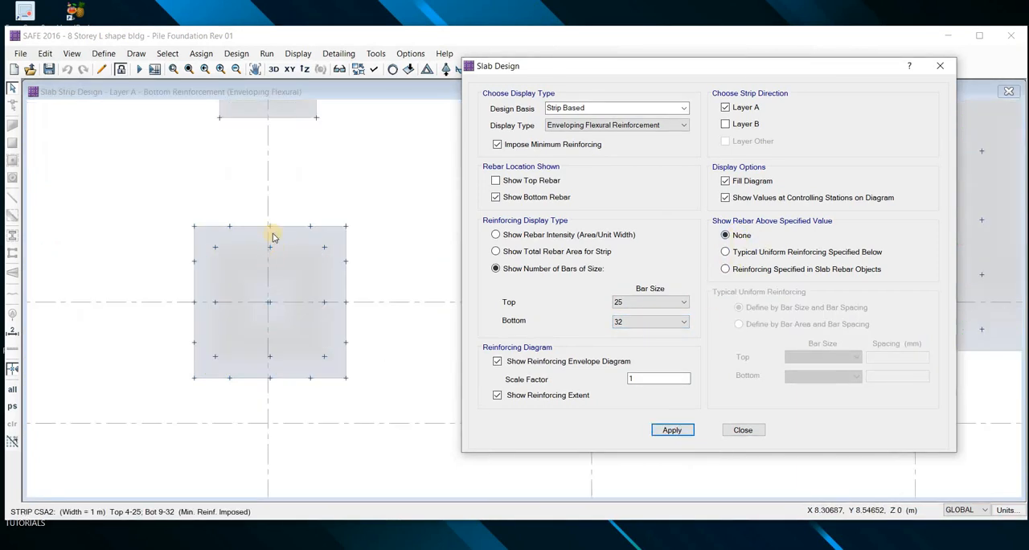
scroll(272, 238, up, 1)
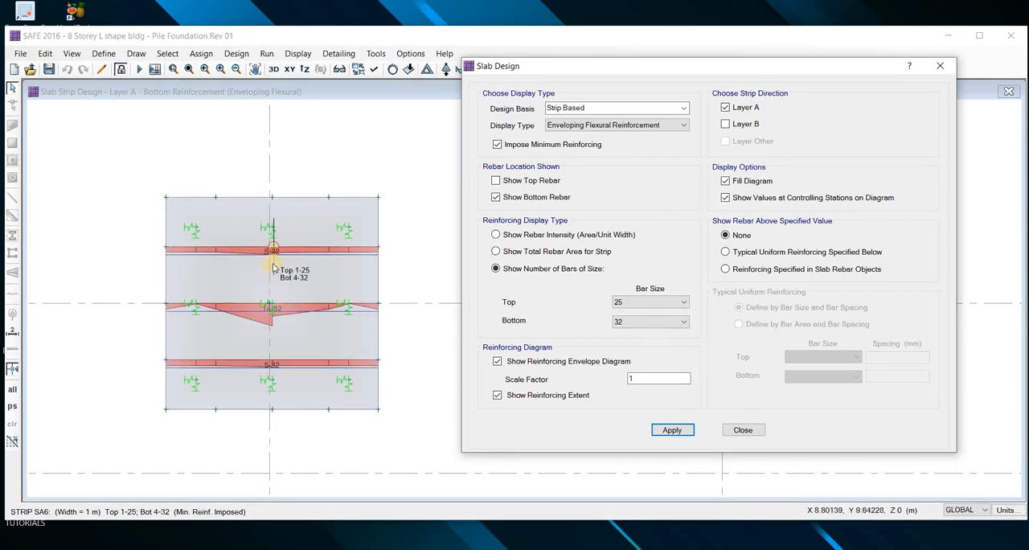
scroll(252, 253, up, 1)
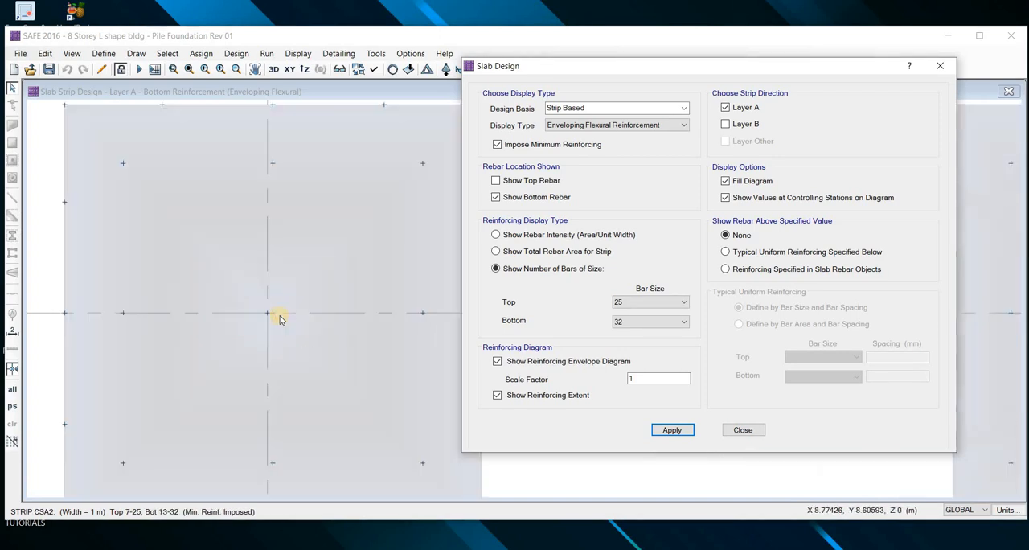
scroll(271, 329, up, 2)
scroll(272, 320, down, 3)
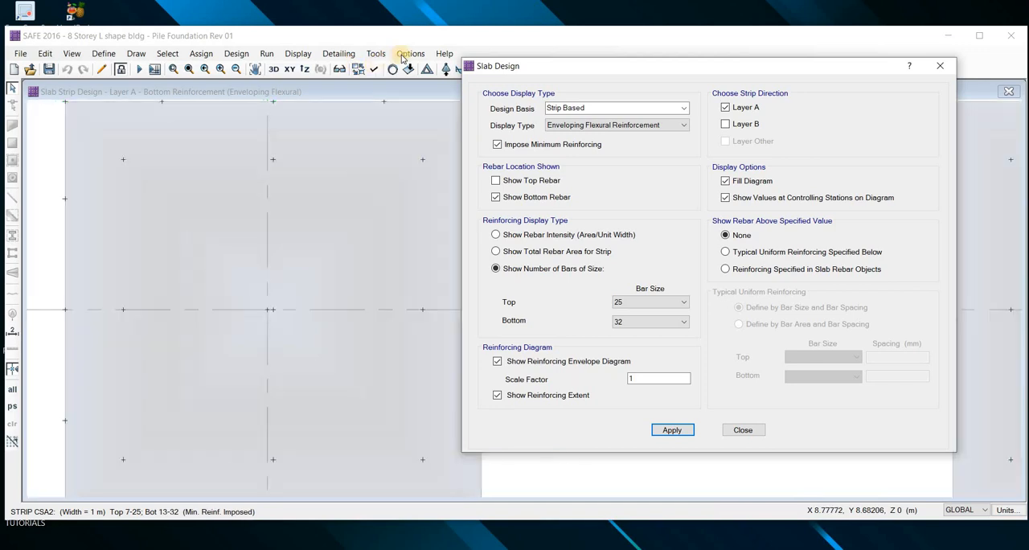
click(411, 54)
click(410, 54)
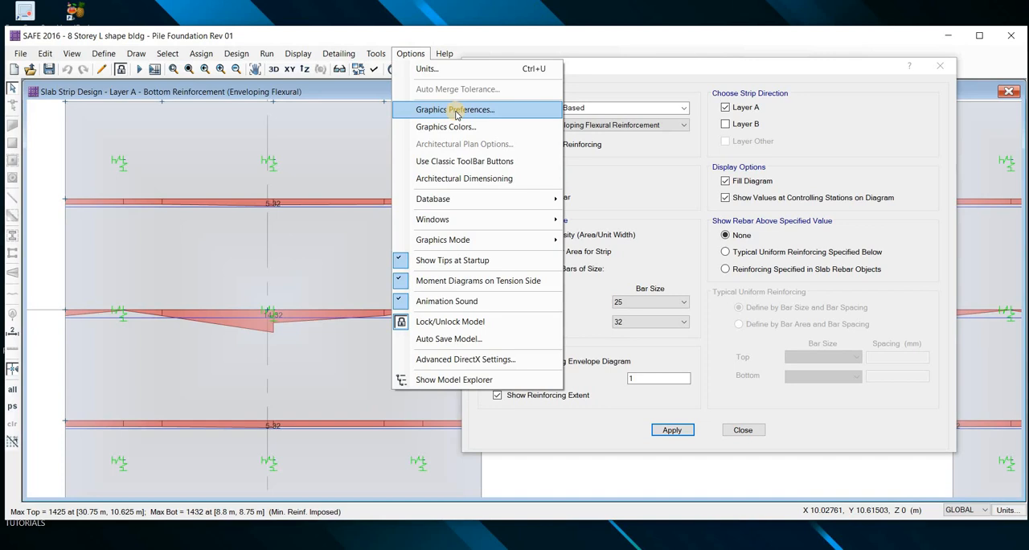
click(455, 111)
drag(547, 189, 527, 199)
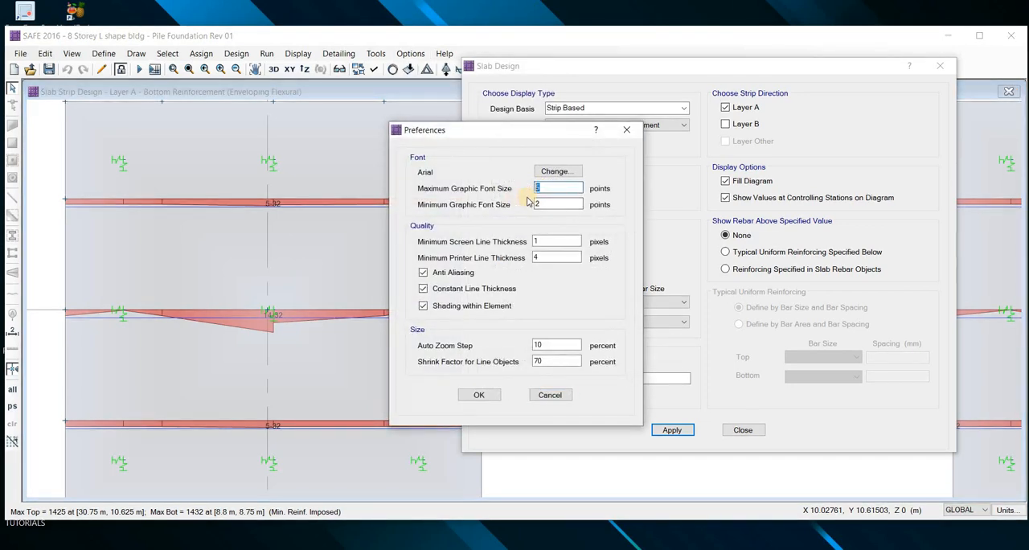
click(480, 395)
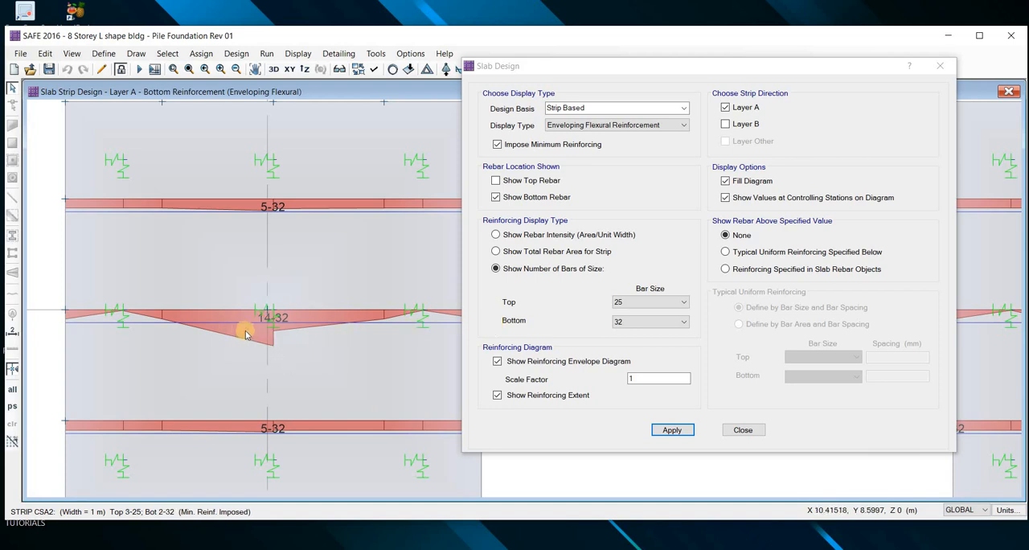
scroll(249, 334, down, 2)
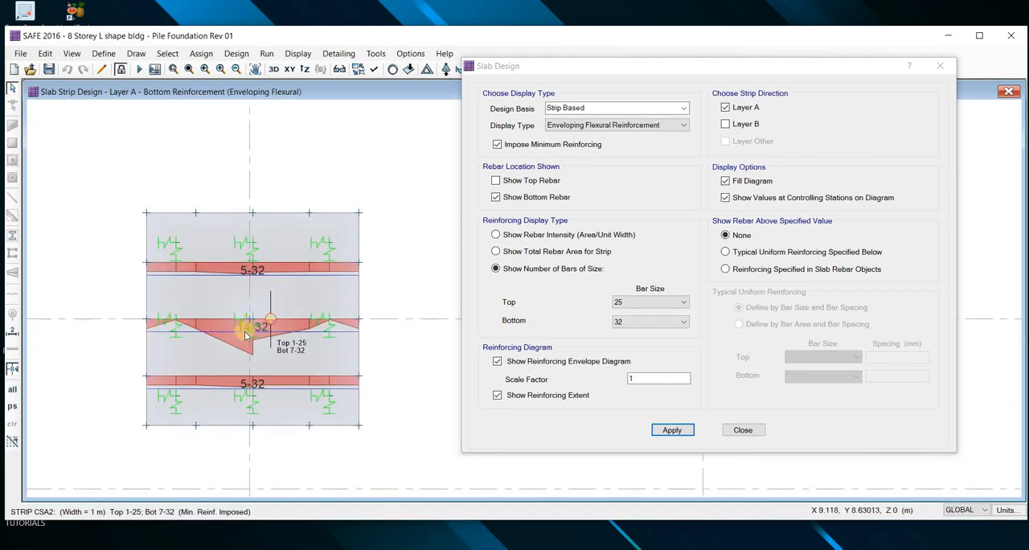
scroll(253, 324, up, 1)
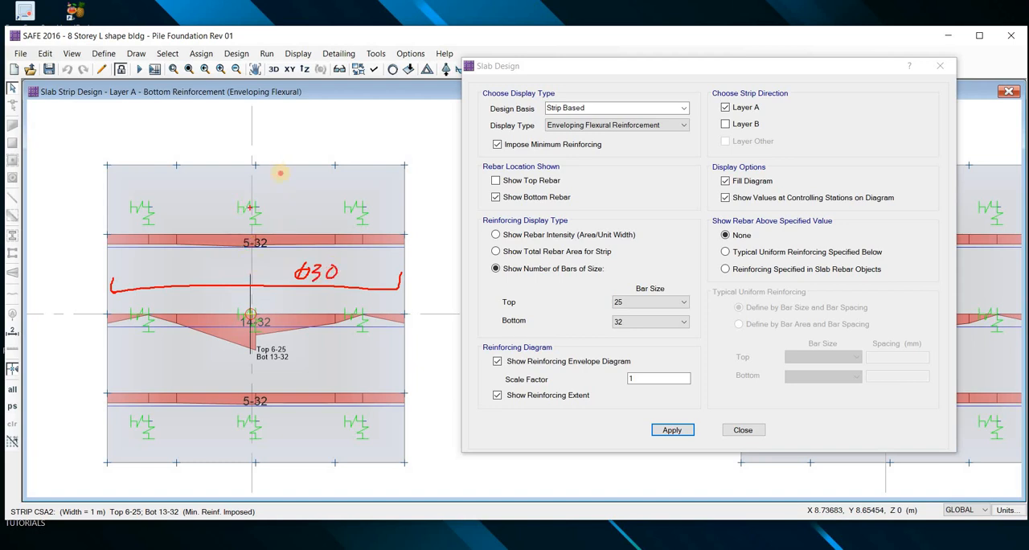
mouse_move(280, 170)
mouse_down()
mouse_move(285, 379)
mouse_move(267, 458)
mouse_up()
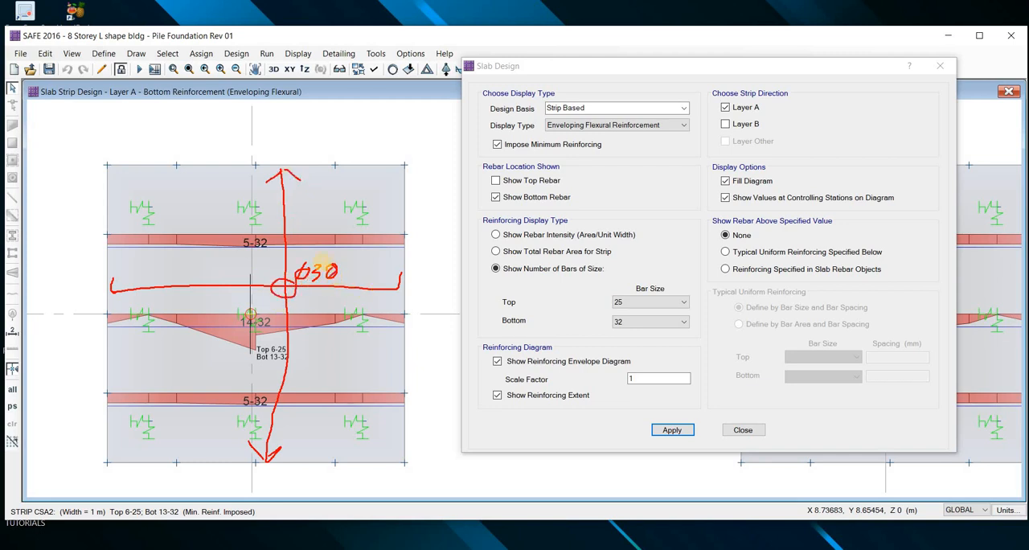
drag(325, 265, 338, 279)
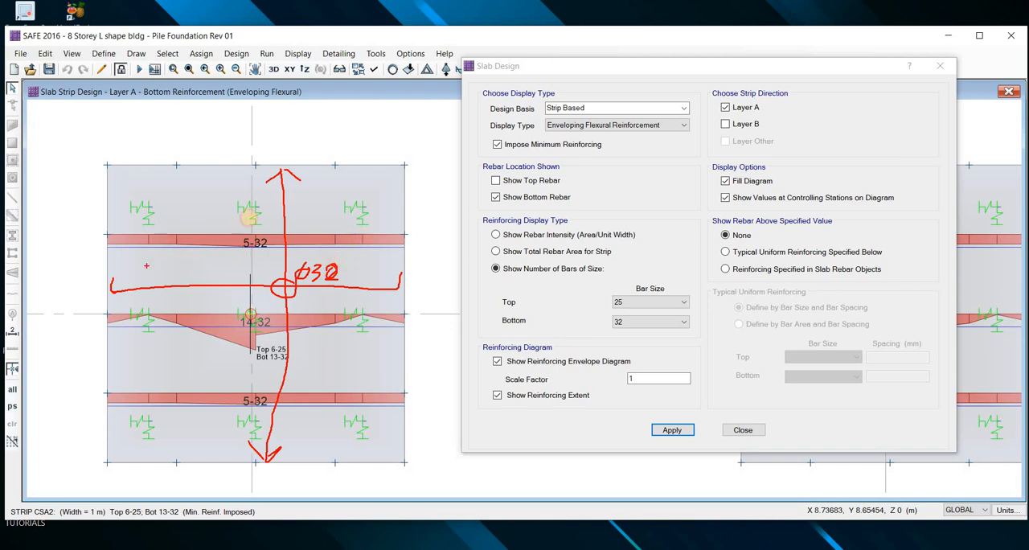
drag(143, 268, 342, 261)
drag(165, 237, 370, 237)
drag(181, 204, 362, 203)
drag(192, 188, 363, 186)
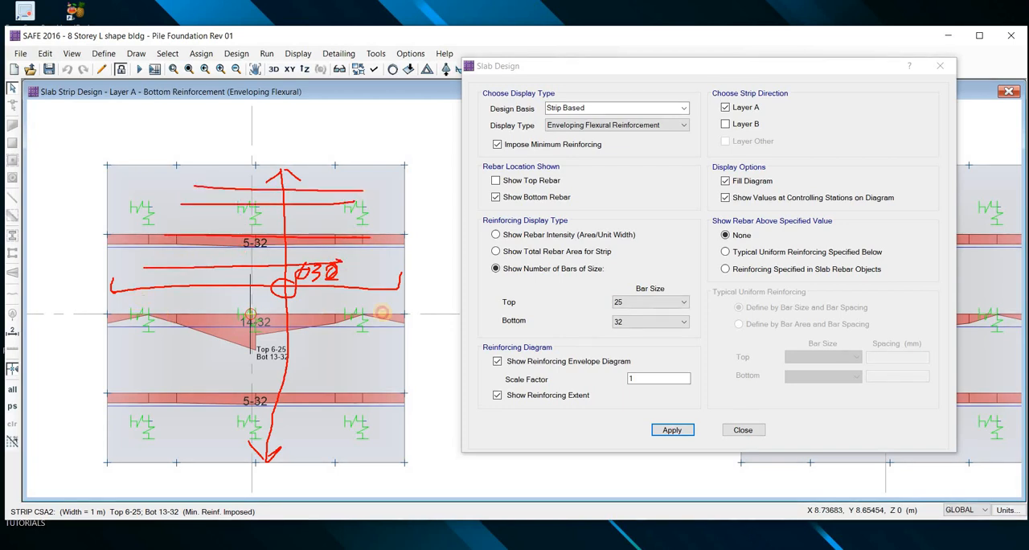
drag(130, 298, 396, 309)
drag(149, 332, 376, 350)
drag(135, 371, 387, 388)
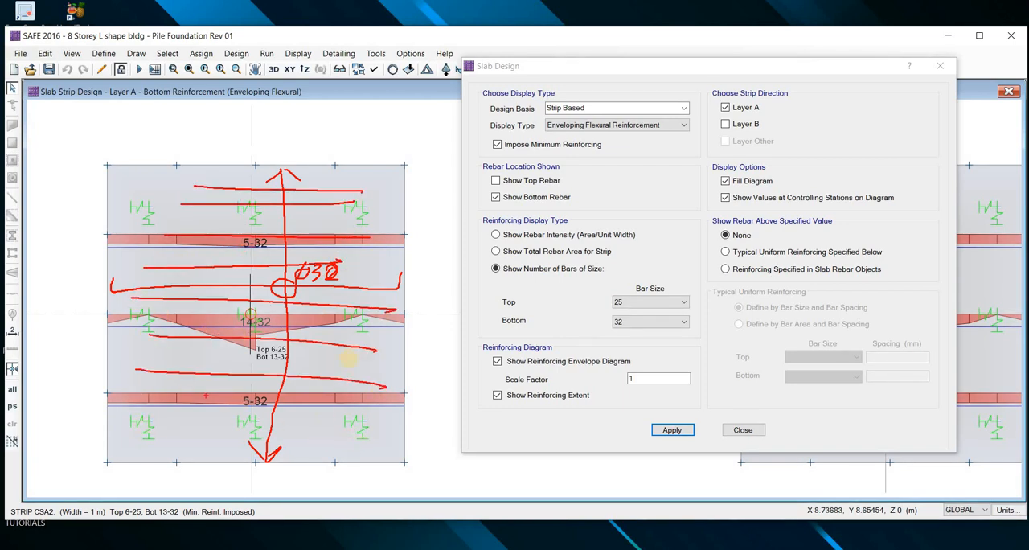
drag(144, 426, 360, 444)
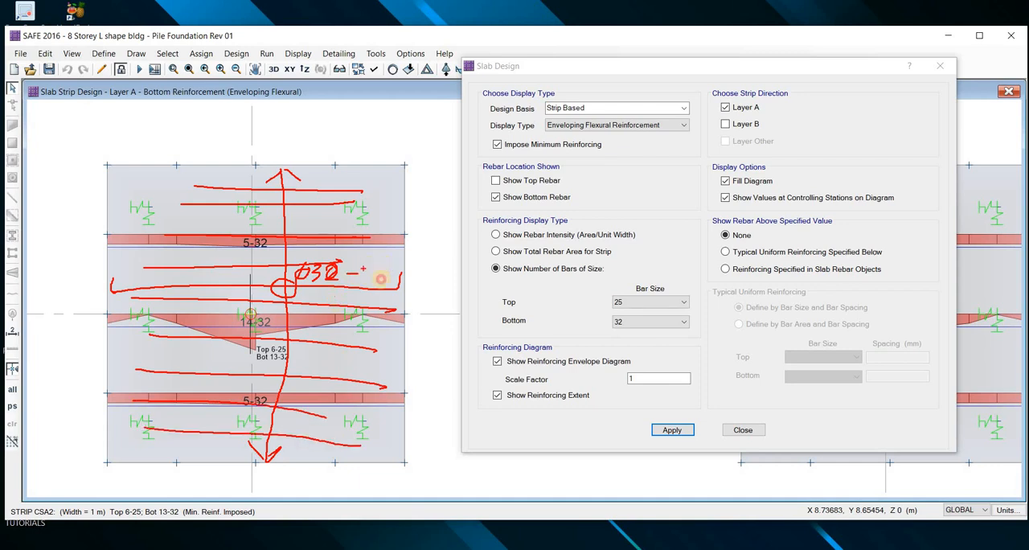
drag(385, 265, 383, 280)
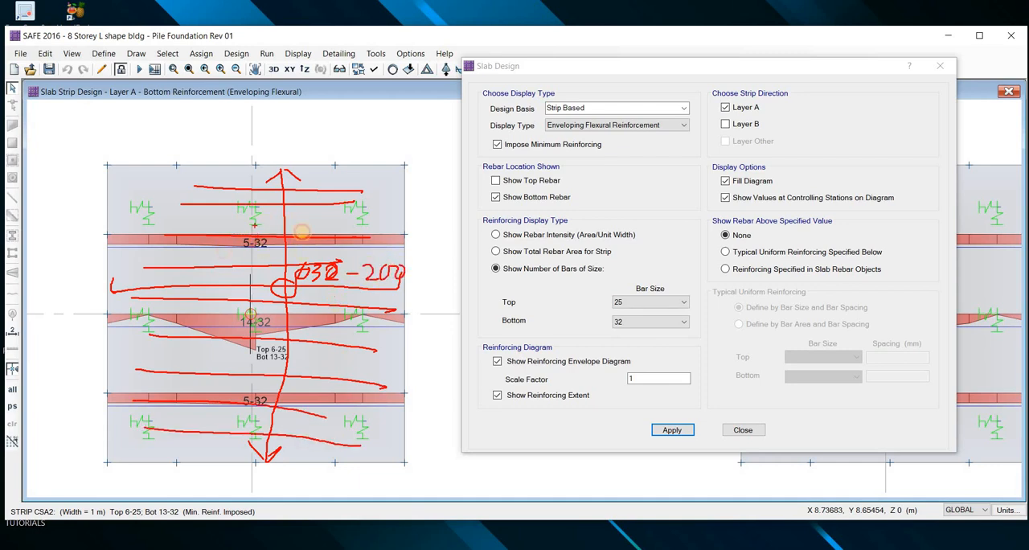
drag(265, 222, 299, 232)
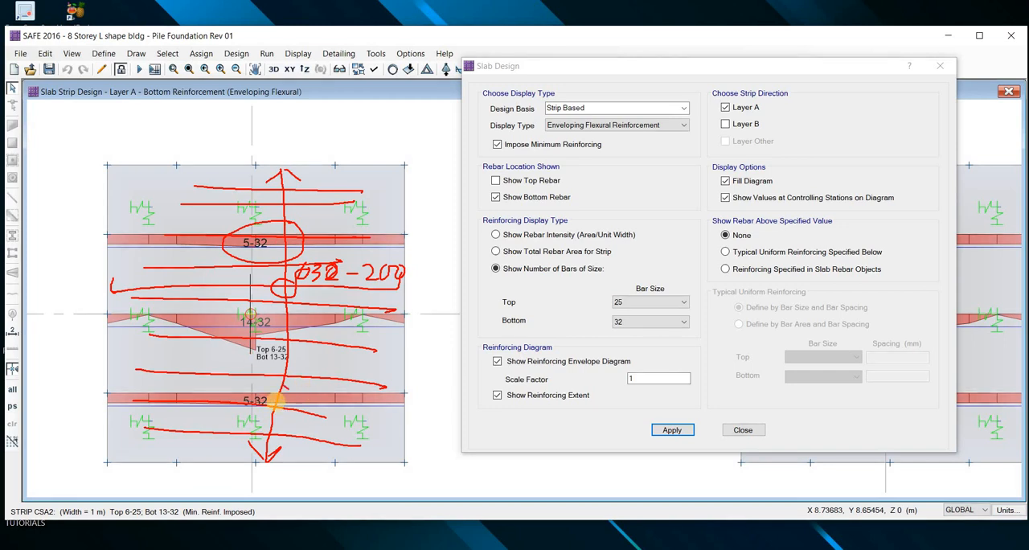
drag(276, 402, 259, 400)
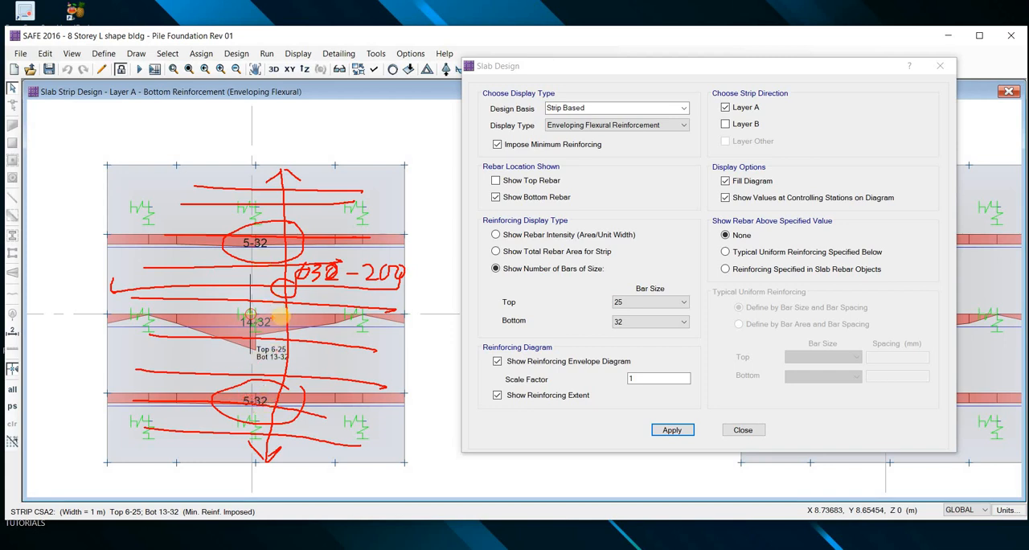
mouse_move(222, 294)
mouse_down()
mouse_move(293, 325)
mouse_move(269, 353)
mouse_move(233, 329)
mouse_up()
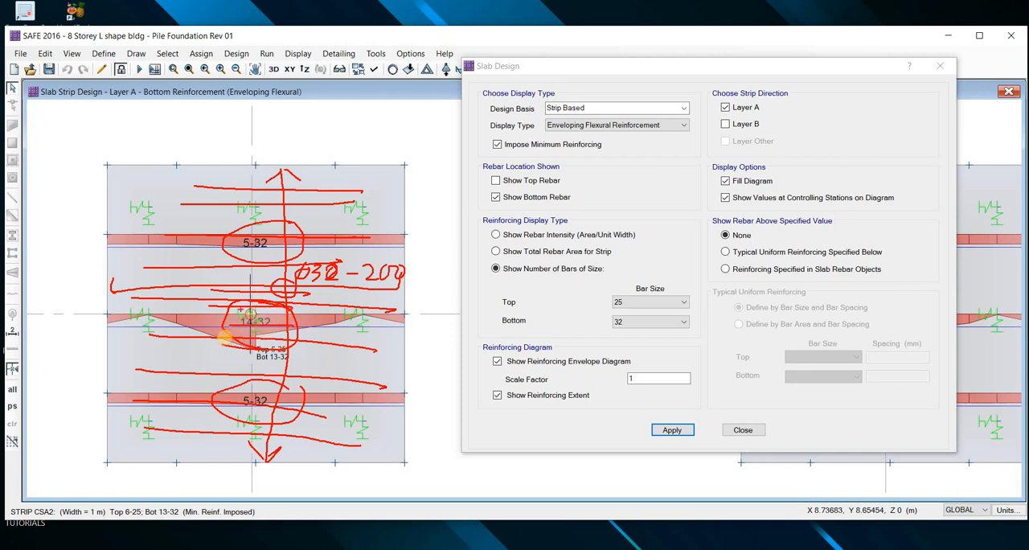
key(Escape)
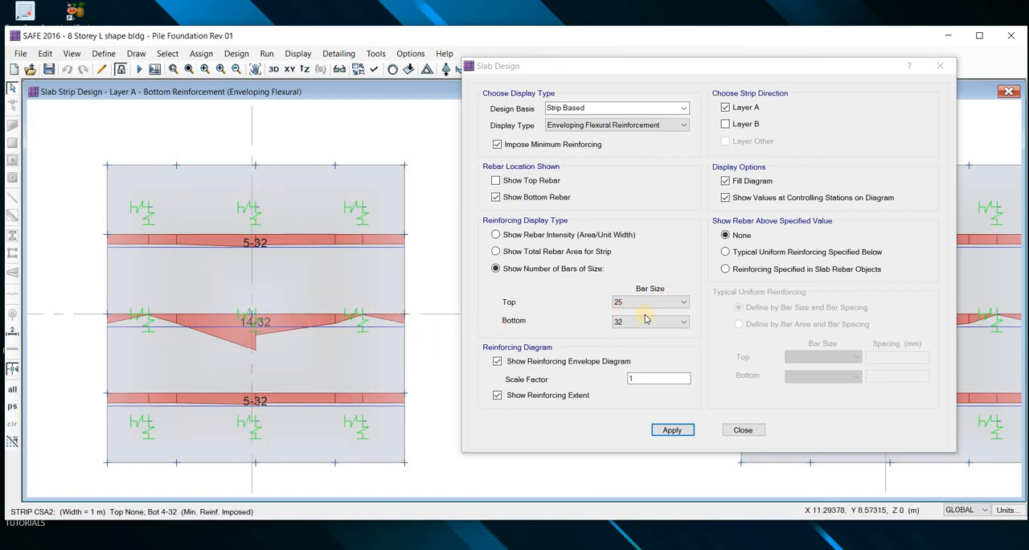
Display the bottom rebar required above a typical uniform reinforcement of 32 mm bars at 200 mm, using 36 mm additional bars
click(727, 252)
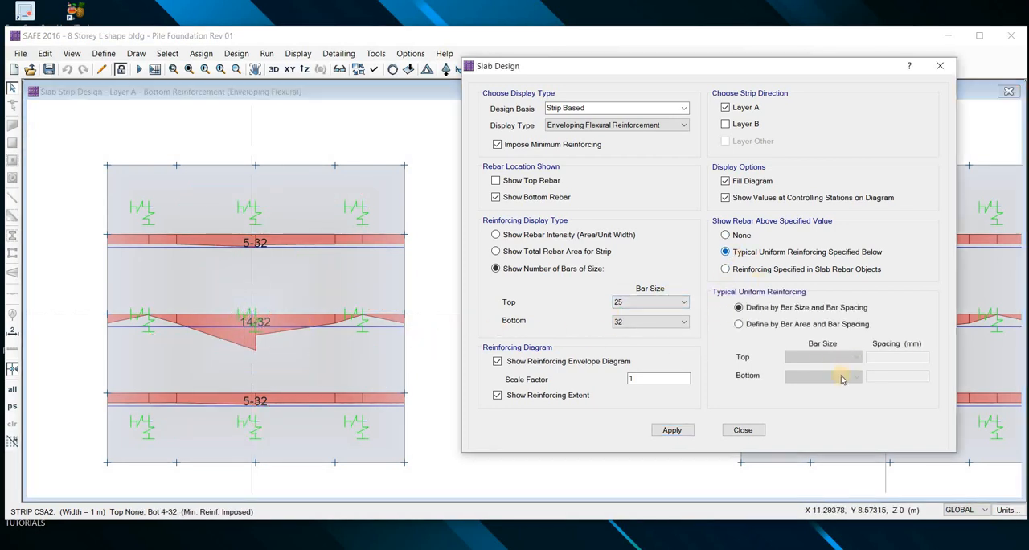
click(890, 375)
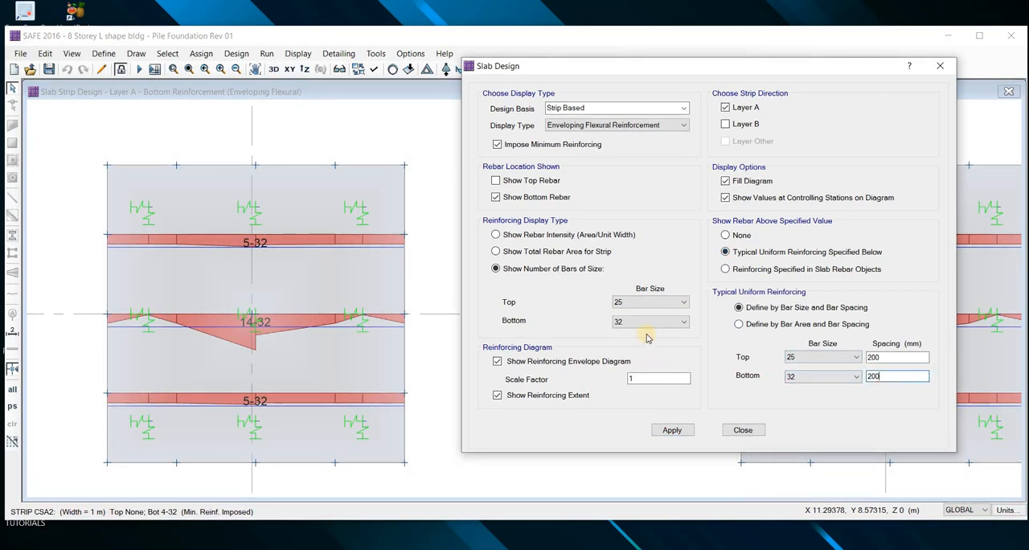
click(644, 322)
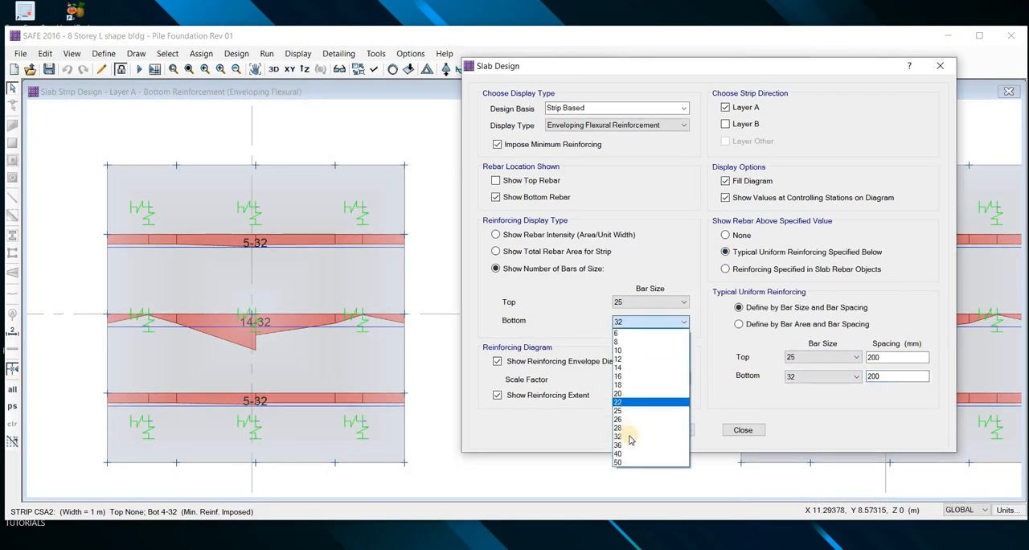
click(629, 444)
key(Return)
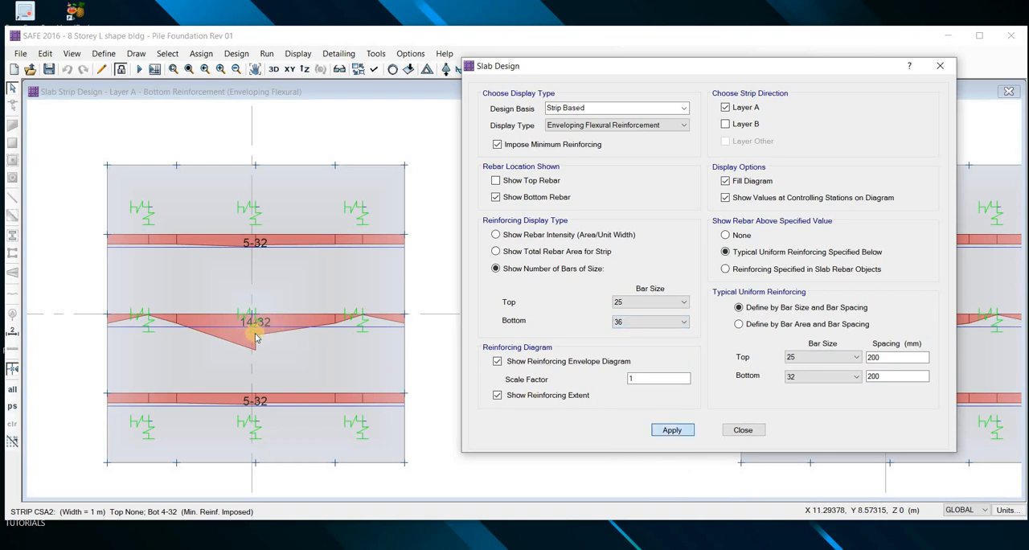
Examine the additional bottom bars required along the middle strip of the pilecap at grid B-3
mouse_move(238, 324)
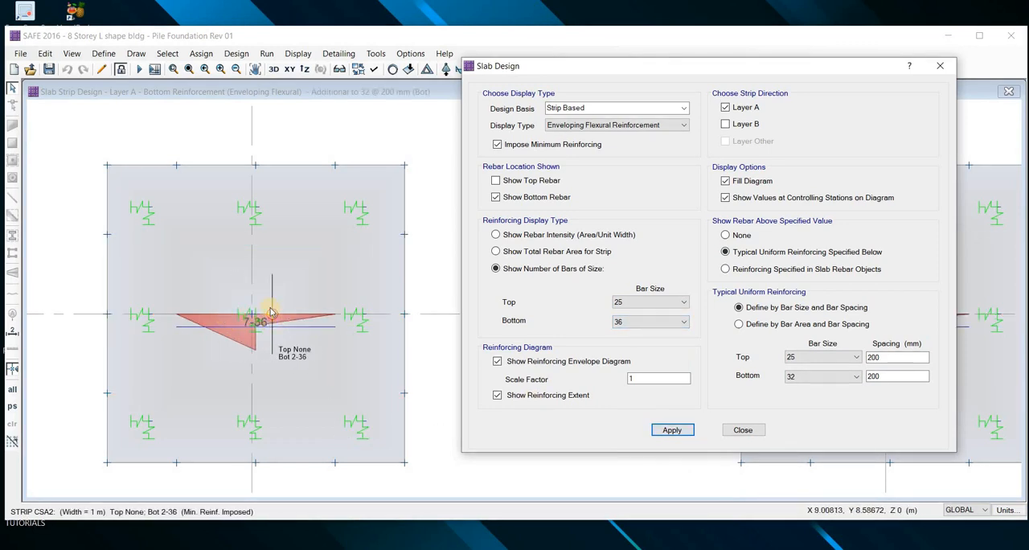
scroll(328, 326, down, 4)
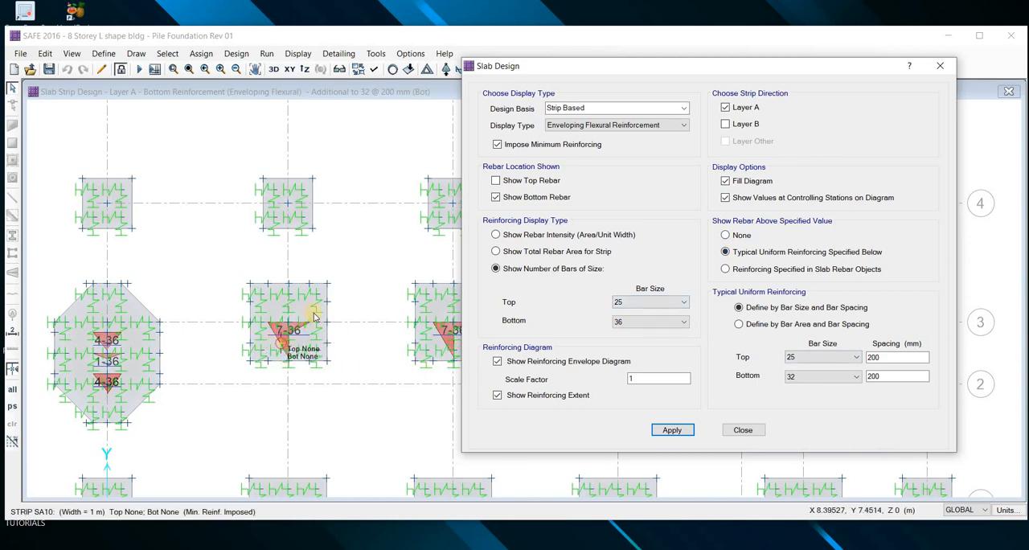
scroll(277, 346, up, 2)
scroll(305, 303, up, 1)
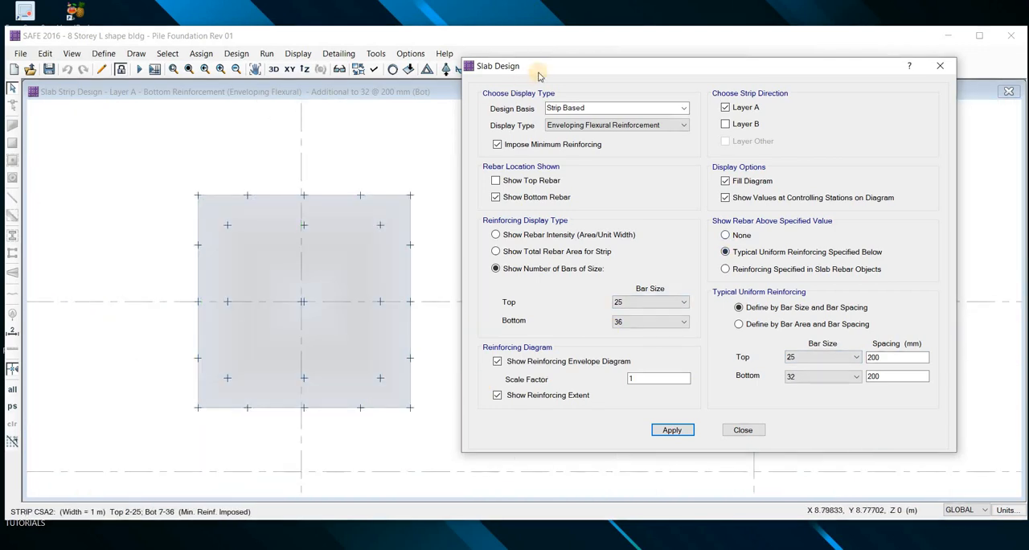
drag(543, 70, 602, 53)
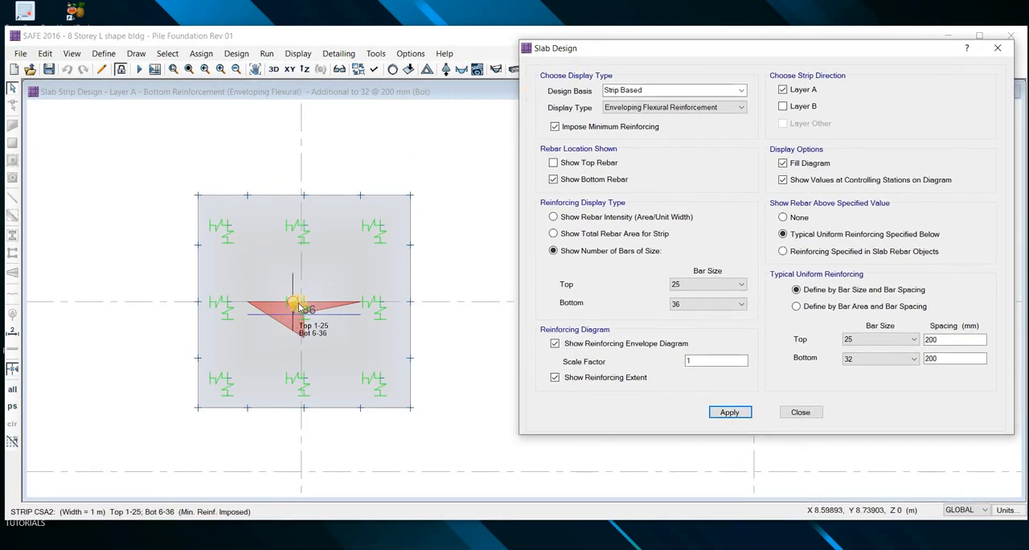
Display the full required bottom reinforcement by setting the rebar-above-specified-value option to None
scroll(346, 311, down, 2)
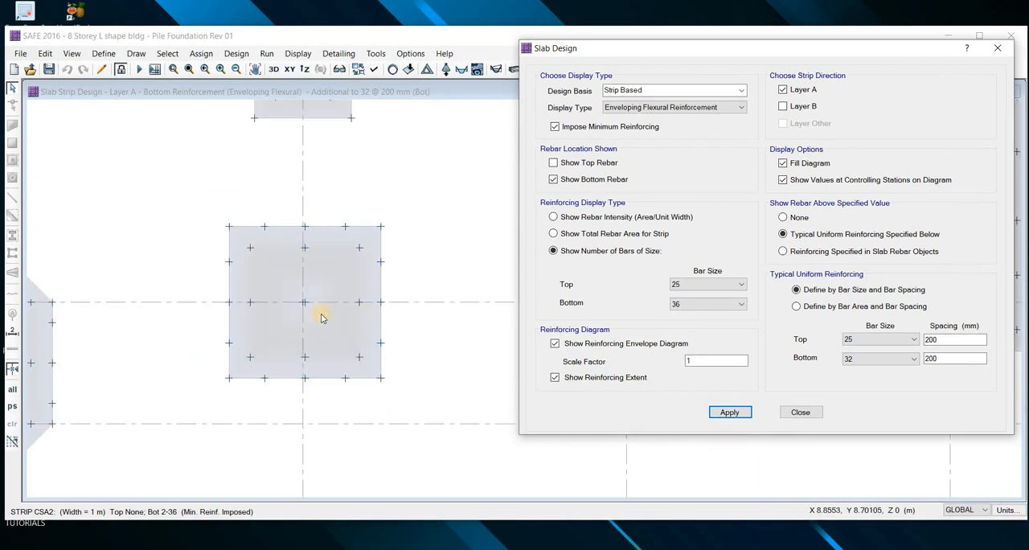
click(783, 217)
click(729, 411)
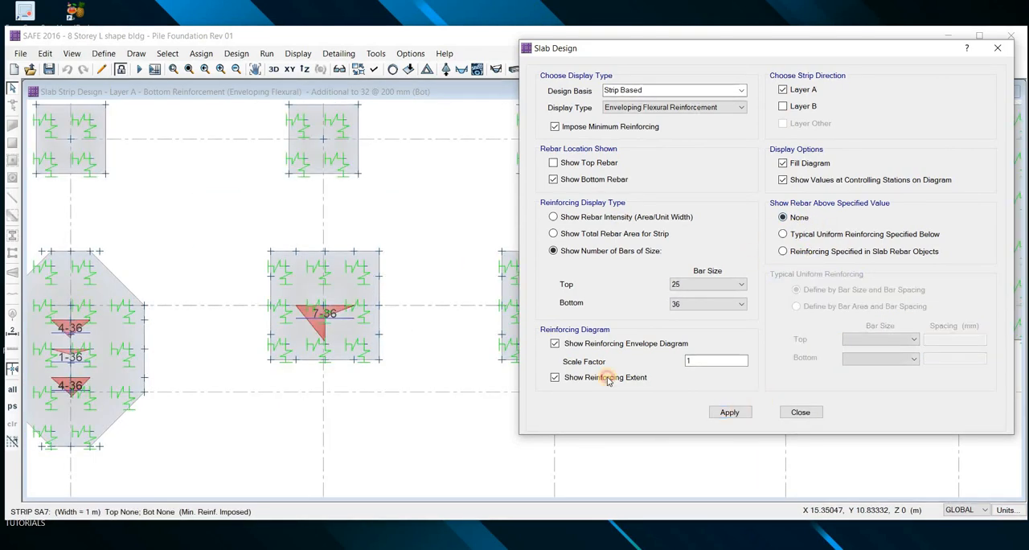
click(230, 372)
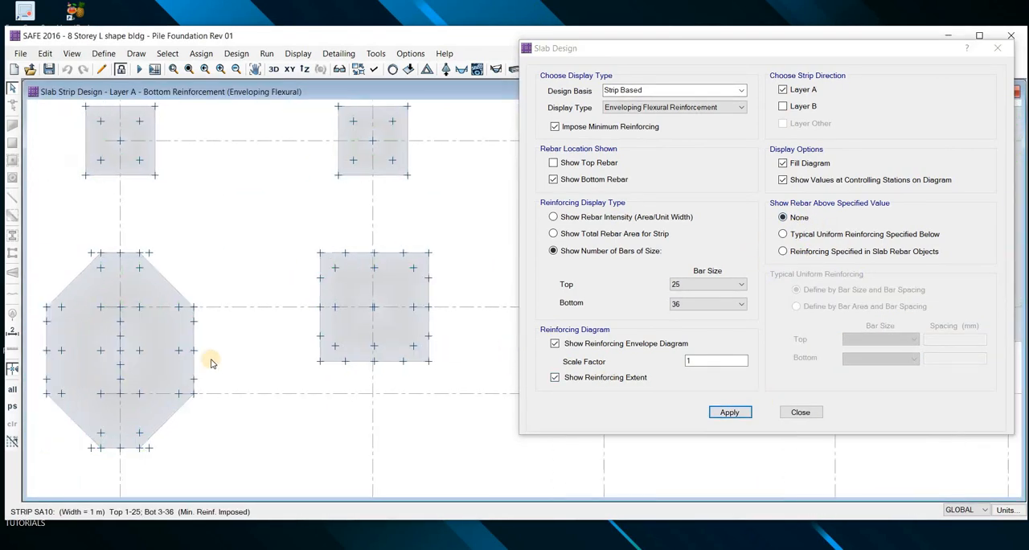
Show the layer A bottom reinforcement of the octagonal pilecap as number of 32 mm bars
scroll(233, 354, up, 3)
scroll(246, 313, up, 2)
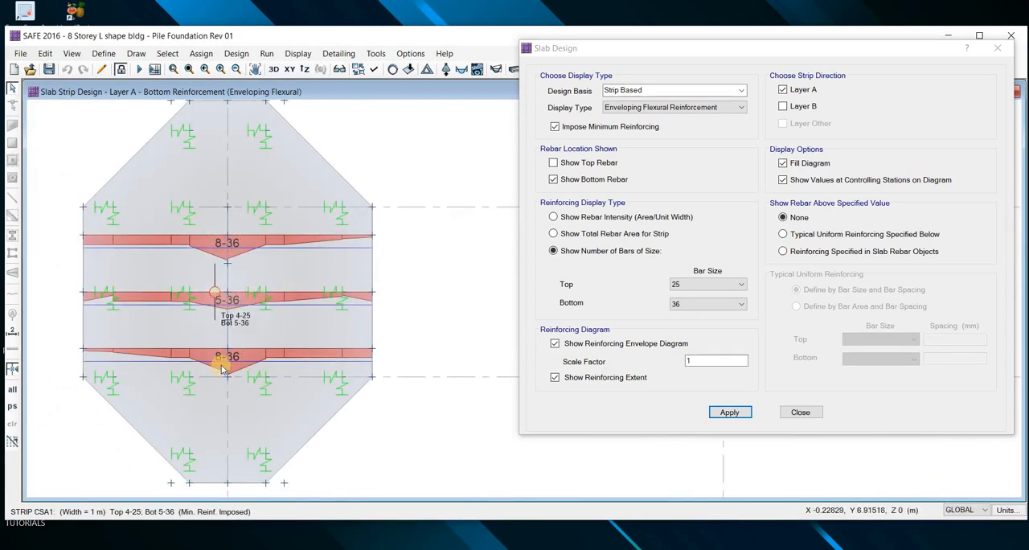
click(689, 304)
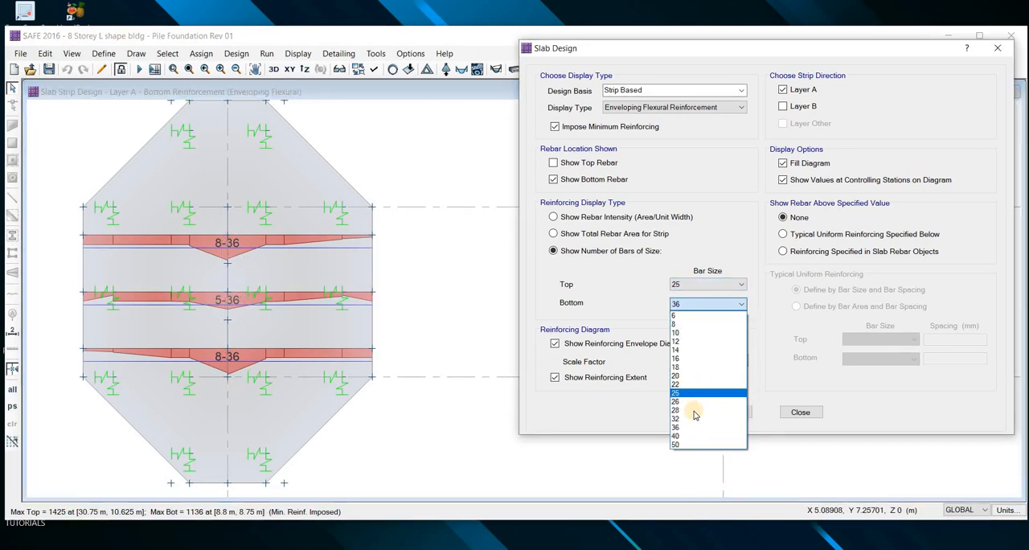
click(728, 418)
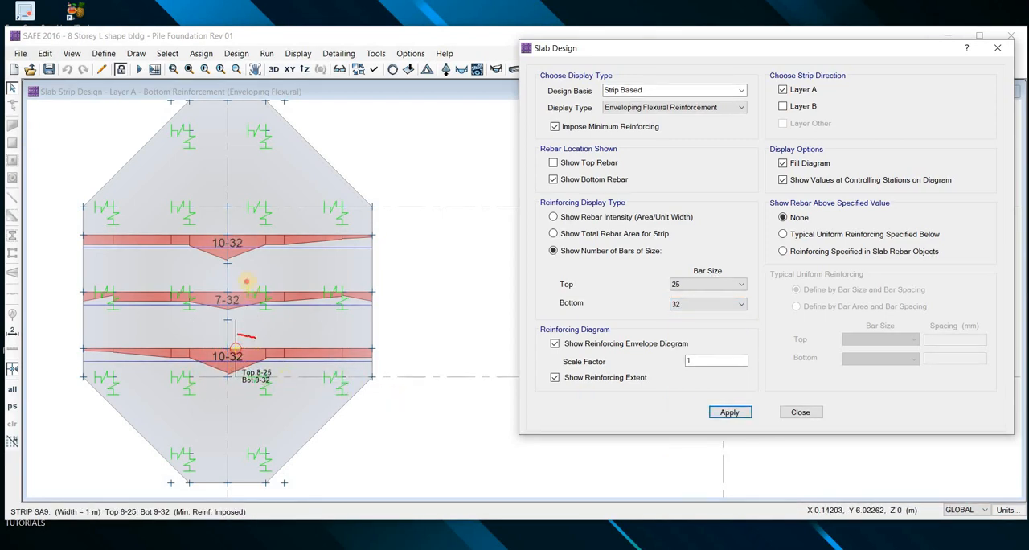
drag(253, 284, 219, 265)
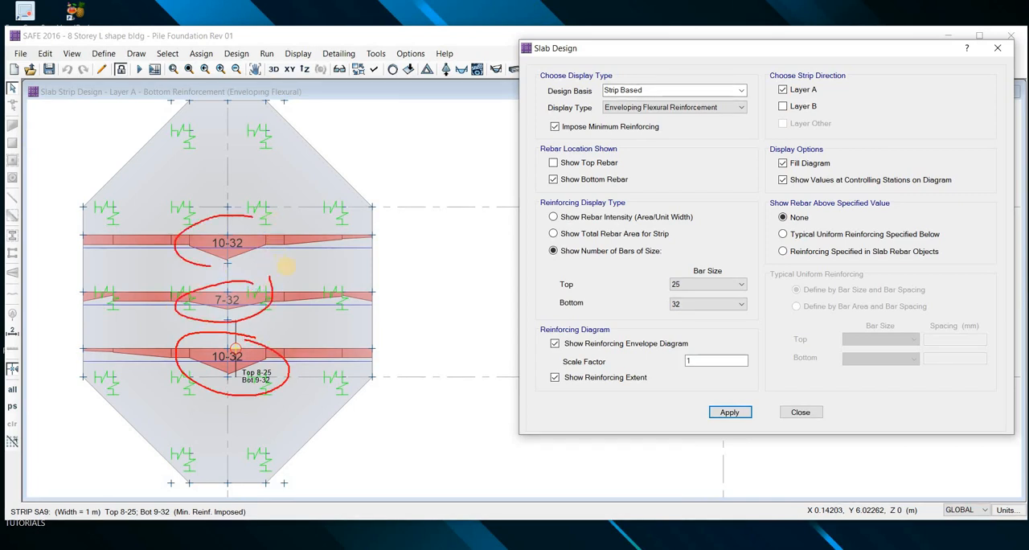
drag(272, 222, 269, 241)
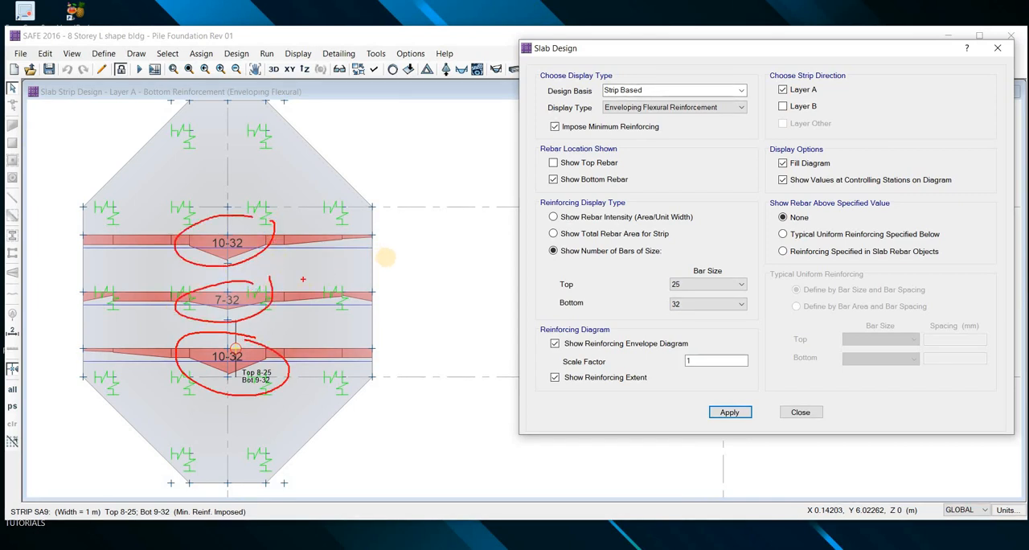
key(Escape)
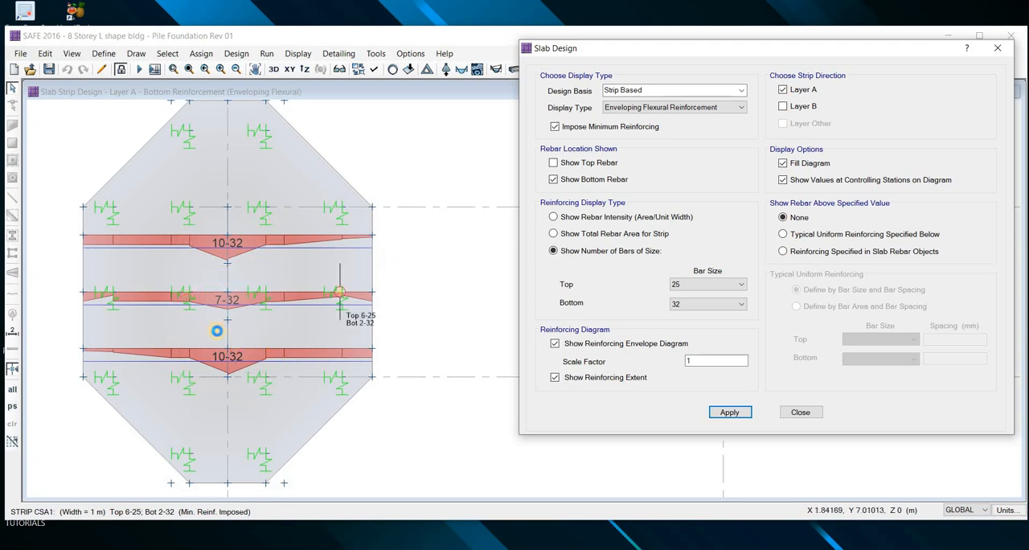
Examine the layer A bottom bars required along the strips of the large rectangular pilecap between grids 3 and 4
scroll(186, 333, down, 3)
scroll(142, 356, down, 3)
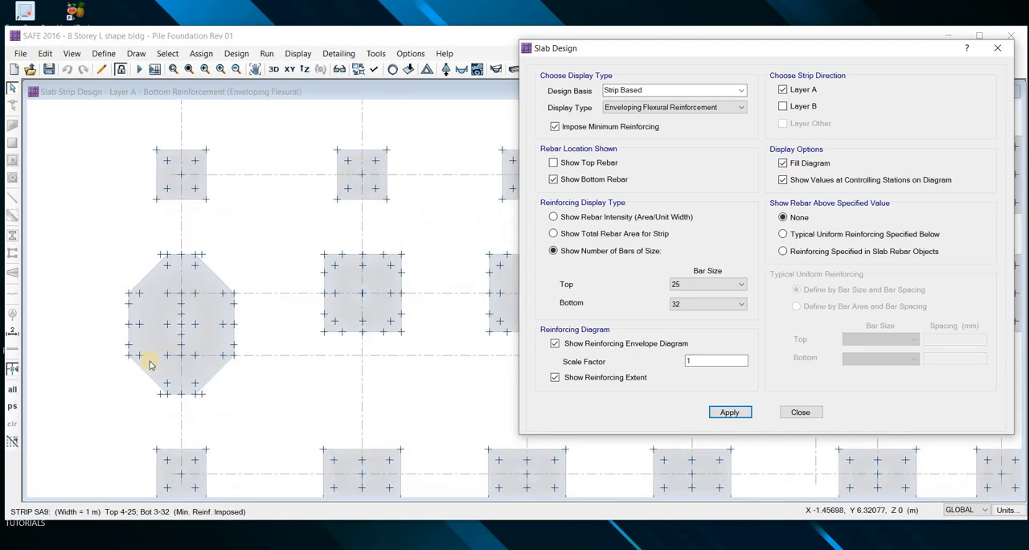
click(619, 49)
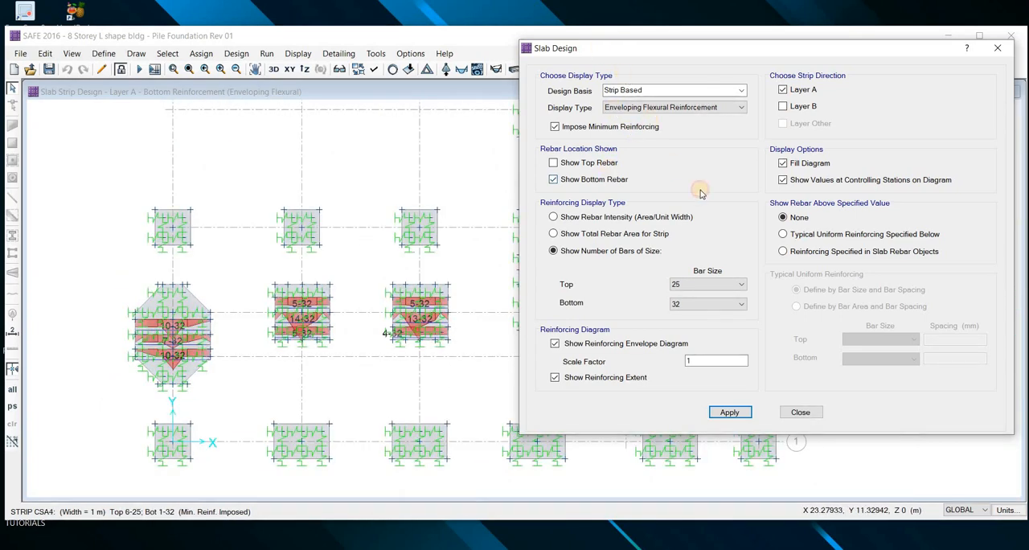
drag(619, 49, 760, 200)
scroll(373, 409, down, 2)
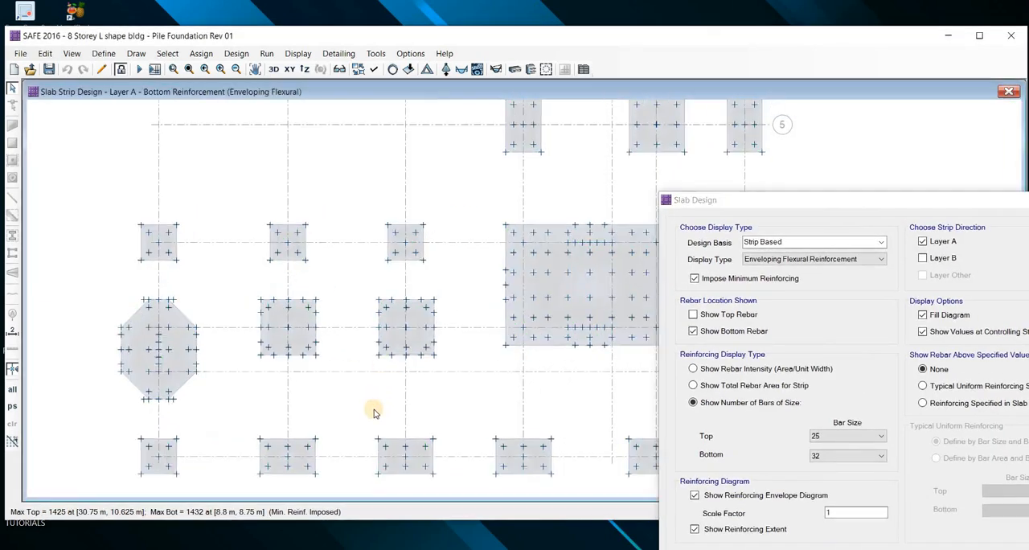
scroll(409, 414, up, 2)
scroll(415, 383, up, 1)
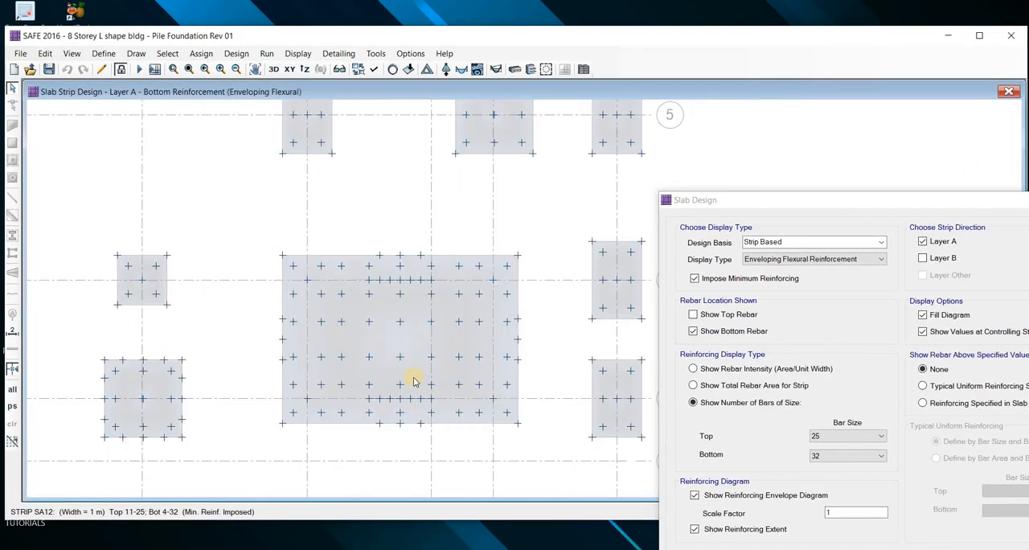
scroll(406, 370, up, 2)
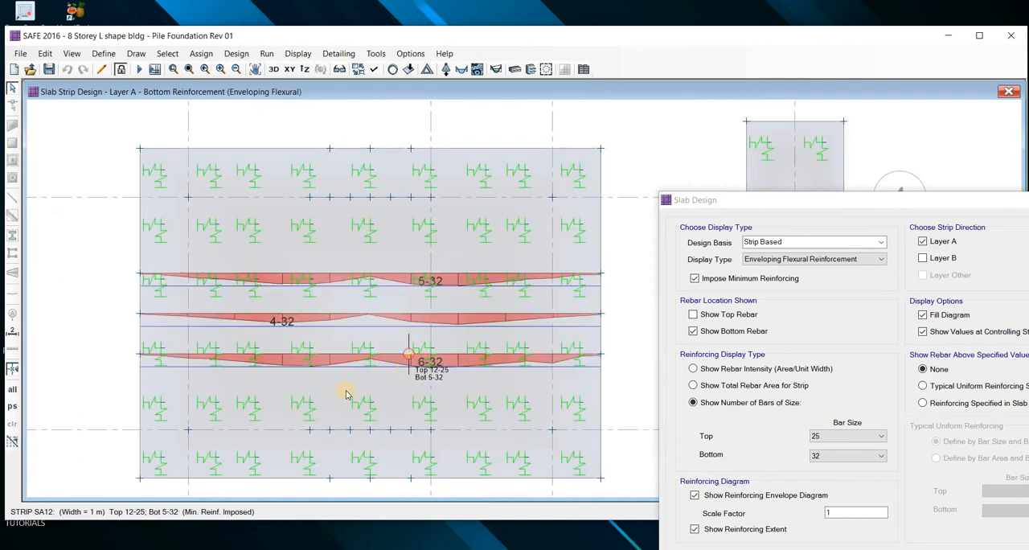
scroll(424, 337, down, 1)
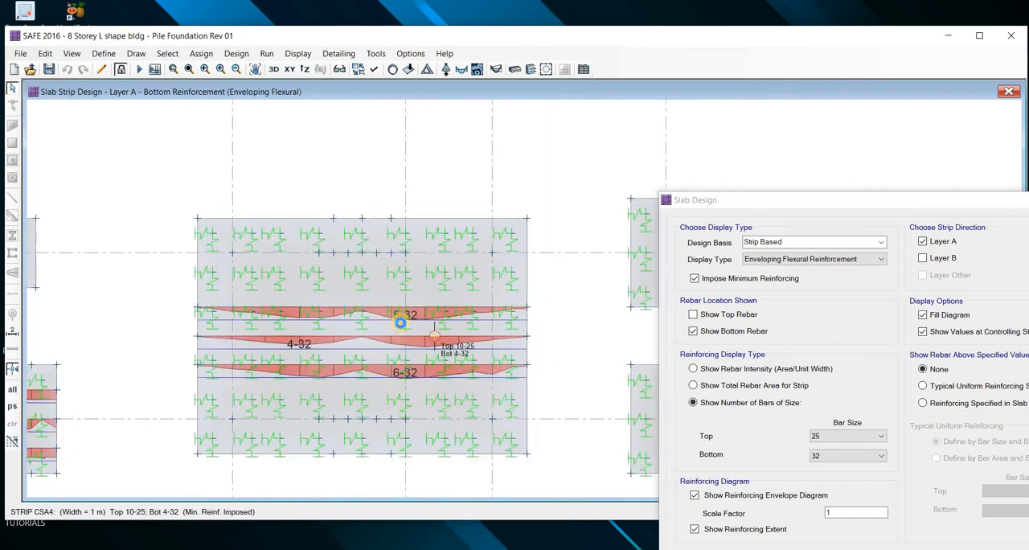
scroll(406, 398, down, 1)
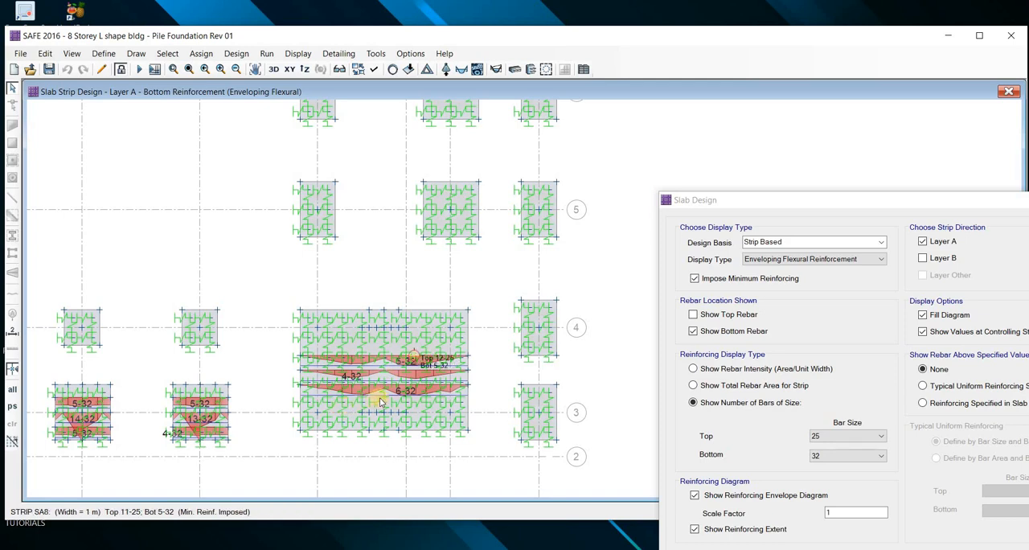
scroll(348, 402, up, 1)
scroll(381, 401, up, 1)
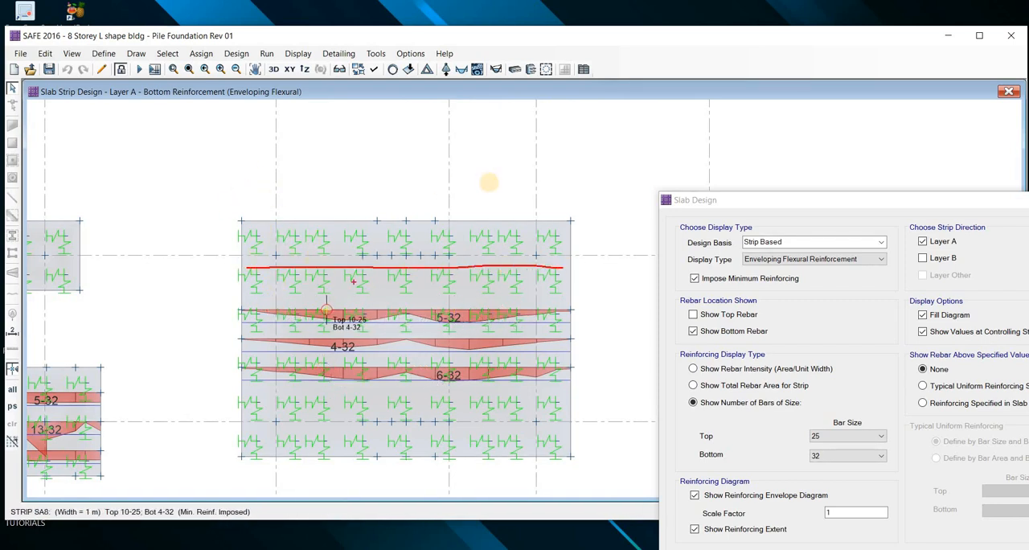
drag(593, 177, 554, 205)
drag(230, 185, 570, 190)
drag(582, 180, 579, 205)
drag(235, 175, 242, 187)
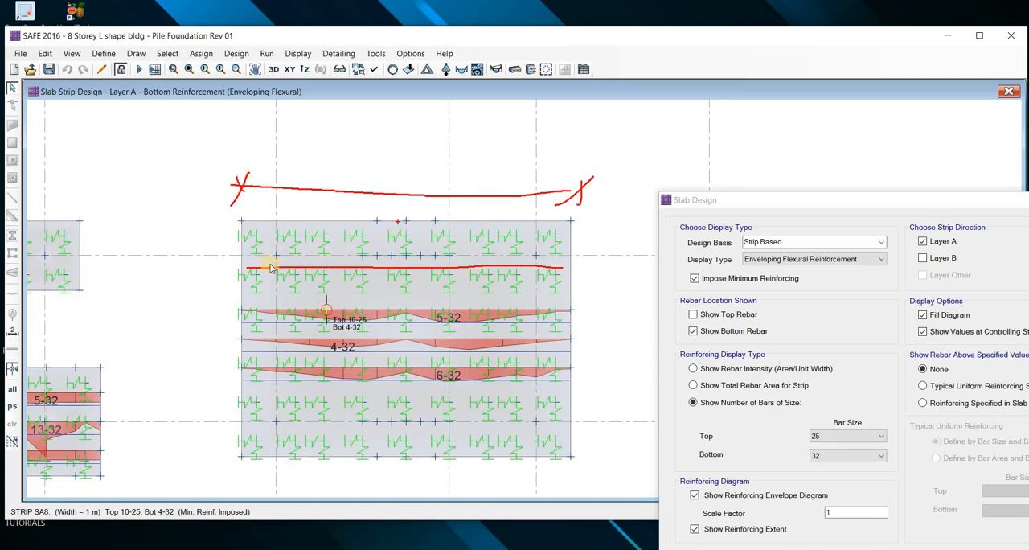
key(Escape)
Display the punching shear capacity ratios and inspect them for the piles of the octagonal pilecap
scroll(471, 298, down, 6)
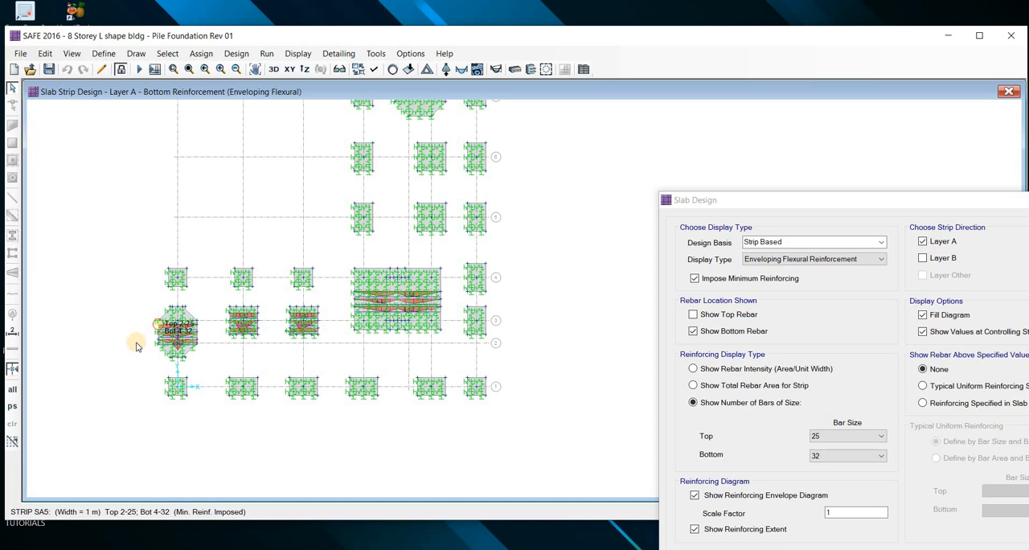
scroll(160, 338, up, 3)
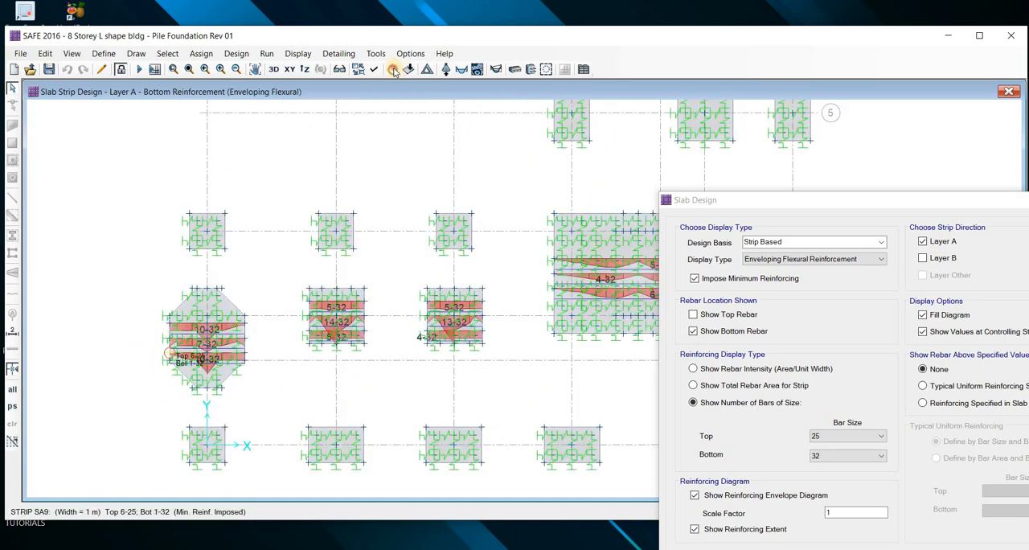
scroll(152, 369, up, 3)
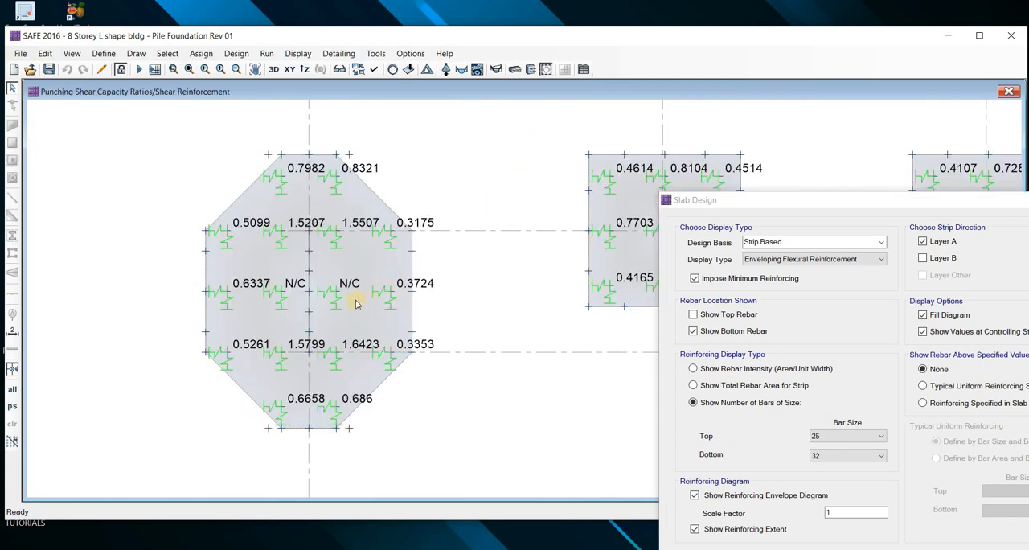
drag(741, 202, 676, 136)
click(341, 232)
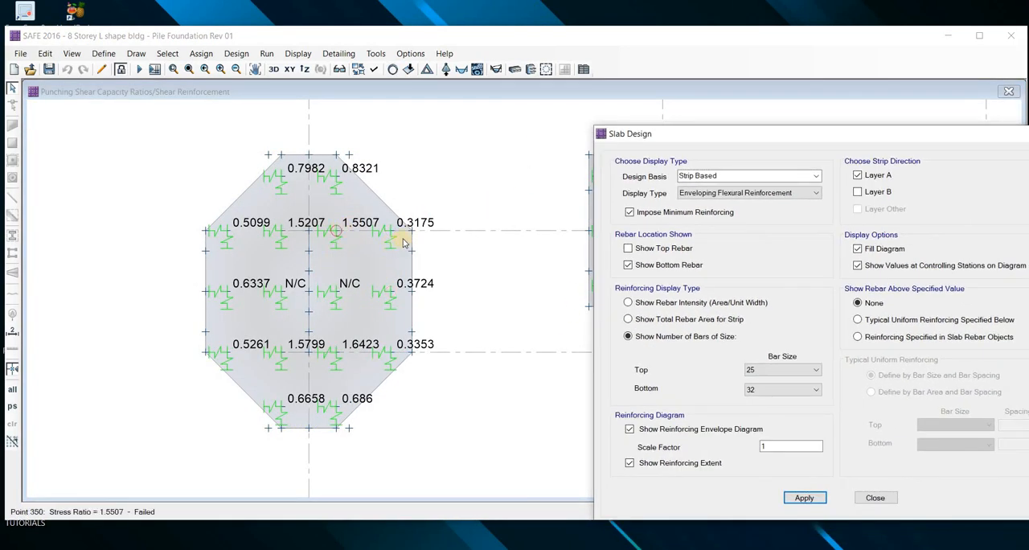
click(539, 122)
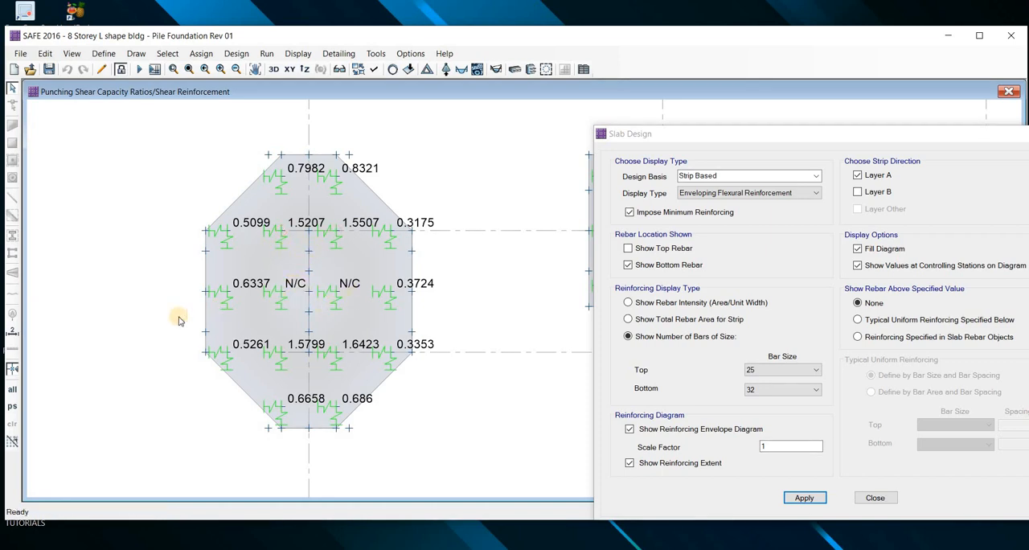
Review the punching shear design details of the pile at point 349 in the octagonal pilecap
scroll(183, 315, down, 2)
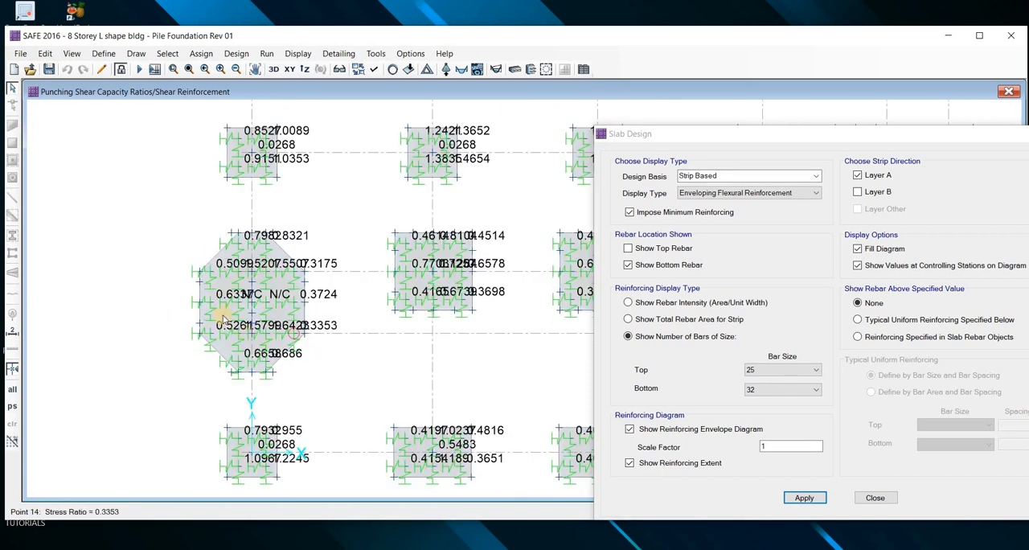
scroll(314, 338, up, 3)
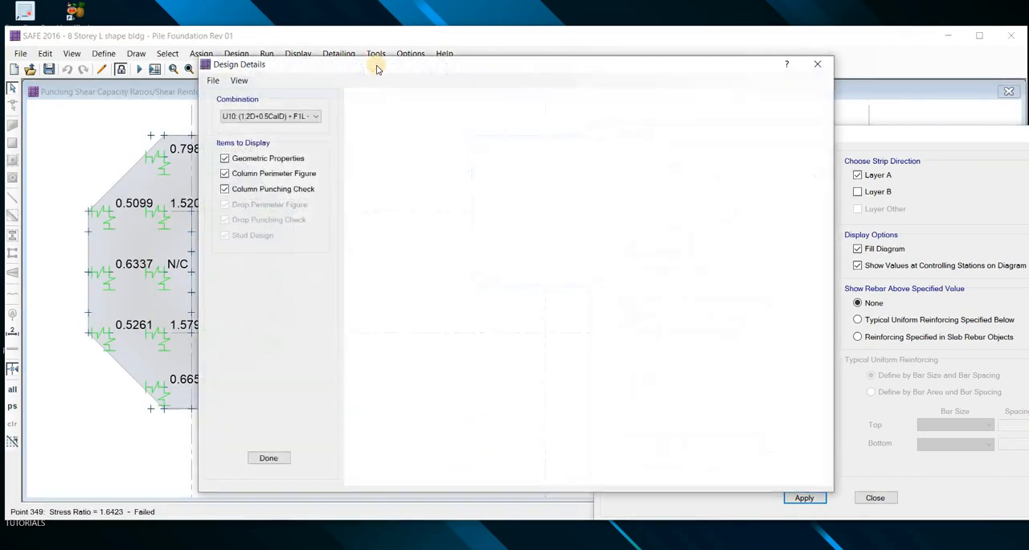
drag(496, 78, 606, 83)
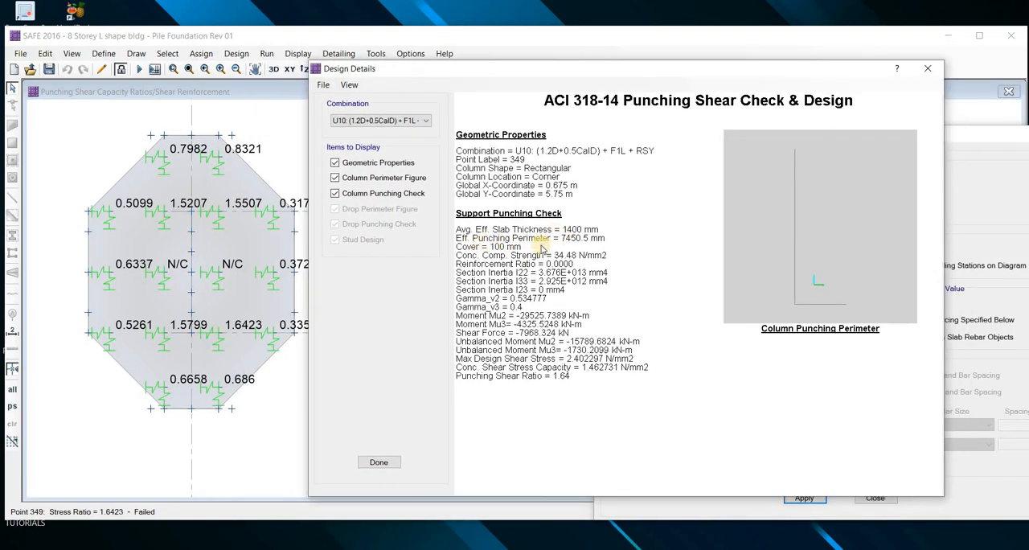
key(Escape)
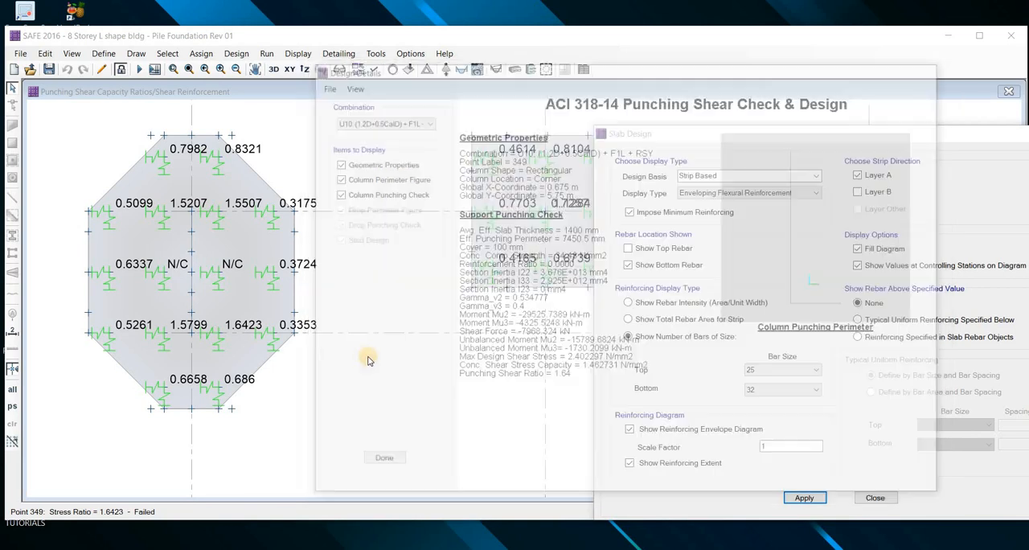
mouse_move(505, 366)
mouse_down()
mouse_move(308, 366)
mouse_move(308, 425)
mouse_move(524, 422)
mouse_move(513, 369)
mouse_up()
mouse_move(336, 477)
mouse_down()
mouse_move(337, 428)
mouse_move(354, 499)
mouse_up()
drag(358, 481, 359, 492)
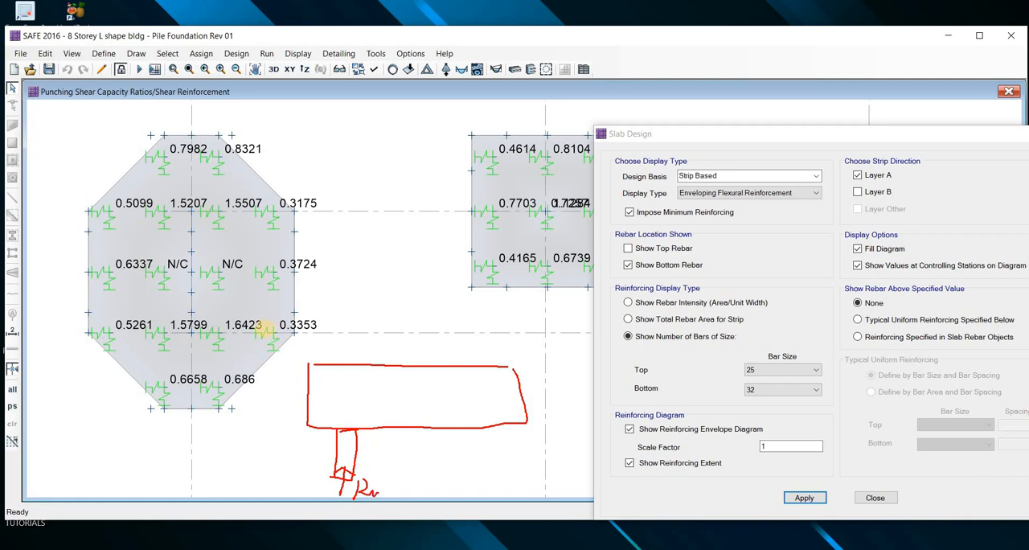
drag(332, 424, 329, 414)
drag(329, 408, 326, 400)
drag(320, 386, 318, 380)
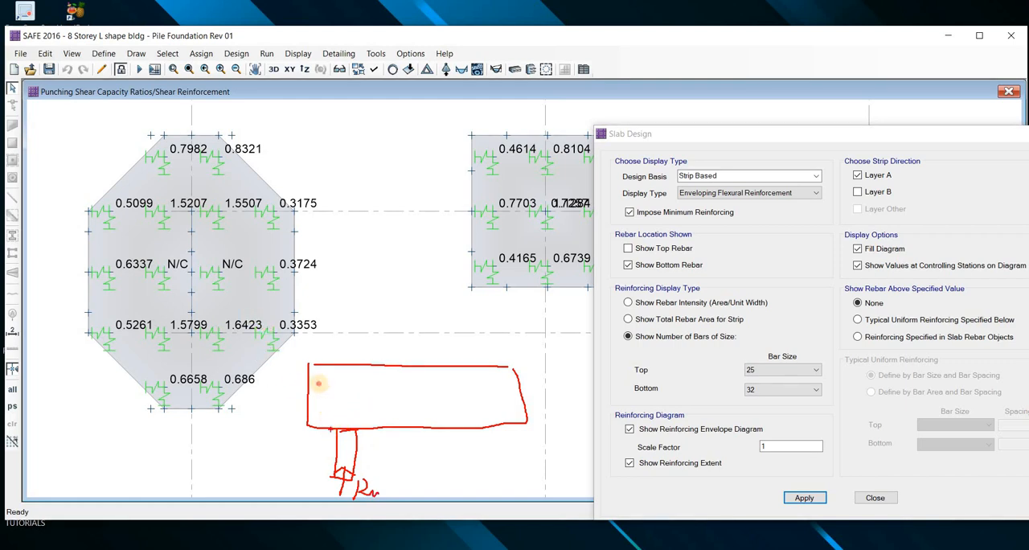
drag(358, 424, 409, 482)
drag(440, 437, 442, 474)
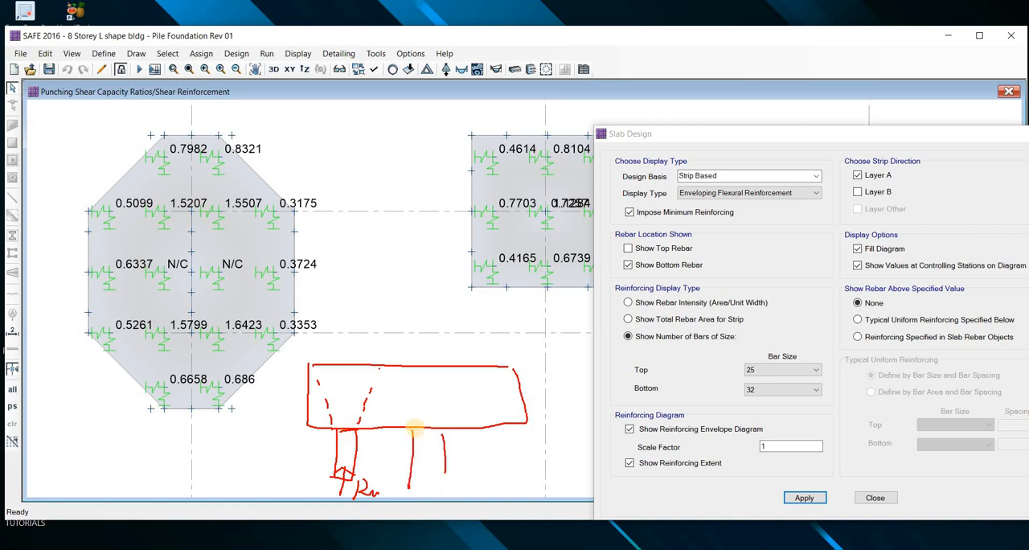
drag(413, 426, 407, 416)
drag(402, 408, 400, 402)
drag(442, 426, 446, 419)
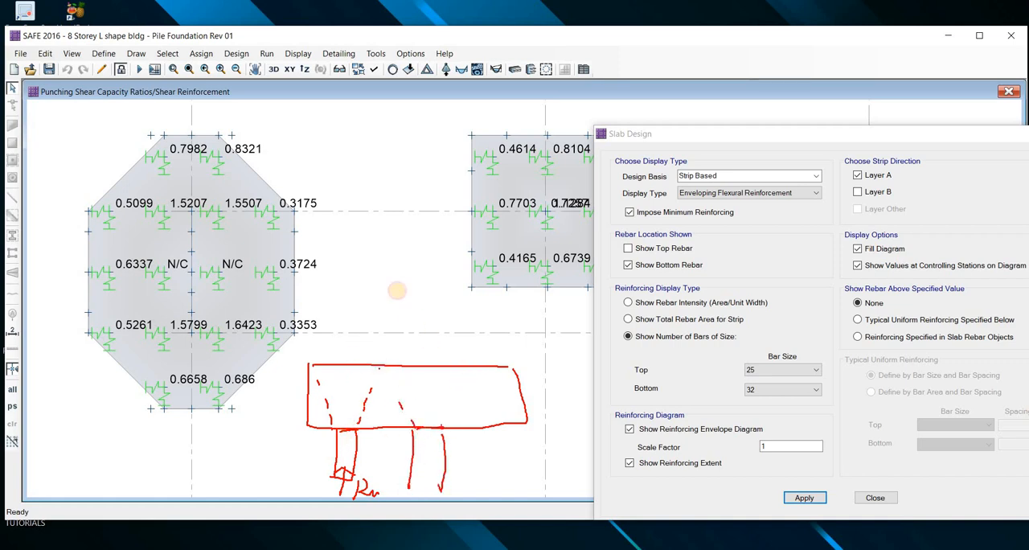
drag(401, 251, 401, 361)
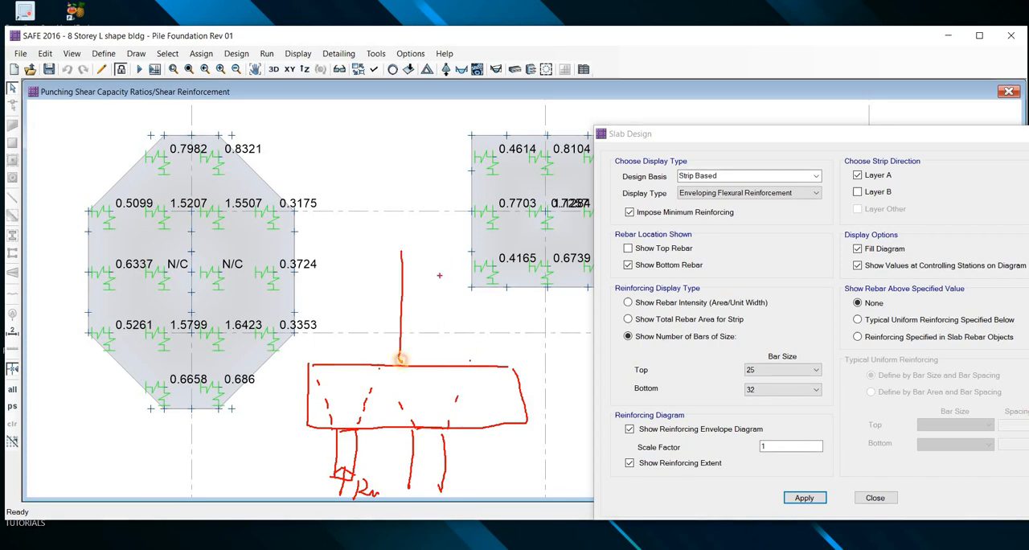
drag(439, 253, 439, 365)
drag(411, 362, 437, 364)
drag(401, 255, 437, 257)
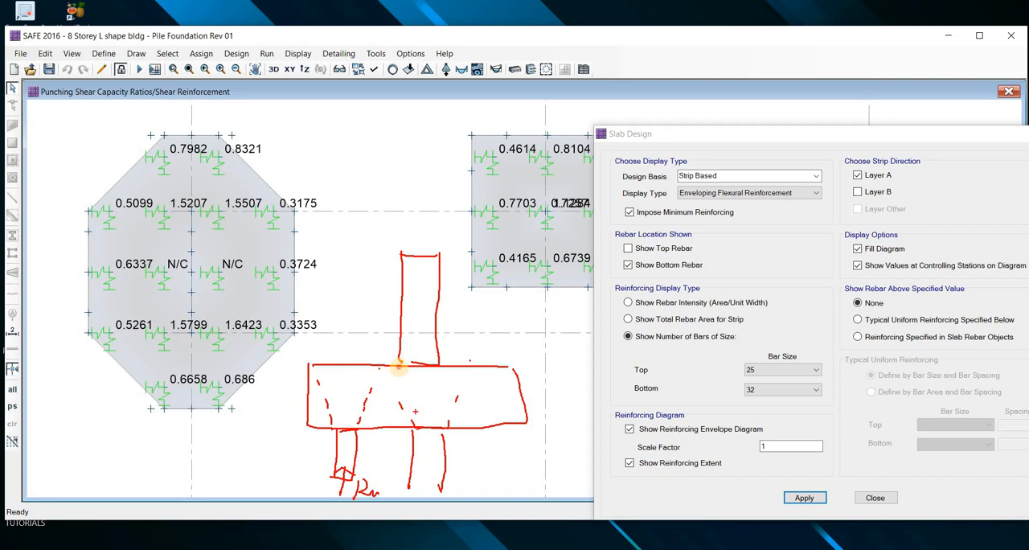
drag(379, 399, 398, 368)
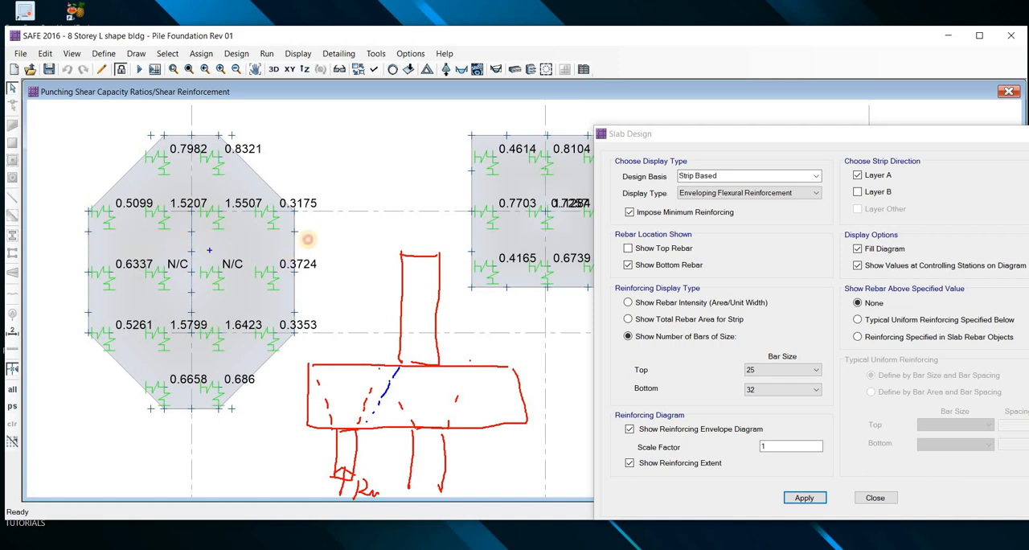
drag(307, 245, 74, 250)
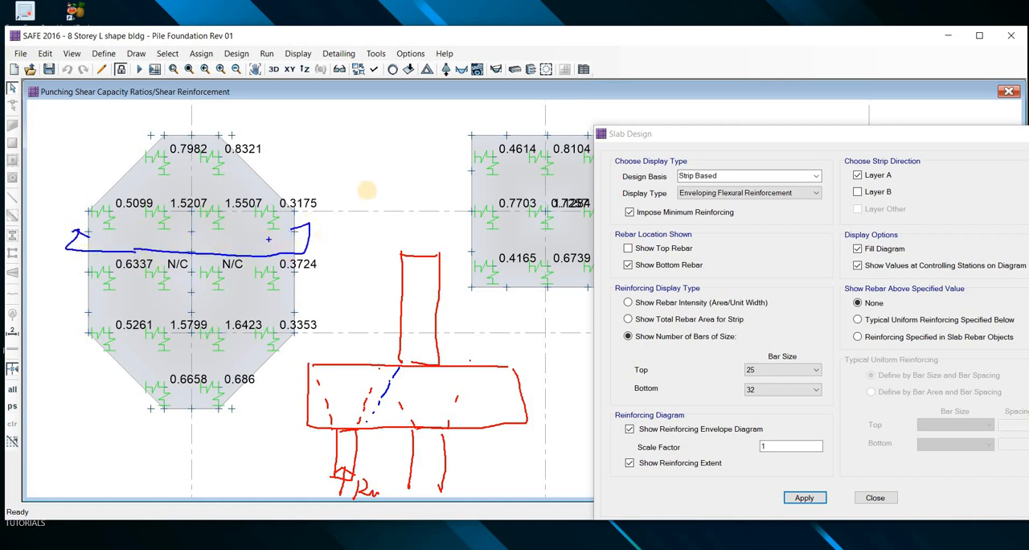
drag(378, 109, 417, 160)
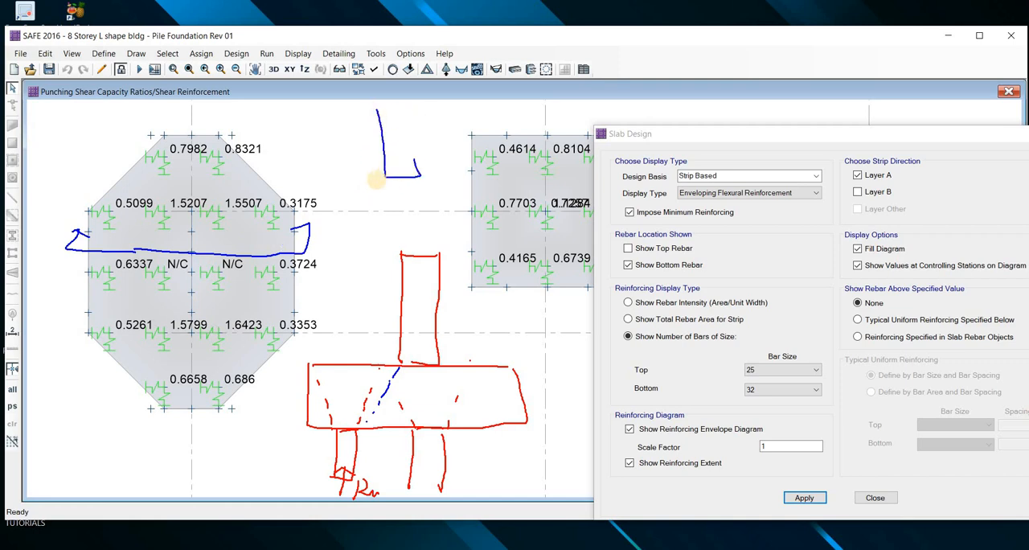
mouse_move(321, 179)
mouse_down()
mouse_move(482, 173)
mouse_move(323, 227)
mouse_move(358, 276)
mouse_up()
drag(369, 224, 379, 264)
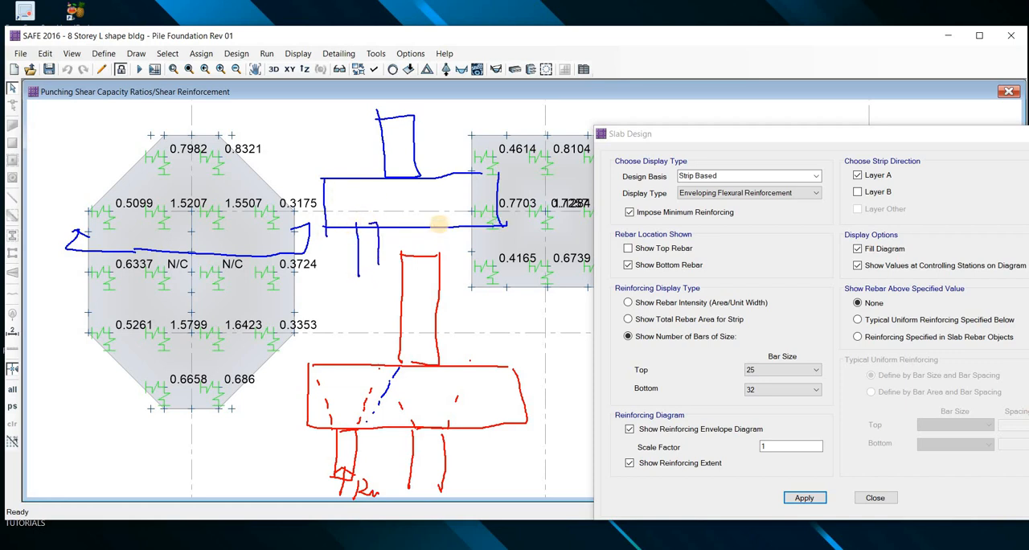
drag(453, 234, 459, 268)
mouse_move(438, 217)
mouse_down()
mouse_move(391, 178)
mouse_move(373, 211)
mouse_up()
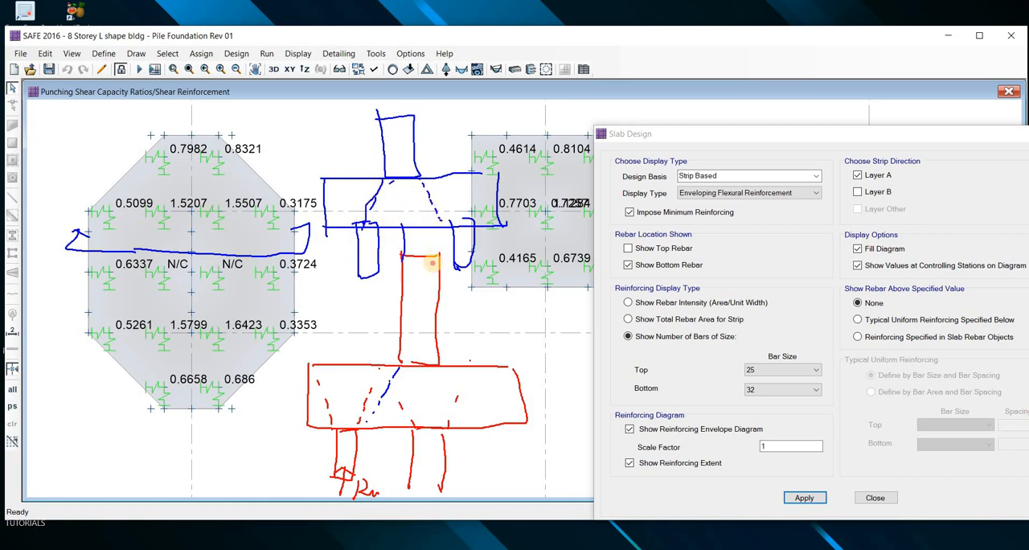
drag(404, 224, 435, 231)
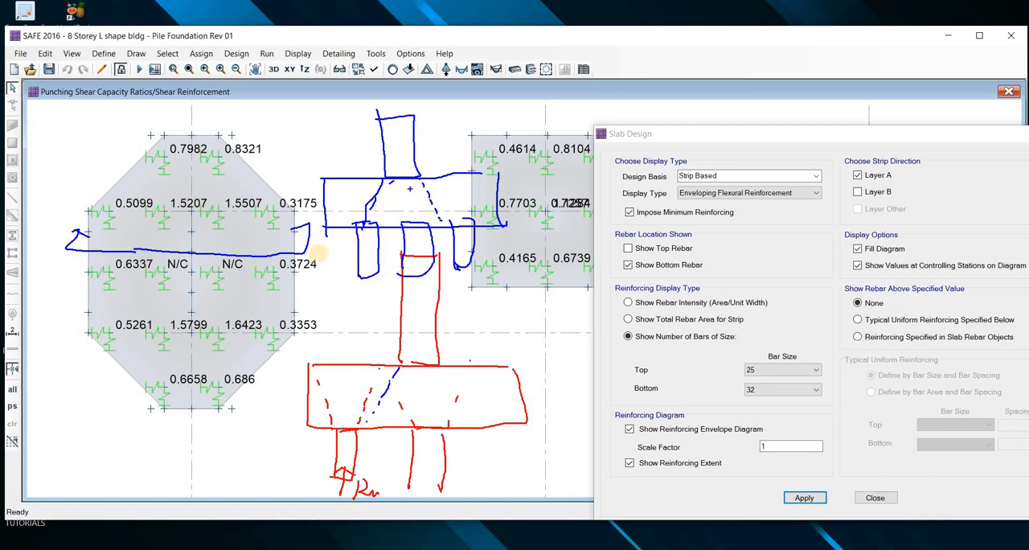
drag(386, 184, 388, 201)
drag(387, 210, 387, 224)
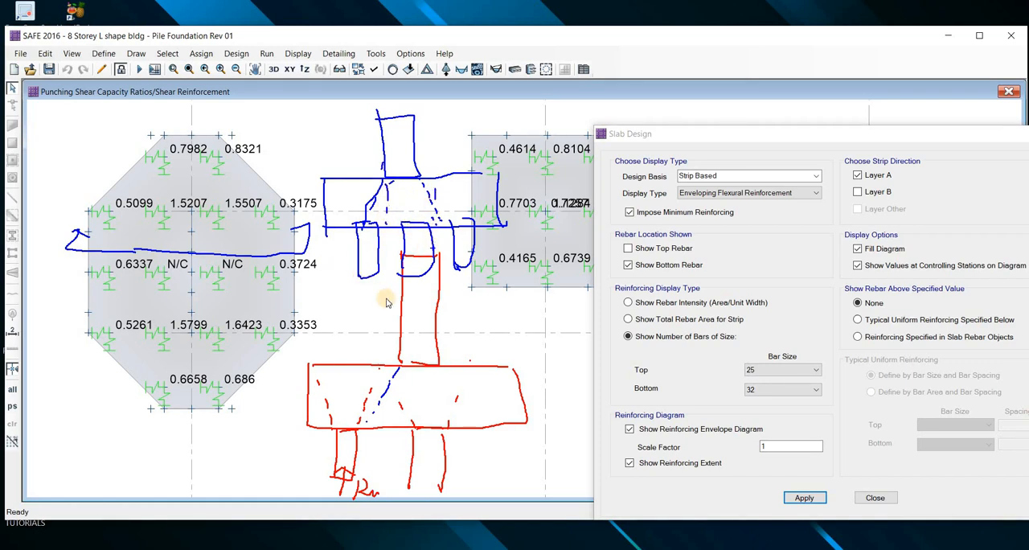
key(Escape)
scroll(385, 362, down, 2)
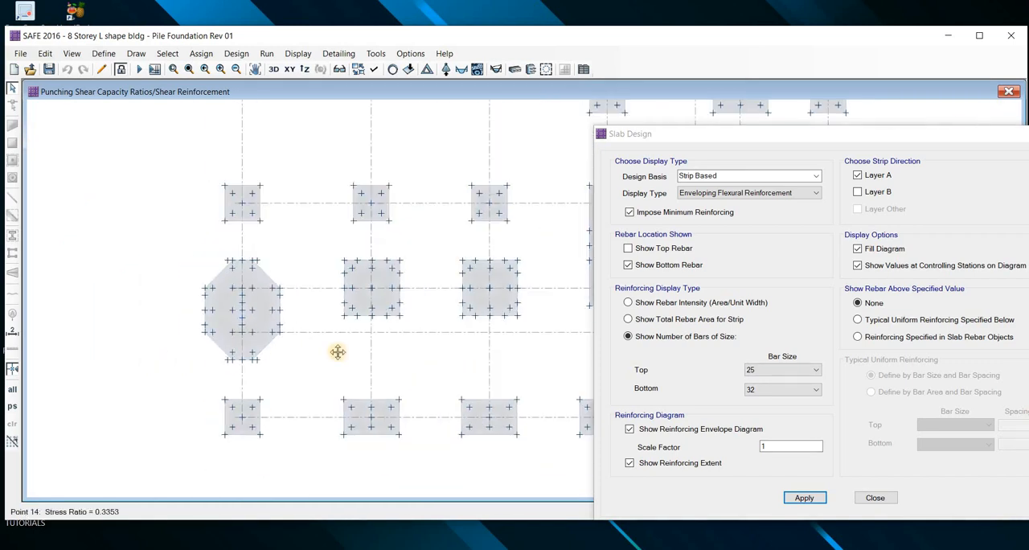